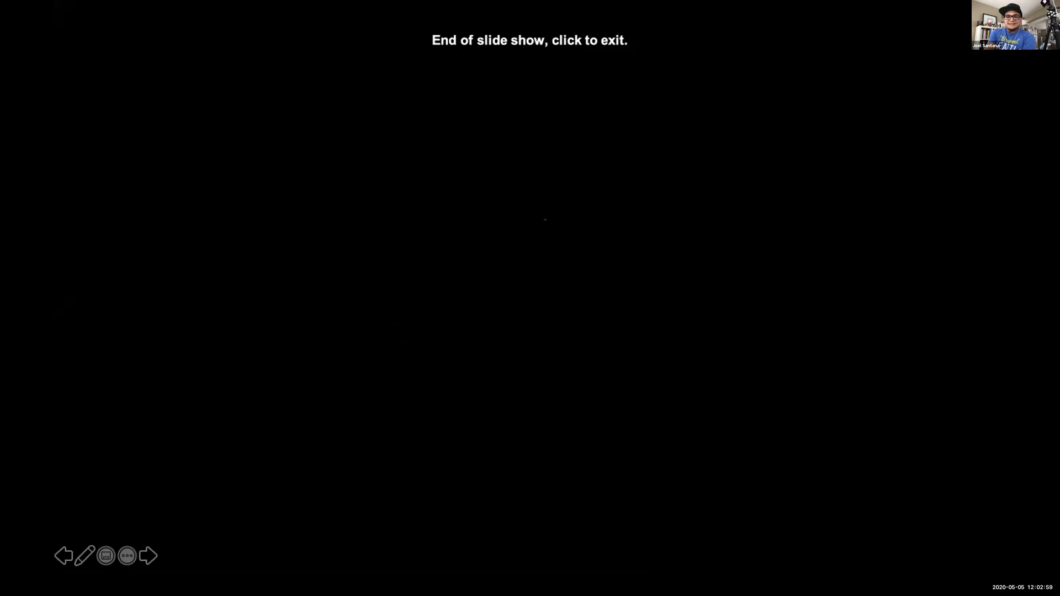
# Exit the finished slide show, switch to Photoshop, and show the hidden panels around the doghouse illustration
pyautogui.press('Escape')
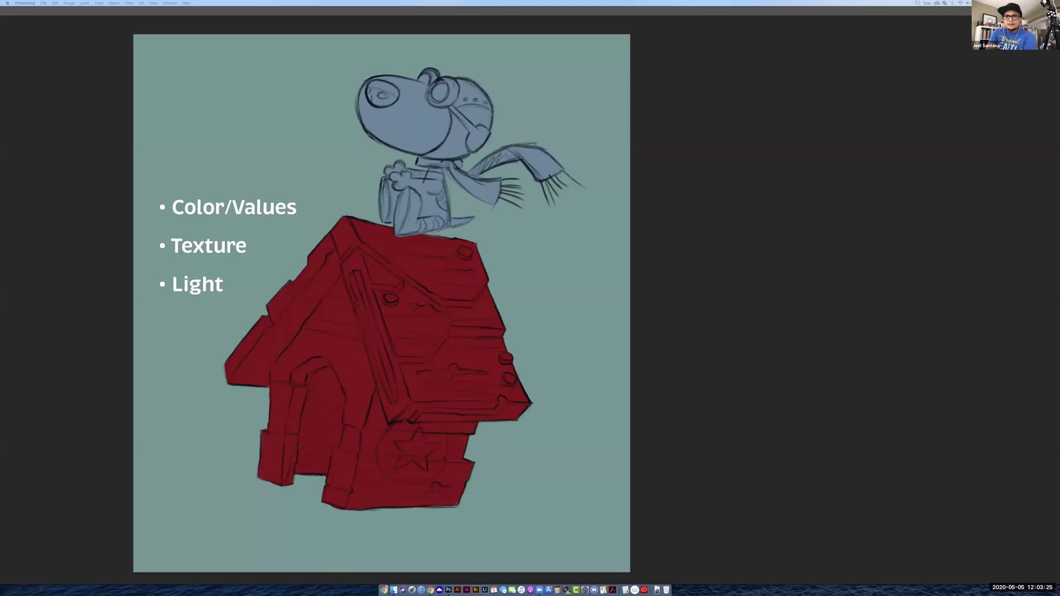
pyautogui.press('Tab')
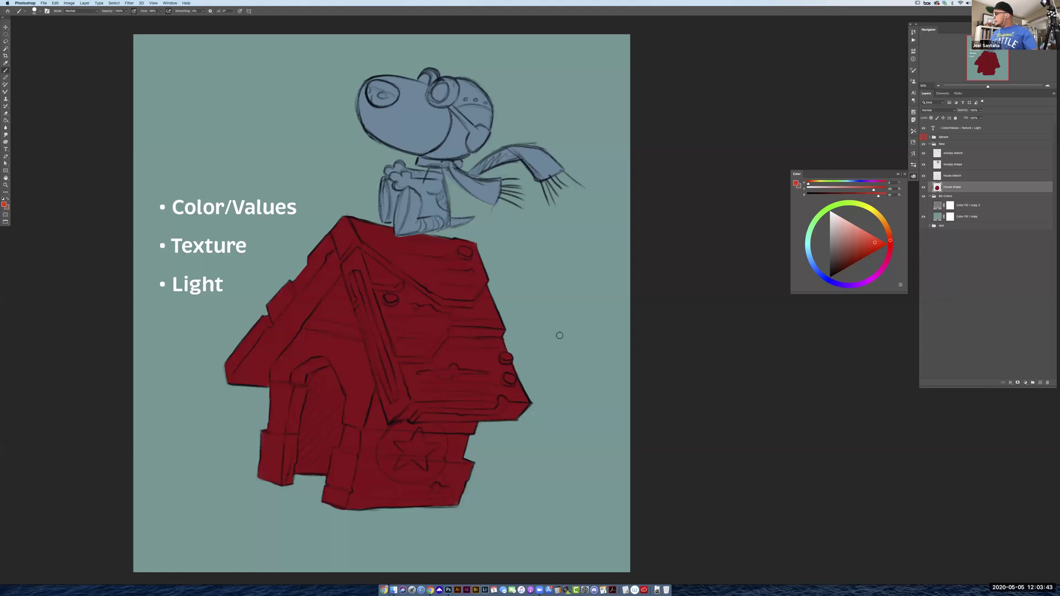
pyautogui.scroll(1, 536, 339)
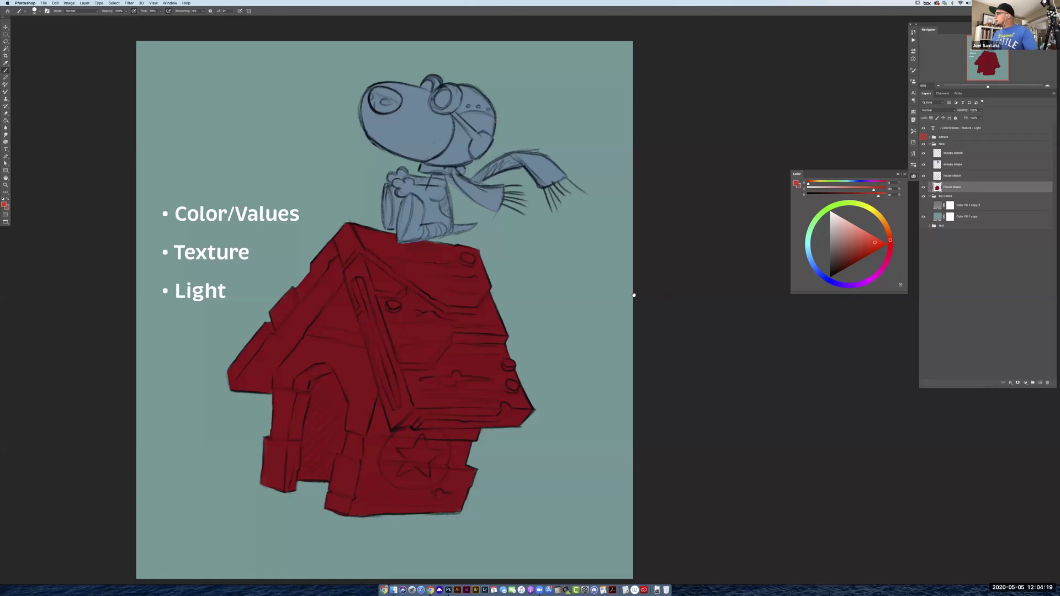
pyautogui.hscroll(-2, 634, 295)
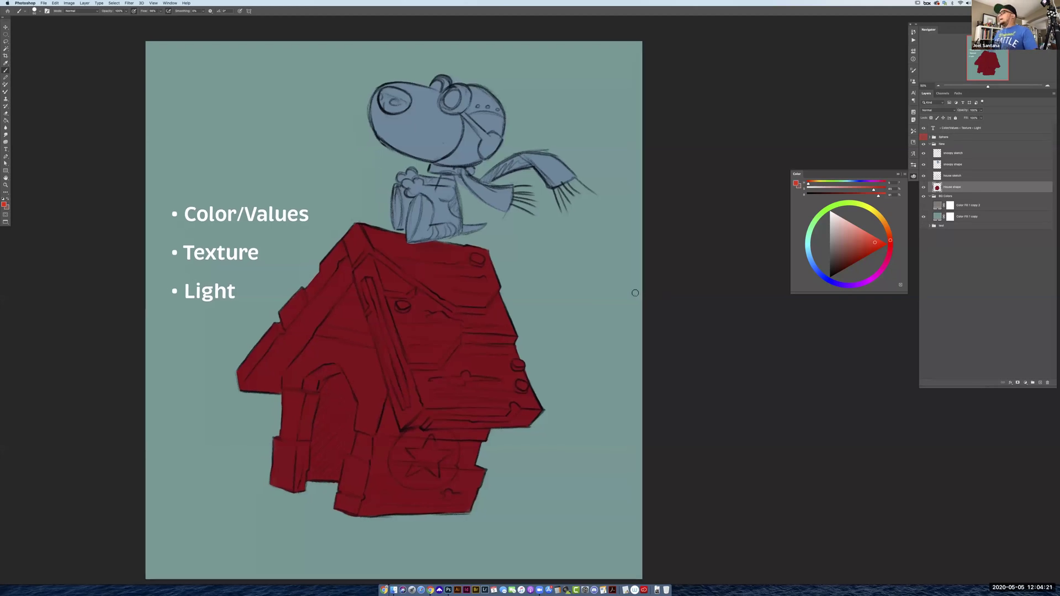
pyautogui.hscroll(1, 635, 292)
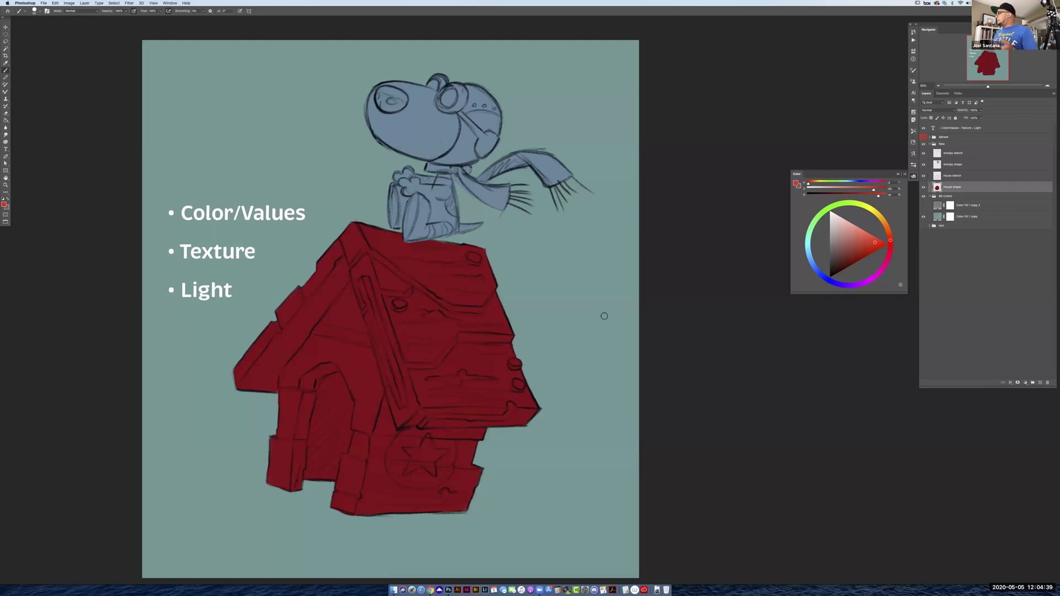
# Toggle the visibility of the house shape and snoopy shape layers to examine the flat color fills beneath the sketches
pyautogui.click(956, 176)
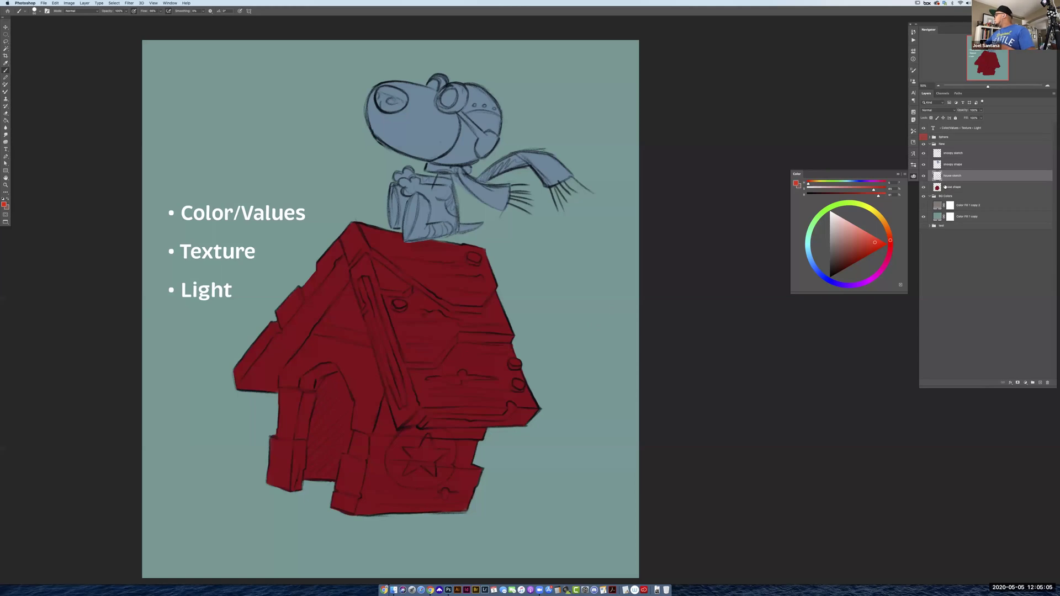
pyautogui.click(950, 188)
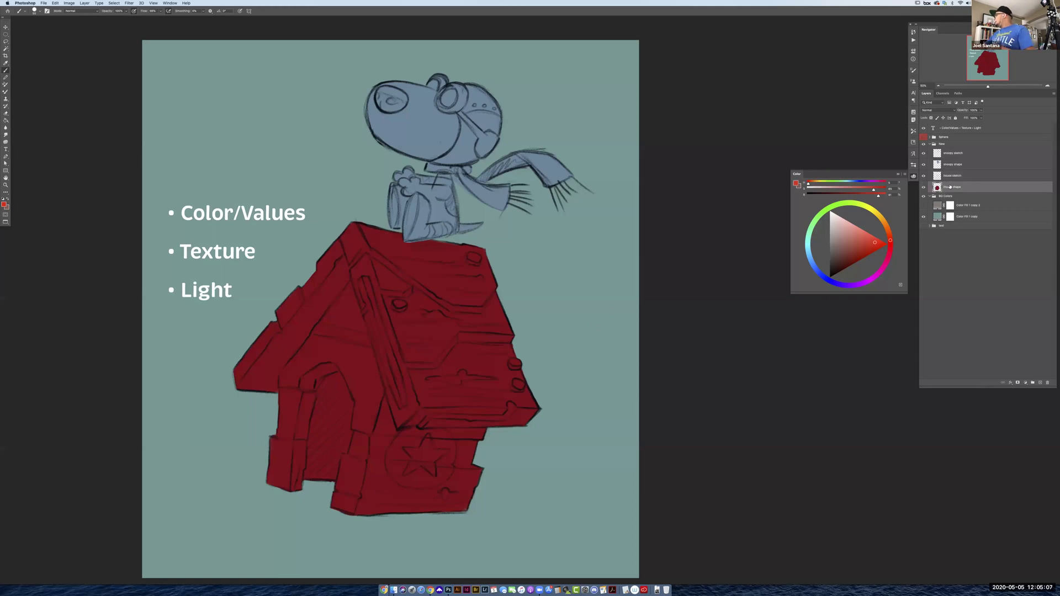
pyautogui.click(923, 187)
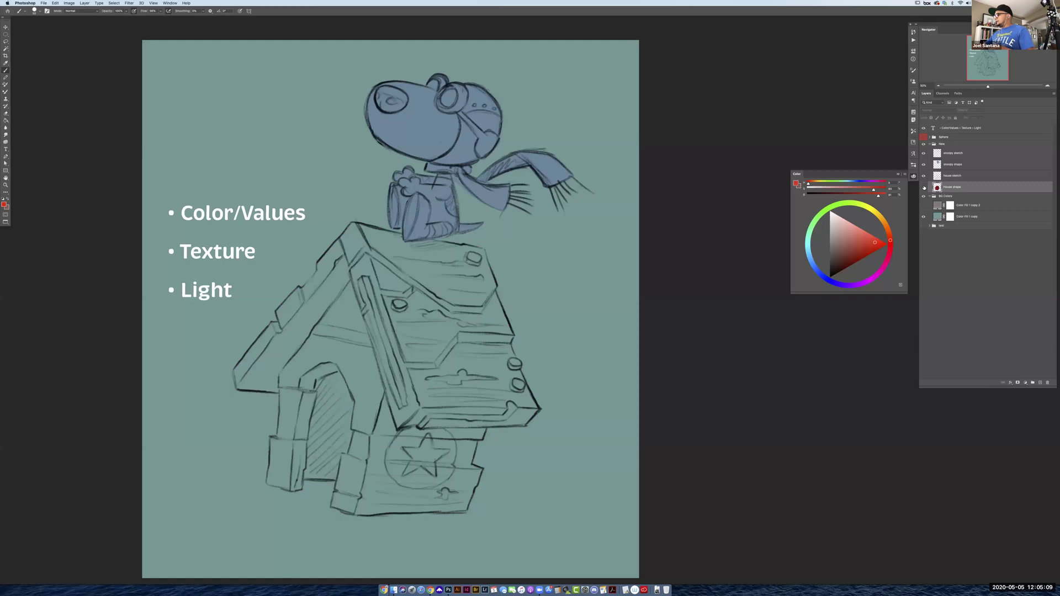
pyautogui.click(924, 188)
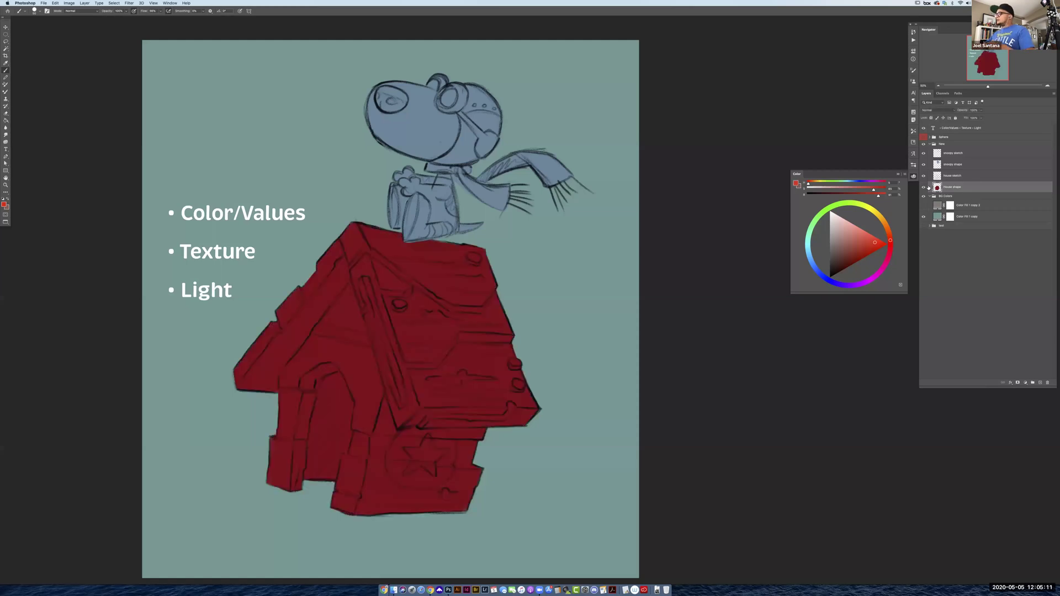
pyautogui.click(924, 188)
pyautogui.click(923, 187)
pyautogui.click(924, 165)
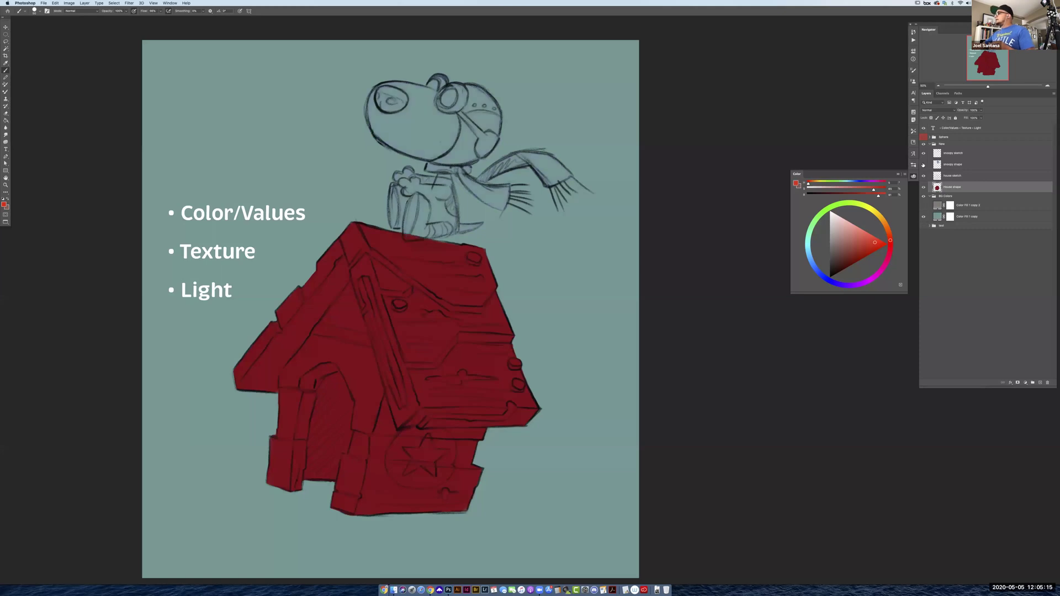
pyautogui.click(924, 165)
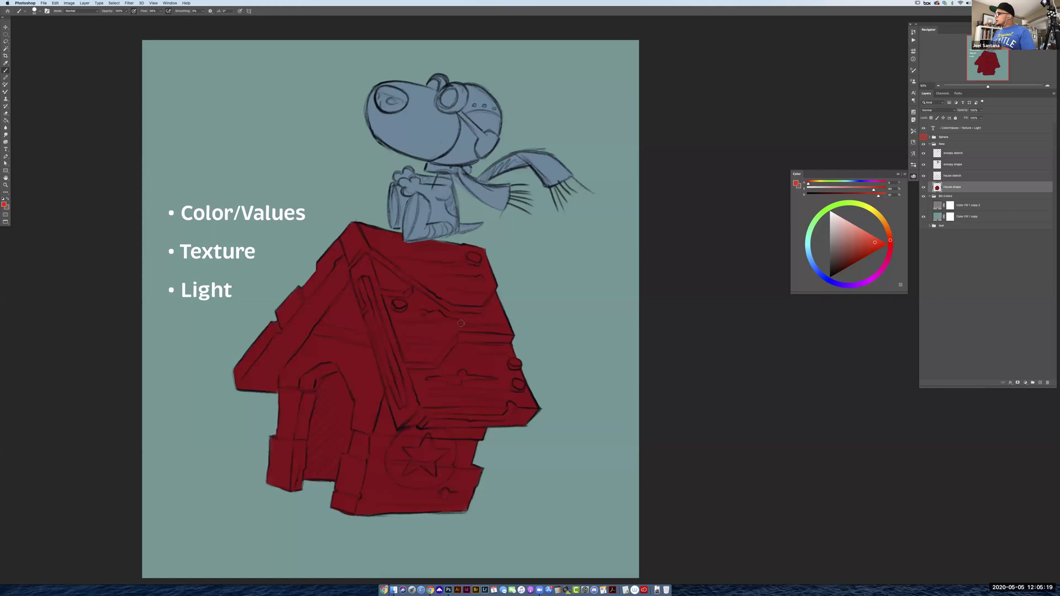
# Compare the house sketch layer with the house shape layer, toggling the house sketch's visibility off and back on
pyautogui.click(950, 177)
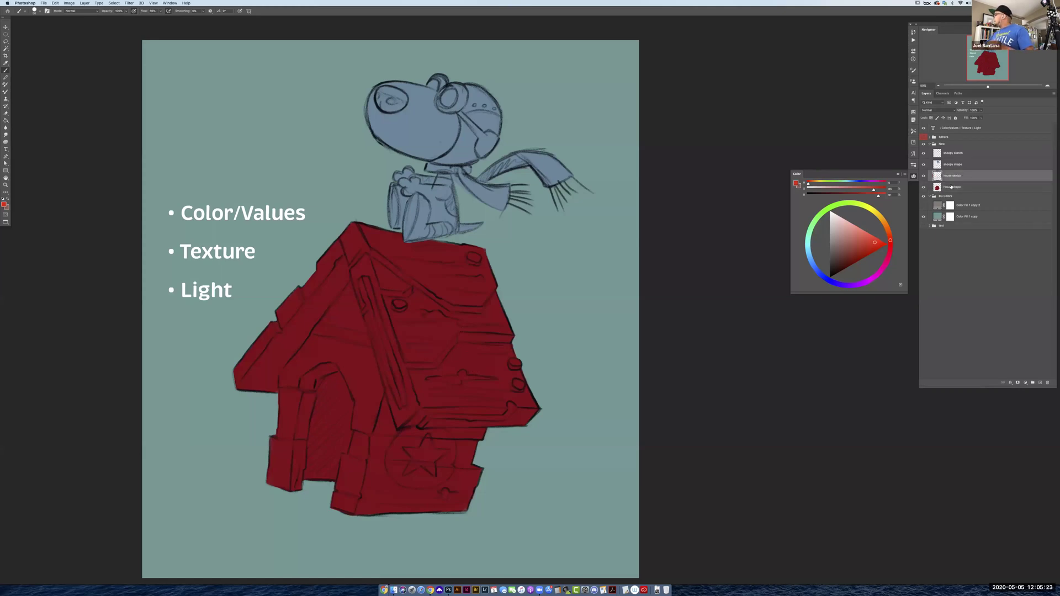
pyautogui.click(948, 188)
pyautogui.click(945, 176)
pyautogui.click(937, 188)
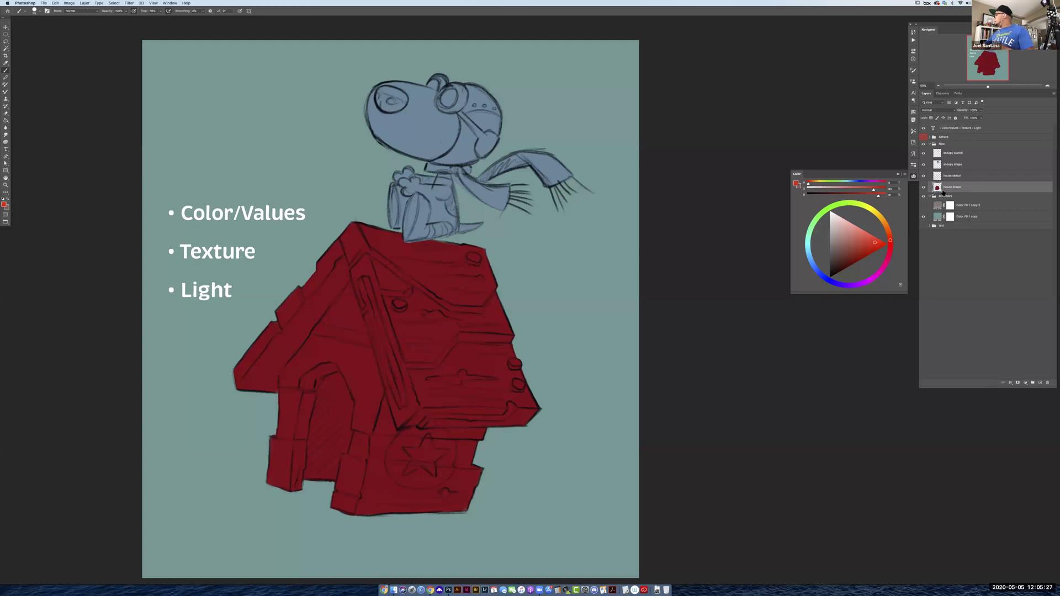
pyautogui.click(952, 176)
pyautogui.click(923, 176)
pyautogui.click(923, 176)
pyautogui.click(922, 175)
pyautogui.click(923, 175)
# Toggle the snoopy sketch layer off and on to examine its line work, and select the snoopy shape layer
pyautogui.click(923, 153)
pyautogui.click(924, 153)
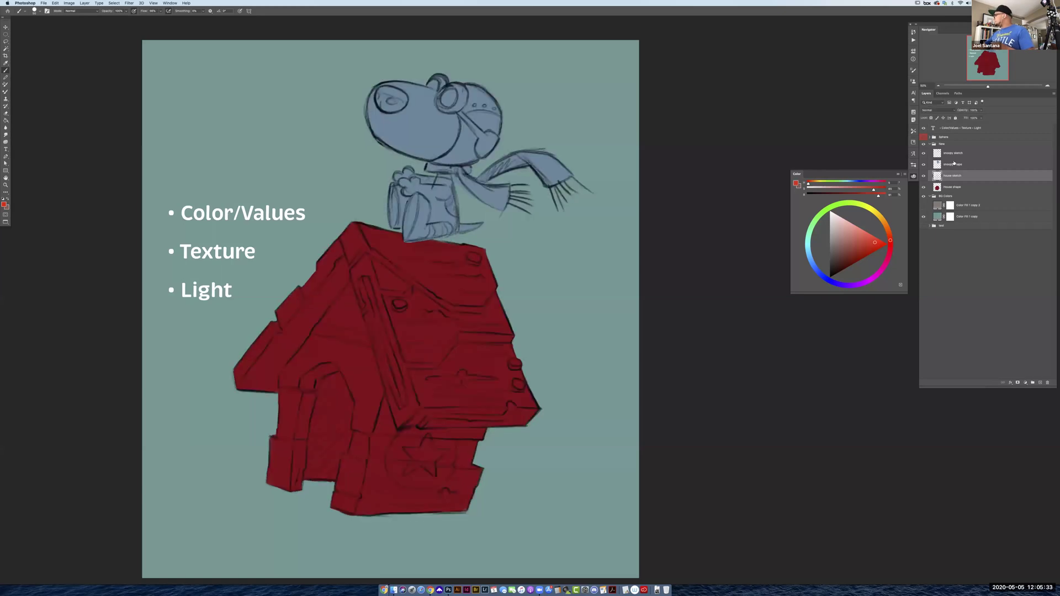
pyautogui.click(952, 154)
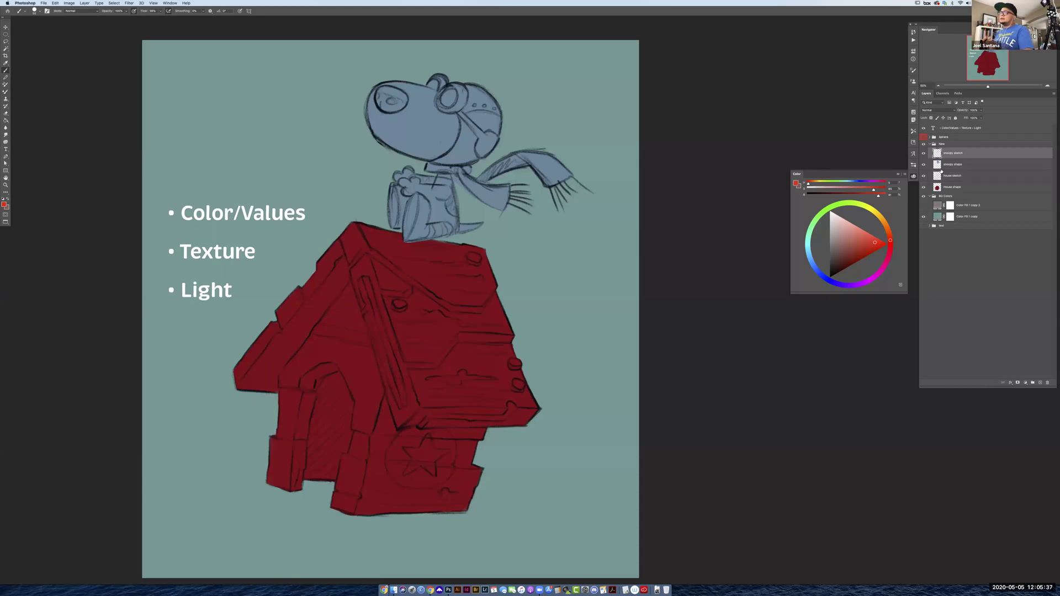
pyautogui.click(924, 154)
pyautogui.click(924, 154)
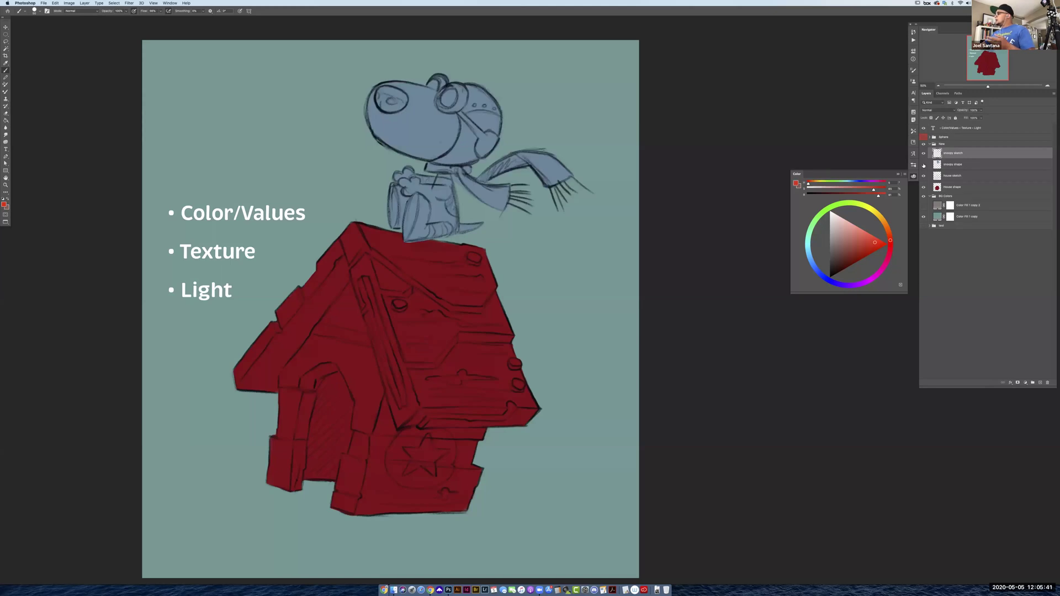
pyautogui.click(953, 165)
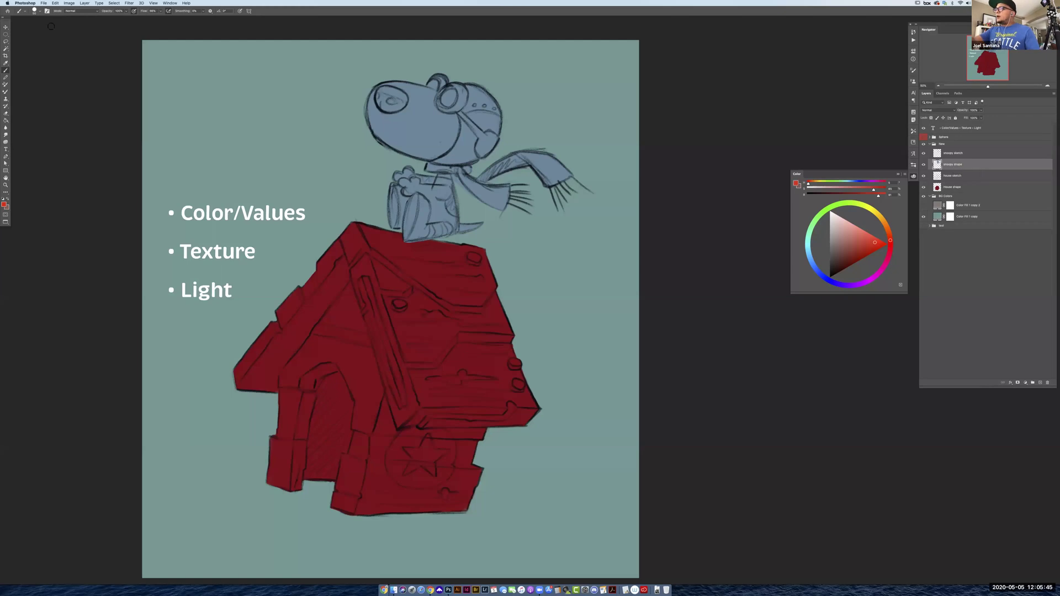
# Open the brush presets, try the oil pastel brush, and select the hard round brush in the digital painting set
pyautogui.rightClick(90, 175)
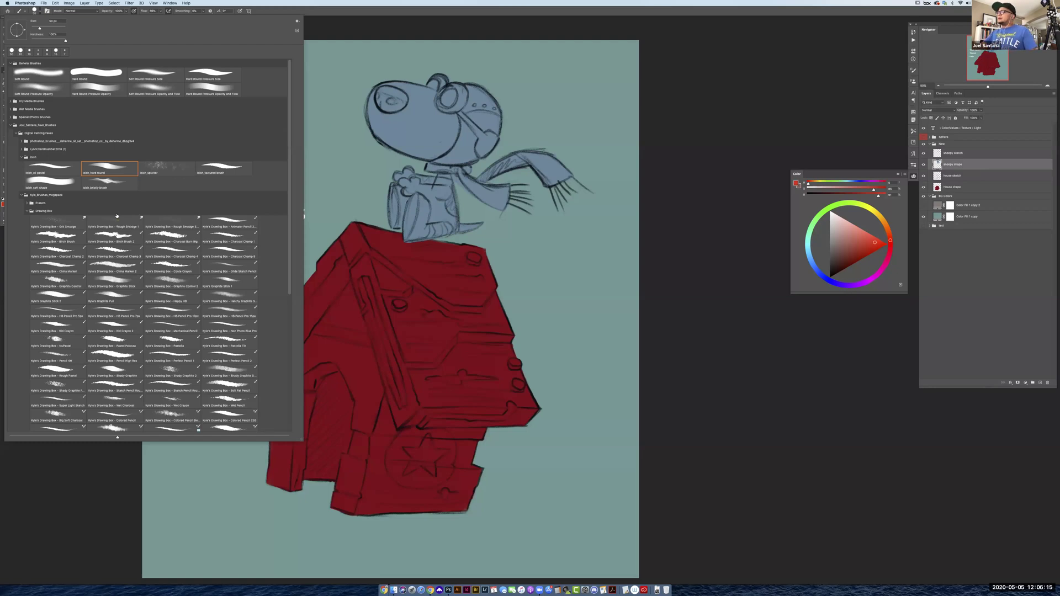
pyautogui.click(124, 176)
pyautogui.click(61, 171)
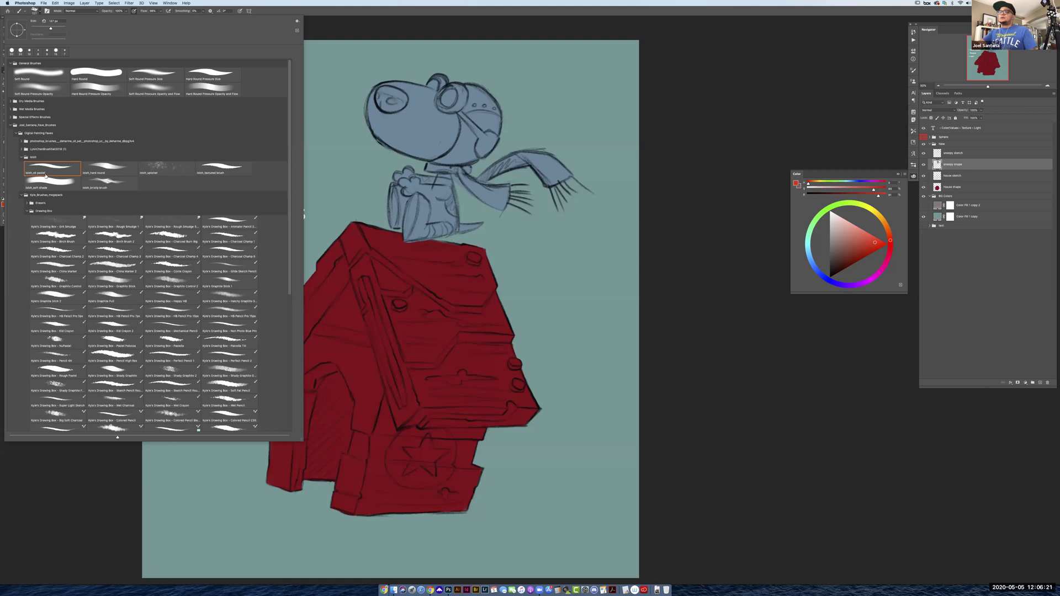
pyautogui.click(108, 173)
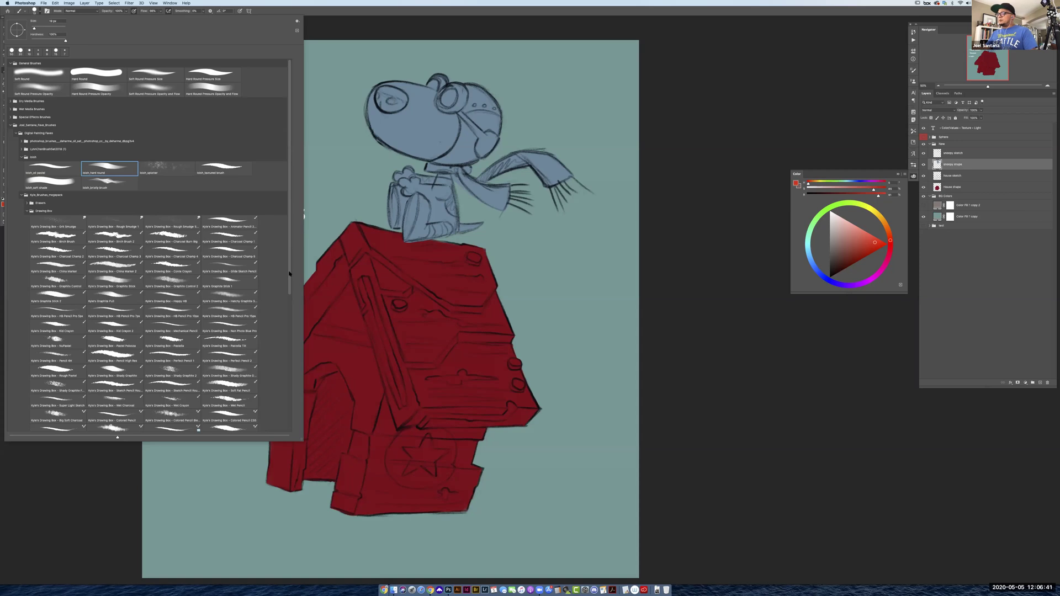
# Choose the Perfect Pencil 2 brush from Kyle's Drawing Box set and close the brush presets
pyautogui.scroll(-2, 290, 269)
pyautogui.scroll(-2, 286, 283)
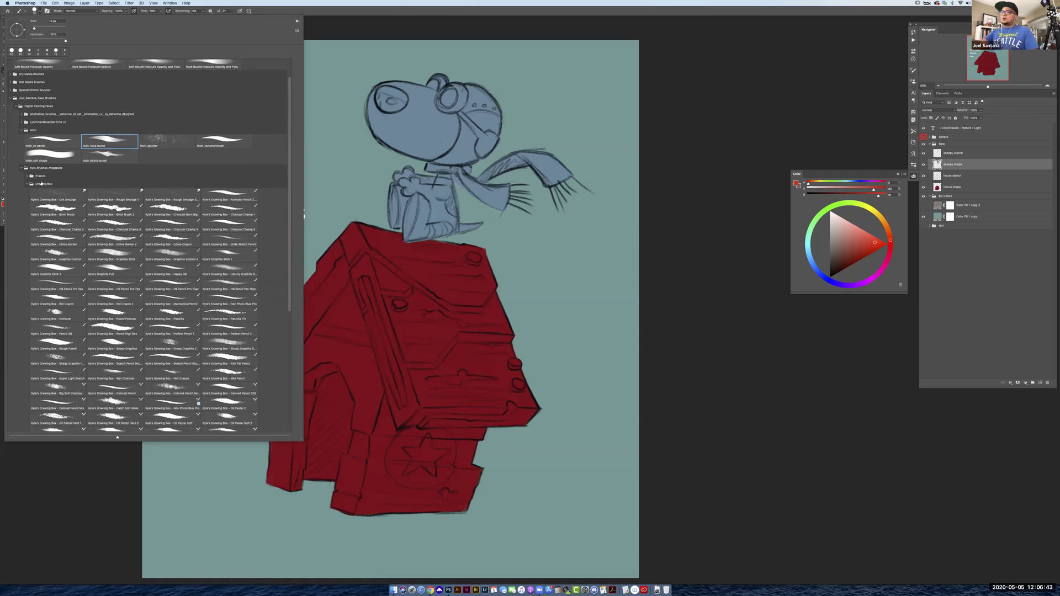
pyautogui.click(46, 184)
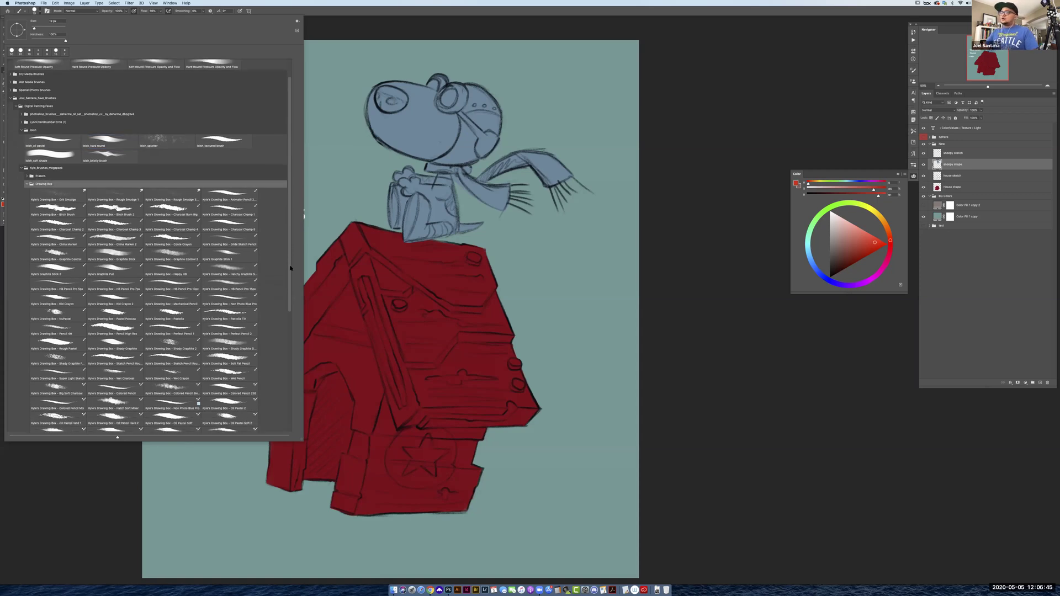
pyautogui.scroll(-3, 290, 269)
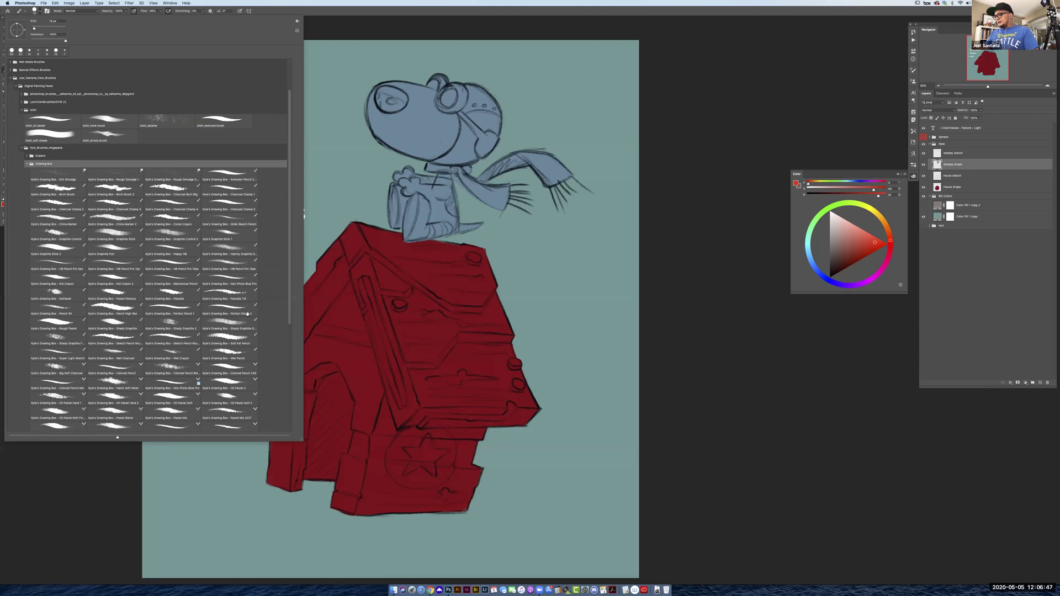
pyautogui.click(233, 304)
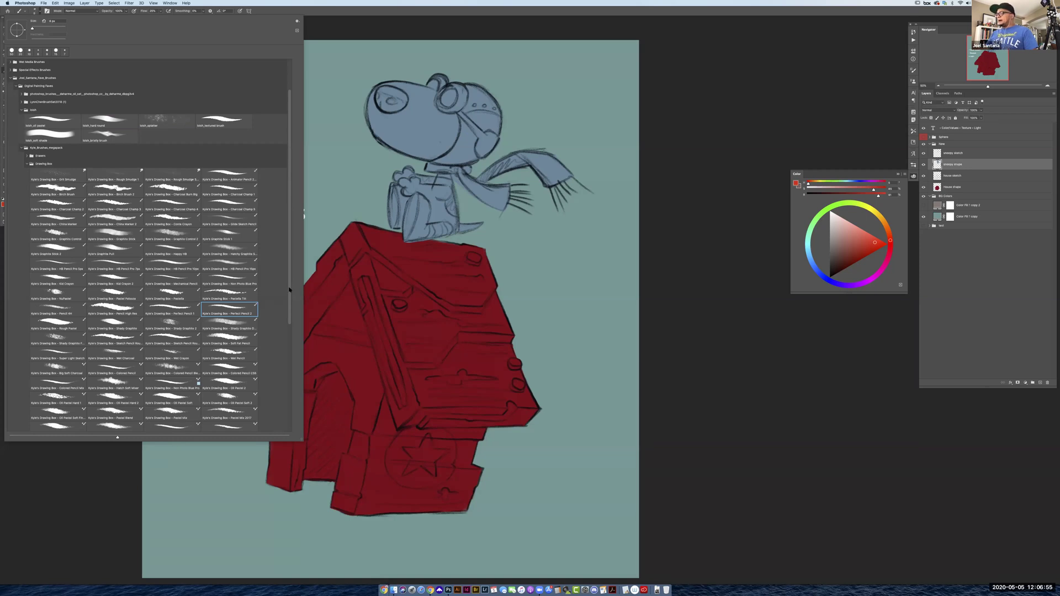
pyautogui.scroll(4, 290, 269)
pyautogui.scroll(2, 290, 269)
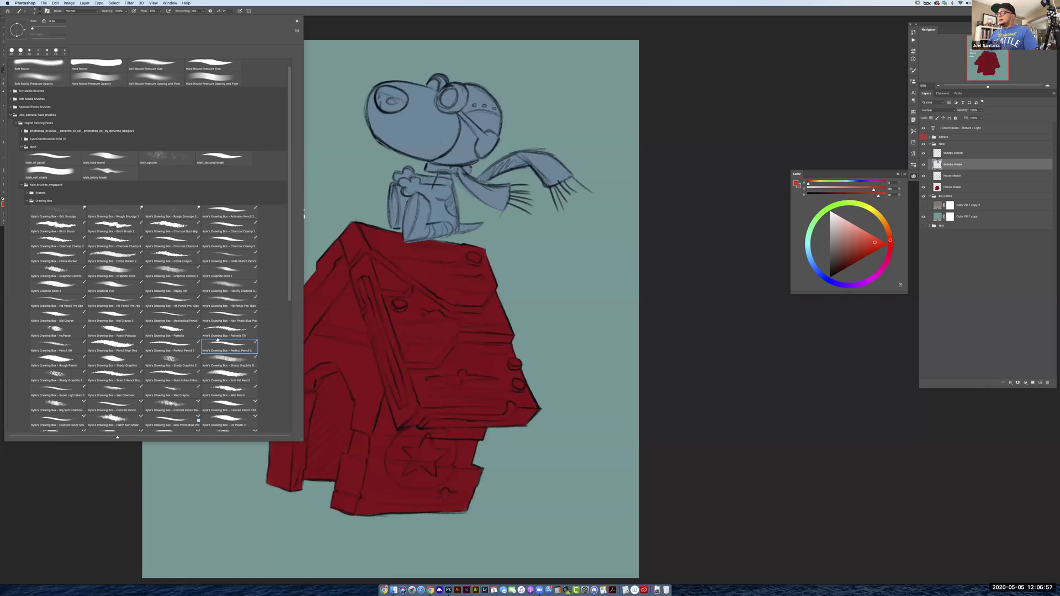
pyautogui.click(302, 297)
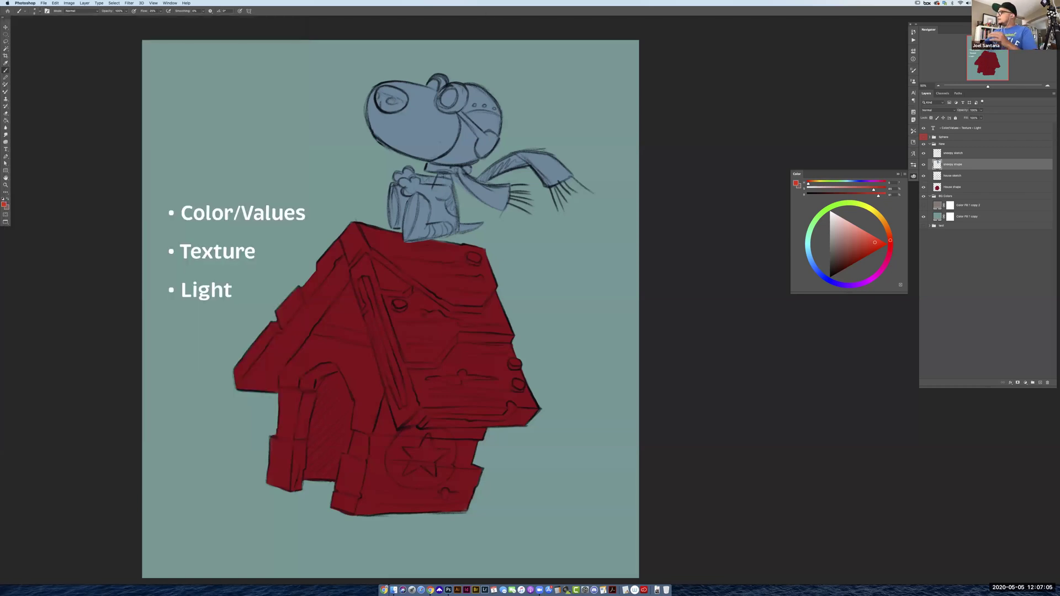
# Activate the Lasso tool, hide the snoopy shape layer, and make the snoopy sketch layer active
pyautogui.press('l')
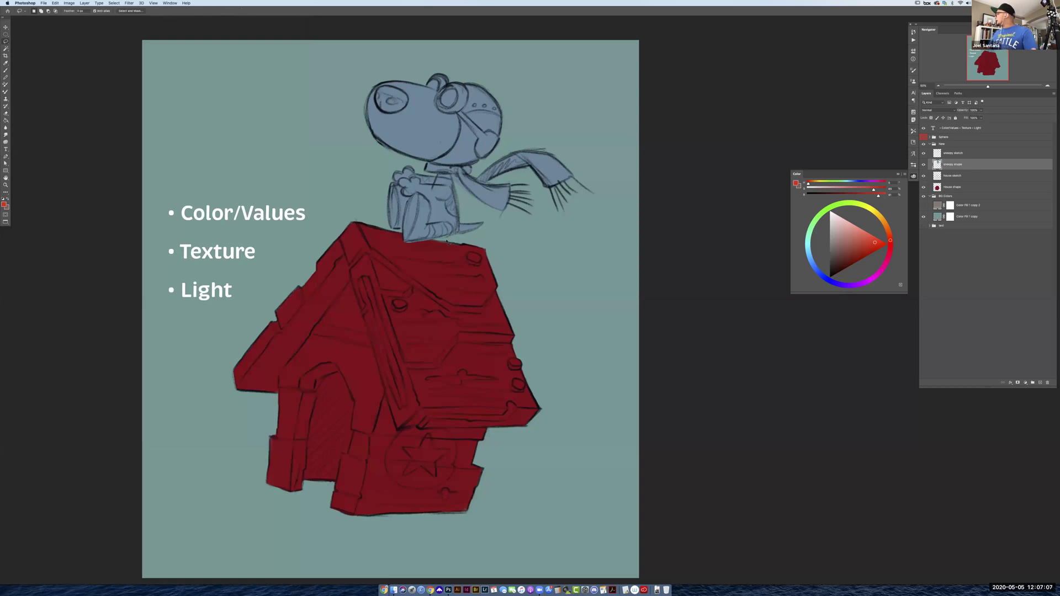
pyautogui.click(924, 165)
pyautogui.click(923, 153)
pyautogui.click(923, 154)
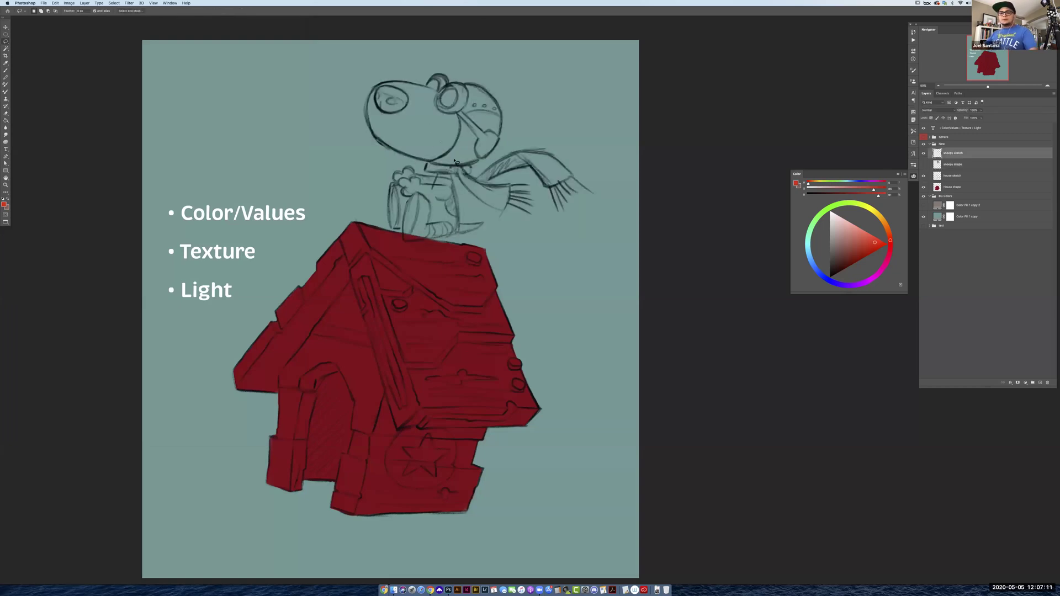
# Lasso the dog's head, try enlarging it with Free Transform, cancel and deselect, and show the snoopy shape layer again
pyautogui.moveTo(449, 62)
pyautogui.mouseDown()
pyautogui.moveTo(356, 83)
pyautogui.moveTo(384, 148)
pyautogui.moveTo(424, 166)
pyautogui.moveTo(520, 116)
pyautogui.mouseUp()
pyautogui.hotkey('ctrl', 't')
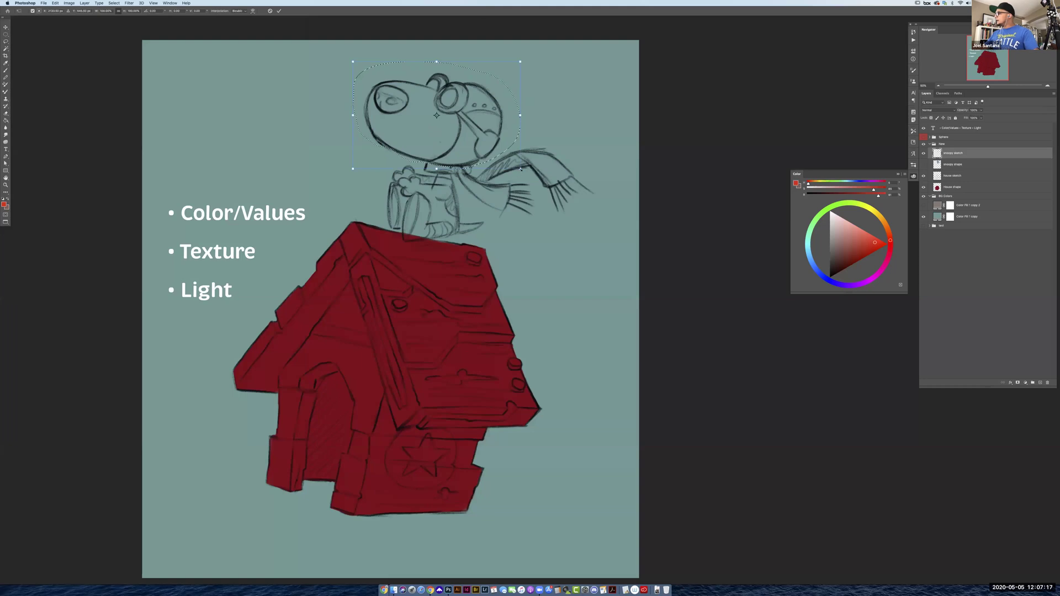
pyautogui.moveTo(528, 175); pyautogui.dragTo(536, 179)
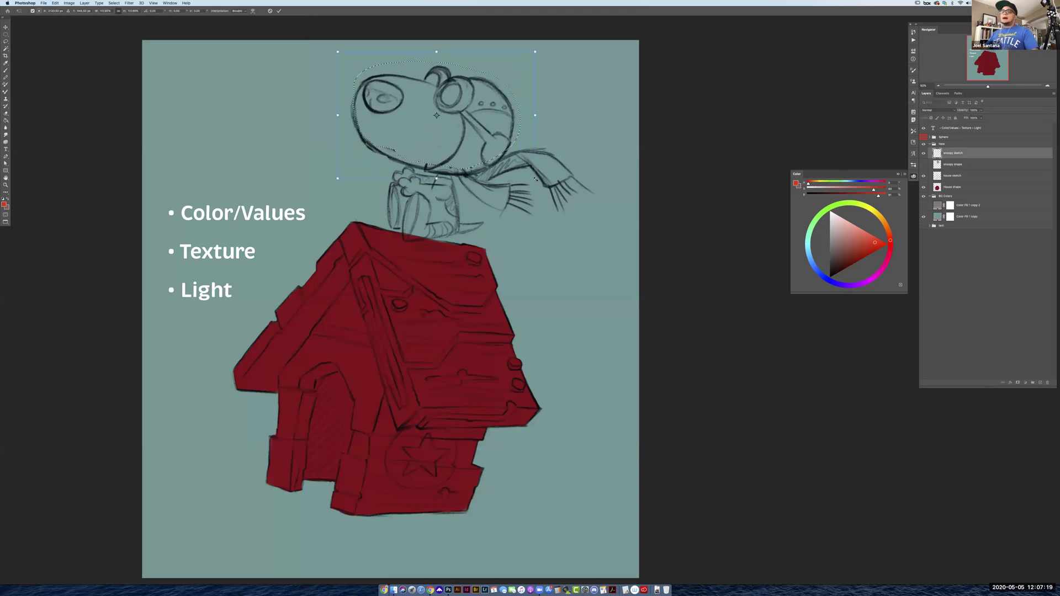
pyautogui.hotkey('ctrl', 'z')
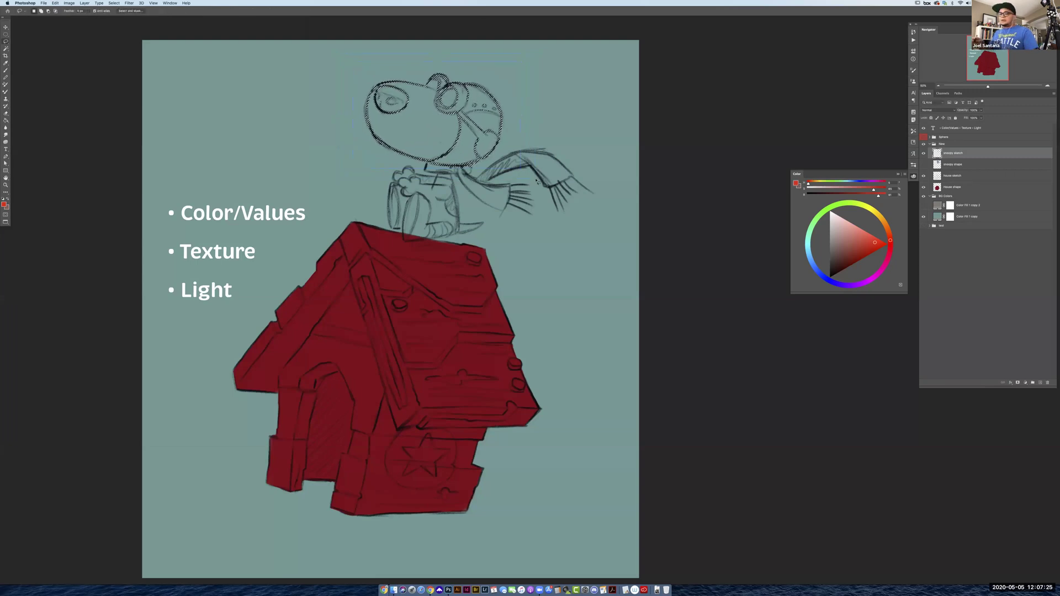
pyautogui.press('Escape')
pyautogui.hotkey('ctrl', 'd')
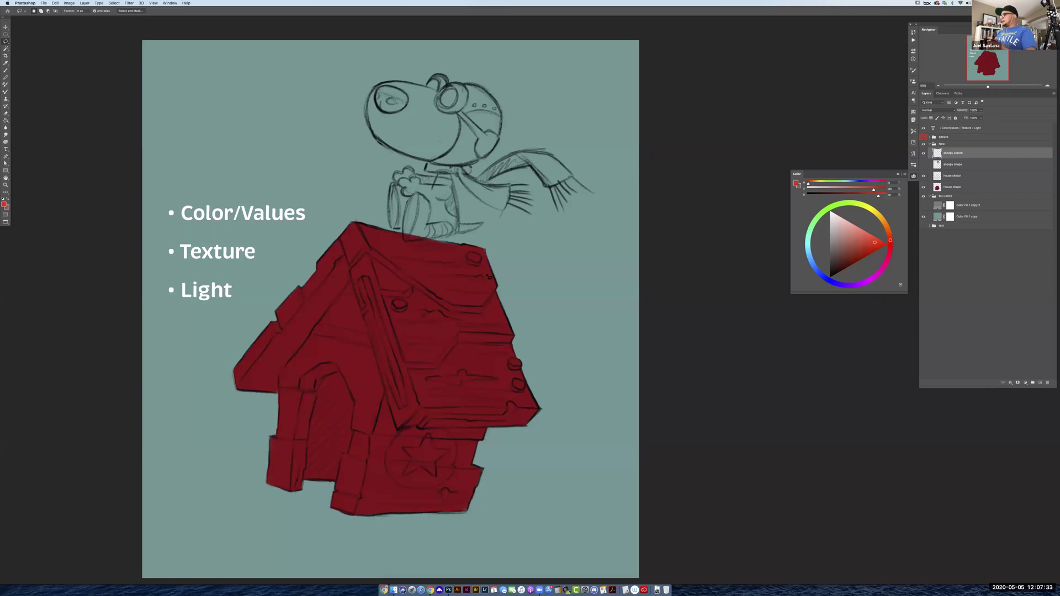
pyautogui.click(925, 165)
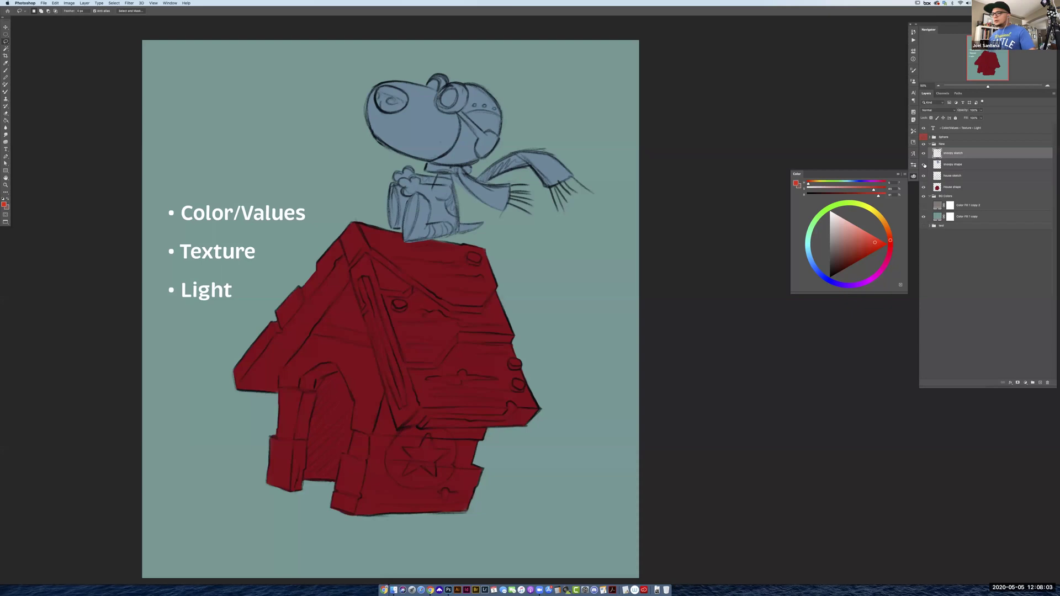
# Create a new empty layer directly above the house shape layer
pyautogui.click(959, 187)
pyautogui.click(923, 188)
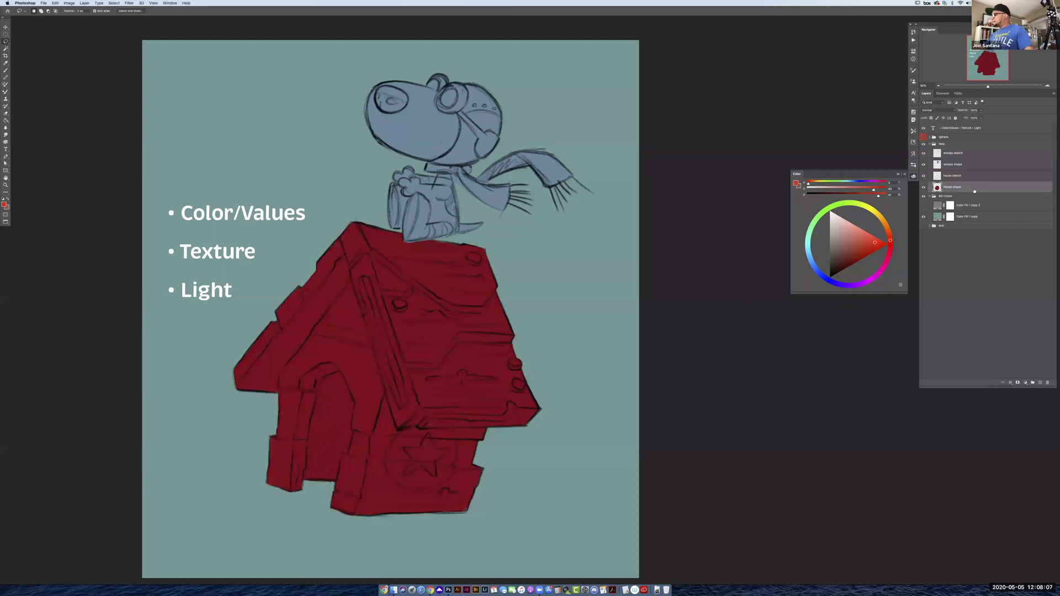
pyautogui.click(1040, 384)
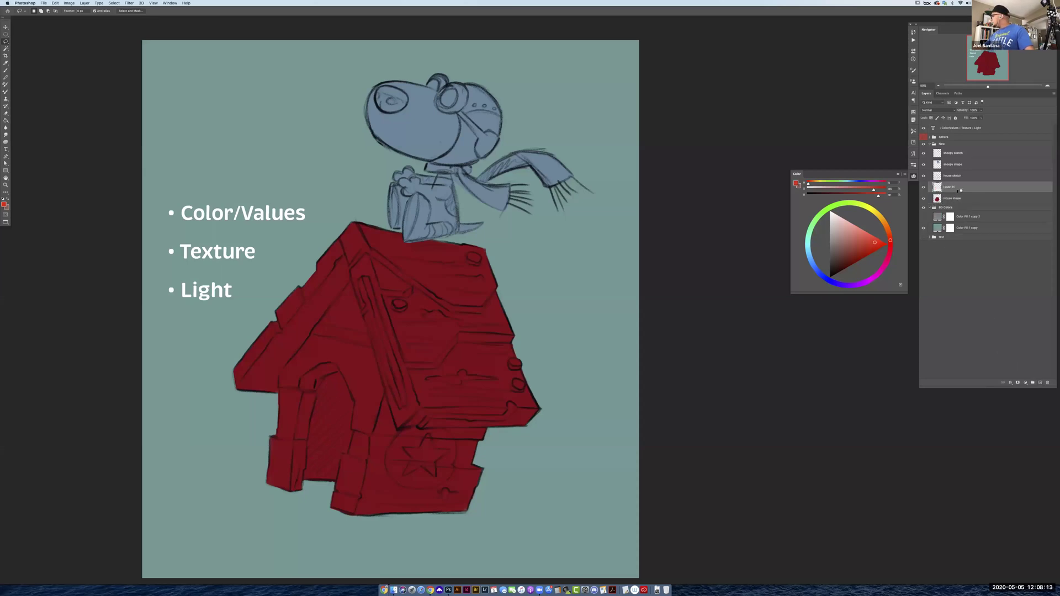
# Clip the new layer to the house shape layer, then load the house outline as a selection and deselect it
pyautogui.keyDown('alt'); pyautogui.click(958, 191); pyautogui.keyUp('alt')
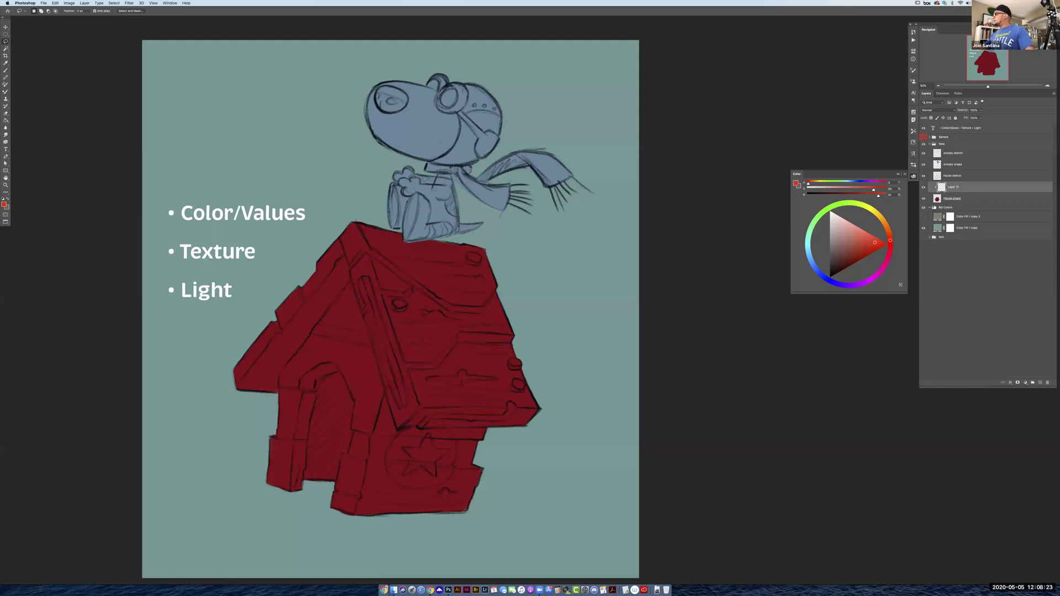
pyautogui.keyDown('super'); pyautogui.click(937, 198); pyautogui.keyUp('super')
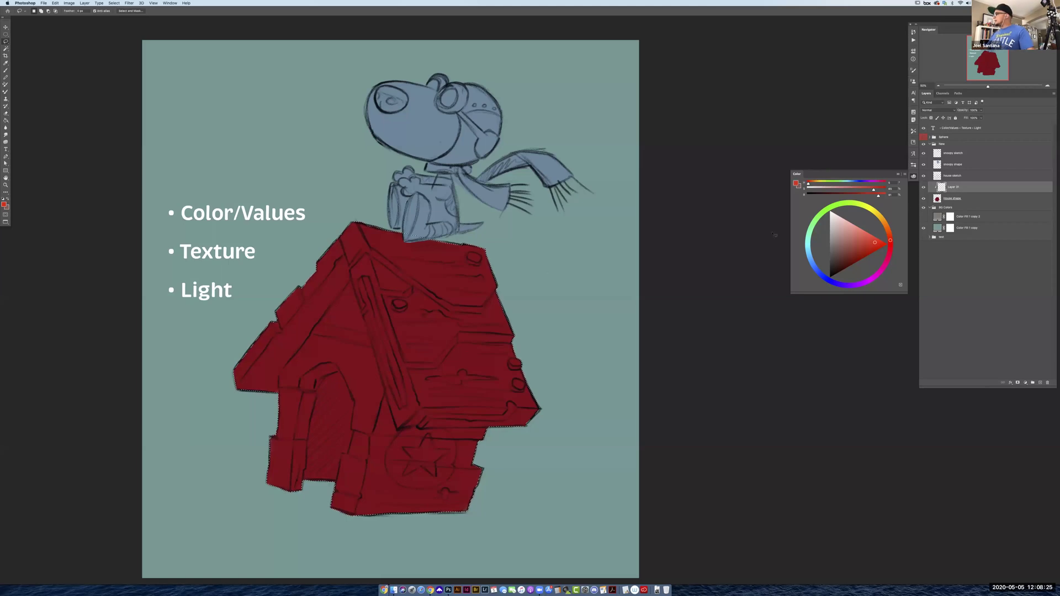
pyautogui.press('super+d')
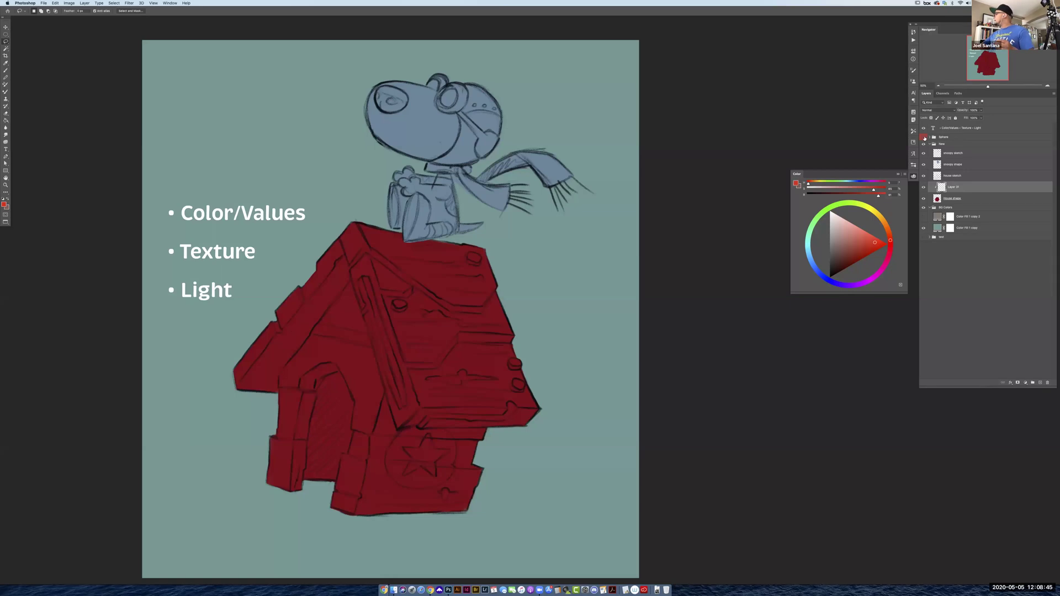
# Show the light-direction sphere group and sample the sphere's lit red for painting on the layer clipped to the house shape
pyautogui.click(945, 137)
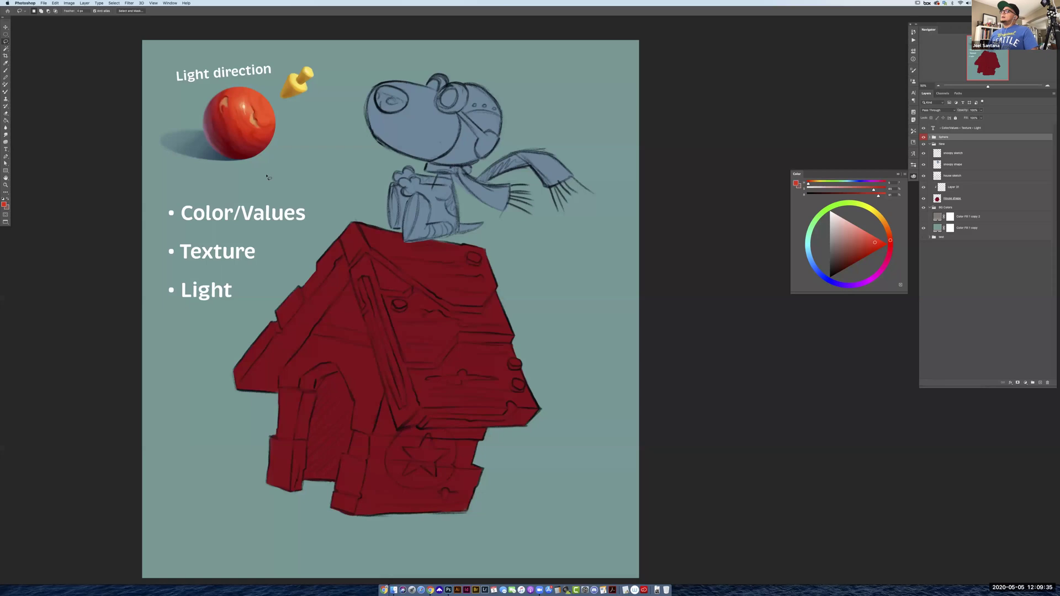
pyautogui.press('b')
pyautogui.click(952, 186)
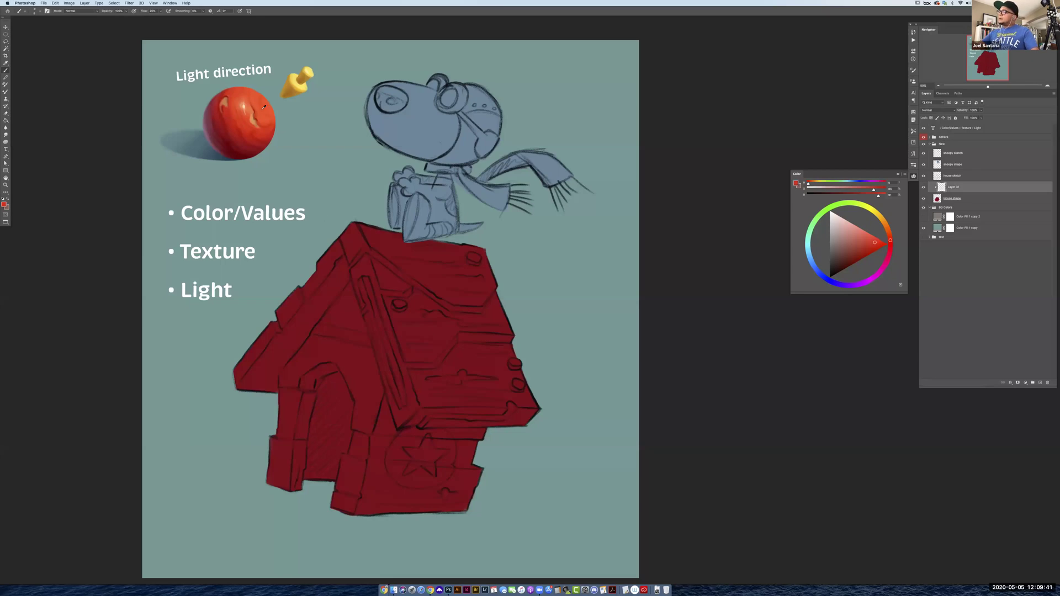
pyautogui.keyDown('alt'); pyautogui.click(238, 104); pyautogui.keyUp('alt')
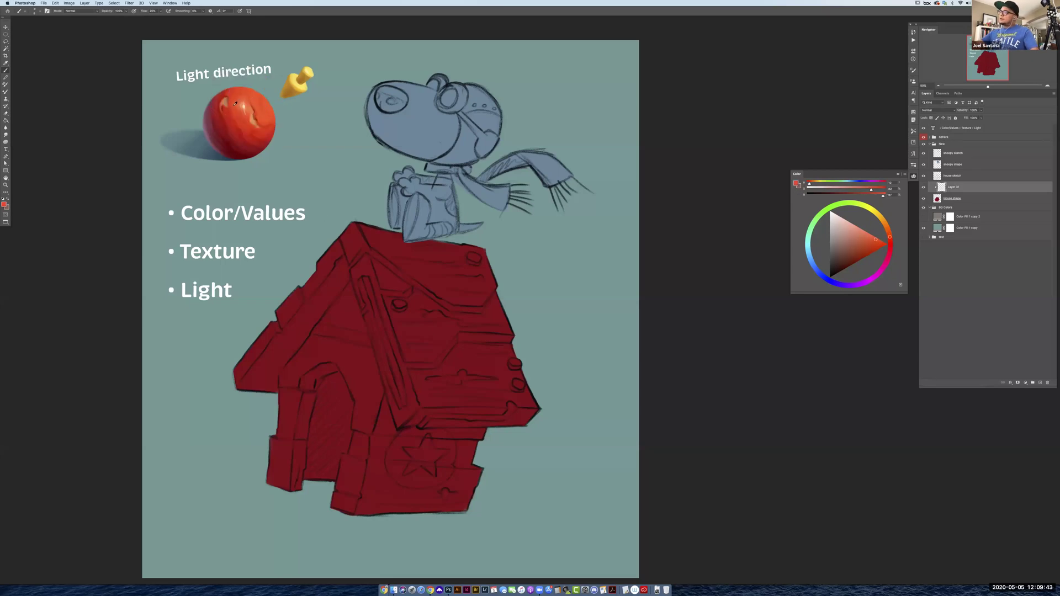
pyautogui.keyDown('alt'); pyautogui.click(235, 106); pyautogui.keyUp('alt')
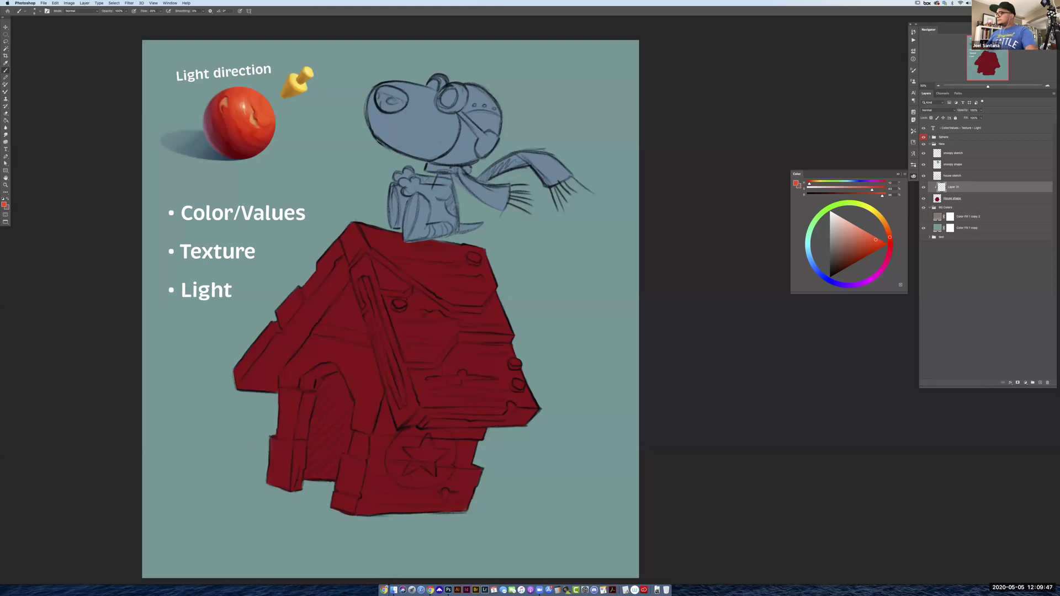
# Switch to the second brush in the artist's custom group under the Digital Painting Faves presets
pyautogui.rightClick(94, 159)
pyautogui.click(99, 159)
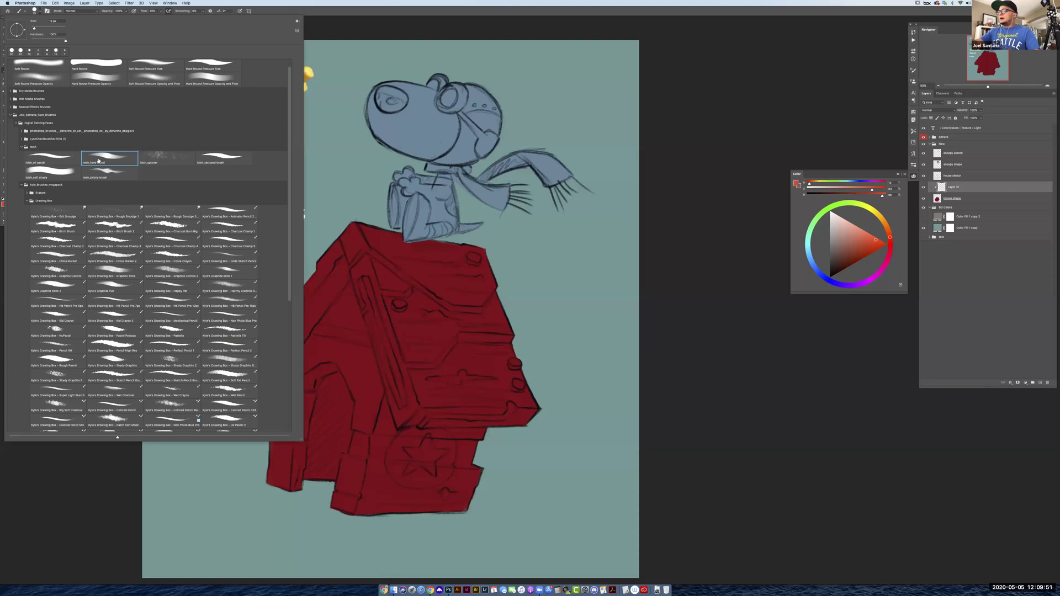
pyautogui.press('Return')
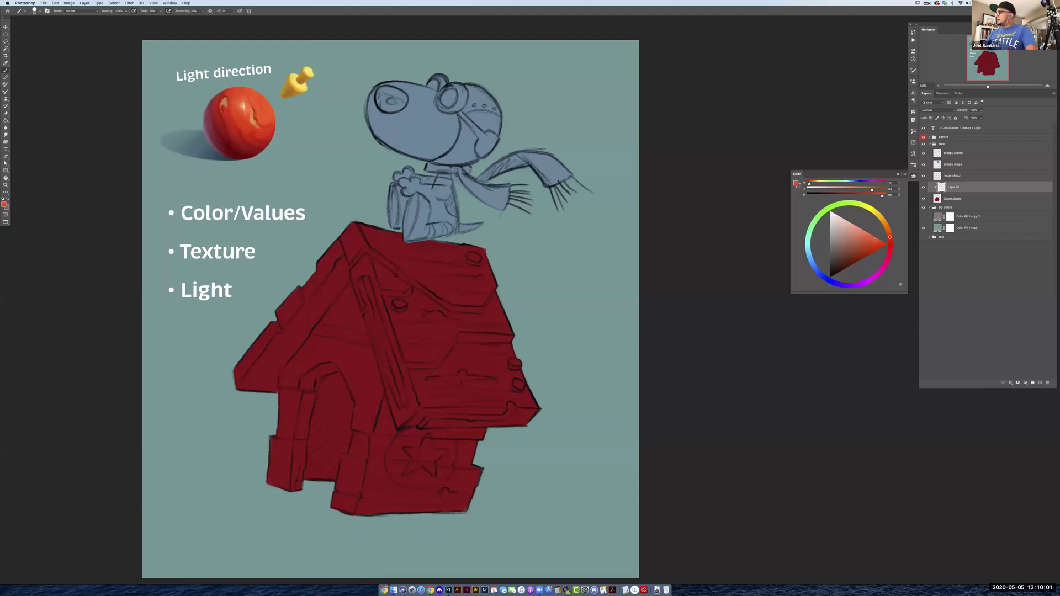
# Enlarge the brush and fill the doghouse's sunlit roof plane with the bright orange-red from the sphere
pyautogui.press(']')
pyautogui.press(']')
pyautogui.press(']')
pyautogui.press(']')
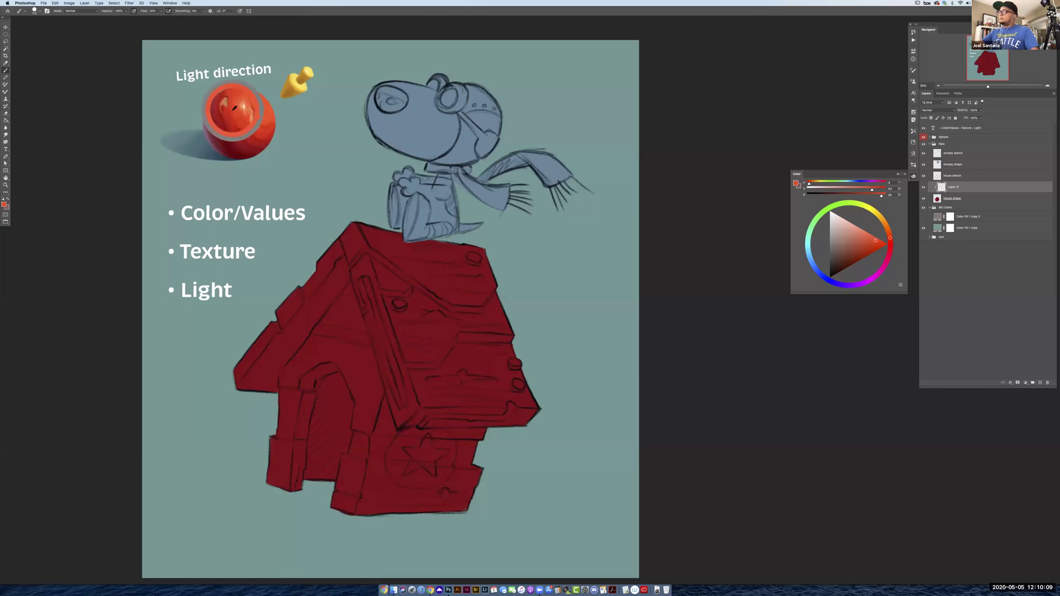
pyautogui.moveTo(380, 231); pyautogui.dragTo(394, 291)
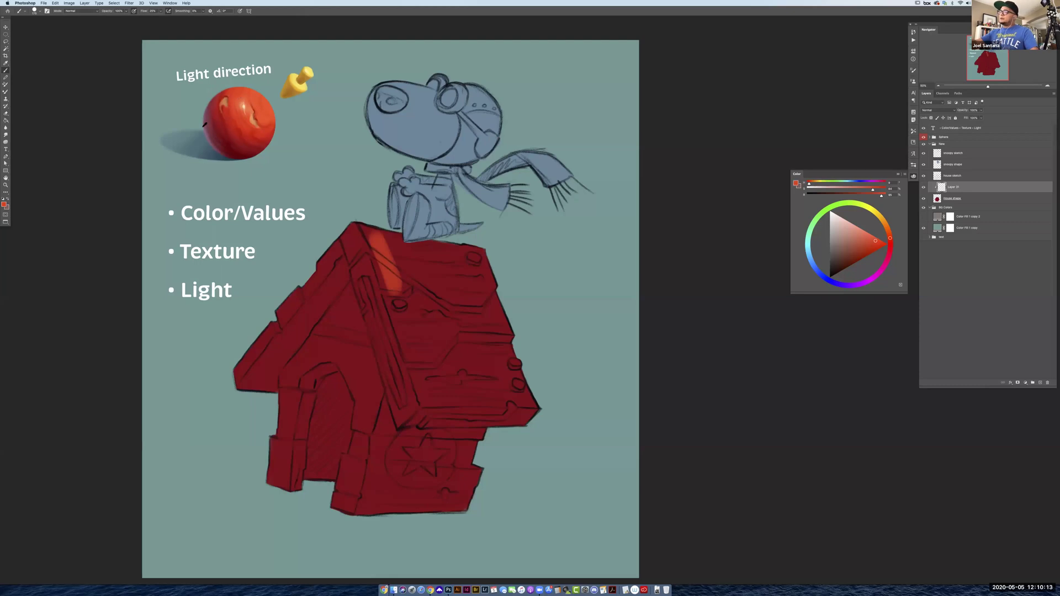
pyautogui.press(']')
pyautogui.press(']')
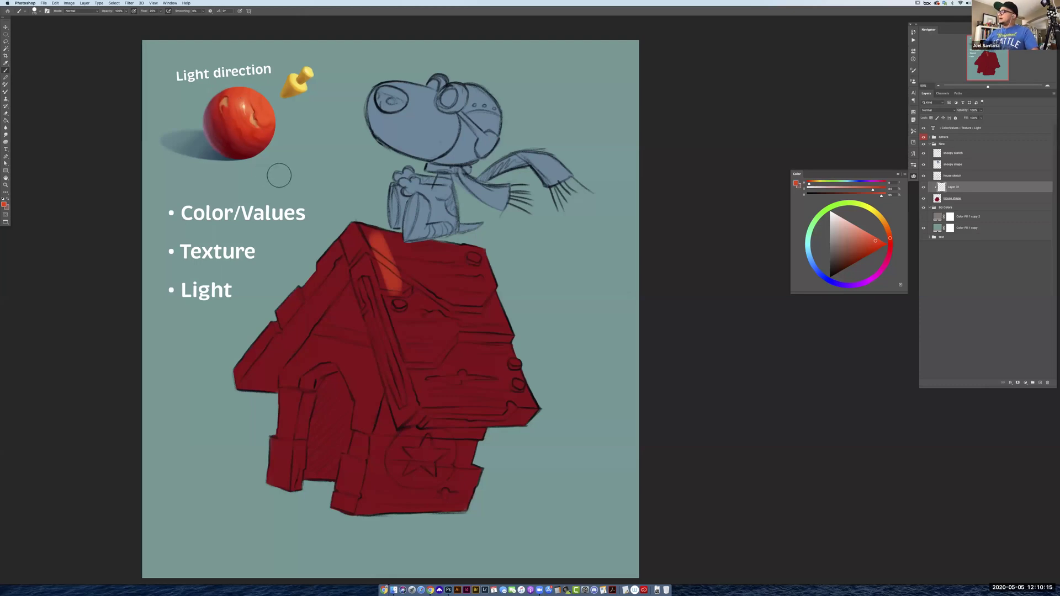
pyautogui.moveTo(381, 248)
pyautogui.mouseDown()
pyautogui.moveTo(386, 274)
pyautogui.moveTo(377, 230)
pyautogui.moveTo(401, 232)
pyautogui.moveTo(390, 224)
pyautogui.moveTo(438, 304)
pyautogui.moveTo(447, 253)
pyautogui.moveTo(452, 304)
pyautogui.moveTo(455, 270)
pyautogui.moveTo(496, 302)
pyautogui.moveTo(472, 248)
pyautogui.moveTo(422, 255)
pyautogui.moveTo(438, 345)
pyautogui.moveTo(428, 375)
pyautogui.moveTo(401, 320)
pyautogui.moveTo(419, 378)
pyautogui.moveTo(440, 394)
pyautogui.moveTo(425, 401)
pyautogui.moveTo(511, 388)
pyautogui.moveTo(508, 348)
pyautogui.moveTo(456, 360)
pyautogui.moveTo(440, 381)
pyautogui.moveTo(509, 376)
pyautogui.moveTo(453, 274)
pyautogui.moveTo(473, 330)
pyautogui.moveTo(423, 313)
pyautogui.moveTo(490, 367)
pyautogui.moveTo(445, 303)
pyautogui.moveTo(468, 383)
pyautogui.moveTo(443, 290)
pyautogui.moveTo(467, 315)
pyautogui.moveTo(459, 353)
pyautogui.moveTo(428, 382)
pyautogui.mouseUp()
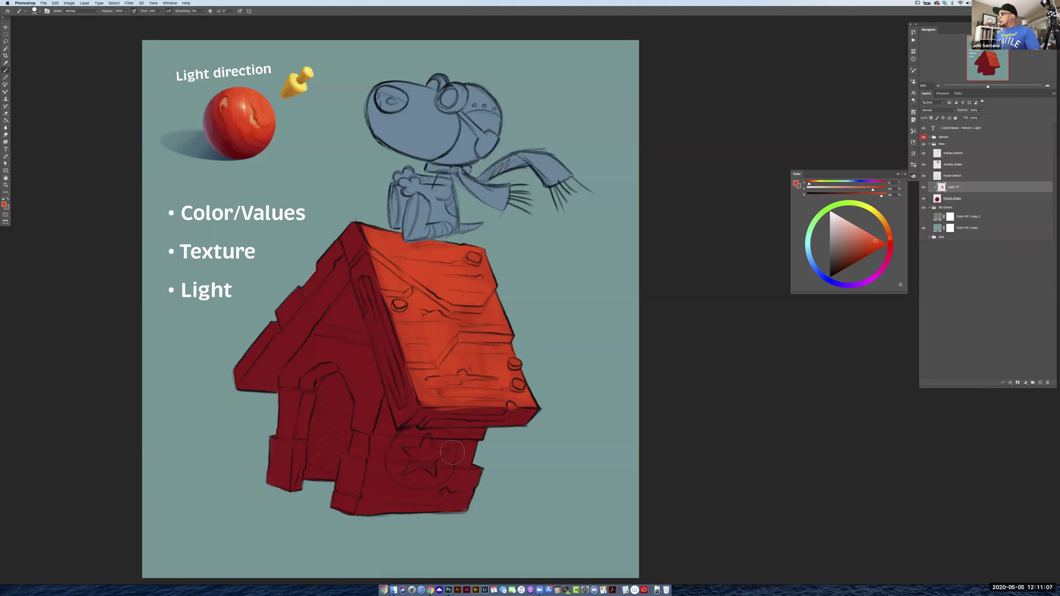
# Paint the lit side wall with the star in the same orange-red and sample the wall's color
pyautogui.moveTo(463, 449)
pyautogui.mouseDown()
pyautogui.moveTo(476, 445)
pyautogui.moveTo(376, 450)
pyautogui.moveTo(438, 447)
pyautogui.mouseUp()
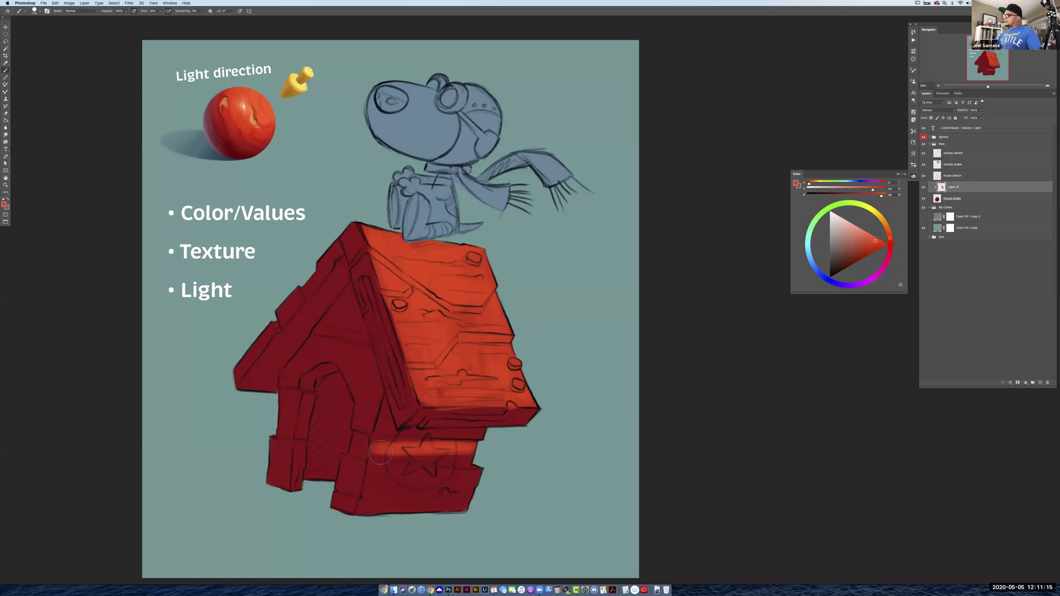
pyautogui.moveTo(381, 452)
pyautogui.mouseDown()
pyautogui.moveTo(375, 479)
pyautogui.moveTo(405, 457)
pyautogui.moveTo(425, 503)
pyautogui.moveTo(460, 456)
pyautogui.moveTo(469, 500)
pyautogui.moveTo(439, 470)
pyautogui.moveTo(418, 508)
pyautogui.moveTo(437, 493)
pyautogui.moveTo(419, 434)
pyautogui.moveTo(389, 437)
pyautogui.moveTo(385, 411)
pyautogui.moveTo(388, 439)
pyautogui.moveTo(480, 438)
pyautogui.moveTo(438, 445)
pyautogui.moveTo(504, 428)
pyautogui.moveTo(380, 463)
pyautogui.mouseUp()
pyautogui.keyDown('alt'); pyautogui.click(436, 493); pyautogui.keyUp('alt')
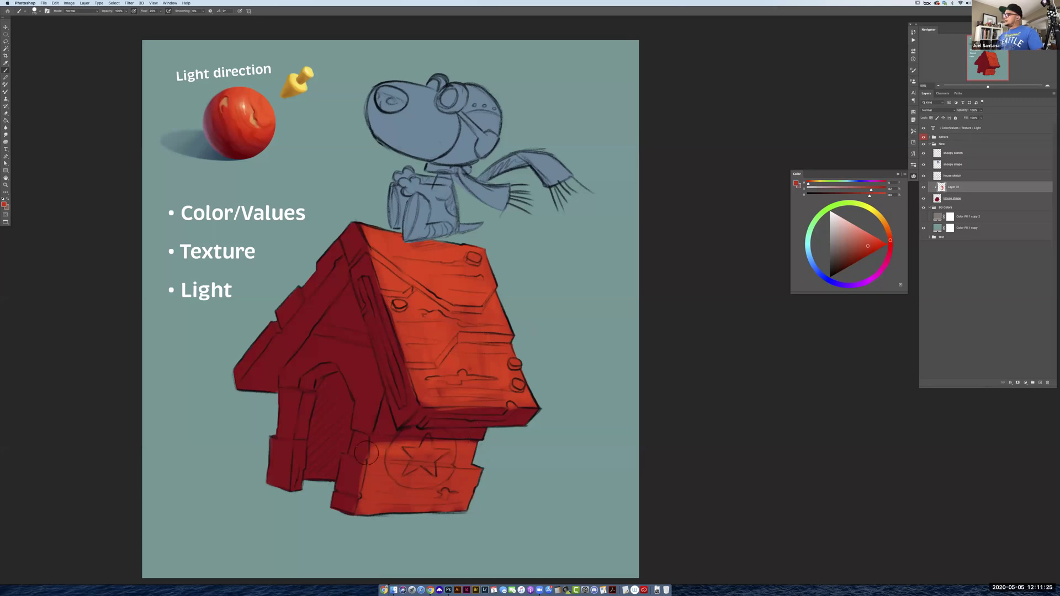
# Paint a dark red cast shadow under the roof overhang on the side wall, then resample the lit orange-red tones
pyautogui.keyDown('alt'); pyautogui.click(386, 448); pyautogui.keyUp('alt')
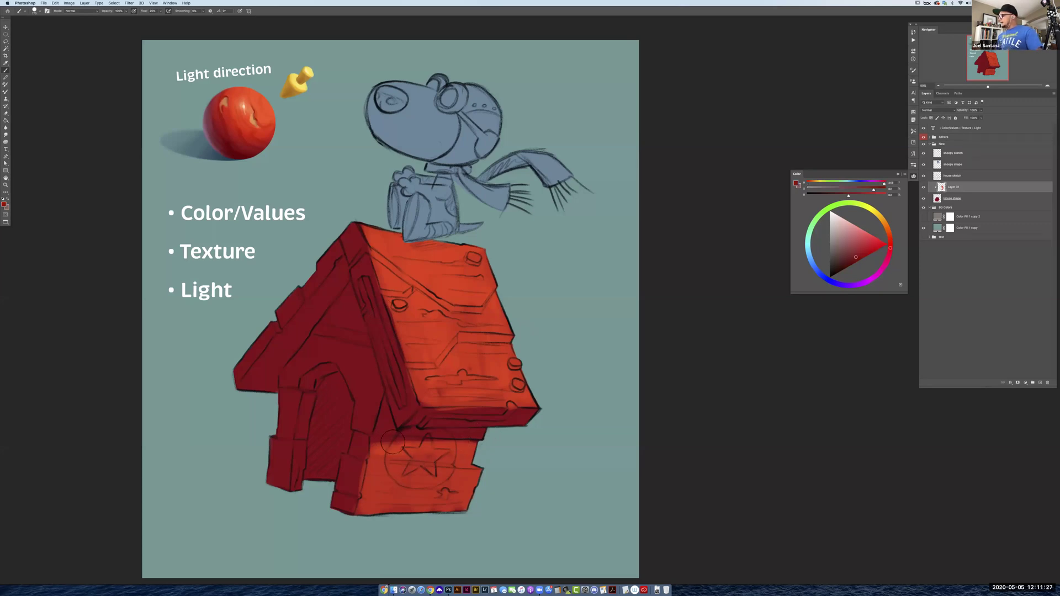
pyautogui.moveTo(387, 448)
pyautogui.mouseDown()
pyautogui.moveTo(467, 437)
pyautogui.moveTo(375, 447)
pyautogui.mouseUp()
pyautogui.keyDown('alt'); pyautogui.click(448, 452); pyautogui.keyUp('alt')
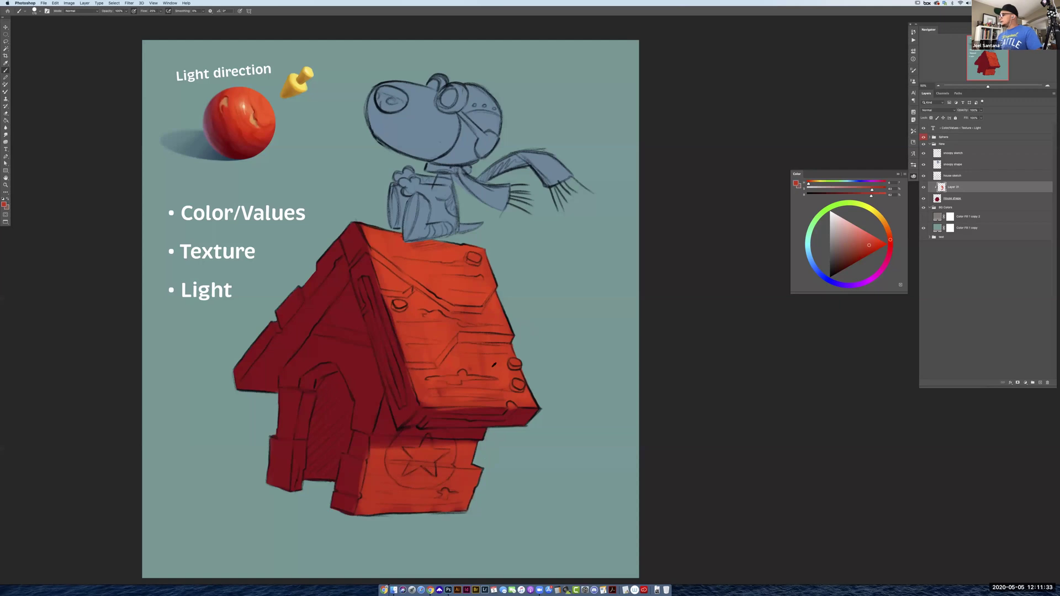
pyautogui.keyDown('alt'); pyautogui.click(488, 367); pyautogui.keyUp('alt')
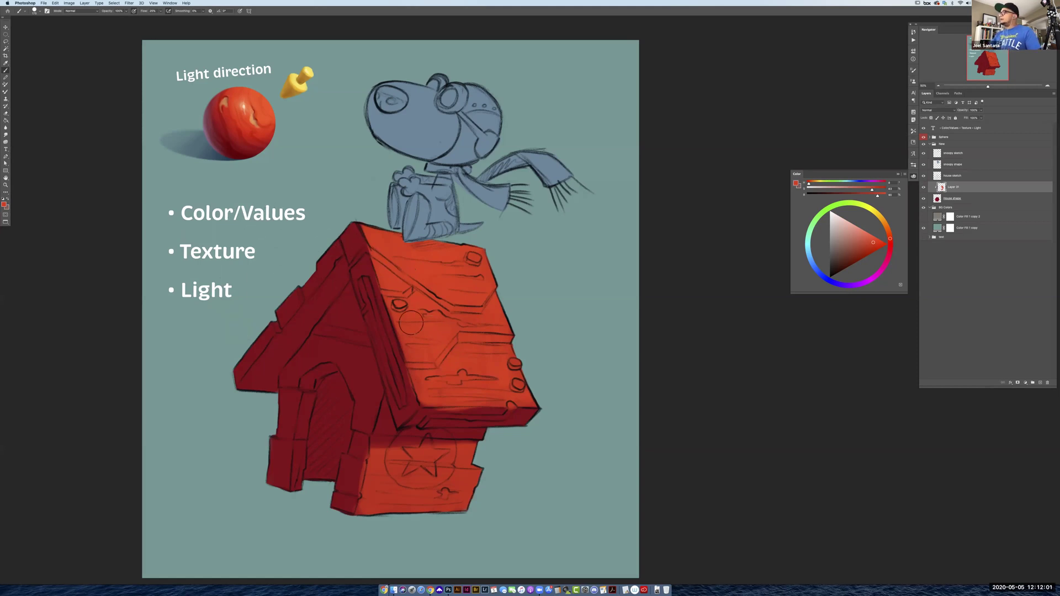
# Paint dark red shadow edges along the two stepped plank seams on the roof, resampling the house's light and dark reds for touch-ups
pyautogui.keyDown('alt'); pyautogui.click(359, 239); pyautogui.keyUp('alt')
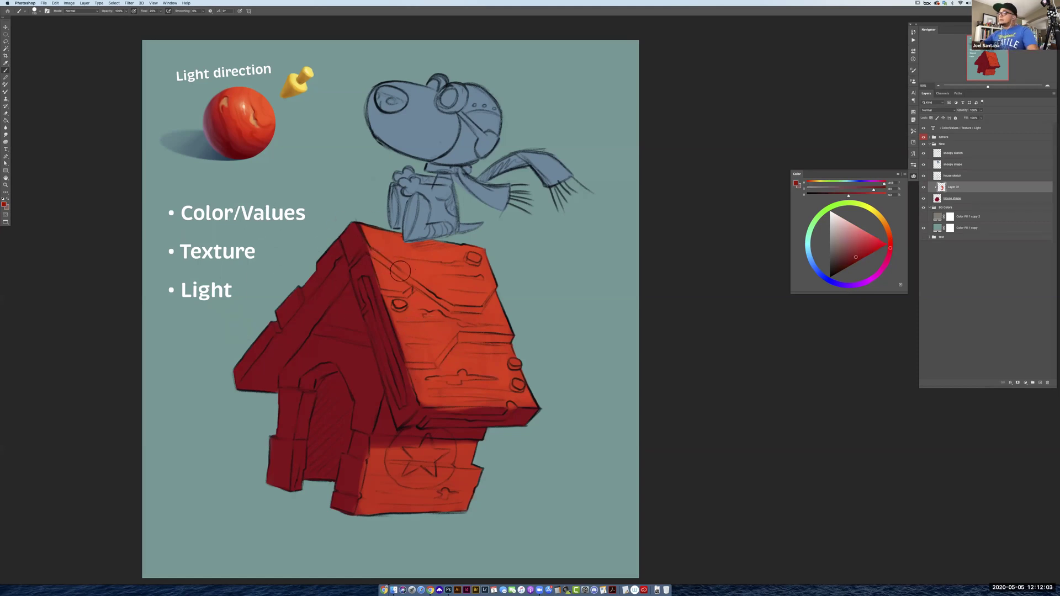
pyautogui.moveTo(374, 253)
pyautogui.mouseDown()
pyautogui.moveTo(447, 307)
pyautogui.moveTo(479, 311)
pyautogui.moveTo(494, 290)
pyautogui.mouseUp()
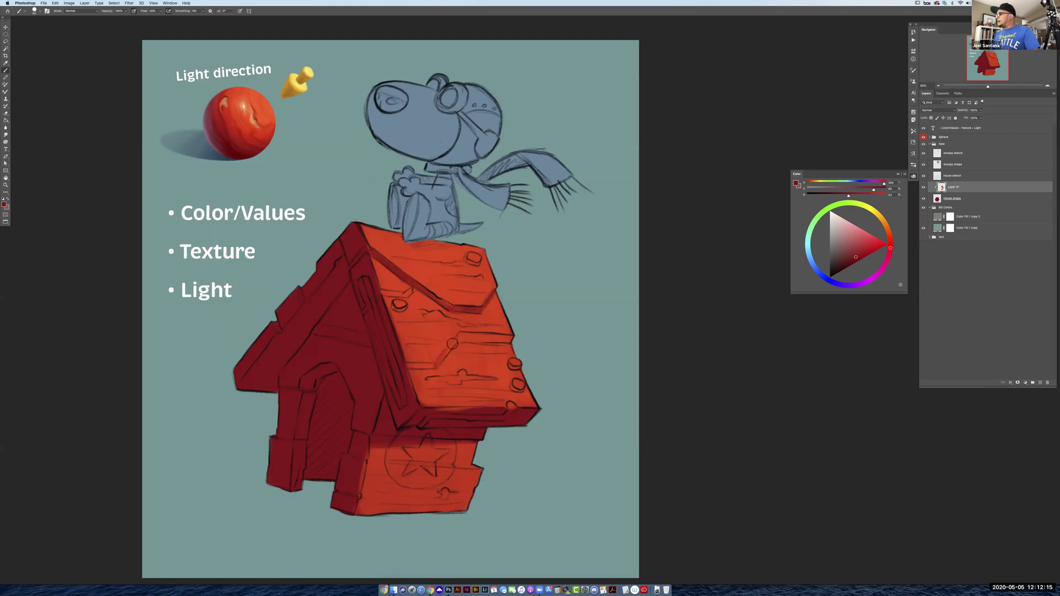
pyautogui.moveTo(438, 362)
pyautogui.mouseDown()
pyautogui.moveTo(452, 342)
pyautogui.moveTo(484, 340)
pyautogui.moveTo(465, 335)
pyautogui.moveTo(499, 338)
pyautogui.moveTo(466, 334)
pyautogui.moveTo(508, 338)
pyautogui.moveTo(440, 364)
pyautogui.mouseUp()
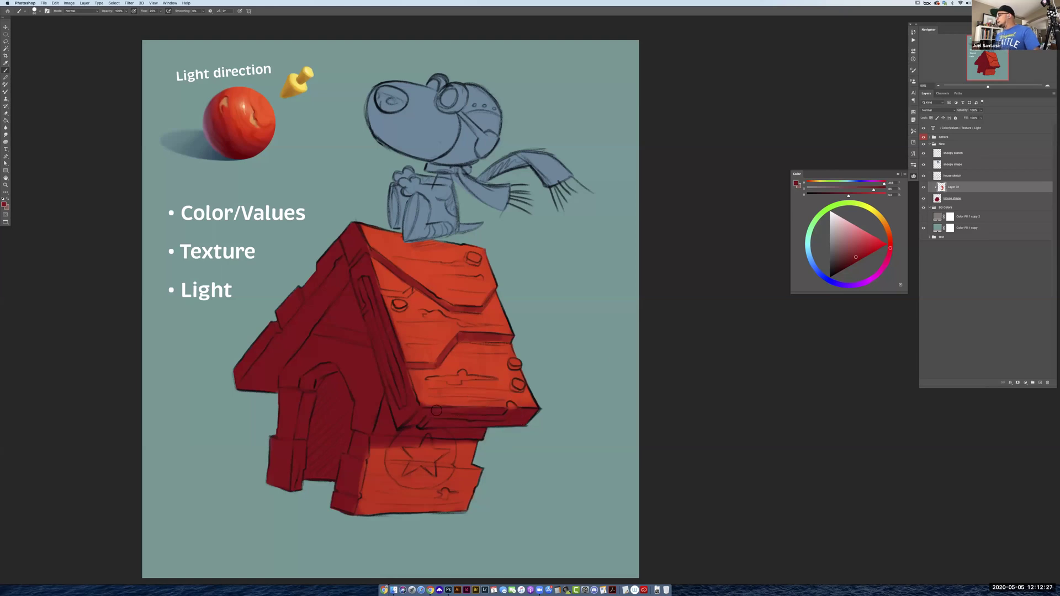
pyautogui.keyDown('alt'); pyautogui.click(430, 364); pyautogui.keyUp('alt')
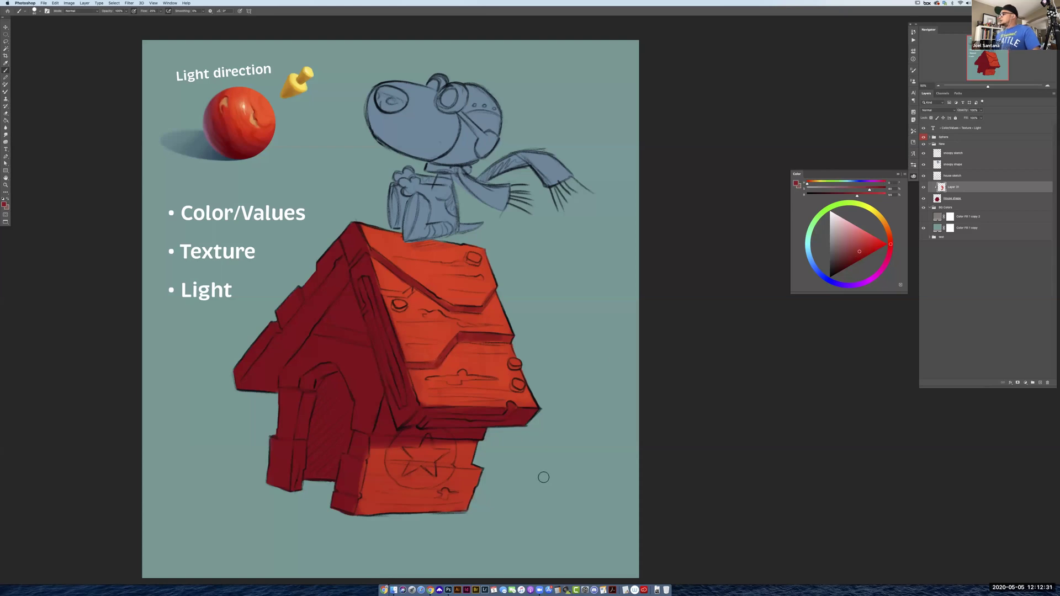
pyautogui.keyDown('alt'); pyautogui.click(375, 247); pyautogui.keyUp('alt')
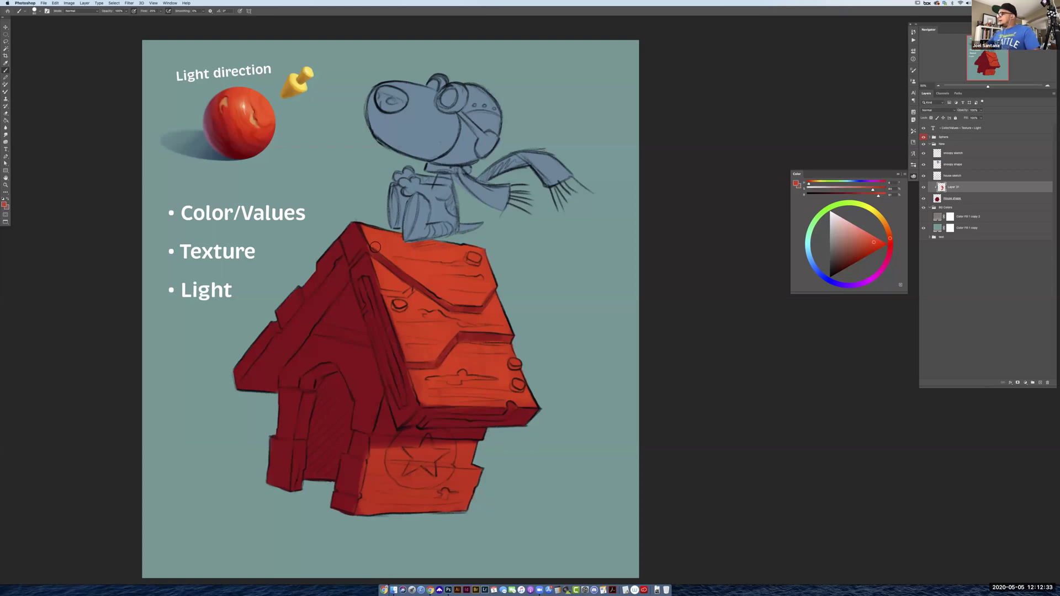
pyautogui.keyDown('alt'); pyautogui.click(438, 324); pyautogui.keyUp('alt')
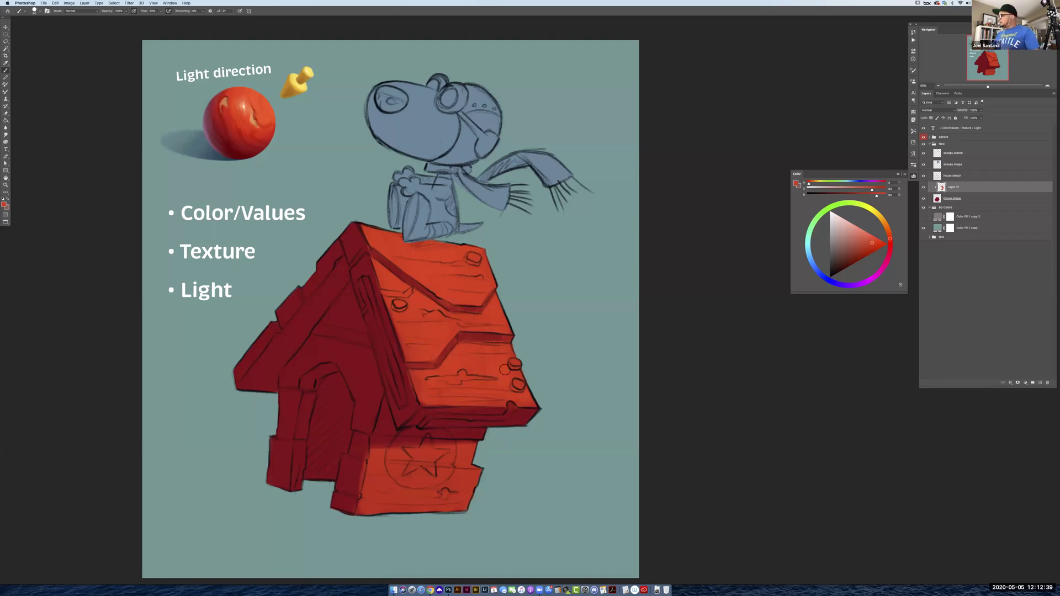
pyautogui.keyDown('alt'); pyautogui.click(353, 477); pyautogui.keyUp('alt')
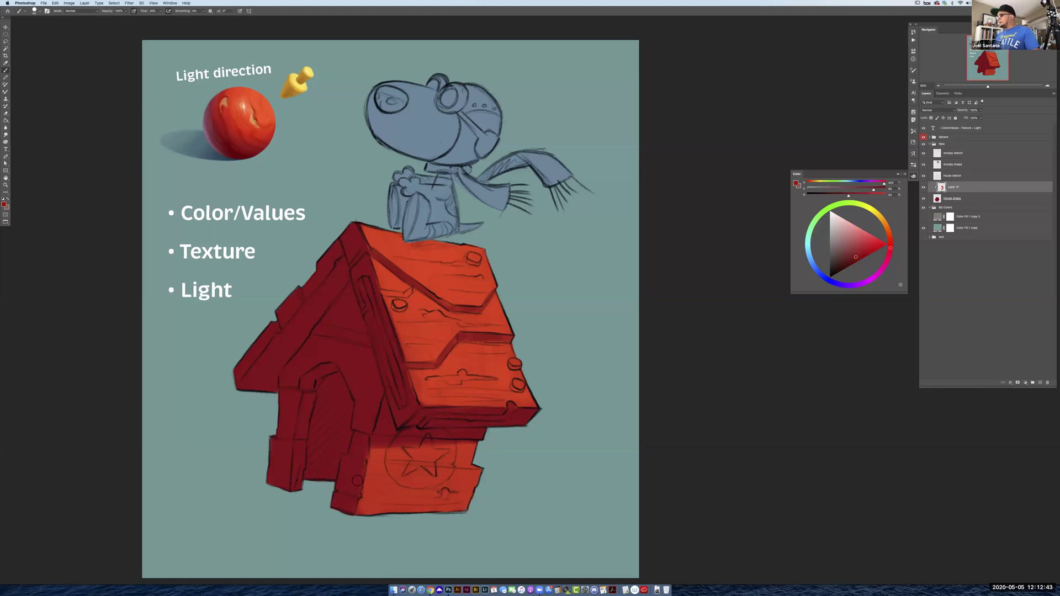
pyautogui.keyDown('alt'); pyautogui.click(491, 352); pyautogui.keyUp('alt')
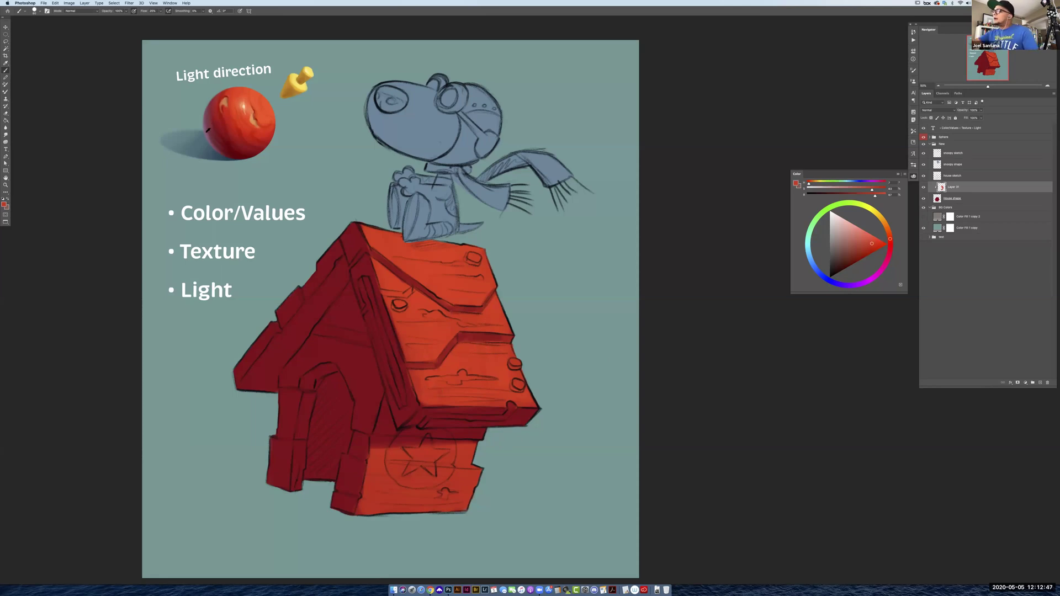
# Sample the muted mauve from the sphere's shadow side and block in the roof's front trim boards
pyautogui.keyDown('alt'); pyautogui.click(209, 131); pyautogui.keyUp('alt')
pyautogui.moveTo(208, 131); pyautogui.dragTo(208, 132)
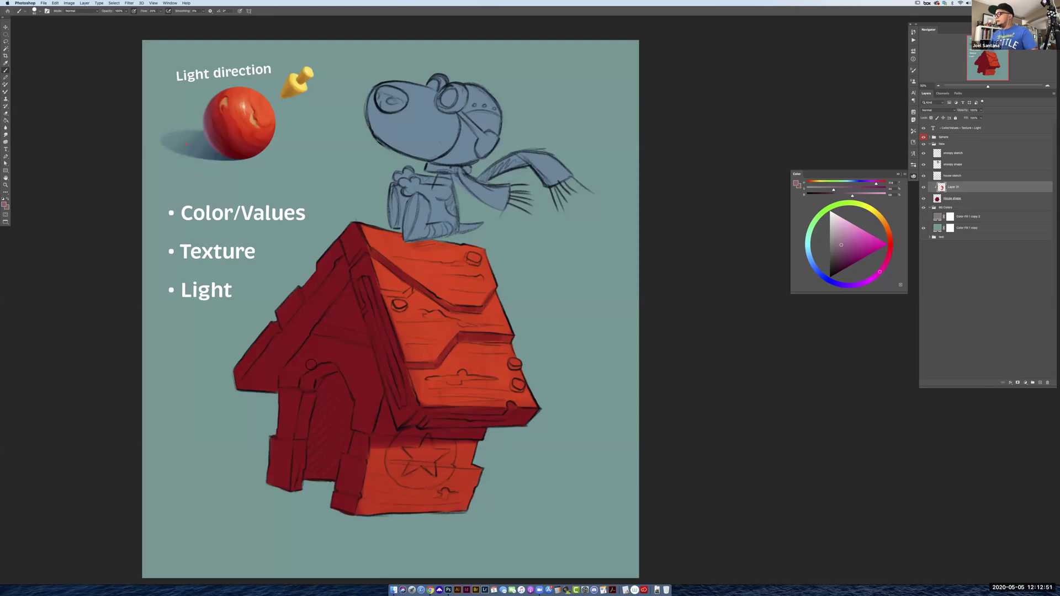
pyautogui.moveTo(298, 292)
pyautogui.mouseDown()
pyautogui.moveTo(242, 372)
pyautogui.moveTo(292, 299)
pyautogui.moveTo(357, 237)
pyautogui.moveTo(354, 257)
pyautogui.moveTo(353, 233)
pyautogui.moveTo(382, 347)
pyautogui.mouseUp()
# Build up mauve tones sampled from the trim along the right front board, from the roof peak to its lower corner
pyautogui.keyDown('alt'); pyautogui.click(366, 265); pyautogui.keyUp('alt')
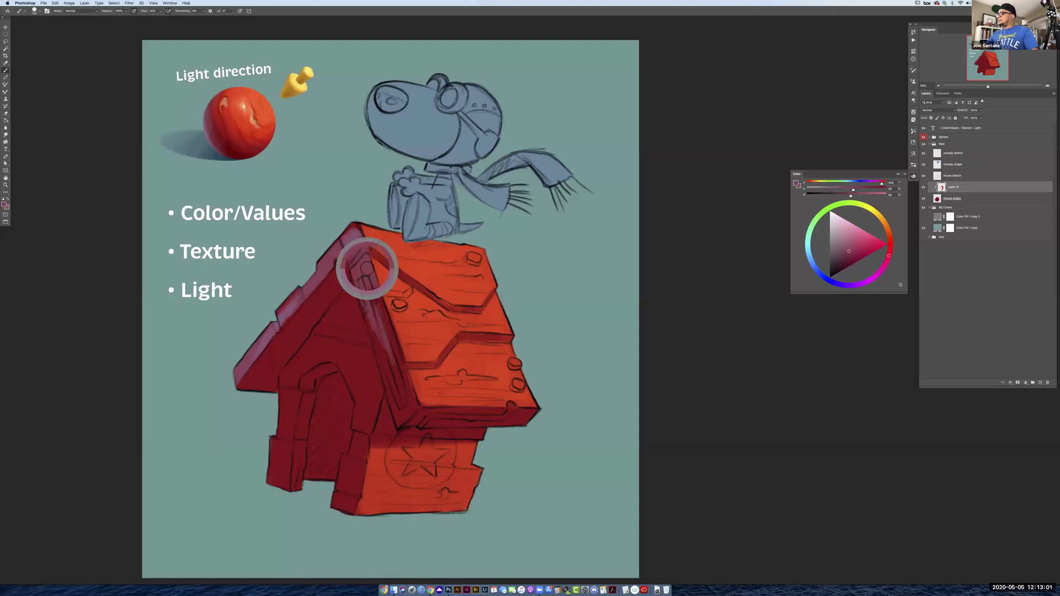
pyautogui.keyDown('alt'); pyautogui.click(353, 234); pyautogui.keyUp('alt')
pyautogui.moveTo(371, 290); pyautogui.dragTo(391, 362)
pyautogui.moveTo(383, 318); pyautogui.dragTo(408, 386)
pyautogui.keyDown('alt'); pyautogui.click(379, 319); pyautogui.keyUp('alt')
pyautogui.moveTo(379, 343); pyautogui.dragTo(399, 389)
pyautogui.moveTo(370, 323)
pyautogui.mouseDown()
pyautogui.moveTo(395, 406)
pyautogui.moveTo(414, 422)
pyautogui.mouseUp()
pyautogui.moveTo(398, 380); pyautogui.dragTo(411, 412)
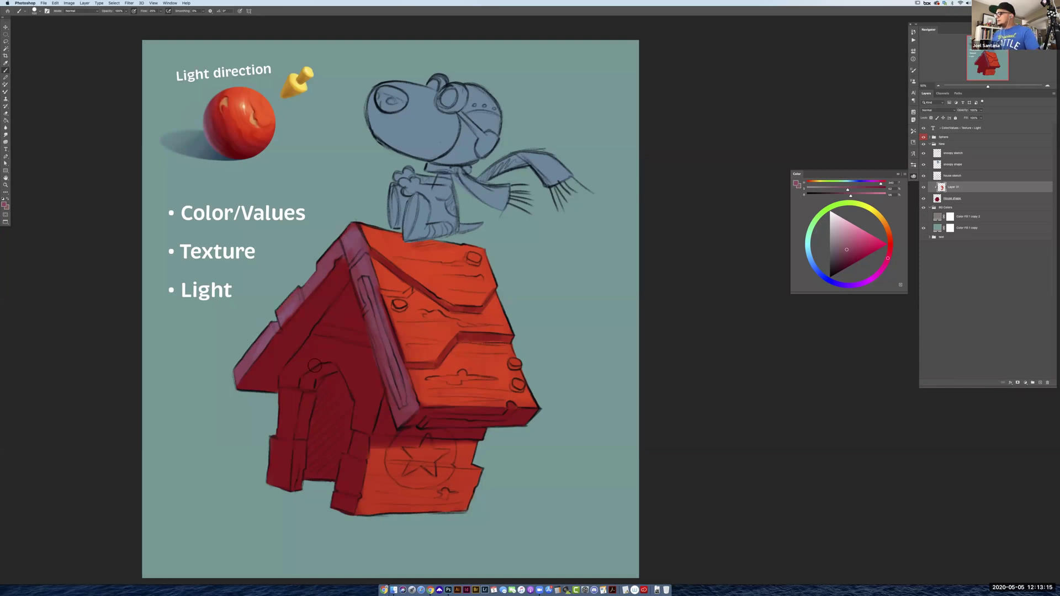
# Glaze mauve over the front wall above the doorway and paint the right doorpost in a muted red sampled from it
pyautogui.moveTo(313, 361); pyautogui.dragTo(354, 323)
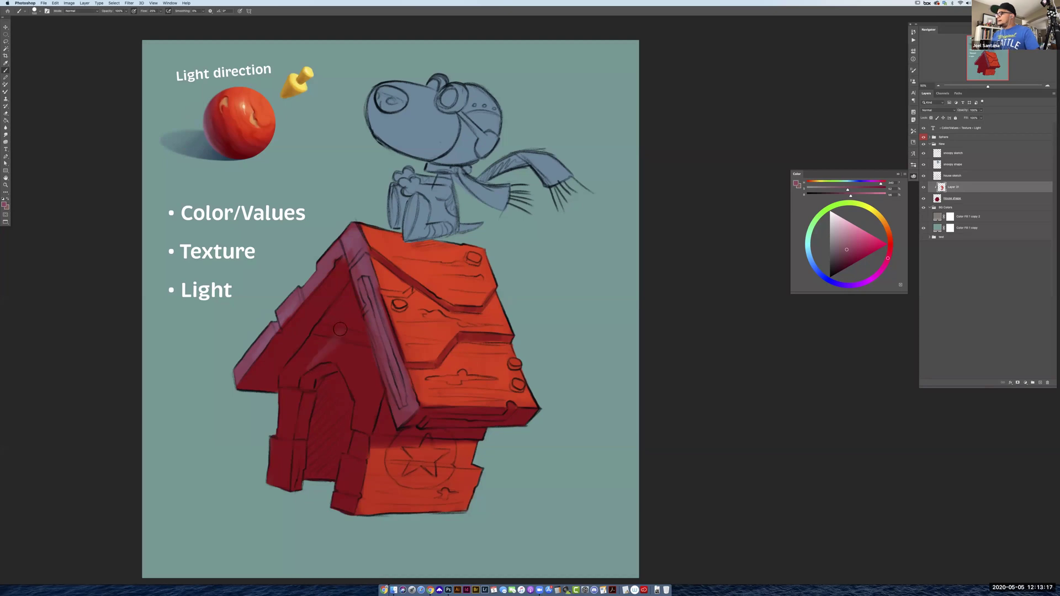
pyautogui.keyDown('alt'); pyautogui.click(342, 355); pyautogui.keyUp('alt')
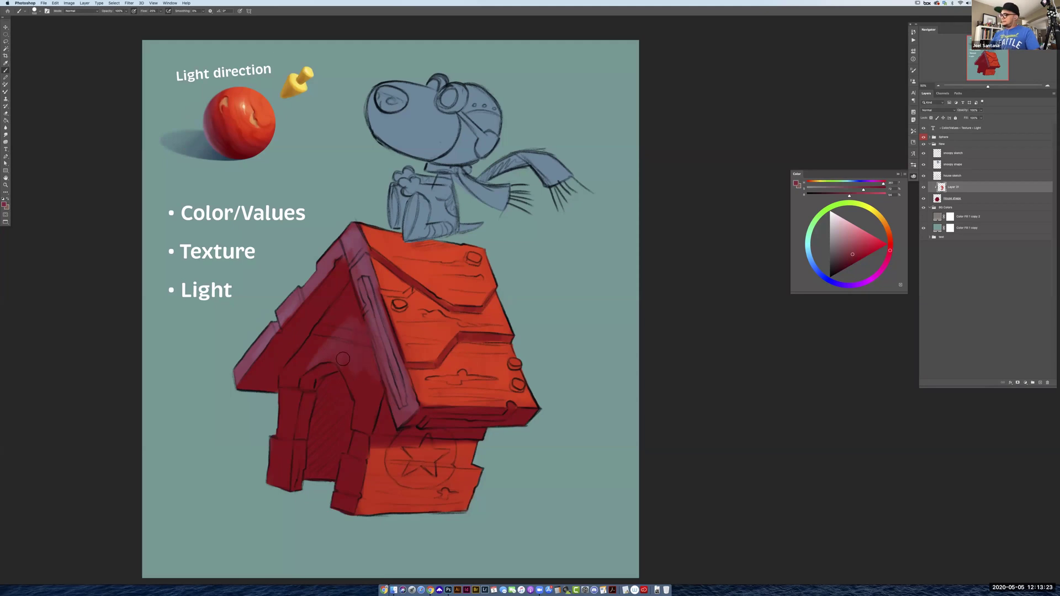
pyautogui.moveTo(362, 450)
pyautogui.mouseDown()
pyautogui.moveTo(358, 436)
pyautogui.moveTo(354, 451)
pyautogui.mouseUp()
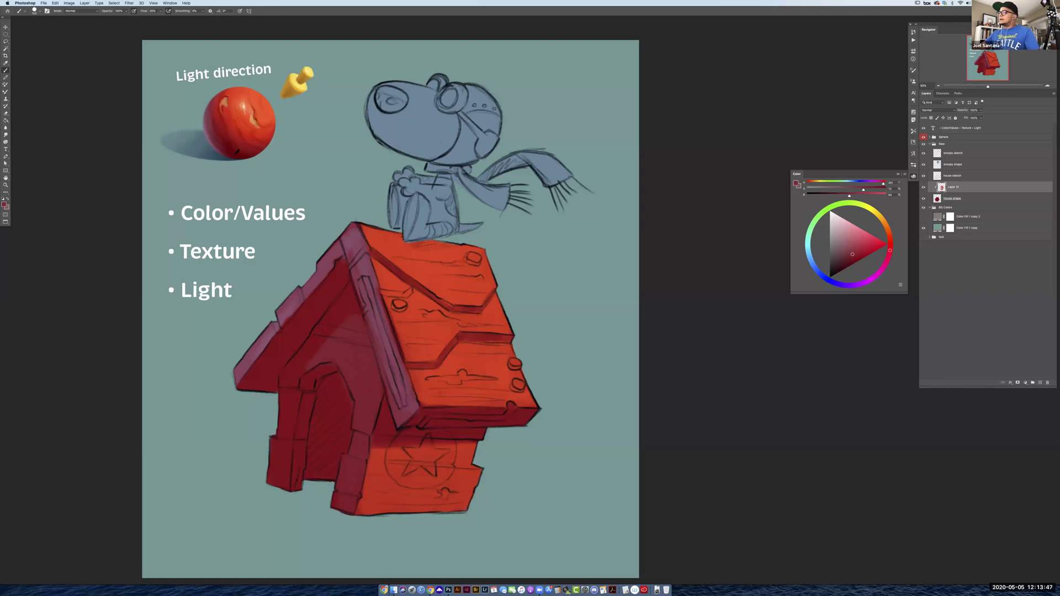
# Darken the underside of the left roof slope with the sphere's deep red and touch up the front trim boards with sampled mauves
pyautogui.keyDown('alt'); pyautogui.click(234, 154); pyautogui.keyUp('alt')
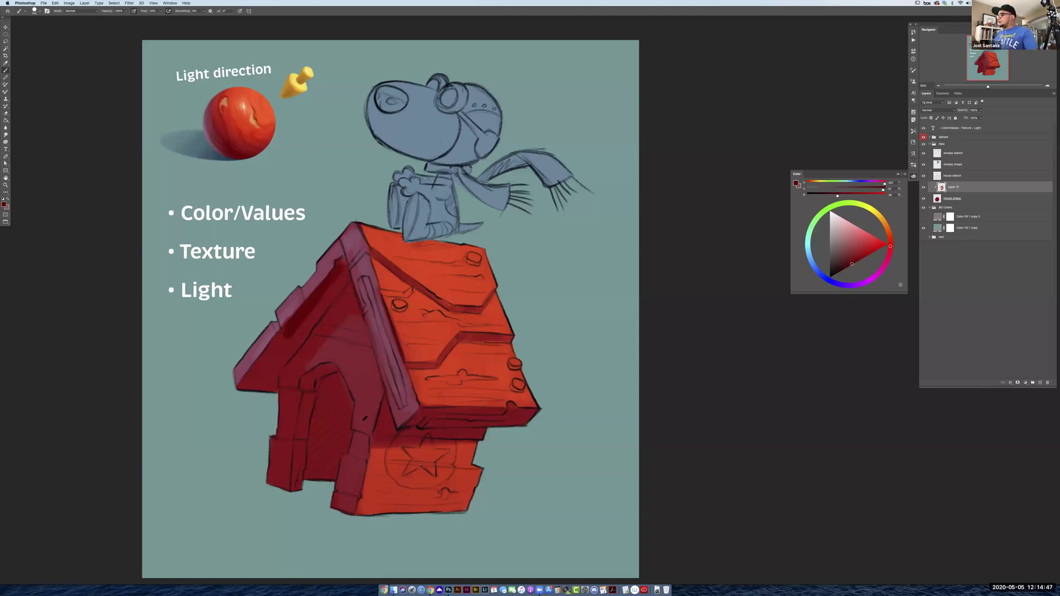
pyautogui.keyDown('alt'); pyautogui.click(353, 253); pyautogui.keyUp('alt')
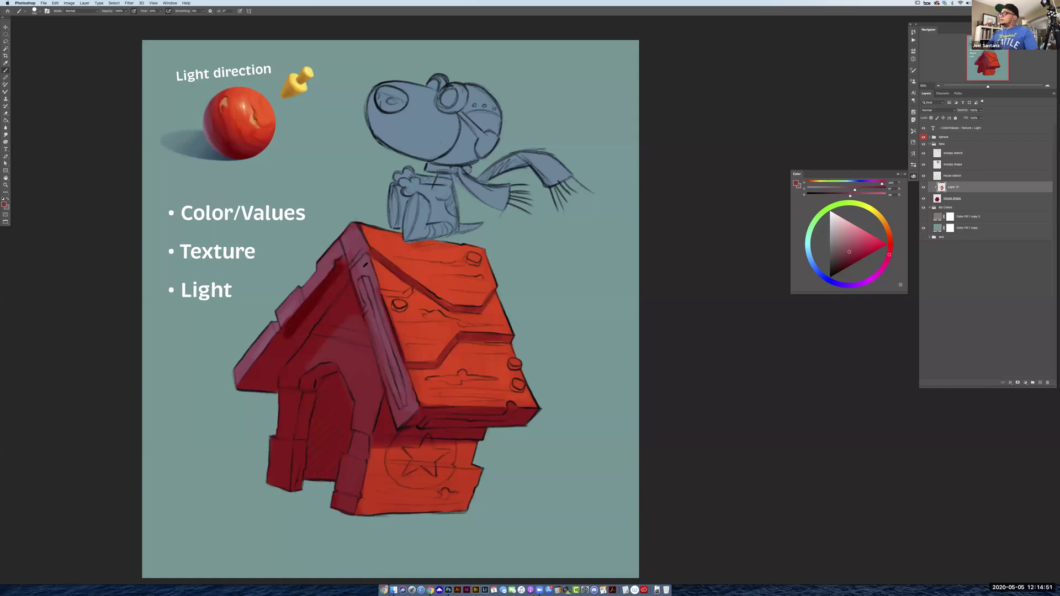
pyautogui.keyDown('alt'); pyautogui.click(362, 269); pyautogui.keyUp('alt')
pyautogui.keyDown('alt'); pyautogui.click(379, 346); pyautogui.keyUp('alt')
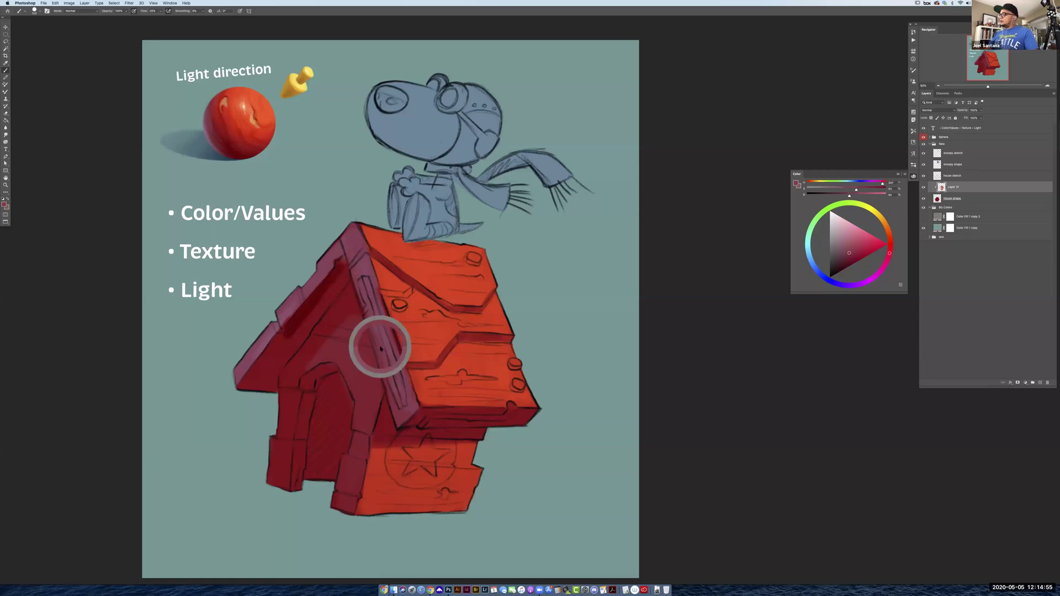
pyautogui.keyDown('alt'); pyautogui.click(365, 268); pyautogui.keyUp('alt')
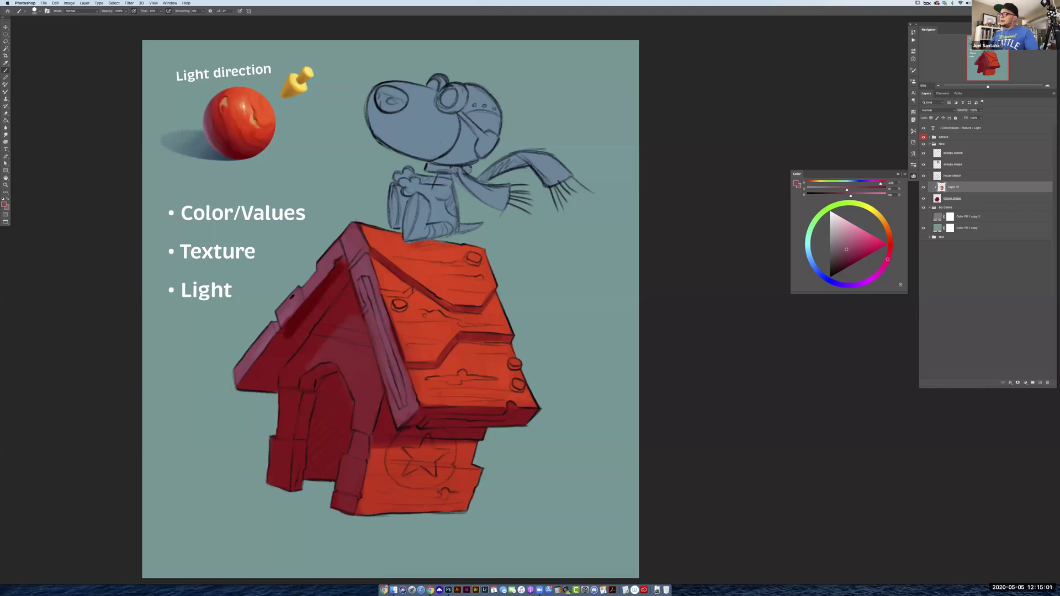
pyautogui.keyDown('alt'); pyautogui.click(293, 308); pyautogui.keyUp('alt')
pyautogui.keyDown('alt'); pyautogui.click(327, 267); pyautogui.keyUp('alt')
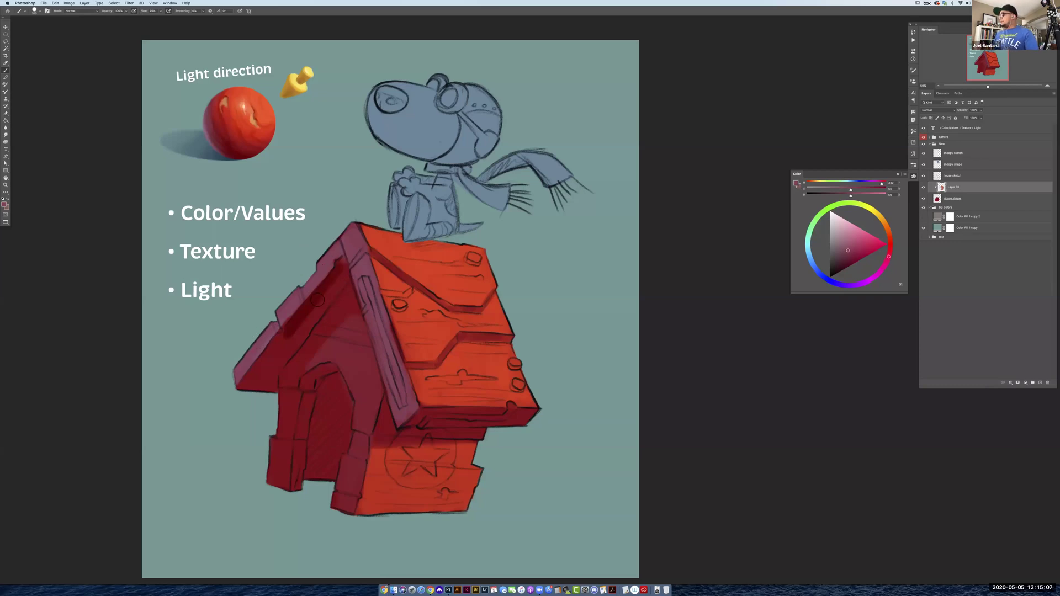
# Sample the front wall and doorway reds, and fill the doorway interior with a very dark red
pyautogui.keyDown('alt'); pyautogui.click(348, 352); pyautogui.keyUp('alt')
pyautogui.keyDown('alt'); pyautogui.click(358, 352); pyautogui.keyUp('alt')
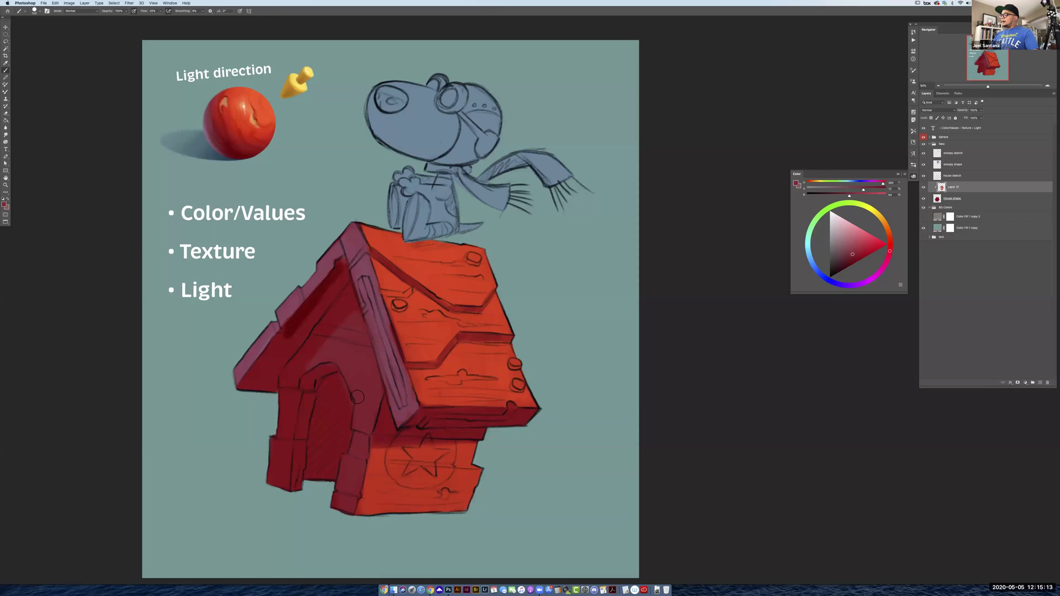
pyautogui.keyDown('alt'); pyautogui.click(326, 425); pyautogui.keyUp('alt')
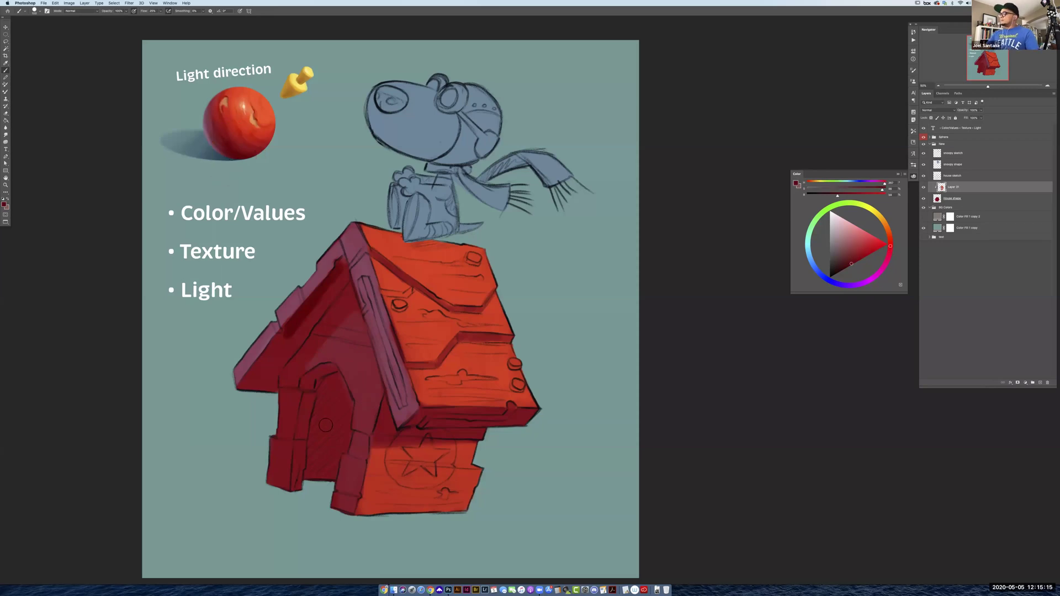
pyautogui.moveTo(319, 395); pyautogui.dragTo(313, 472)
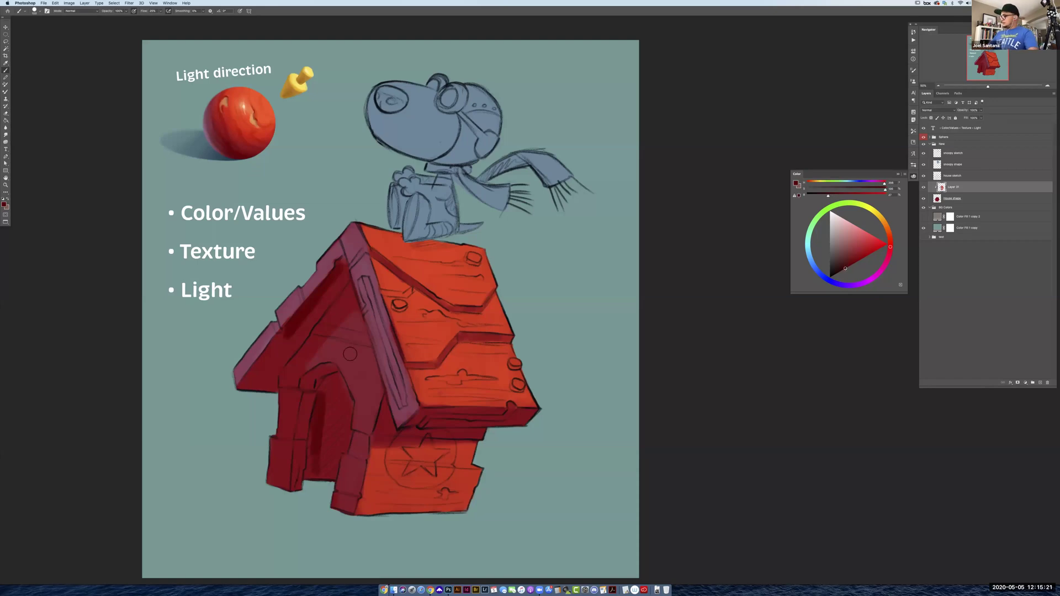
pyautogui.moveTo(320, 422)
pyautogui.mouseDown()
pyautogui.moveTo(314, 483)
pyautogui.moveTo(328, 447)
pyautogui.moveTo(323, 478)
pyautogui.moveTo(342, 445)
pyautogui.moveTo(345, 399)
pyautogui.moveTo(344, 418)
pyautogui.moveTo(330, 424)
pyautogui.moveTo(328, 394)
pyautogui.moveTo(320, 406)
pyautogui.moveTo(338, 379)
pyautogui.moveTo(345, 410)
pyautogui.moveTo(341, 390)
pyautogui.moveTo(326, 414)
pyautogui.mouseUp()
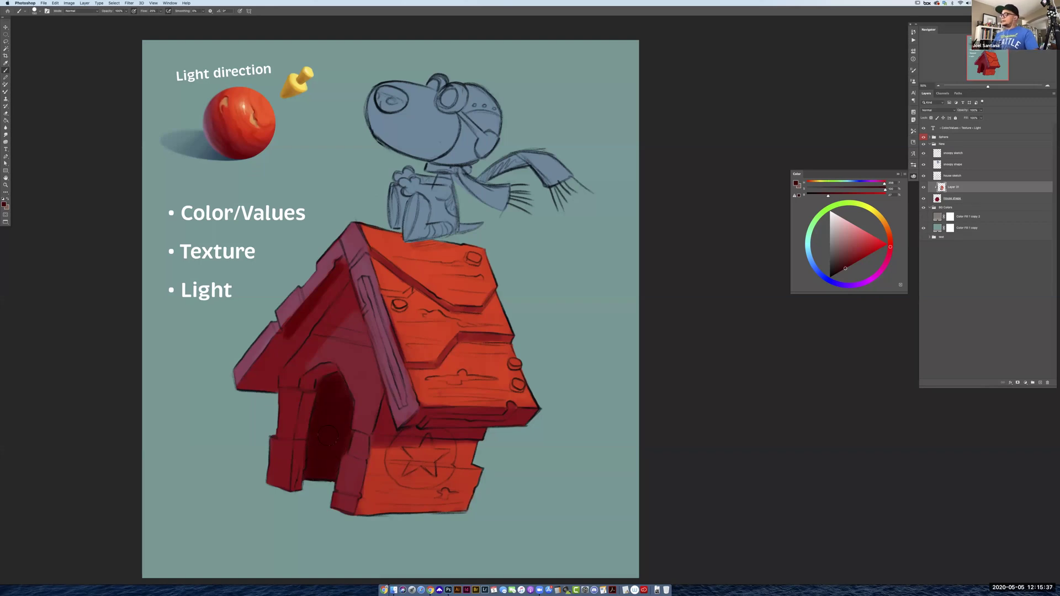
# Deepen the shadow beneath the left roof overhang with dark red, from the lower corner up to the peak
pyautogui.keyDown('alt'); pyautogui.click(339, 391); pyautogui.keyUp('alt')
pyautogui.keyDown('alt'); pyautogui.click(303, 309); pyautogui.keyUp('alt')
pyautogui.moveTo(292, 338)
pyautogui.mouseDown()
pyautogui.moveTo(305, 311)
pyautogui.moveTo(248, 379)
pyautogui.moveTo(256, 371)
pyautogui.moveTo(254, 399)
pyautogui.moveTo(269, 369)
pyautogui.mouseUp()
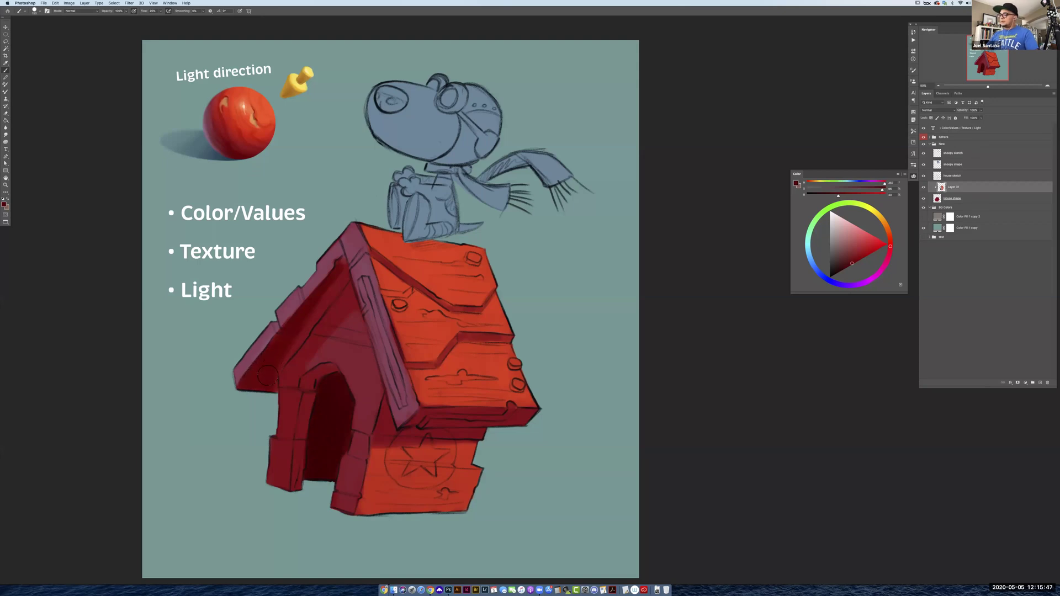
pyautogui.moveTo(286, 352)
pyautogui.mouseDown()
pyautogui.moveTo(318, 312)
pyautogui.moveTo(290, 350)
pyautogui.mouseUp()
pyautogui.moveTo(332, 290)
pyautogui.mouseDown()
pyautogui.moveTo(337, 268)
pyautogui.moveTo(321, 310)
pyautogui.mouseUp()
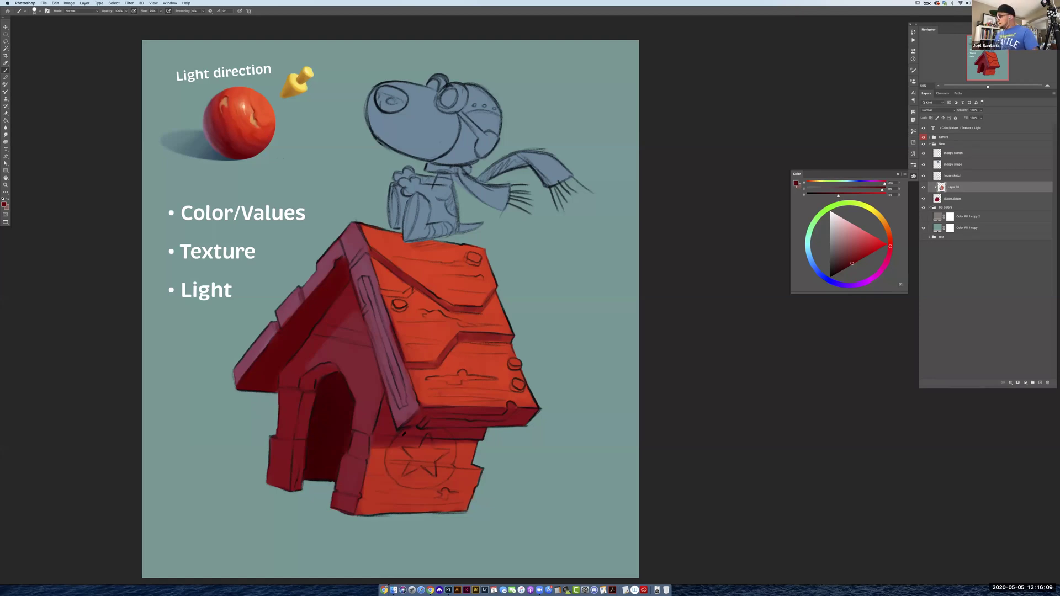
# Touch up the wall shadow beside the right trim board with a darker red mixed from sampled colors
pyautogui.keyDown('alt'); pyautogui.click(386, 419); pyautogui.keyUp('alt')
pyautogui.click(847, 266)
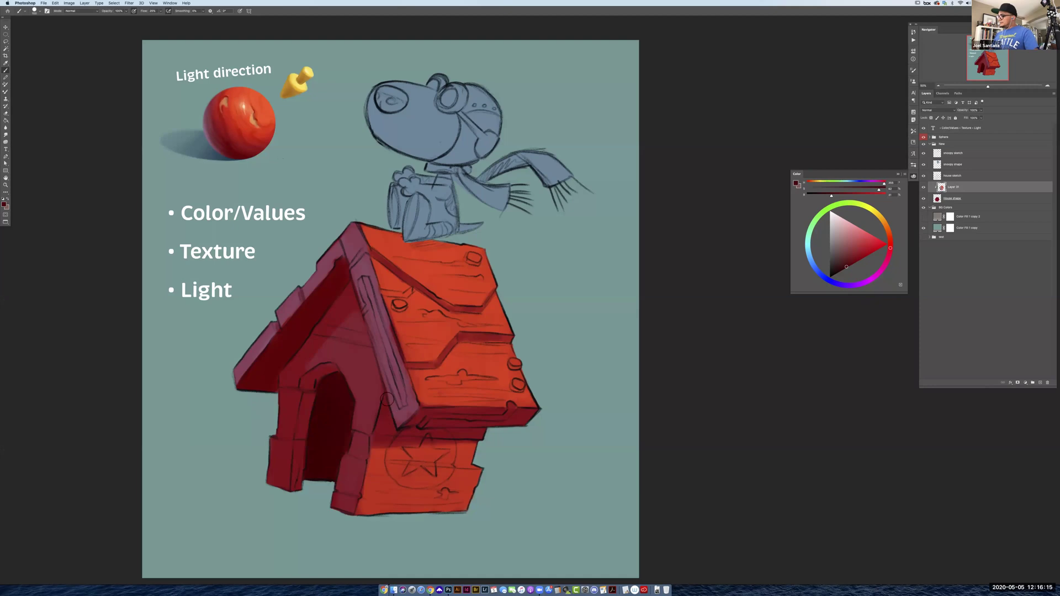
pyautogui.keyDown('alt'); pyautogui.click(383, 421); pyautogui.keyUp('alt')
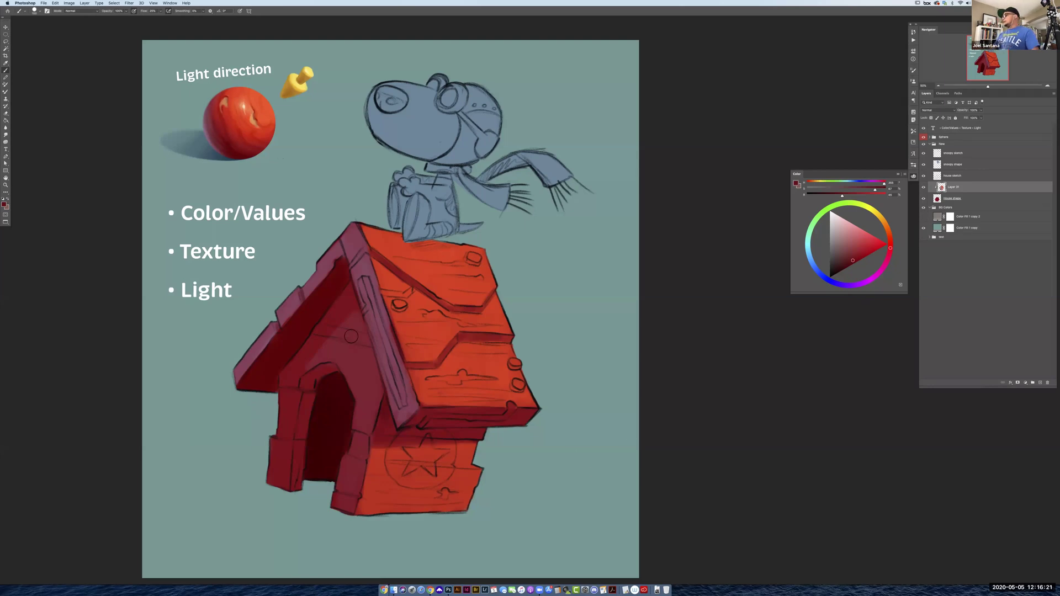
pyautogui.keyDown('alt'); pyautogui.click(398, 417); pyautogui.keyUp('alt')
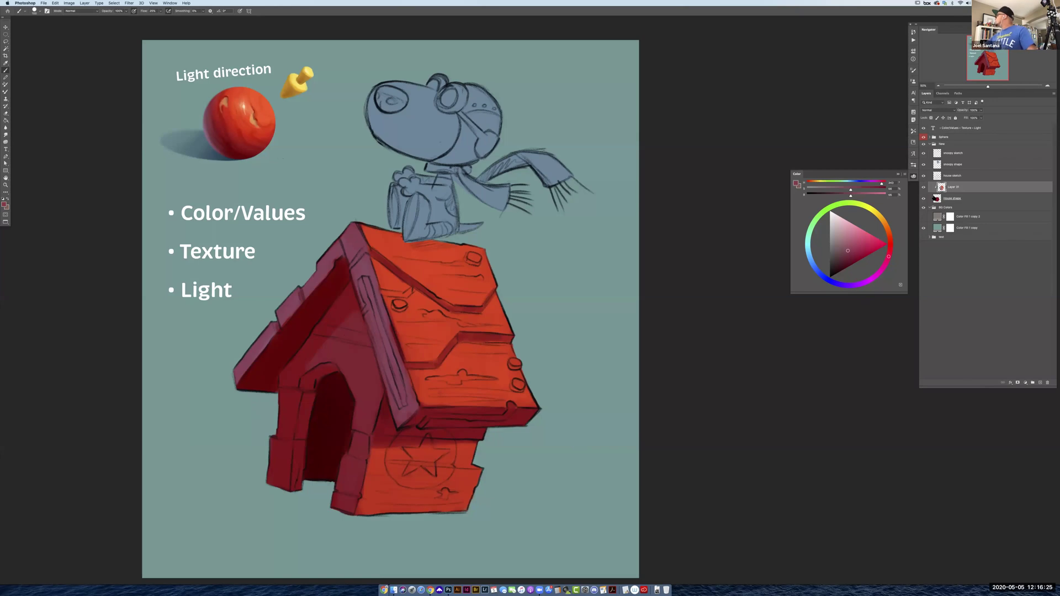
# Lower the house sketch layer's opacity until its lines nearly vanish, and reselect the clipped paint layer
pyautogui.click(951, 177)
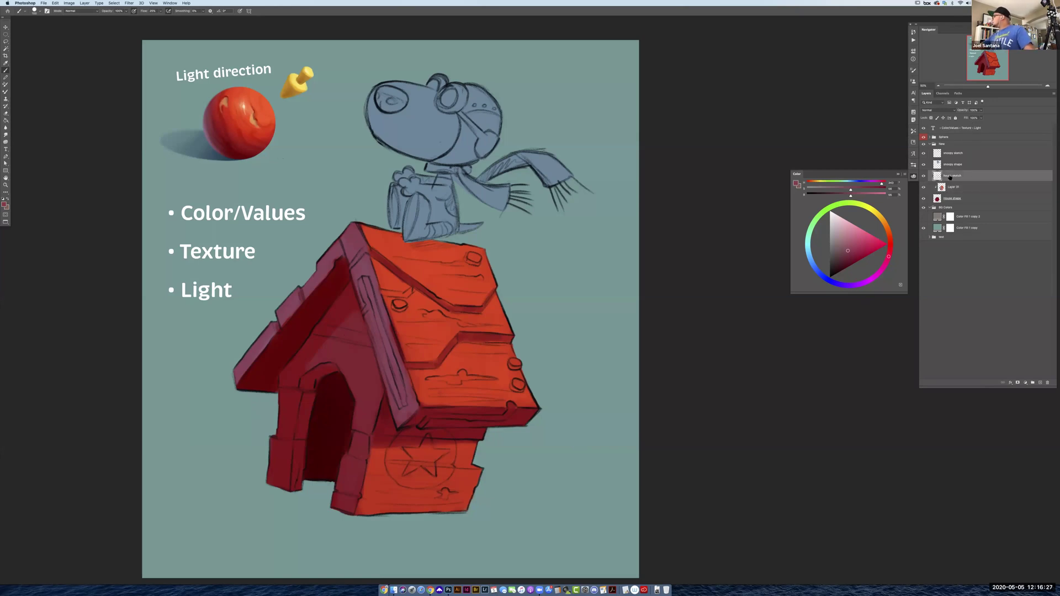
pyautogui.click(981, 110)
pyautogui.moveTo(978, 117); pyautogui.dragTo(962, 117)
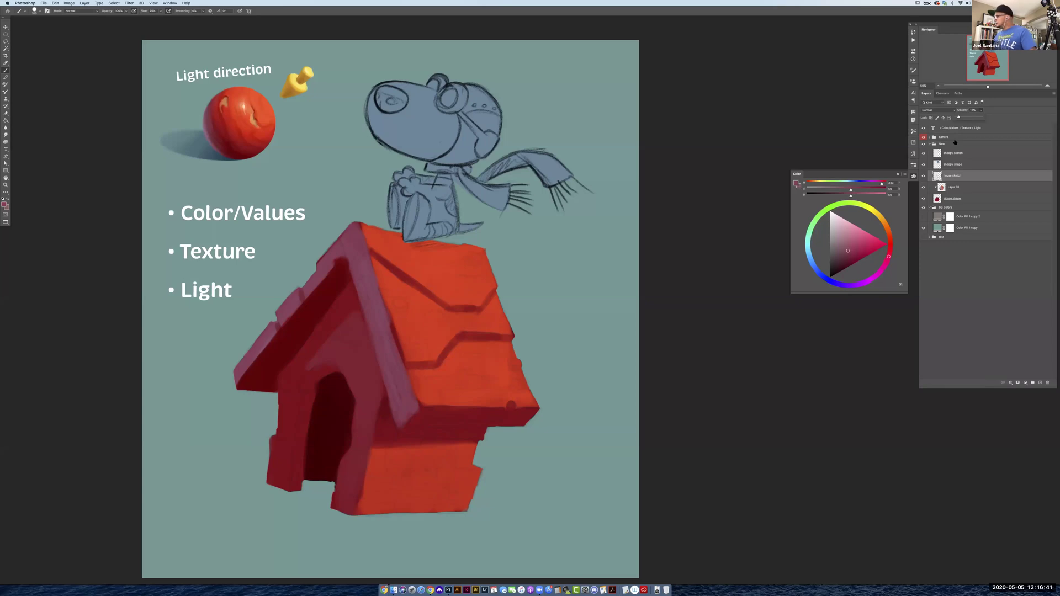
pyautogui.click(946, 188)
pyautogui.click(945, 188)
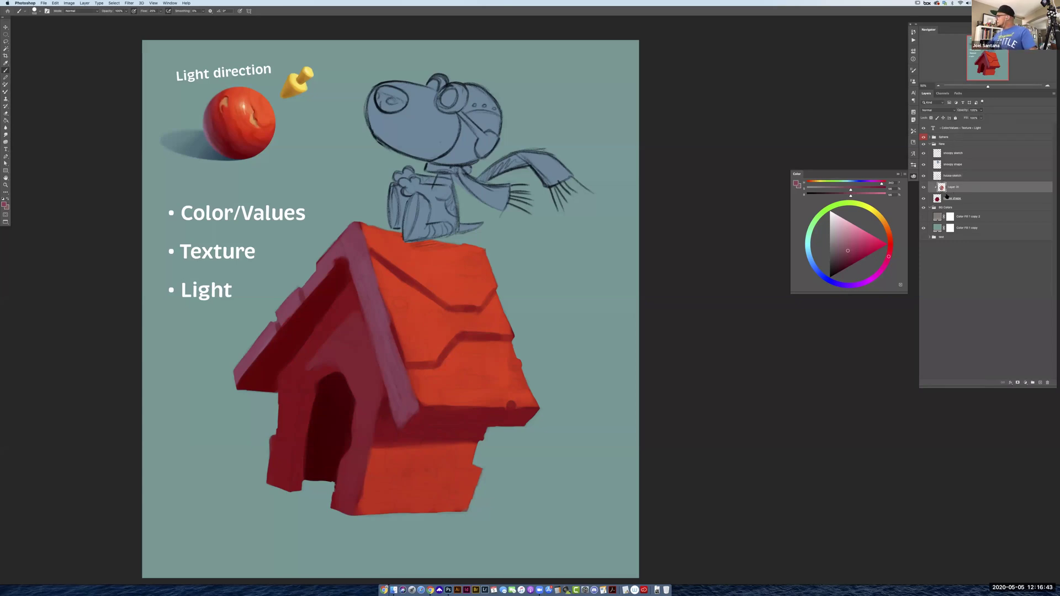
# Clean up the right doorpost, side wall, roof planks and right trim board using colors sampled from each surface
pyautogui.keyDown('alt'); pyautogui.click(349, 462); pyautogui.keyUp('alt')
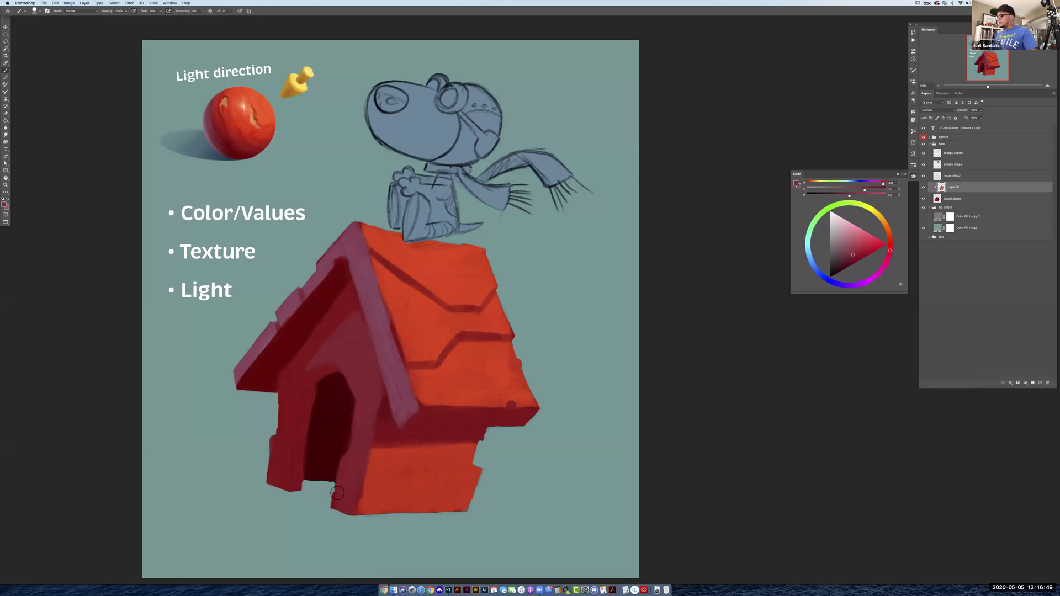
pyautogui.keyDown('alt'); pyautogui.click(358, 511); pyautogui.keyUp('alt')
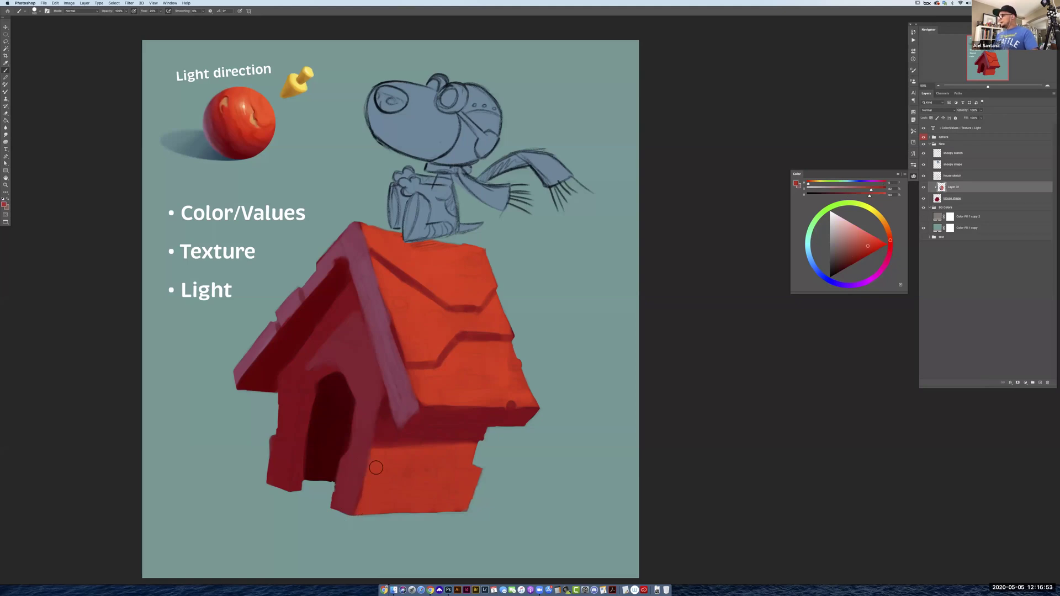
pyautogui.keyDown('alt'); pyautogui.click(435, 331); pyautogui.keyUp('alt')
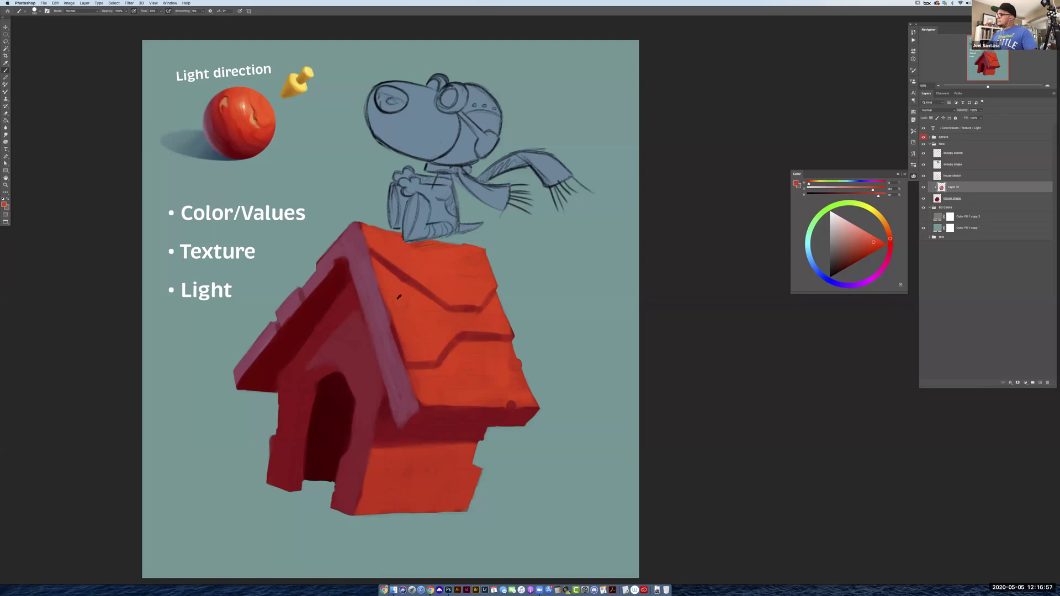
pyautogui.keyDown('alt'); pyautogui.click(394, 346); pyautogui.keyUp('alt')
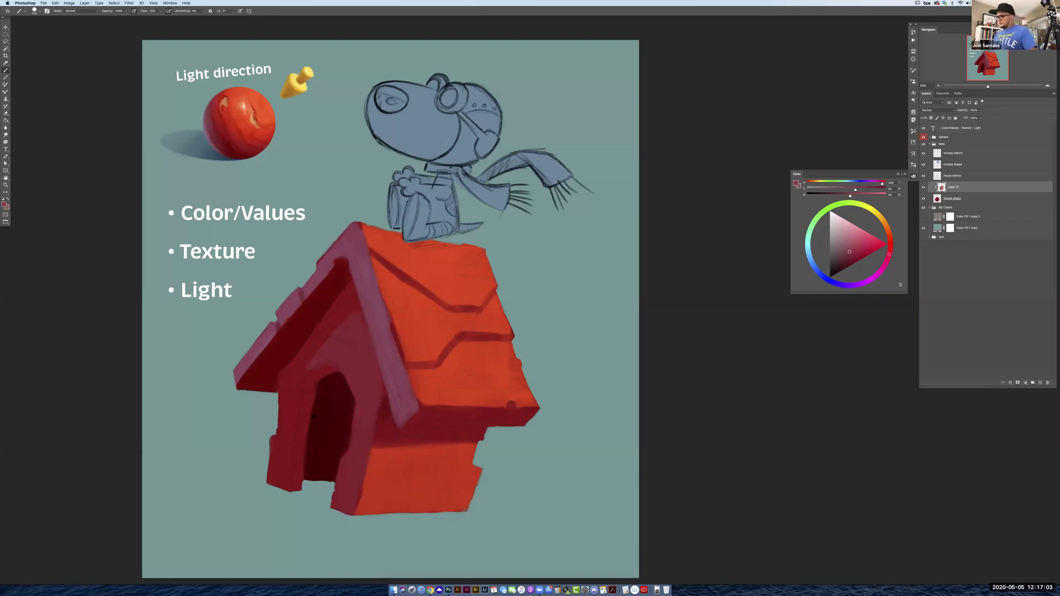
# Paint the inner thickness of the doorway arch and left doorpost in dark red, refining it with sampled wall color
pyautogui.keyDown('alt'); pyautogui.click(248, 147); pyautogui.keyUp('alt')
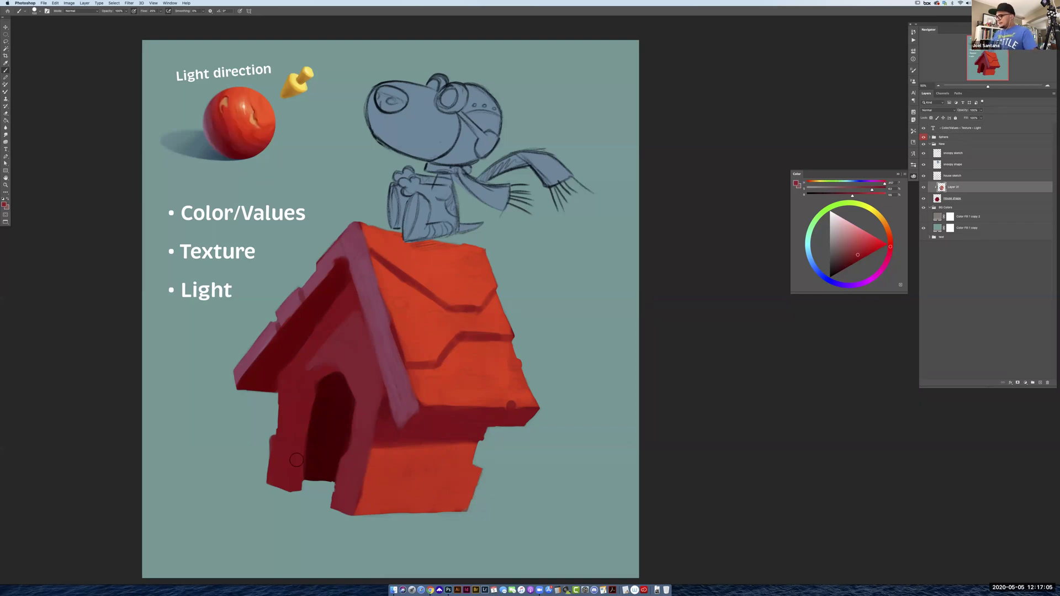
pyautogui.keyDown('alt'); pyautogui.click(306, 406); pyautogui.keyUp('alt')
pyautogui.keyDown('alt'); pyautogui.click(294, 336); pyautogui.keyUp('alt')
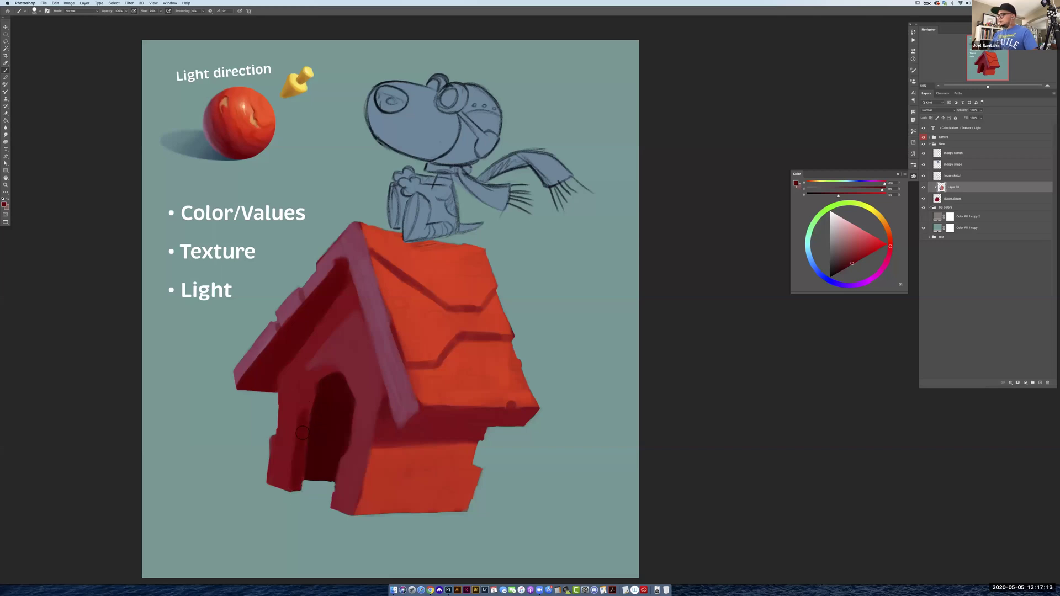
pyautogui.moveTo(313, 381)
pyautogui.mouseDown()
pyautogui.moveTo(304, 419)
pyautogui.moveTo(310, 391)
pyautogui.mouseUp()
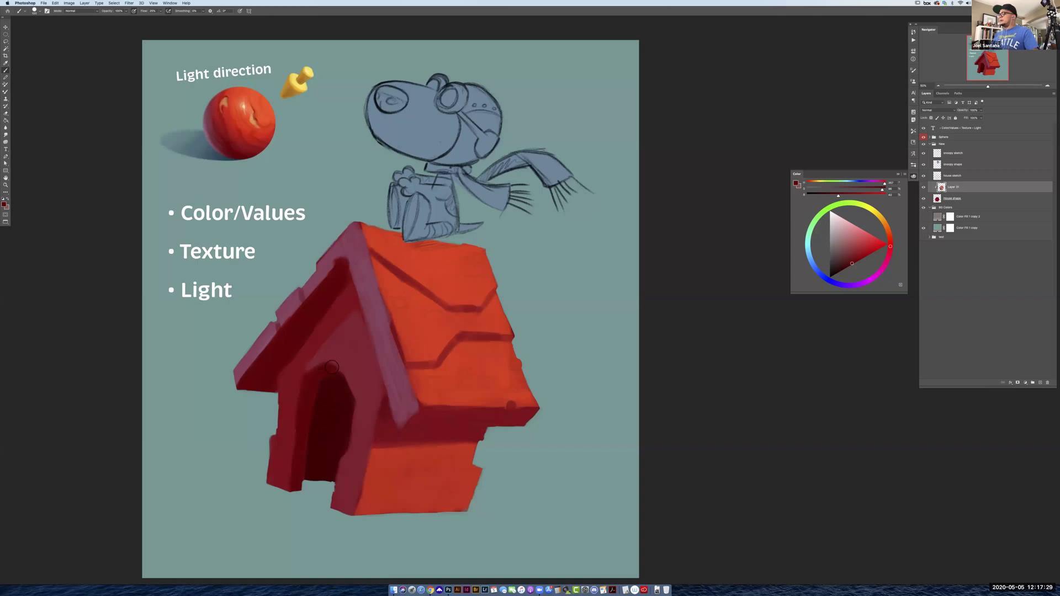
pyautogui.keyDown('alt'); pyautogui.click(354, 377); pyautogui.keyUp('alt')
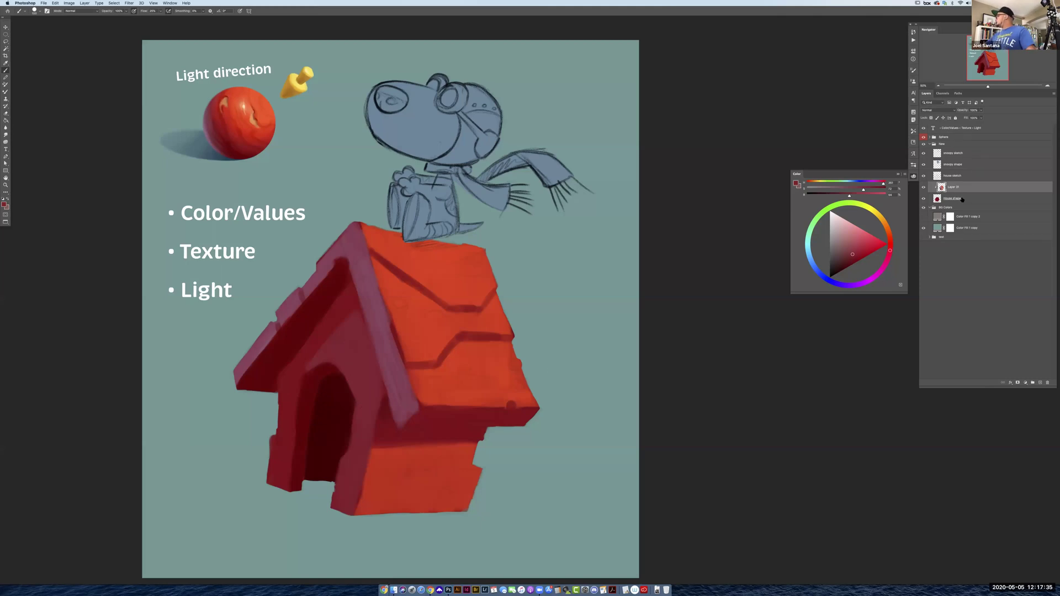
# Create a merged copy of the house paint and shape layers, hide the originals and desaturate the copy
pyautogui.keyDown('shift'); pyautogui.click(987, 200); pyautogui.keyUp('shift')
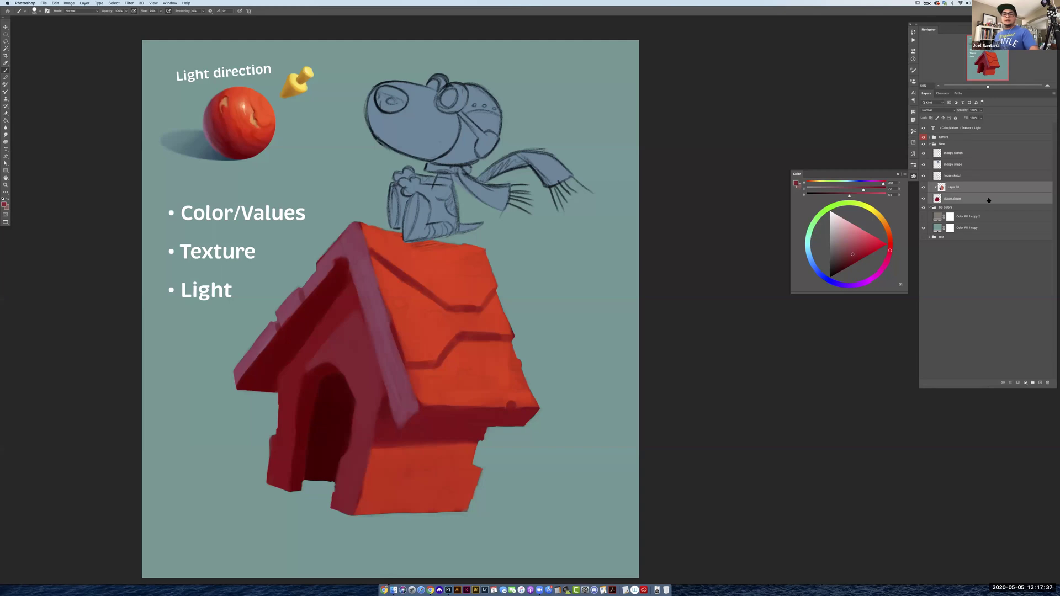
pyautogui.press('super+alt+e')
pyautogui.moveTo(923, 199); pyautogui.dragTo(923, 210)
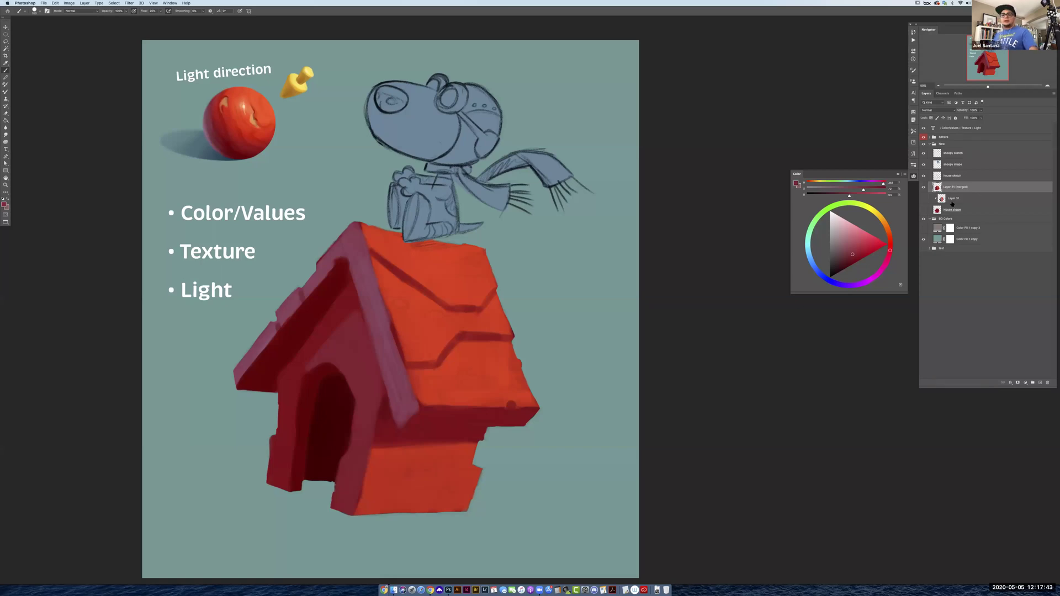
pyautogui.press('super+shift+u')
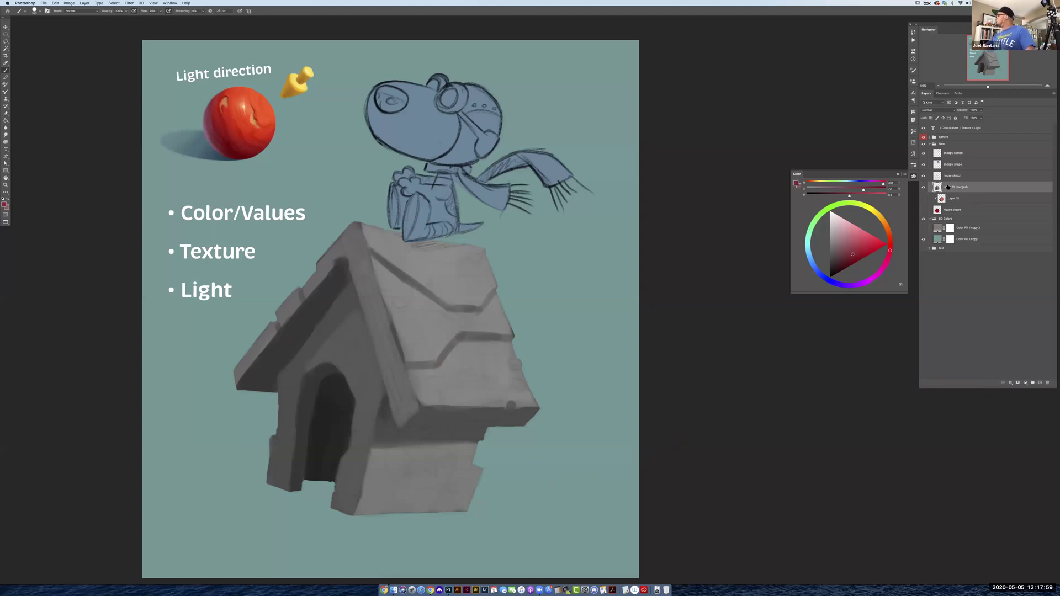
# Add a new layer in Color blend mode clipped to the grayscale house, and choose a brighter red for painting
pyautogui.press('super+shift+alt+n')
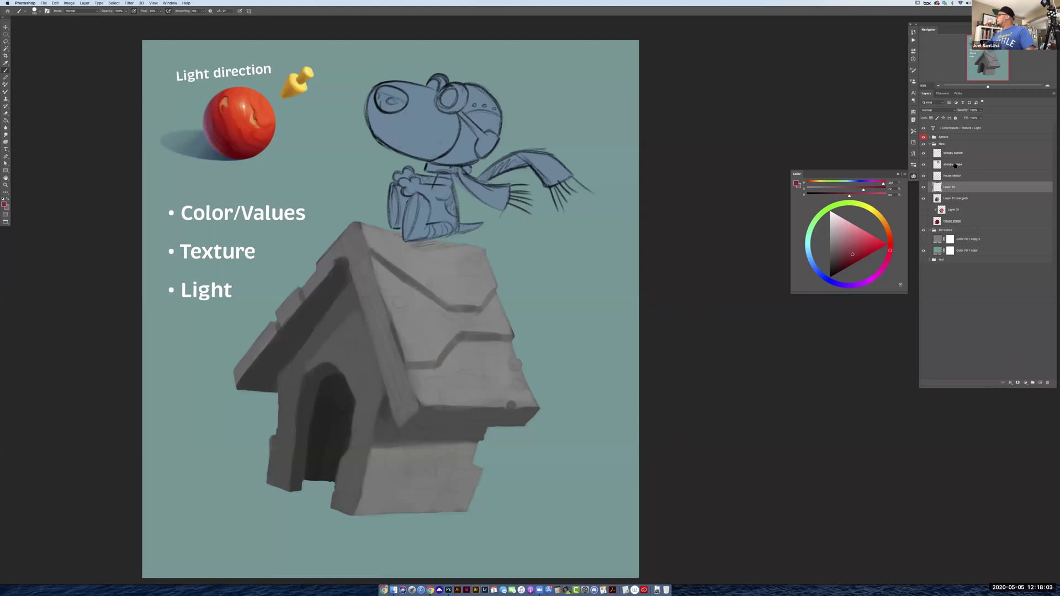
pyautogui.click(935, 110)
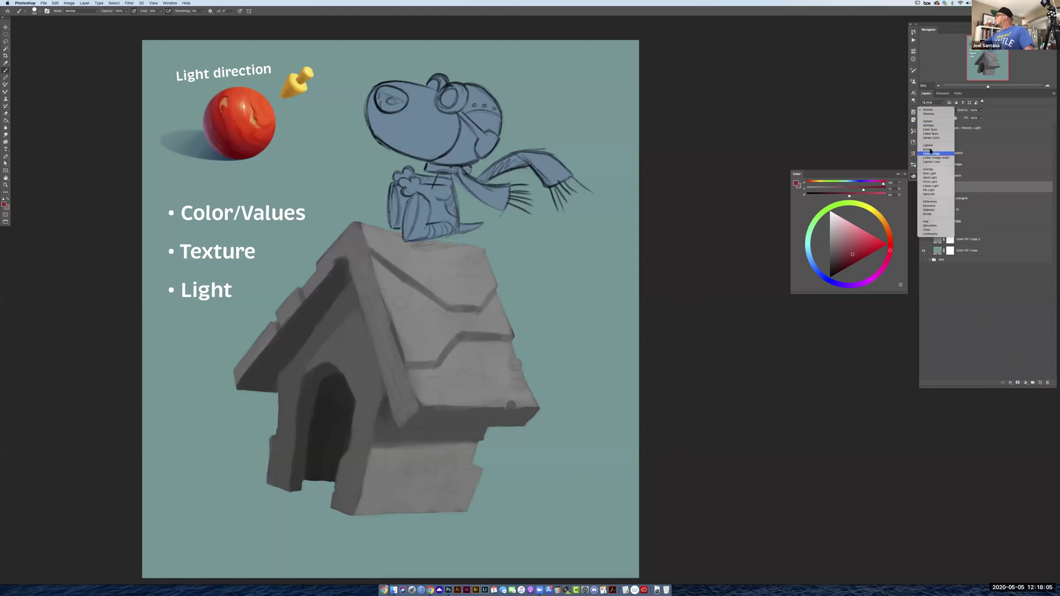
pyautogui.click(931, 229)
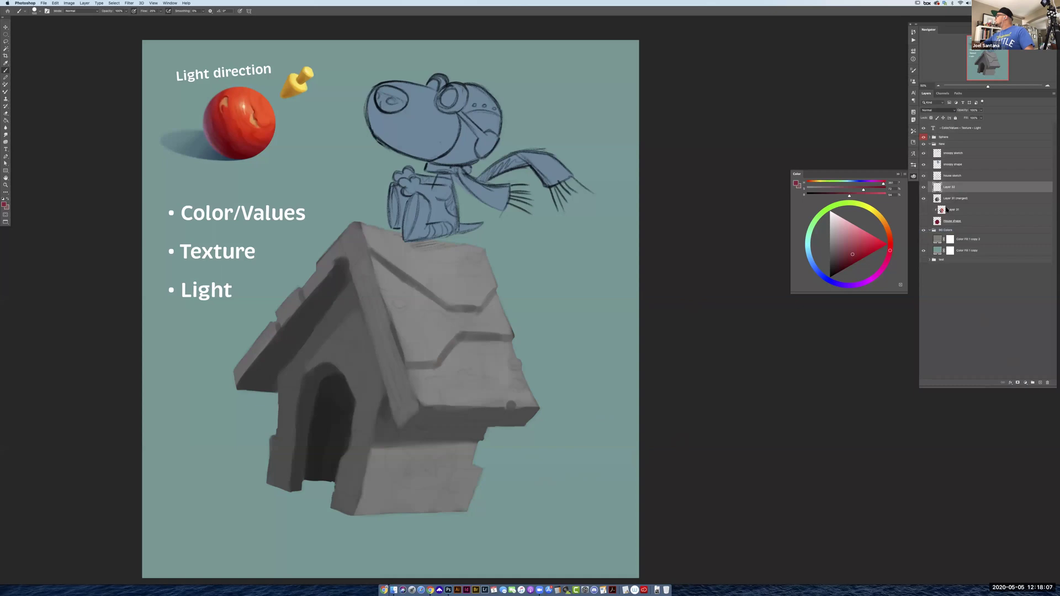
pyautogui.moveTo(862, 250); pyautogui.dragTo(867, 249)
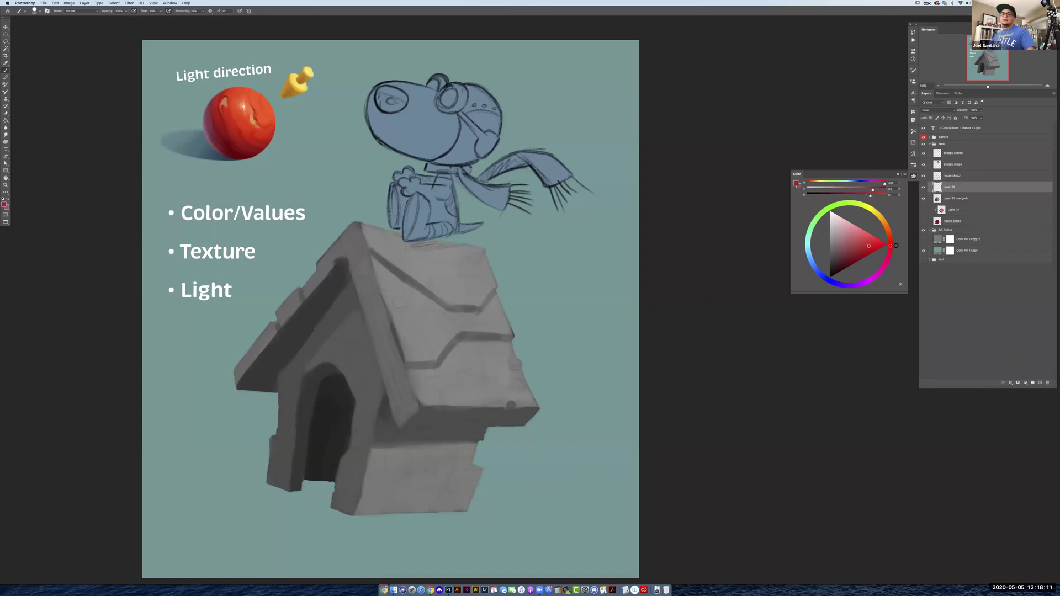
pyautogui.keyDown('alt'); pyautogui.click(955, 190); pyautogui.keyUp('alt')
# Paint the entire grayscale doghouse, from the roof down to the walls, with red on the clipped Color layer
pyautogui.moveTo(493, 246)
pyautogui.mouseDown()
pyautogui.moveTo(287, 272)
pyautogui.moveTo(322, 251)
pyautogui.moveTo(425, 248)
pyautogui.moveTo(495, 263)
pyautogui.moveTo(264, 324)
pyautogui.moveTo(517, 284)
pyautogui.moveTo(438, 300)
pyautogui.moveTo(252, 369)
pyautogui.moveTo(466, 335)
pyautogui.moveTo(285, 377)
pyautogui.moveTo(436, 315)
pyautogui.moveTo(502, 335)
pyautogui.moveTo(479, 361)
pyautogui.moveTo(364, 393)
pyautogui.mouseUp()
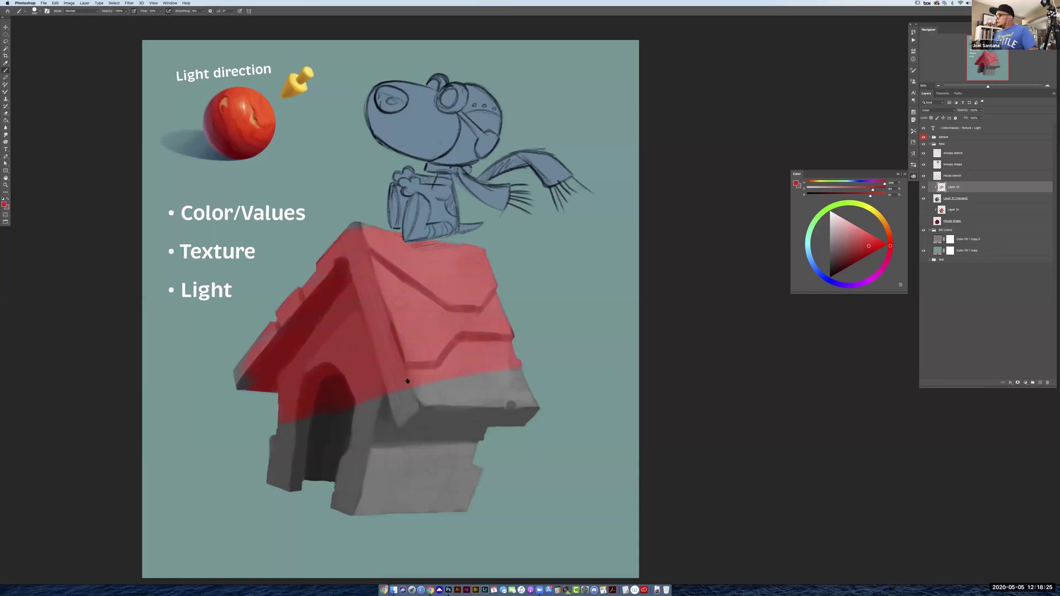
pyautogui.moveTo(487, 369)
pyautogui.mouseDown()
pyautogui.moveTo(341, 360)
pyautogui.moveTo(319, 297)
pyautogui.mouseUp()
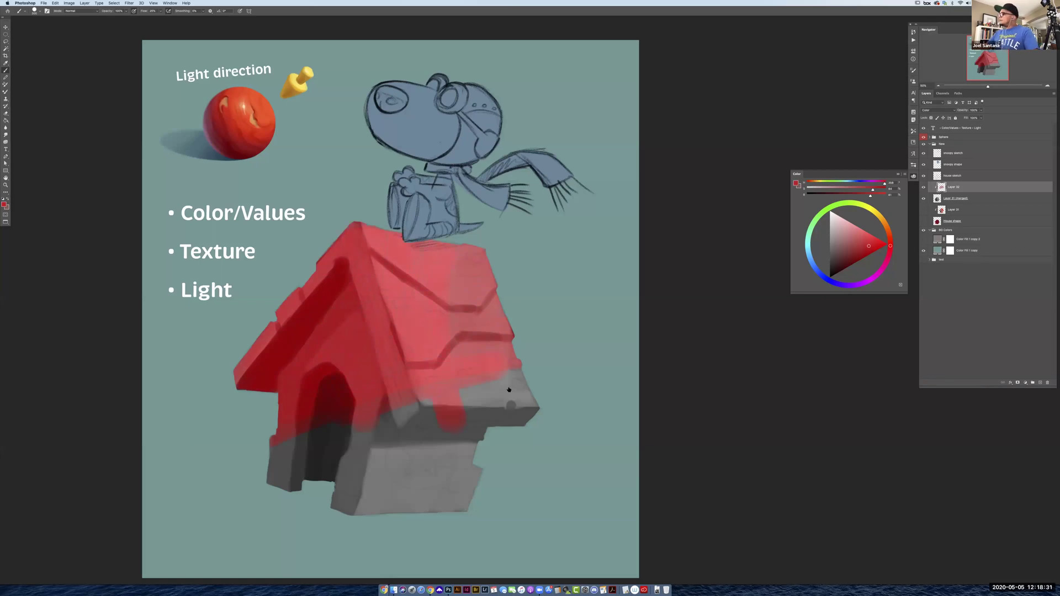
pyautogui.moveTo(506, 350)
pyautogui.mouseDown()
pyautogui.moveTo(427, 427)
pyautogui.moveTo(321, 435)
pyautogui.mouseUp()
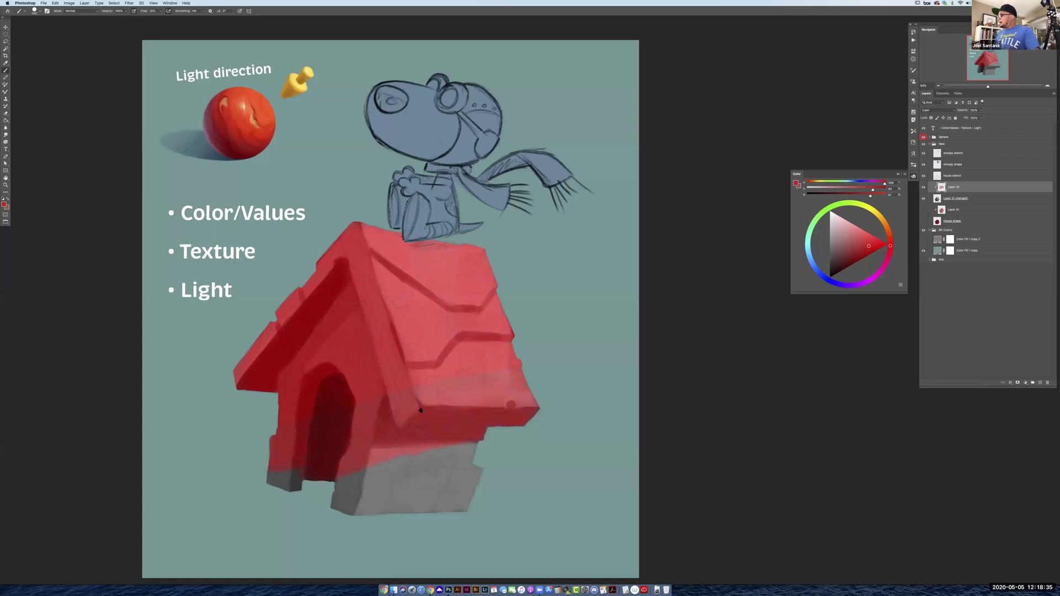
pyautogui.moveTo(356, 513)
pyautogui.mouseDown()
pyautogui.moveTo(436, 500)
pyautogui.moveTo(449, 406)
pyautogui.mouseUp()
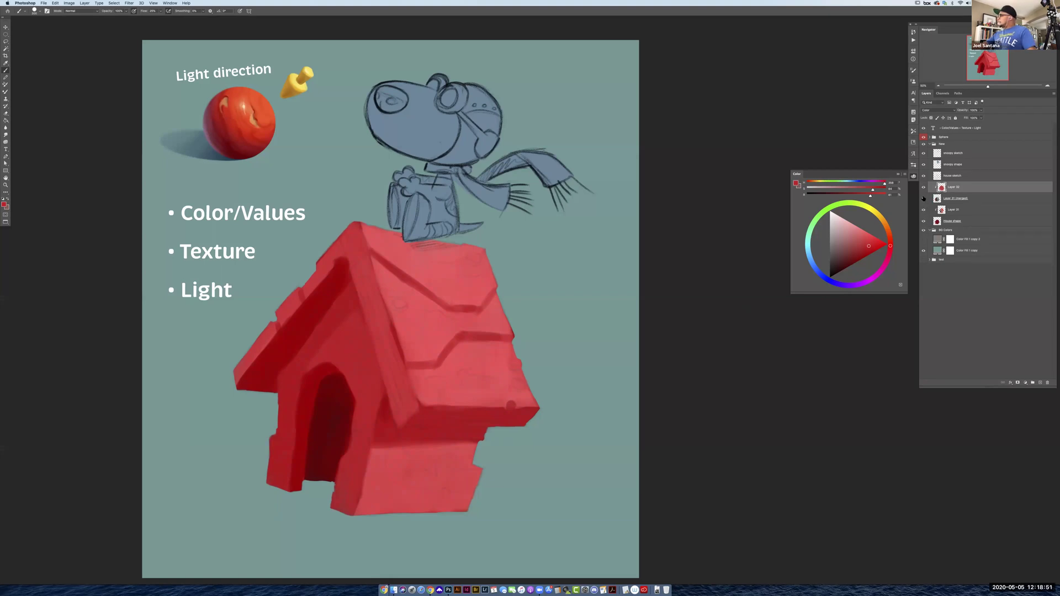
# Compare the colorized grayscale copy with the original doghouse paint, and remove the copy and its Color layer
pyautogui.click(923, 197)
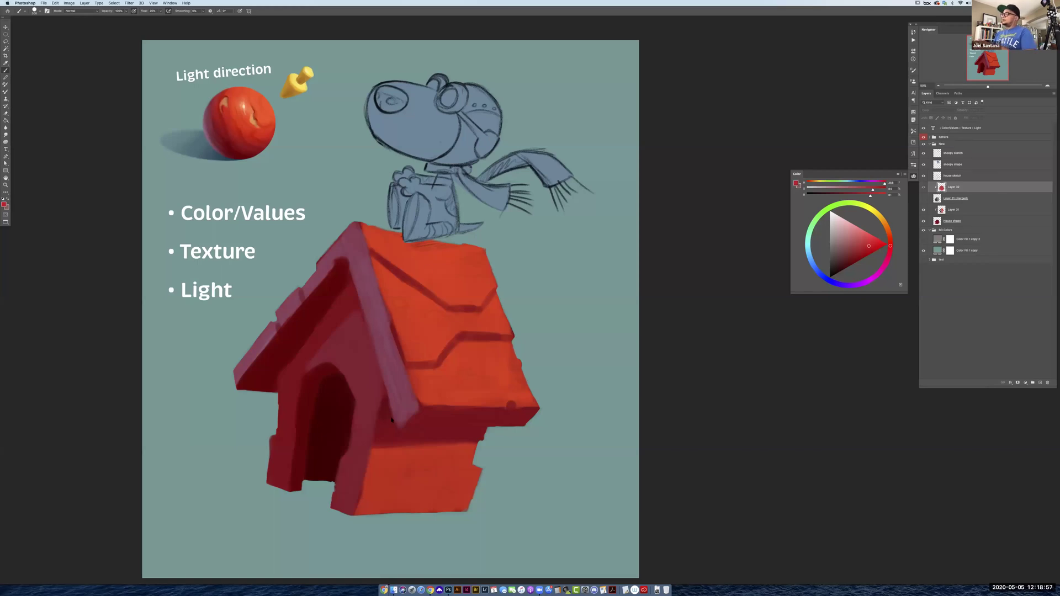
pyautogui.click(923, 188)
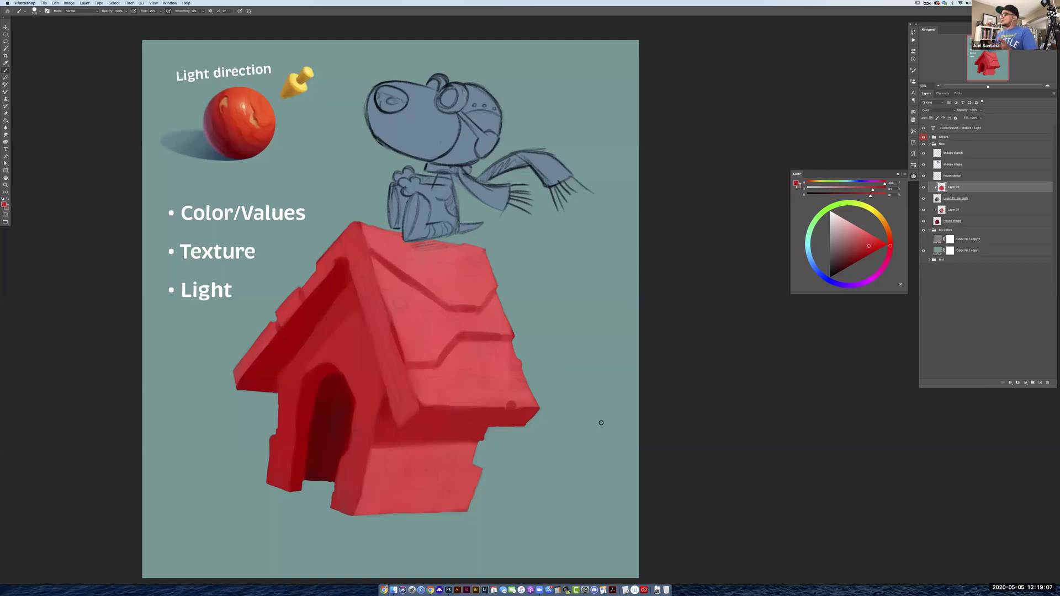
pyautogui.keyDown('shift'); pyautogui.click(962, 198); pyautogui.keyUp('shift')
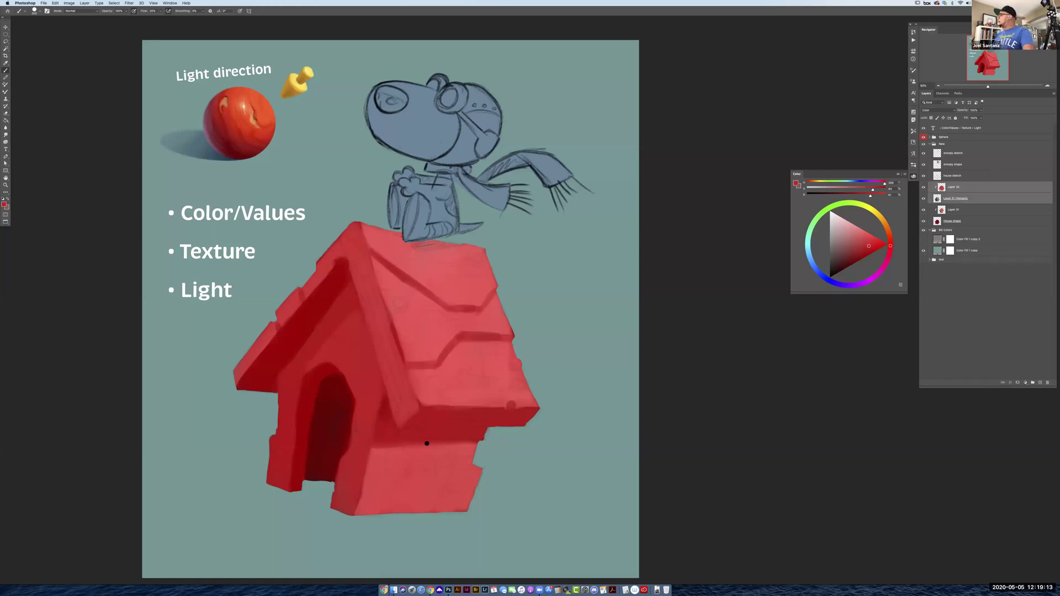
pyautogui.hotkey('ctrl', 'e')
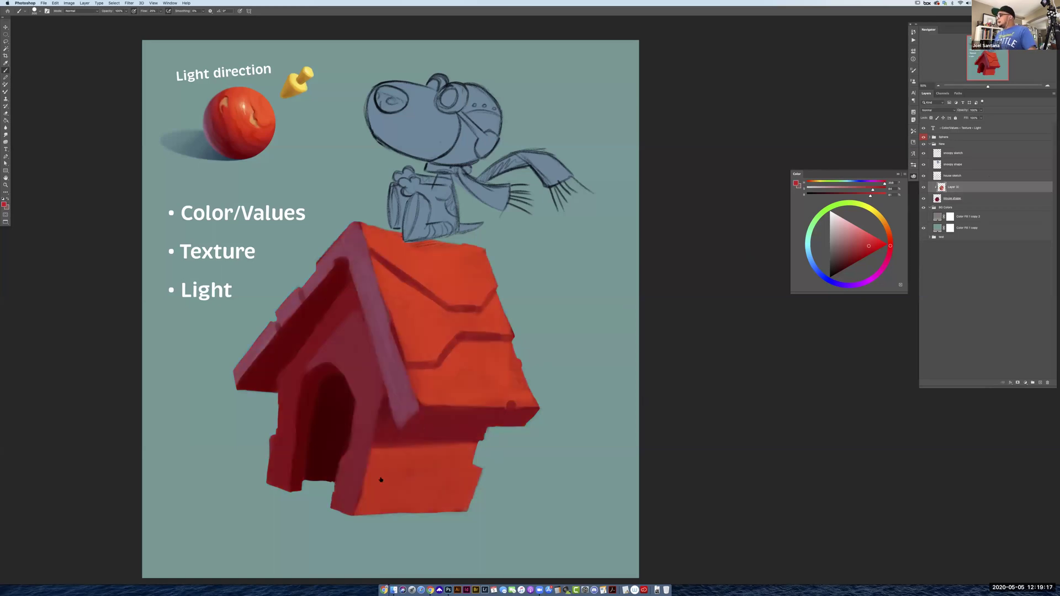
# Merge the house paint and shape layers, add a new layer clipped to the result, and sample peach from the sphere's chipped area
pyautogui.keyDown('alt'); pyautogui.click(378, 334); pyautogui.keyUp('alt')
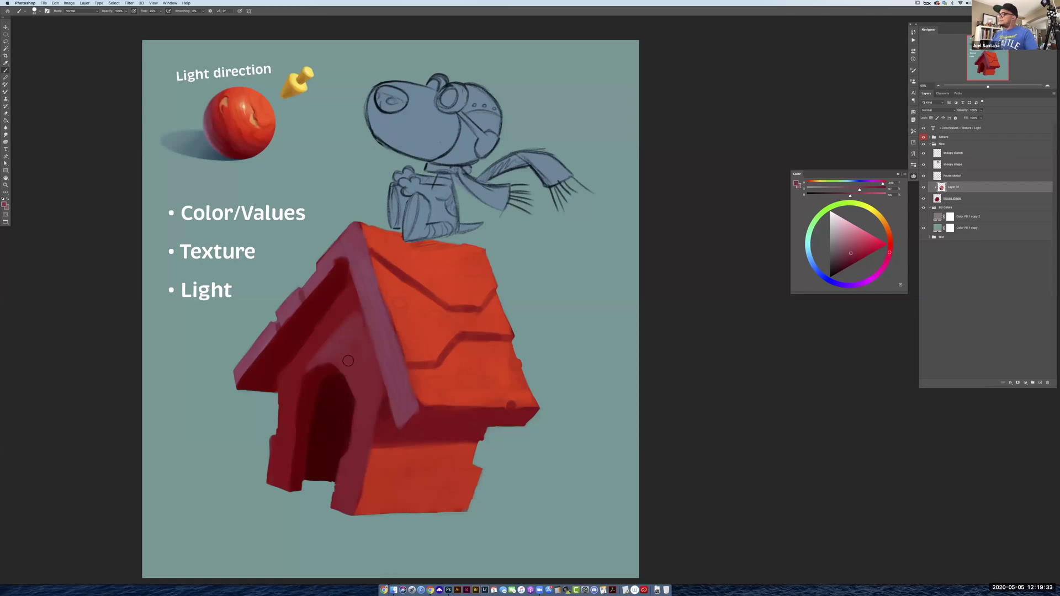
pyautogui.keyDown('alt'); pyautogui.click(373, 366); pyautogui.keyUp('alt')
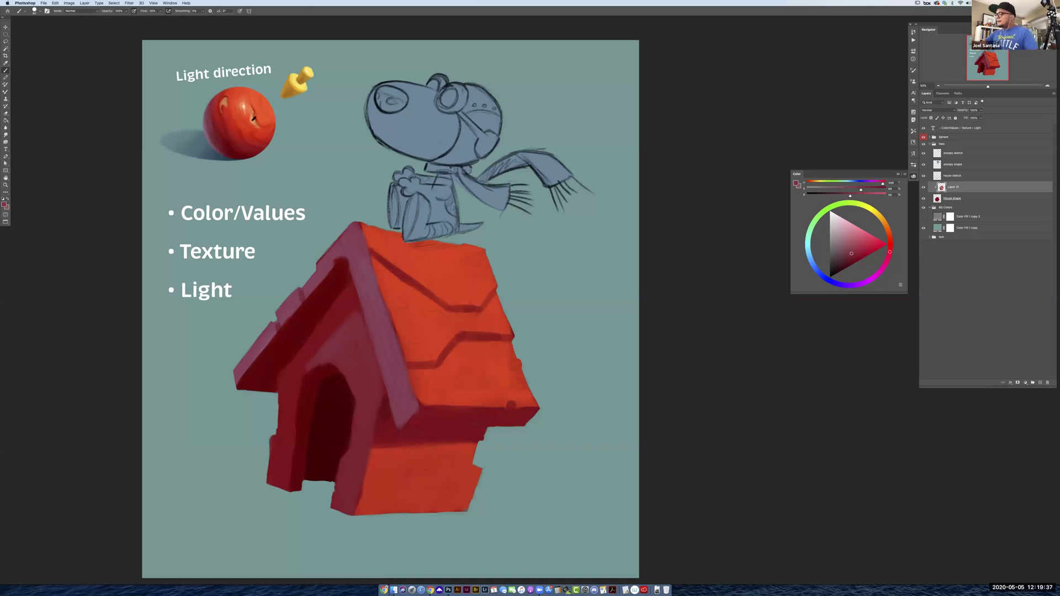
pyautogui.keyDown('alt'); pyautogui.click(253, 118); pyautogui.keyUp('alt')
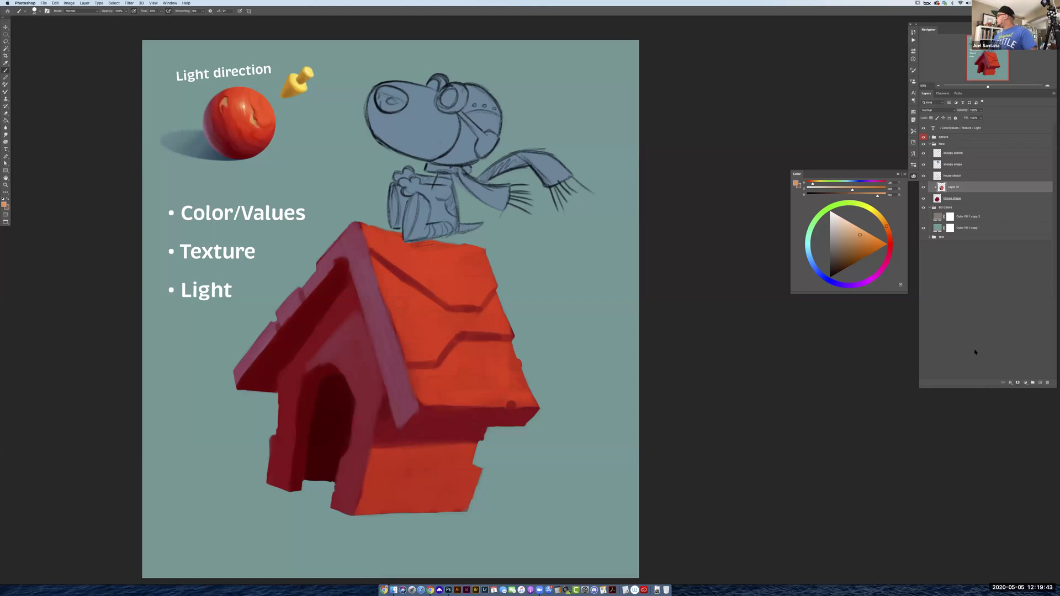
pyautogui.hotkey('alt', 'shift', '[')
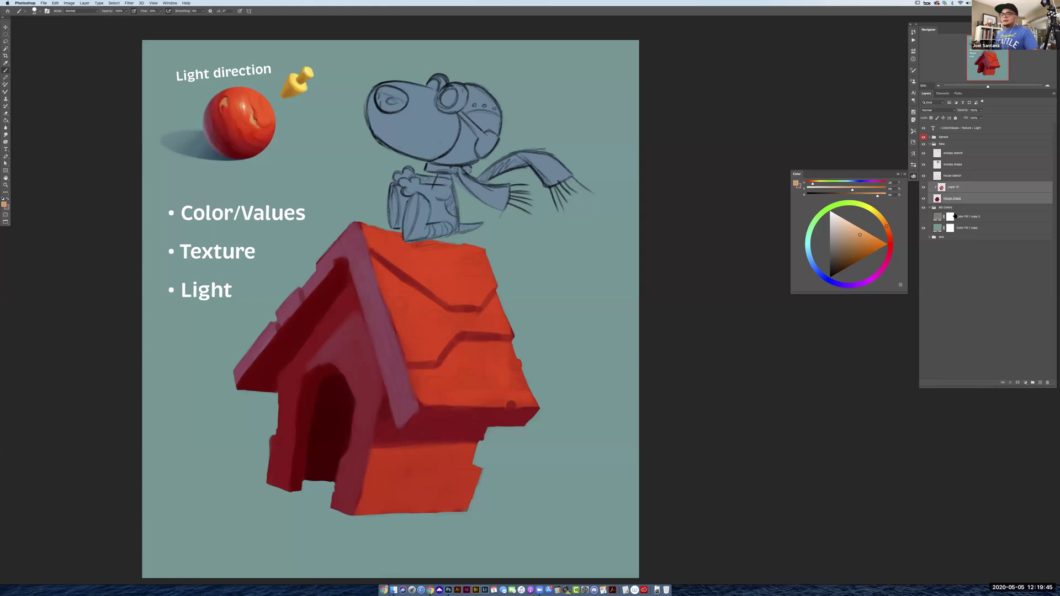
pyautogui.press('super+e')
pyautogui.click(1040, 382)
pyautogui.moveTo(961, 187); pyautogui.dragTo(959, 189)
pyautogui.keyDown('alt'); pyautogui.click(960, 190); pyautogui.keyUp('alt')
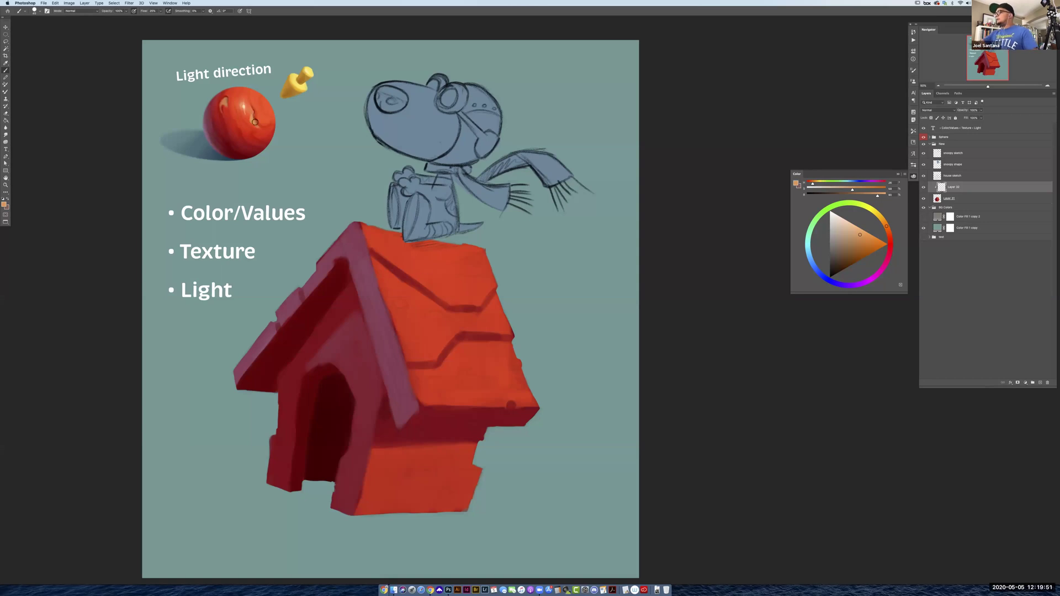
# Paint light peach wood chips on the three roof planks and lower side wall, edging them with dark red sampled from the roof seam
pyautogui.click(858, 232)
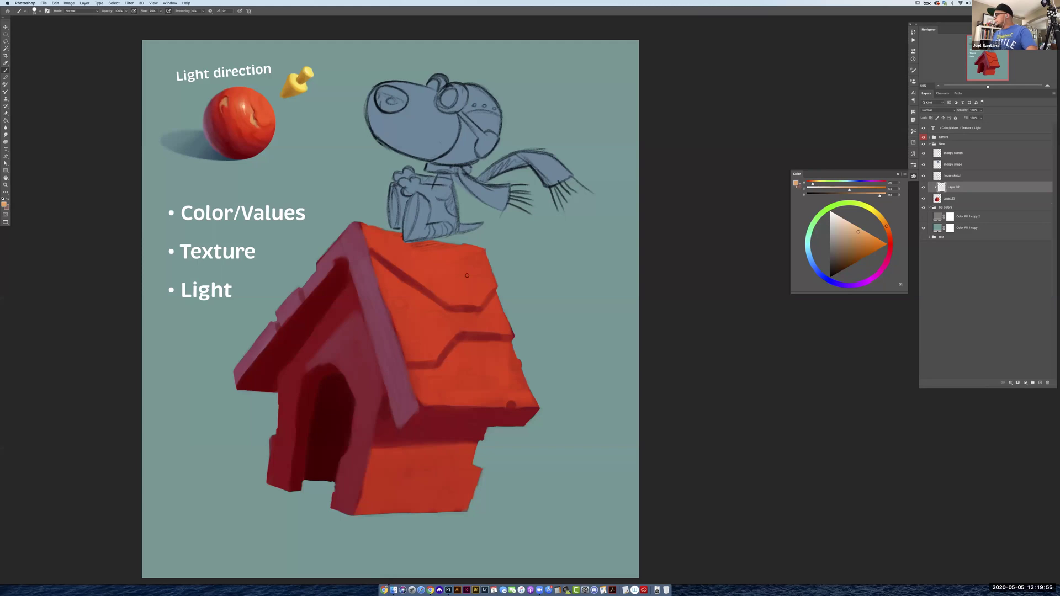
pyautogui.moveTo(463, 376)
pyautogui.mouseDown()
pyautogui.moveTo(435, 379)
pyautogui.moveTo(474, 372)
pyautogui.mouseUp()
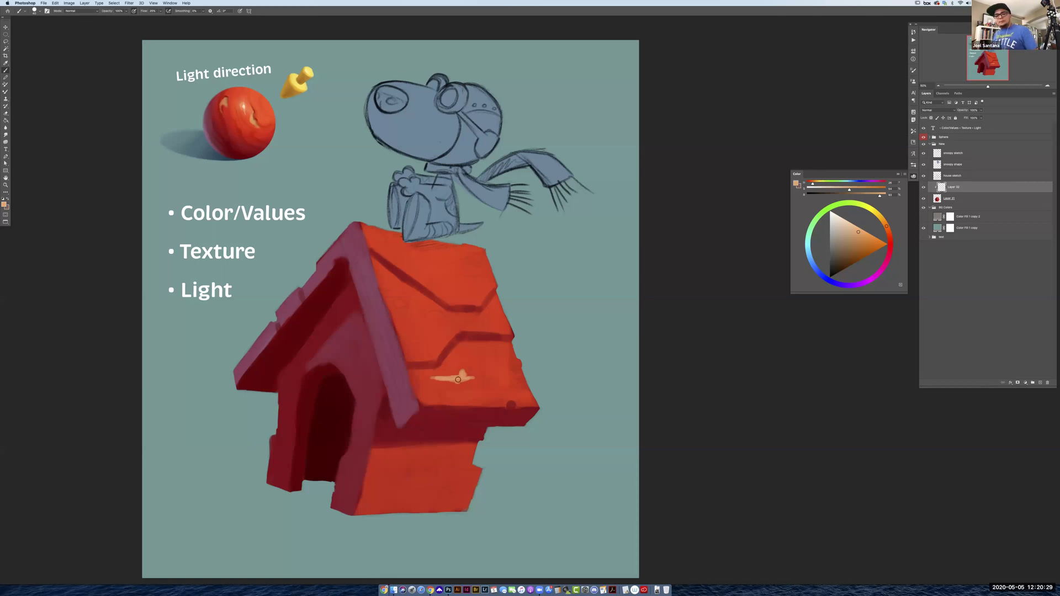
pyautogui.keyDown('alt'); pyautogui.click(459, 377); pyautogui.keyUp('alt')
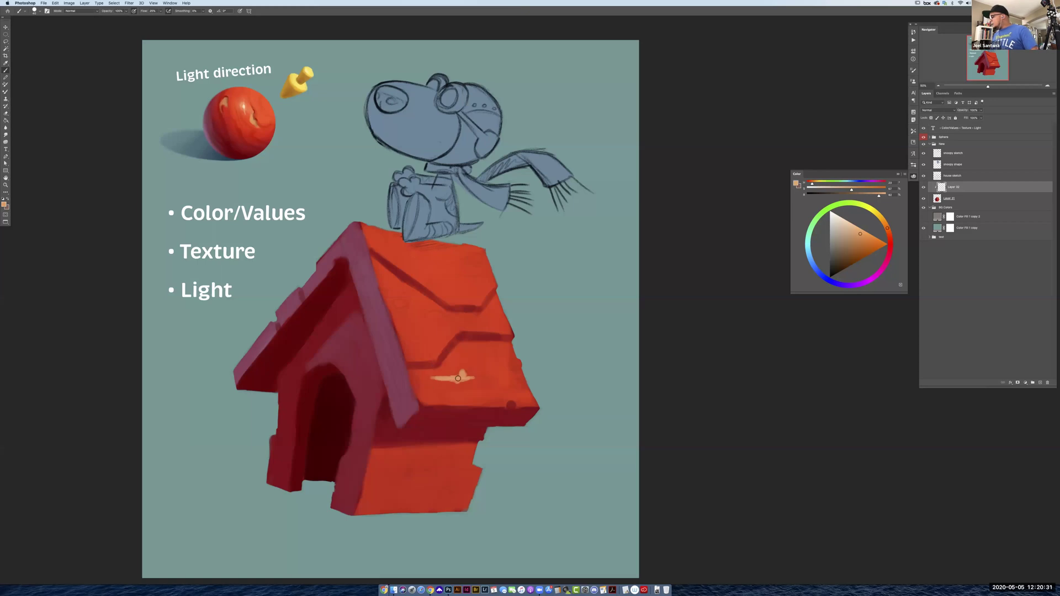
pyautogui.moveTo(472, 377); pyautogui.dragTo(484, 378)
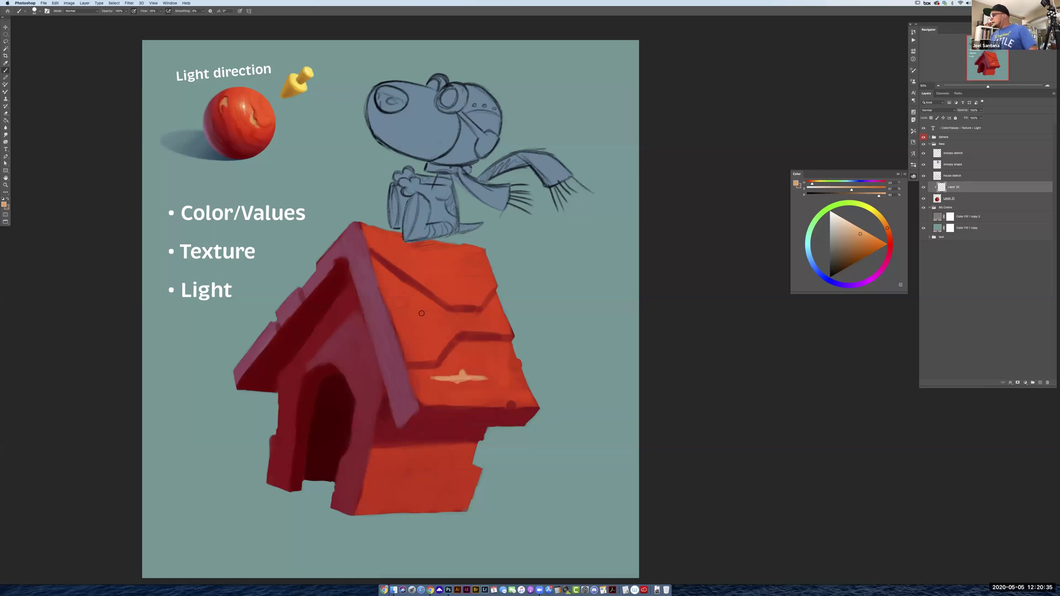
pyautogui.moveTo(422, 313); pyautogui.dragTo(447, 319)
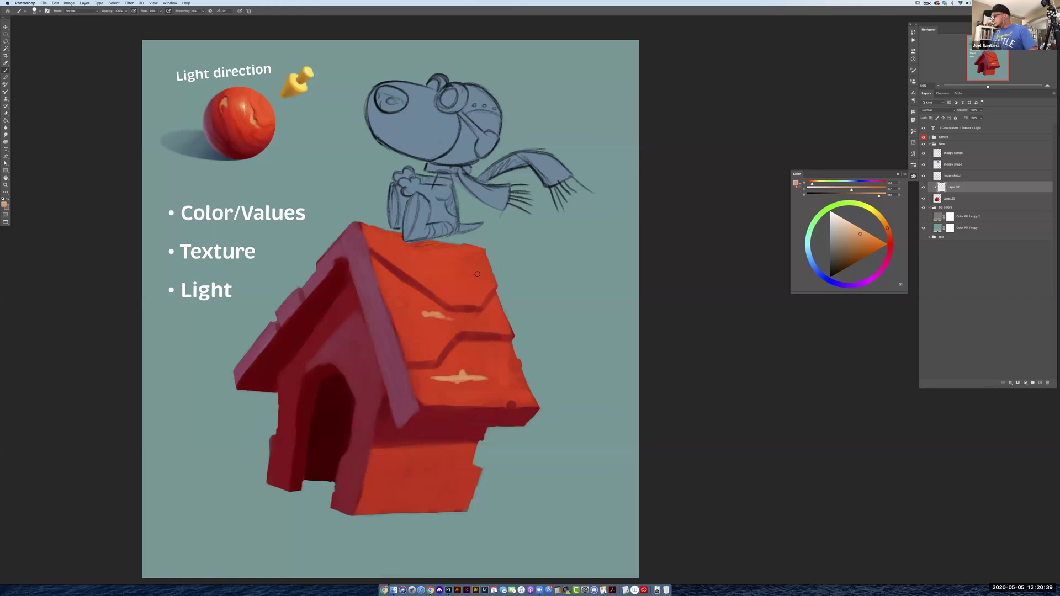
pyautogui.moveTo(458, 266); pyautogui.dragTo(422, 264)
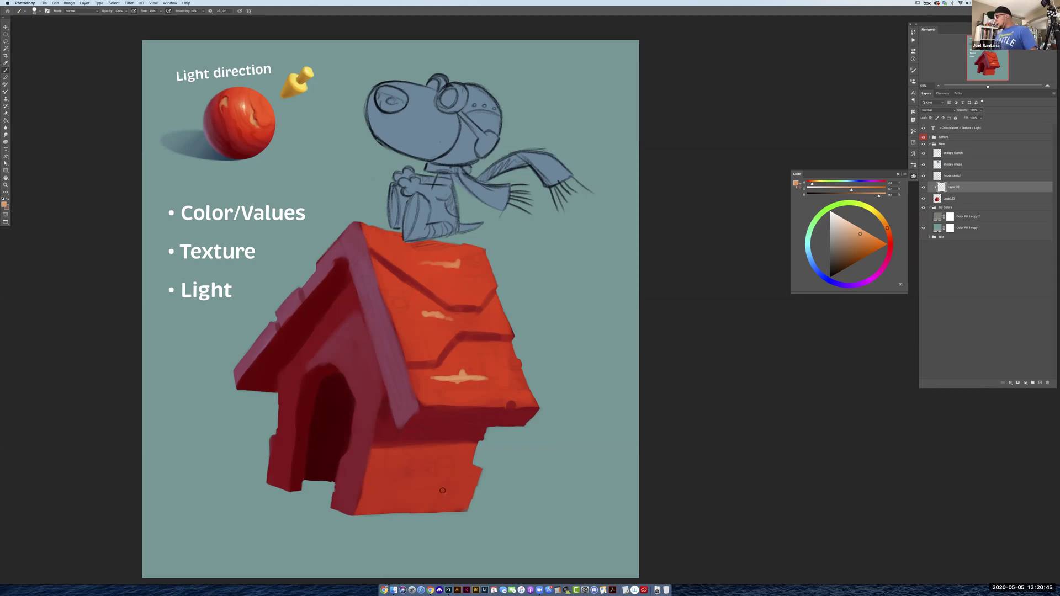
pyautogui.moveTo(443, 492); pyautogui.dragTo(442, 493)
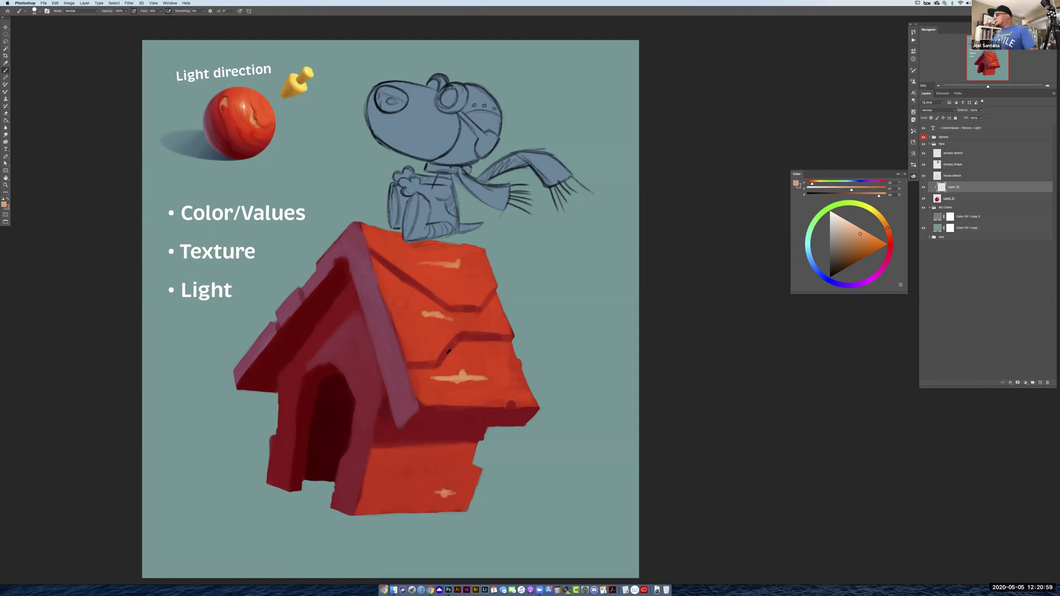
pyautogui.keyDown('alt'); pyautogui.click(446, 352); pyautogui.keyUp('alt')
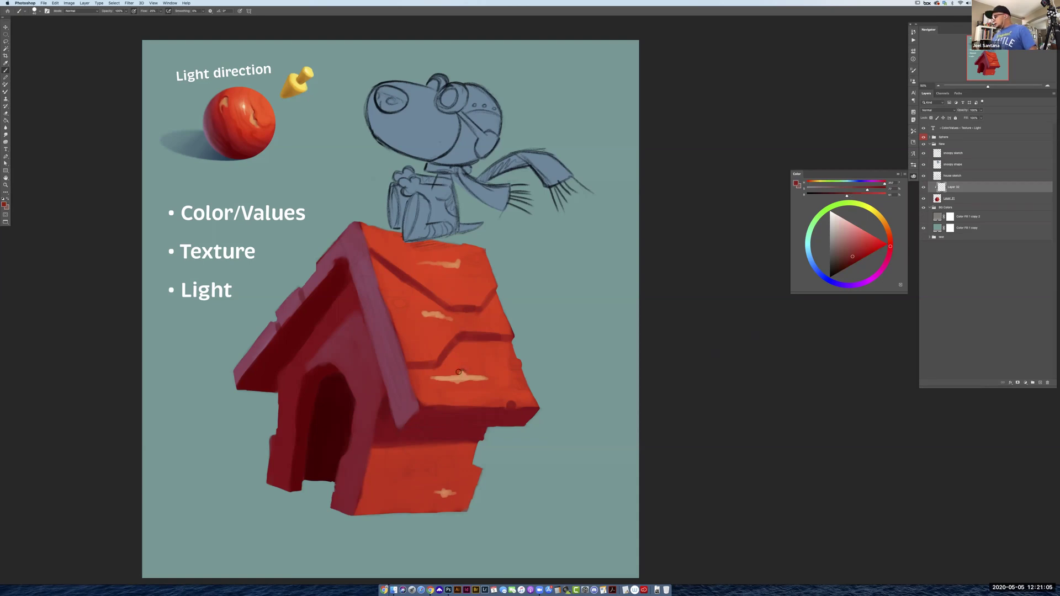
pyautogui.moveTo(461, 371); pyautogui.dragTo(469, 376)
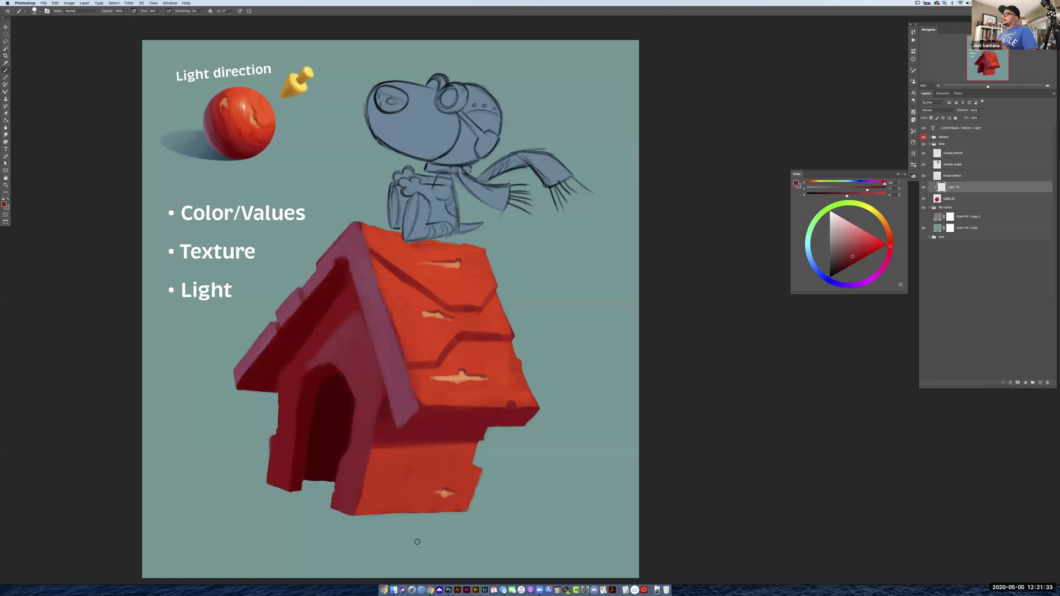
# Dab round nail heads in muted, slightly warm gray near the roof's right edge, the middle plank's left end and the upper right corner
pyautogui.click(808, 246)
pyautogui.click(842, 241)
pyautogui.moveTo(842, 242); pyautogui.dragTo(839, 240)
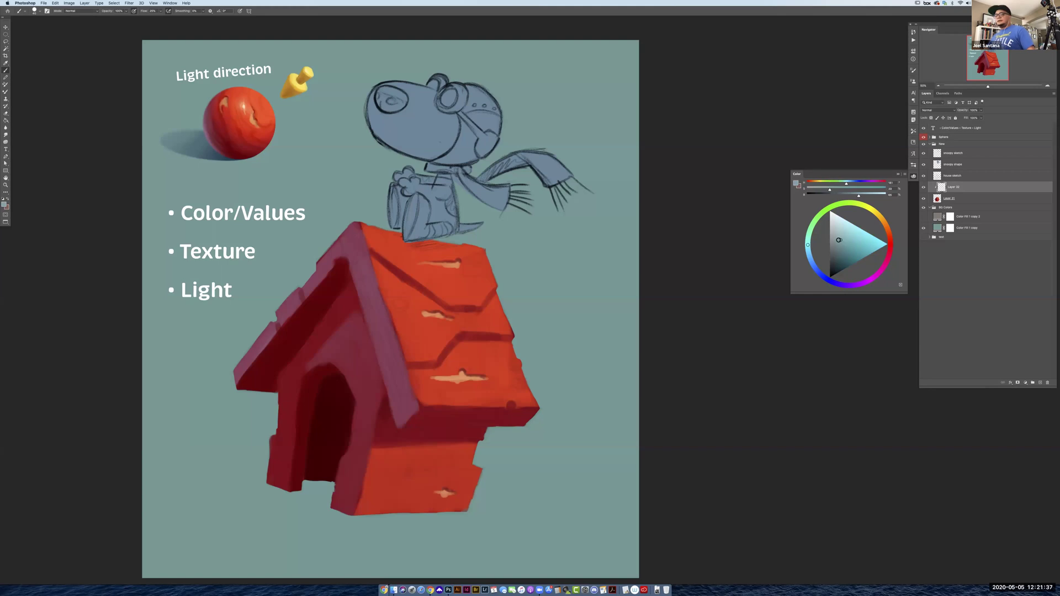
pyautogui.click(515, 364)
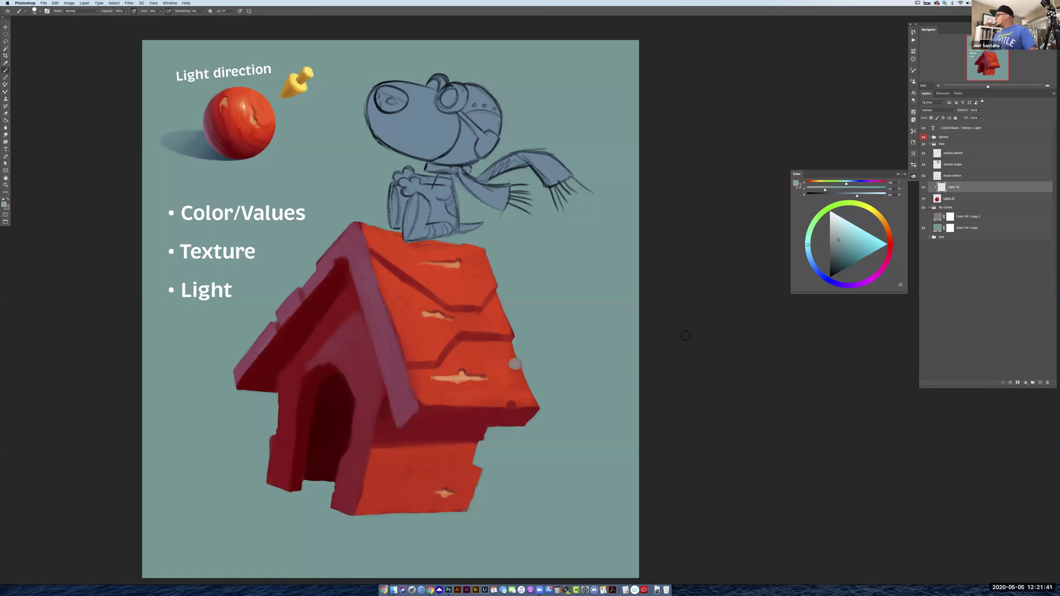
pyautogui.click(834, 240)
pyautogui.click(877, 213)
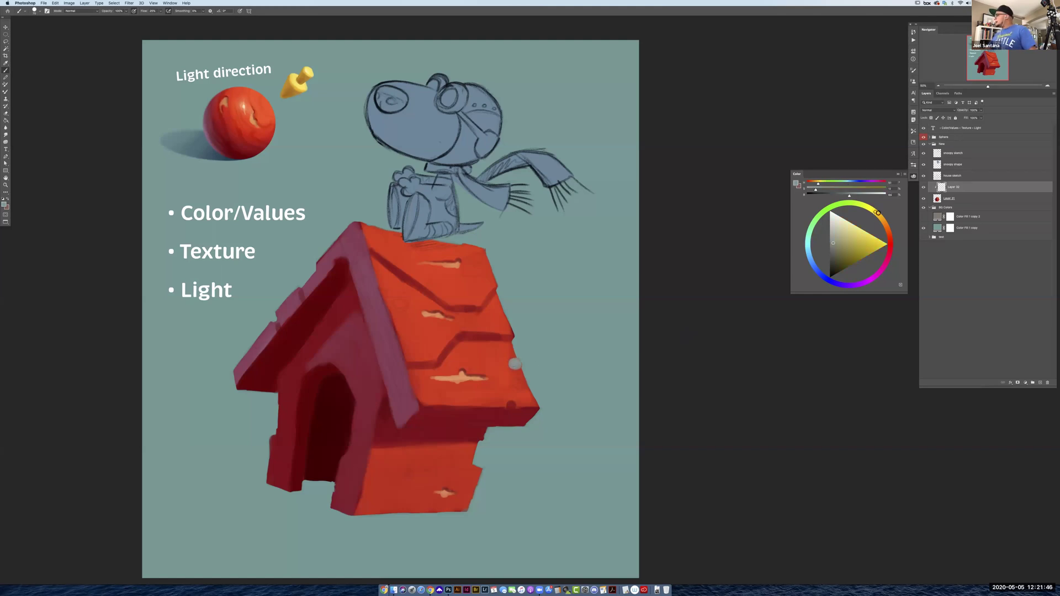
pyautogui.keyDown('alt'); pyautogui.click(514, 362); pyautogui.keyUp('alt')
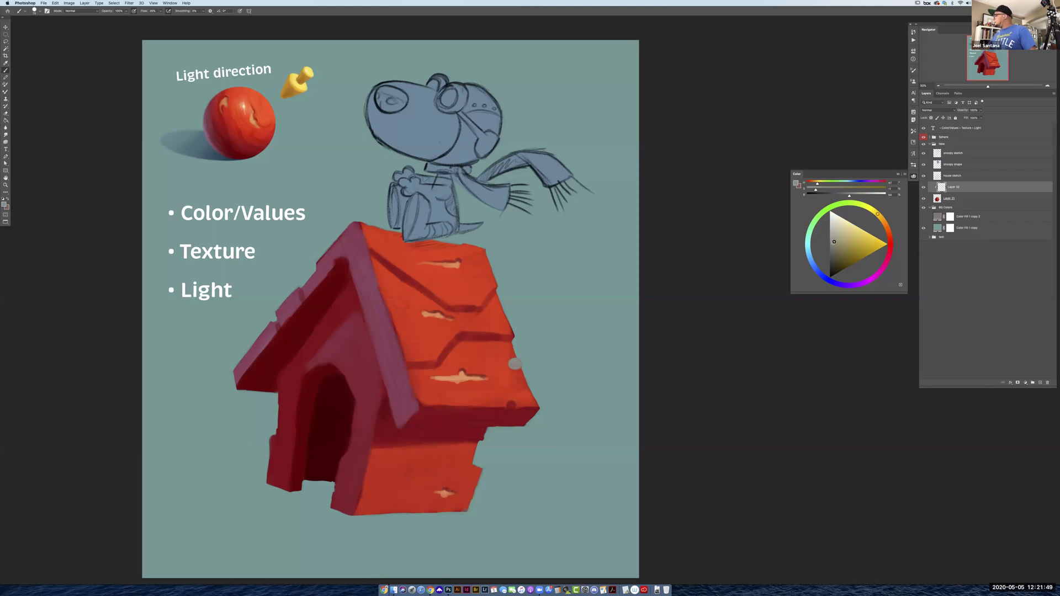
pyautogui.click(882, 217)
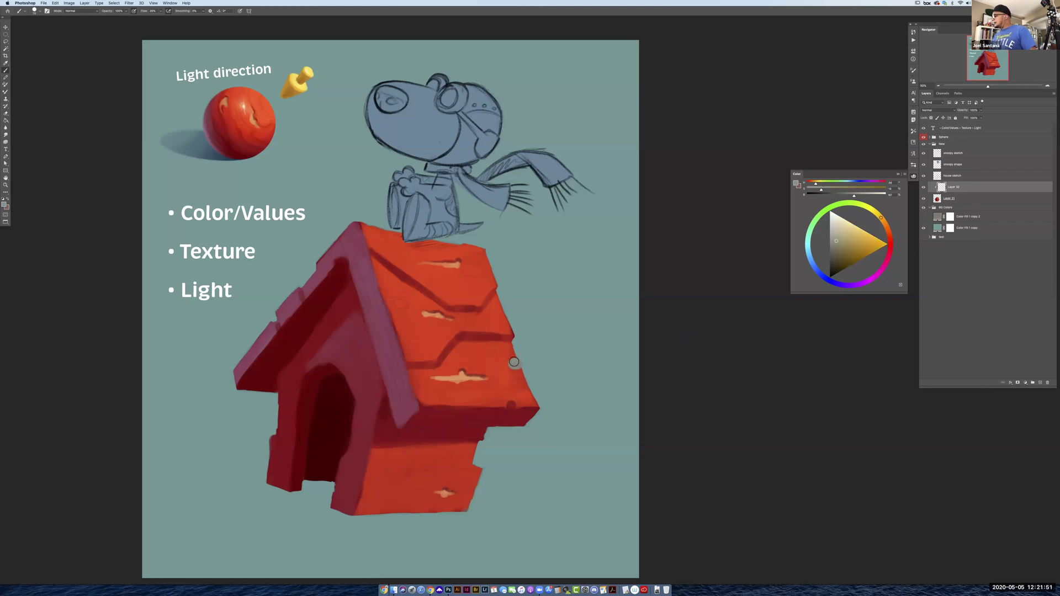
pyautogui.click(518, 384)
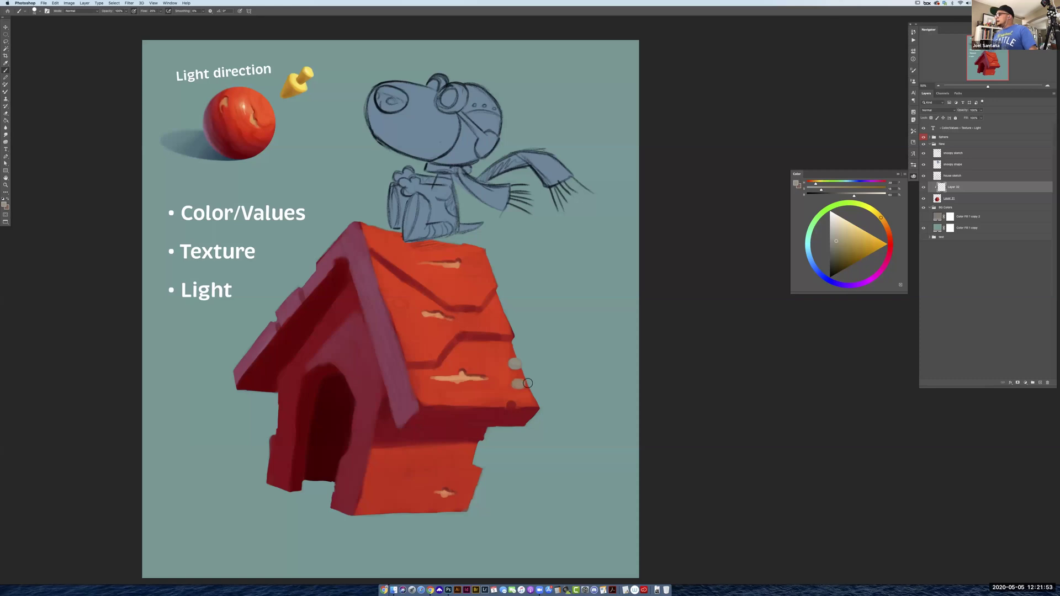
pyautogui.click(399, 304)
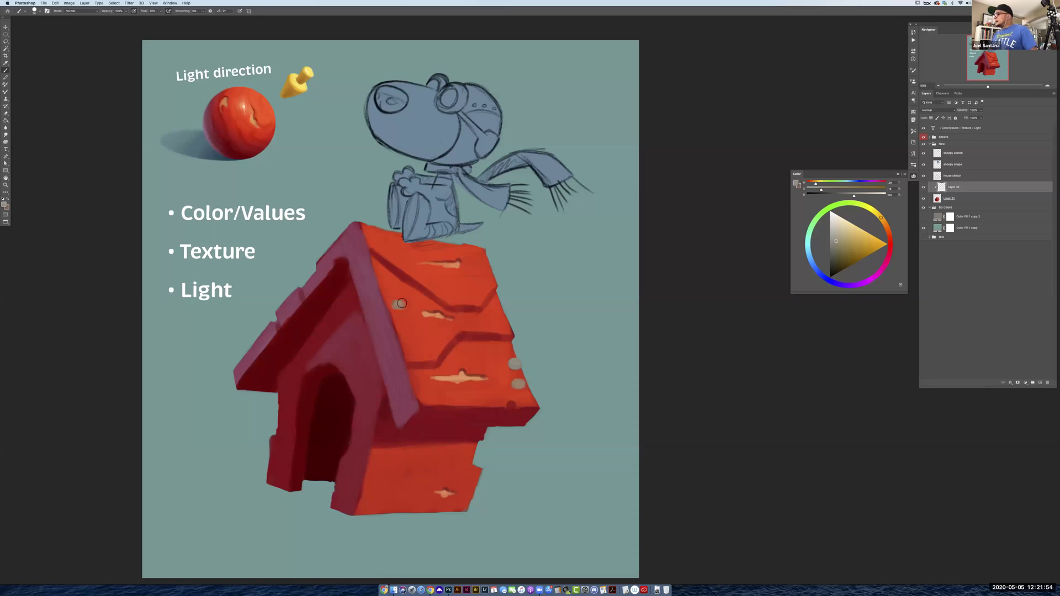
pyautogui.click(474, 259)
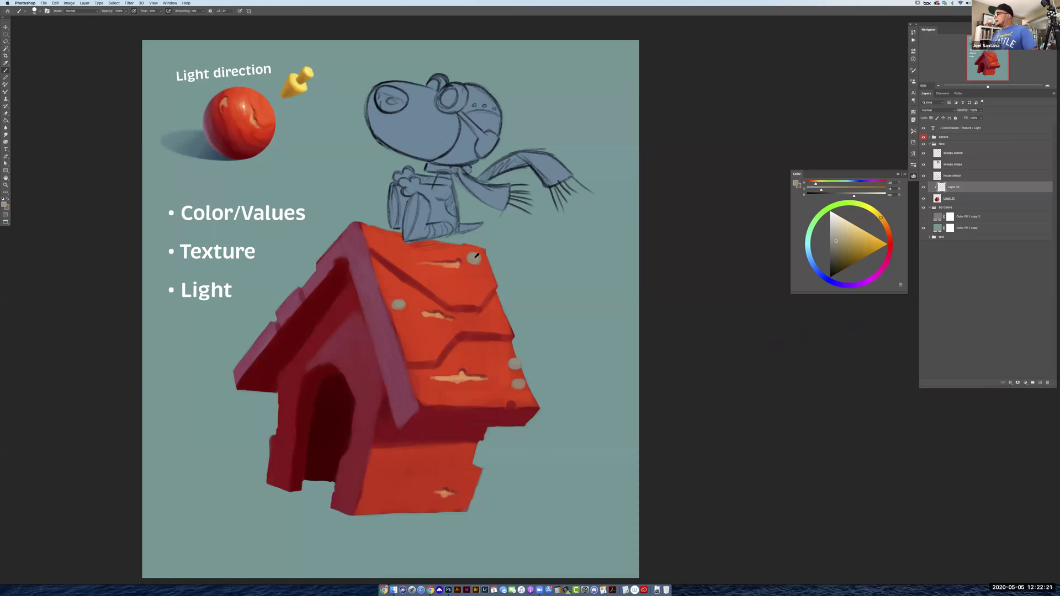
# Shade the four roof nail heads with a darker cool gray, resampling the light warm gray to clean up their faces
pyautogui.click(834, 250)
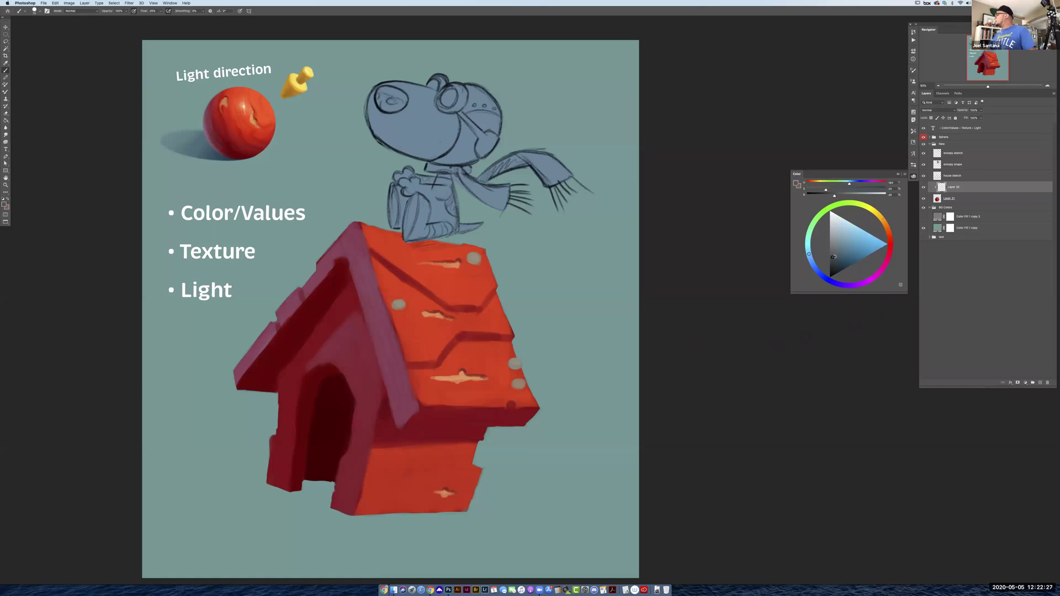
pyautogui.click(834, 256)
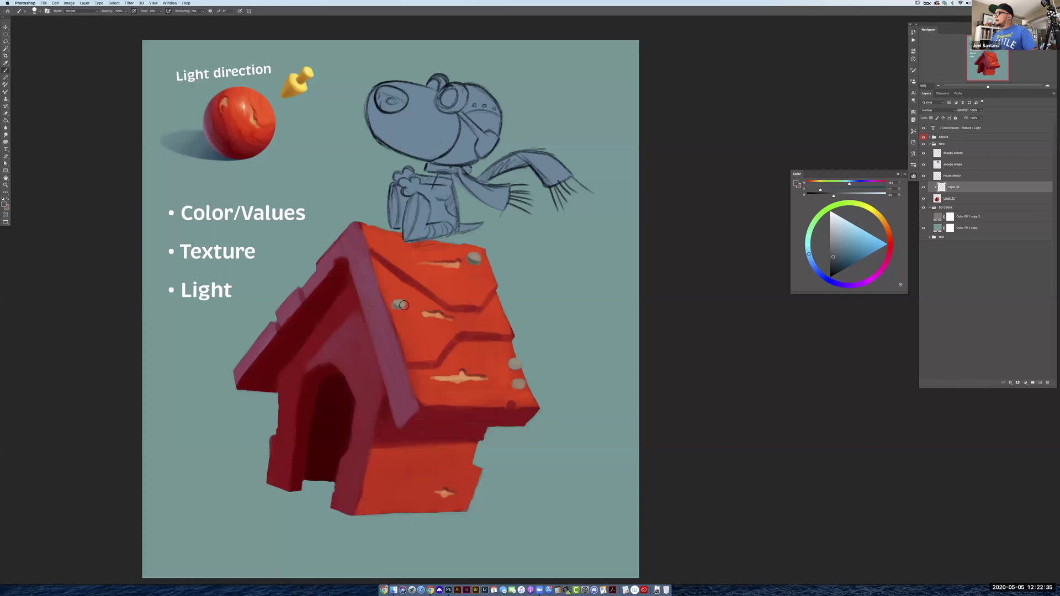
pyautogui.keyDown('alt'); pyautogui.click(399, 304); pyautogui.keyUp('alt')
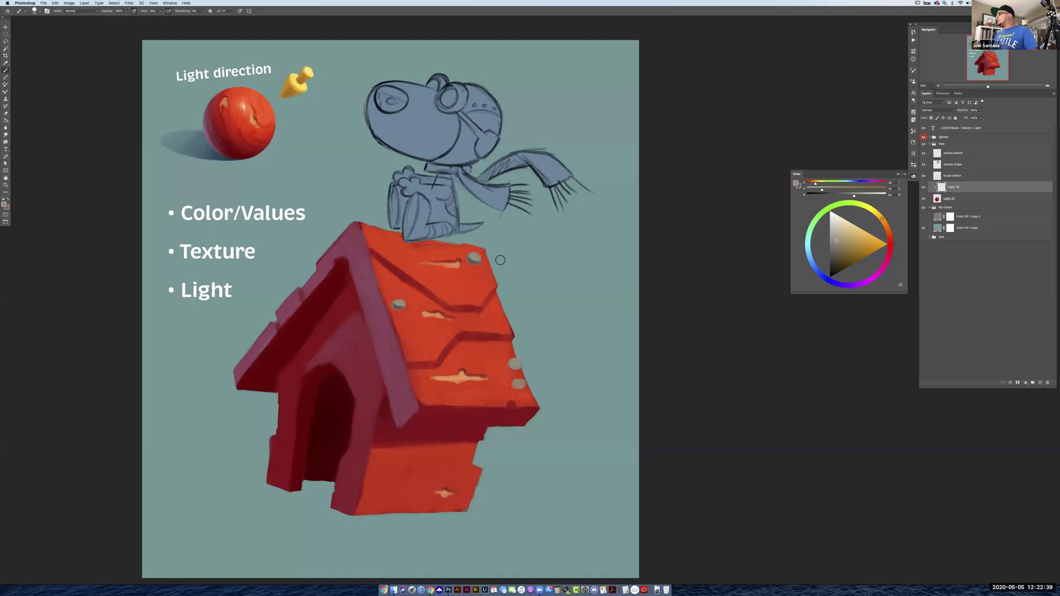
pyautogui.keyDown('alt'); pyautogui.click(510, 368); pyautogui.keyUp('alt')
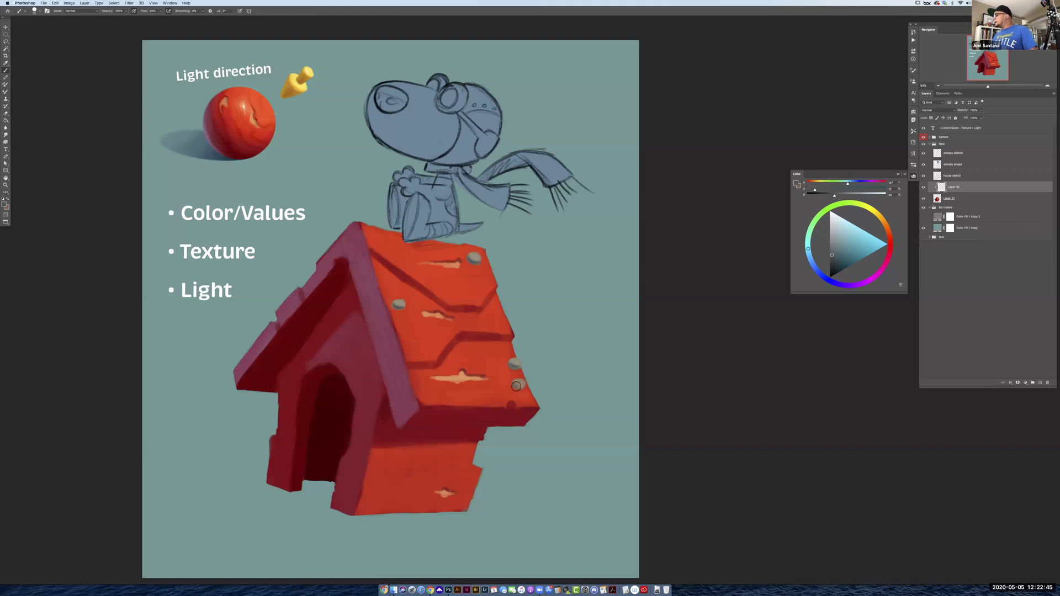
pyautogui.keyDown('alt'); pyautogui.click(517, 382); pyautogui.keyUp('alt')
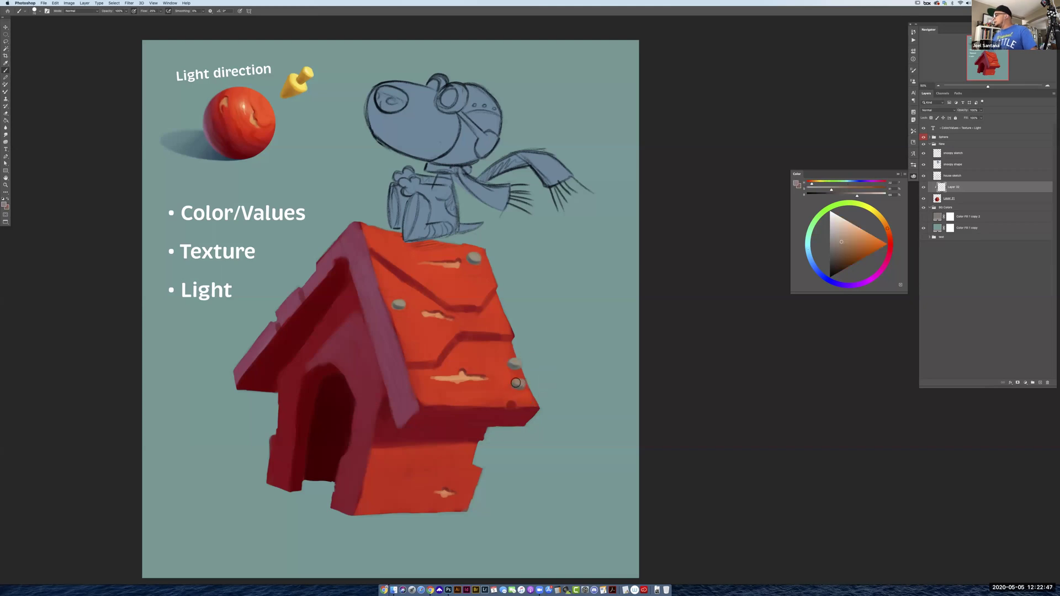
pyautogui.keyDown('alt'); pyautogui.click(520, 362); pyautogui.keyUp('alt')
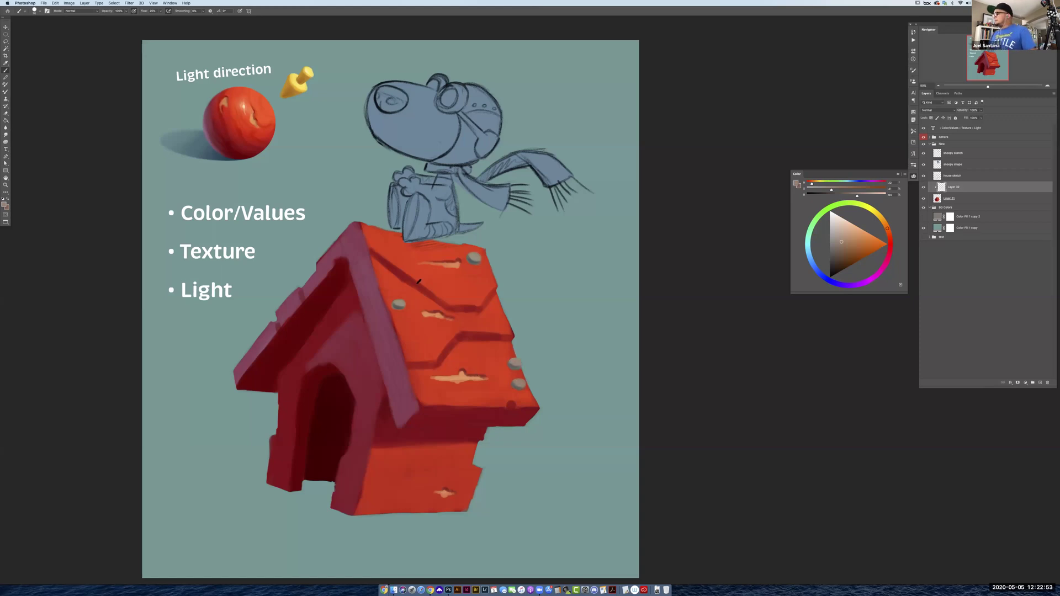
# Paint a short dark red crack beside the middle plank's nail and a plank seam with a lighter orange edge across the lower side wall
pyautogui.keyDown('alt'); pyautogui.click(417, 280); pyautogui.keyUp('alt')
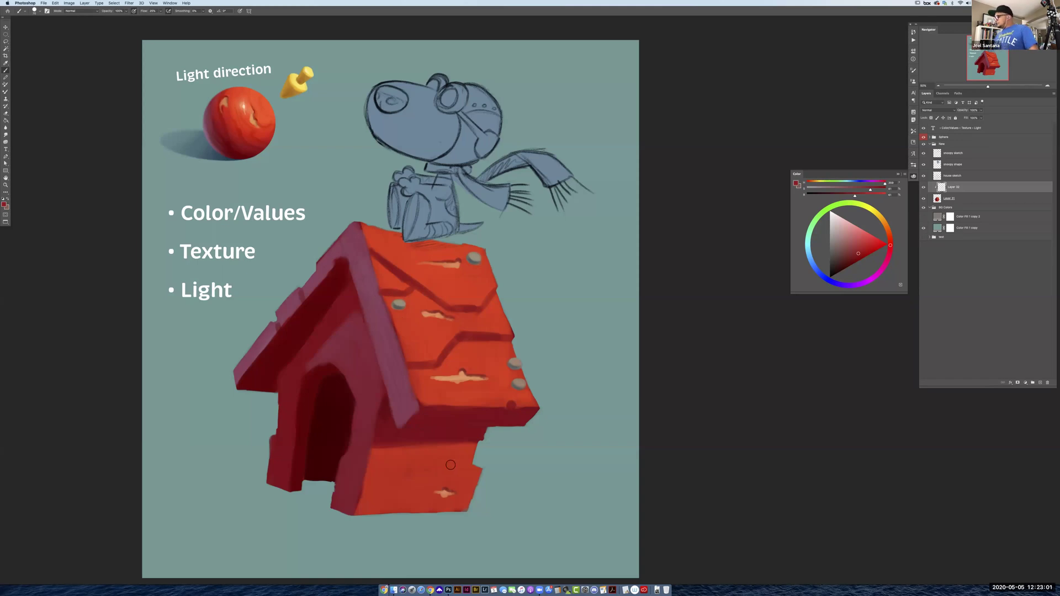
pyautogui.keyDown('alt'); pyautogui.click(484, 391); pyautogui.keyUp('alt')
pyautogui.keyDown('alt'); pyautogui.click(456, 459); pyautogui.keyUp('alt')
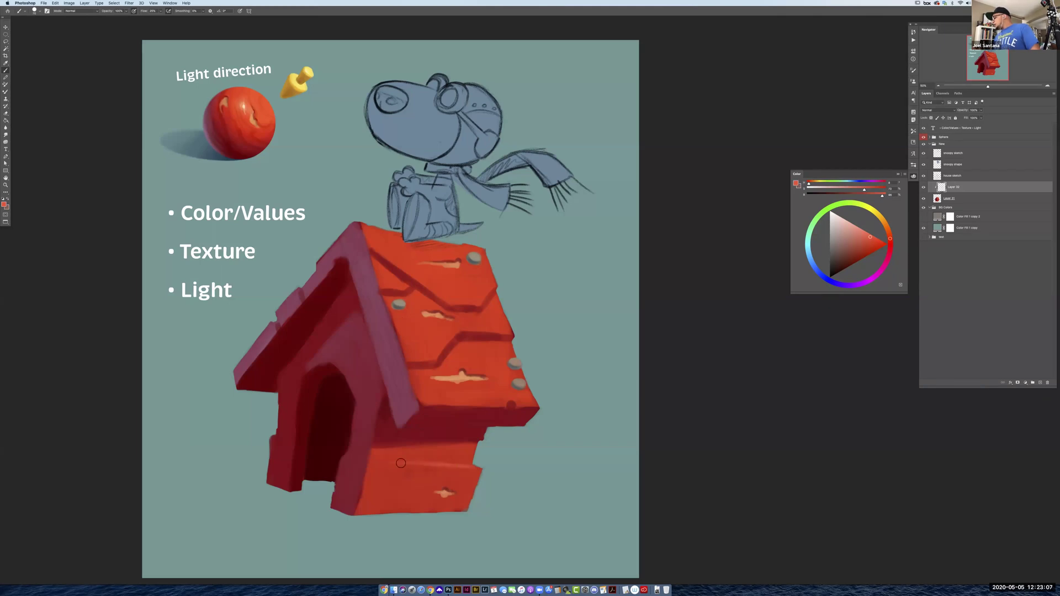
pyautogui.keyDown('alt'); pyautogui.click(462, 433); pyautogui.keyUp('alt')
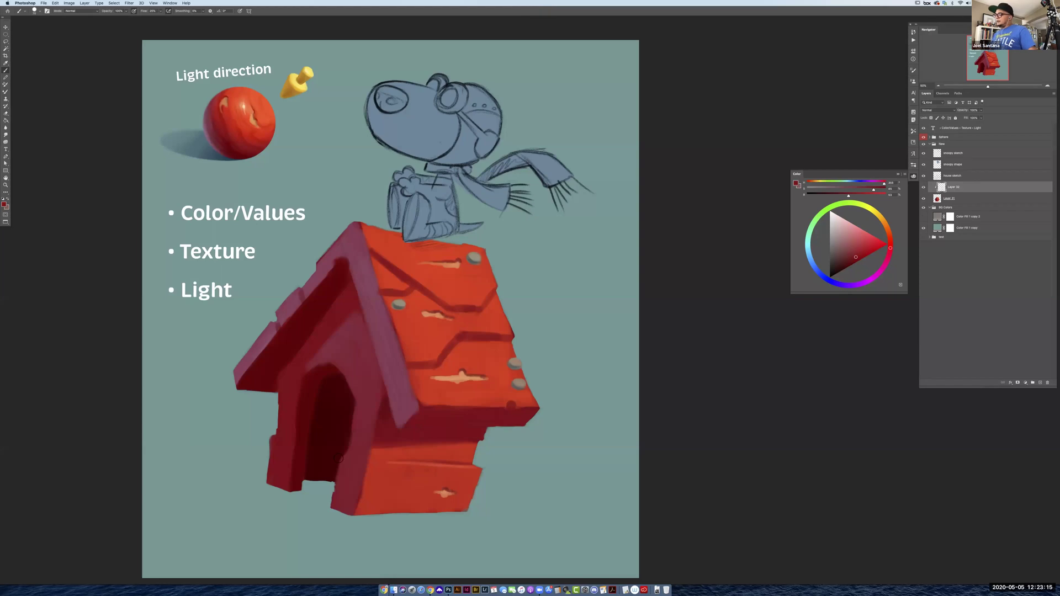
# Touch up the doghouse with reds sampled from its shadows and side wall, continuing on the base paint layer along the wall's lower edge
pyautogui.keyDown('alt'); pyautogui.click(279, 361); pyautogui.keyUp('alt')
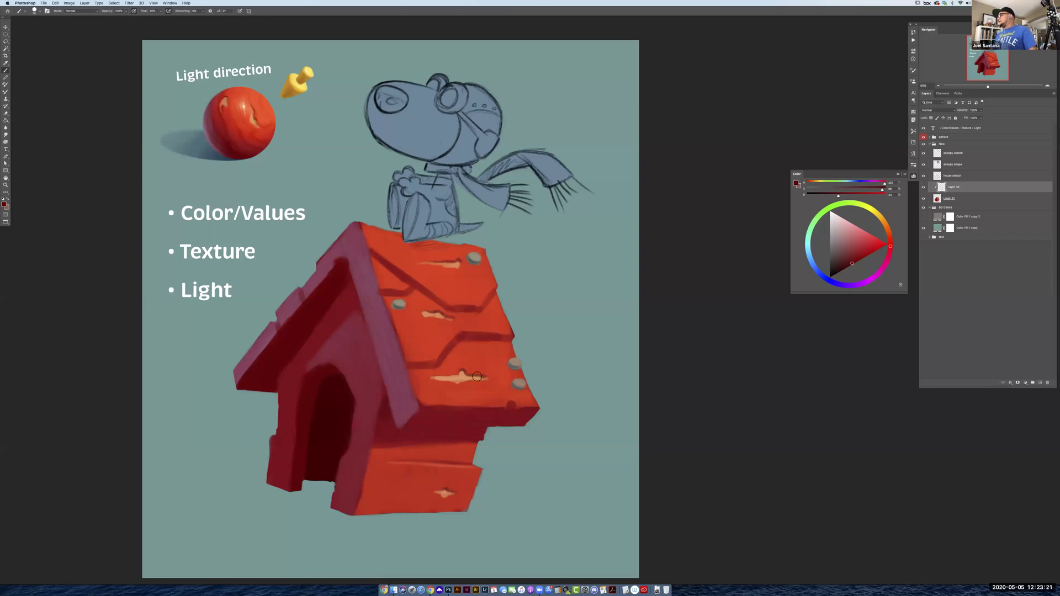
pyautogui.keyDown('alt'); pyautogui.click(506, 340); pyautogui.keyUp('alt')
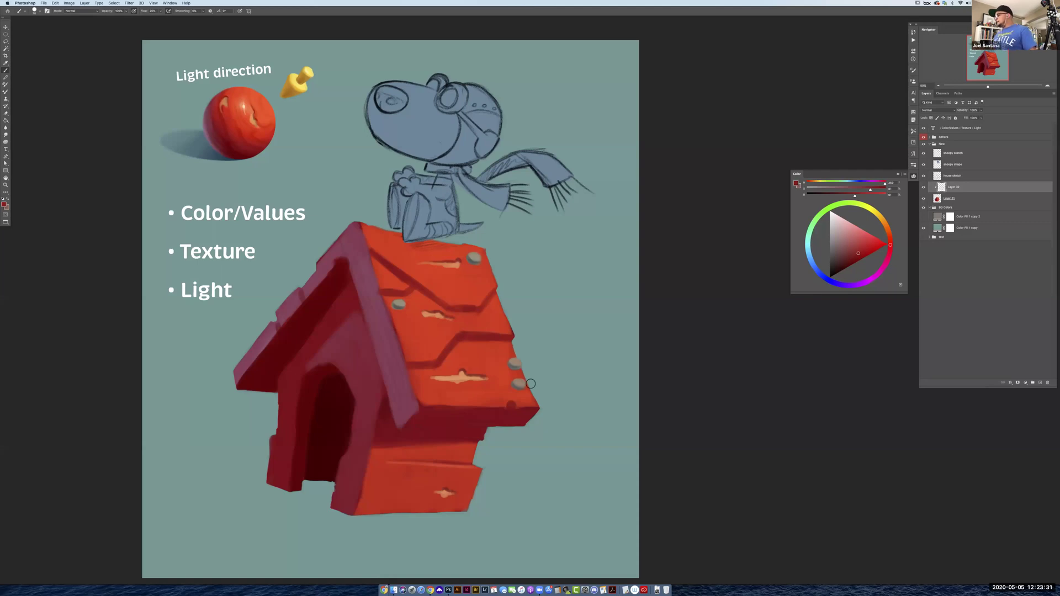
pyautogui.keyDown('alt'); pyautogui.click(440, 505); pyautogui.keyUp('alt')
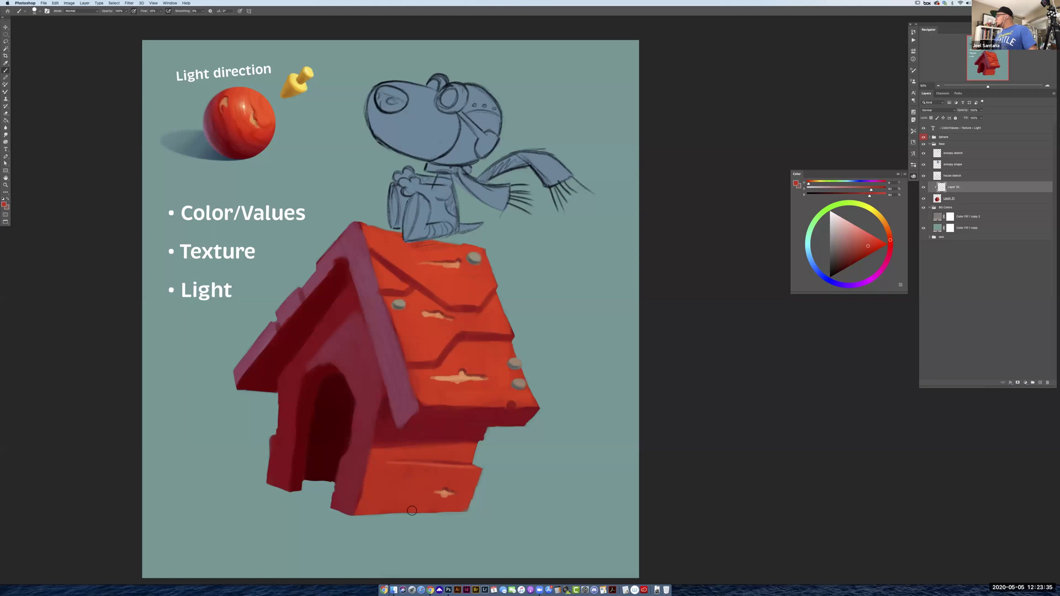
pyautogui.click(946, 200)
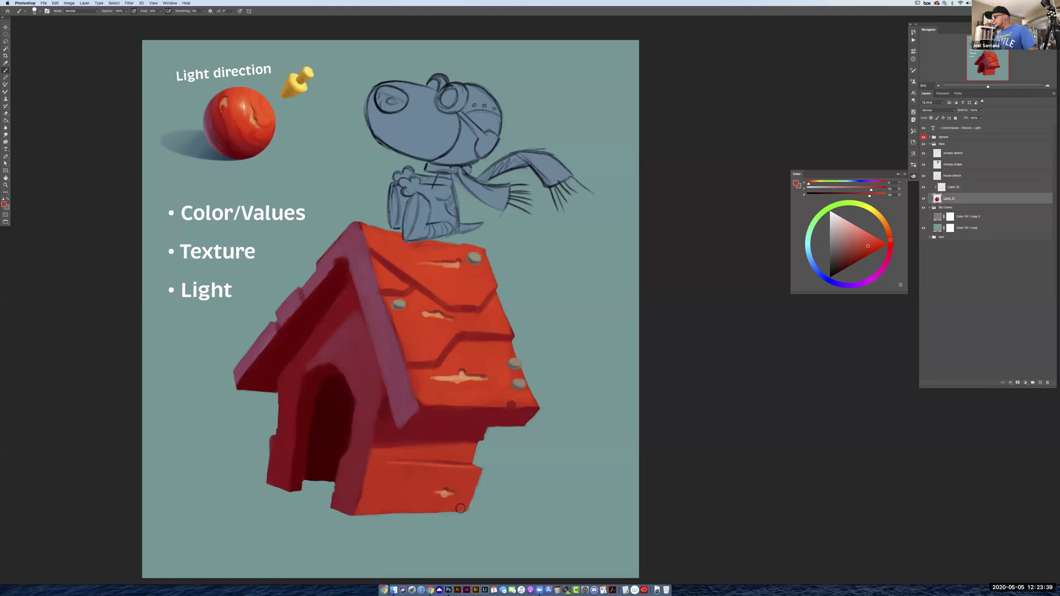
pyautogui.keyDown('alt'); pyautogui.click(480, 317); pyautogui.keyUp('alt')
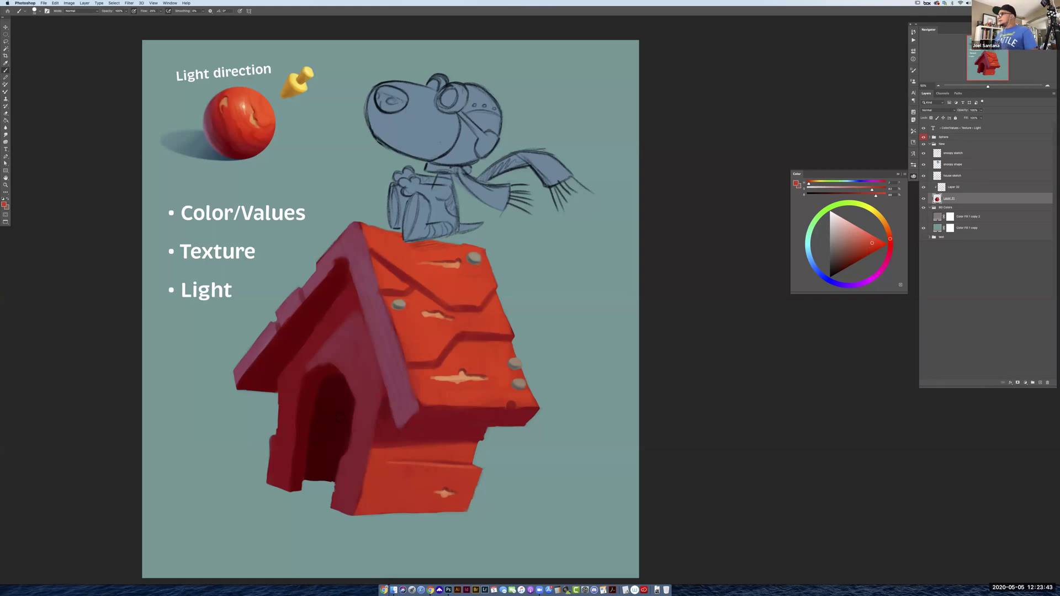
# Add a new layer above the dog's shape layer and clip it to that shape
pyautogui.click(969, 165)
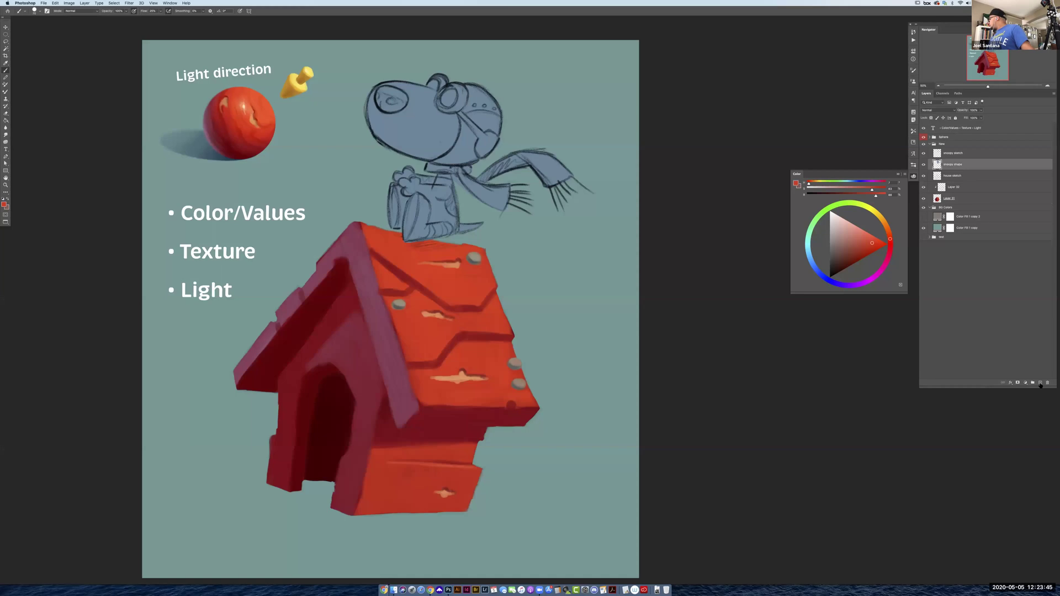
pyautogui.click(1040, 384)
pyautogui.keyDown('alt'); pyautogui.click(958, 172); pyautogui.keyUp('alt')
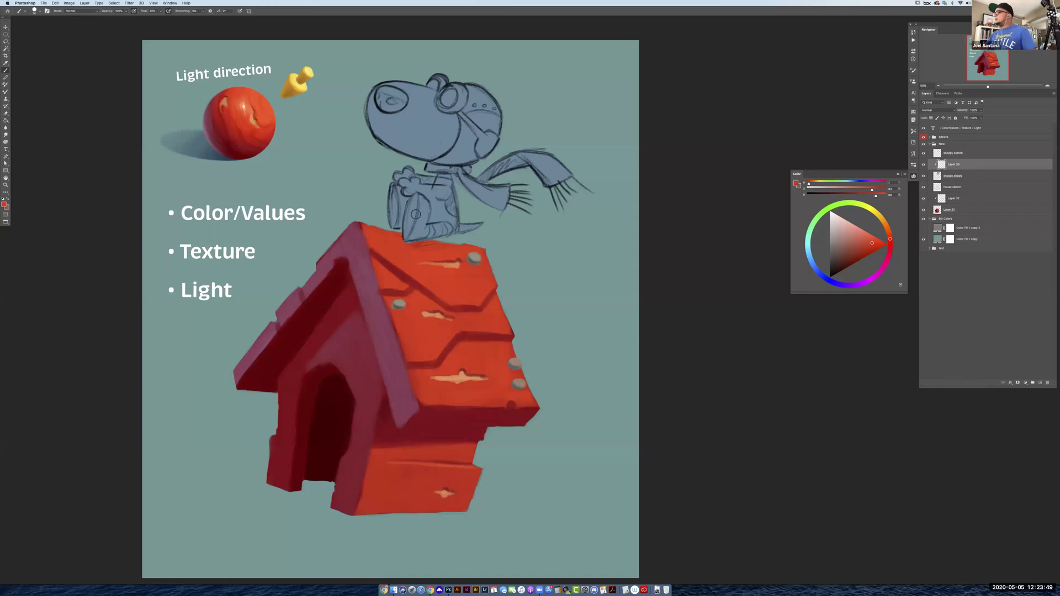
pyautogui.keyDown('alt'); pyautogui.click(435, 150); pyautogui.keyUp('alt')
pyautogui.moveTo(845, 243); pyautogui.dragTo(815, 251)
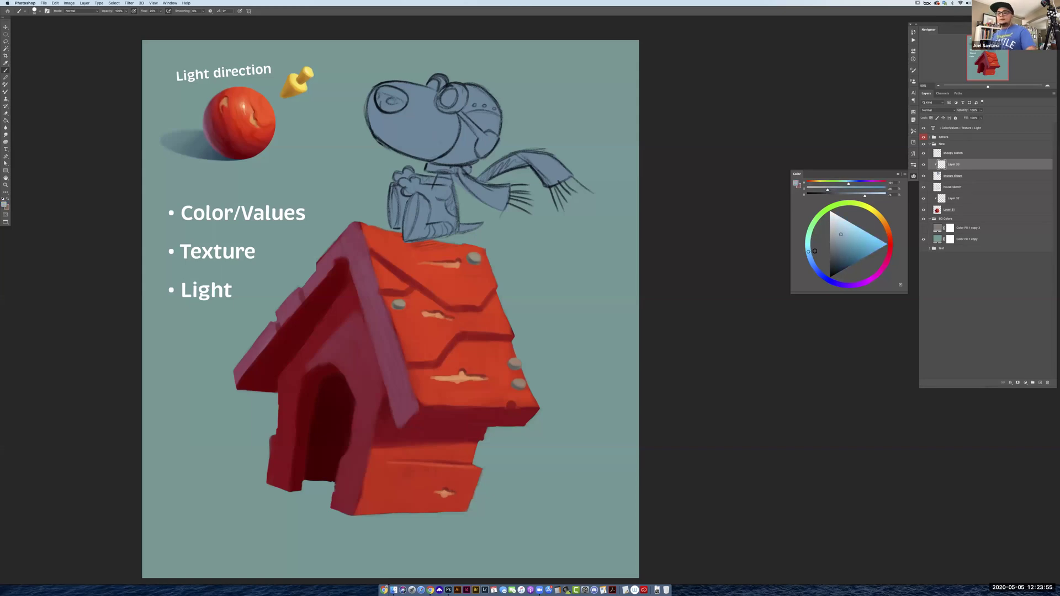
pyautogui.moveTo(403, 145)
pyautogui.mouseDown()
pyautogui.moveTo(378, 110)
pyautogui.moveTo(424, 154)
pyautogui.mouseUp()
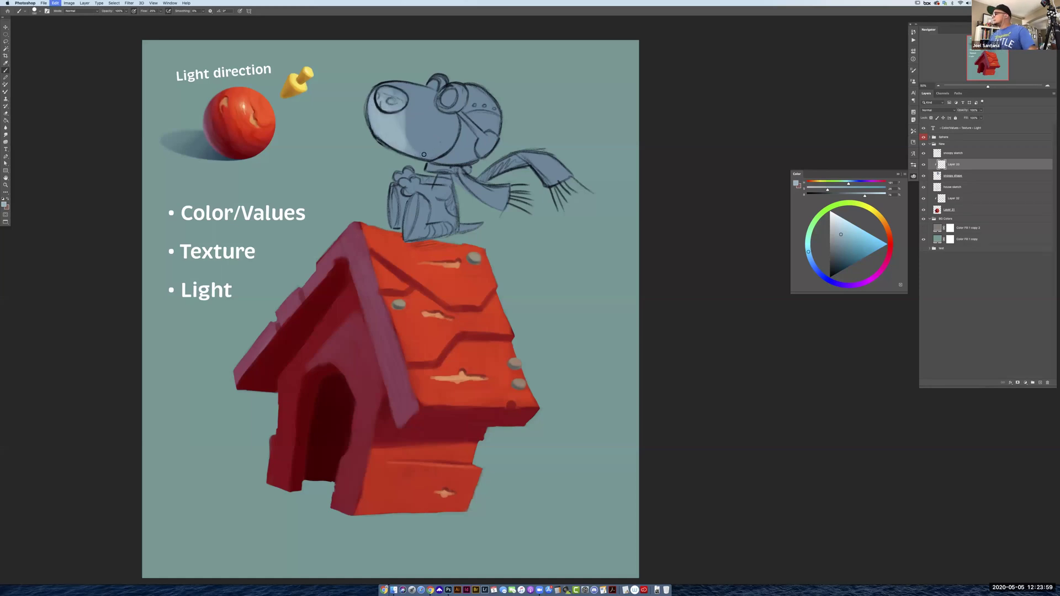
pyautogui.press('super+z')
pyautogui.press('super+z')
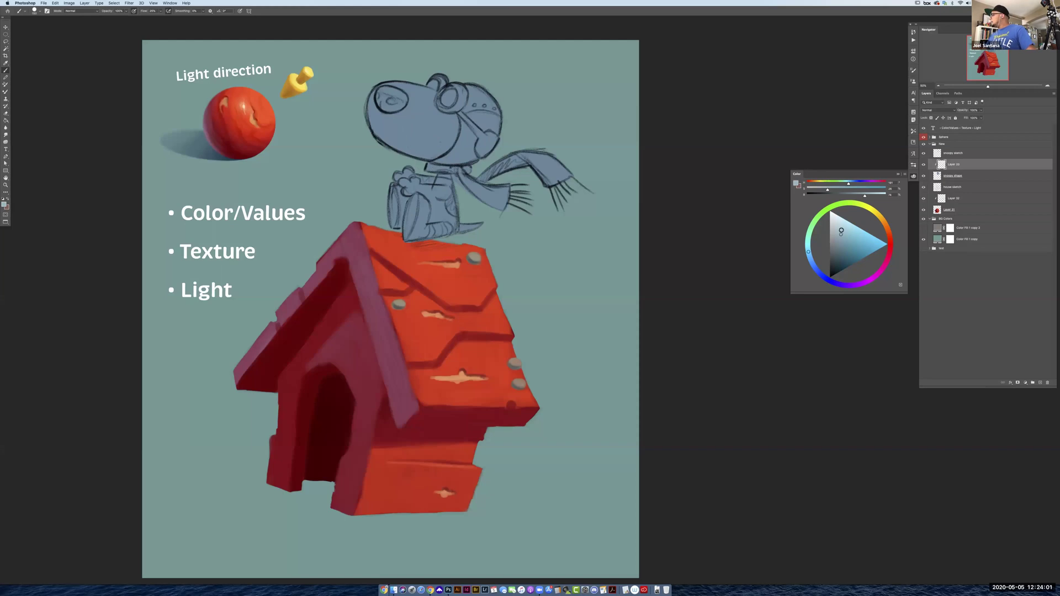
# Choose a pale cyan and paint the lit areas of the dog's face, body and leg
pyautogui.click(844, 227)
pyautogui.click(808, 246)
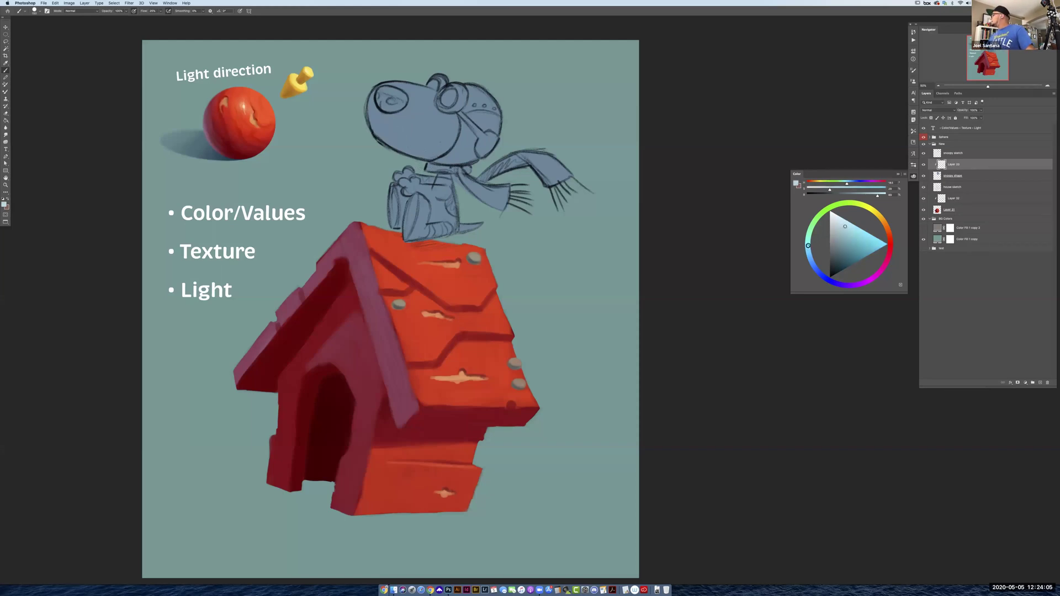
pyautogui.moveTo(414, 95)
pyautogui.mouseDown()
pyautogui.moveTo(415, 119)
pyautogui.moveTo(453, 132)
pyautogui.moveTo(393, 82)
pyautogui.moveTo(424, 94)
pyautogui.moveTo(446, 154)
pyautogui.mouseUp()
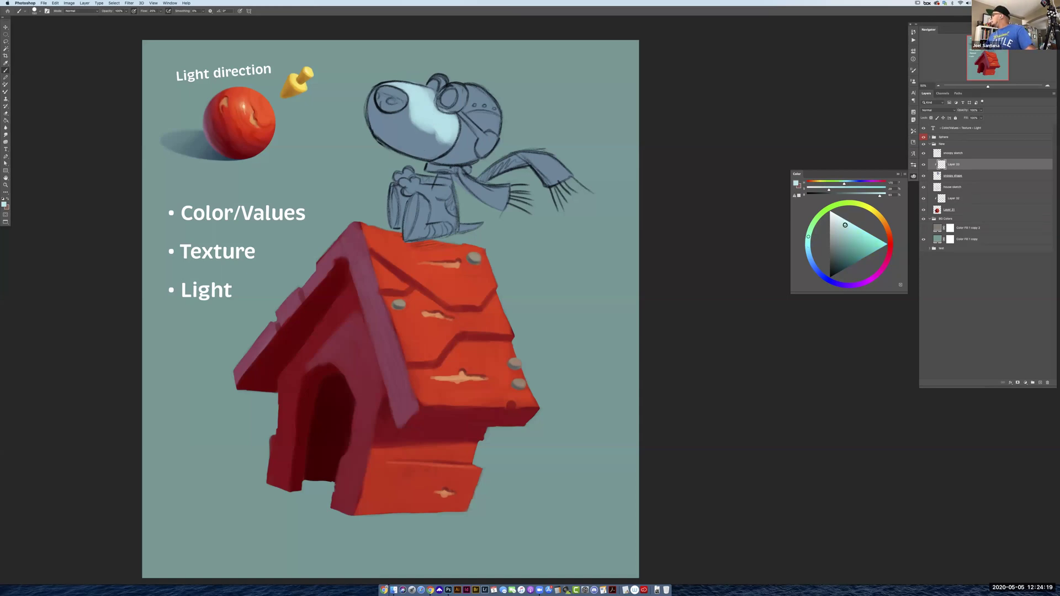
pyautogui.click(844, 218)
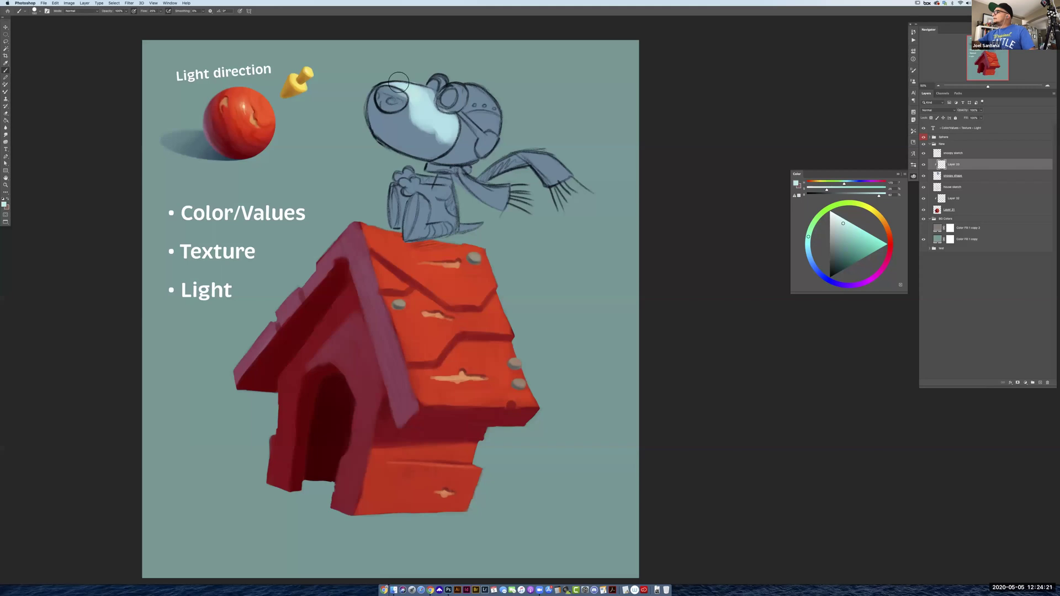
pyautogui.moveTo(432, 117)
pyautogui.mouseDown()
pyautogui.moveTo(422, 110)
pyautogui.moveTo(443, 136)
pyautogui.moveTo(422, 120)
pyautogui.mouseUp()
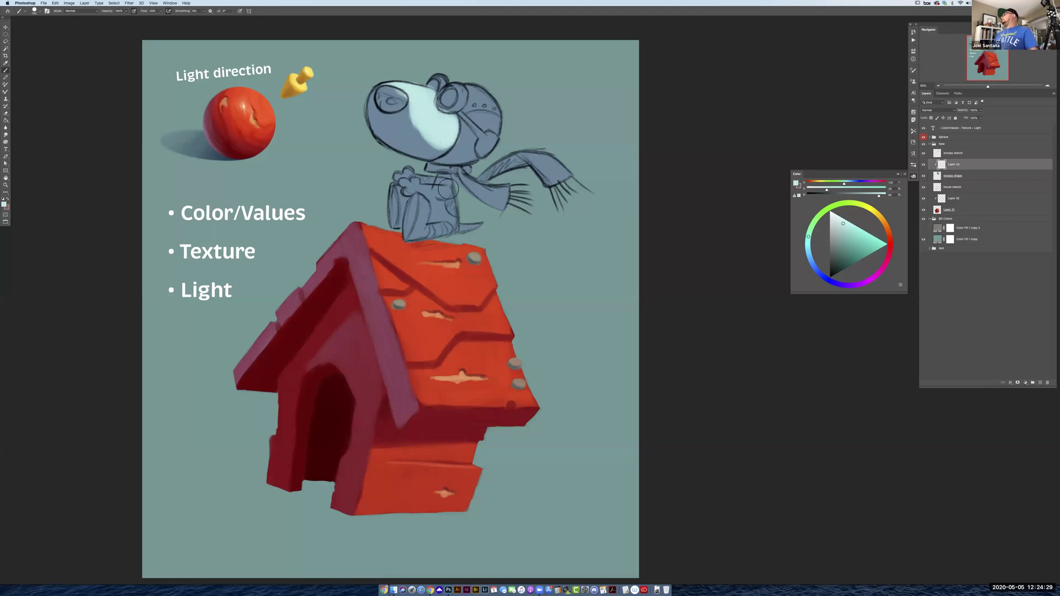
pyautogui.moveTo(440, 206)
pyautogui.mouseDown()
pyautogui.moveTo(446, 229)
pyautogui.moveTo(417, 232)
pyautogui.moveTo(424, 202)
pyautogui.moveTo(416, 229)
pyautogui.moveTo(430, 210)
pyautogui.mouseUp()
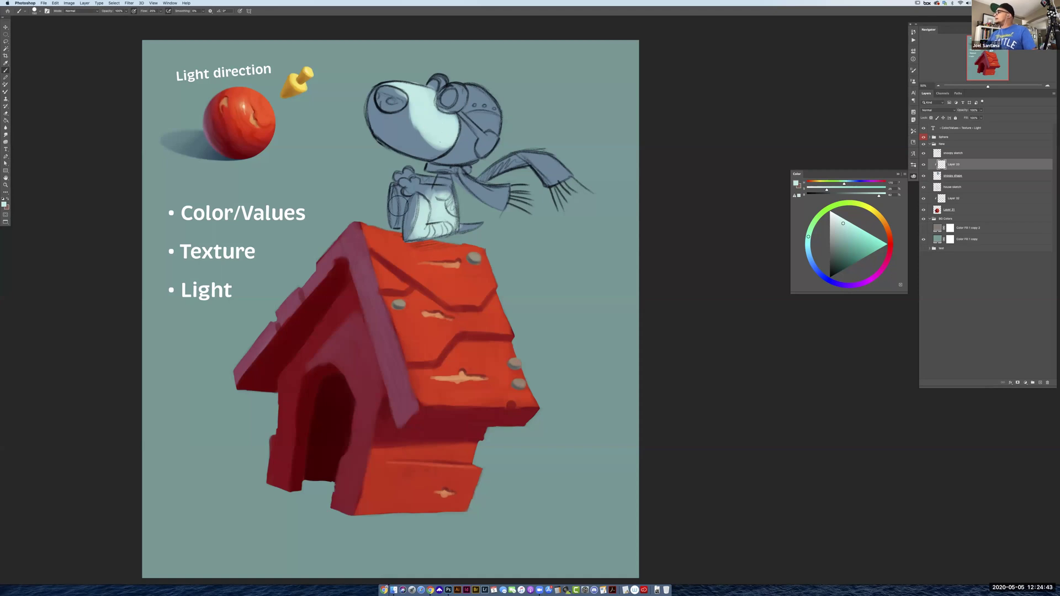
# Mix a dark reddish brown and block in the dog's flying helmet around the goggles
pyautogui.keyDown('alt'); pyautogui.click(466, 144); pyautogui.keyUp('alt')
pyautogui.moveTo(840, 249); pyautogui.dragTo(829, 234)
pyautogui.click(808, 236)
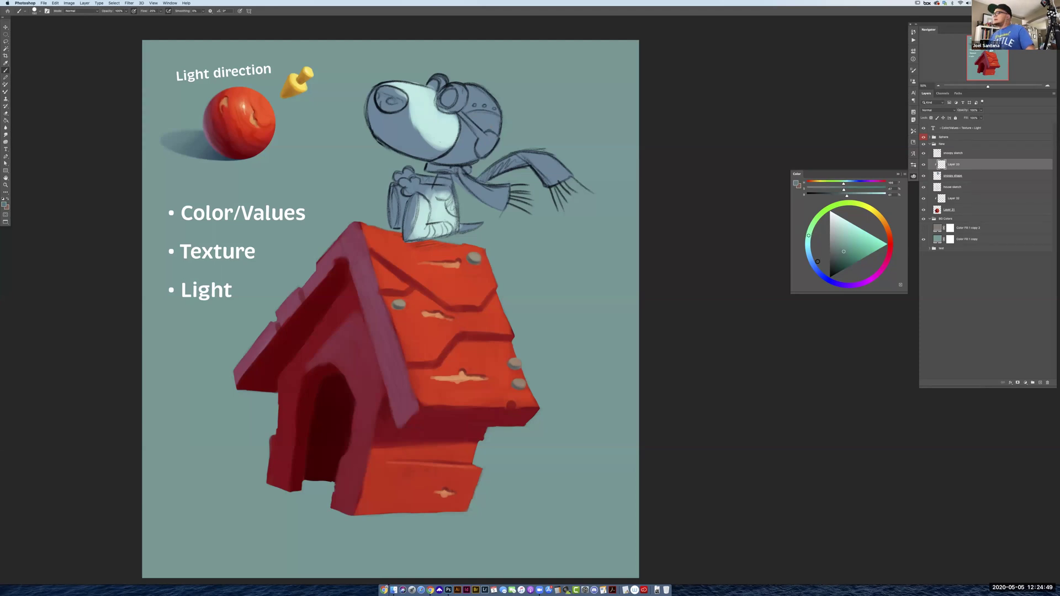
pyautogui.click(889, 235)
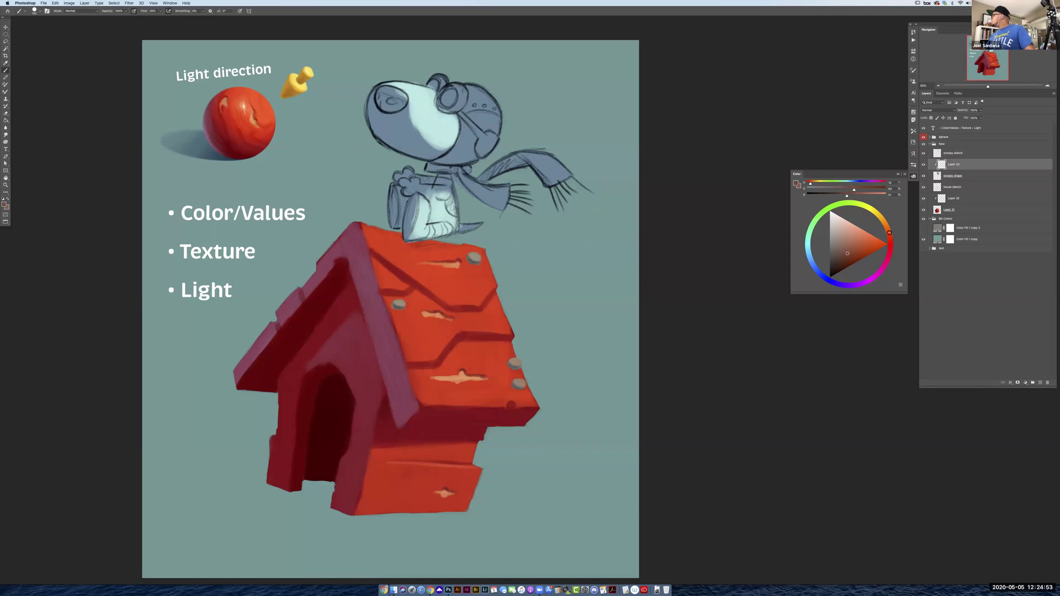
pyautogui.moveTo(466, 135)
pyautogui.mouseDown()
pyautogui.moveTo(436, 160)
pyautogui.moveTo(488, 143)
pyautogui.moveTo(498, 124)
pyautogui.moveTo(469, 124)
pyautogui.moveTo(472, 114)
pyautogui.moveTo(486, 134)
pyautogui.moveTo(493, 118)
pyautogui.moveTo(480, 155)
pyautogui.moveTo(465, 148)
pyautogui.moveTo(469, 126)
pyautogui.moveTo(461, 151)
pyautogui.moveTo(491, 91)
pyautogui.moveTo(483, 113)
pyautogui.moveTo(474, 117)
pyautogui.moveTo(473, 103)
pyautogui.moveTo(465, 114)
pyautogui.moveTo(473, 98)
pyautogui.moveTo(488, 116)
pyautogui.moveTo(491, 97)
pyautogui.moveTo(473, 116)
pyautogui.moveTo(475, 98)
pyautogui.moveTo(493, 126)
pyautogui.moveTo(448, 159)
pyautogui.mouseUp()
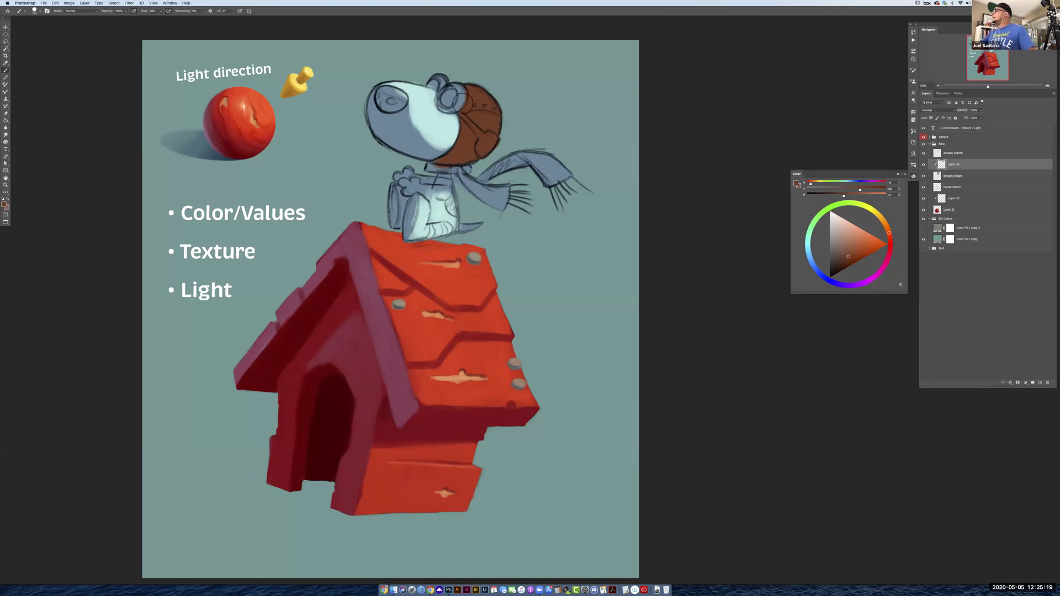
# Clean up the cheek edge with sampled pale cyan and brighten the helmet with a lighter orange-brown
pyautogui.keyDown('alt'); pyautogui.click(440, 144); pyautogui.keyUp('alt')
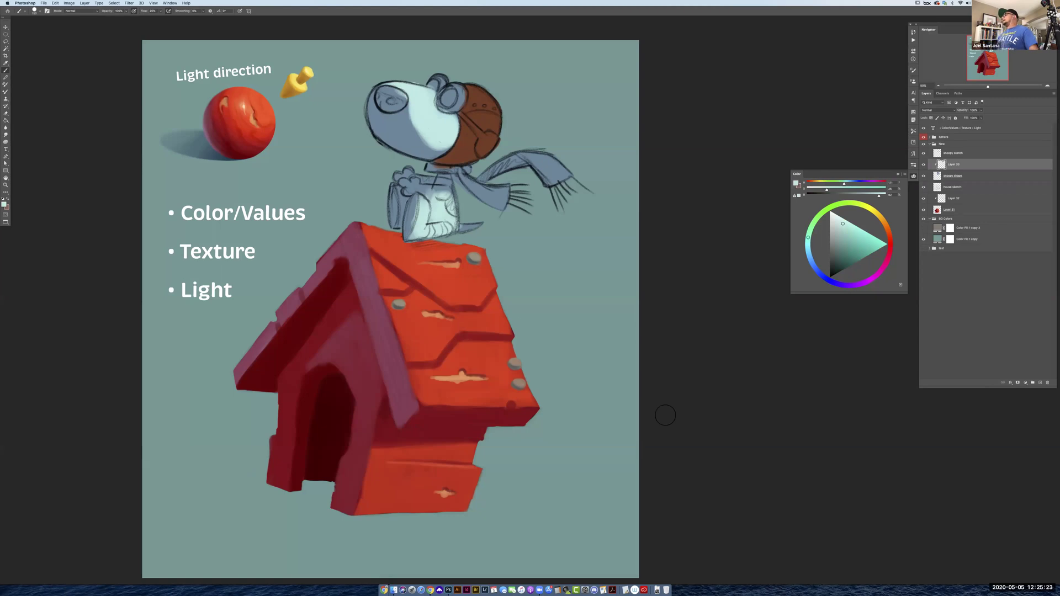
pyautogui.keyDown('alt'); pyautogui.click(468, 143); pyautogui.keyUp('alt')
pyautogui.moveTo(460, 138)
pyautogui.mouseDown()
pyautogui.moveTo(483, 134)
pyautogui.moveTo(464, 141)
pyautogui.moveTo(479, 122)
pyautogui.moveTo(467, 139)
pyautogui.moveTo(476, 97)
pyautogui.moveTo(470, 122)
pyautogui.moveTo(479, 99)
pyautogui.moveTo(481, 122)
pyautogui.moveTo(493, 123)
pyautogui.moveTo(464, 147)
pyautogui.moveTo(494, 136)
pyautogui.mouseUp()
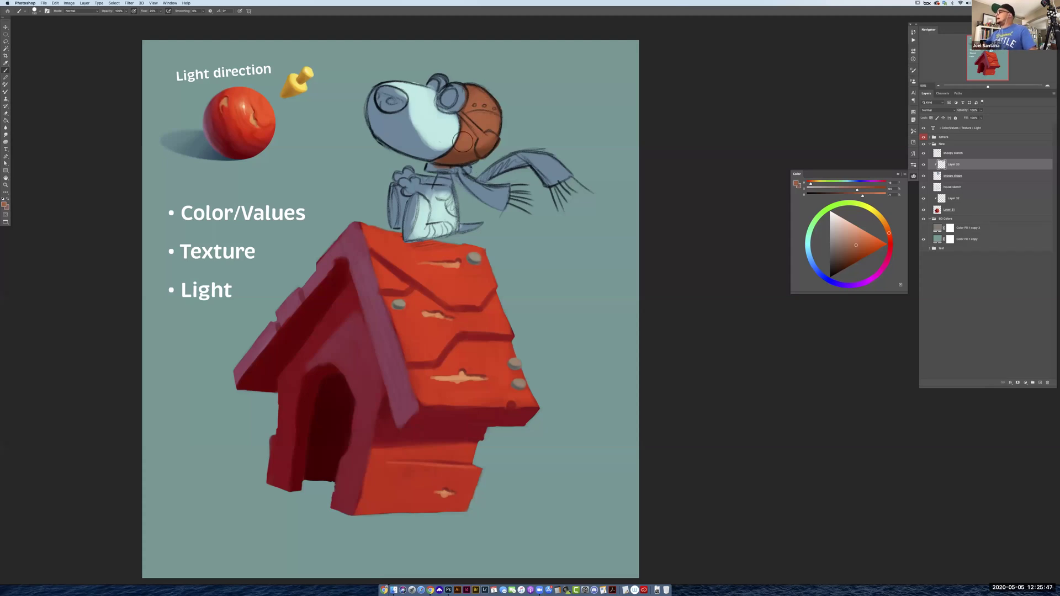
# Refine the light on the dog's face with sampled pale cyan, and paint the arm and paw with a smaller brush
pyautogui.keyDown('alt'); pyautogui.click(429, 130); pyautogui.keyUp('alt')
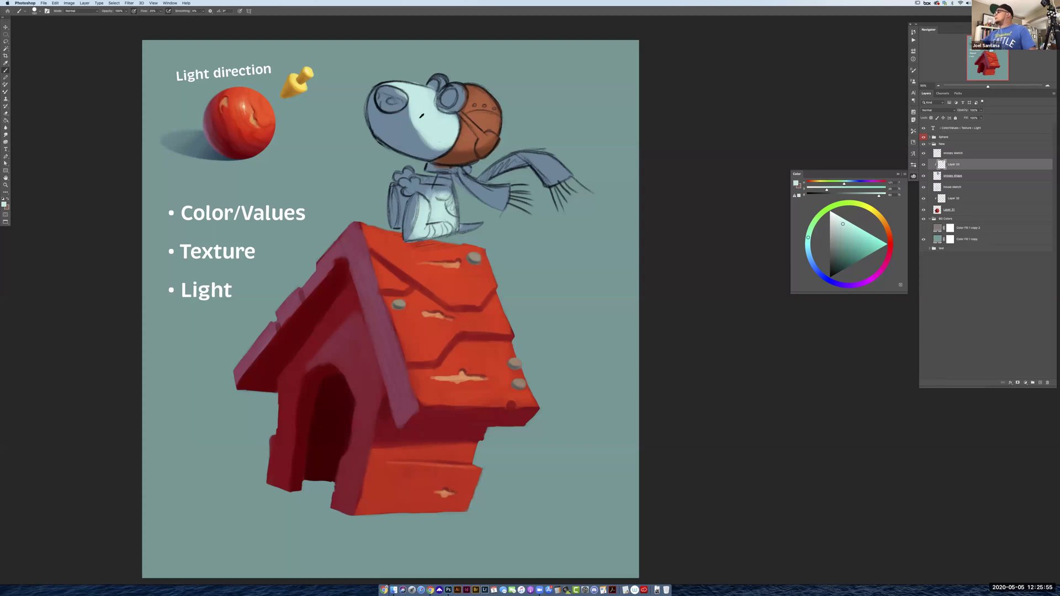
pyautogui.moveTo(411, 114); pyautogui.dragTo(423, 138)
pyautogui.press('[')
pyautogui.press('[')
pyautogui.press('[')
pyautogui.press('[')
pyautogui.press('[')
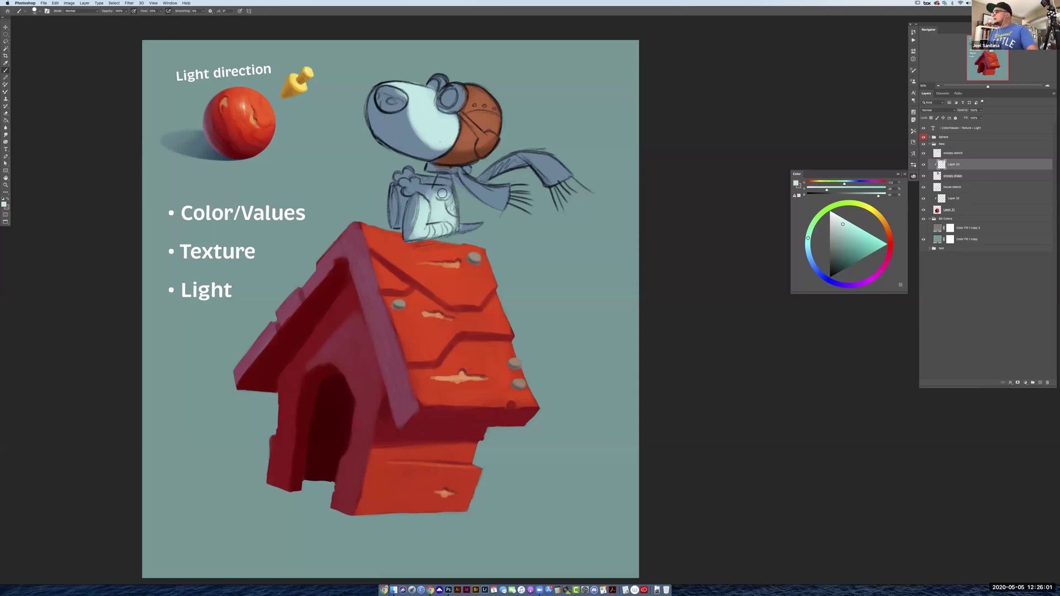
pyautogui.moveTo(428, 187)
pyautogui.mouseDown()
pyautogui.moveTo(440, 187)
pyautogui.moveTo(408, 181)
pyautogui.moveTo(435, 187)
pyautogui.mouseUp()
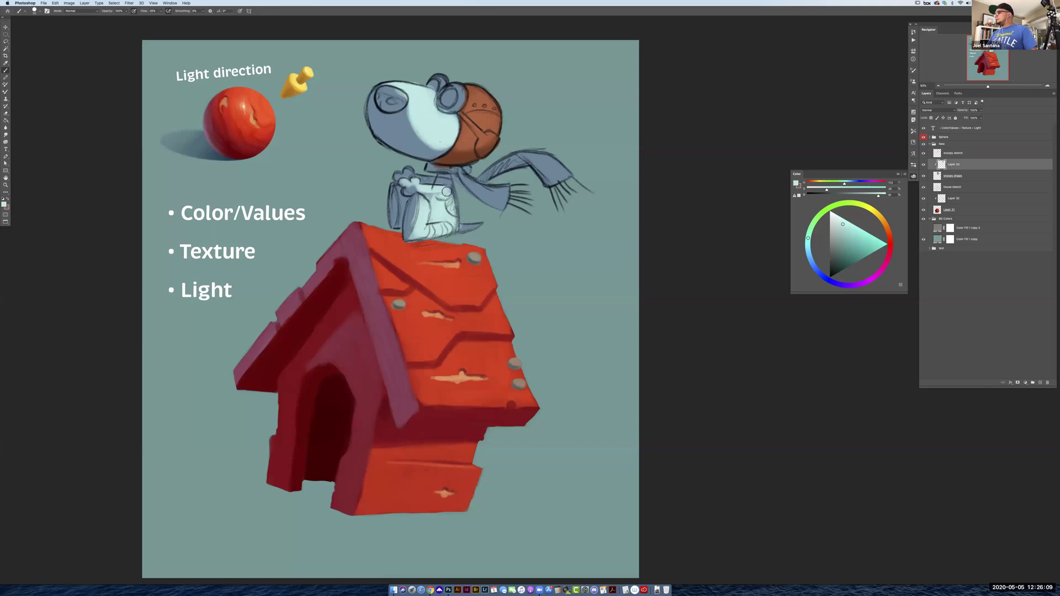
# Refine the dog's leg, arm and tail with sampled blue-grey shadow and pale cyan light colors
pyautogui.keyDown('alt'); pyautogui.click(414, 206); pyautogui.keyUp('alt')
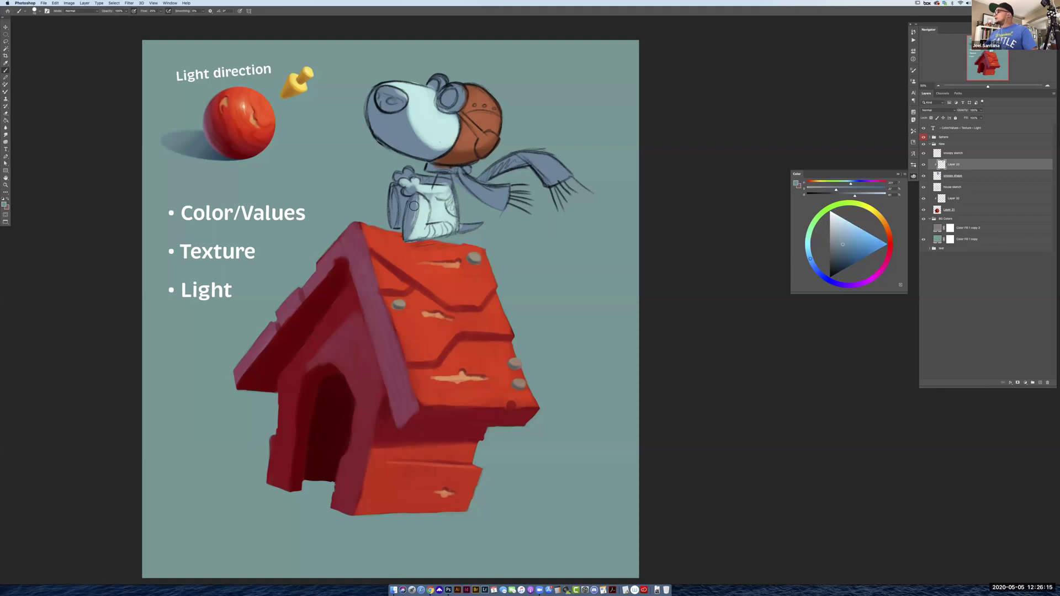
pyautogui.keyDown('alt'); pyautogui.click(414, 185); pyautogui.keyUp('alt')
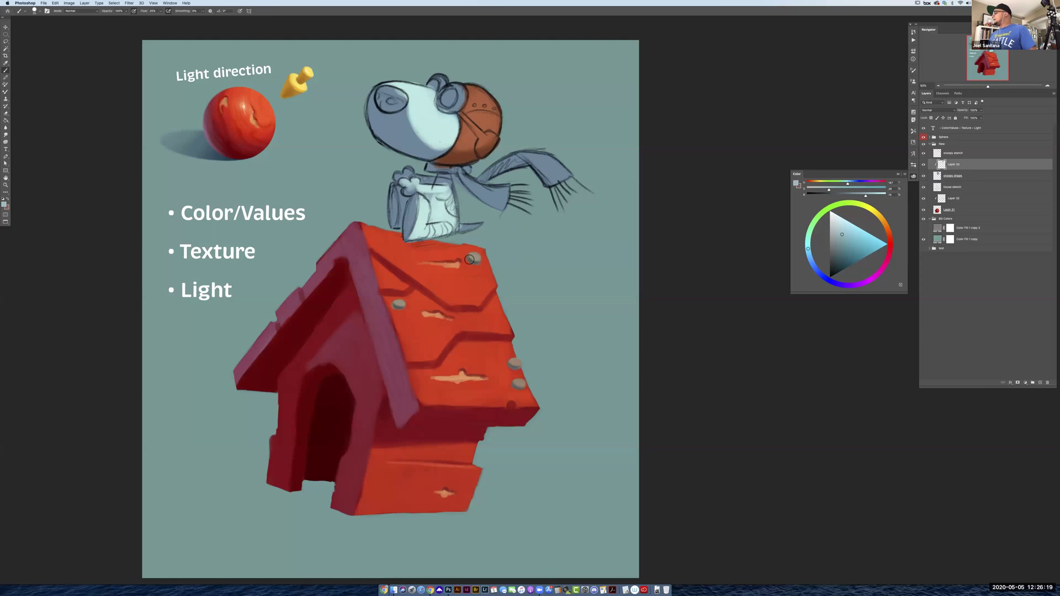
pyautogui.keyDown('alt'); pyautogui.click(437, 190); pyautogui.keyUp('alt')
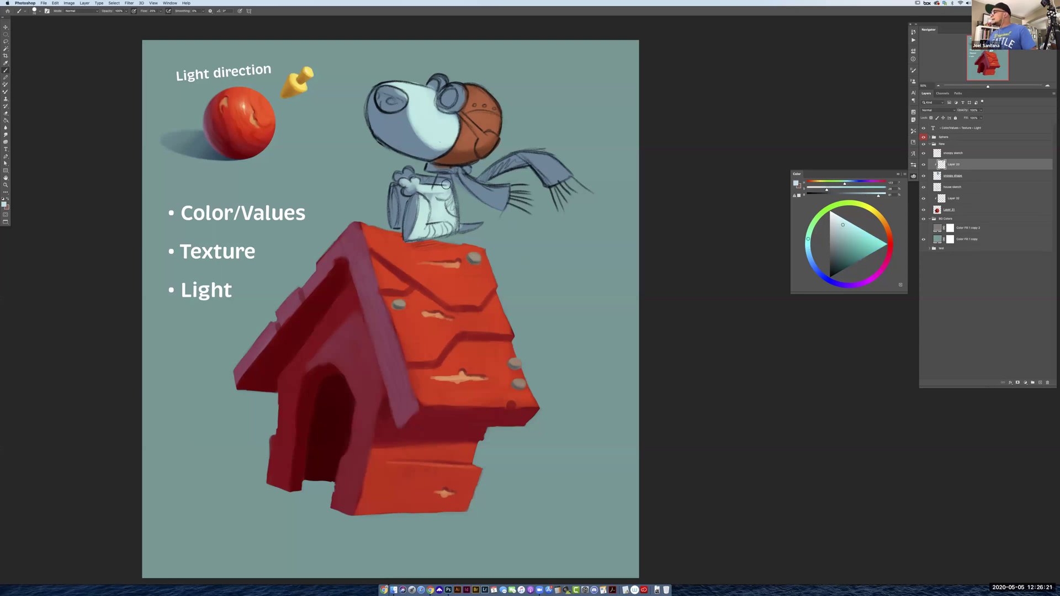
pyautogui.moveTo(462, 225)
pyautogui.mouseDown()
pyautogui.moveTo(490, 222)
pyautogui.moveTo(449, 231)
pyautogui.moveTo(484, 227)
pyautogui.mouseUp()
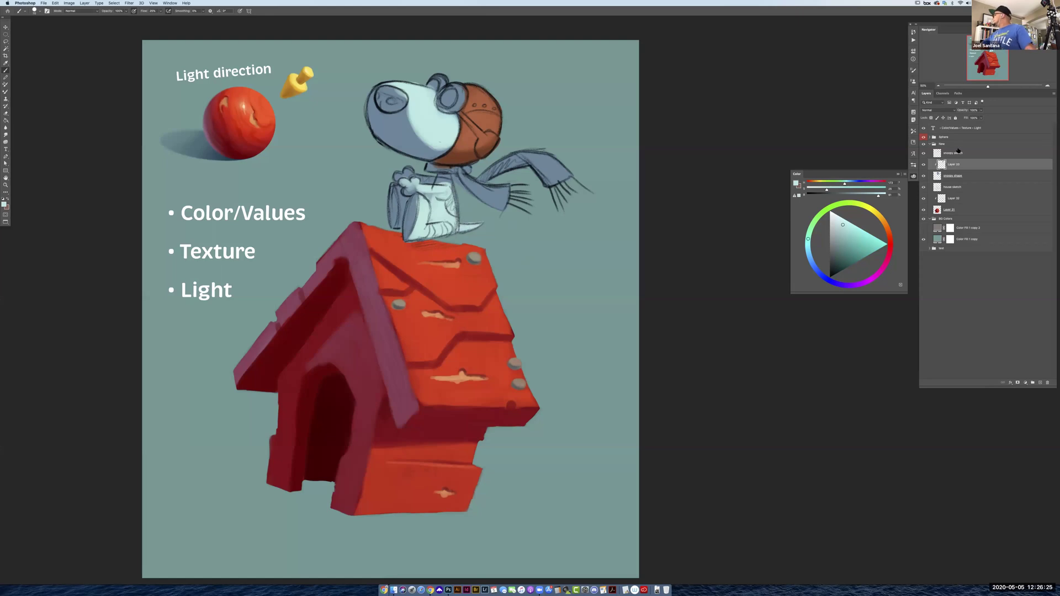
# Lower the opacity of the dog's sketch layer until its lines are faint over the painted colors
pyautogui.click(956, 157)
pyautogui.click(981, 110)
pyautogui.moveTo(981, 118); pyautogui.dragTo(970, 120)
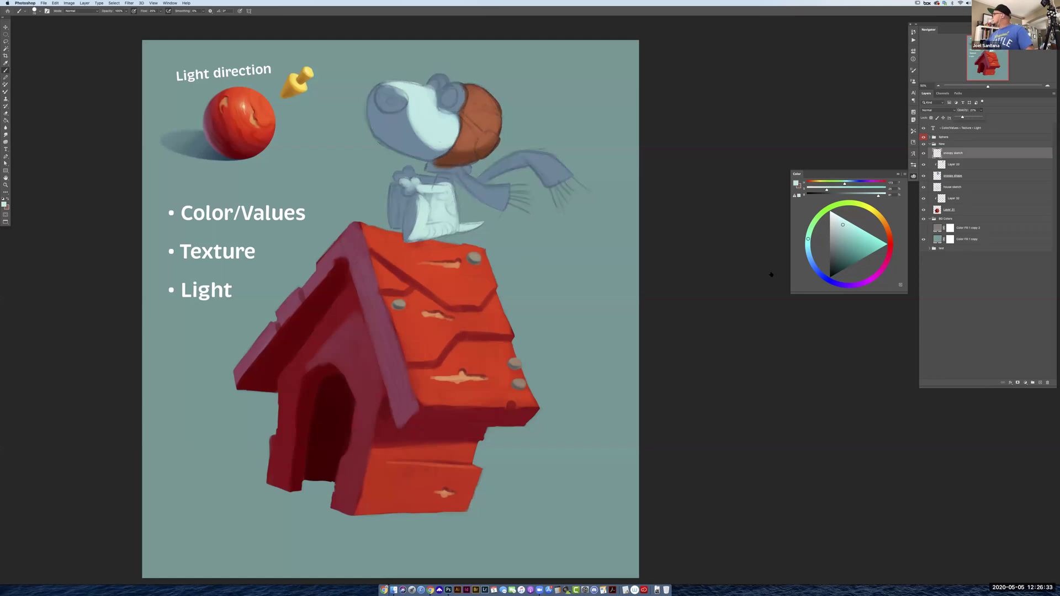
pyautogui.moveTo(960, 118); pyautogui.dragTo(958, 117)
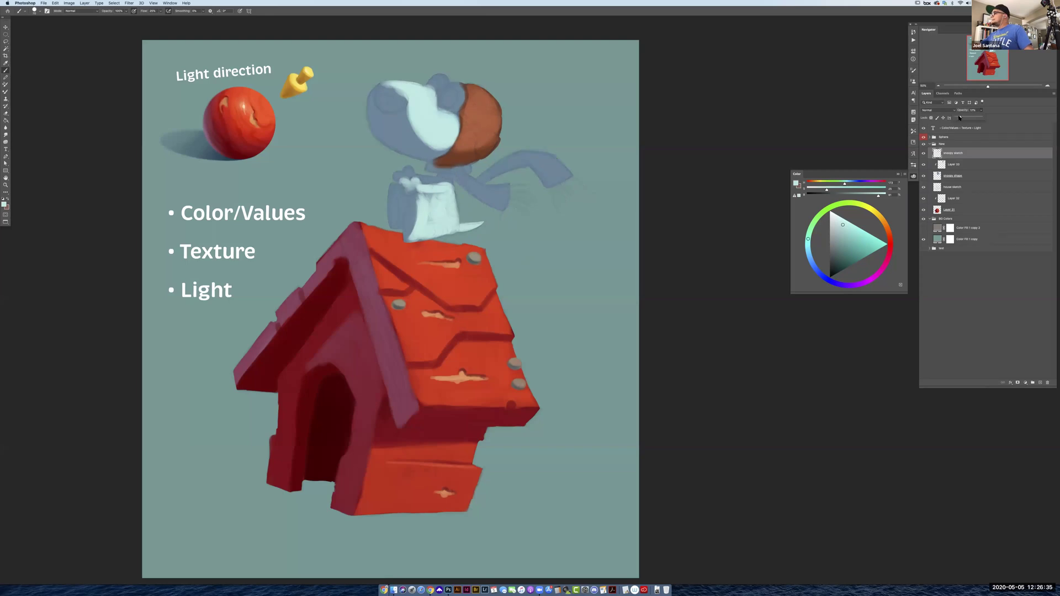
# Mix a yellowish green and start blocking in the scarf ends on the dog's clipped paint layer
pyautogui.click(970, 165)
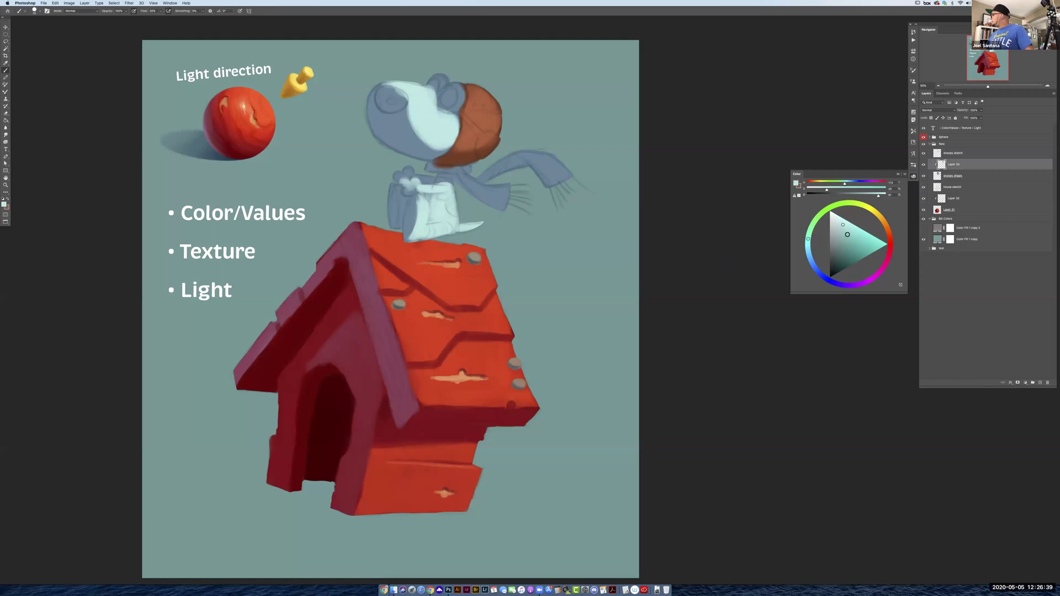
pyautogui.moveTo(813, 225); pyautogui.dragTo(813, 221)
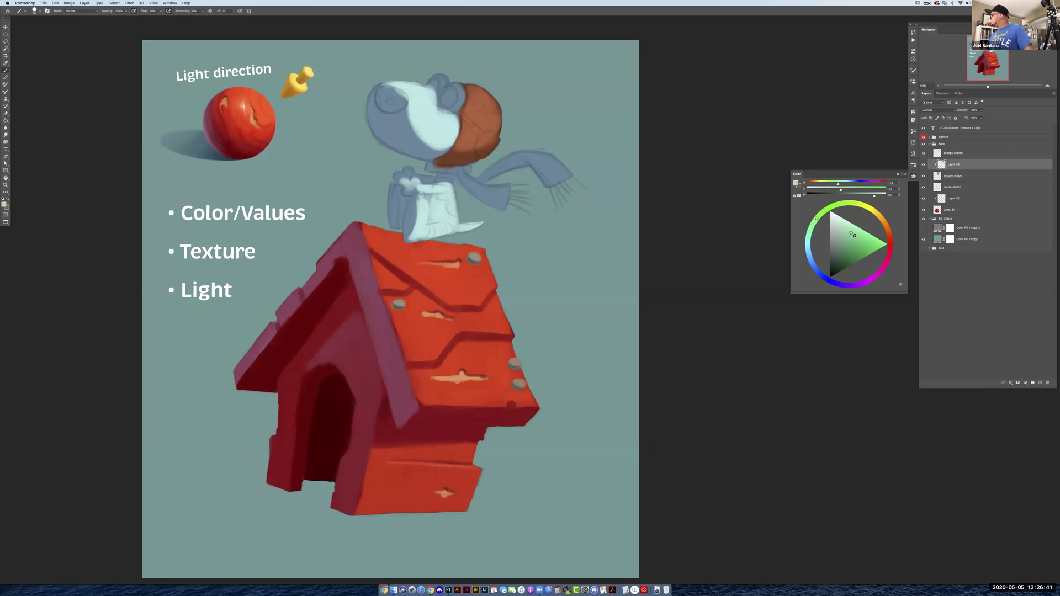
pyautogui.click(858, 239)
pyautogui.moveTo(825, 210); pyautogui.dragTo(832, 212)
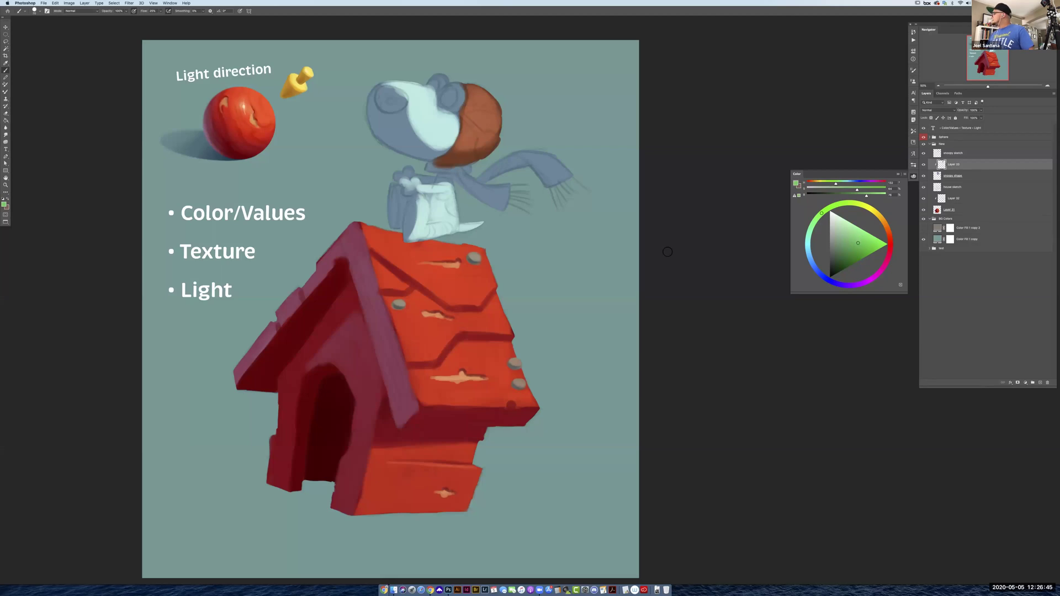
pyautogui.moveTo(507, 177); pyautogui.dragTo(504, 197)
pyautogui.moveTo(547, 164); pyautogui.dragTo(566, 178)
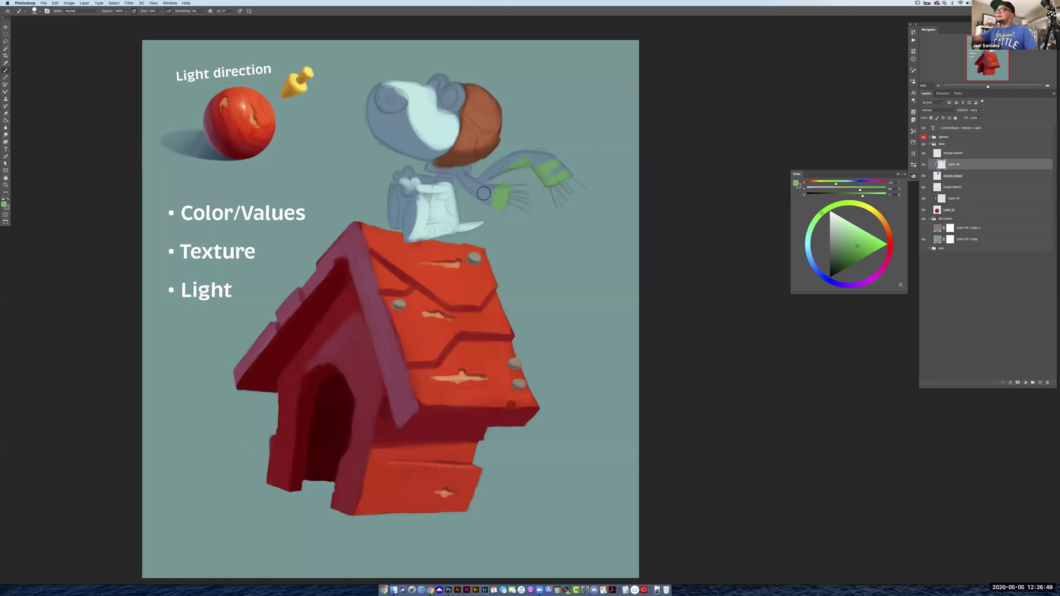
# Switch to a flat-tipped brush, adjust its flow, and fill both scarf tails with the light green
pyautogui.click(34, 10)
pyautogui.click(51, 157)
pyautogui.press('Return')
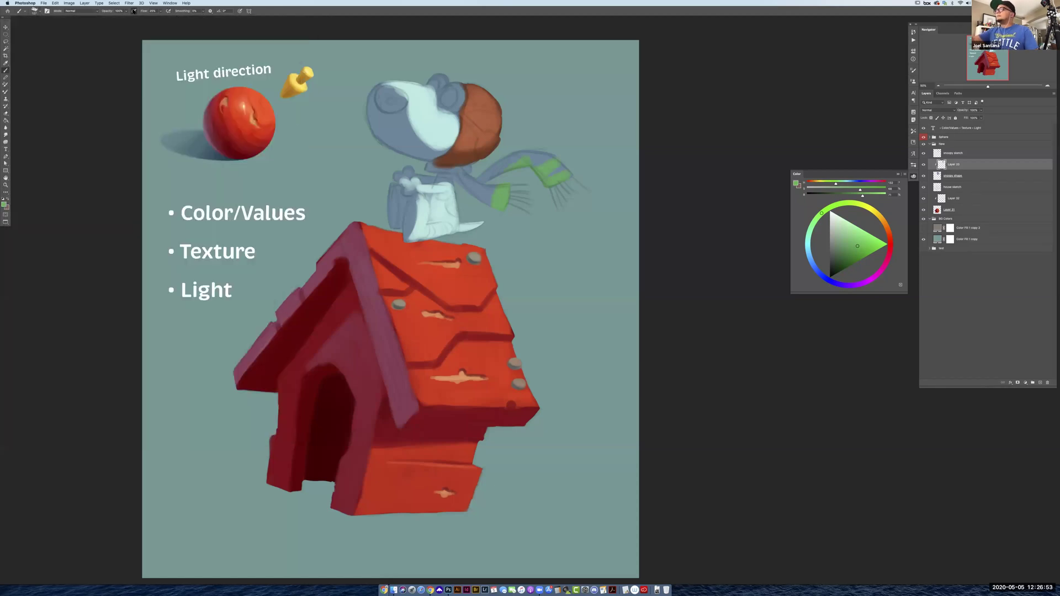
pyautogui.click(159, 11)
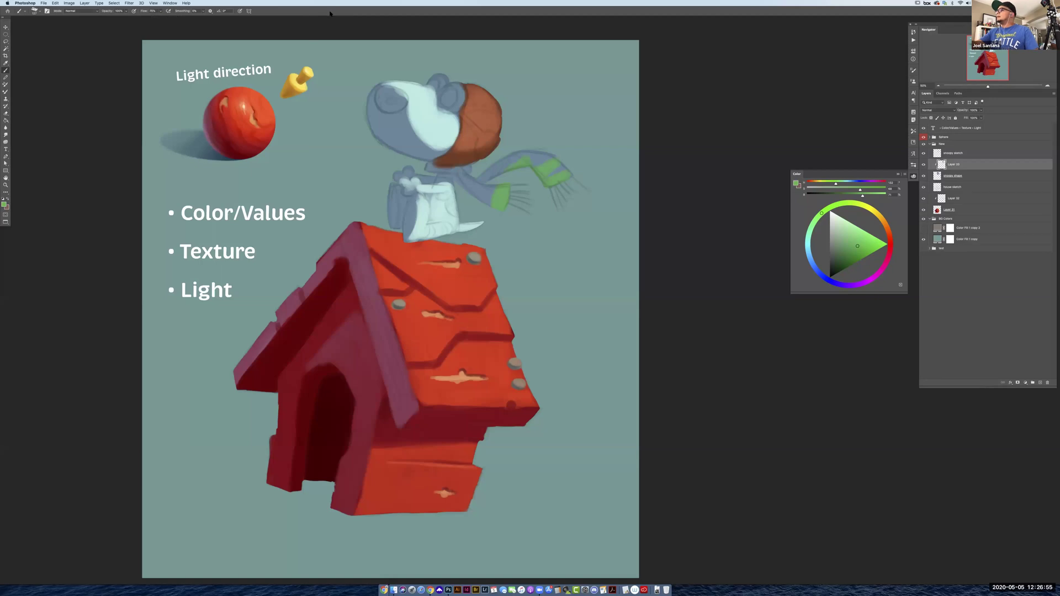
pyautogui.moveTo(566, 170)
pyautogui.mouseDown()
pyautogui.moveTo(504, 193)
pyautogui.moveTo(507, 177)
pyautogui.moveTo(481, 205)
pyautogui.mouseUp()
pyautogui.moveTo(537, 157)
pyautogui.mouseDown()
pyautogui.moveTo(496, 167)
pyautogui.moveTo(548, 152)
pyautogui.moveTo(531, 154)
pyautogui.moveTo(552, 166)
pyautogui.mouseUp()
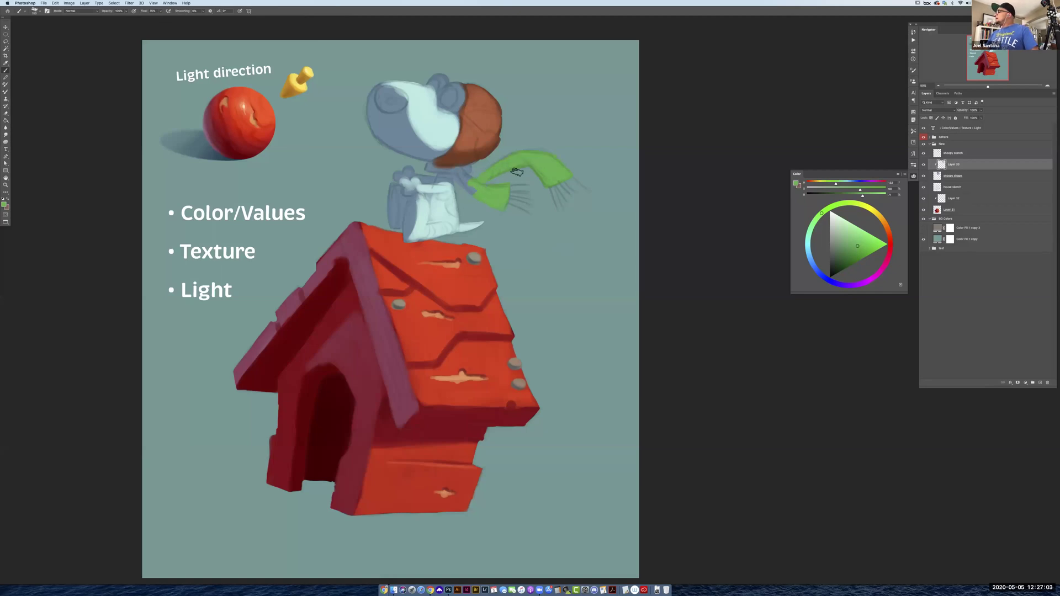
# Choose a darker green, raise the brush flow, and repaint the scarf tails and the wrap around the neck
pyautogui.click(852, 254)
pyautogui.moveTo(851, 256); pyautogui.dragTo(850, 256)
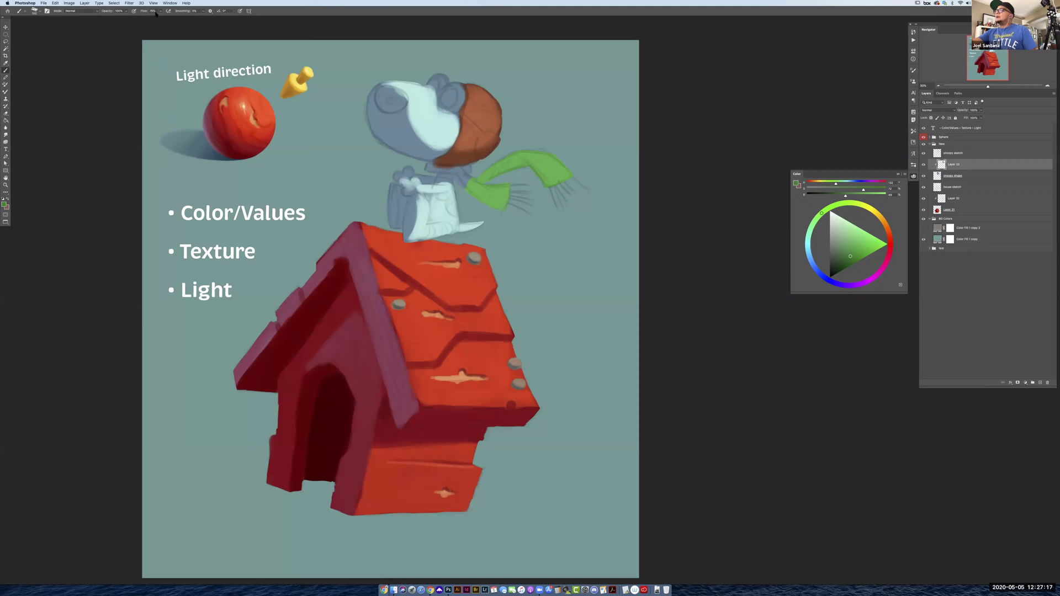
pyautogui.moveTo(522, 158)
pyautogui.mouseDown()
pyautogui.moveTo(567, 161)
pyautogui.moveTo(542, 179)
pyautogui.moveTo(566, 182)
pyautogui.moveTo(505, 199)
pyautogui.moveTo(500, 212)
pyautogui.moveTo(534, 153)
pyautogui.mouseUp()
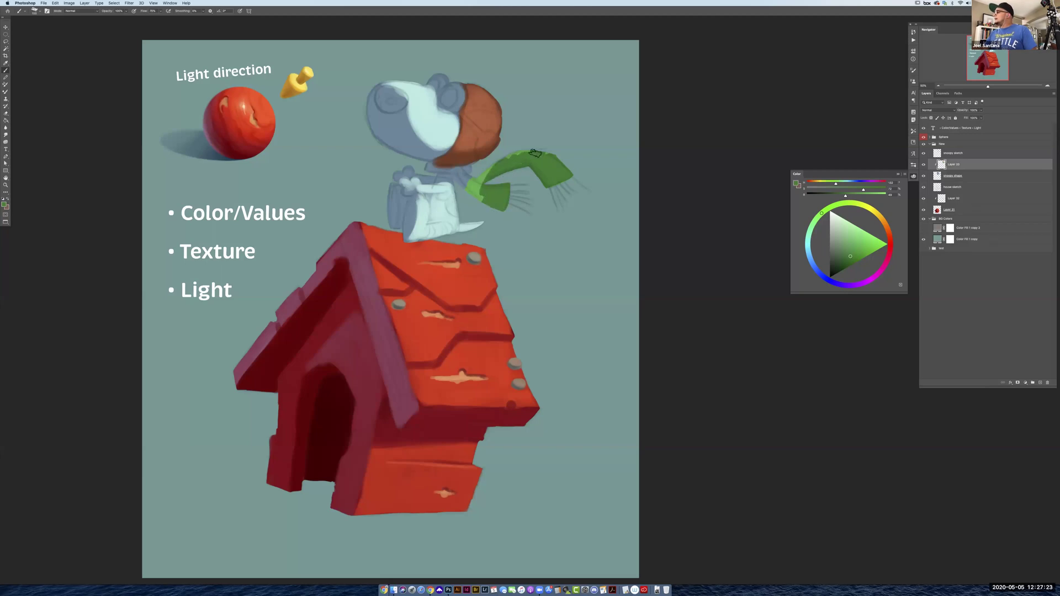
pyautogui.click(161, 11)
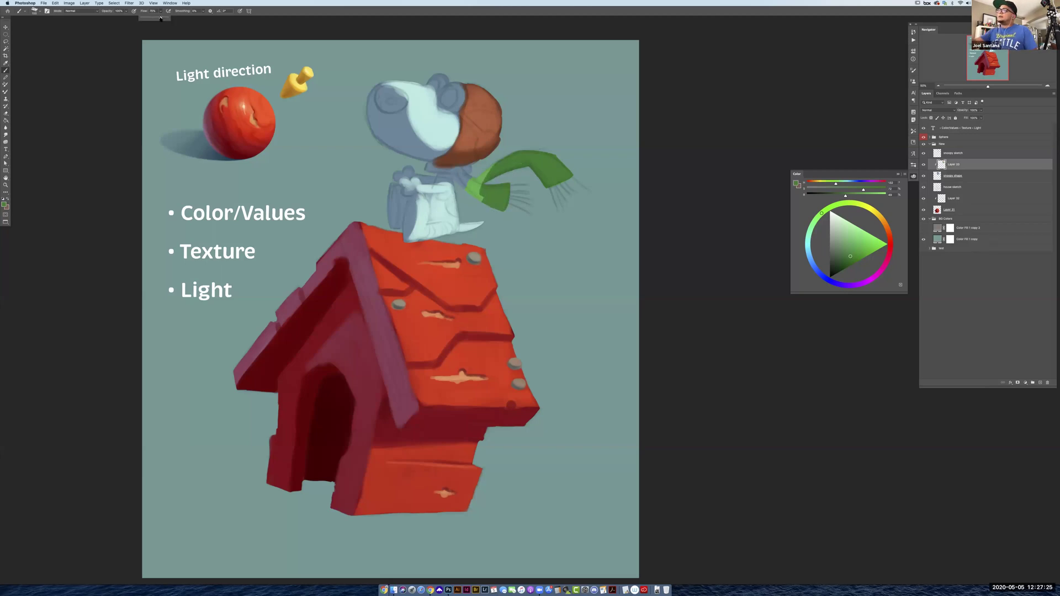
pyautogui.click(340, 10)
pyautogui.moveTo(480, 182)
pyautogui.mouseDown()
pyautogui.moveTo(427, 169)
pyautogui.moveTo(454, 167)
pyautogui.mouseUp()
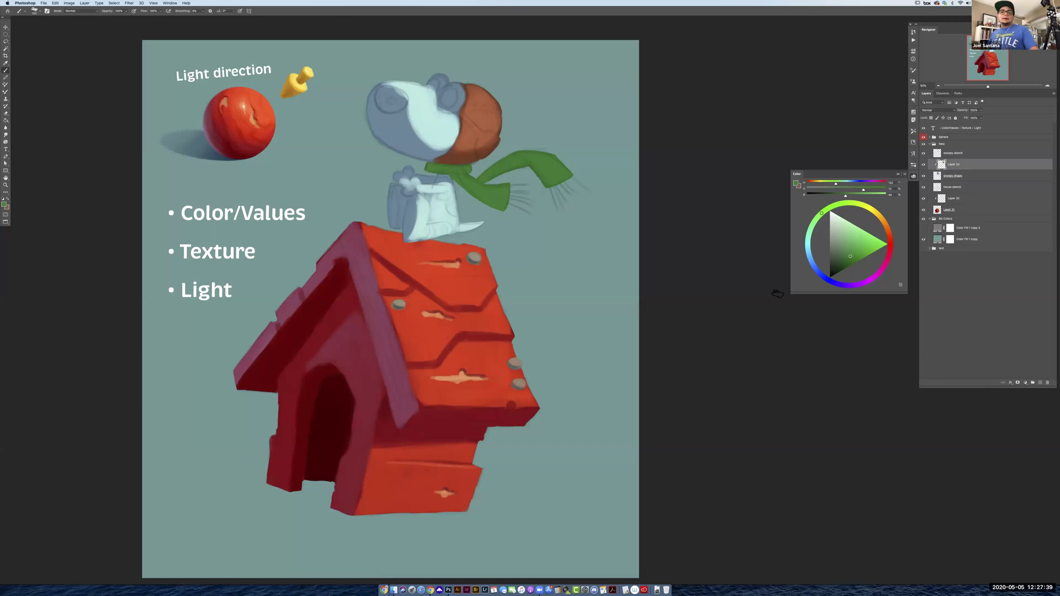
# Sample the pushpin's ochre, mute it slightly, and block in both goggle lenses, undoing the stroke that strays over the face
pyautogui.keyDown('alt'); pyautogui.click(290, 88); pyautogui.keyUp('alt')
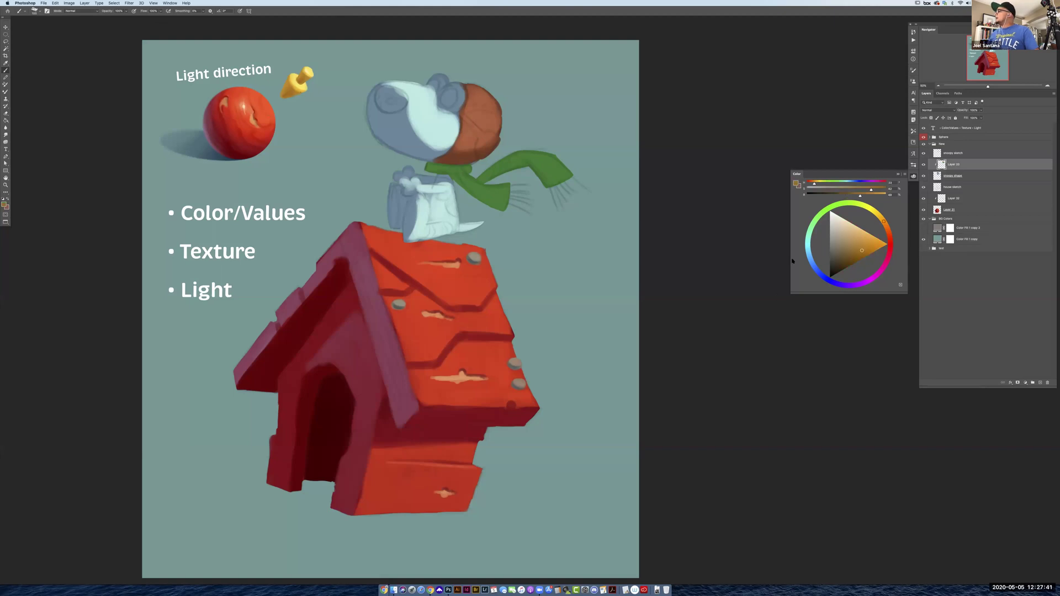
pyautogui.moveTo(446, 96); pyautogui.dragTo(448, 91)
pyautogui.moveTo(866, 246); pyautogui.dragTo(859, 251)
pyautogui.moveTo(446, 99)
pyautogui.mouseDown()
pyautogui.moveTo(444, 111)
pyautogui.moveTo(461, 94)
pyautogui.moveTo(446, 89)
pyautogui.moveTo(450, 99)
pyautogui.moveTo(440, 80)
pyautogui.moveTo(437, 90)
pyautogui.mouseUp()
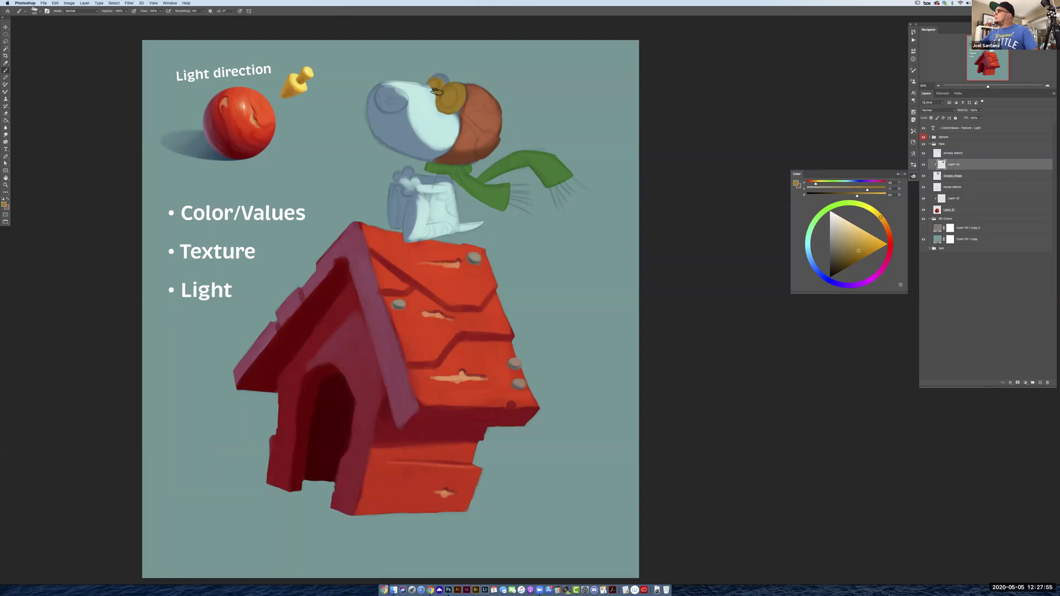
pyautogui.press('super+z')
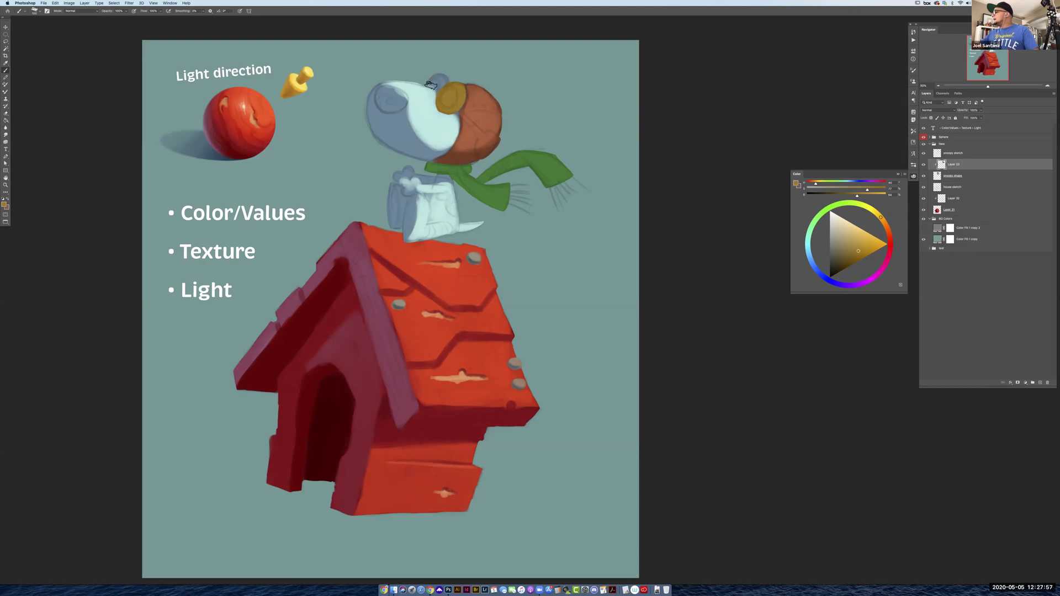
pyautogui.moveTo(432, 83)
pyautogui.mouseDown()
pyautogui.moveTo(445, 78)
pyautogui.moveTo(440, 91)
pyautogui.mouseUp()
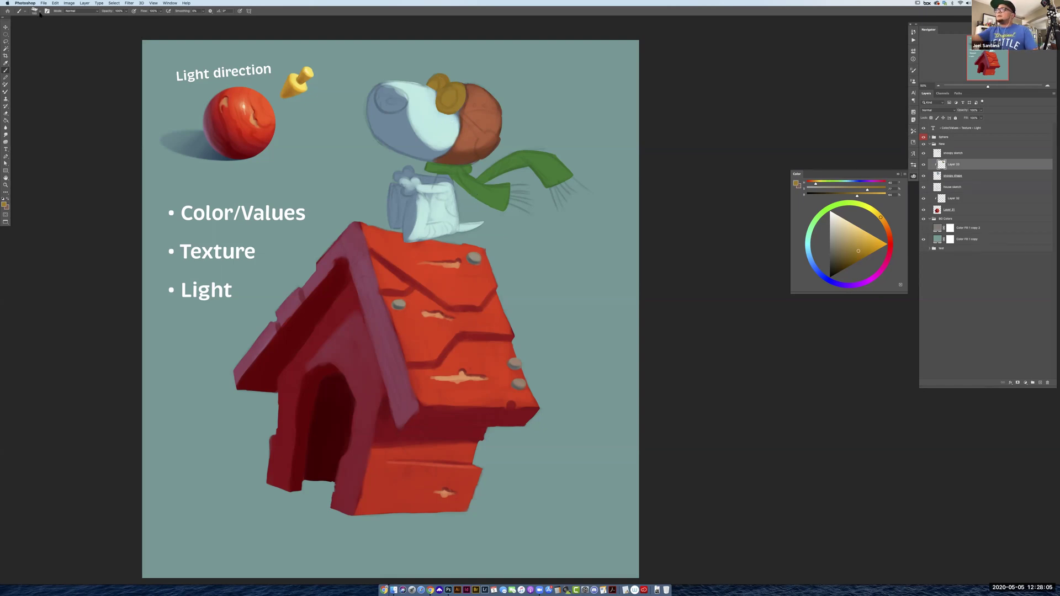
# Switch to a round brush with reduced flow and refine the goggles and lower body with sampled ochre and pale cyan
pyautogui.rightClick(112, 161)
pyautogui.click(110, 158)
pyautogui.click(322, 10)
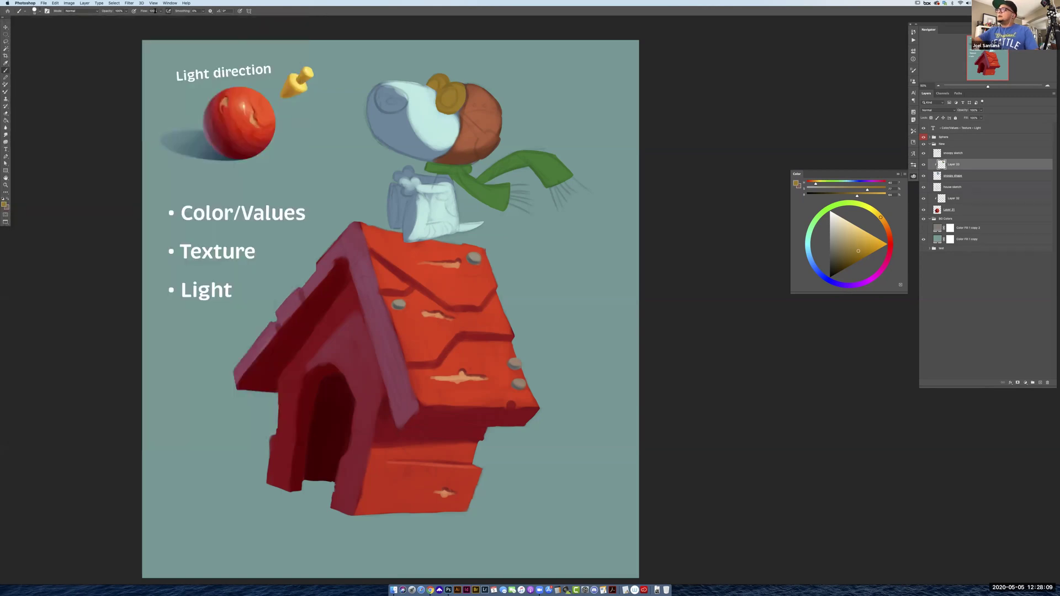
pyautogui.click(160, 11)
pyautogui.moveTo(143, 19); pyautogui.dragTo(144, 18)
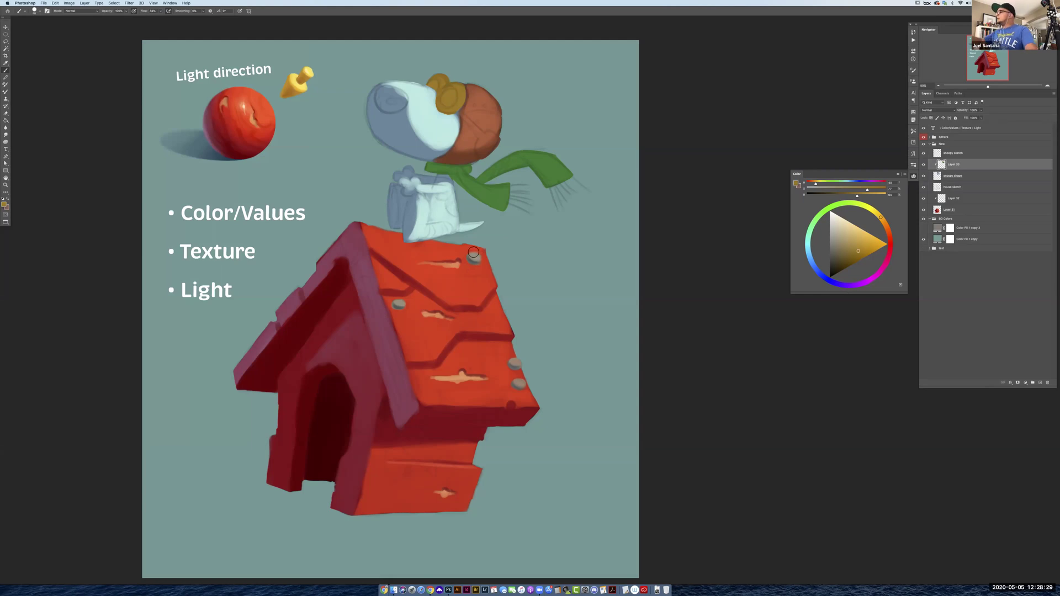
pyautogui.keyDown('alt'); pyautogui.click(434, 120); pyautogui.keyUp('alt')
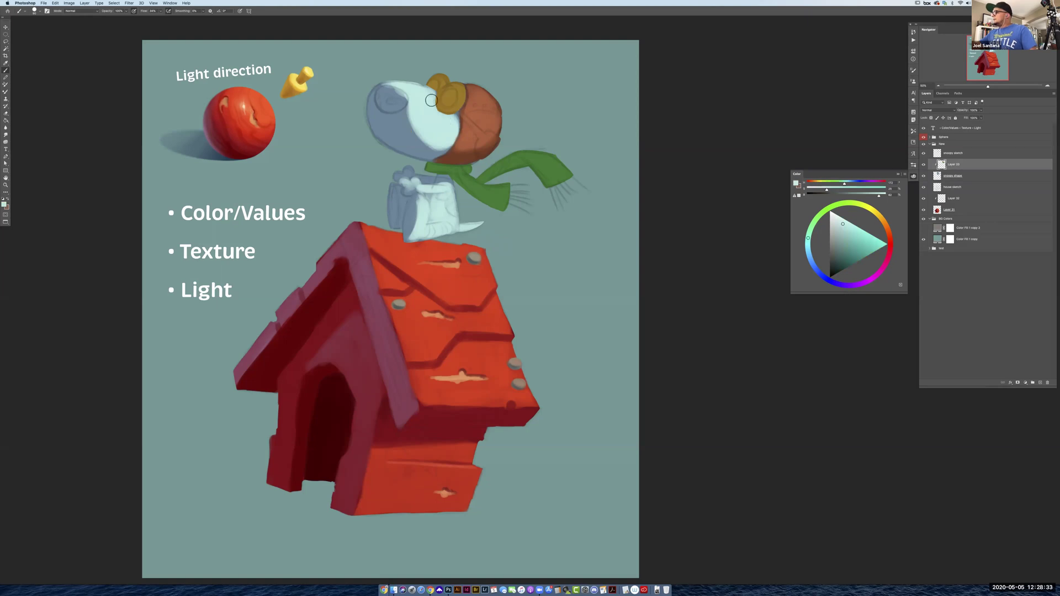
pyautogui.keyDown('alt'); pyautogui.click(447, 98); pyautogui.keyUp('alt')
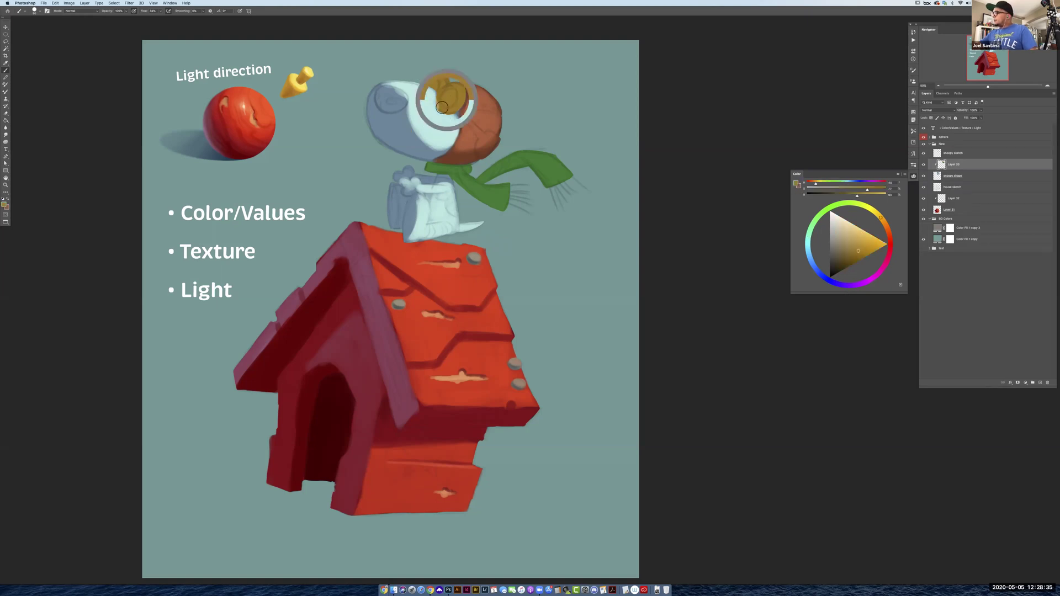
pyautogui.moveTo(442, 96); pyautogui.dragTo(451, 110)
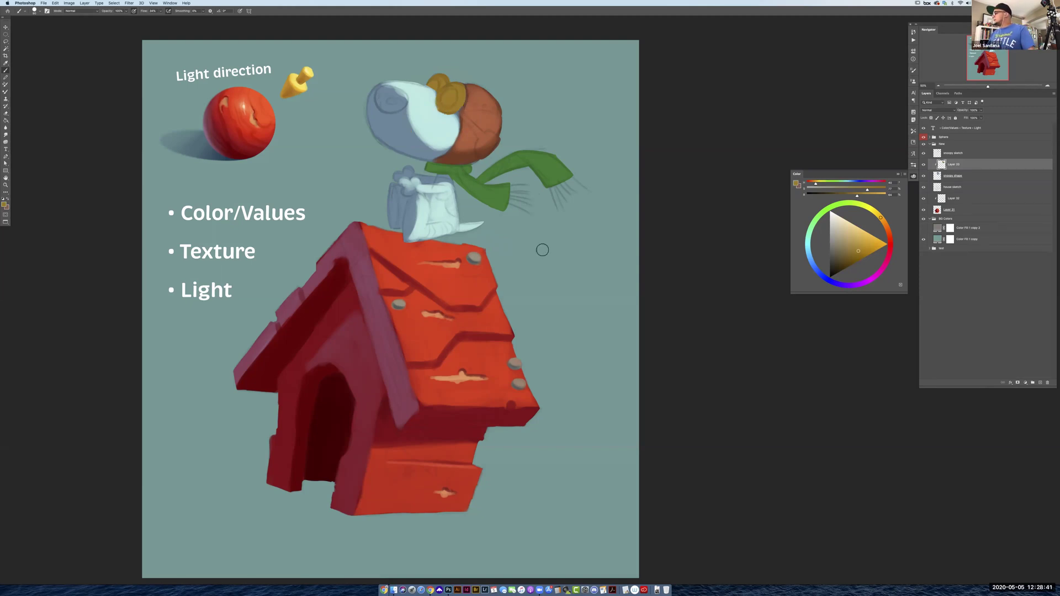
pyautogui.keyDown('alt'); pyautogui.click(421, 216); pyautogui.keyUp('alt')
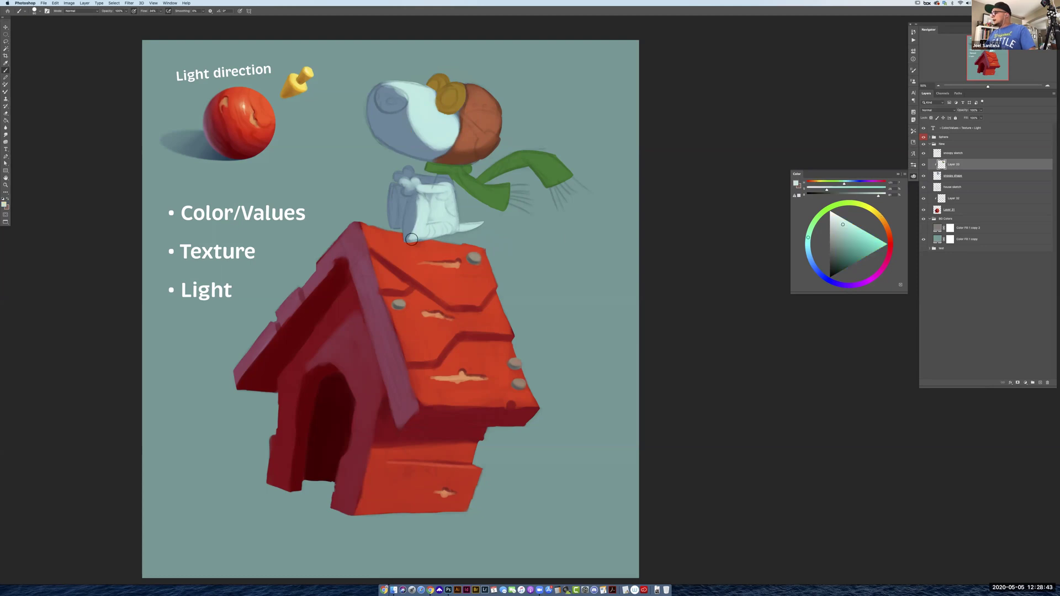
pyautogui.moveTo(422, 228)
pyautogui.mouseDown()
pyautogui.moveTo(413, 239)
pyautogui.moveTo(459, 230)
pyautogui.mouseUp()
# Shade the scarf's folds and neck wrap with sampled dark greens, and touch up the shoulder with sampled grey-blue
pyautogui.keyDown('alt'); pyautogui.click(545, 160); pyautogui.keyUp('alt')
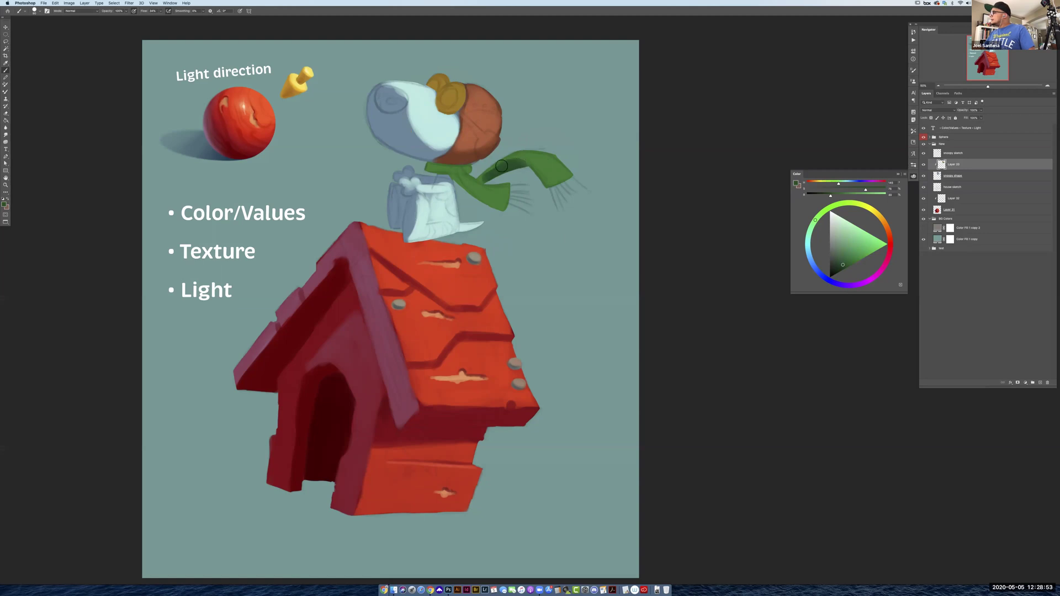
pyautogui.keyDown('alt'); pyautogui.click(516, 162); pyautogui.keyUp('alt')
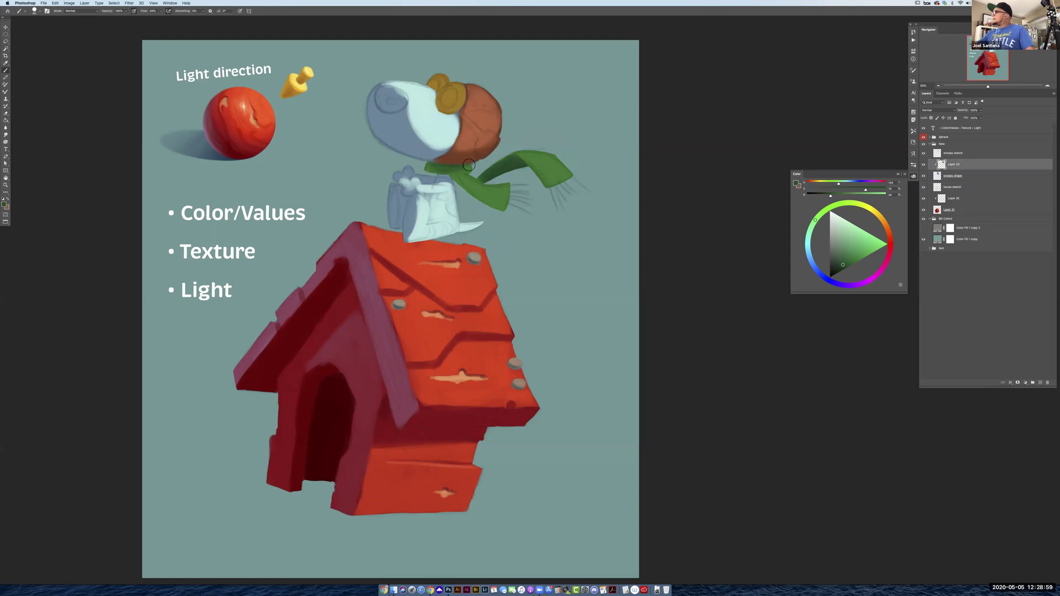
pyautogui.keyDown('alt'); pyautogui.click(427, 166); pyautogui.keyUp('alt')
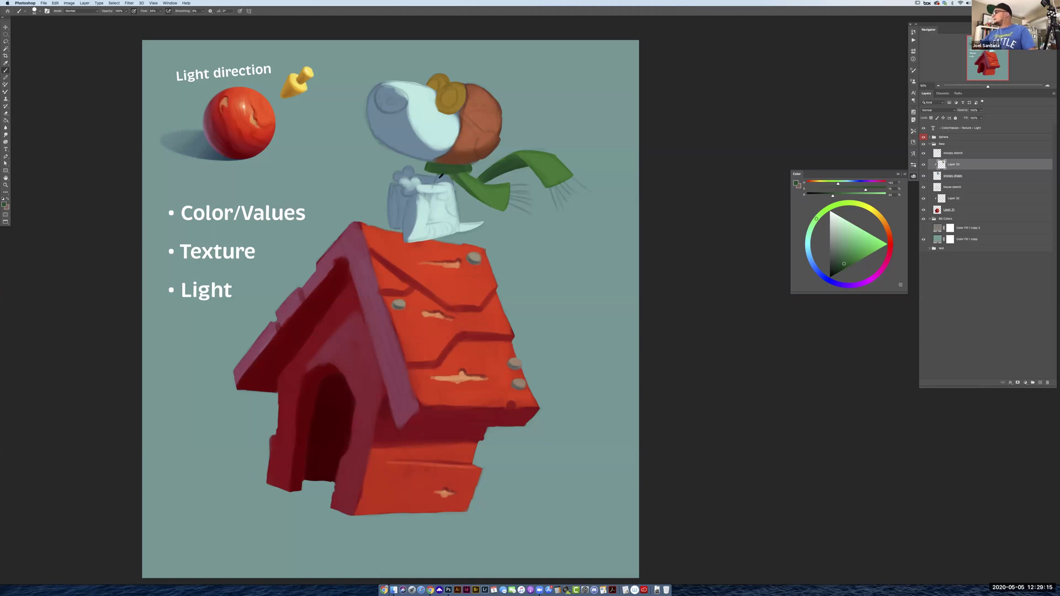
pyautogui.keyDown('alt'); pyautogui.click(455, 195); pyautogui.keyUp('alt')
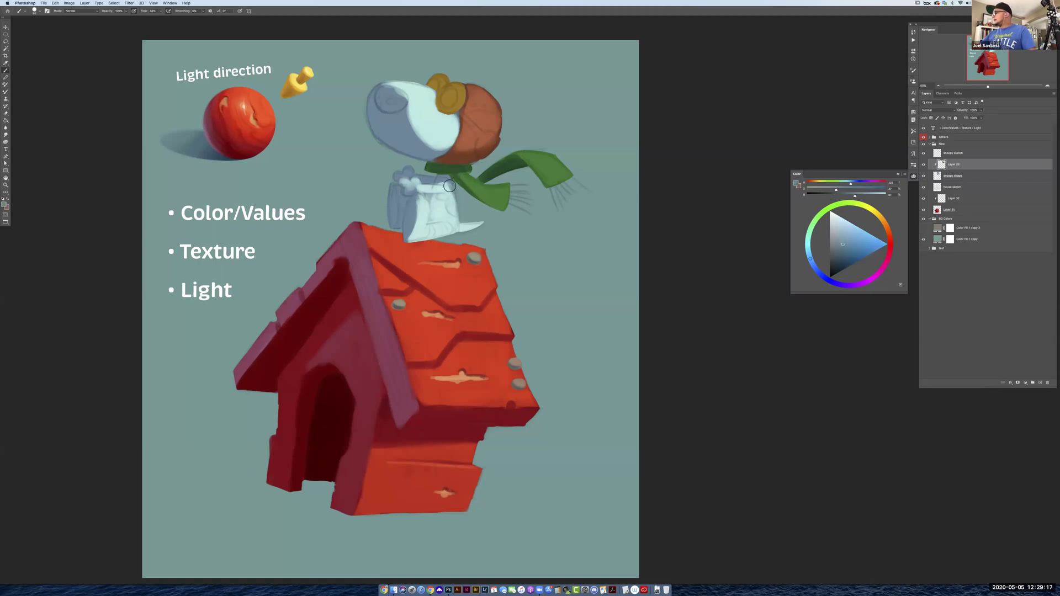
pyautogui.keyDown('alt'); pyautogui.click(450, 180); pyautogui.keyUp('alt')
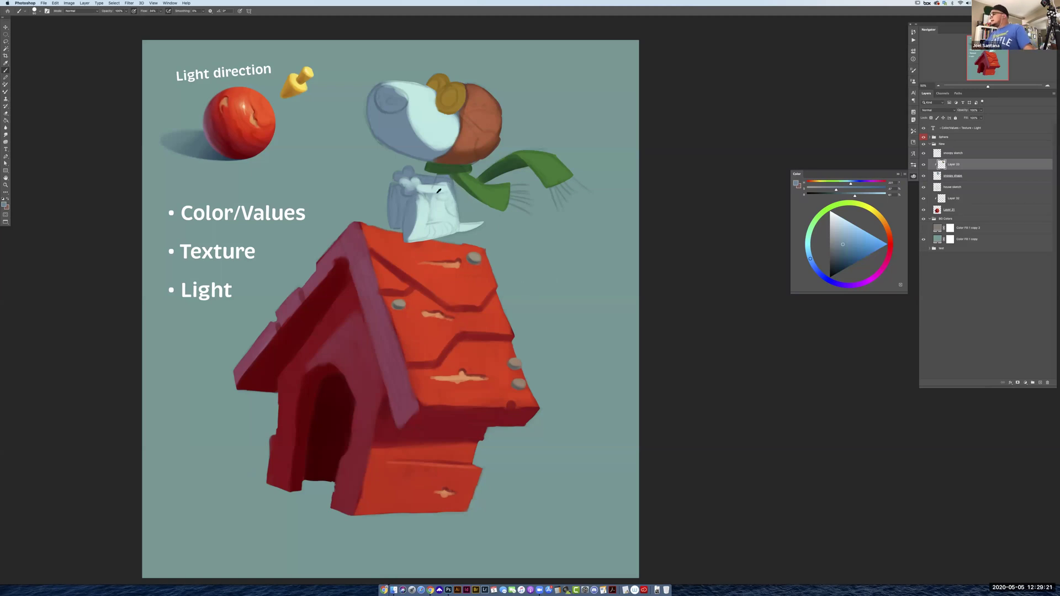
# Mix a near-black blue and paint the dog's nose and the dark spot on its back
pyautogui.keyDown('alt'); pyautogui.click(439, 211); pyautogui.keyUp('alt')
pyautogui.click(836, 265)
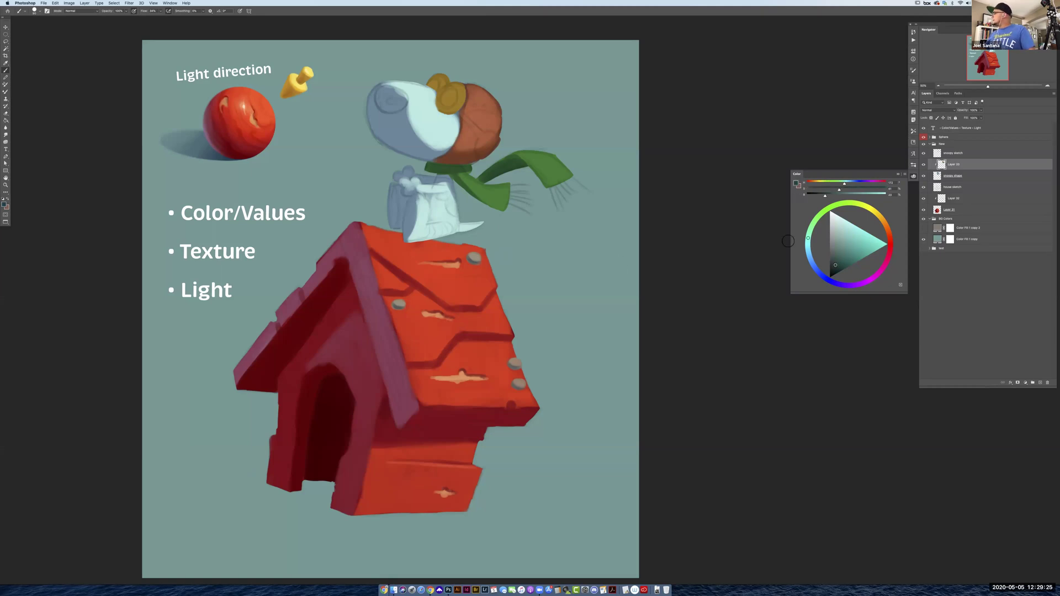
pyautogui.click(807, 254)
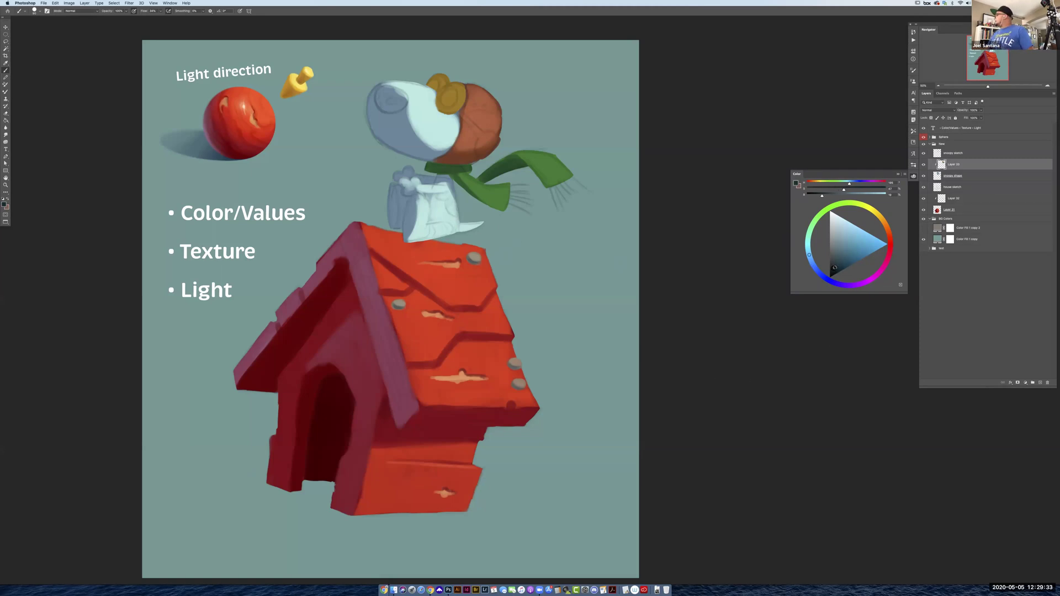
pyautogui.click(837, 269)
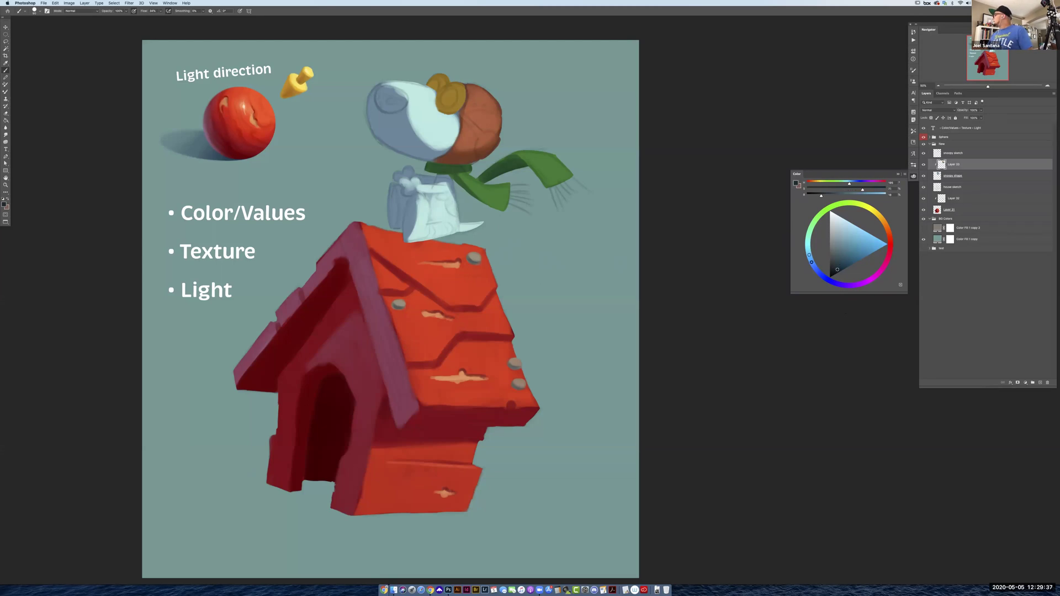
pyautogui.moveTo(809, 254); pyautogui.dragTo(811, 264)
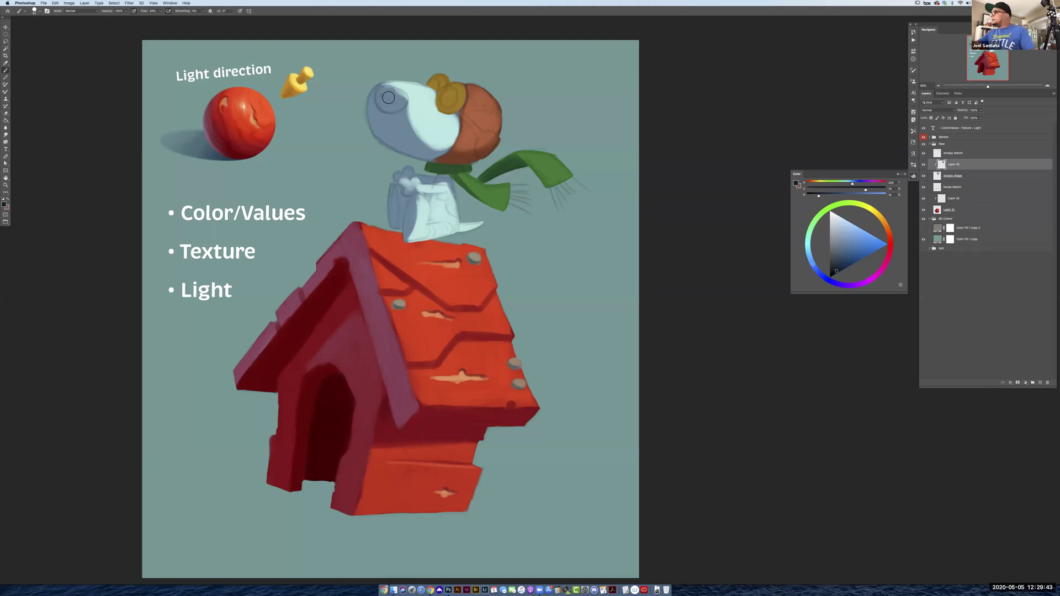
pyautogui.moveTo(382, 100)
pyautogui.mouseDown()
pyautogui.moveTo(404, 101)
pyautogui.moveTo(384, 92)
pyautogui.mouseUp()
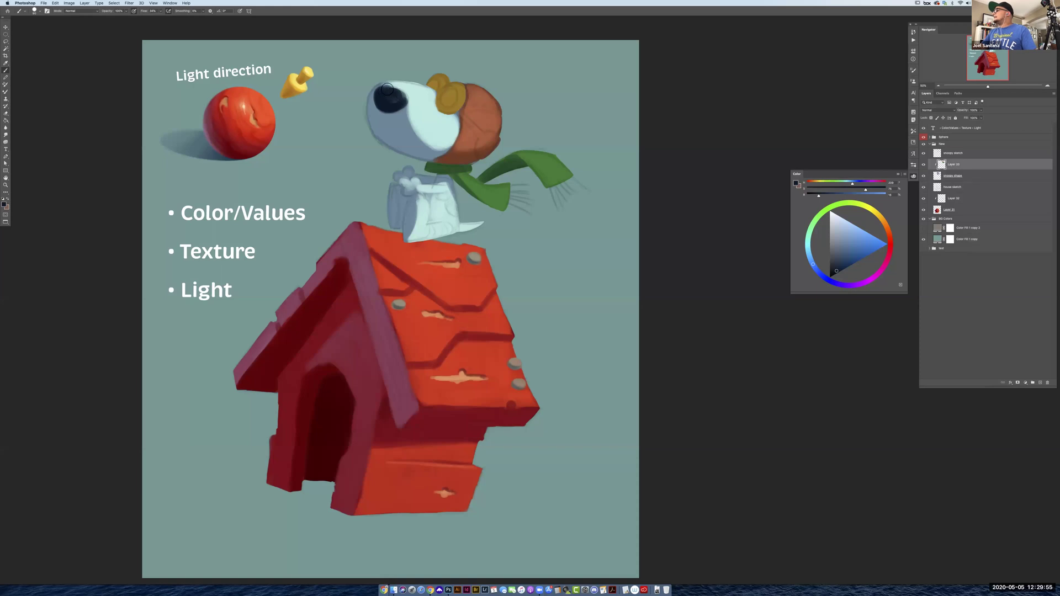
pyautogui.moveTo(389, 92)
pyautogui.mouseDown()
pyautogui.moveTo(404, 101)
pyautogui.moveTo(391, 88)
pyautogui.moveTo(379, 95)
pyautogui.mouseUp()
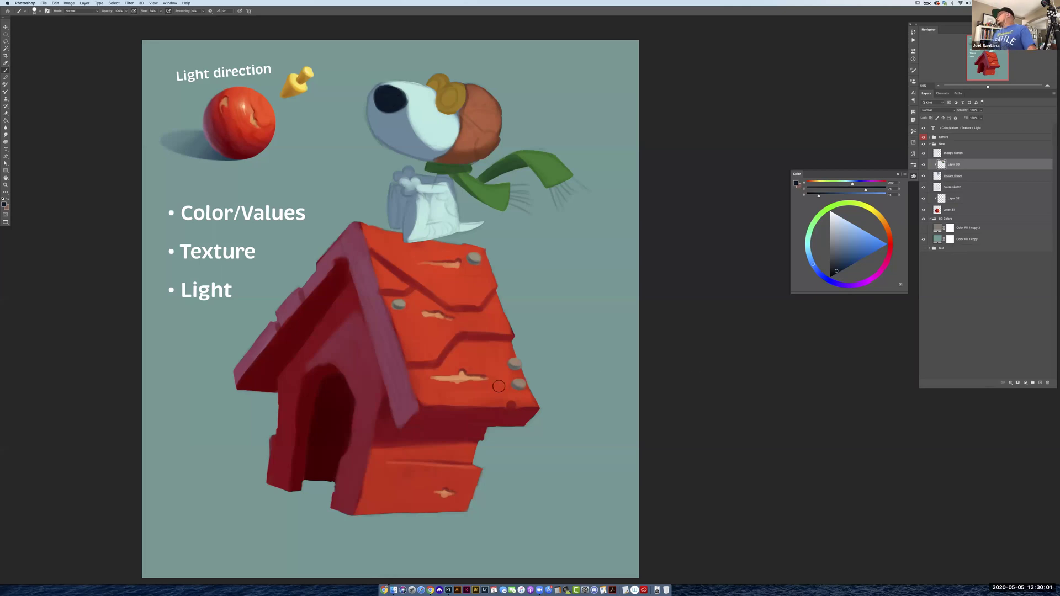
pyautogui.moveTo(455, 196); pyautogui.dragTo(460, 233)
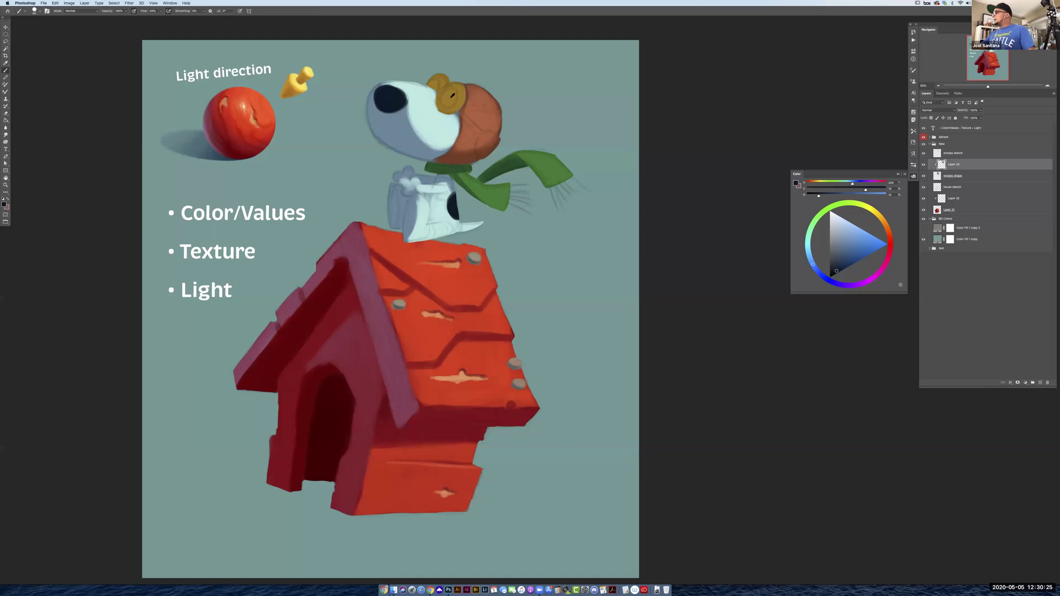
# Choose a pale cyan and paint the glass of both goggle lenses inside the ochre frames
pyautogui.keyDown('alt'); pyautogui.click(451, 96); pyautogui.keyUp('alt')
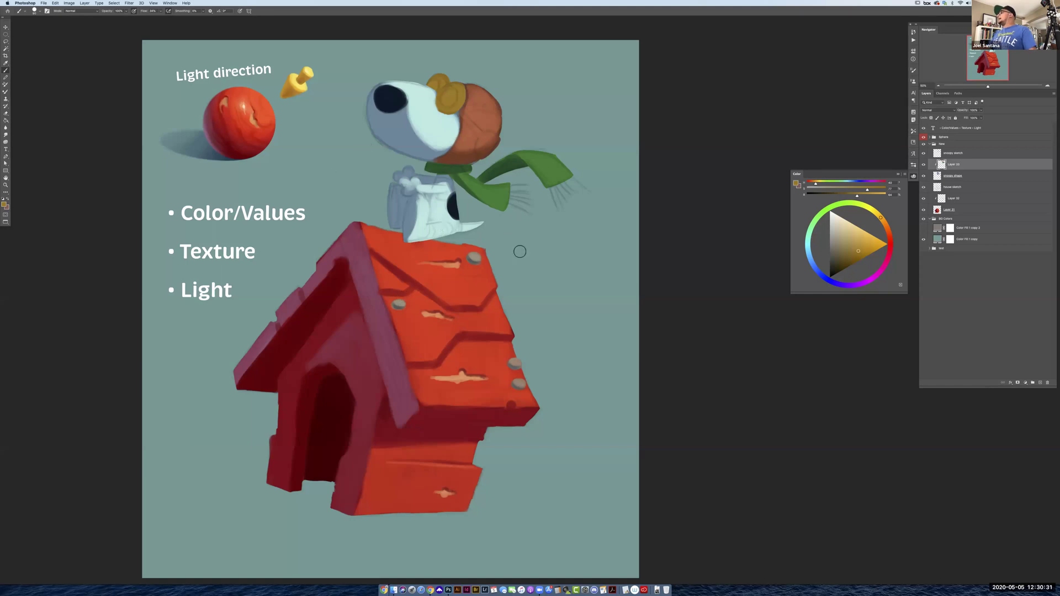
pyautogui.click(808, 247)
pyautogui.click(850, 222)
pyautogui.click(808, 246)
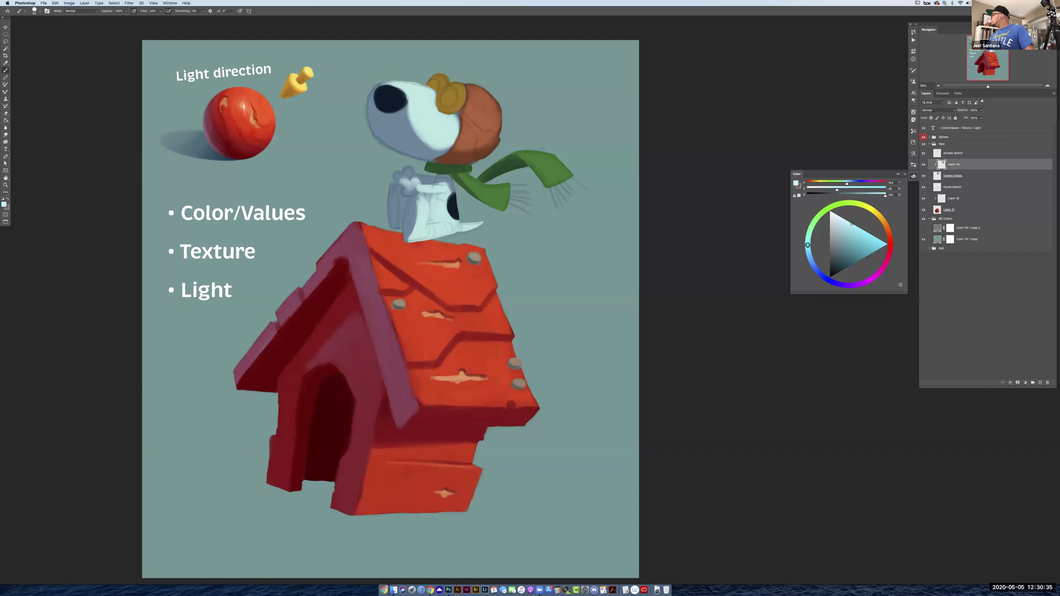
pyautogui.click(855, 226)
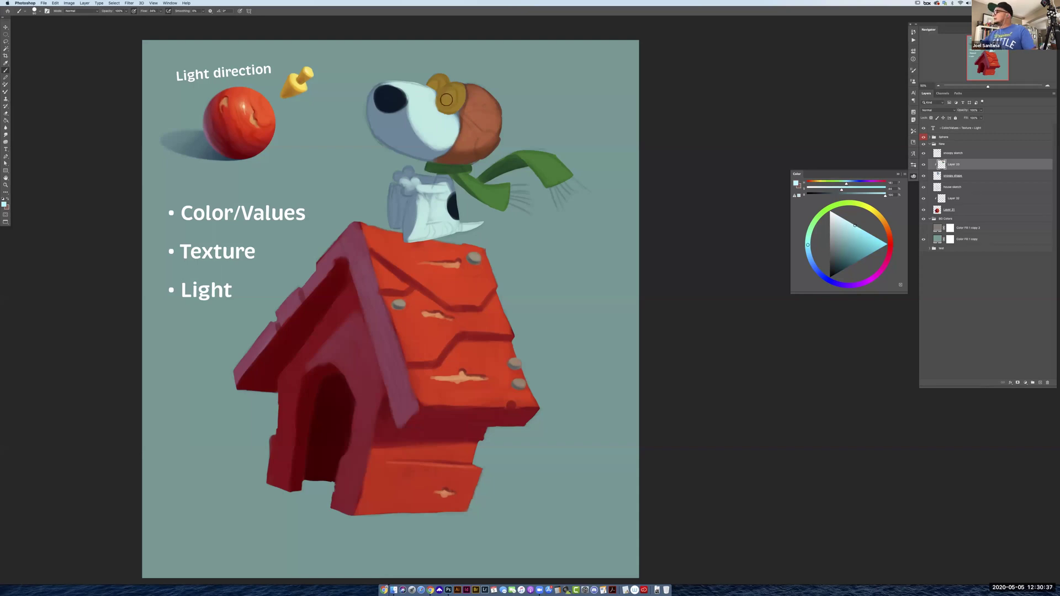
pyautogui.moveTo(448, 98); pyautogui.dragTo(447, 100)
pyautogui.click(434, 83)
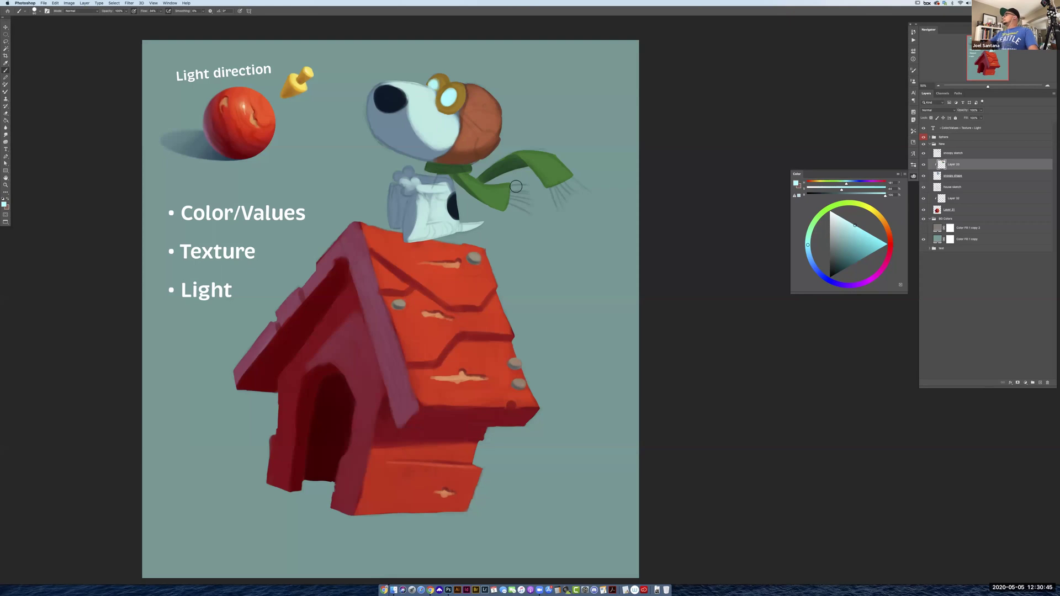
# Choose a medium blue and shade the goggle lenses, blending with sampled lens blues and touching up the ochre frame
pyautogui.click(856, 250)
pyautogui.click(809, 258)
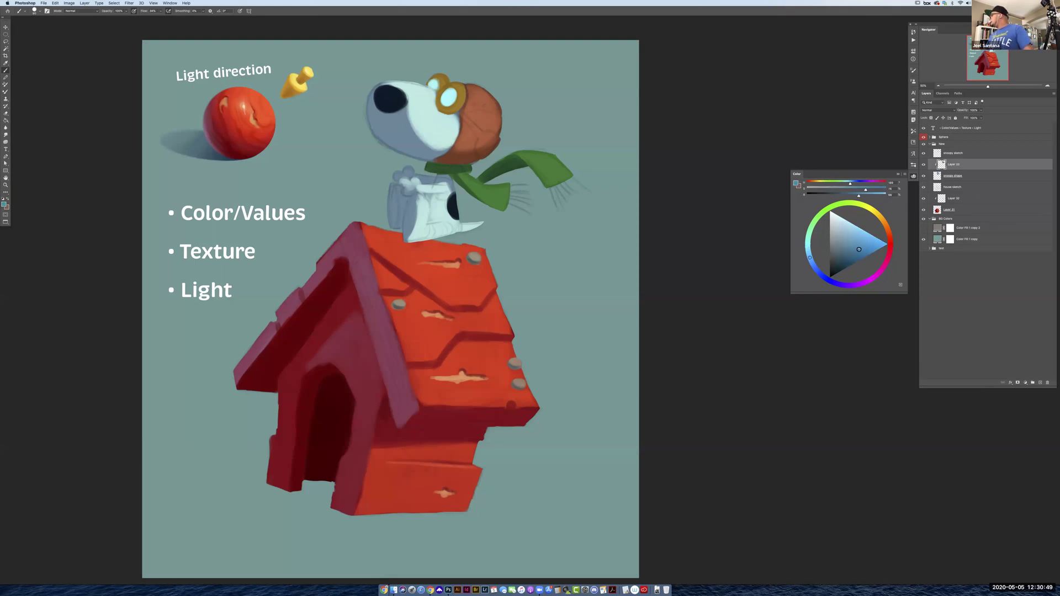
pyautogui.click(860, 250)
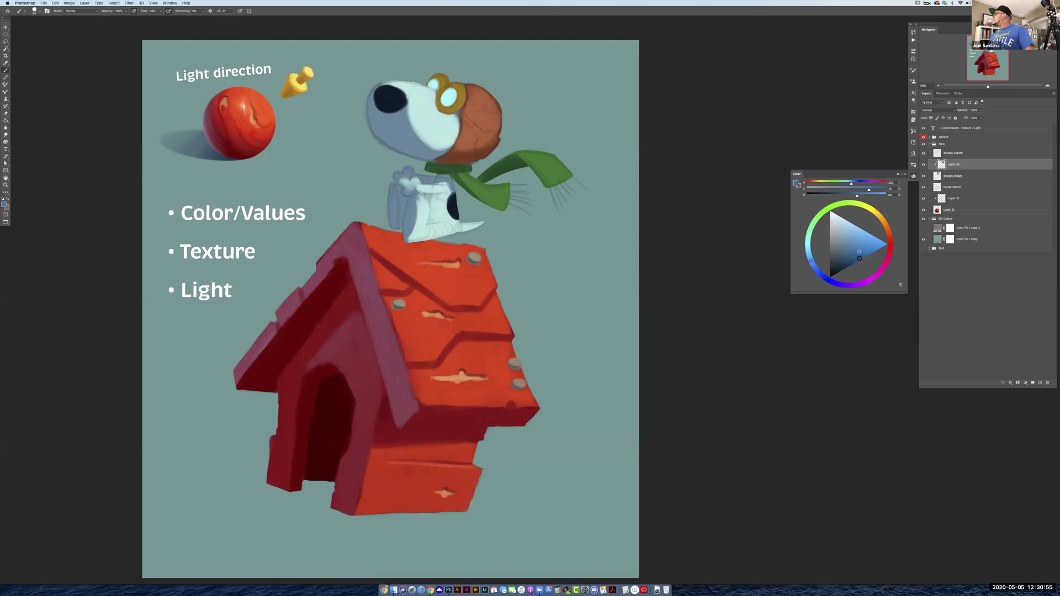
pyautogui.keyDown('alt'); pyautogui.click(447, 93); pyautogui.keyUp('alt')
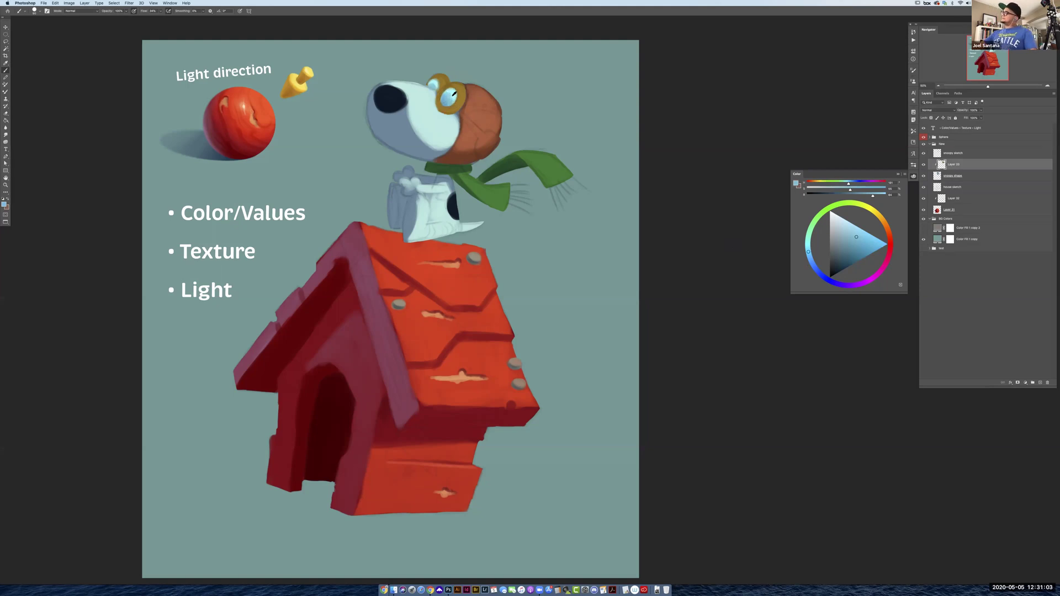
pyautogui.keyDown('alt'); pyautogui.click(454, 94); pyautogui.keyUp('alt')
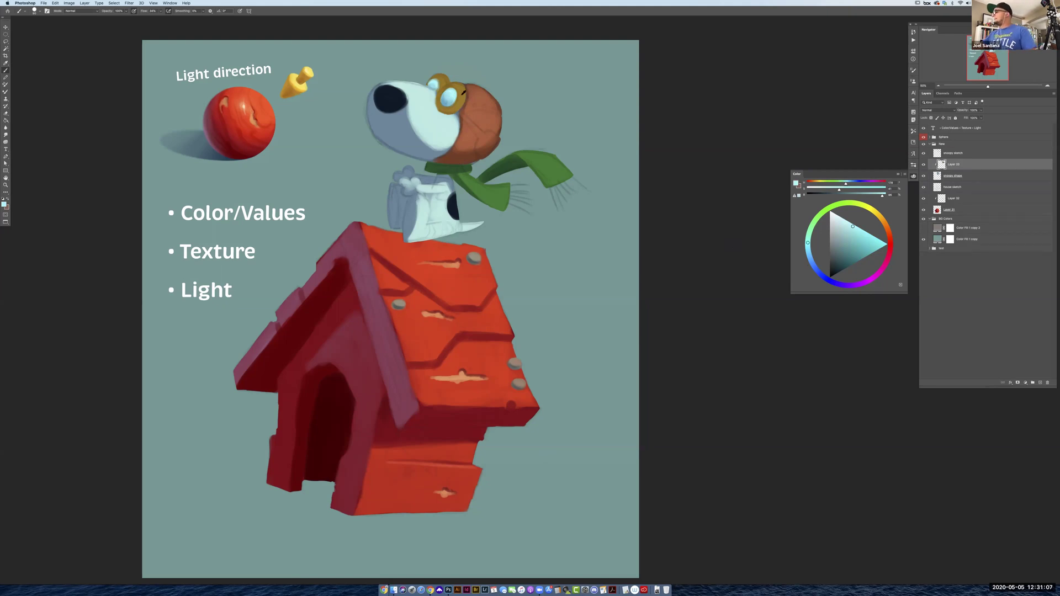
pyautogui.keyDown('alt'); pyautogui.click(459, 133); pyautogui.keyUp('alt')
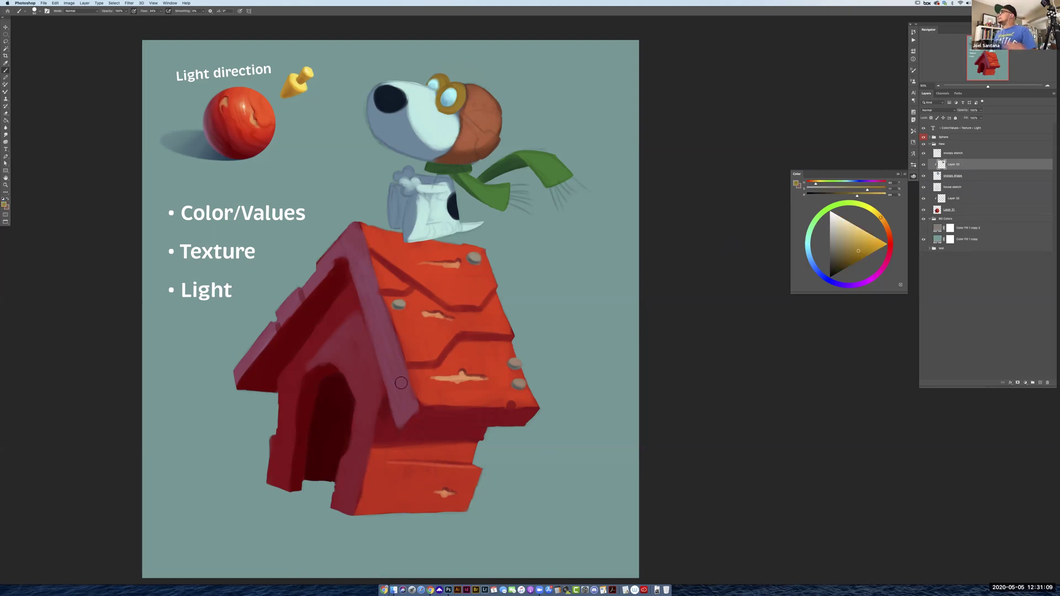
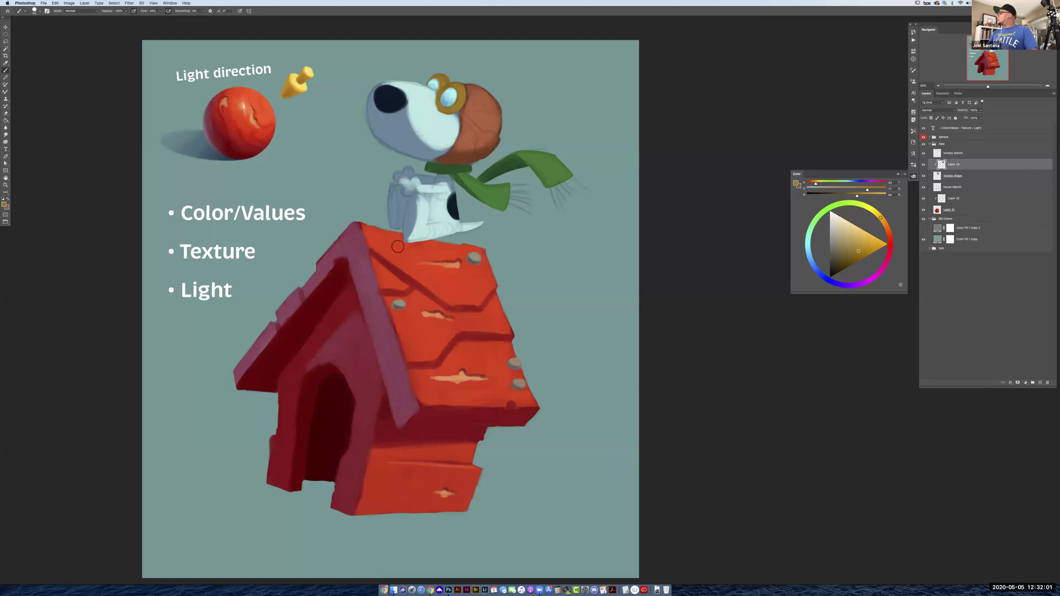
# Try a pale pink rim light along the sphere's shadow edge on a new layer, and delete that layer
pyautogui.click(946, 136)
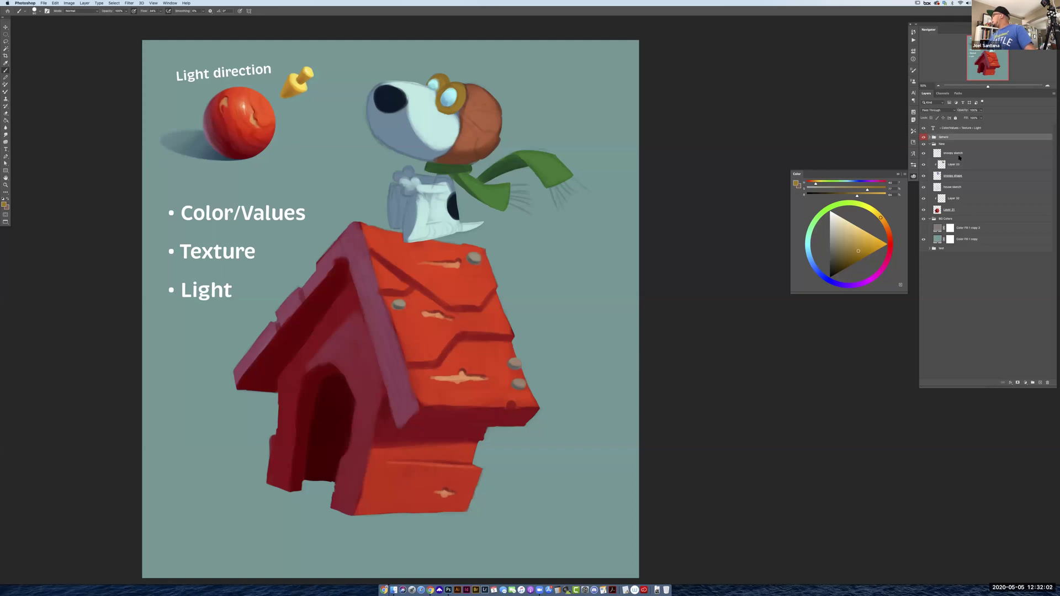
pyautogui.click(1040, 383)
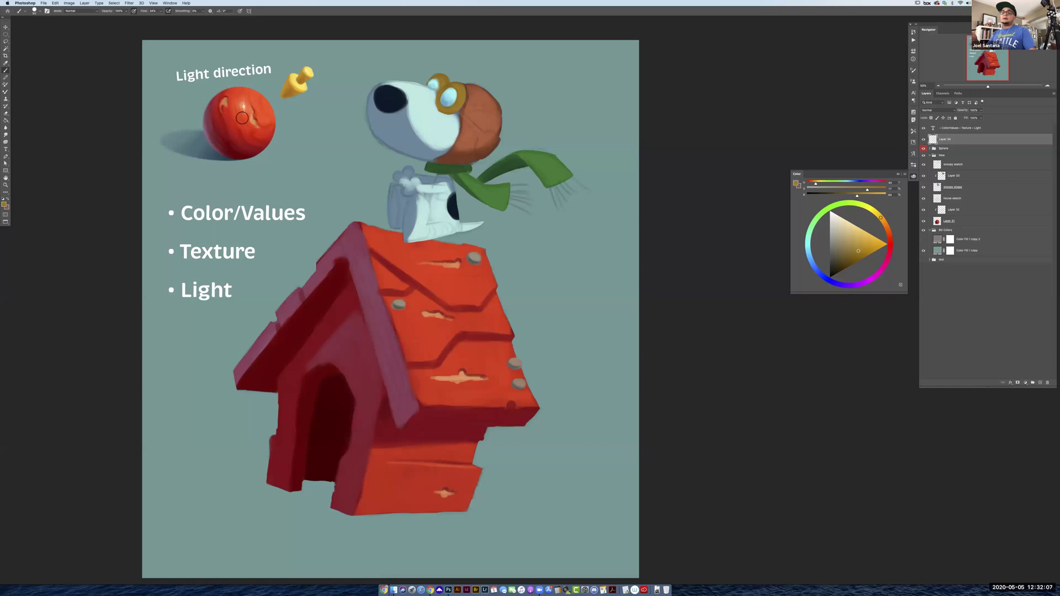
pyautogui.keyDown('alt'); pyautogui.click(207, 136); pyautogui.keyUp('alt')
pyautogui.click(846, 227)
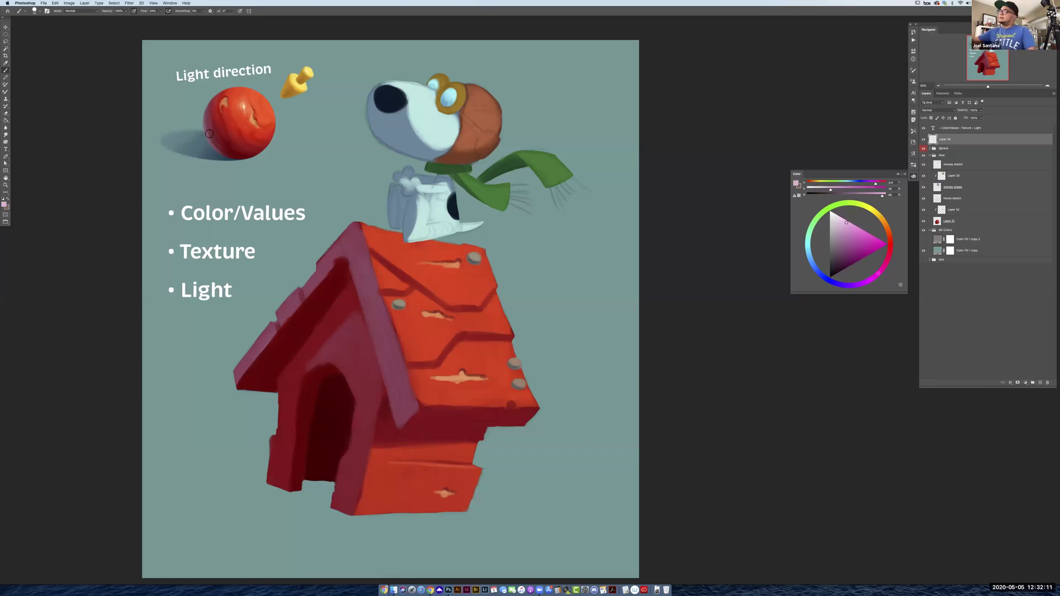
pyautogui.moveTo(218, 152)
pyautogui.mouseDown()
pyautogui.moveTo(203, 122)
pyautogui.moveTo(219, 151)
pyautogui.mouseUp()
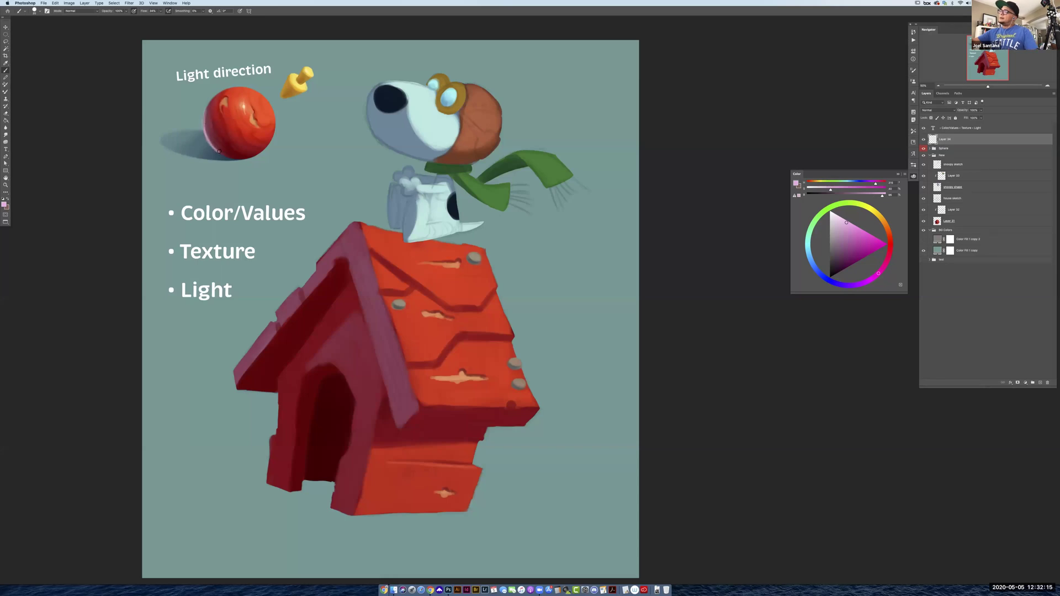
pyautogui.moveTo(208, 103)
pyautogui.mouseDown()
pyautogui.moveTo(215, 98)
pyautogui.moveTo(206, 118)
pyautogui.mouseUp()
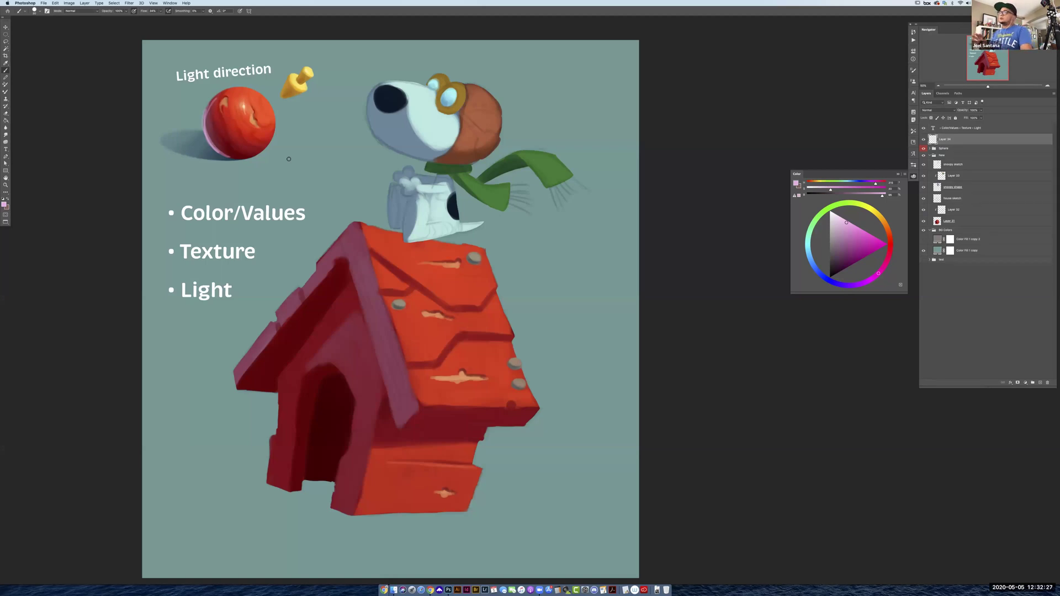
pyautogui.press('Delete')
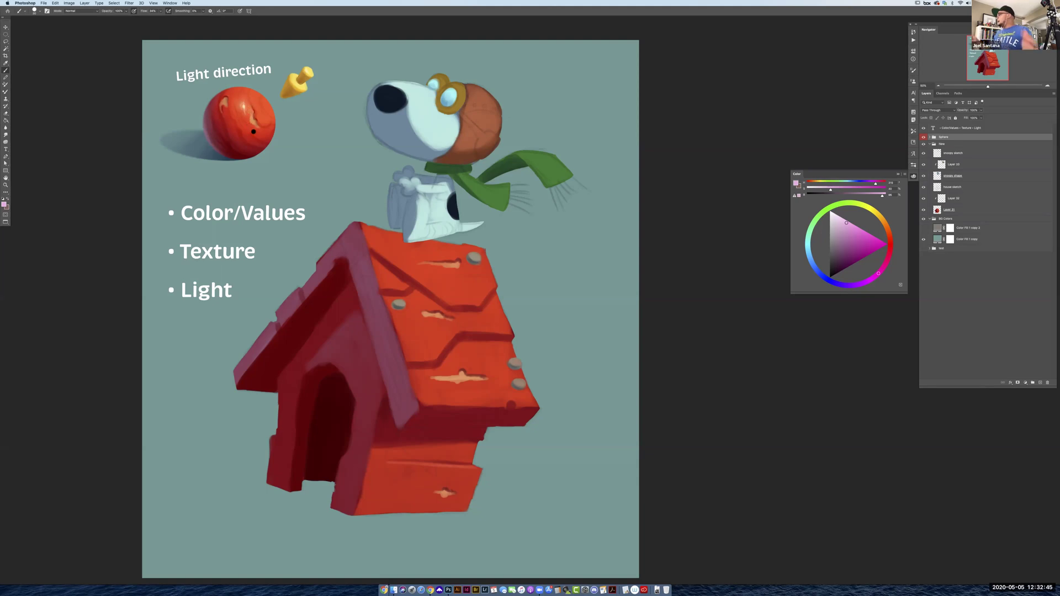
# Return to the clipped dog paint layer and highlight the goggle frames with a brighter yellow, blending with sampled ochre
pyautogui.click(954, 169)
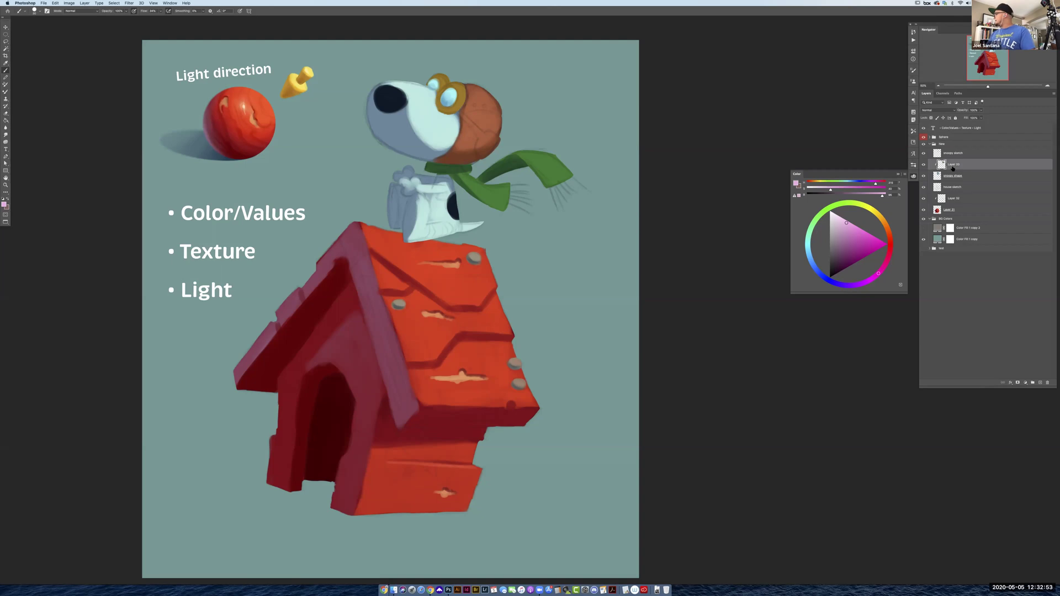
pyautogui.click(923, 165)
pyautogui.click(923, 165)
pyautogui.click(881, 217)
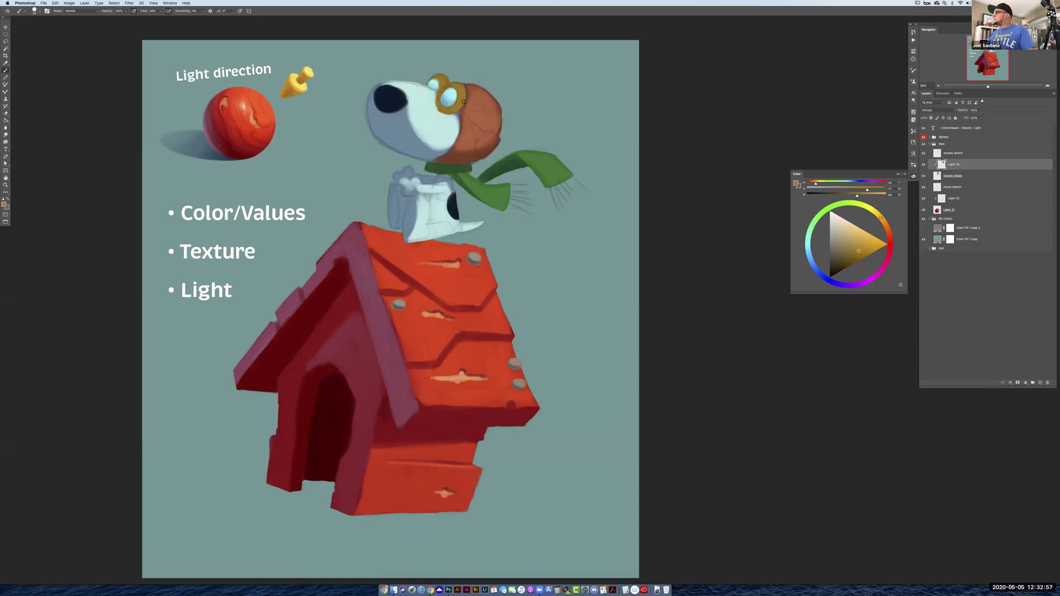
pyautogui.click(871, 233)
pyautogui.moveTo(881, 217); pyautogui.dragTo(878, 213)
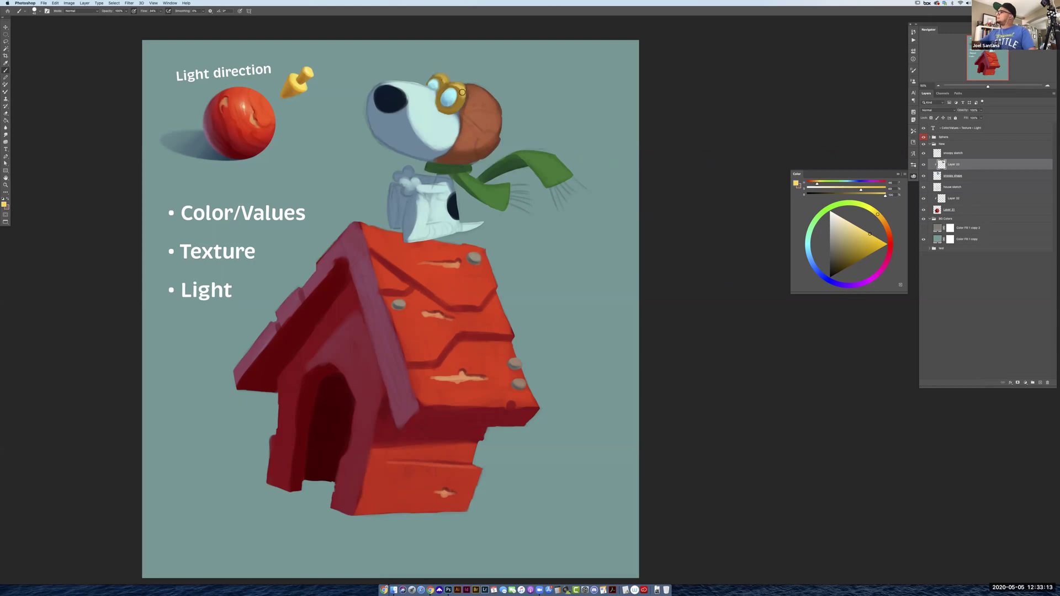
pyautogui.keyDown('alt'); pyautogui.click(461, 97); pyautogui.keyUp('alt')
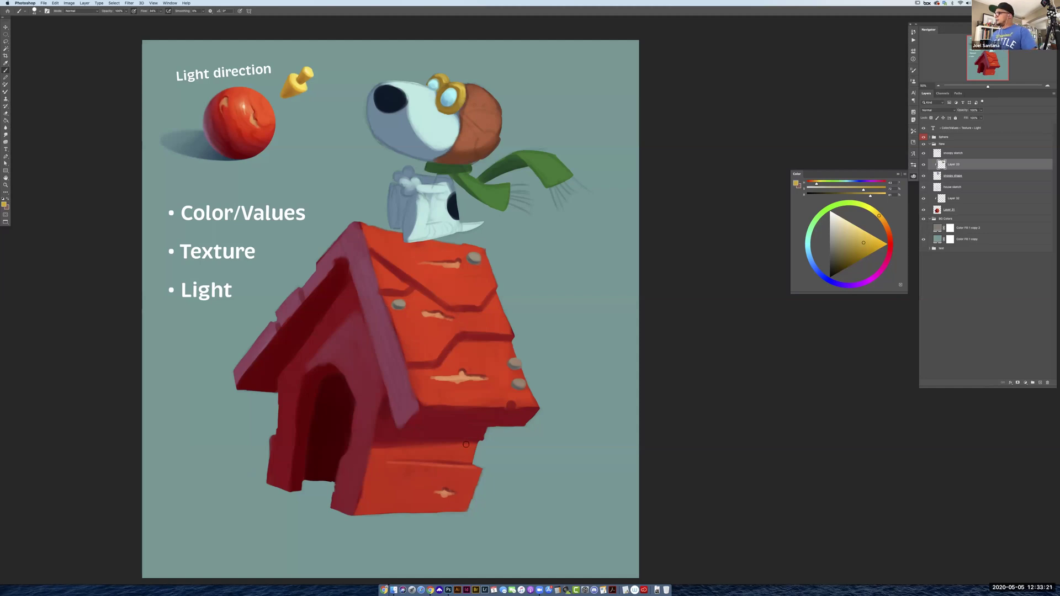
# Sample the muzzle's grey-blue shadow, choose a lighter blue, and paint reflected light along the muzzle's lower edge
pyautogui.keyDown('alt'); pyautogui.click(381, 127); pyautogui.keyUp('alt')
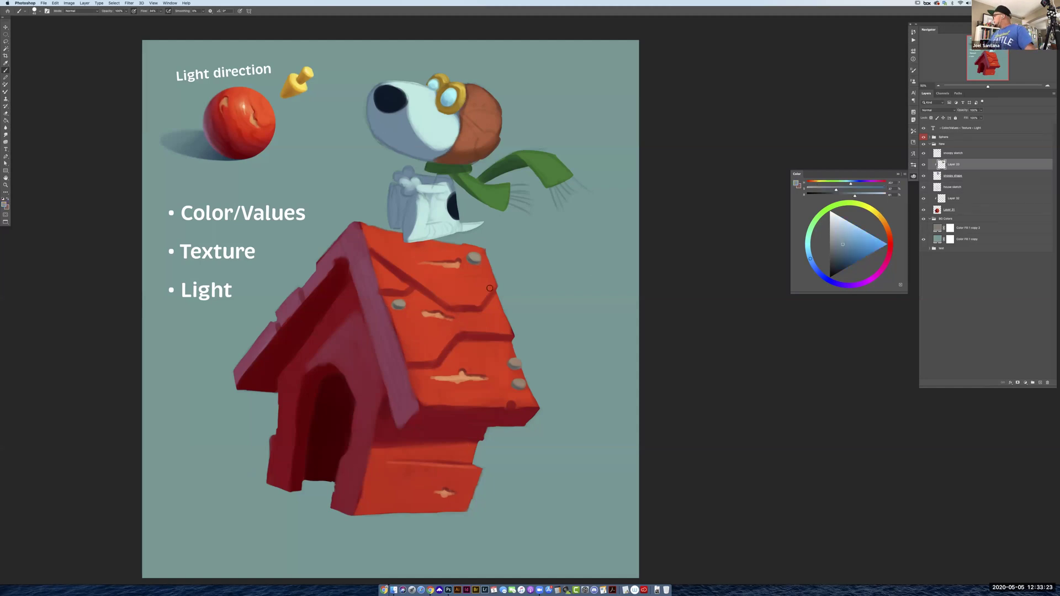
pyautogui.click(850, 238)
pyautogui.click(853, 234)
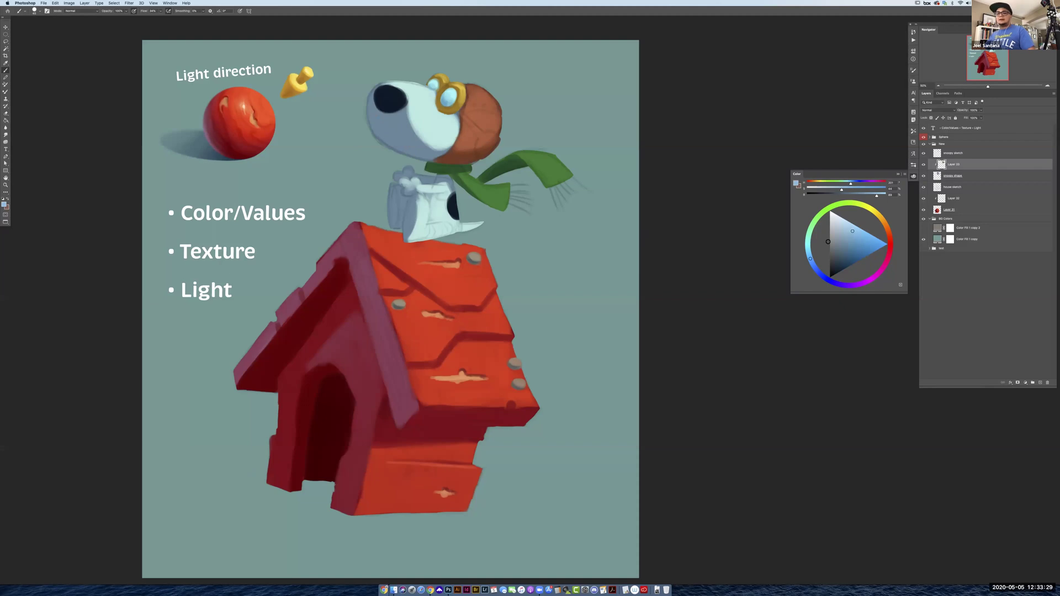
pyautogui.keyDown('alt'); pyautogui.click(382, 136); pyautogui.keyUp('alt')
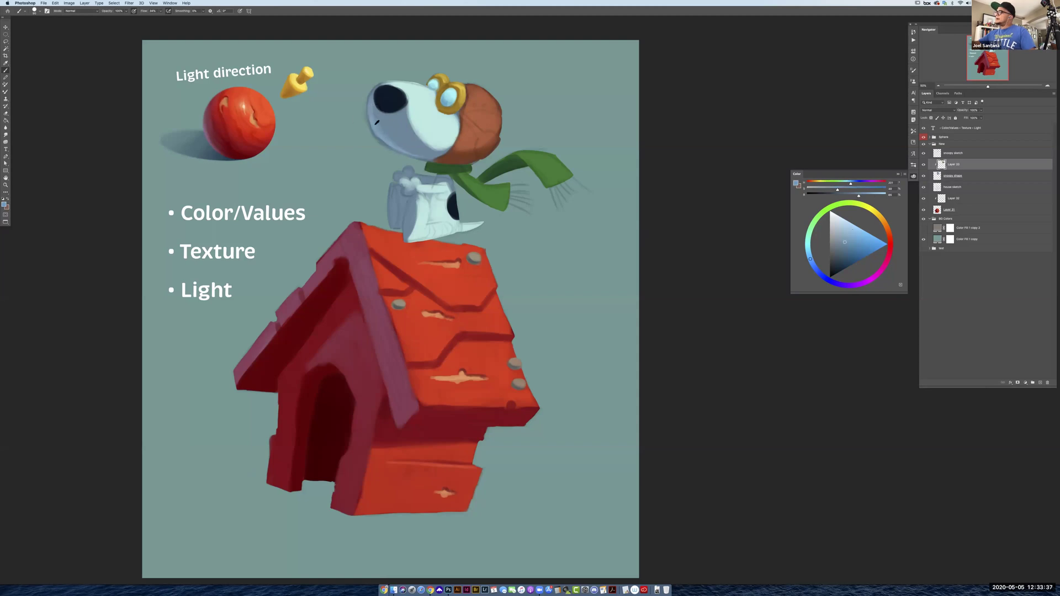
pyautogui.keyDown('alt'); pyautogui.click(390, 141); pyautogui.keyUp('alt')
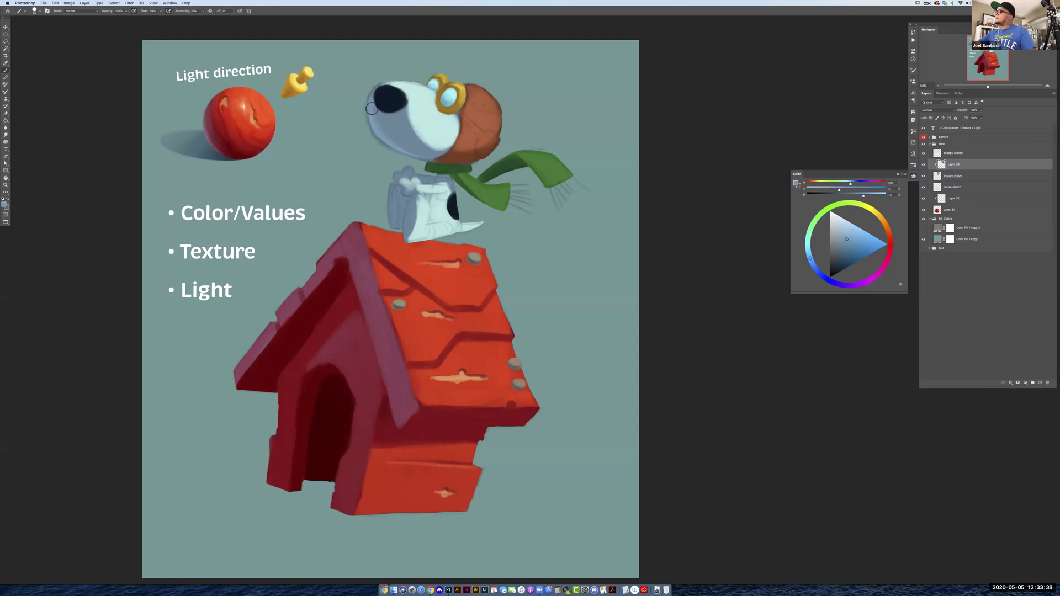
# Blend the muzzle's reflected light into its shadow with sampled grey-blues, and brighten the lower edge with a lighter blue
pyautogui.keyDown('alt'); pyautogui.click(409, 149); pyautogui.keyUp('alt')
pyautogui.keyDown('alt'); pyautogui.click(388, 133); pyautogui.keyUp('alt')
pyautogui.moveTo(388, 133); pyautogui.dragTo(384, 122)
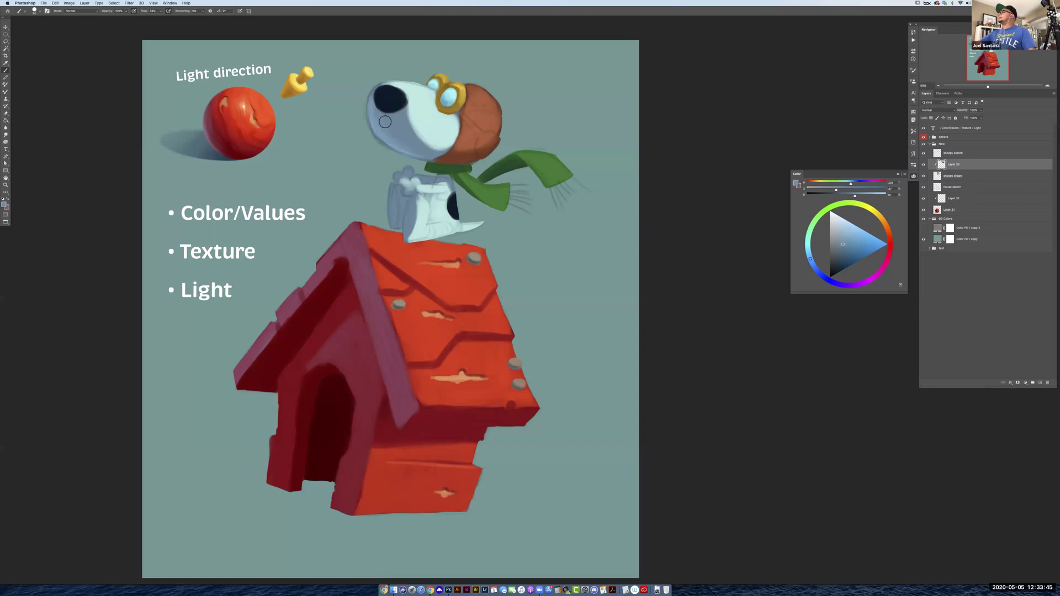
pyautogui.keyDown('alt'); pyautogui.click(388, 134); pyautogui.keyUp('alt')
pyautogui.moveTo(377, 116); pyautogui.dragTo(373, 120)
pyautogui.keyDown('alt'); pyautogui.click(390, 128); pyautogui.keyUp('alt')
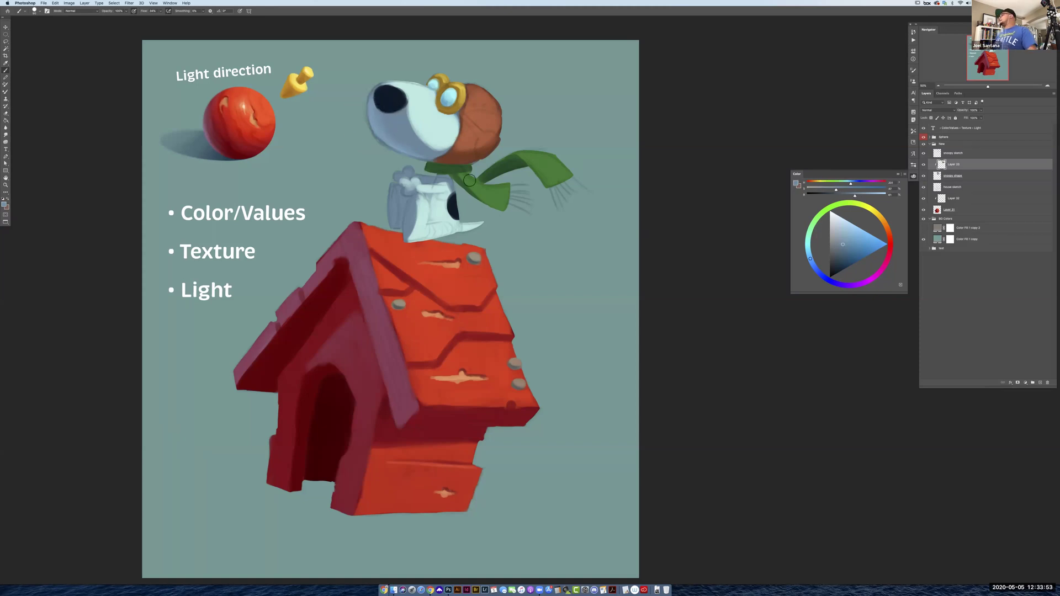
pyautogui.keyDown('alt'); pyautogui.click(371, 118); pyautogui.keyUp('alt')
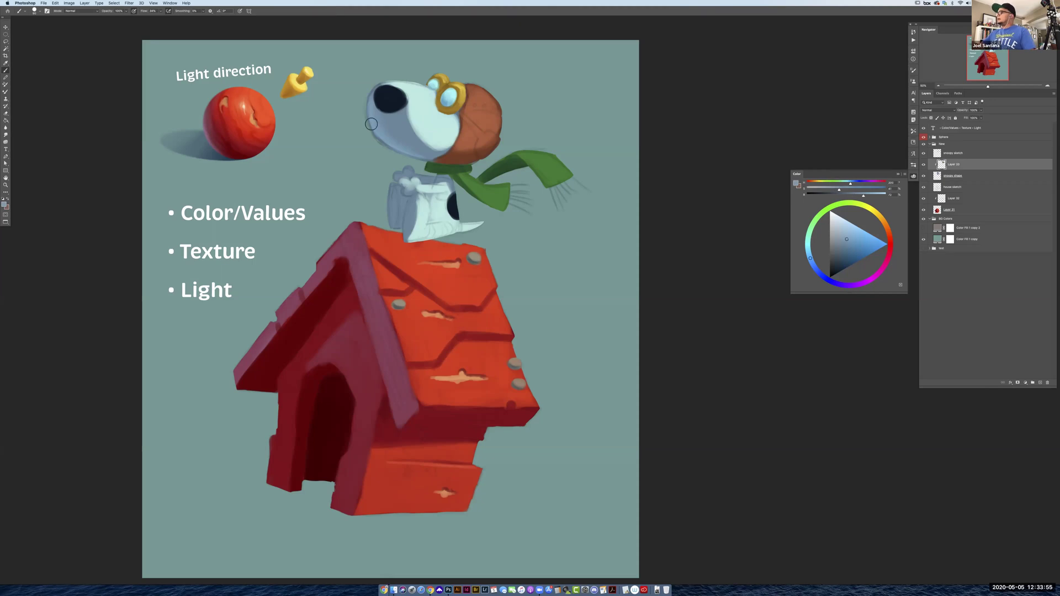
pyautogui.click(853, 234)
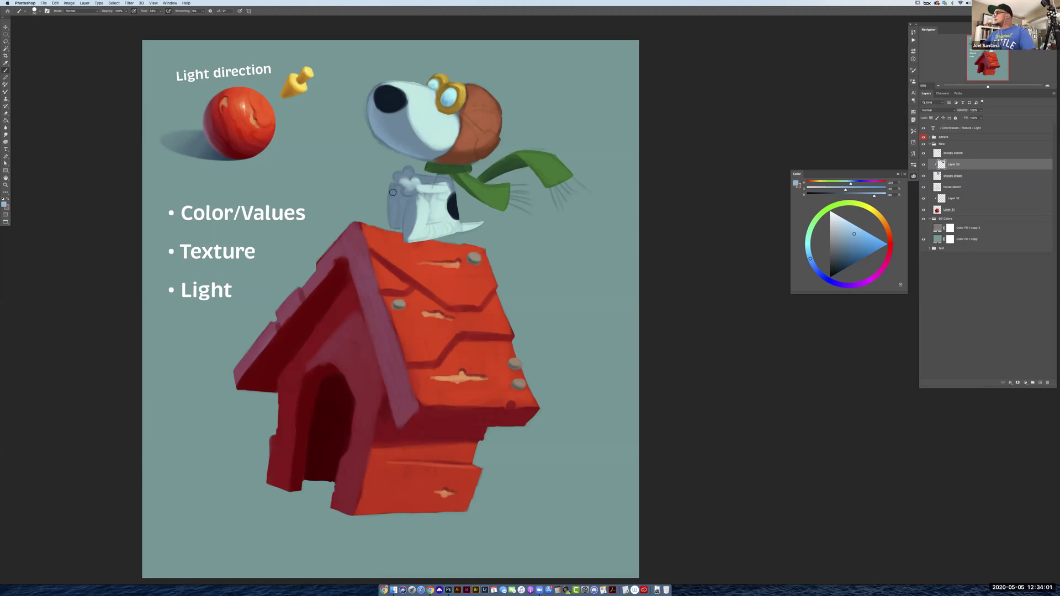
# Sample a grey-blue from the dog's body shadow, lower the opacity of the dog's sketch layer, and return to the clipped dog paint layer
pyautogui.keyDown('alt'); pyautogui.click(394, 217); pyautogui.keyUp('alt')
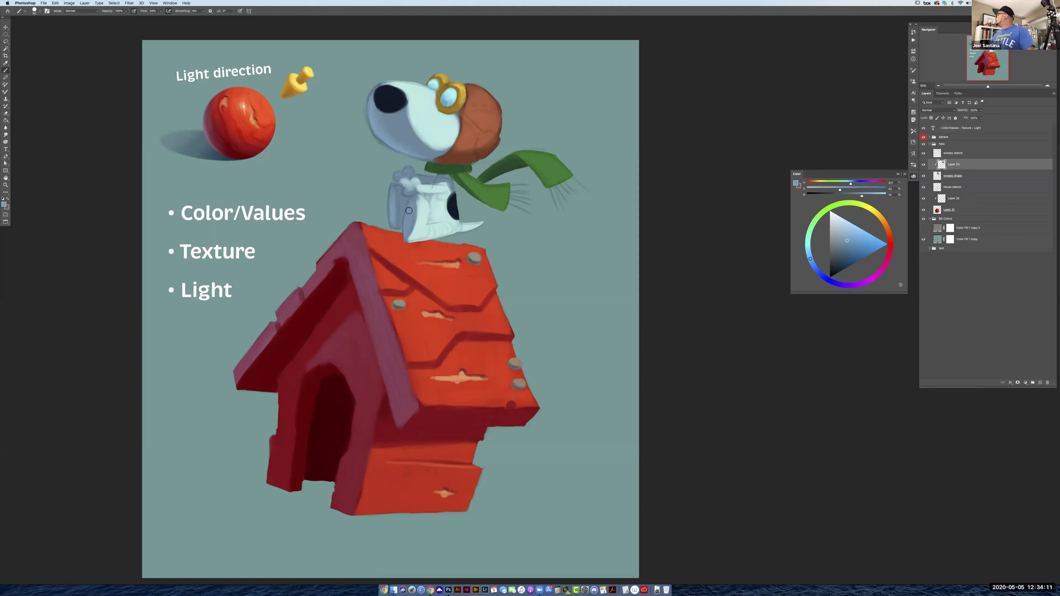
pyautogui.click(951, 154)
pyautogui.click(981, 111)
pyautogui.moveTo(980, 118); pyautogui.dragTo(978, 118)
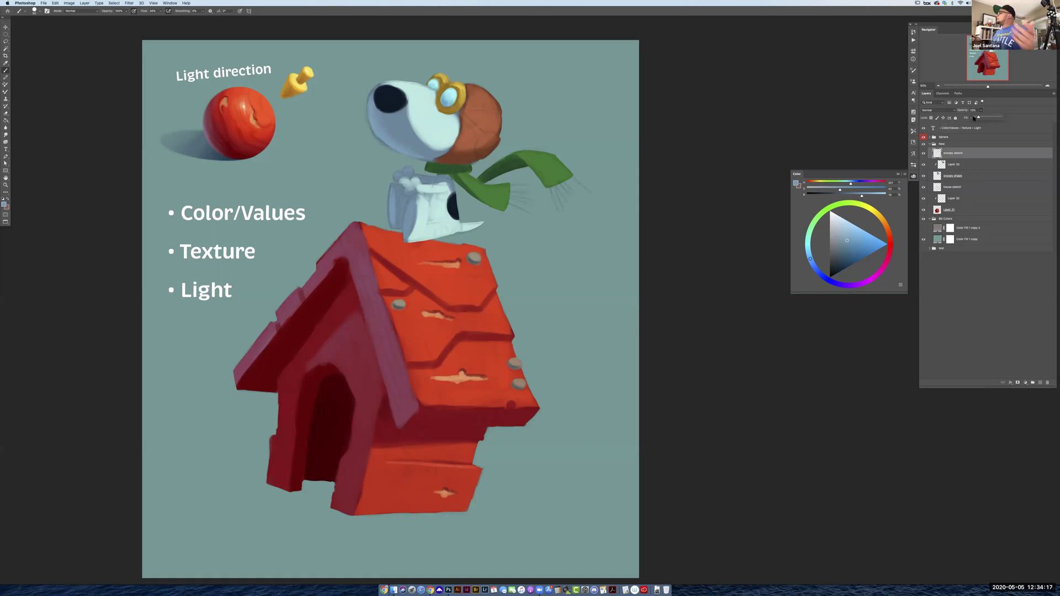
pyautogui.click(955, 164)
pyautogui.click(955, 164)
# Blend the dog's cheek and the area around the goggles and helmet edge using sampled grey-blues and pale blue-green
pyautogui.keyDown('alt'); pyautogui.click(413, 130); pyautogui.keyUp('alt')
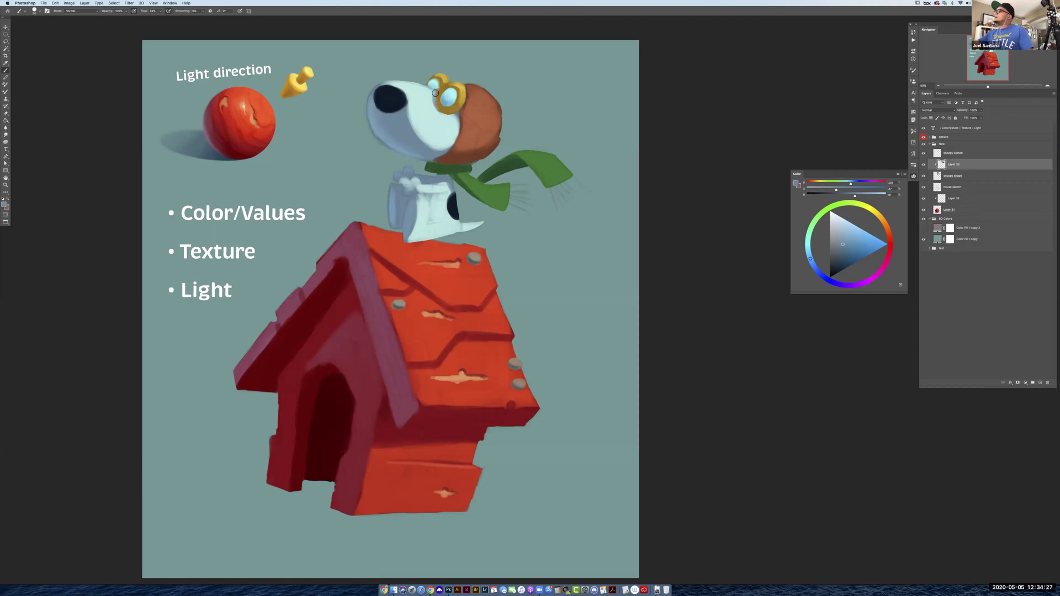
pyautogui.keyDown('alt'); pyautogui.click(433, 95); pyautogui.keyUp('alt')
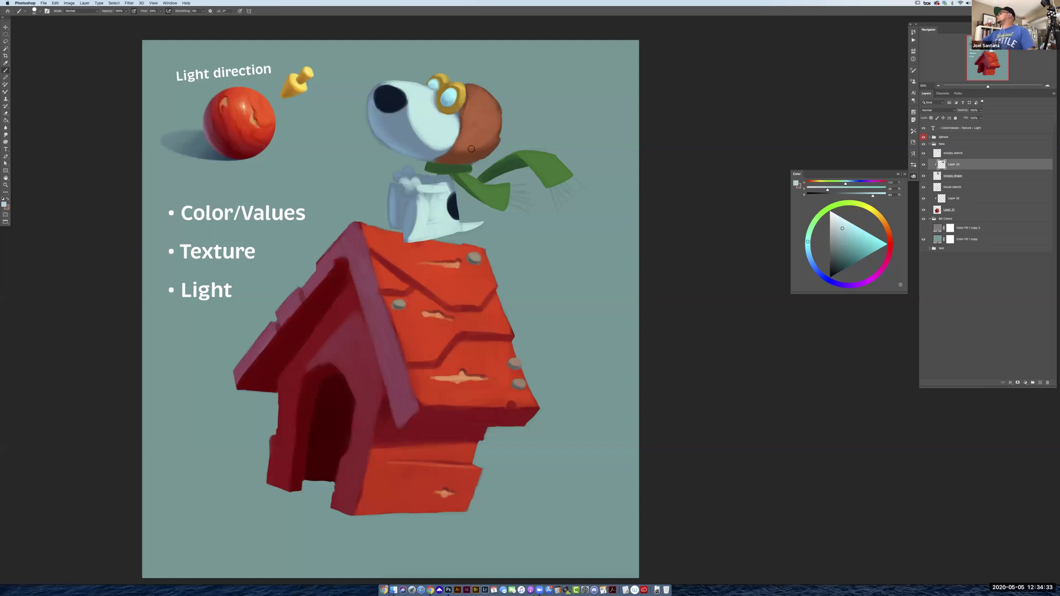
pyautogui.keyDown('alt'); pyautogui.click(440, 152); pyautogui.keyUp('alt')
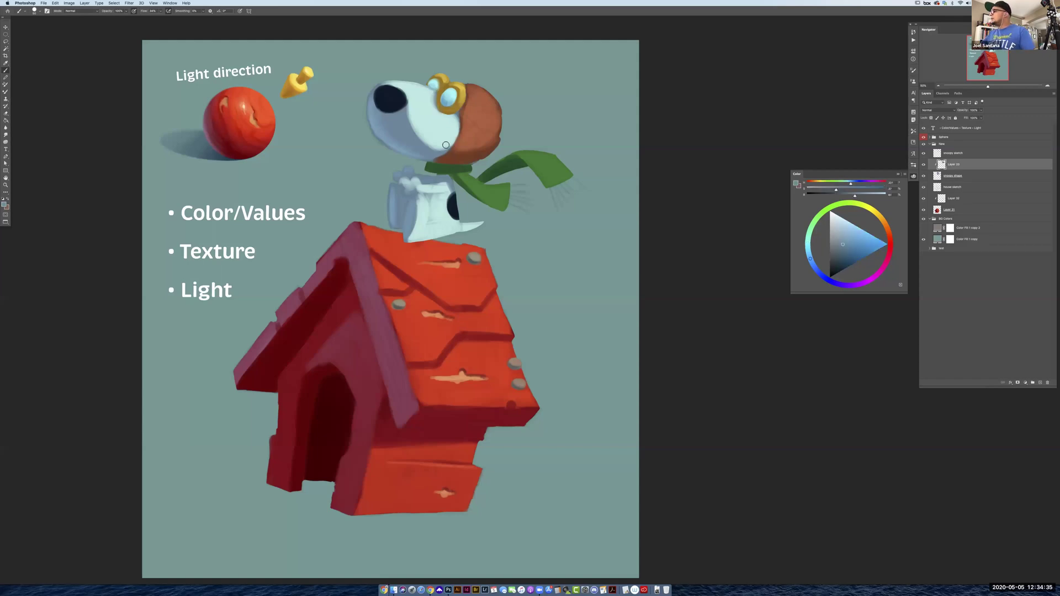
pyautogui.moveTo(456, 117); pyautogui.dragTo(452, 143)
pyautogui.keyDown('alt'); pyautogui.click(446, 150); pyautogui.keyUp('alt')
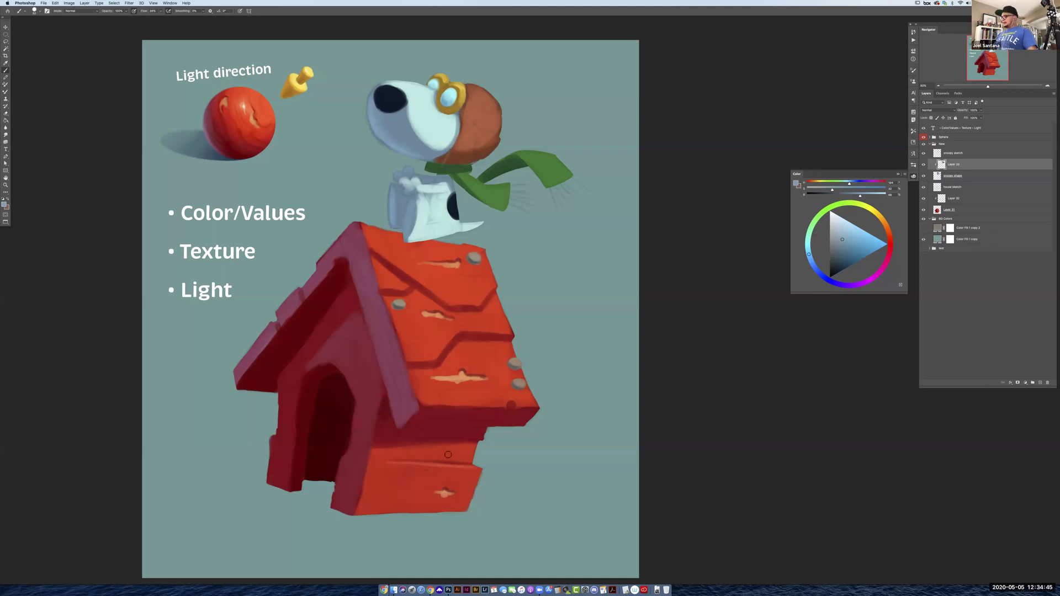
# On the clipped doghouse paint layer, sample a dark red, adjust the brush flow, and paint wood grain across the roof and side planks
pyautogui.click(950, 200)
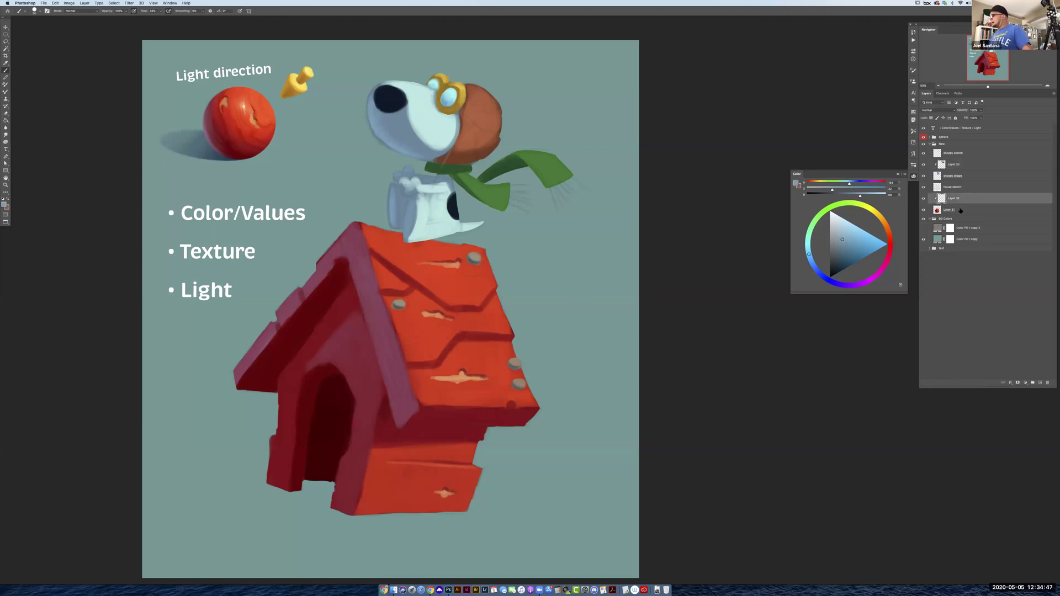
pyautogui.keyDown('alt'); pyautogui.click(241, 132); pyautogui.keyUp('alt')
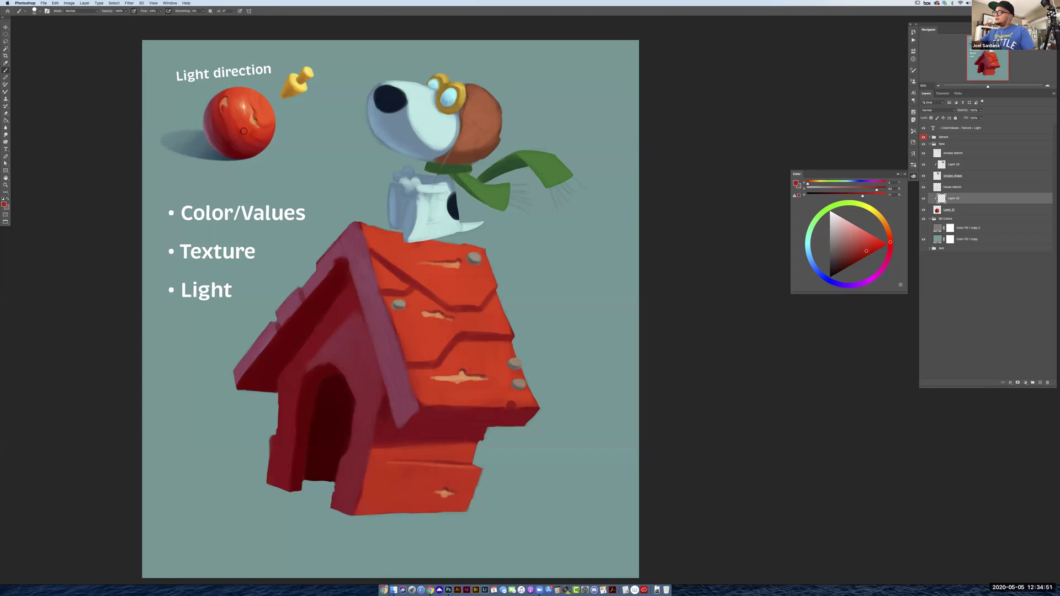
pyautogui.keyDown('alt'); pyautogui.click(246, 139); pyautogui.keyUp('alt')
pyautogui.keyDown('alt'); pyautogui.click(234, 125); pyautogui.keyUp('alt')
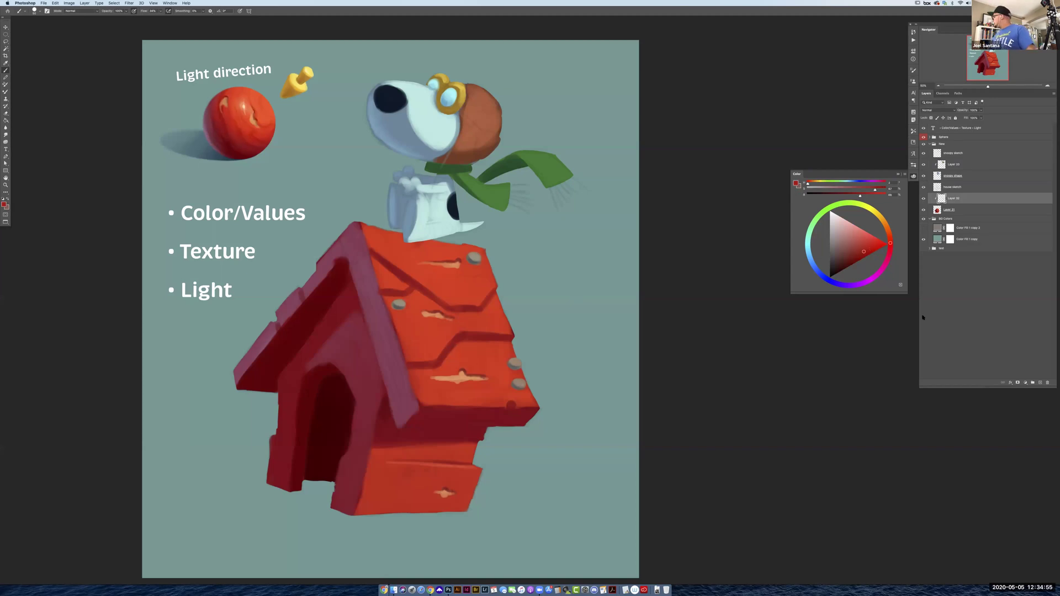
pyautogui.keyDown('alt'); pyautogui.click(498, 345); pyautogui.keyUp('alt')
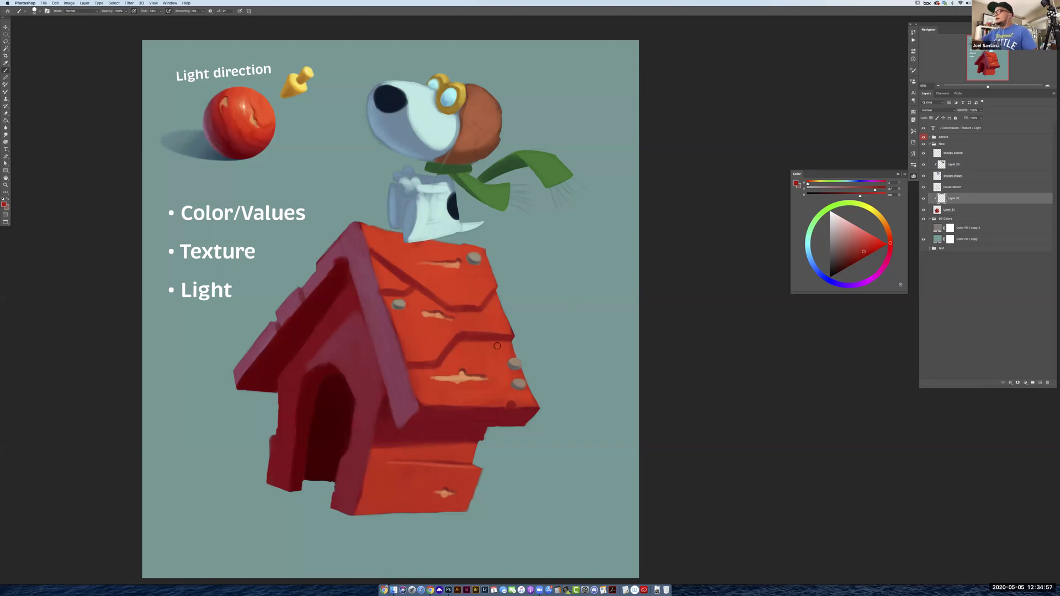
pyautogui.click(159, 11)
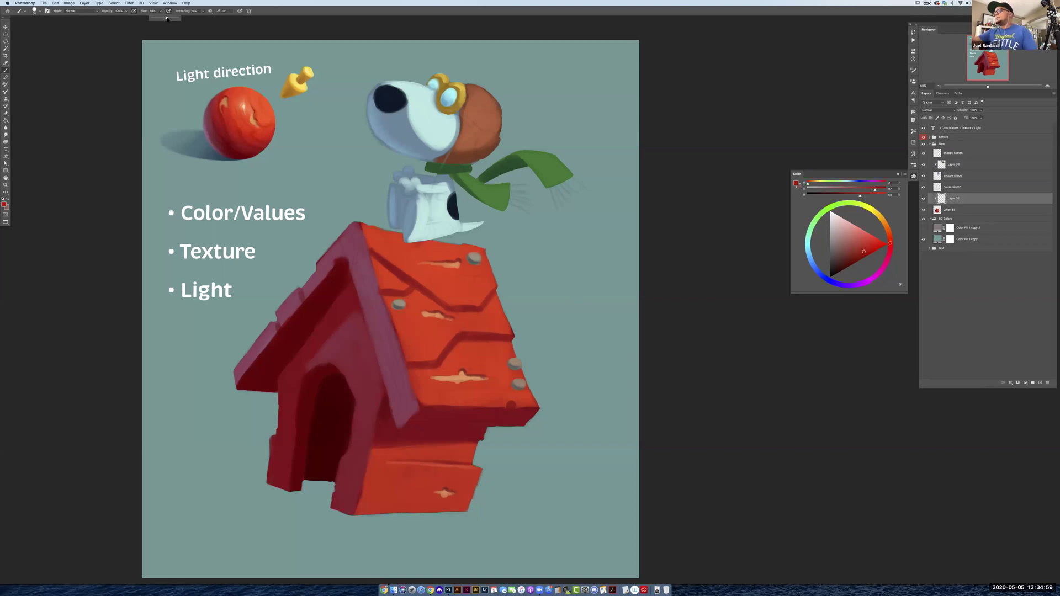
pyautogui.click(292, 13)
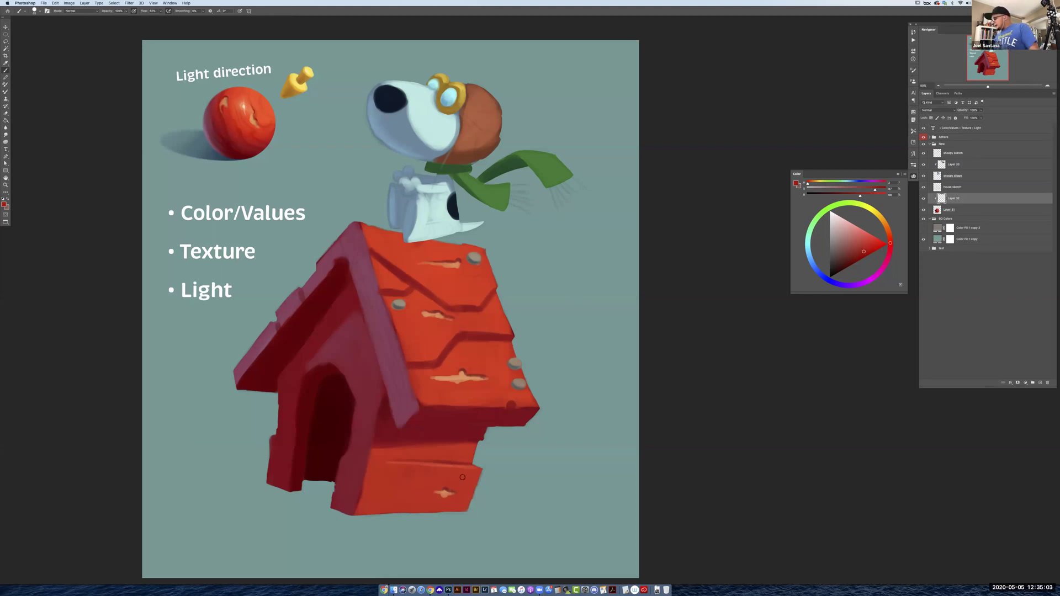
pyautogui.moveTo(379, 472); pyautogui.dragTo(439, 474)
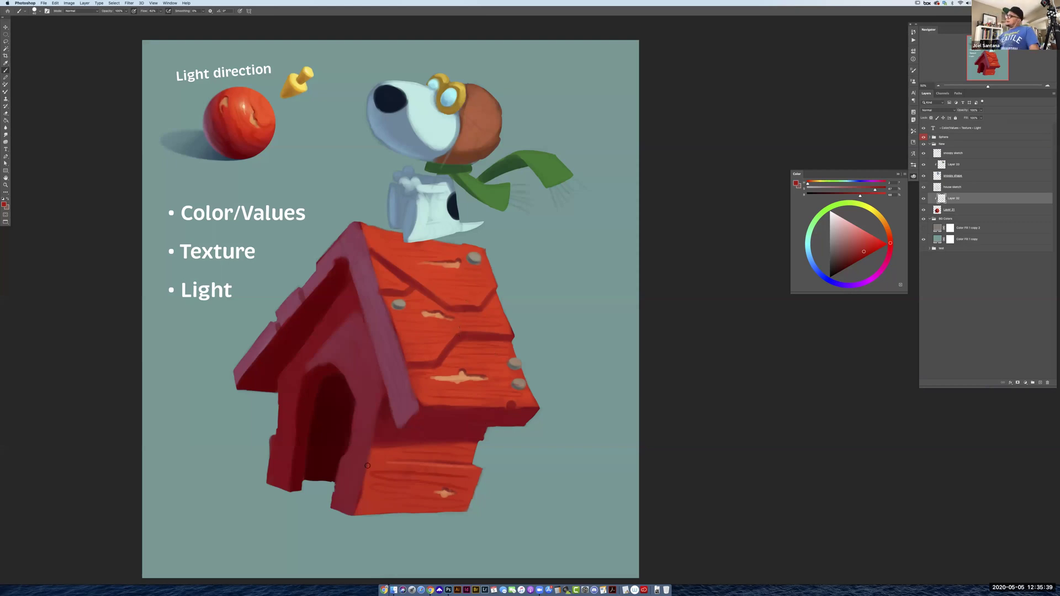
# Sample deeper reds from the doghouse and paint wood grain on the shaded front wall, roof trim and doorway
pyautogui.keyDown('alt'); pyautogui.click(485, 409); pyautogui.keyUp('alt')
pyautogui.keyDown('alt'); pyautogui.click(478, 407); pyautogui.keyUp('alt')
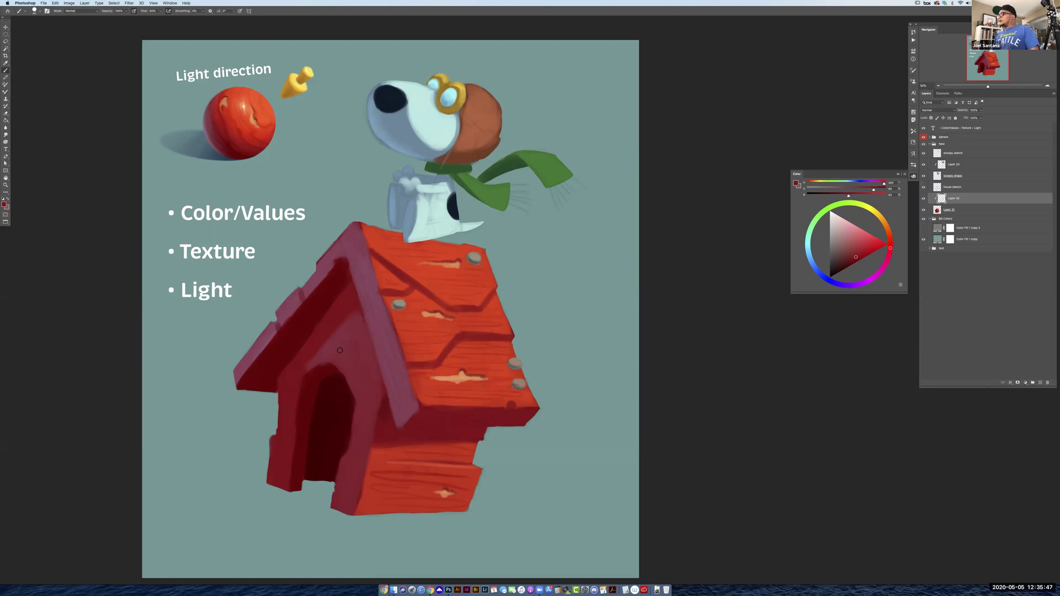
pyautogui.keyDown('alt'); pyautogui.click(319, 296); pyautogui.keyUp('alt')
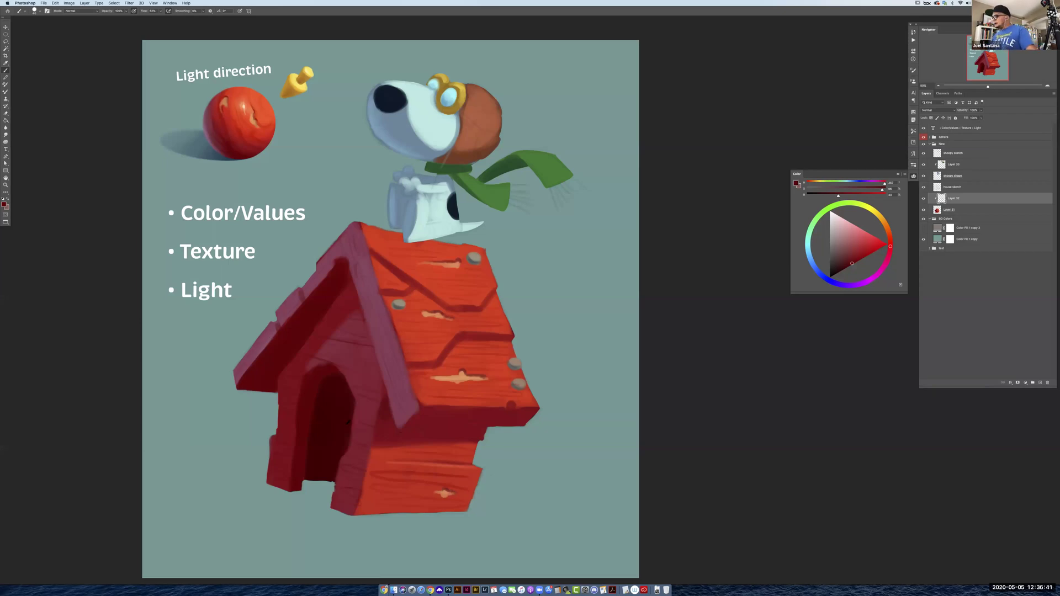
pyautogui.keyDown('alt'); pyautogui.click(328, 418); pyautogui.keyUp('alt')
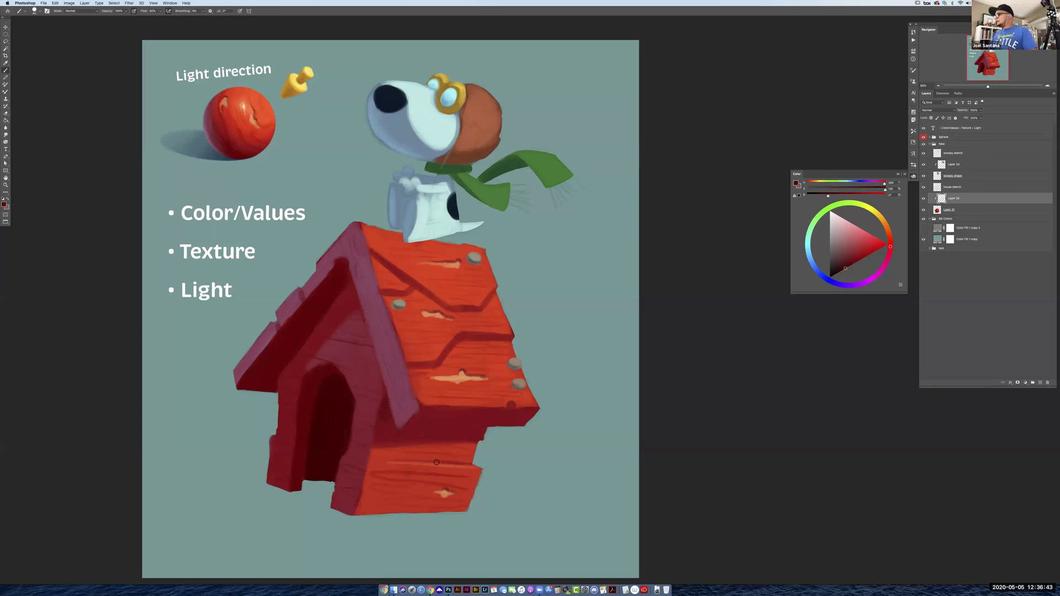
# Merge the clipped doghouse paint layer with its base layer and duplicate the merged layer
pyautogui.keyDown('shift'); pyautogui.click(963, 215); pyautogui.keyUp('shift')
pyautogui.press('super+e')
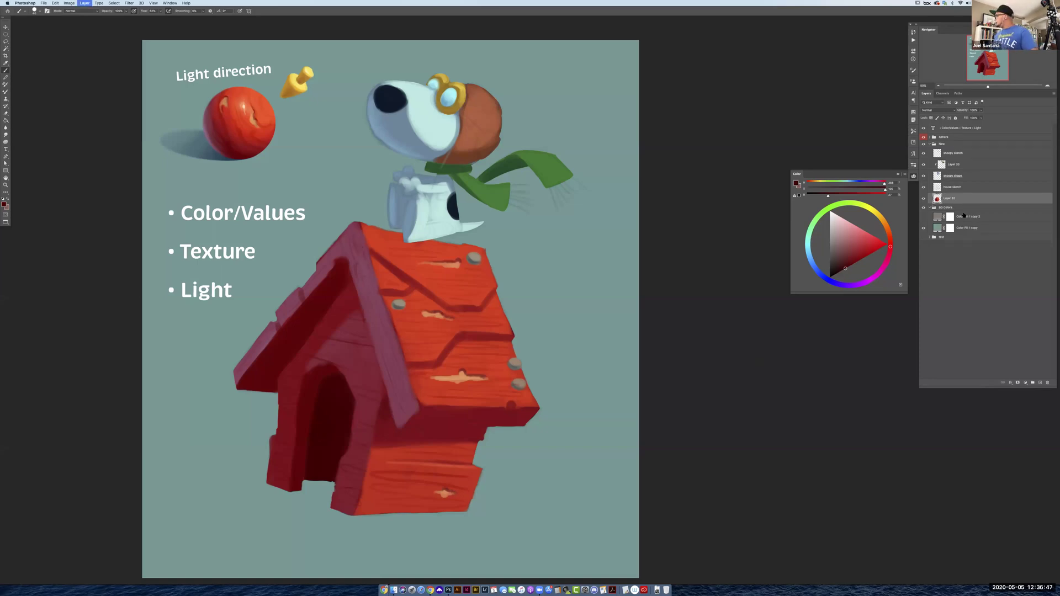
pyautogui.press('super+j')
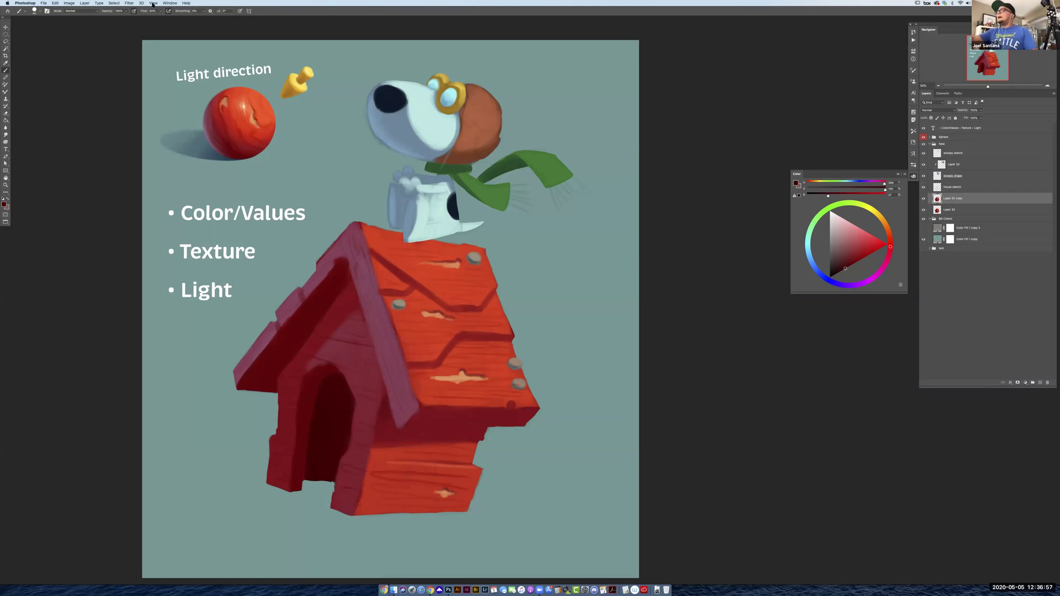
# Apply a subtle Add Noise filter with uniform distribution and monochromatic grain to the duplicated doghouse layer
pyautogui.click(130, 3)
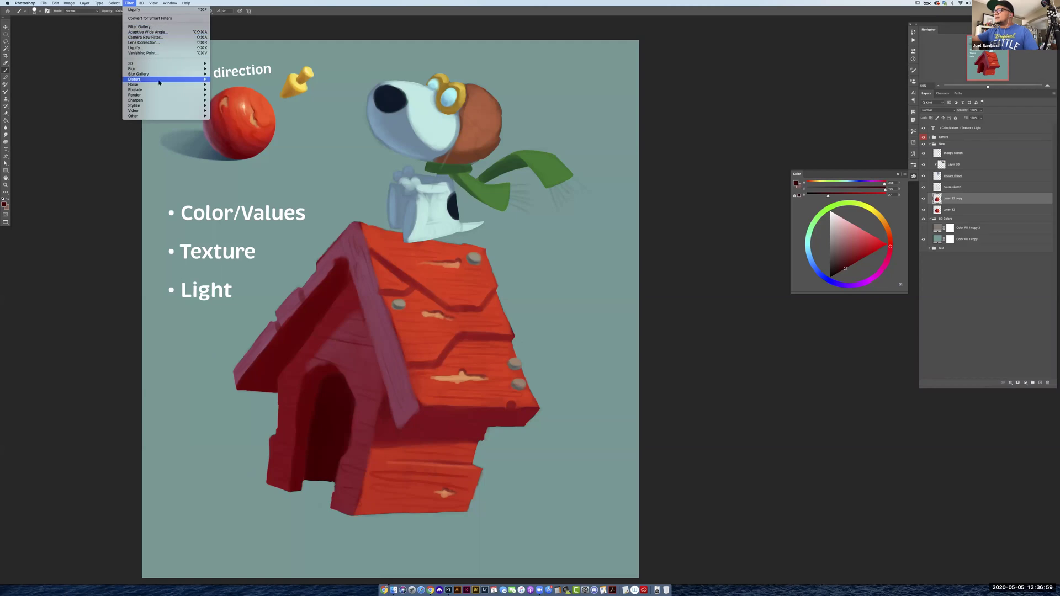
pyautogui.moveTo(205, 84)
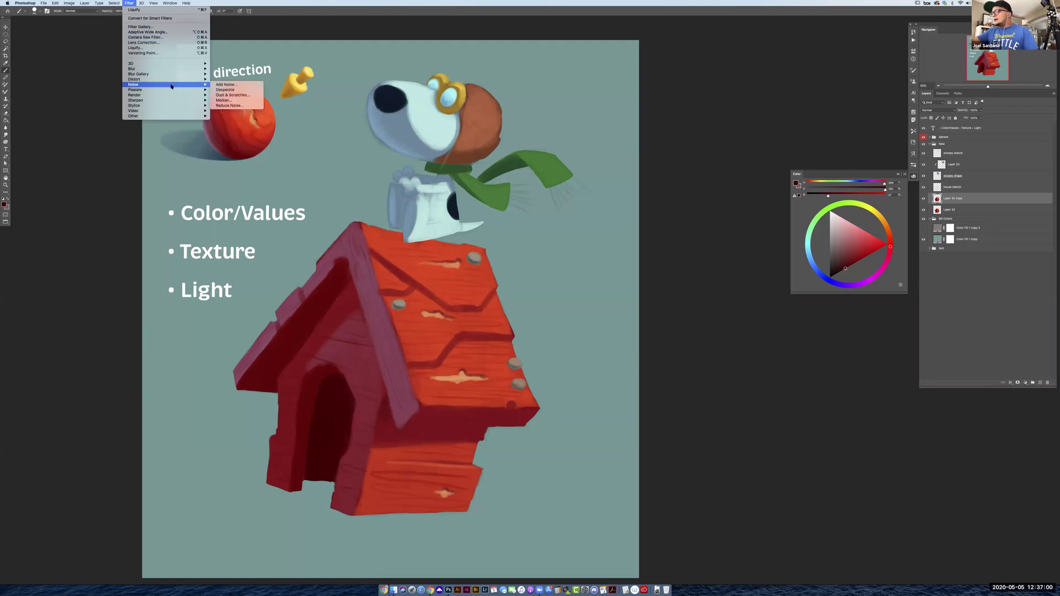
pyautogui.click(234, 85)
pyautogui.moveTo(555, 163); pyautogui.dragTo(644, 274)
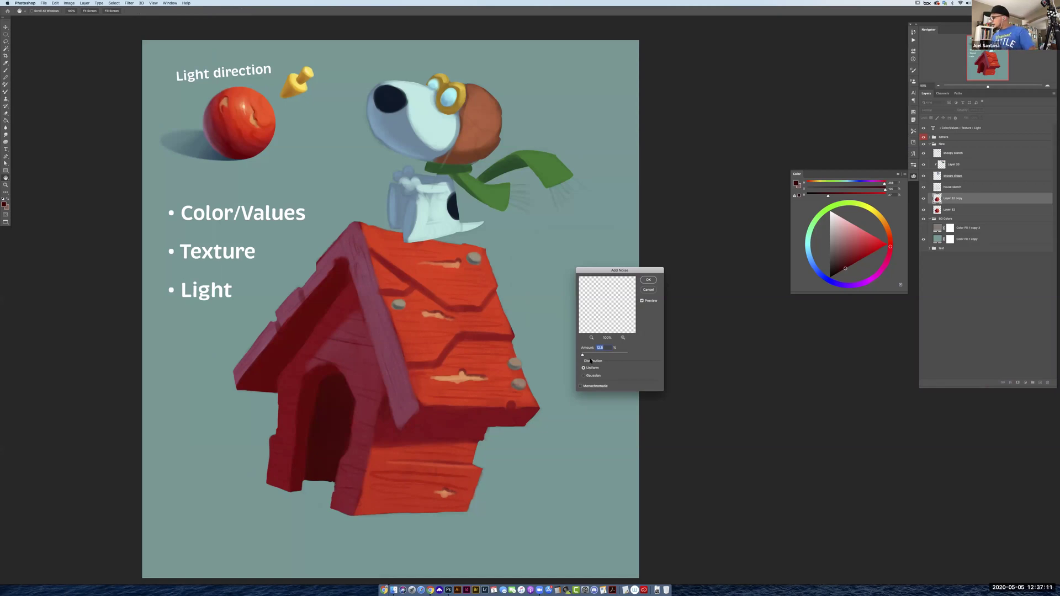
pyautogui.moveTo(582, 356); pyautogui.dragTo(586, 356)
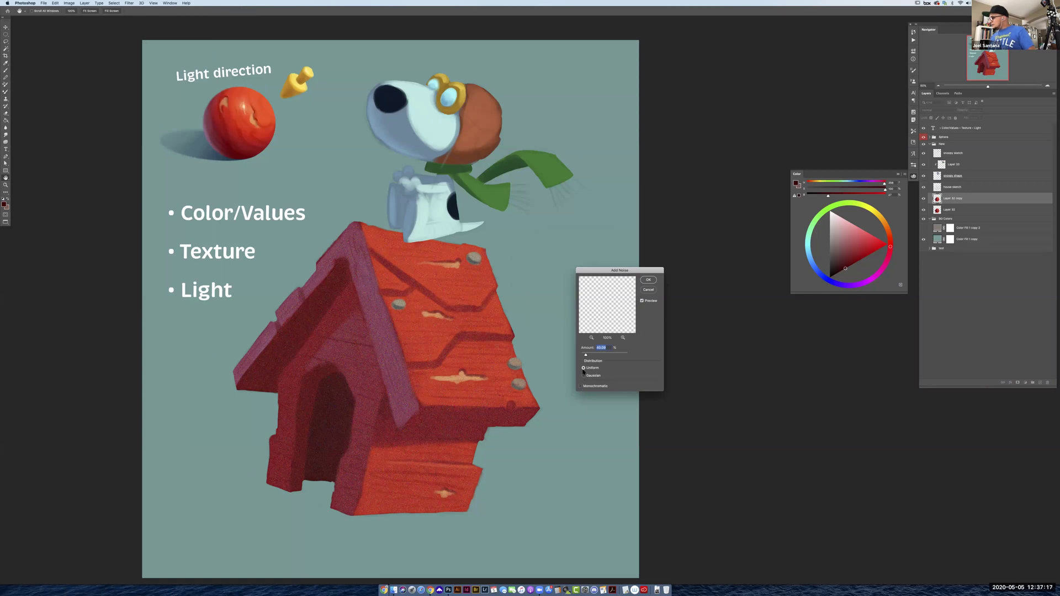
pyautogui.click(584, 375)
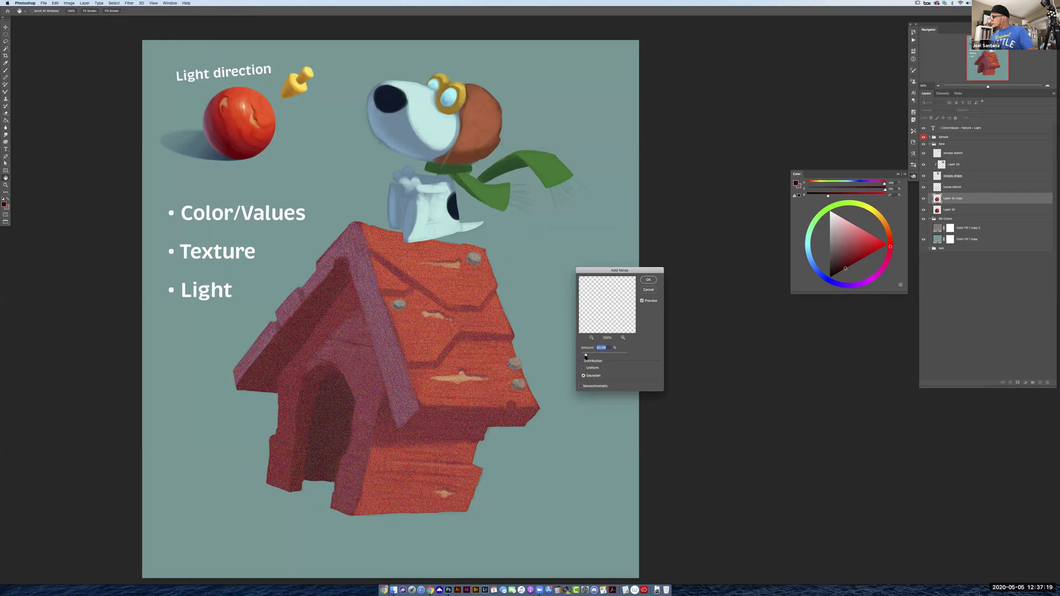
pyautogui.click(584, 368)
pyautogui.click(580, 386)
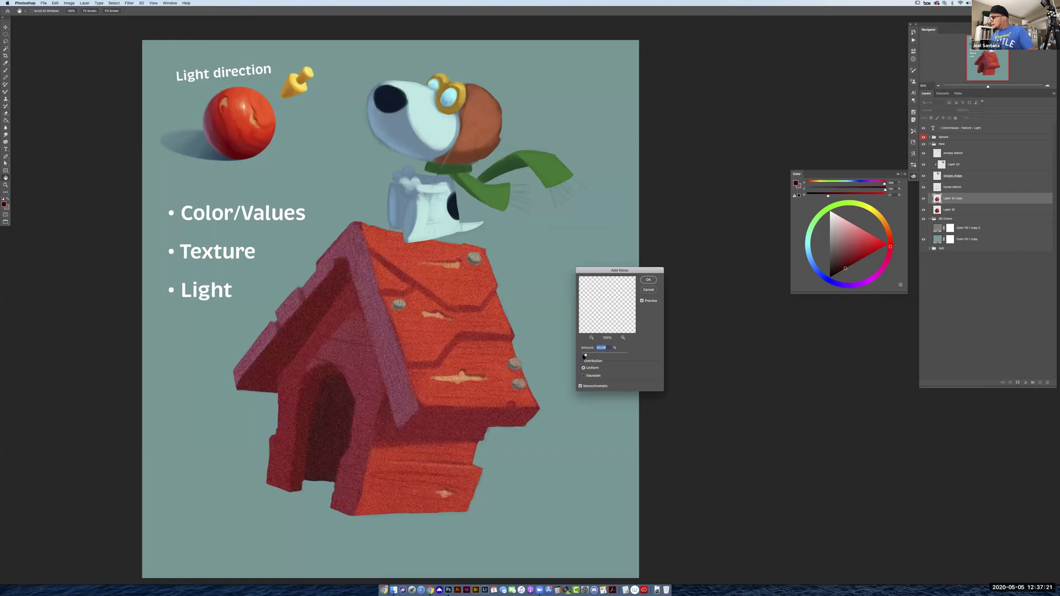
pyautogui.moveTo(585, 356); pyautogui.dragTo(583, 357)
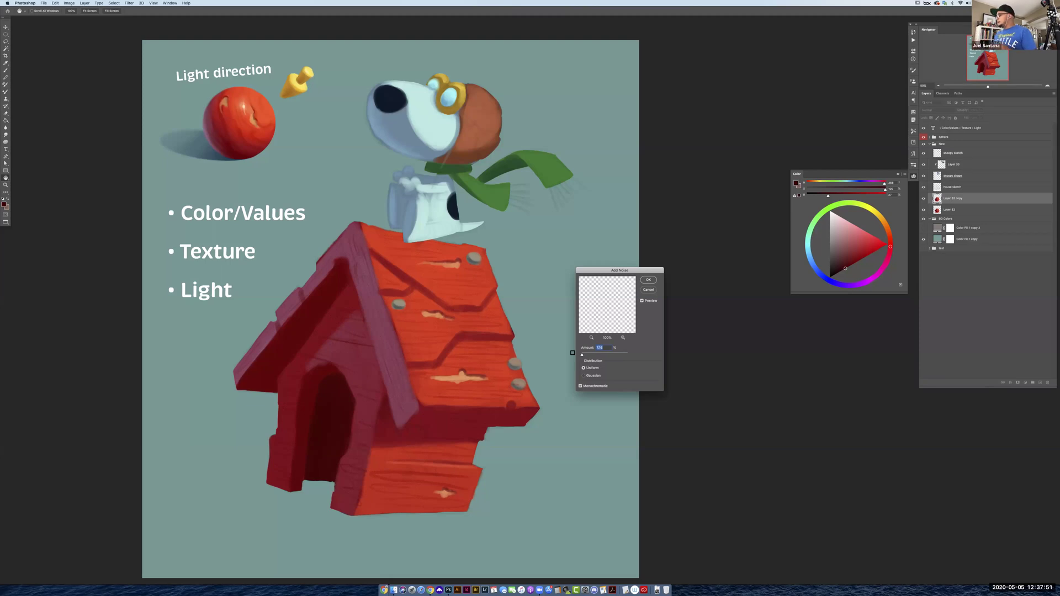
pyautogui.click(649, 280)
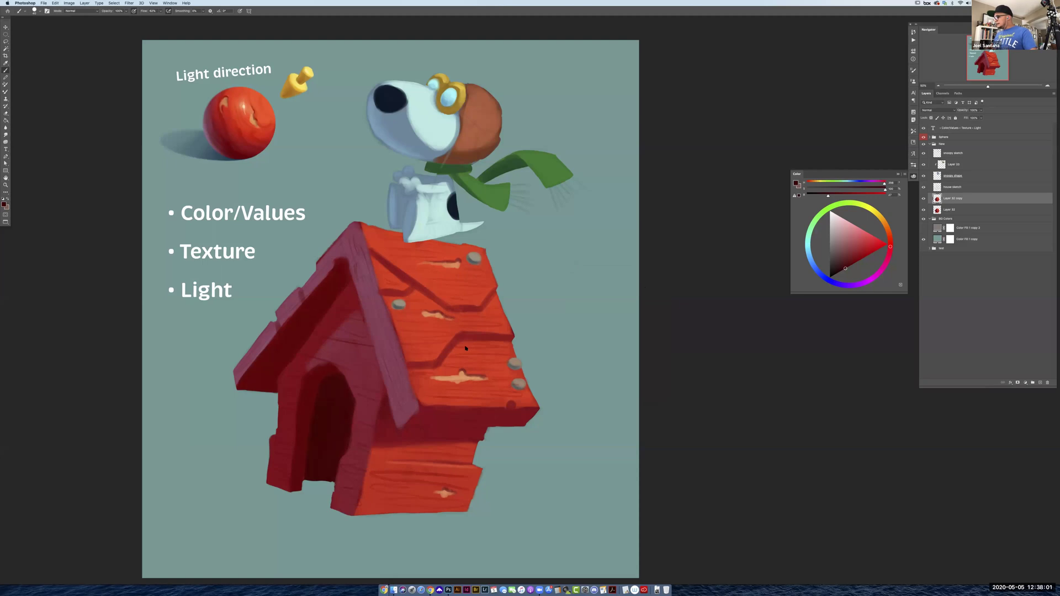
# Compare the doghouse with and without the noise, merge the noisy copy with the layer below, and check the merged layer's visibility
pyautogui.press('super+z')
pyautogui.press('super+z')
pyautogui.press('super+z')
pyautogui.press('super+z')
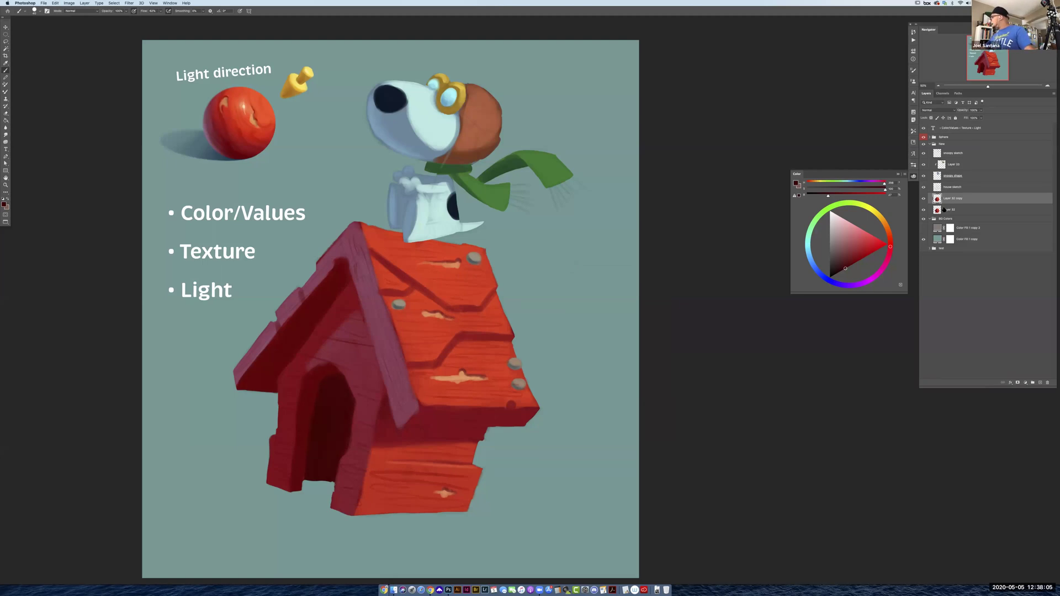
pyautogui.keyDown('shift'); pyautogui.click(962, 209); pyautogui.keyUp('shift')
pyautogui.press('super+e')
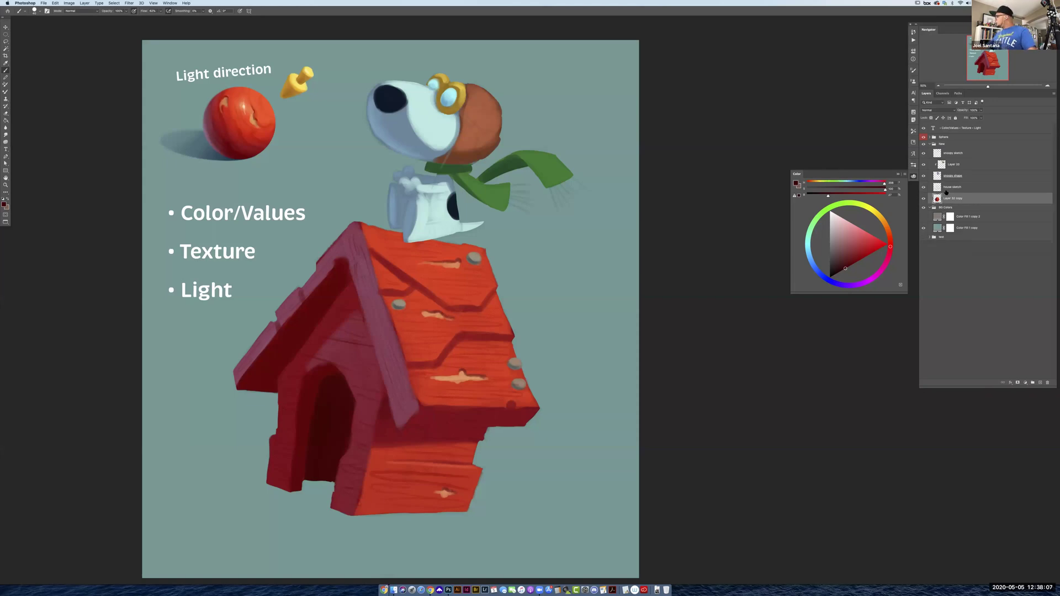
pyautogui.click(925, 198)
pyautogui.click(925, 198)
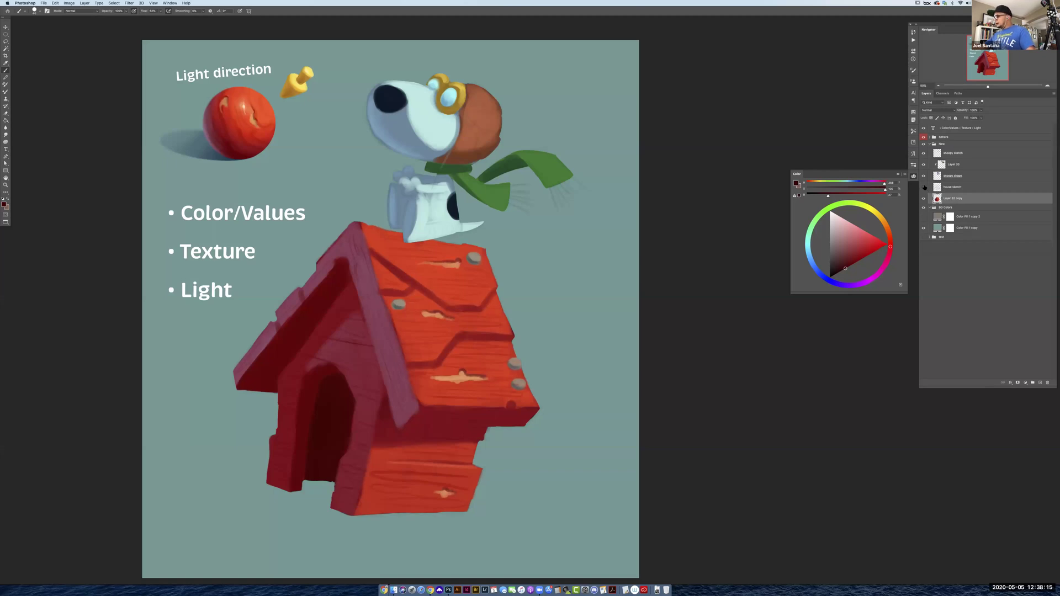
# Add a new layer above the doghouse paint layer and mix a muted warm tan as the brush color
pyautogui.click(1040, 382)
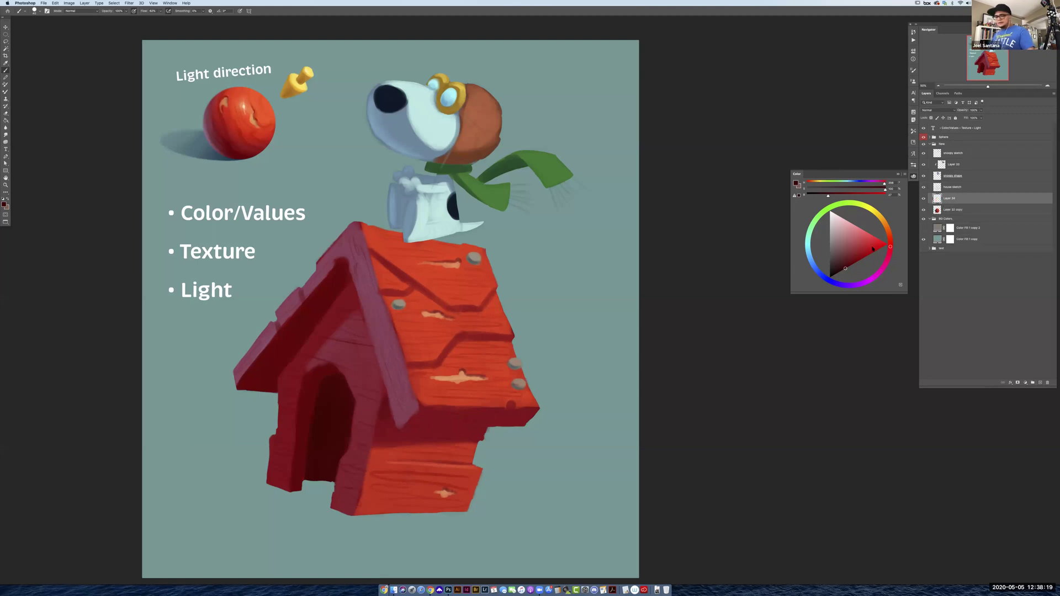
pyautogui.keyDown('alt'); pyautogui.click(552, 110); pyautogui.keyUp('alt')
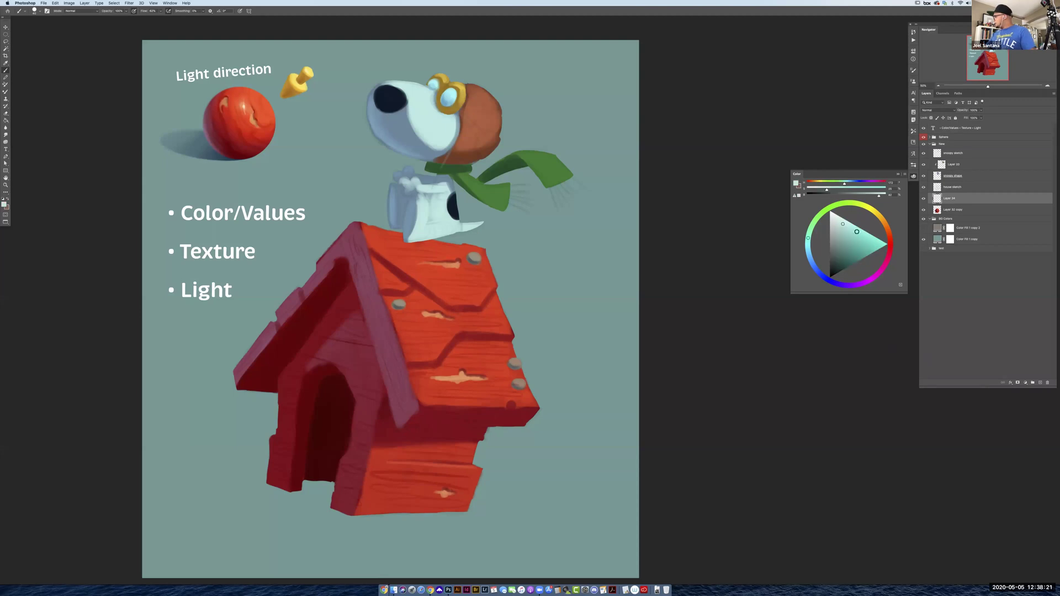
pyautogui.click(878, 214)
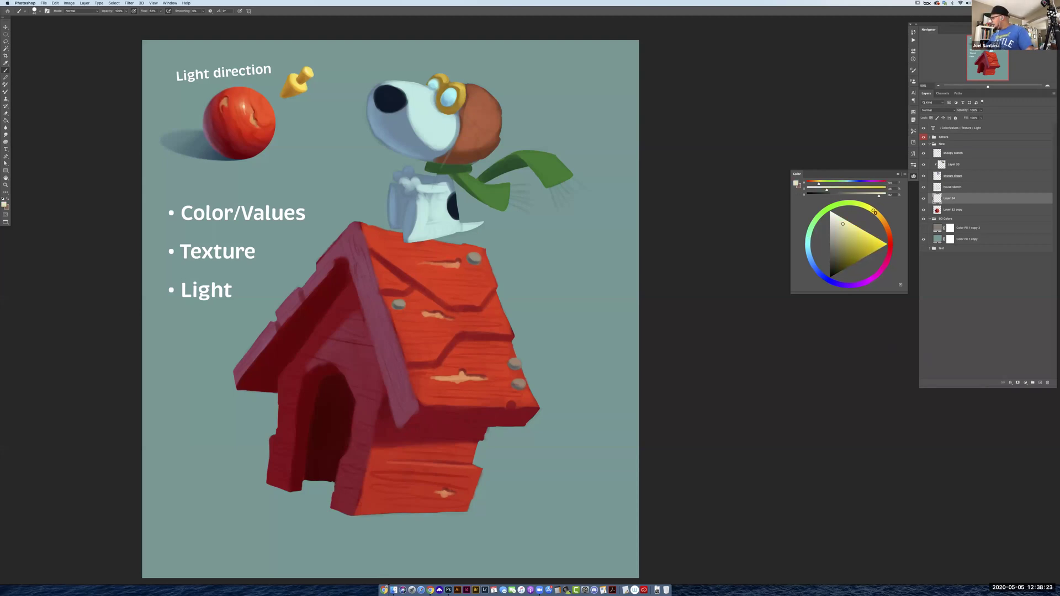
pyautogui.moveTo(878, 215); pyautogui.dragTo(844, 235)
pyautogui.click(883, 219)
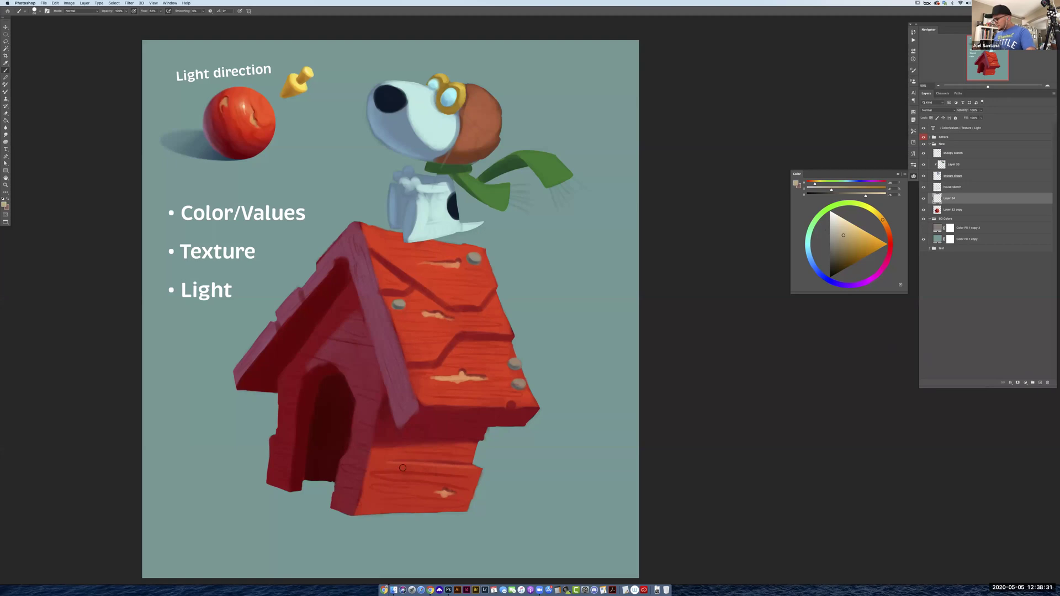
# Paint the sunlit part of a round tan emblem with a red star cut-out on the doghouse's side wall, blending with sampled tones
pyautogui.moveTo(407, 460); pyautogui.dragTo(397, 475)
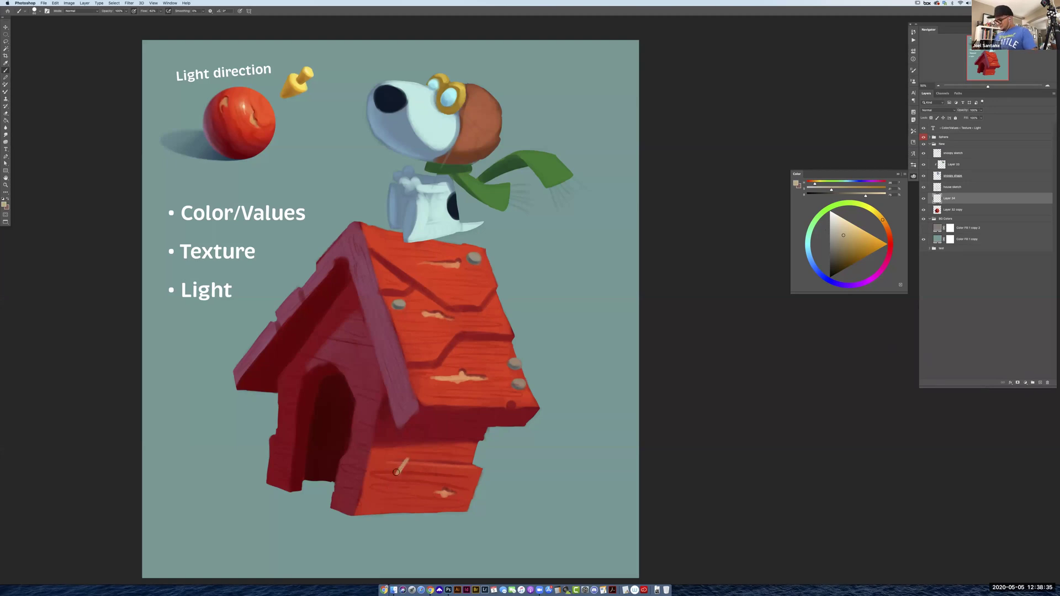
pyautogui.moveTo(392, 470)
pyautogui.mouseDown()
pyautogui.moveTo(388, 450)
pyautogui.moveTo(400, 449)
pyautogui.moveTo(389, 452)
pyautogui.moveTo(393, 473)
pyautogui.moveTo(392, 456)
pyautogui.moveTo(393, 470)
pyautogui.moveTo(400, 465)
pyautogui.mouseUp()
pyautogui.keyDown('alt'); pyautogui.click(393, 467); pyautogui.keyUp('alt')
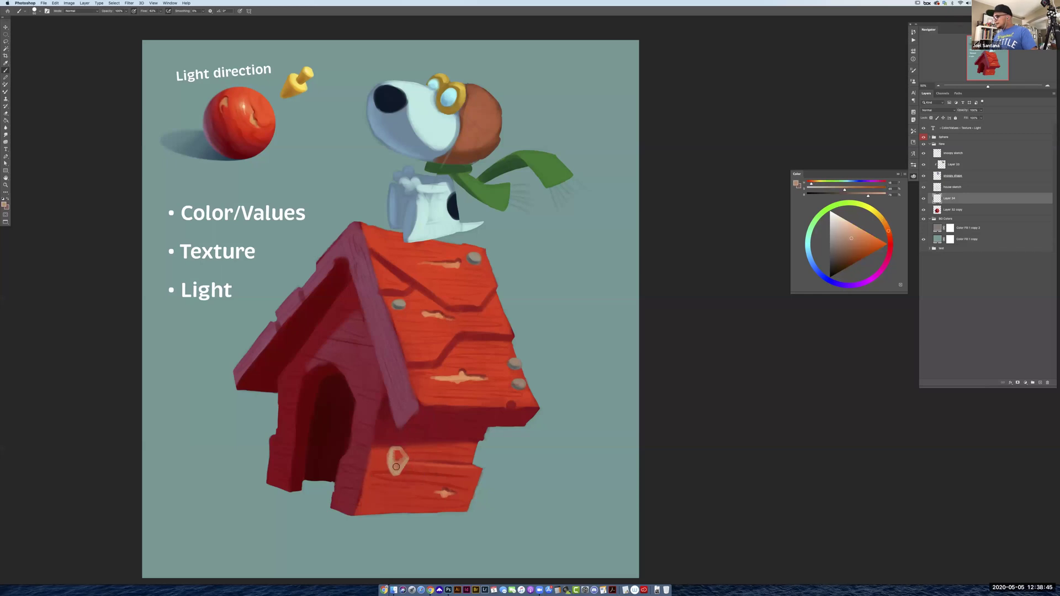
pyautogui.keyDown('alt'); pyautogui.click(391, 456); pyautogui.keyUp('alt')
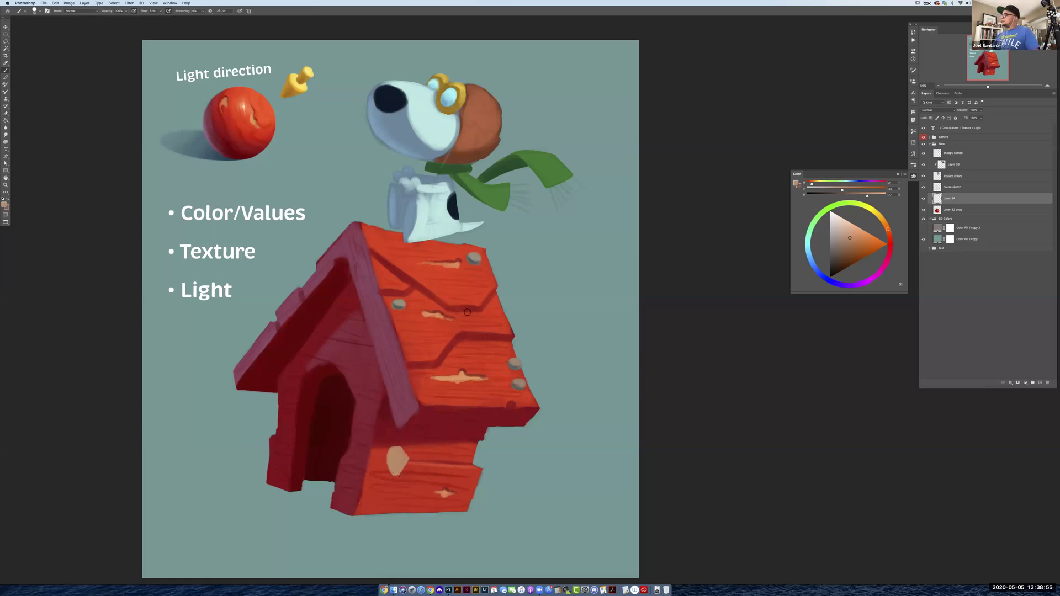
pyautogui.moveTo(405, 458)
pyautogui.mouseDown()
pyautogui.moveTo(396, 449)
pyautogui.moveTo(391, 459)
pyautogui.moveTo(409, 464)
pyautogui.moveTo(396, 474)
pyautogui.moveTo(418, 483)
pyautogui.moveTo(449, 473)
pyautogui.moveTo(400, 478)
pyautogui.moveTo(444, 473)
pyautogui.moveTo(420, 479)
pyautogui.moveTo(429, 482)
pyautogui.moveTo(444, 466)
pyautogui.mouseUp()
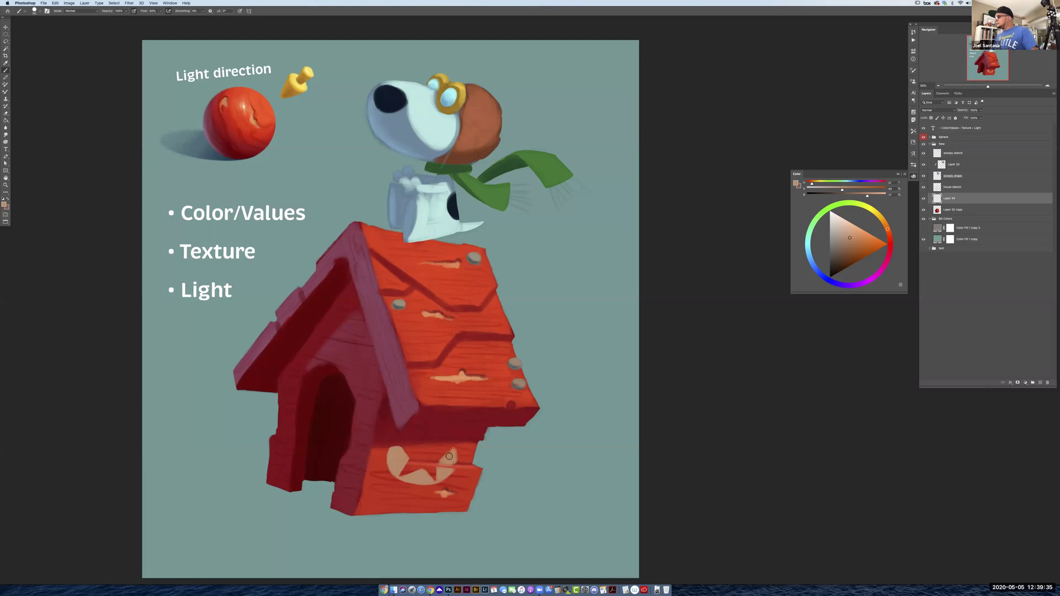
pyautogui.moveTo(432, 447); pyautogui.dragTo(451, 447)
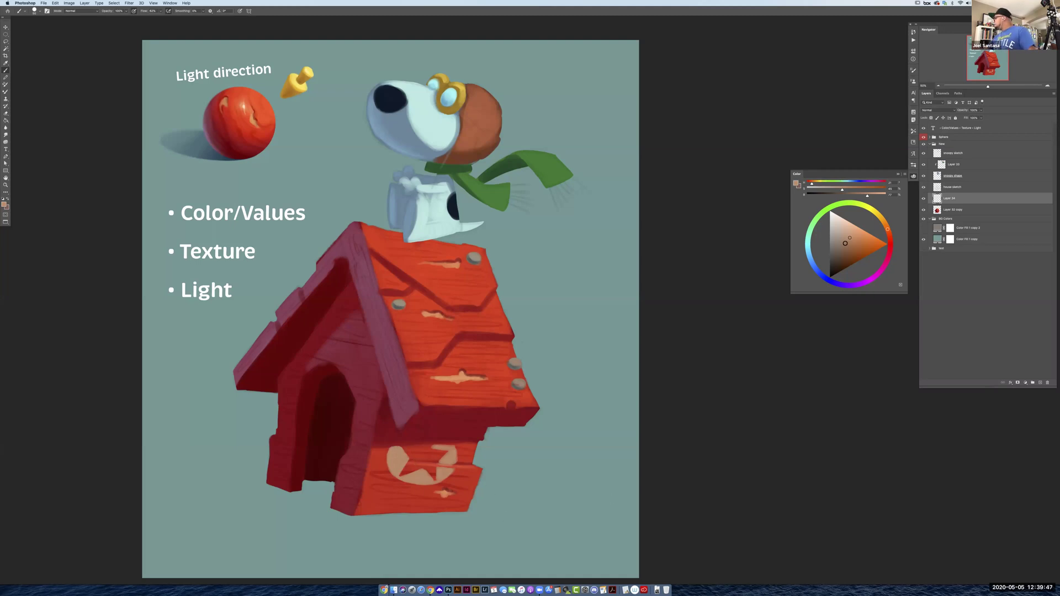
# Mix a darker, redder tan and paint the emblem's upper part in the roof's shadow, completing the circle around the star
pyautogui.moveTo(887, 230); pyautogui.dragTo(891, 239)
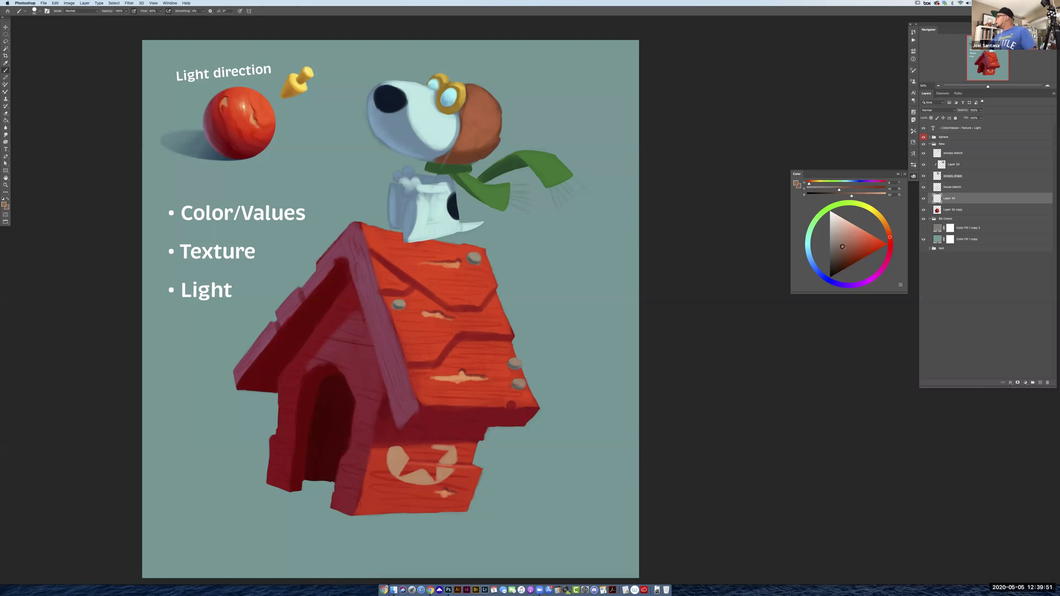
pyautogui.click(841, 246)
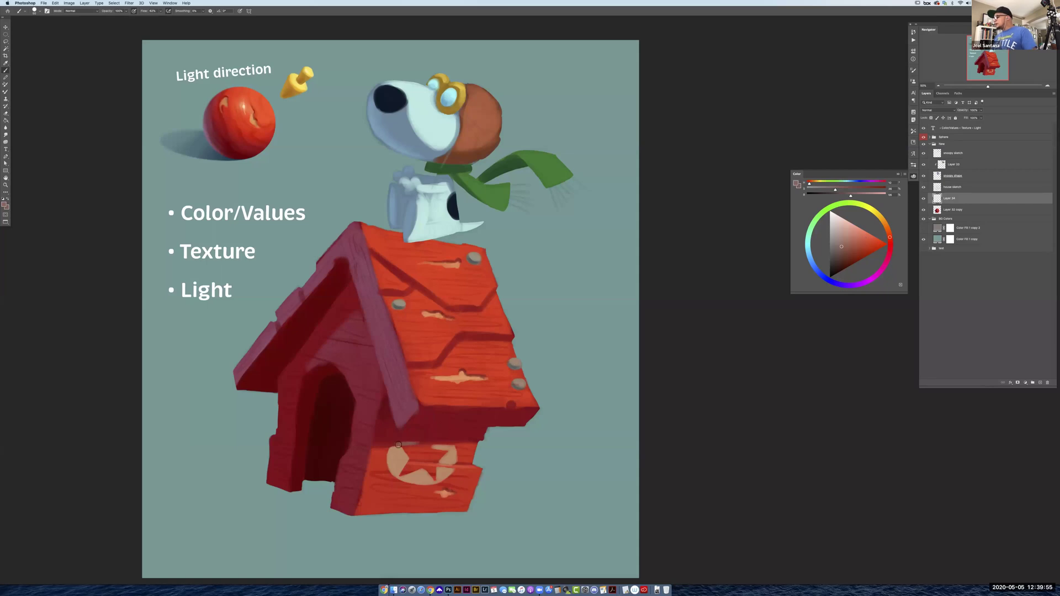
pyautogui.moveTo(843, 246); pyautogui.dragTo(846, 244)
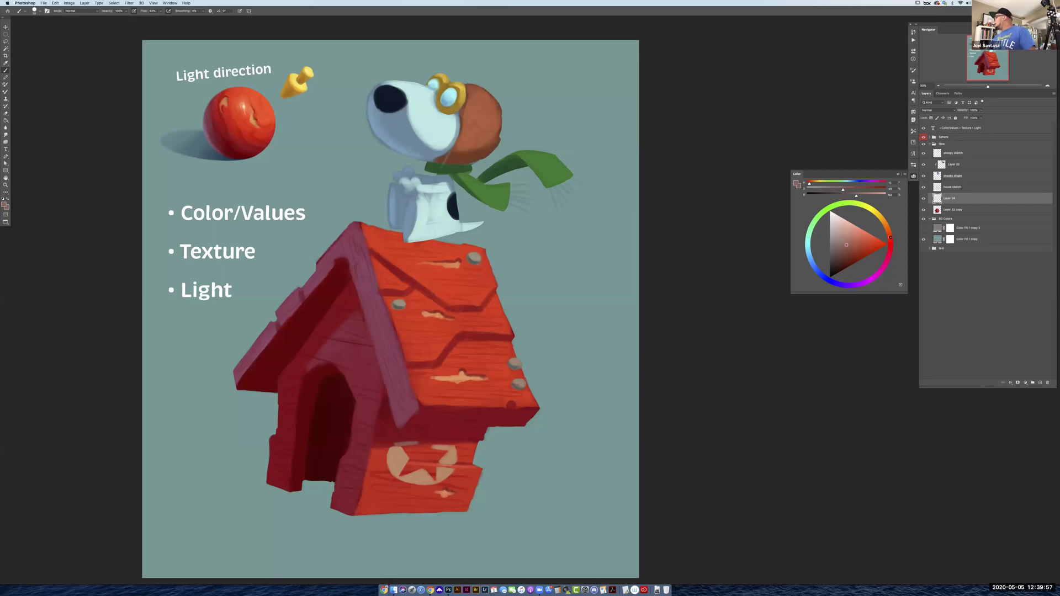
pyautogui.moveTo(399, 443)
pyautogui.mouseDown()
pyautogui.moveTo(423, 430)
pyautogui.moveTo(403, 437)
pyautogui.moveTo(428, 431)
pyautogui.moveTo(433, 442)
pyautogui.mouseUp()
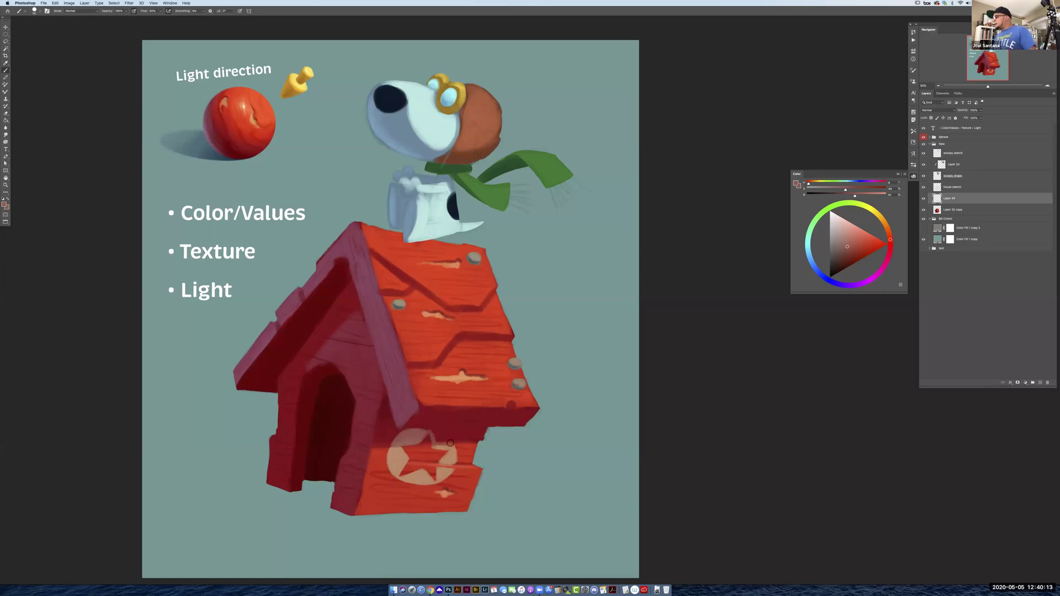
pyautogui.keyDown('alt'); pyautogui.click(449, 439); pyautogui.keyUp('alt')
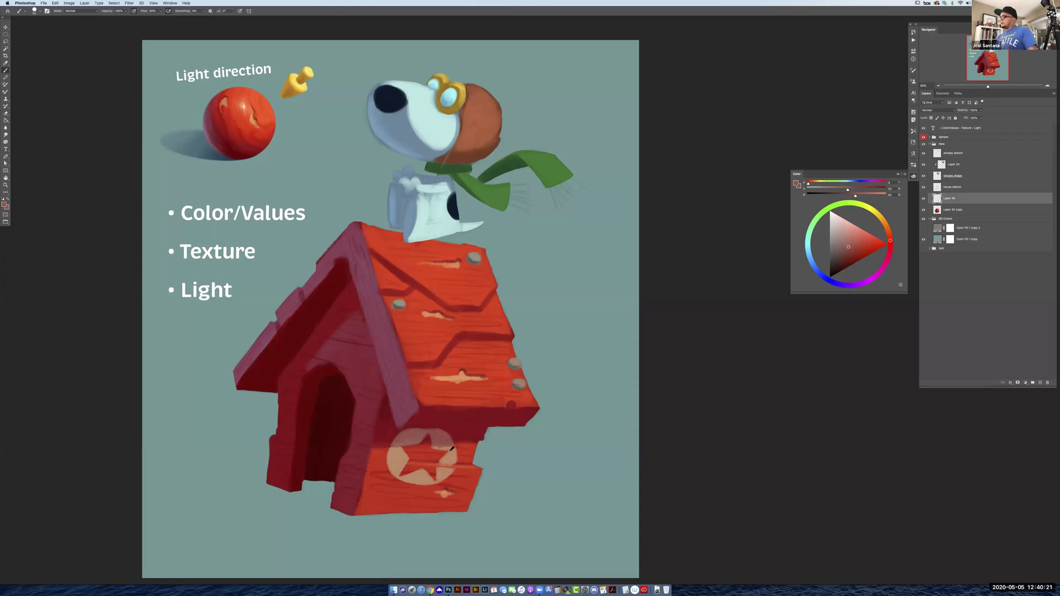
# Refine the cast shadow across the upper part of the star emblem using muted tan and red tones sampled from it
pyautogui.keyDown('alt'); pyautogui.click(440, 449); pyautogui.keyUp('alt')
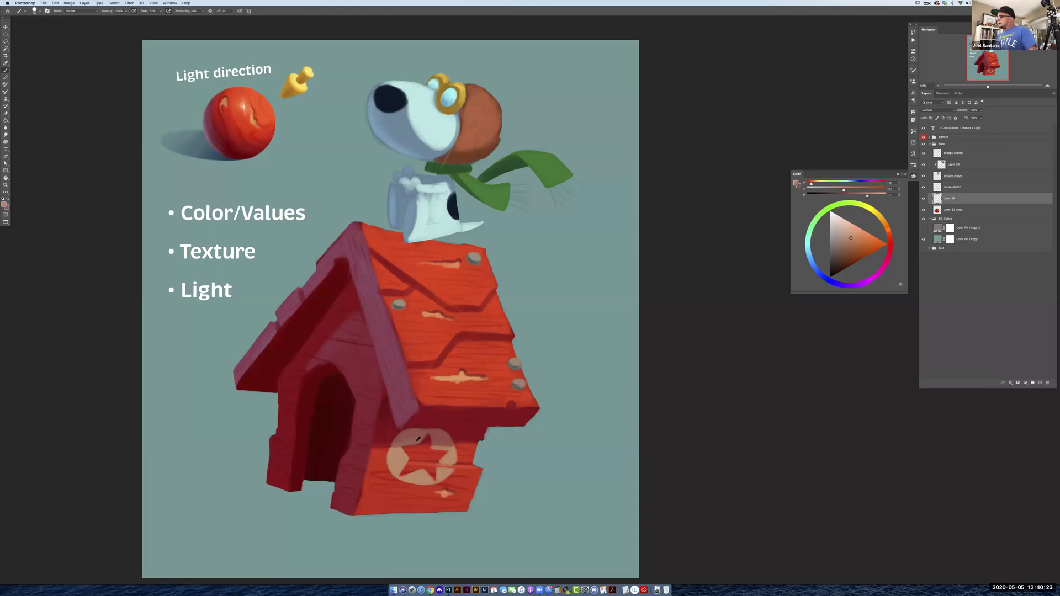
pyautogui.keyDown('alt'); pyautogui.click(421, 437); pyautogui.keyUp('alt')
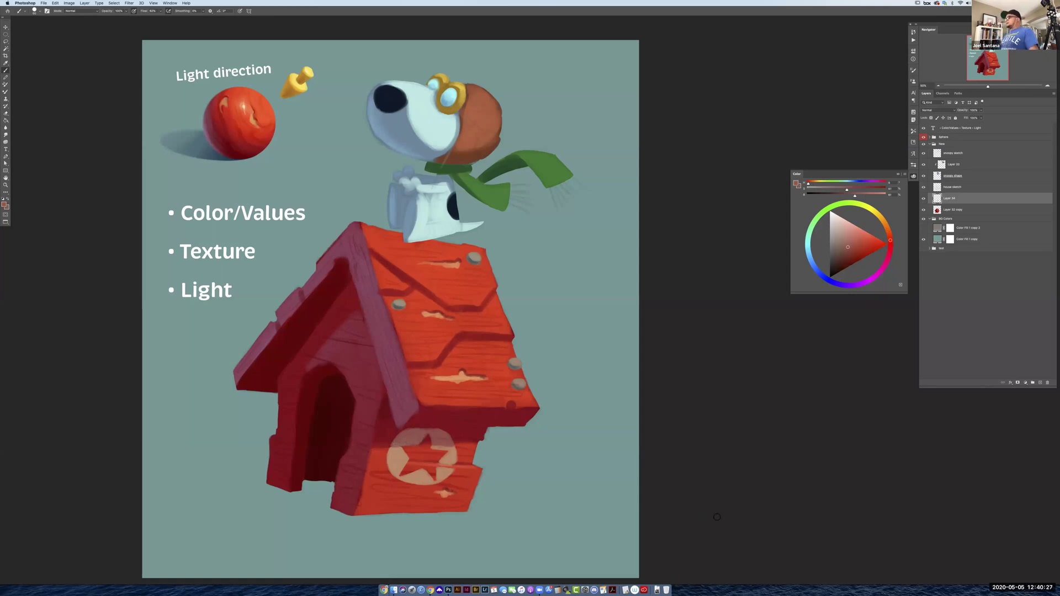
pyautogui.keyDown('alt'); pyautogui.click(445, 447); pyautogui.keyUp('alt')
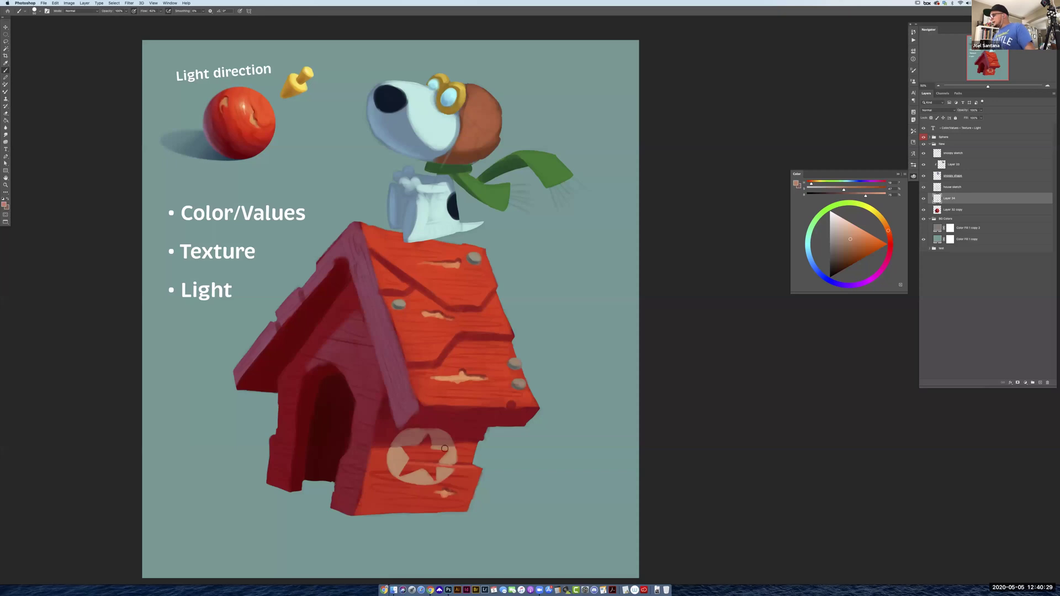
pyautogui.keyDown('alt'); pyautogui.click(444, 445); pyautogui.keyUp('alt')
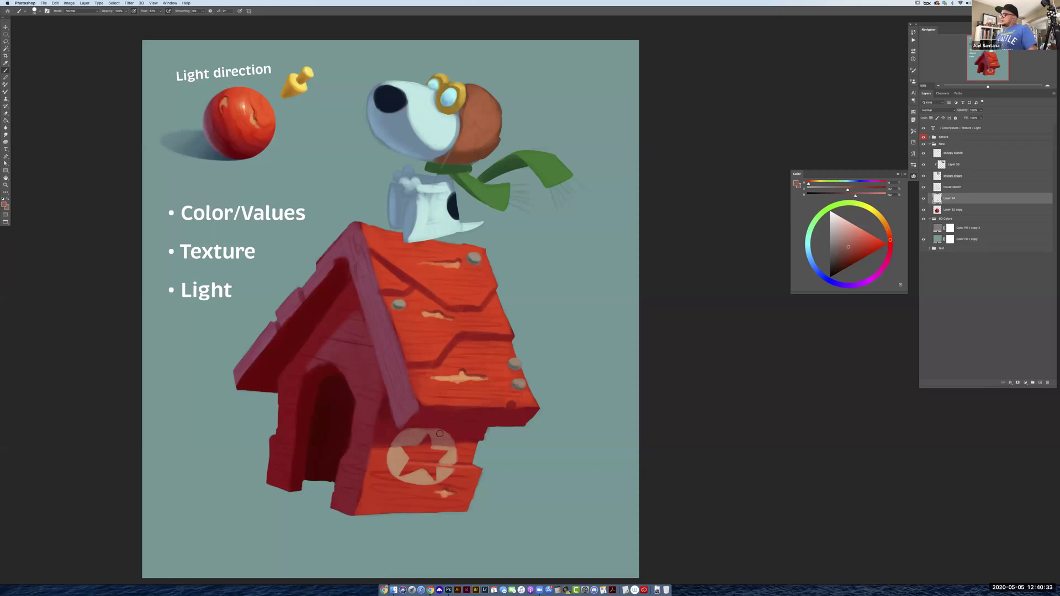
pyautogui.keyDown('alt'); pyautogui.click(397, 448); pyautogui.keyUp('alt')
pyautogui.keyDown('alt'); pyautogui.click(398, 451); pyautogui.keyUp('alt')
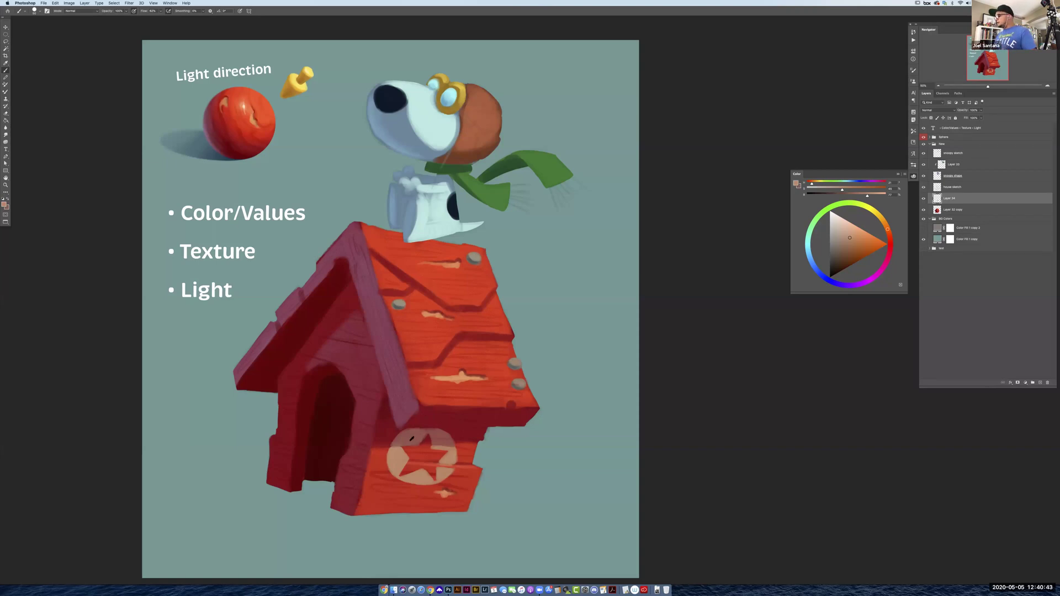
pyautogui.keyDown('alt'); pyautogui.click(412, 438); pyautogui.keyUp('alt')
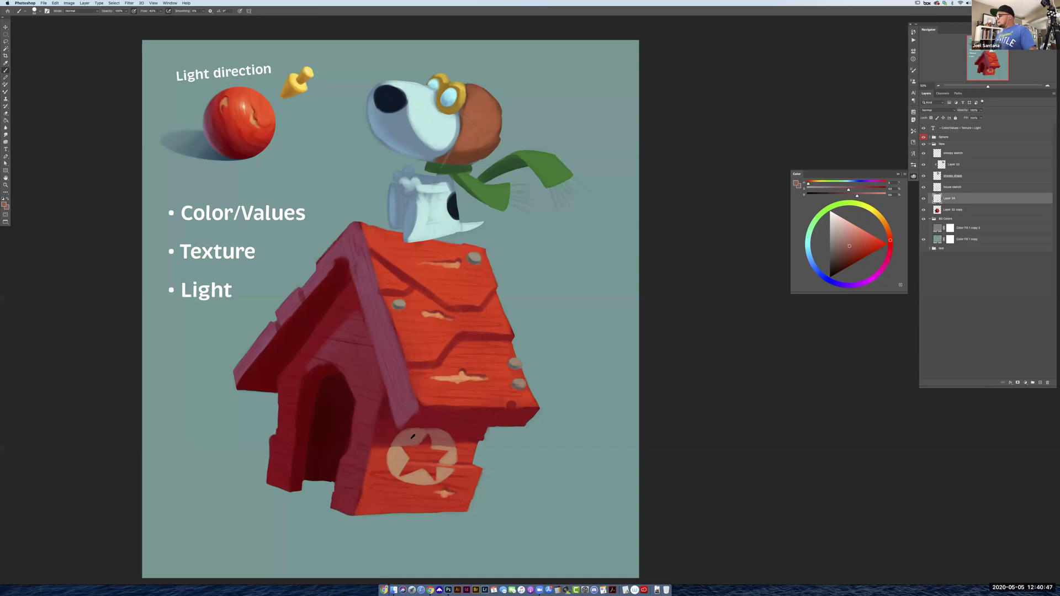
pyautogui.keyDown('alt'); pyautogui.click(395, 446); pyautogui.keyUp('alt')
# Merge the emblem shading layer with the doghouse layer below and add a new layer clipped to the result
pyautogui.keyDown('shift'); pyautogui.click(963, 212); pyautogui.keyUp('shift')
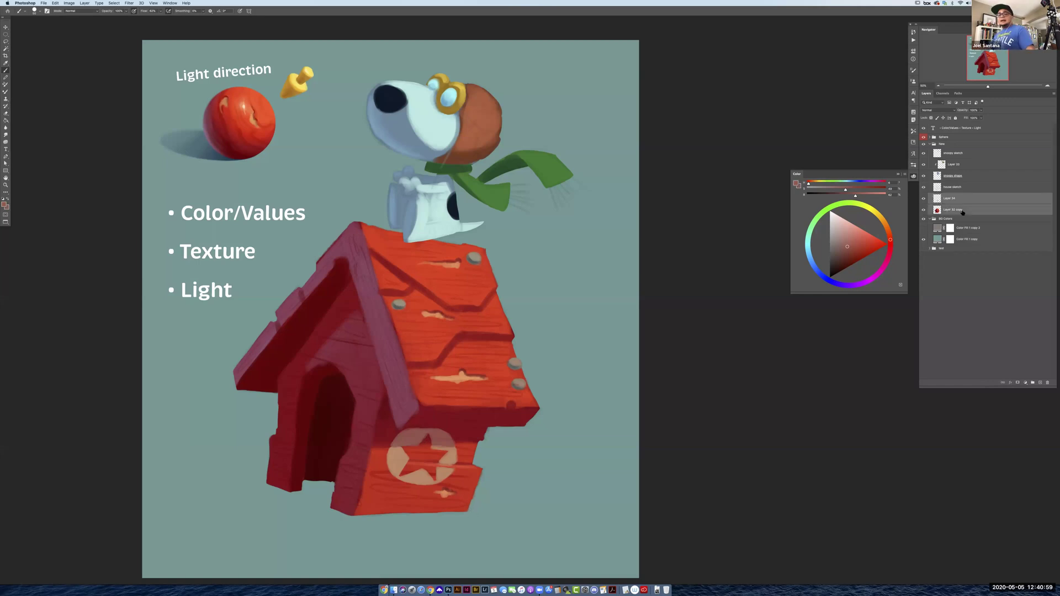
pyautogui.press('super+e')
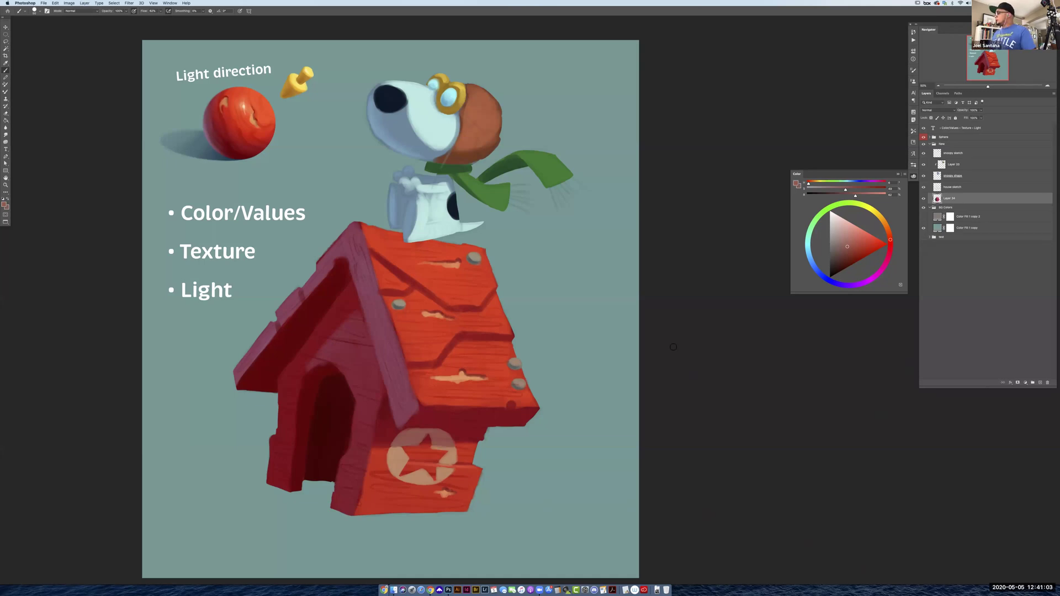
pyautogui.click(1041, 383)
pyautogui.keyDown('alt'); pyautogui.click(951, 204); pyautogui.keyUp('alt')
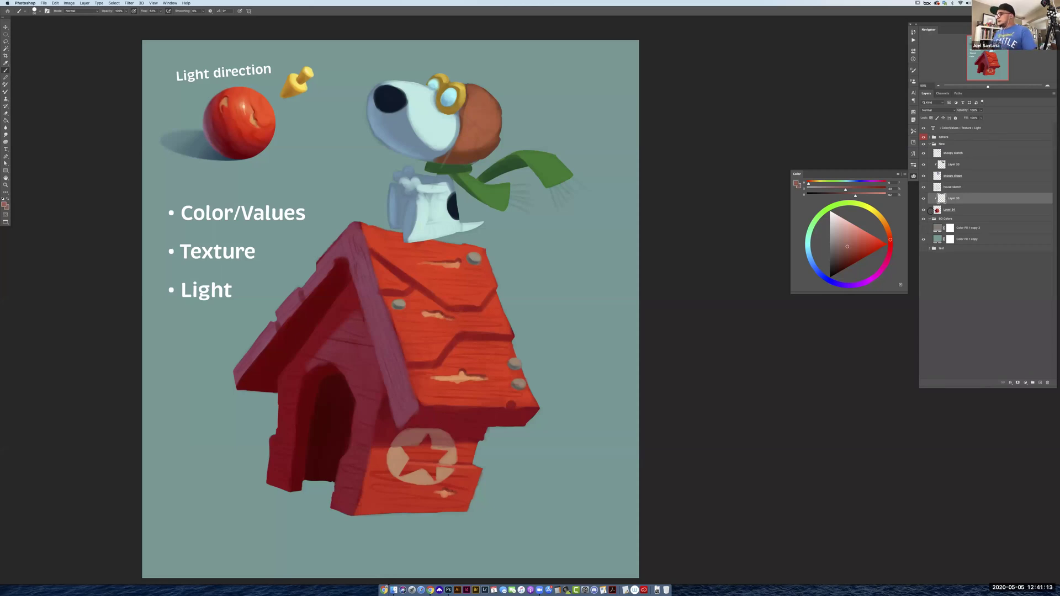
# Paint small dark red accents around the roof planks and nails, using sampled reds and a darker, near-black red
pyautogui.keyDown('alt'); pyautogui.click(385, 400); pyautogui.keyUp('alt')
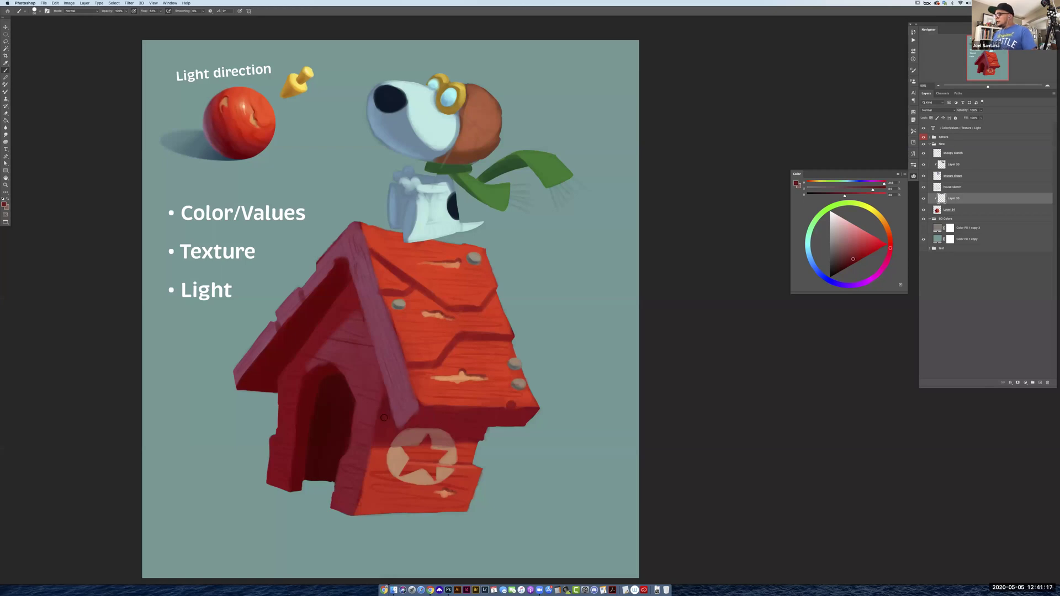
pyautogui.keyDown('alt'); pyautogui.click(384, 410); pyautogui.keyUp('alt')
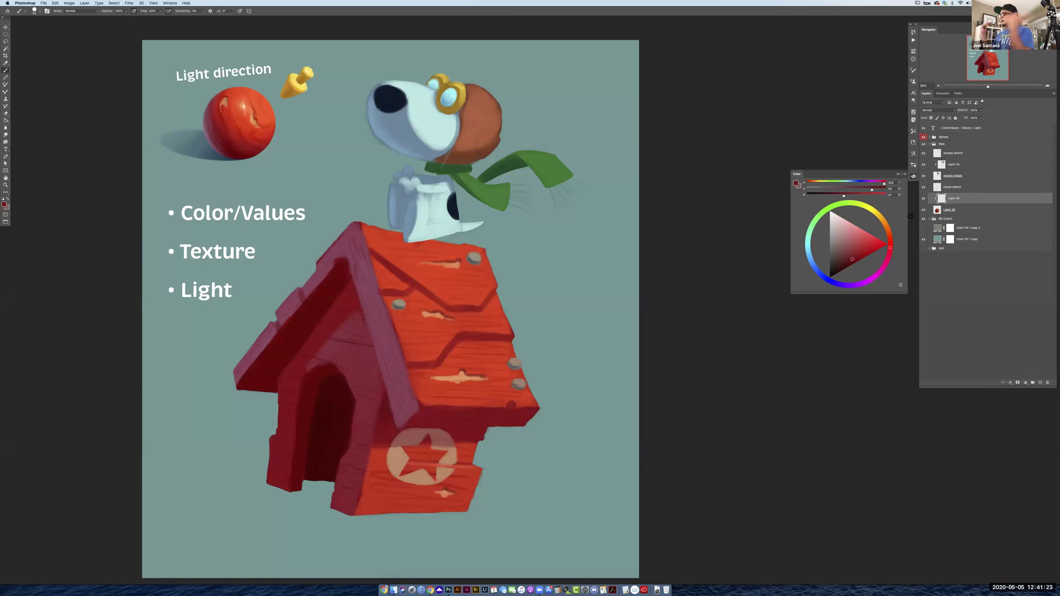
pyautogui.keyDown('alt'); pyautogui.click(507, 326); pyautogui.keyUp('alt')
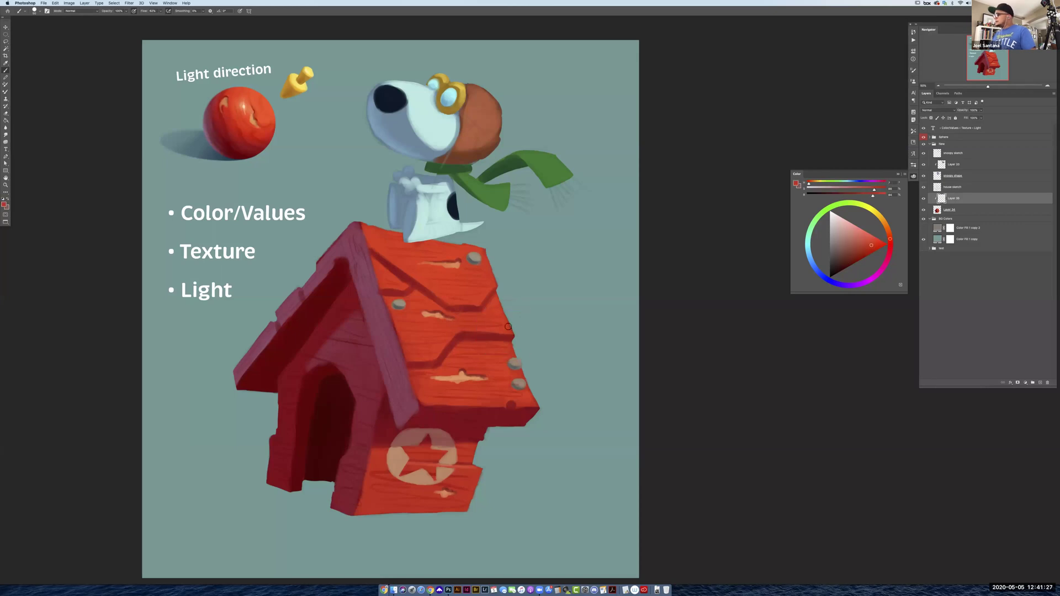
pyautogui.keyDown('alt'); pyautogui.click(431, 385); pyautogui.keyUp('alt')
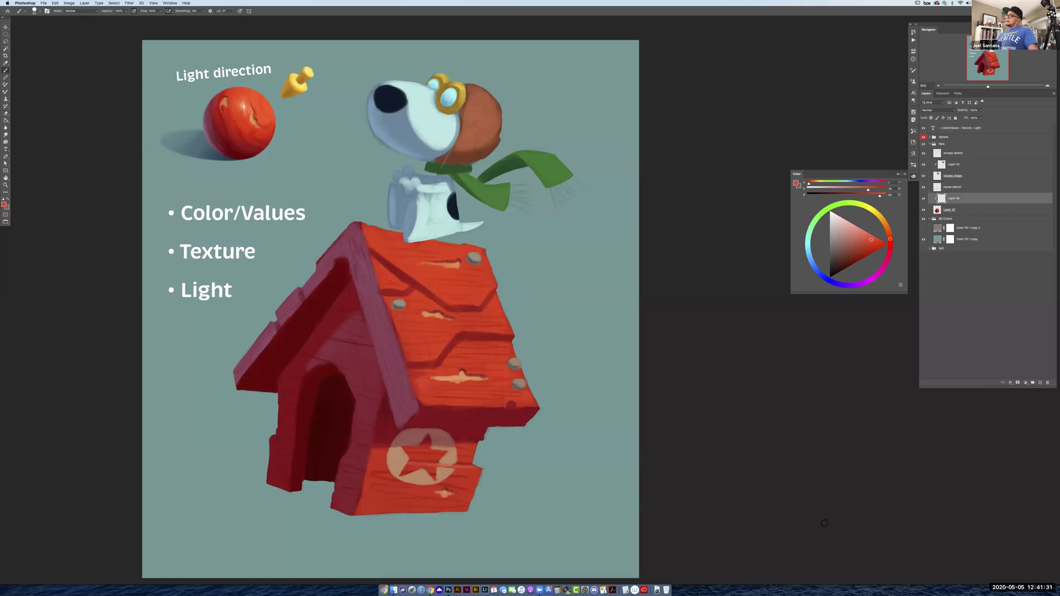
pyautogui.keyDown('alt'); pyautogui.click(448, 351); pyautogui.keyUp('alt')
pyautogui.moveTo(859, 247)
pyautogui.mouseDown()
pyautogui.moveTo(850, 262)
pyautogui.moveTo(890, 247)
pyautogui.mouseUp()
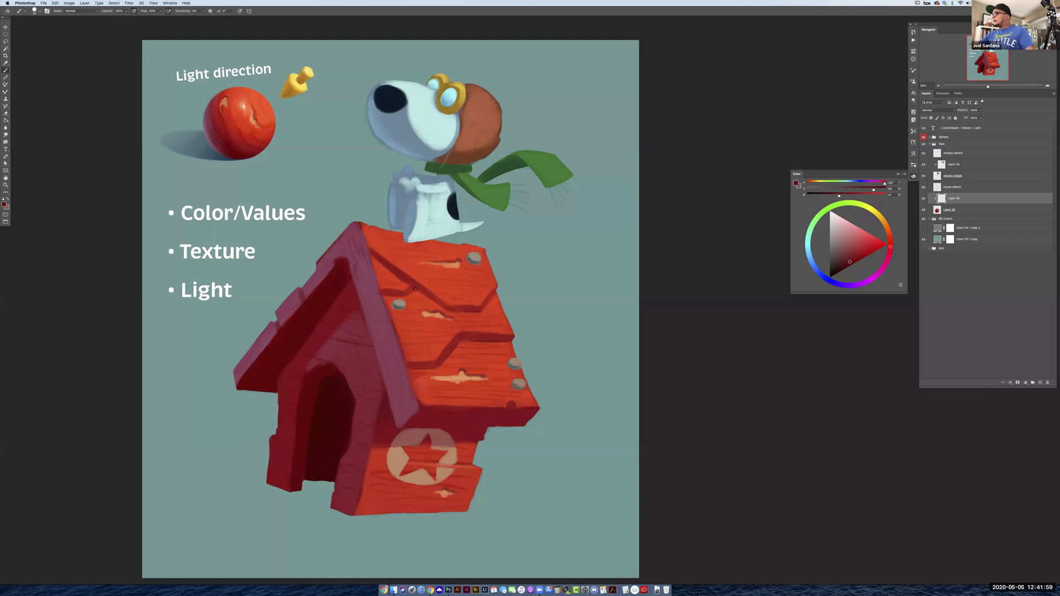
pyautogui.click(846, 267)
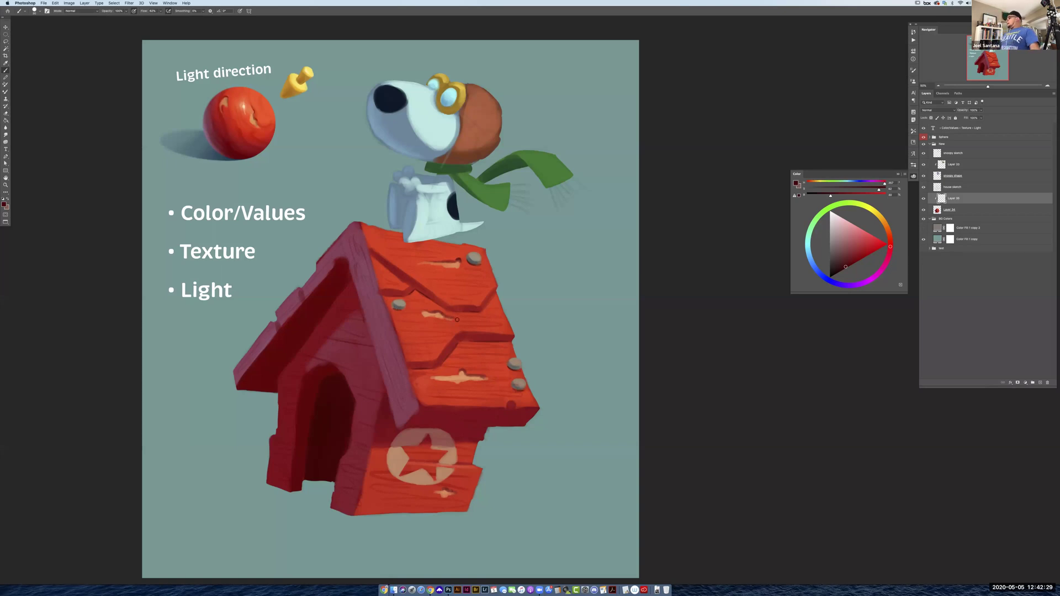
# Darken the notch in the roof's lower edge and paint a light orange-red strip along the eave beside it
pyautogui.keyDown('alt'); pyautogui.click(511, 409); pyautogui.keyUp('alt')
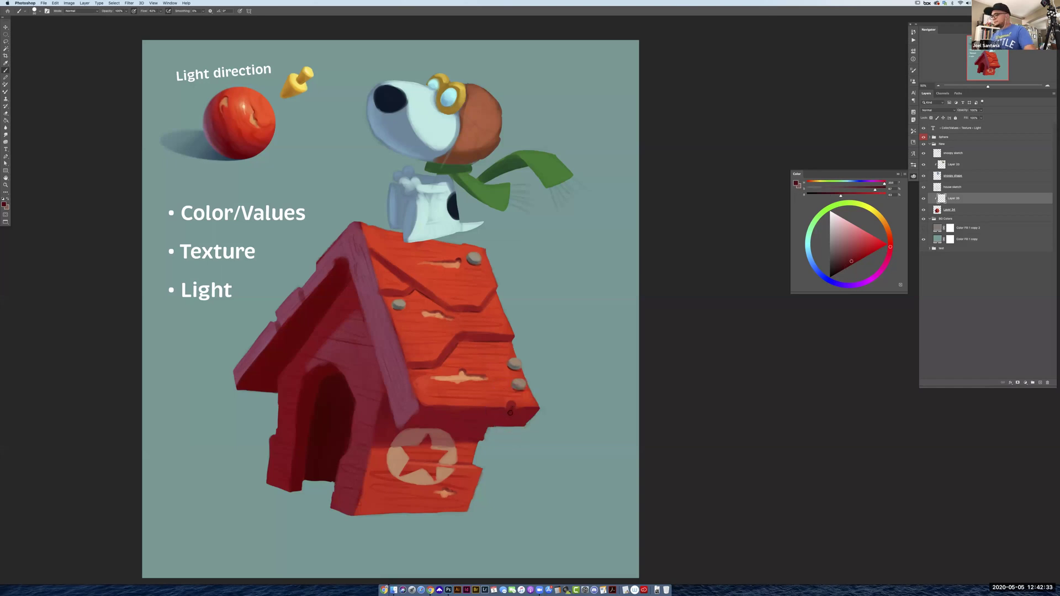
pyautogui.moveTo(509, 405); pyautogui.dragTo(511, 410)
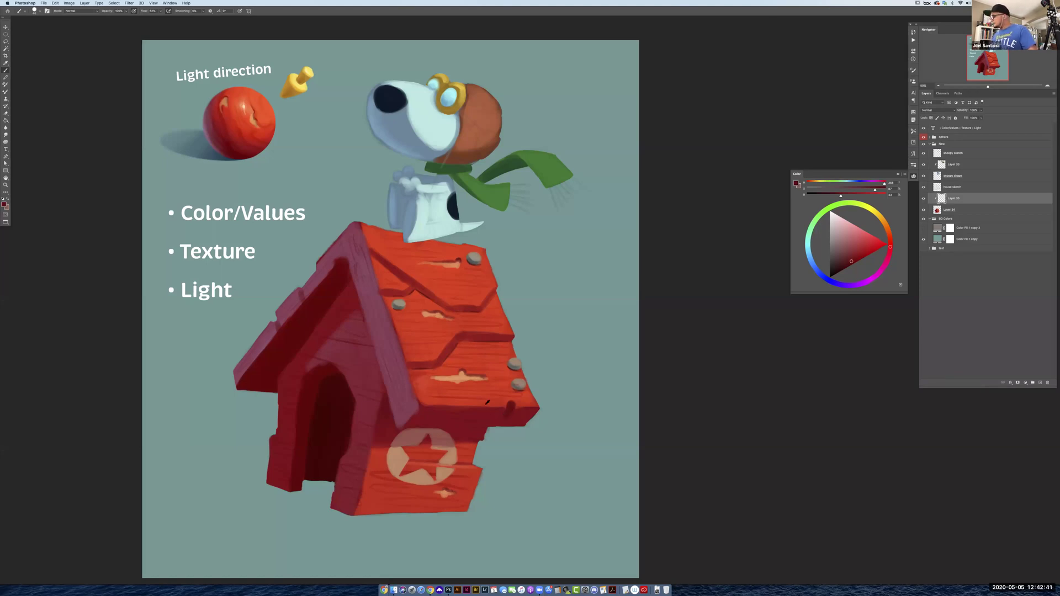
pyautogui.keyDown('alt'); pyautogui.click(484, 420); pyautogui.keyUp('alt')
pyautogui.moveTo(484, 421)
pyautogui.mouseDown()
pyautogui.moveTo(459, 417)
pyautogui.moveTo(495, 421)
pyautogui.moveTo(436, 414)
pyautogui.moveTo(457, 417)
pyautogui.mouseUp()
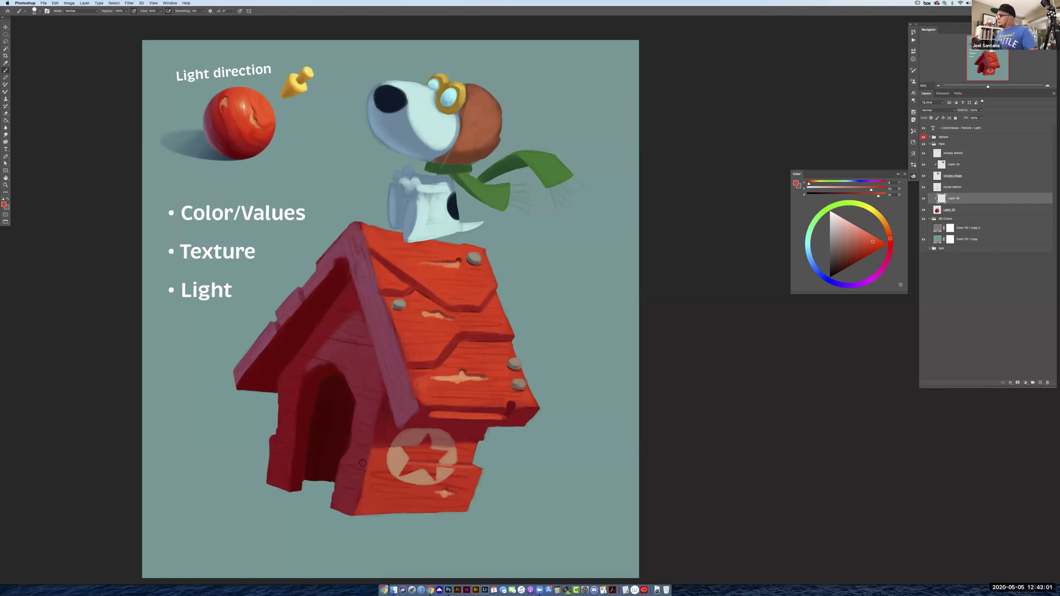
pyautogui.keyDown('alt'); pyautogui.click(462, 409); pyautogui.keyUp('alt')
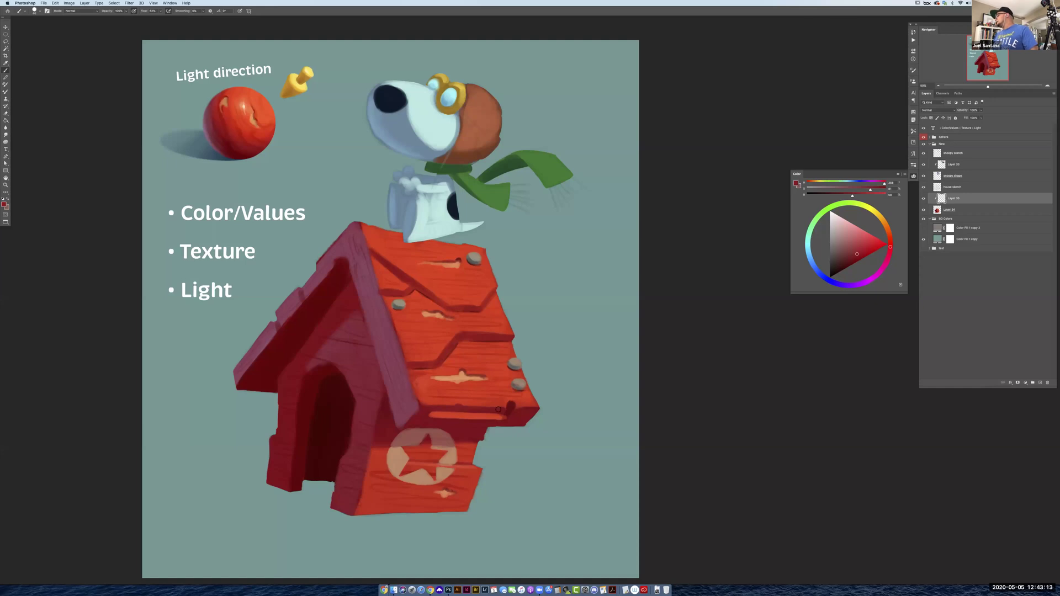
# Deepen the dark red shadow under the stepped edge of the lower roof plank with sampled reds
pyautogui.keyDown('alt'); pyautogui.click(455, 303); pyautogui.keyUp('alt')
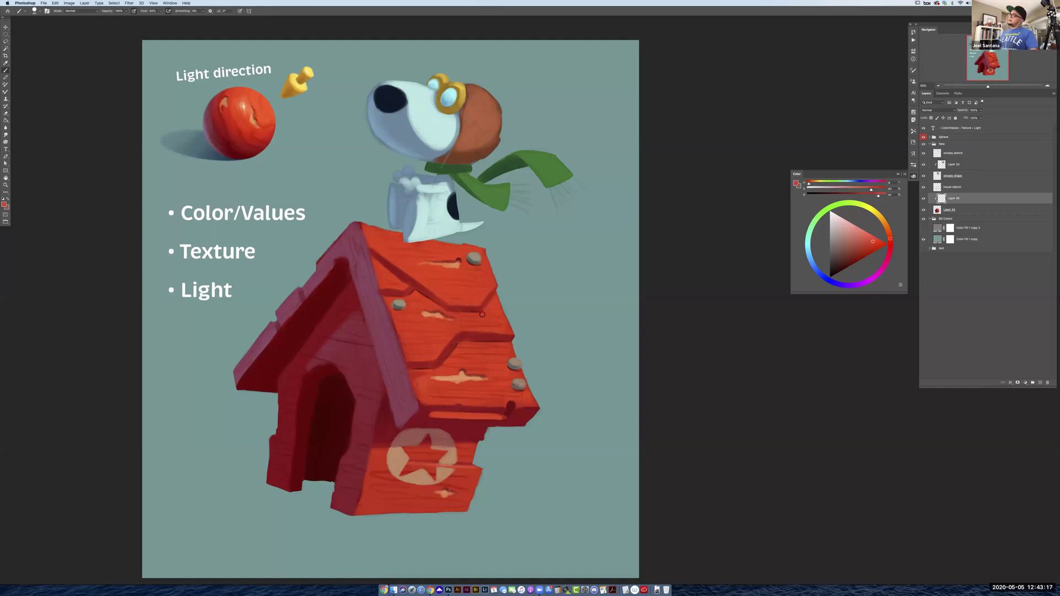
pyautogui.keyDown('alt'); pyautogui.click(431, 370); pyautogui.keyUp('alt')
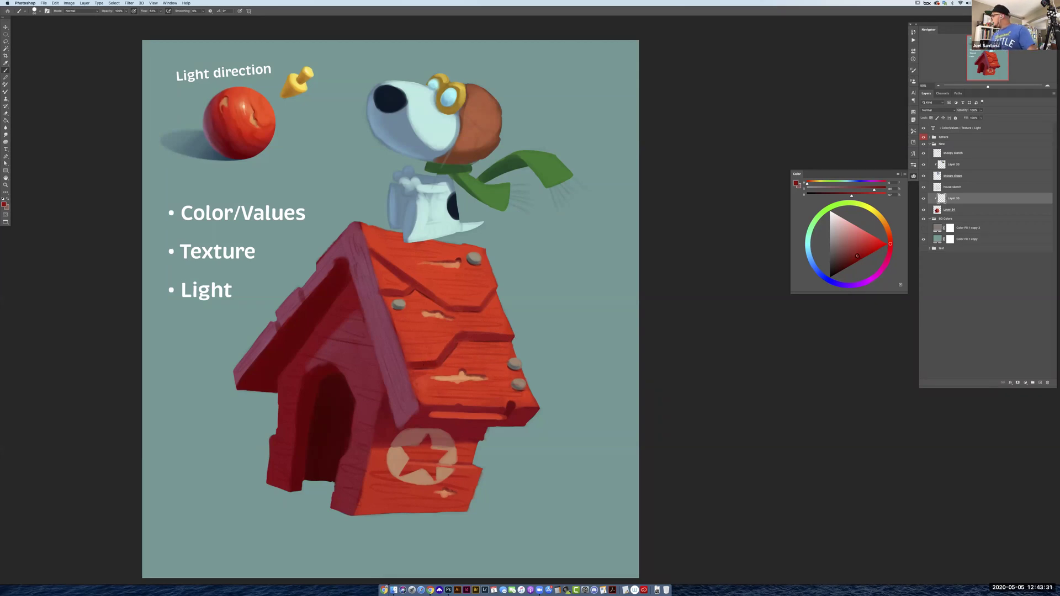
pyautogui.keyDown('alt'); pyautogui.click(428, 365); pyautogui.keyUp('alt')
pyautogui.moveTo(431, 365); pyautogui.dragTo(447, 355)
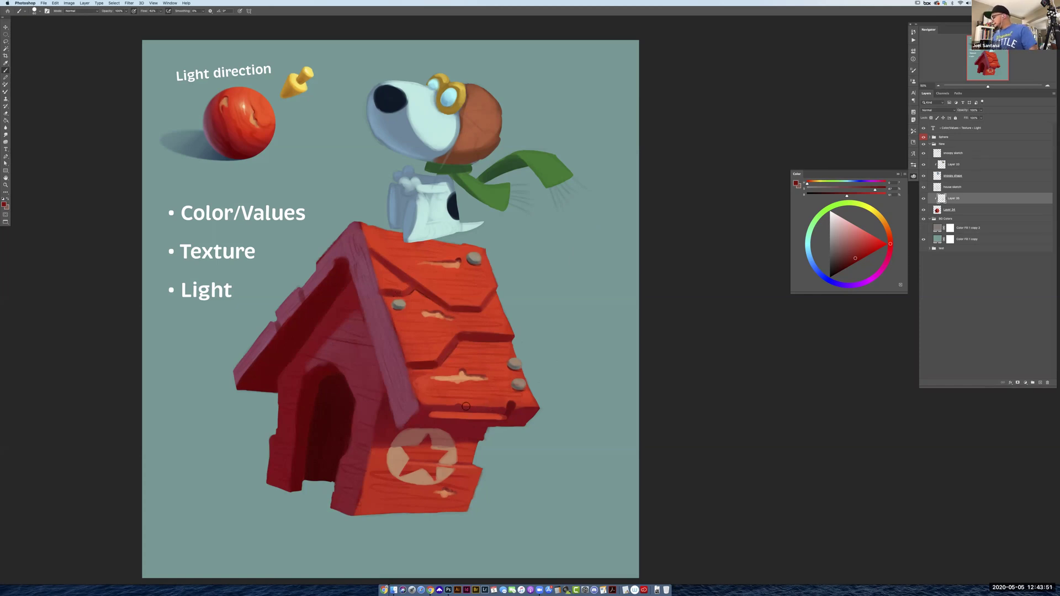
# Paint an orange-red split with a dark hole at its lower end down the purple front roof trim, refining its edges with sampled tones
pyautogui.keyDown('alt'); pyautogui.click(424, 381); pyautogui.keyUp('alt')
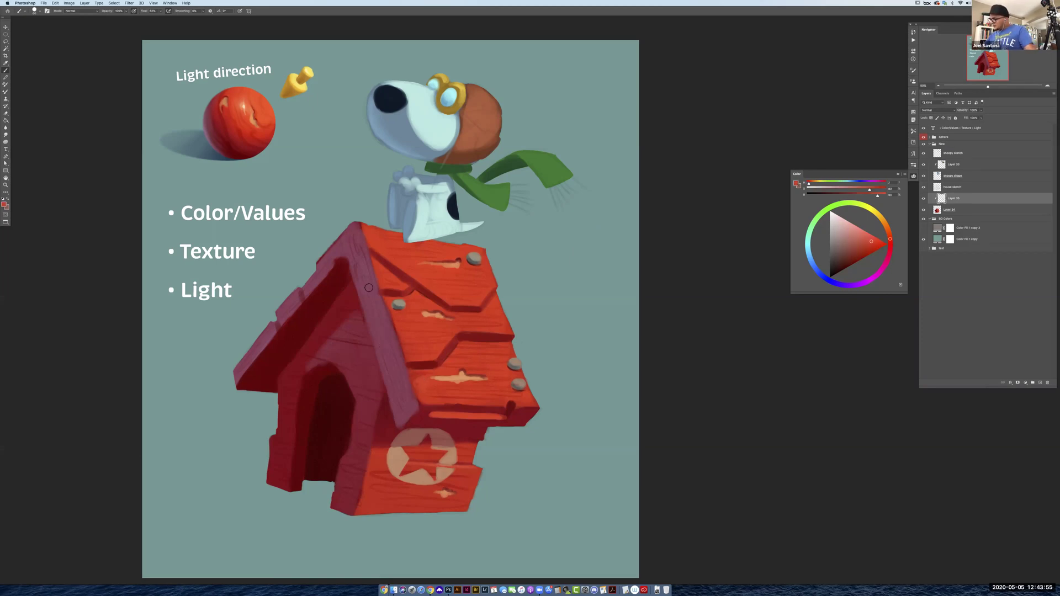
pyautogui.moveTo(369, 284)
pyautogui.mouseDown()
pyautogui.moveTo(378, 309)
pyautogui.moveTo(367, 276)
pyautogui.moveTo(406, 393)
pyautogui.moveTo(366, 275)
pyautogui.moveTo(403, 391)
pyautogui.mouseUp()
pyautogui.keyDown('alt'); pyautogui.click(402, 398); pyautogui.keyUp('alt')
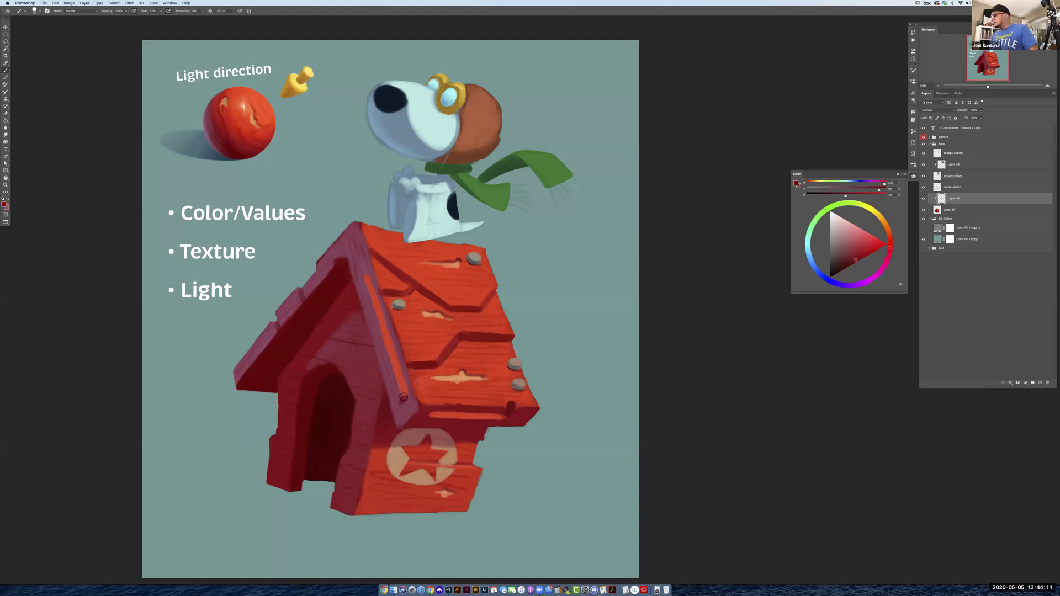
pyautogui.keyDown('alt'); pyautogui.click(371, 320); pyautogui.keyUp('alt')
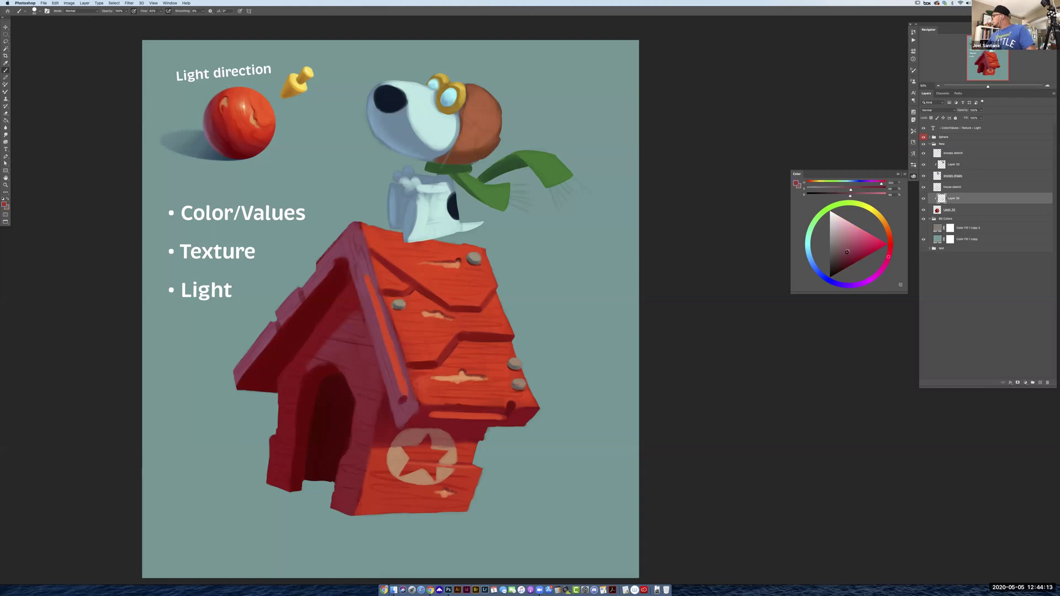
pyautogui.keyDown('alt'); pyautogui.click(362, 288); pyautogui.keyUp('alt')
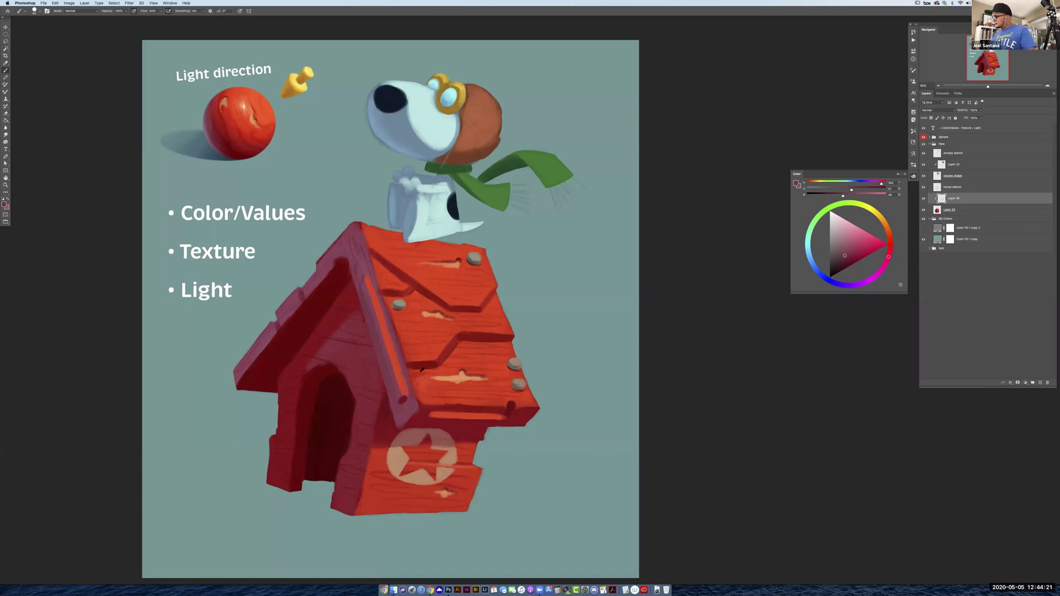
pyautogui.keyDown('alt'); pyautogui.click(376, 313); pyautogui.keyUp('alt')
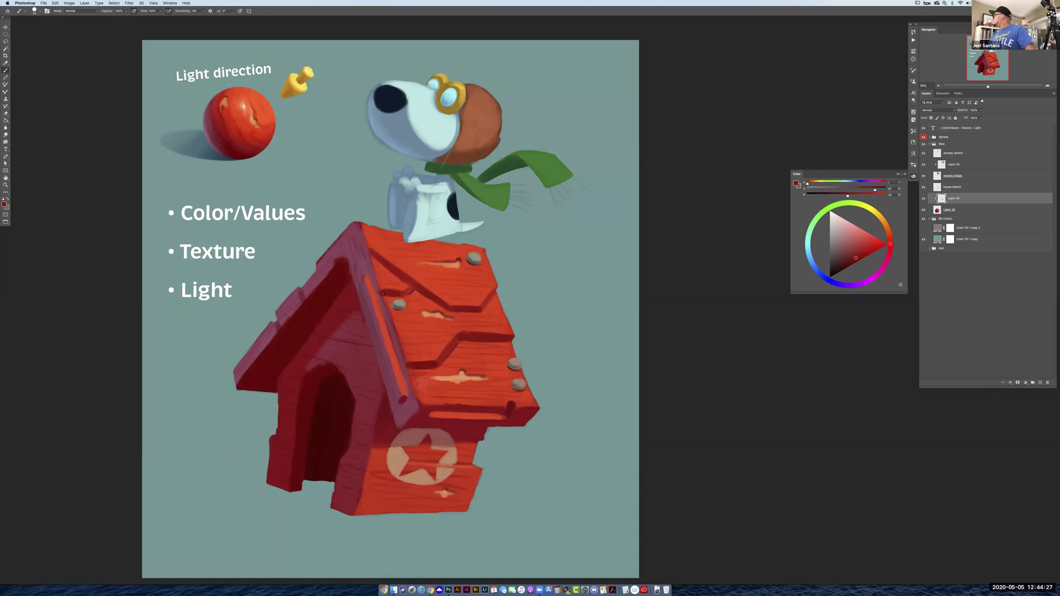
# Merge the clipped detail layer into the doghouse layer and add a new clipped layer in Overlay mode
pyautogui.keyDown('shift'); pyautogui.click(956, 211); pyautogui.keyUp('shift')
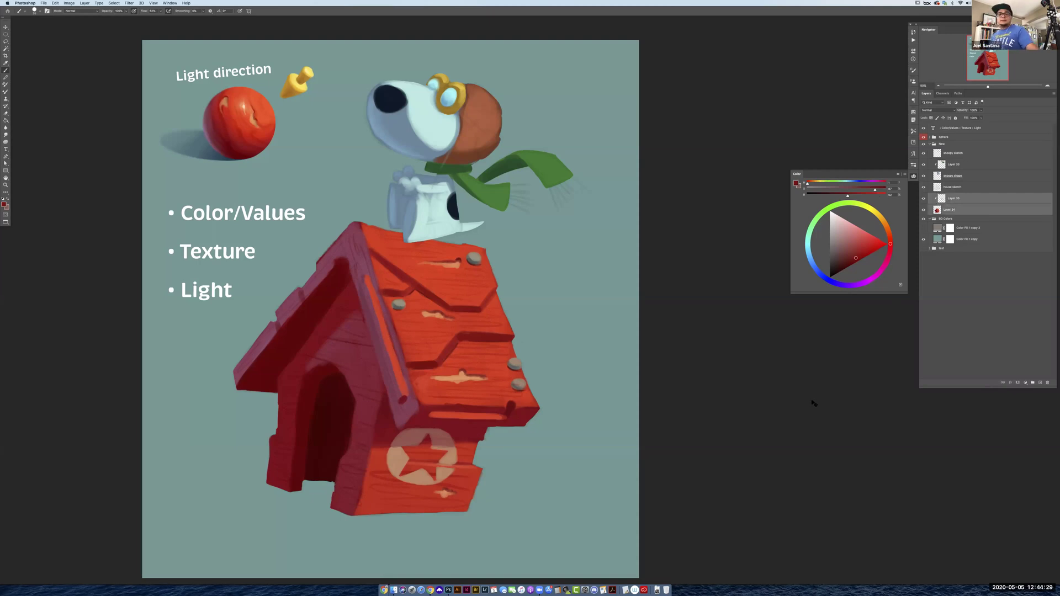
pyautogui.hotkey('ctrl', 'e')
pyautogui.click(1040, 383)
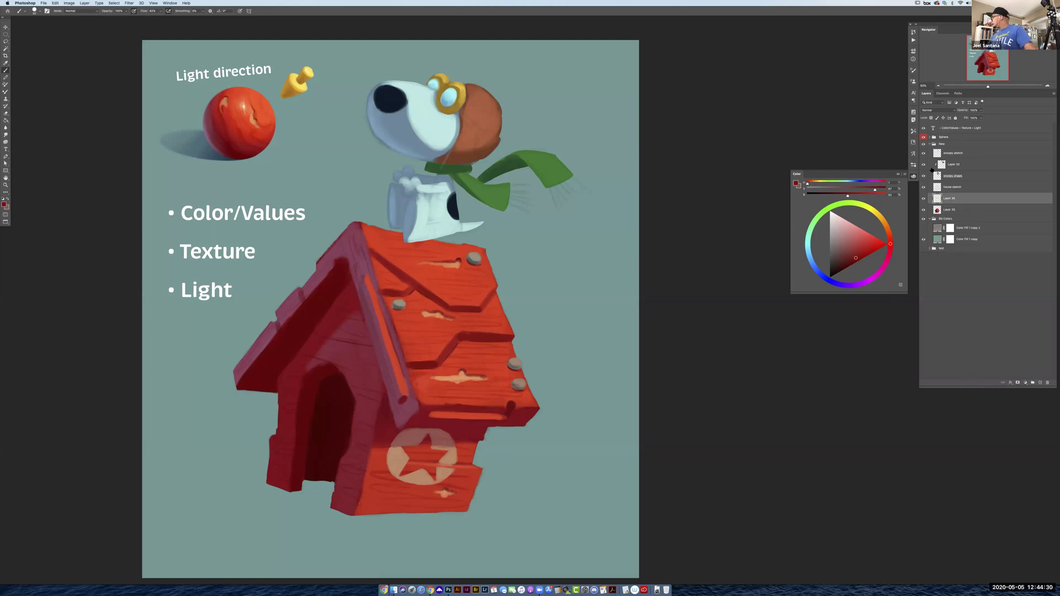
pyautogui.moveTo(949, 208); pyautogui.dragTo(951, 202)
pyautogui.keyDown('alt'); pyautogui.click(951, 203); pyautogui.keyUp('alt')
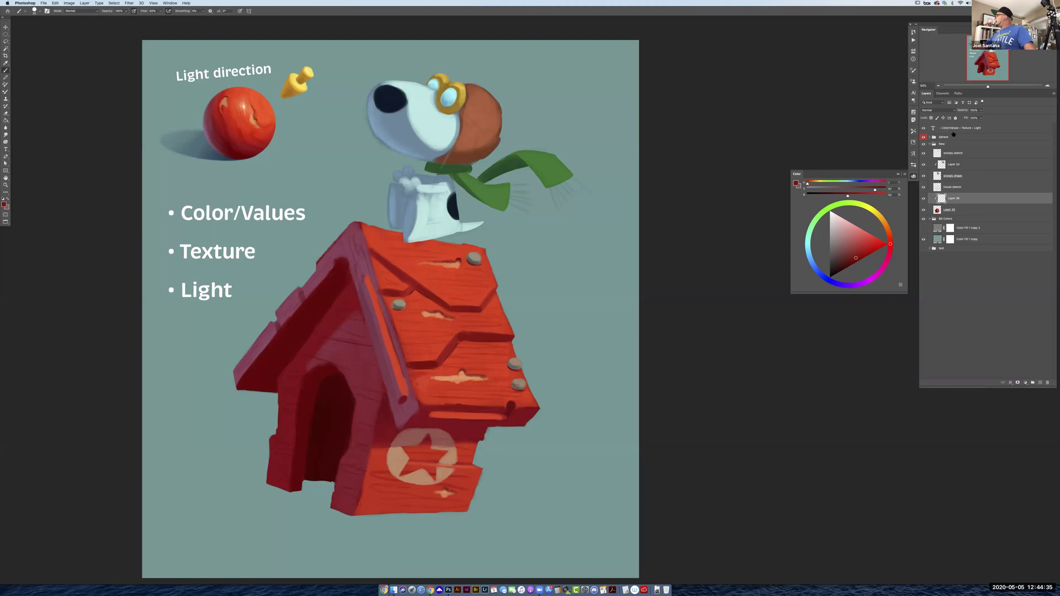
pyautogui.click(934, 111)
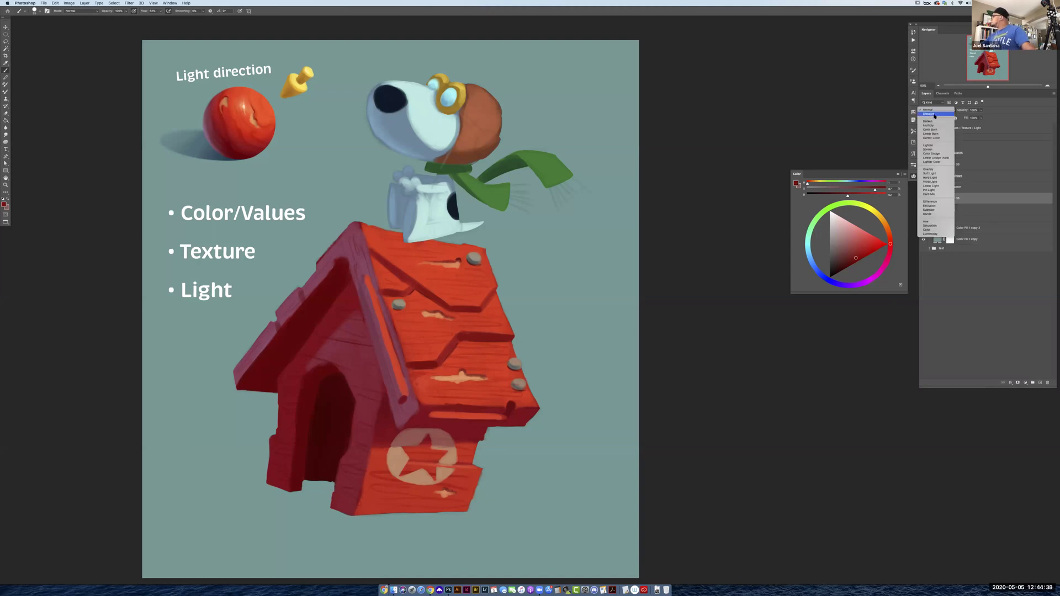
pyautogui.click(934, 170)
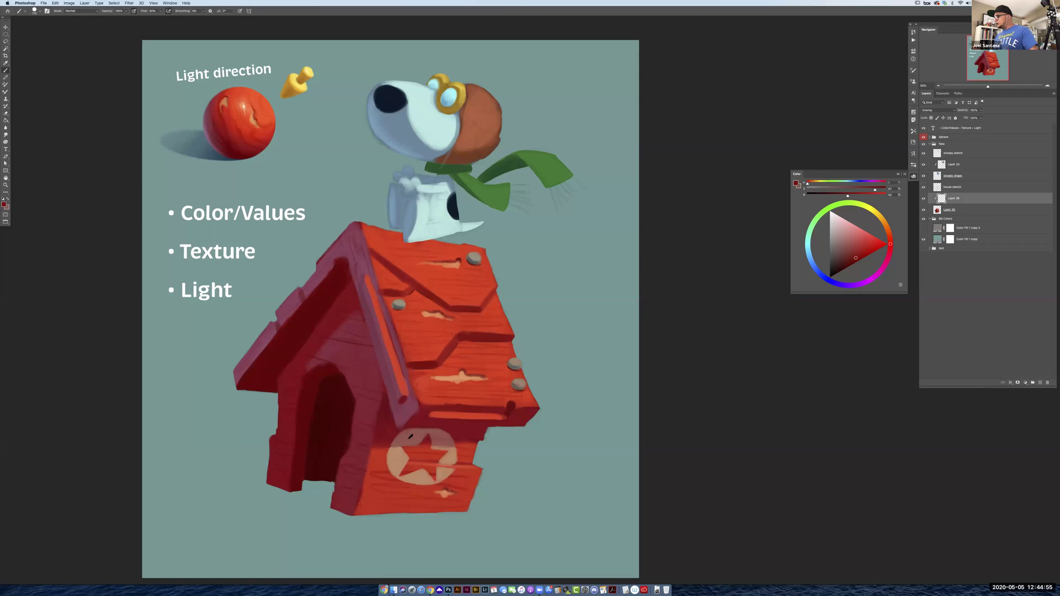
# Try a glow on the side wall beneath the eave using a light orange-red adjusted from the star emblem's tone
pyautogui.keyDown('alt'); pyautogui.click(409, 436); pyautogui.keyUp('alt')
pyautogui.moveTo(395, 441); pyautogui.dragTo(409, 451)
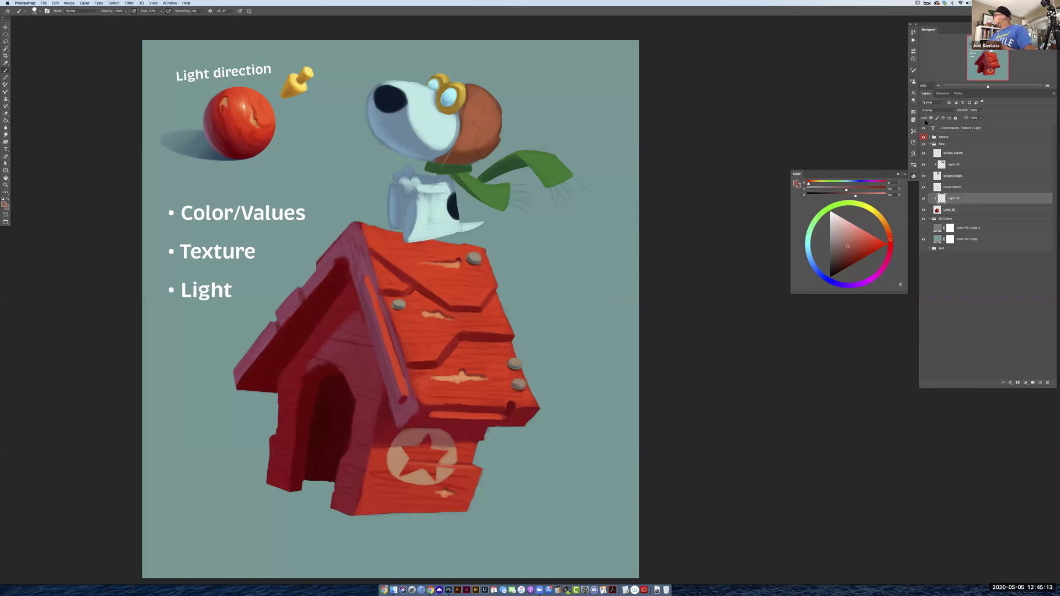
pyautogui.moveTo(859, 237); pyautogui.dragTo(864, 232)
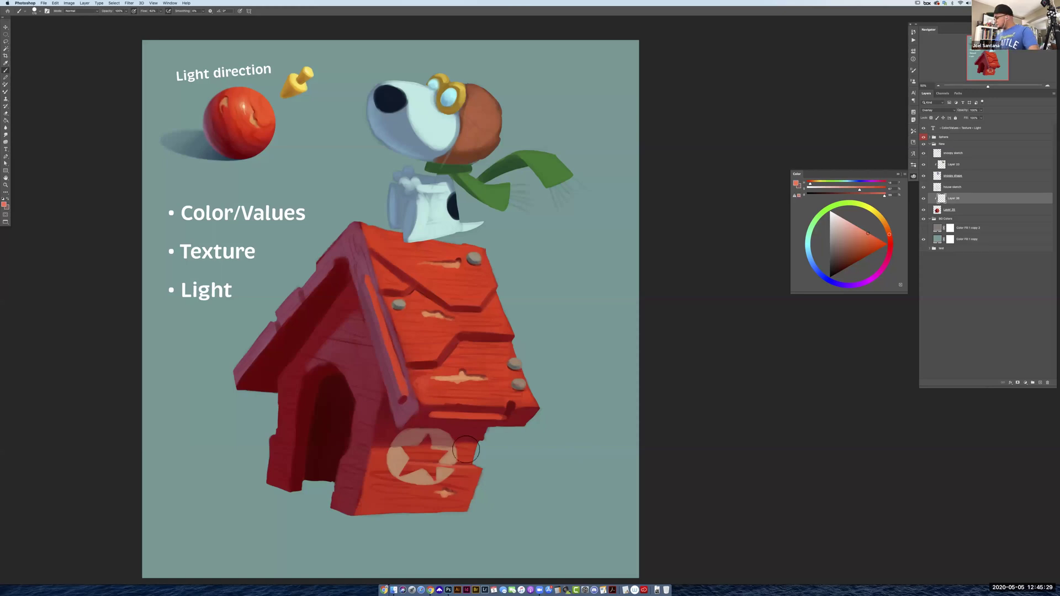
pyautogui.moveTo(476, 433); pyautogui.dragTo(465, 435)
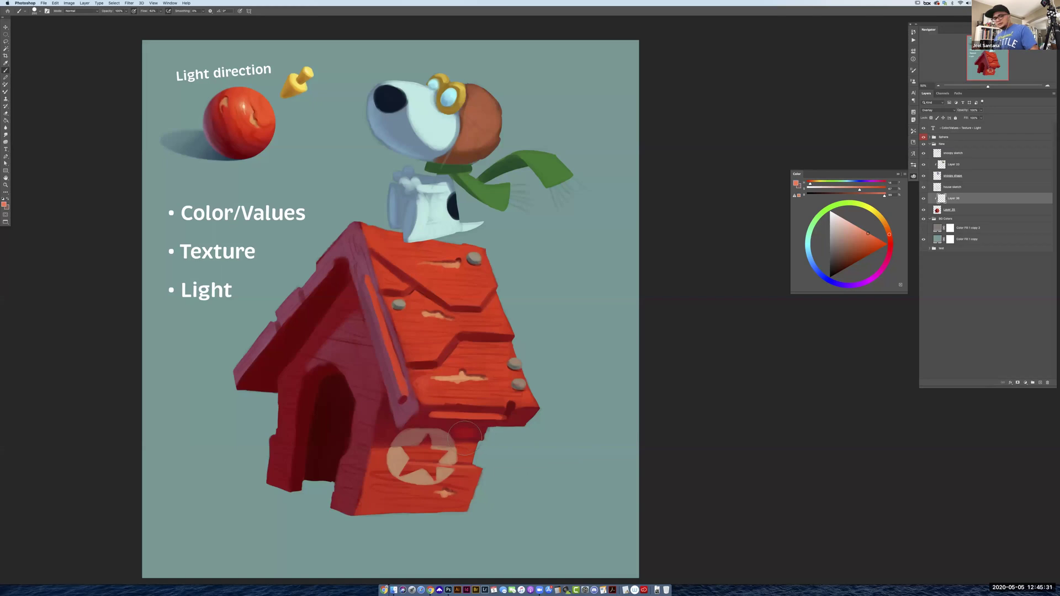
pyautogui.press('super+z')
# Lower the brush's flow for softer paint build-up
pyautogui.click(161, 11)
pyautogui.moveTo(158, 21); pyautogui.dragTo(151, 21)
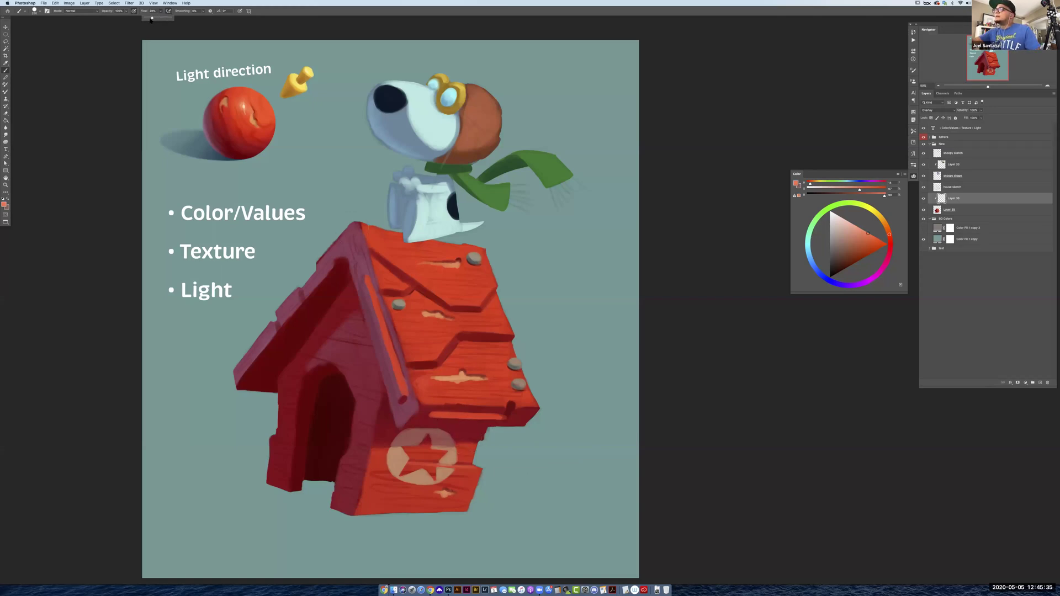
pyautogui.press('Return')
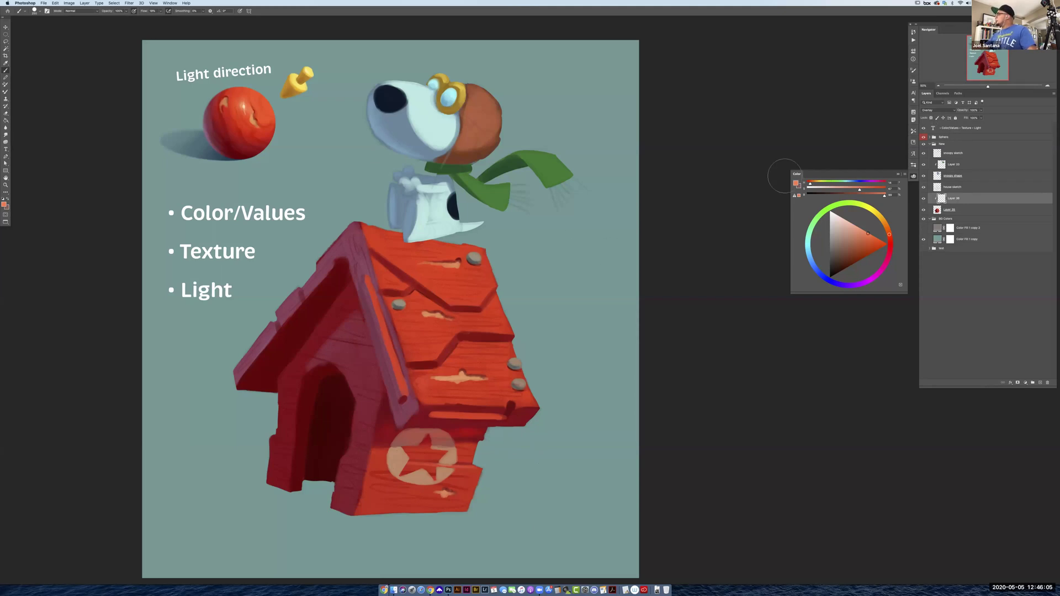
# Add a clipped layer in Overlay mode above the dog's shading layer and sample the shadow blue from its muzzle
pyautogui.click(810, 259)
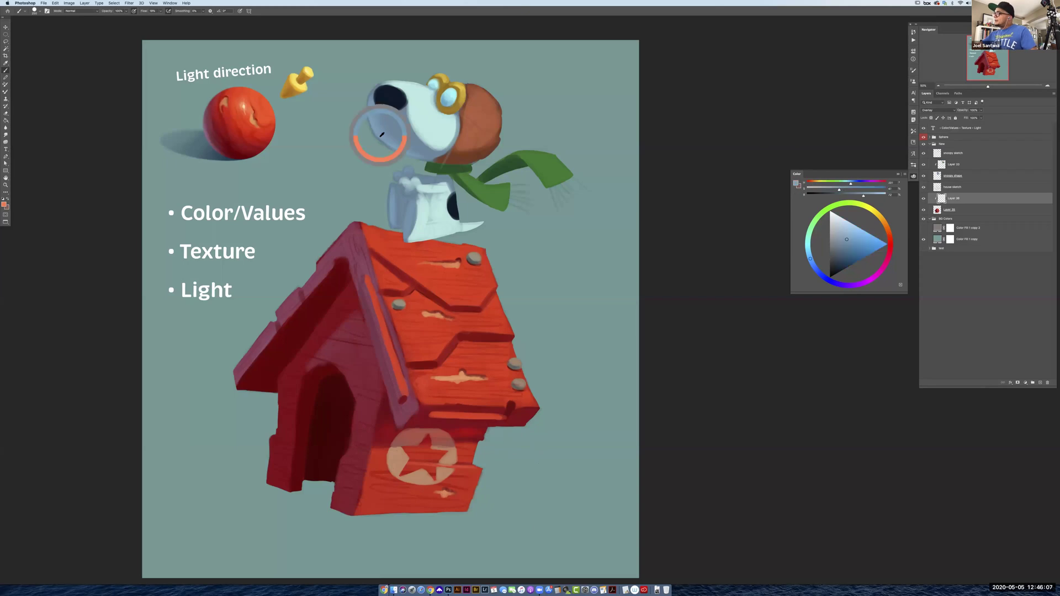
pyautogui.click(856, 234)
pyautogui.moveTo(855, 234); pyautogui.dragTo(858, 233)
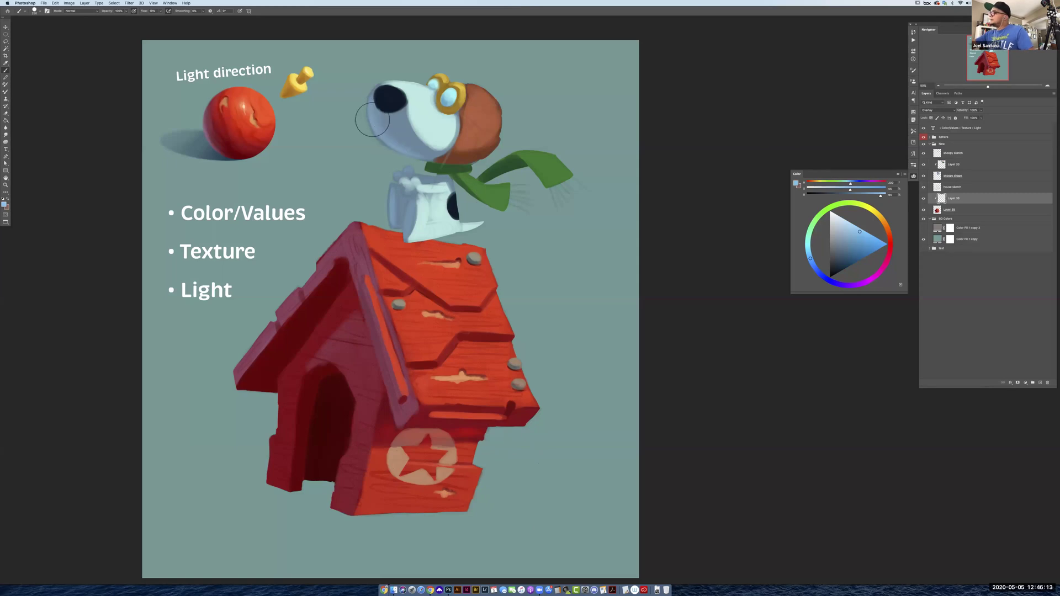
pyautogui.click(951, 164)
pyautogui.press('super+alt+shift+n')
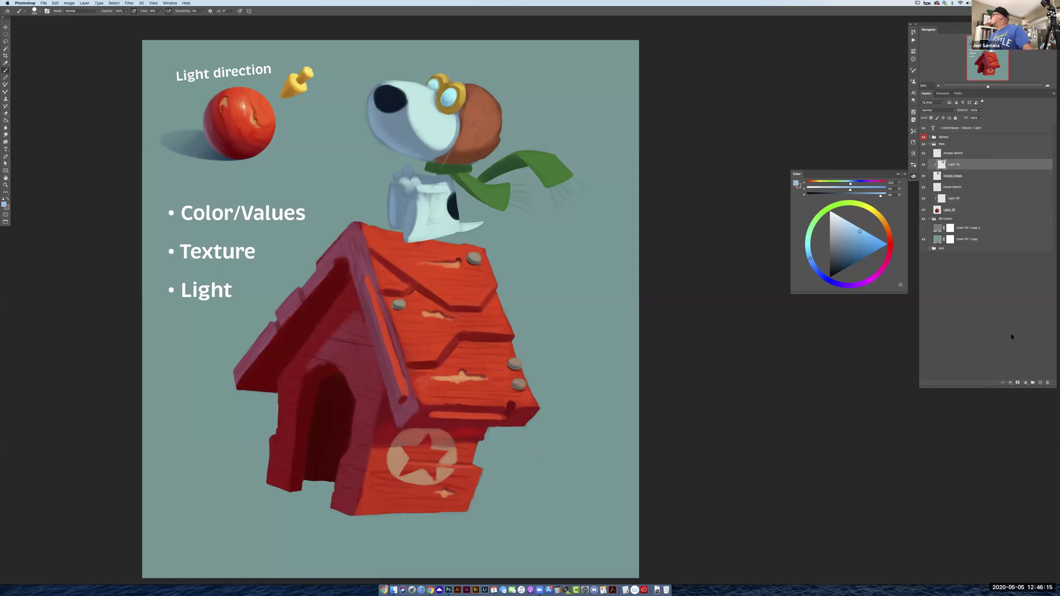
pyautogui.keyDown('alt'); pyautogui.click(959, 168); pyautogui.keyUp('alt')
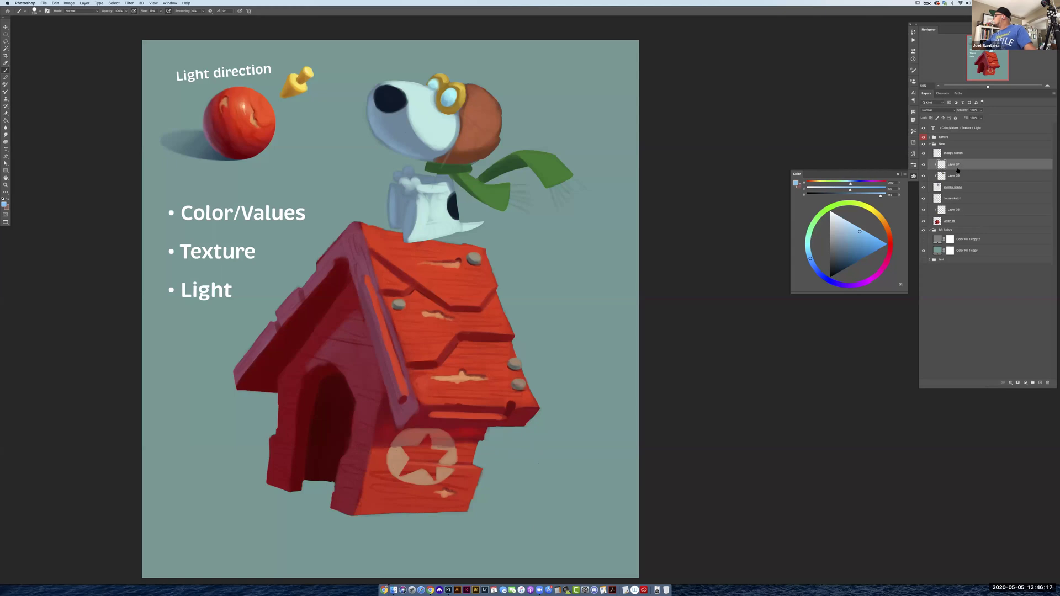
pyautogui.click(932, 111)
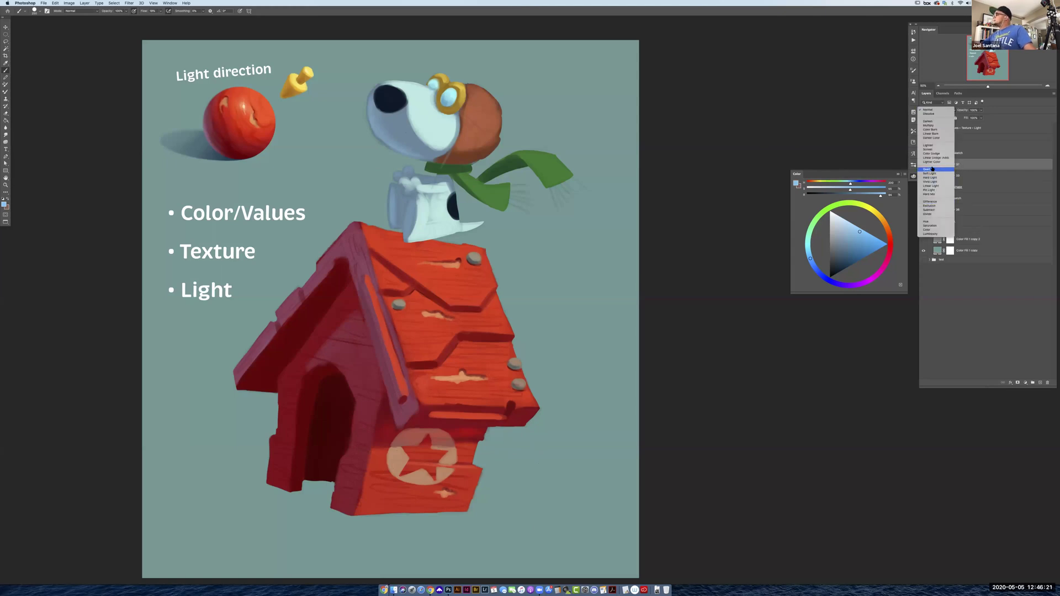
pyautogui.click(933, 169)
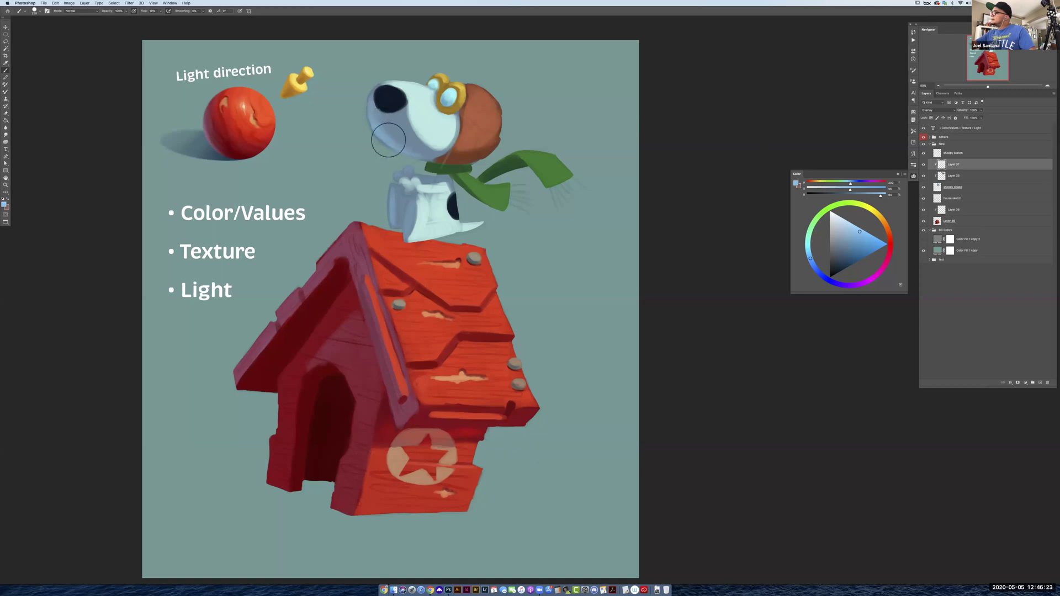
pyautogui.keyDown('alt'); pyautogui.click(395, 145); pyautogui.keyUp('alt')
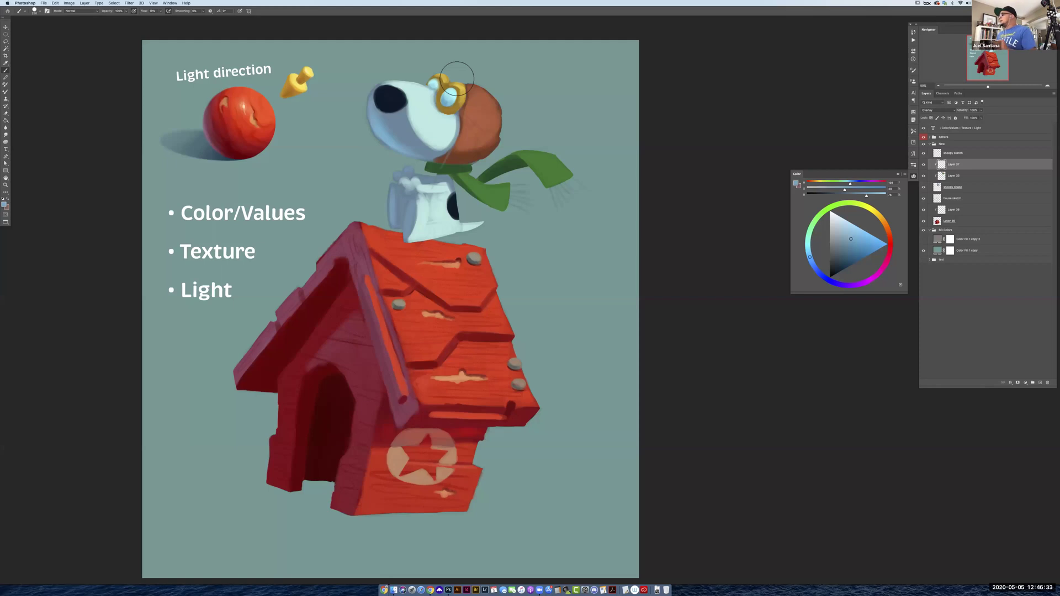
# Paint a warm light orange glow across the roof planks on the doghouse's clipped Overlay layer
pyautogui.click(957, 214)
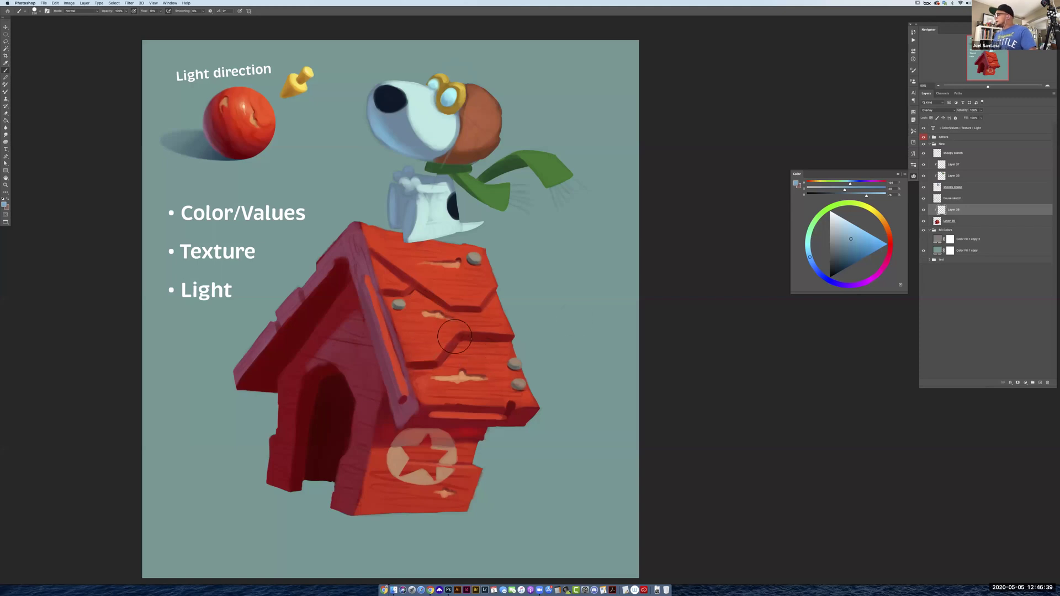
pyautogui.moveTo(456, 327); pyautogui.dragTo(441, 333)
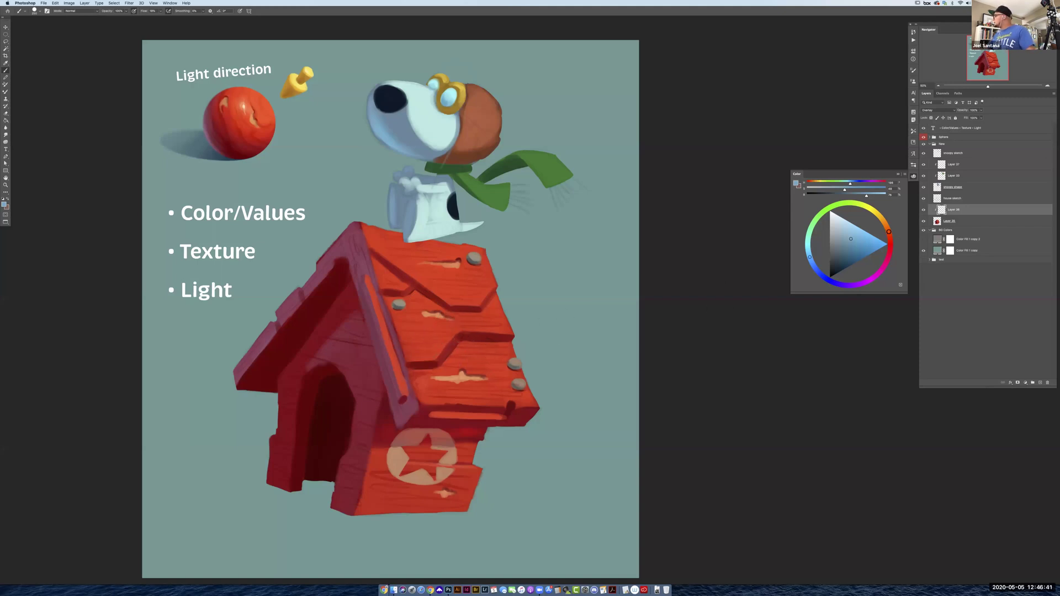
pyautogui.moveTo(851, 238); pyautogui.dragTo(860, 234)
pyautogui.click(889, 229)
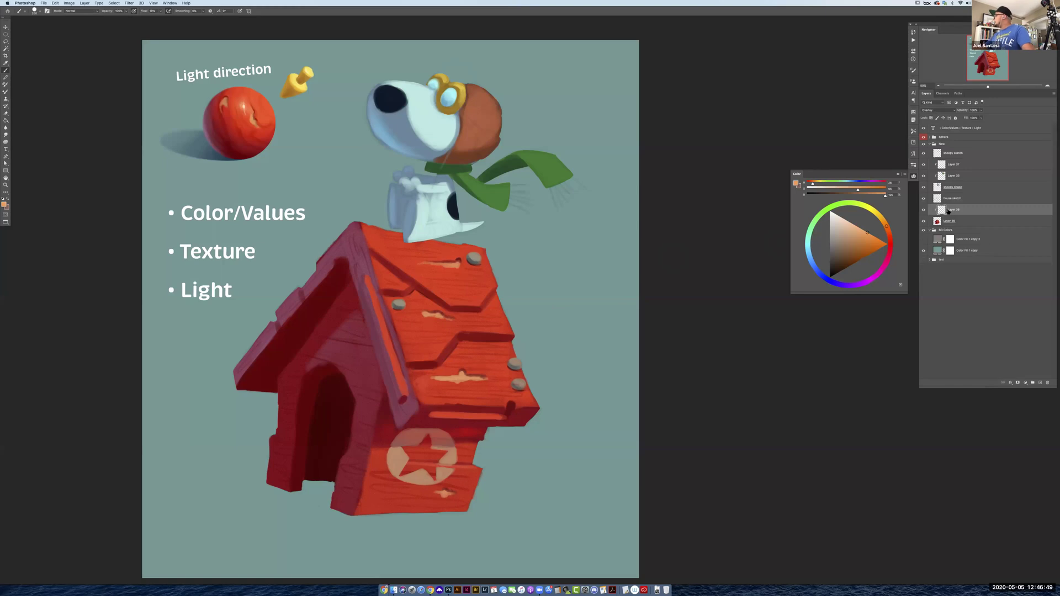
pyautogui.moveTo(885, 225); pyautogui.dragTo(887, 229)
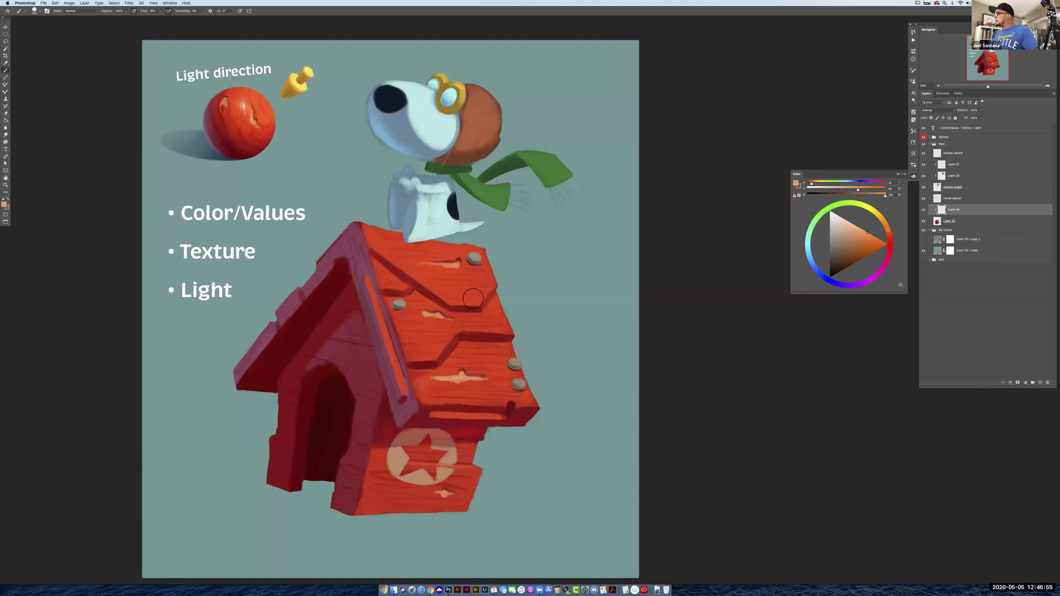
pyautogui.moveTo(465, 298); pyautogui.dragTo(480, 292)
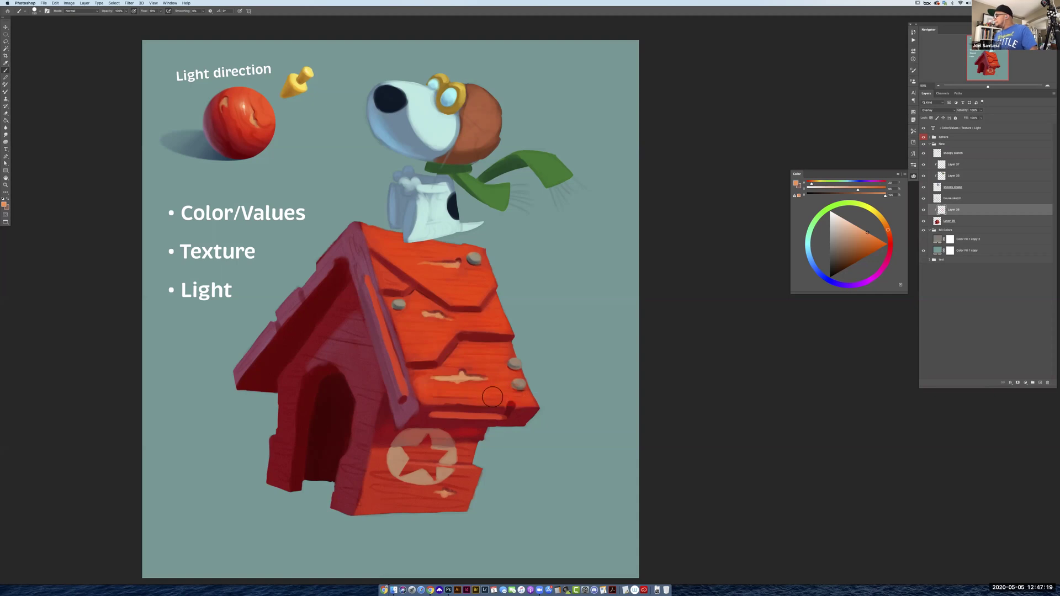
# Compare the doghouse with and without the Overlay glow and merge that layer into the doghouse layer
pyautogui.click(923, 210)
pyautogui.click(924, 210)
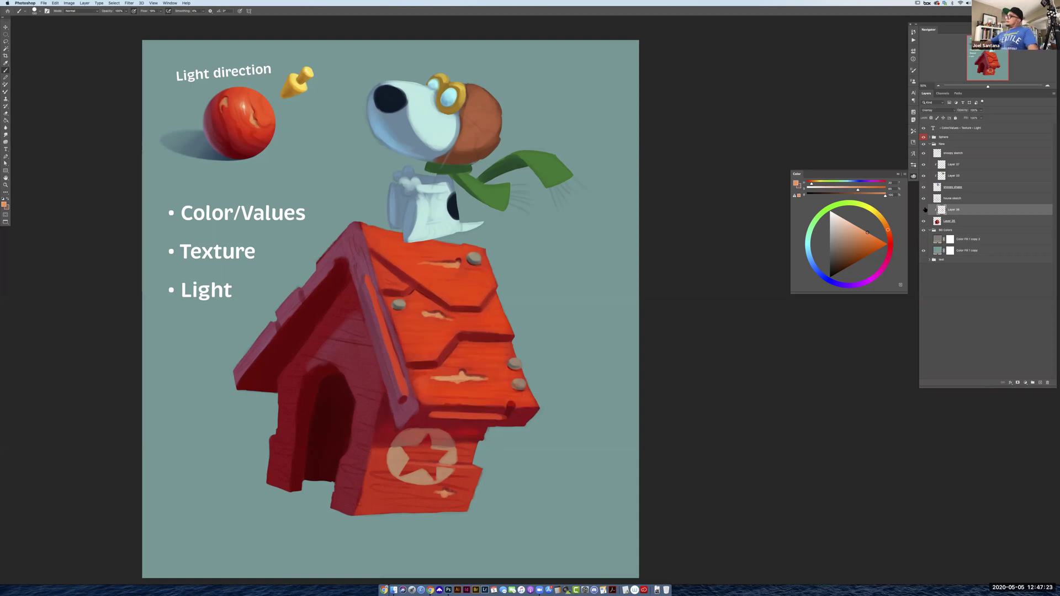
pyautogui.click(924, 210)
pyautogui.click(923, 210)
pyautogui.click(924, 210)
pyautogui.click(924, 210)
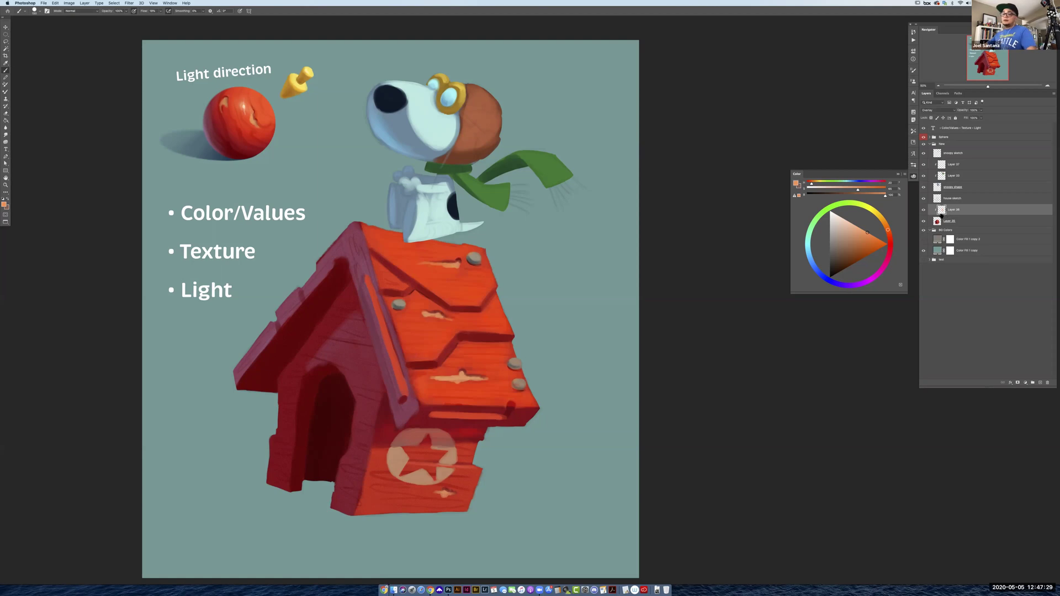
pyautogui.press('super+e')
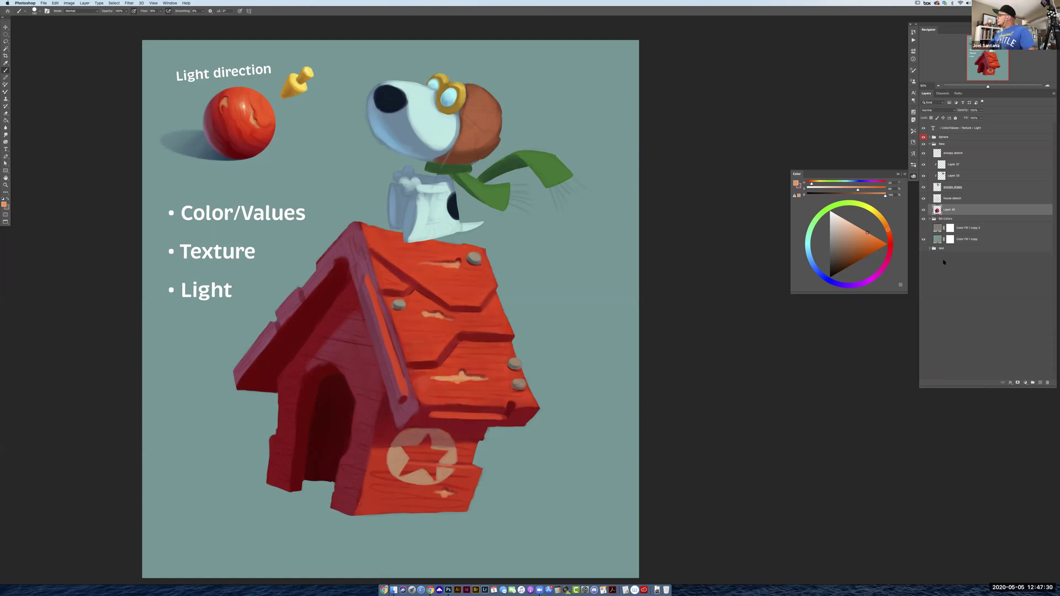
# Add a clipped Multiply layer above the doghouse layer and darken the doorway's interior with sampled dark reds
pyautogui.click(1041, 383)
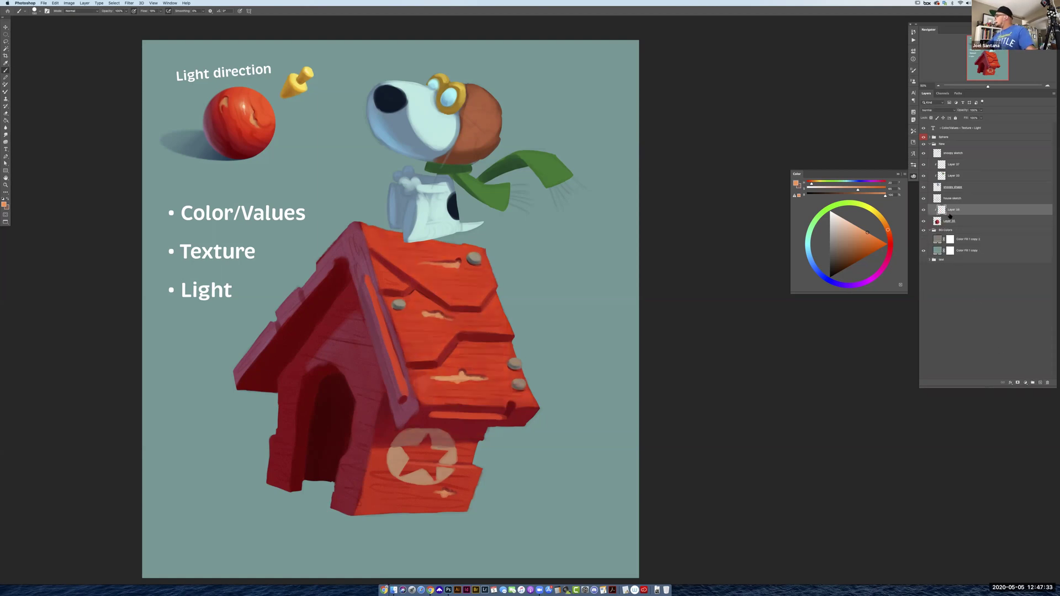
pyautogui.keyDown('alt'); pyautogui.click(949, 215); pyautogui.keyUp('alt')
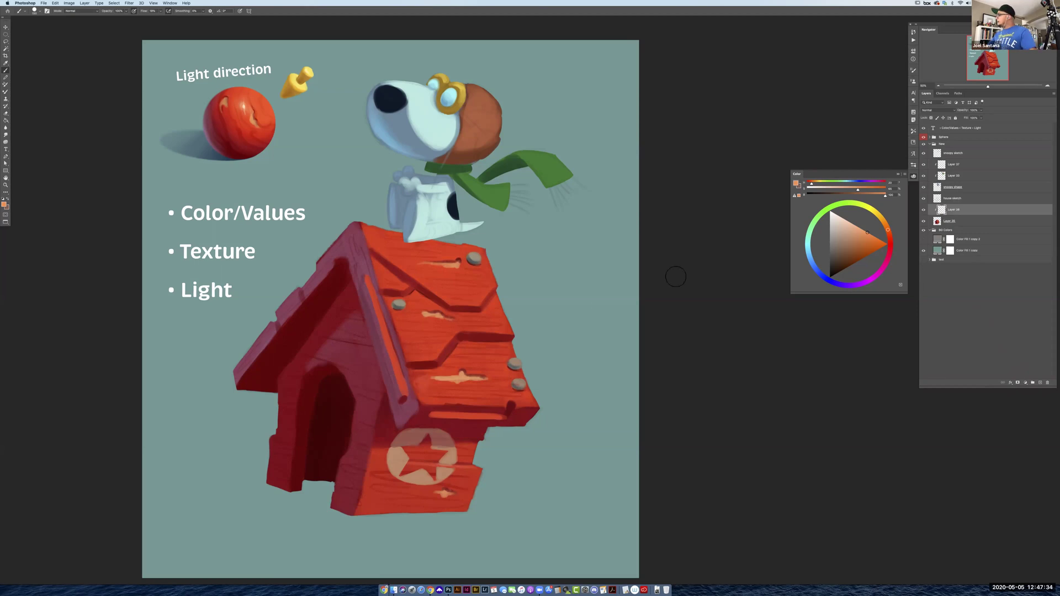
pyautogui.keyDown('alt'); pyautogui.click(515, 337); pyautogui.keyUp('alt')
pyautogui.click(932, 111)
pyautogui.click(932, 126)
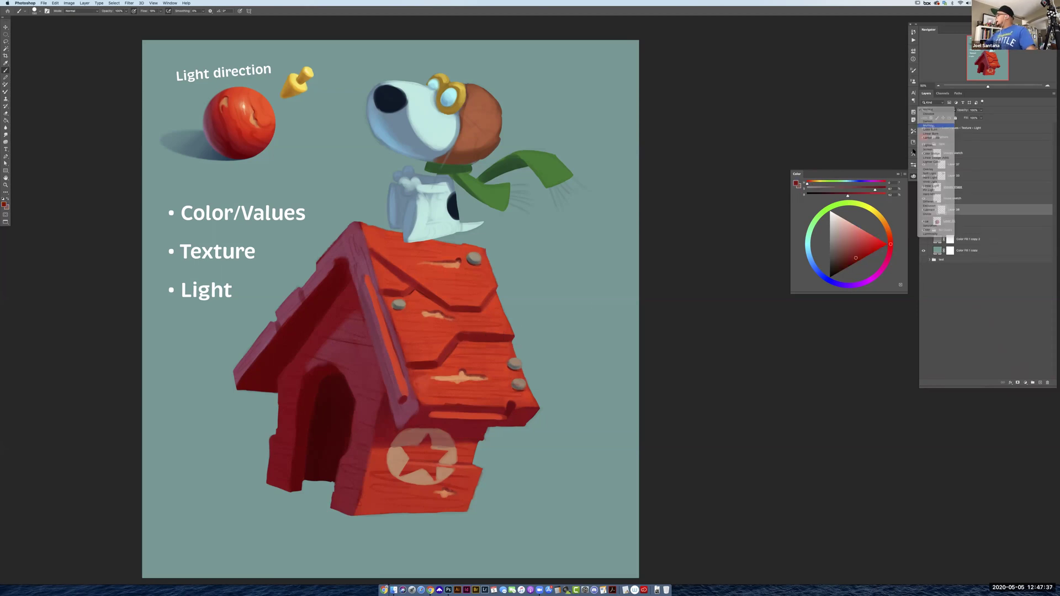
pyautogui.keyDown('alt'); pyautogui.click(431, 364); pyautogui.keyUp('alt')
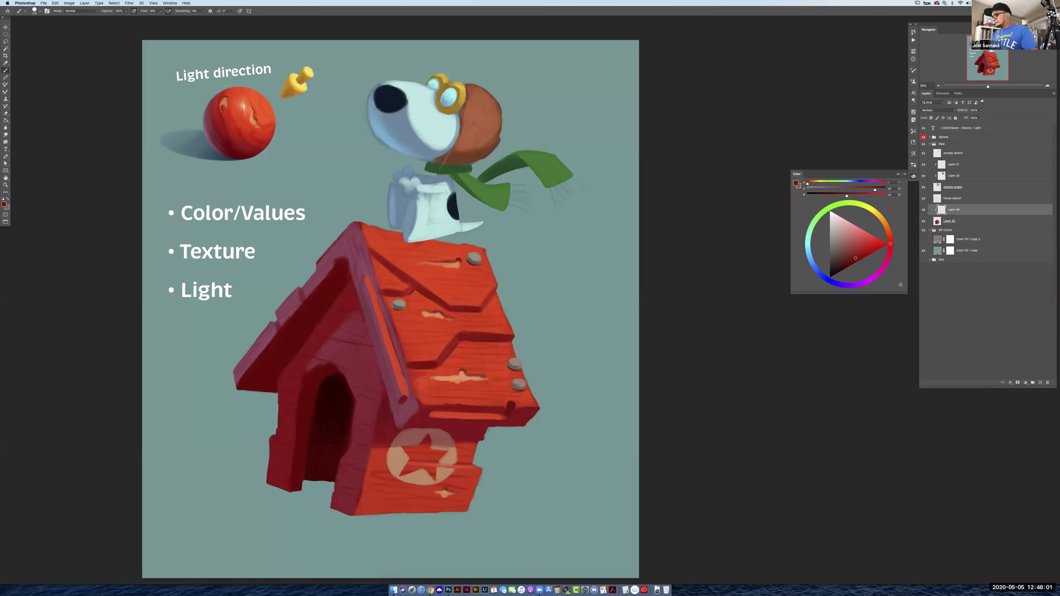
# Merge the doorway shading into the doghouse layer and add a new layer above it
pyautogui.keyDown('shift'); pyautogui.click(951, 221); pyautogui.keyUp('shift')
pyautogui.press('super+e')
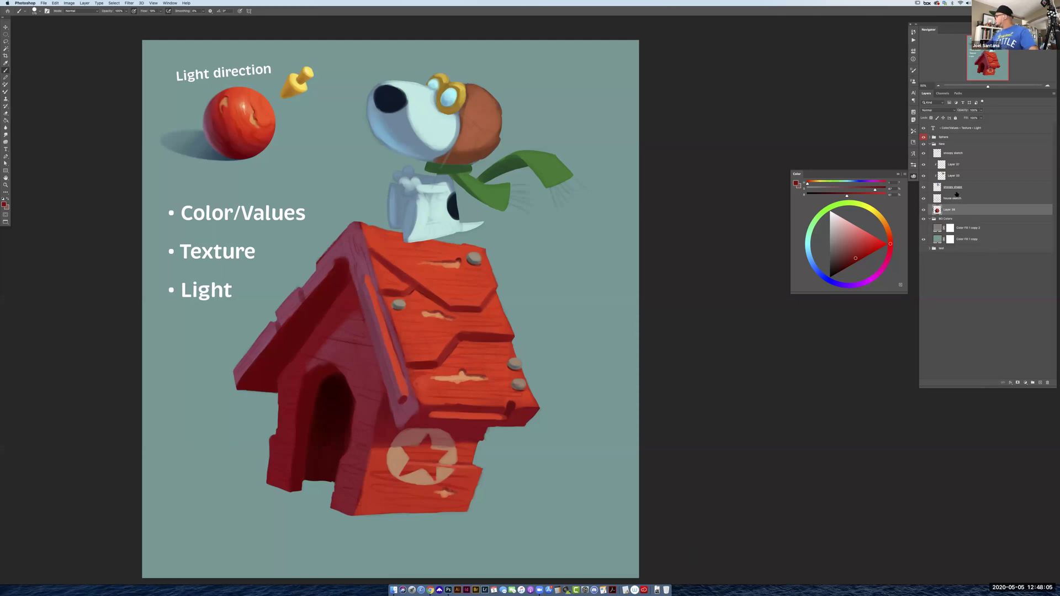
pyautogui.click(1041, 383)
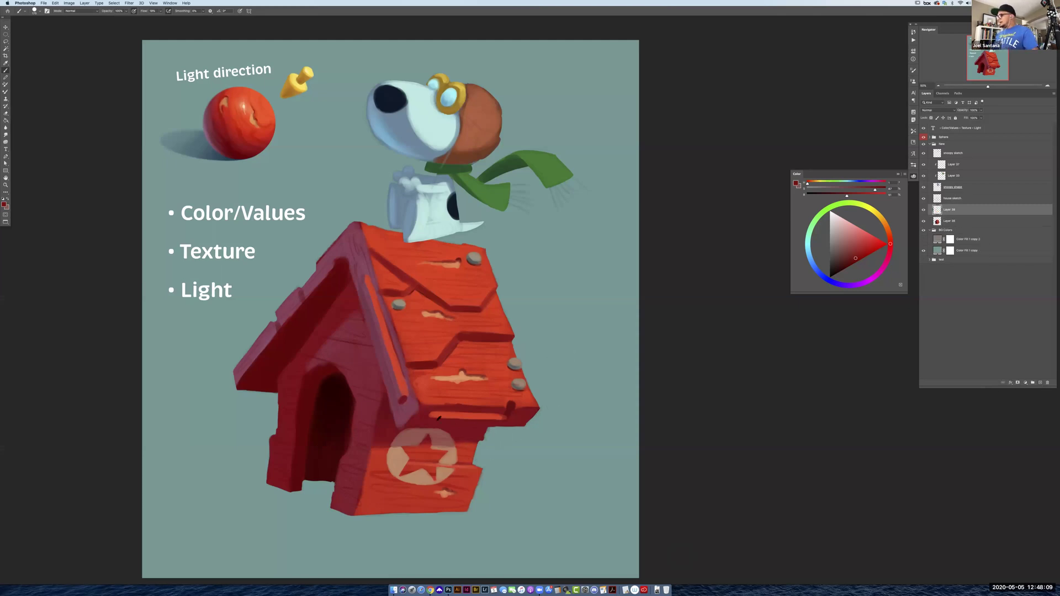
# Clip the new layer to the doghouse and deepen the shadow under the left roof overhang with very dark reds
pyautogui.keyDown('alt'); pyautogui.click(307, 329); pyautogui.keyUp('alt')
pyautogui.moveTo(851, 264); pyautogui.dragTo(843, 270)
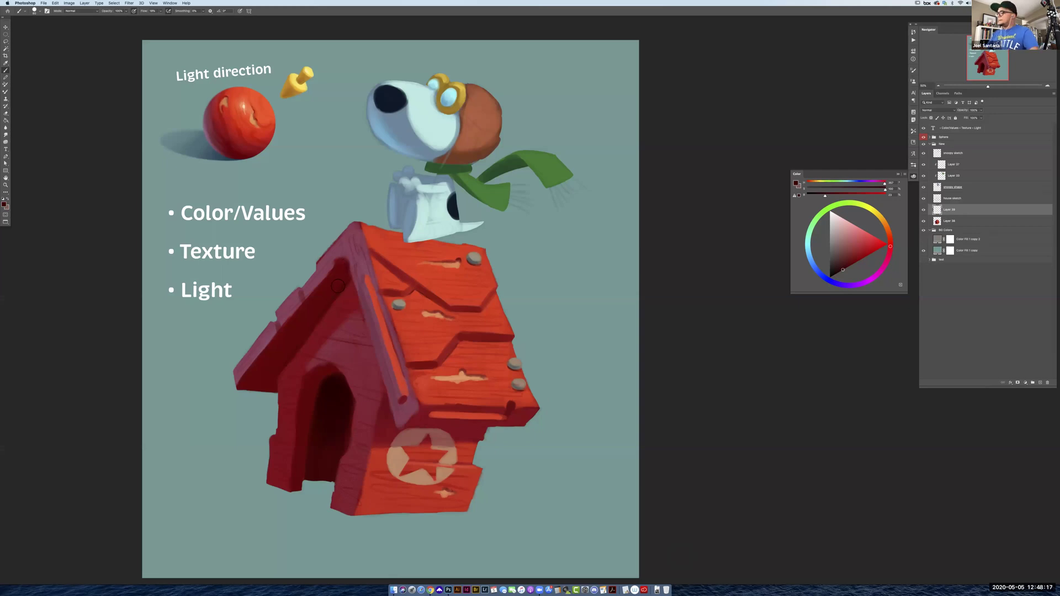
pyautogui.keyDown('alt'); pyautogui.click(303, 335); pyautogui.keyUp('alt')
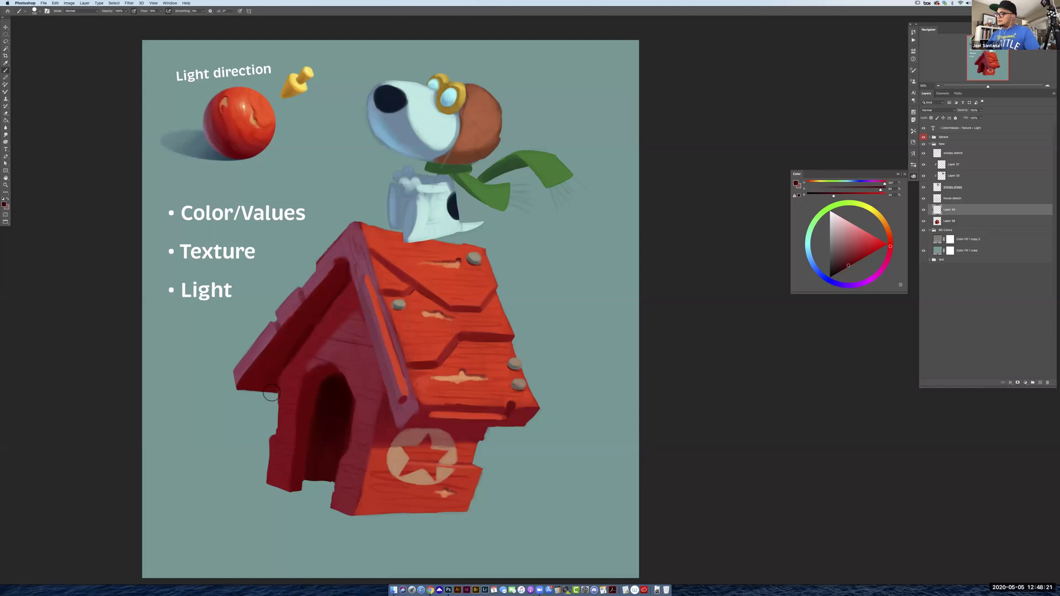
pyautogui.keyDown('alt'); pyautogui.click(954, 214); pyautogui.keyUp('alt')
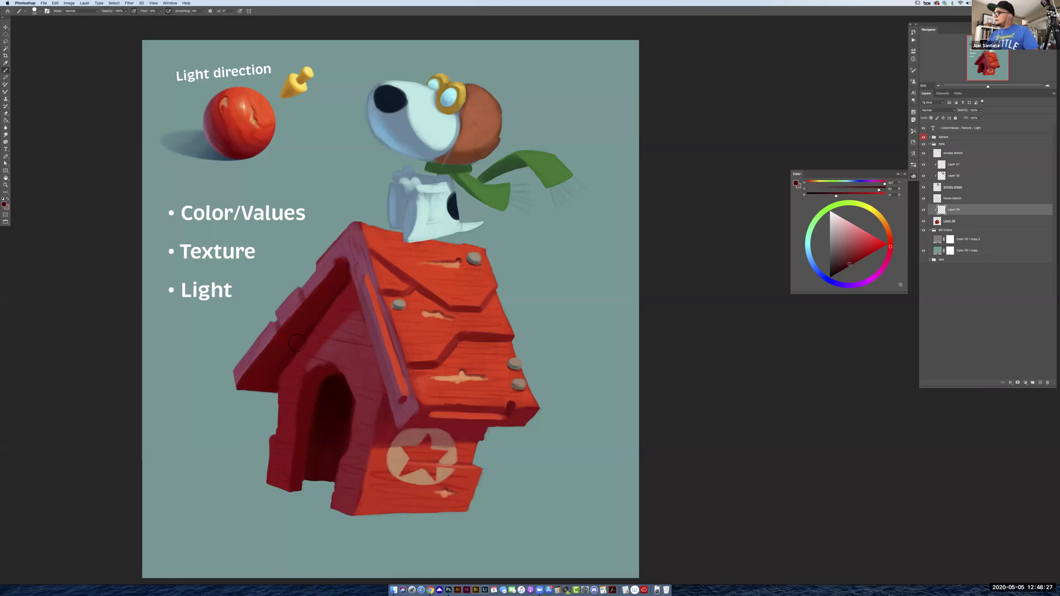
pyautogui.keyDown('alt'); pyautogui.click(341, 280); pyautogui.keyUp('alt')
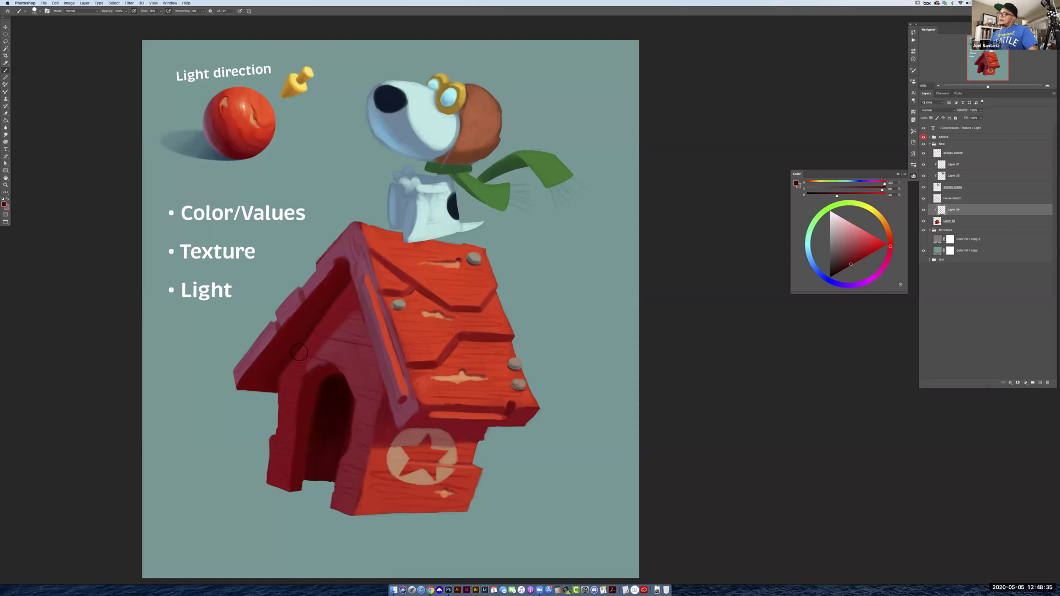
pyautogui.click(842, 270)
pyautogui.click(840, 271)
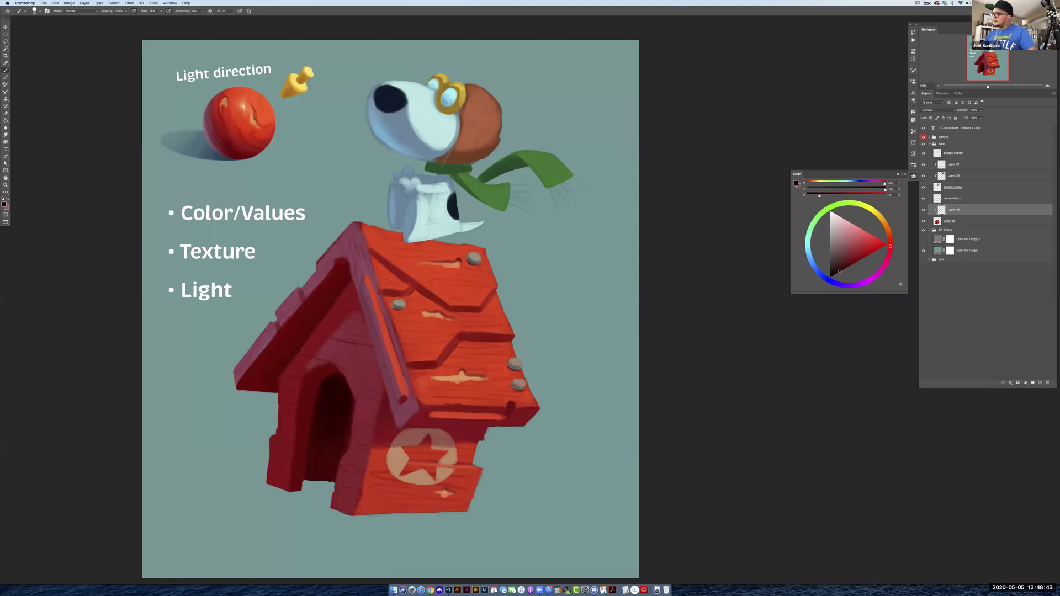
# Darken the wall corner beneath the lower end of the front roof trim, blending with sampled dark reds
pyautogui.keyDown('alt'); pyautogui.click(385, 401); pyautogui.keyUp('alt')
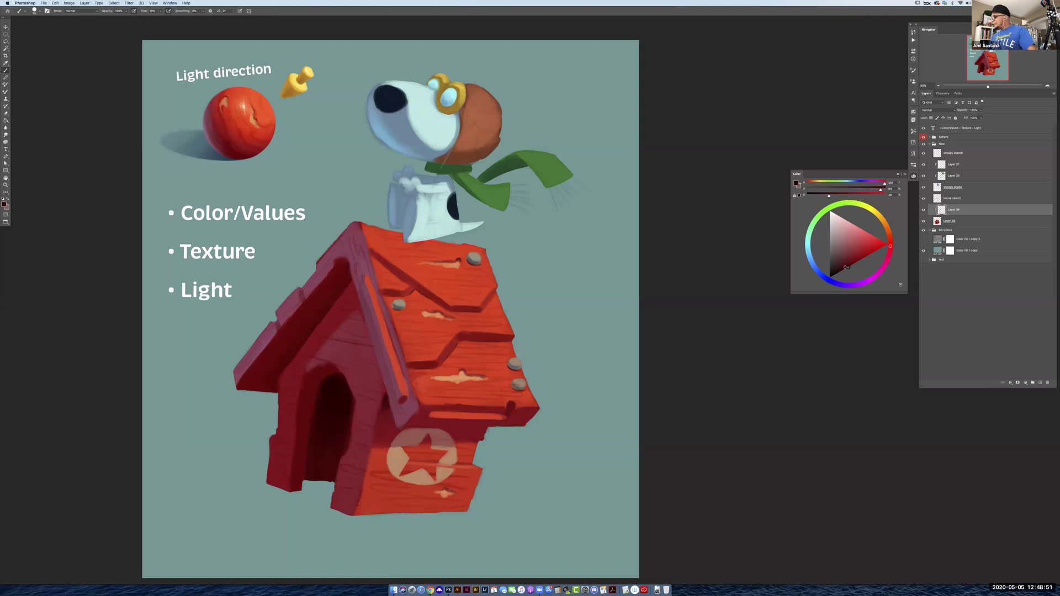
pyautogui.keyDown('alt'); pyautogui.click(386, 408); pyautogui.keyUp('alt')
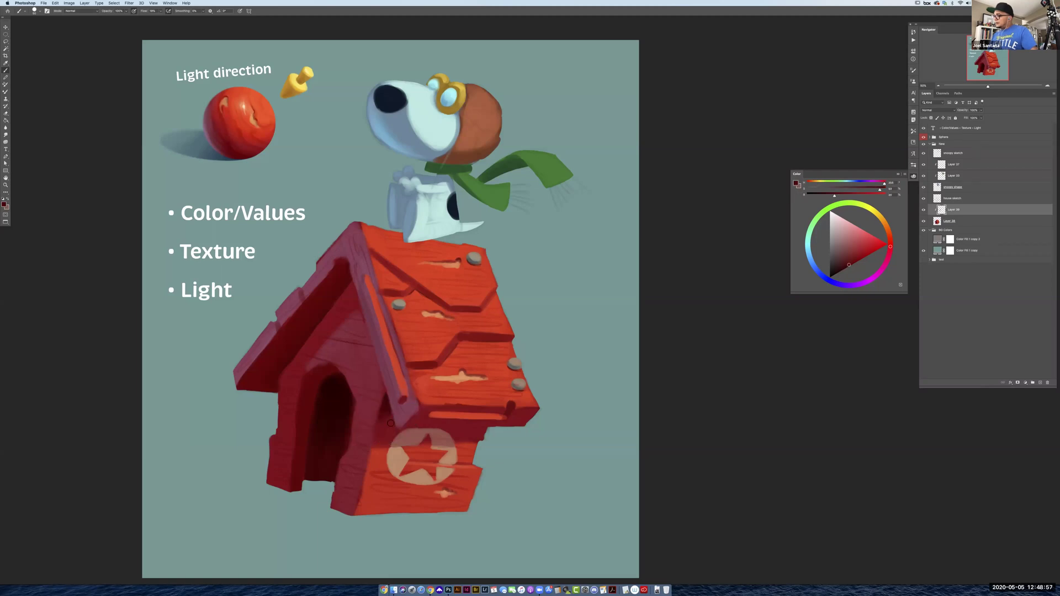
pyautogui.keyDown('alt'); pyautogui.click(379, 427); pyautogui.keyUp('alt')
pyautogui.keyDown('alt'); pyautogui.click(388, 413); pyautogui.keyUp('alt')
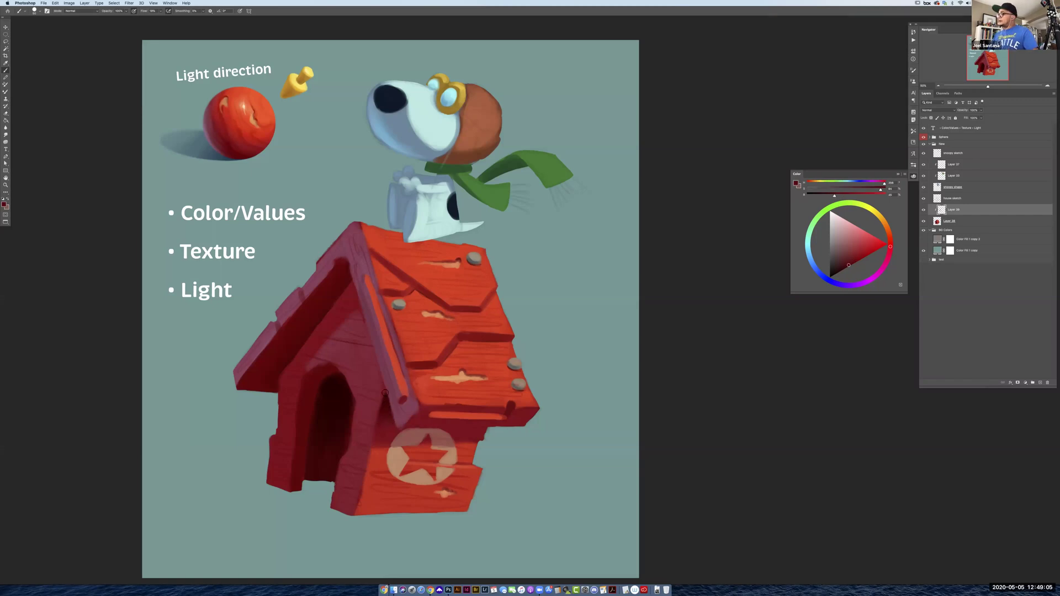
pyautogui.keyDown('alt'); pyautogui.click(390, 412); pyautogui.keyUp('alt')
pyautogui.keyDown('alt'); pyautogui.click(379, 422); pyautogui.keyUp('alt')
pyautogui.keyDown('alt'); pyautogui.click(387, 415); pyautogui.keyUp('alt')
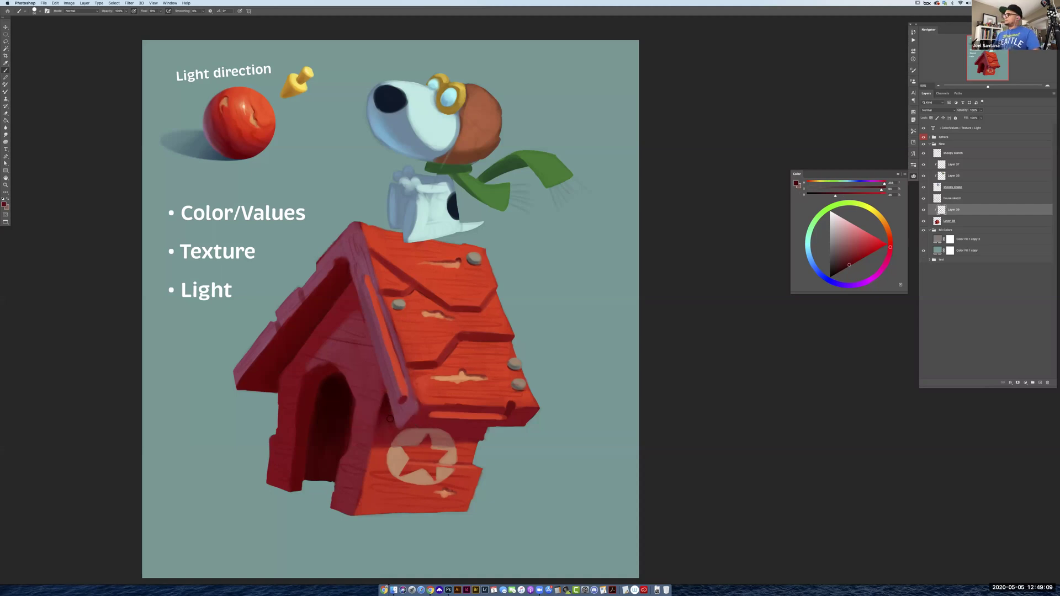
# Deepen the cast shadow under the front eave across the top of the side wall, blending with sampled dark reds
pyautogui.keyDown('alt'); pyautogui.click(386, 426); pyautogui.keyUp('alt')
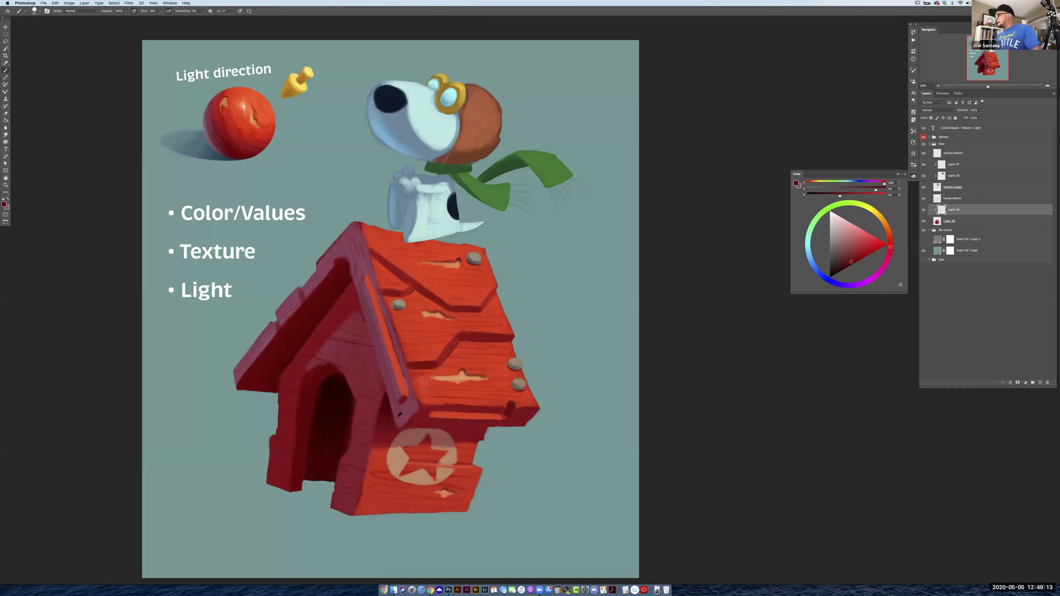
pyautogui.keyDown('alt'); pyautogui.click(474, 429); pyautogui.keyUp('alt')
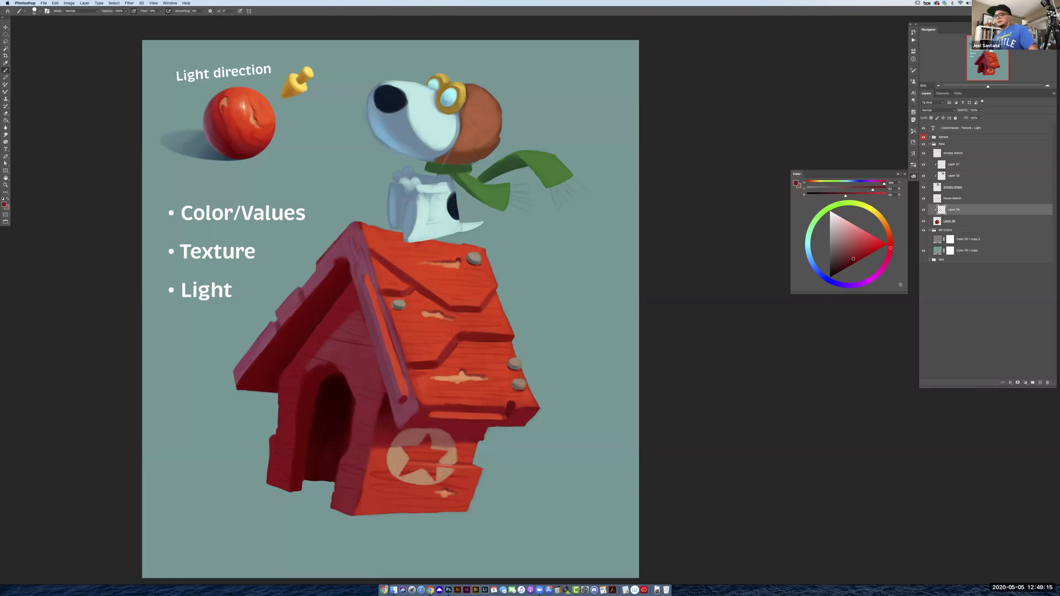
pyautogui.keyDown('alt'); pyautogui.click(494, 430); pyautogui.keyUp('alt')
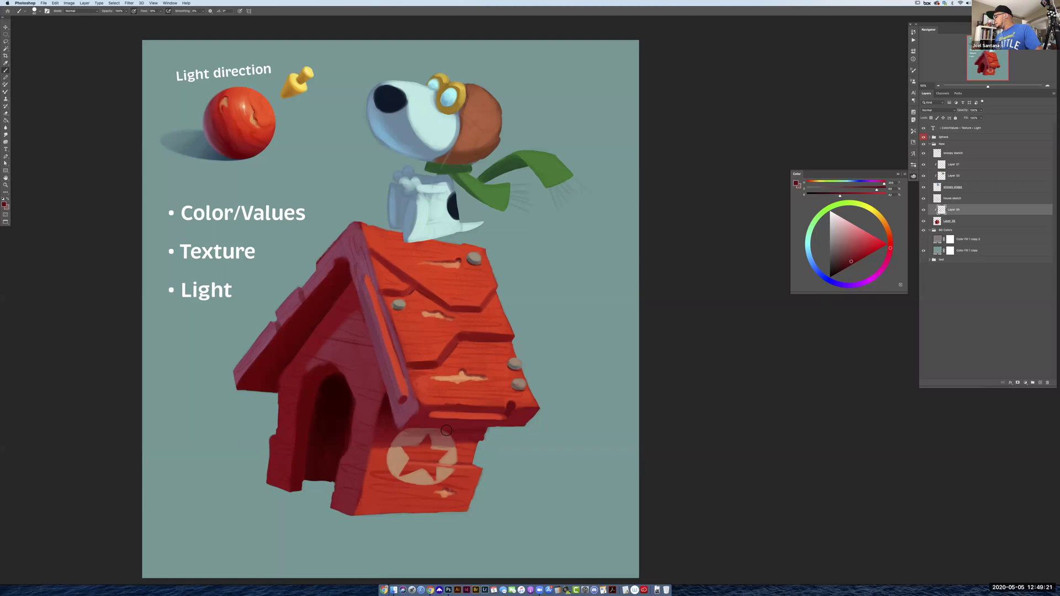
pyautogui.keyDown('alt'); pyautogui.click(417, 434); pyautogui.keyUp('alt')
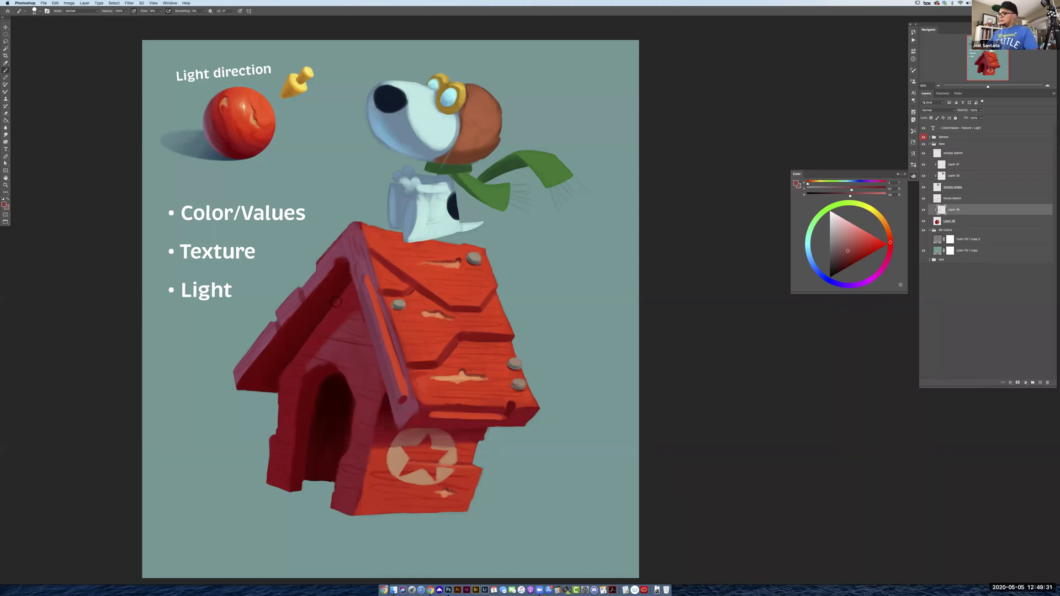
# Add a new layer and paint a soft muted red test swatch beside the doghouse with an enlarged hard round brush
pyautogui.click(34, 11)
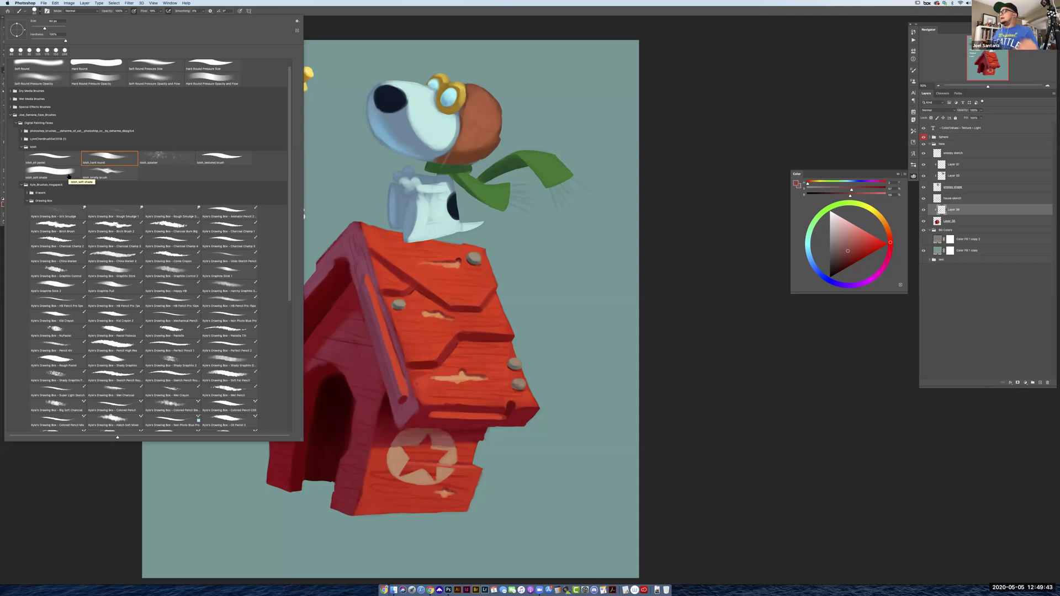
pyautogui.click(108, 159)
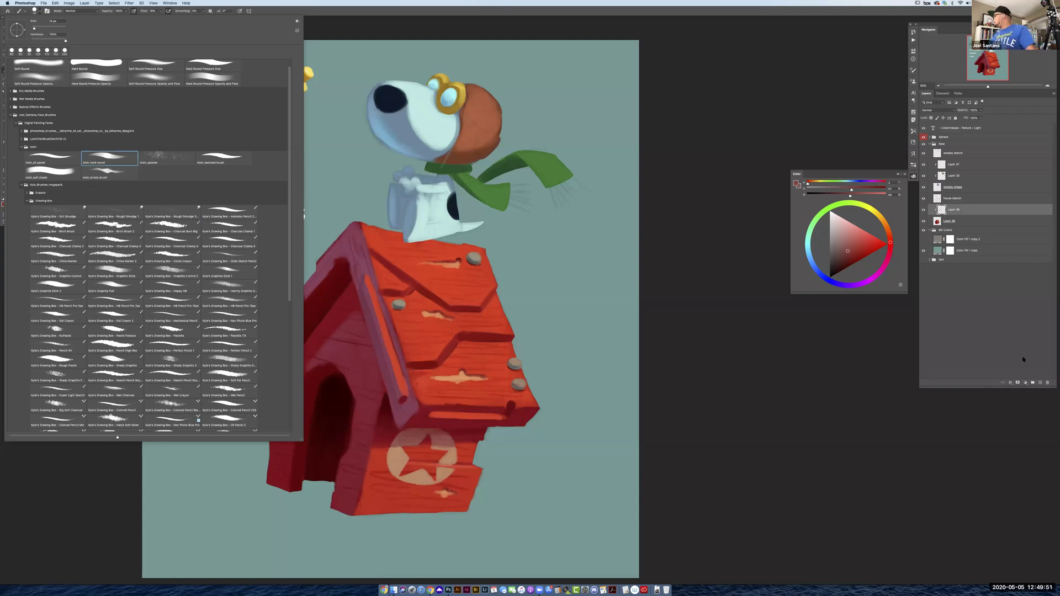
pyautogui.click(1040, 384)
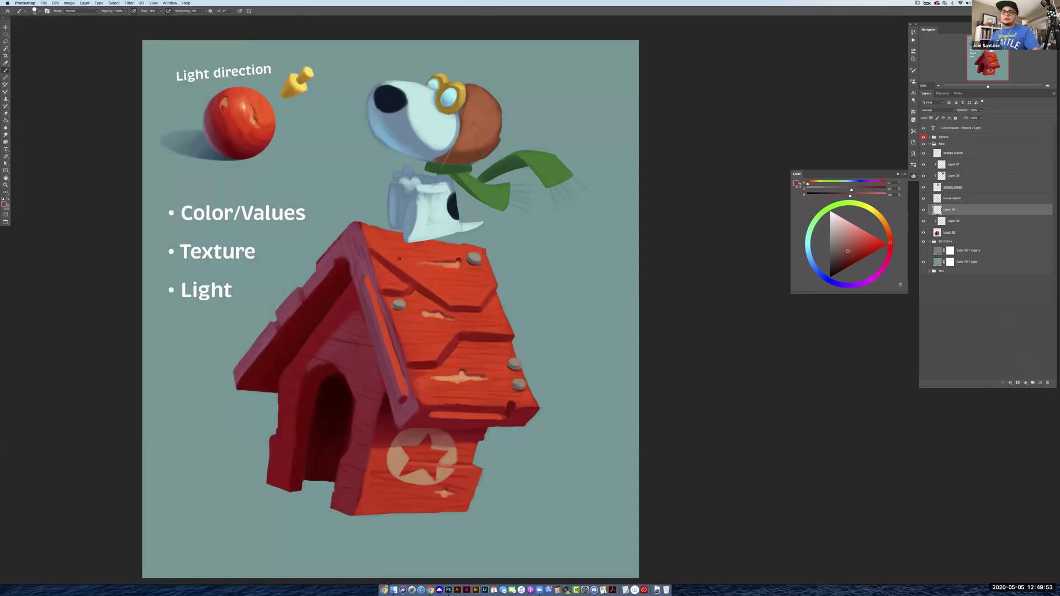
pyautogui.press(']')
pyautogui.press(']')
pyautogui.press(']')
pyautogui.press(']')
pyautogui.press(']')
pyautogui.press(']')
pyautogui.press(']')
pyautogui.press(']')
pyautogui.press(']')
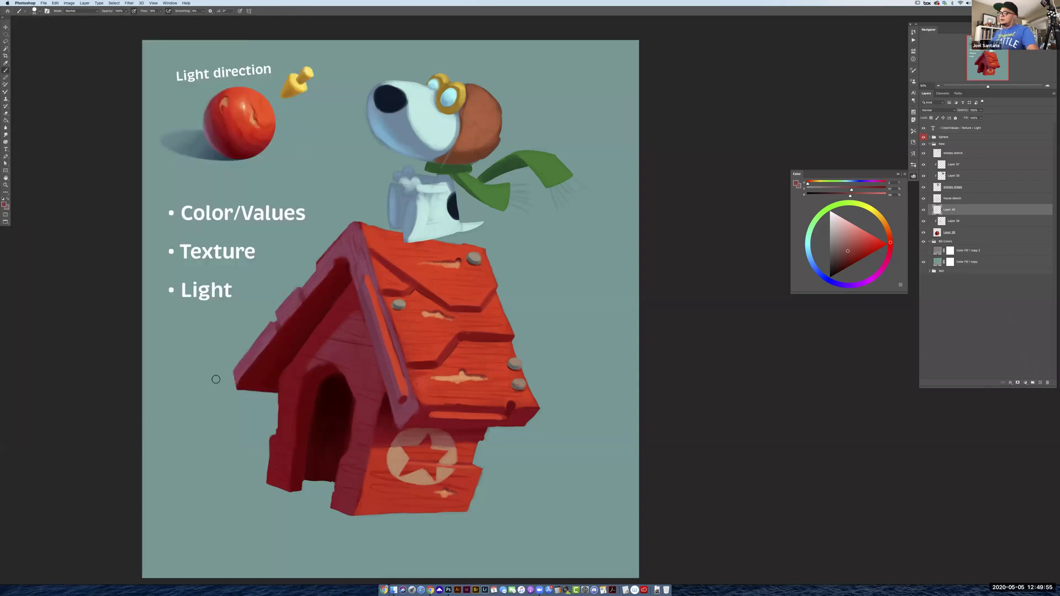
pyautogui.moveTo(186, 381)
pyautogui.mouseDown()
pyautogui.moveTo(222, 331)
pyautogui.moveTo(185, 380)
pyautogui.moveTo(188, 338)
pyautogui.moveTo(181, 376)
pyautogui.moveTo(218, 348)
pyautogui.moveTo(201, 367)
pyautogui.moveTo(207, 339)
pyautogui.moveTo(181, 371)
pyautogui.moveTo(207, 383)
pyautogui.moveTo(236, 353)
pyautogui.moveTo(204, 381)
pyautogui.moveTo(212, 372)
pyautogui.moveTo(180, 370)
pyautogui.mouseUp()
pyautogui.keyDown('alt'); pyautogui.click(218, 367); pyautogui.keyUp('alt')
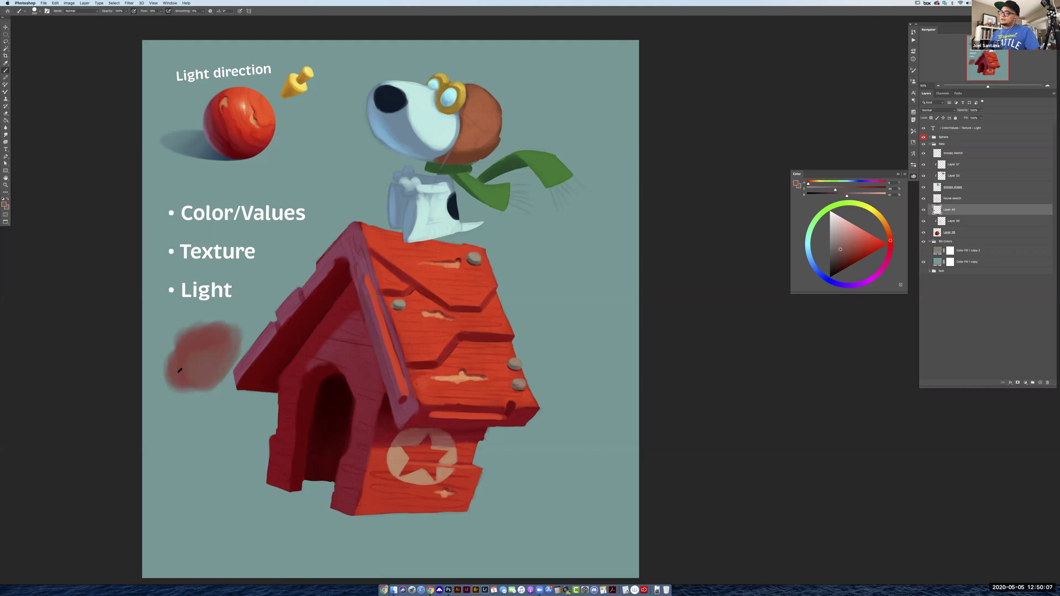
# Blend a darker, more saturated red into the soft test swatch
pyautogui.click(851, 257)
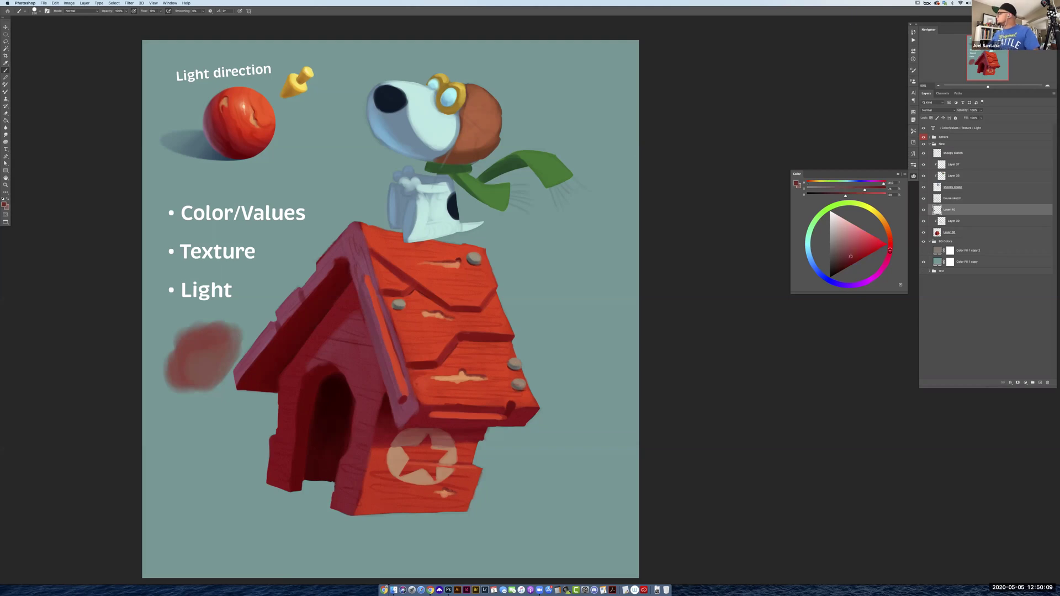
pyautogui.moveTo(188, 359)
pyautogui.mouseDown()
pyautogui.moveTo(200, 384)
pyautogui.moveTo(201, 365)
pyautogui.moveTo(221, 356)
pyautogui.mouseUp()
pyautogui.keyDown('alt'); pyautogui.click(215, 366); pyautogui.keyUp('alt')
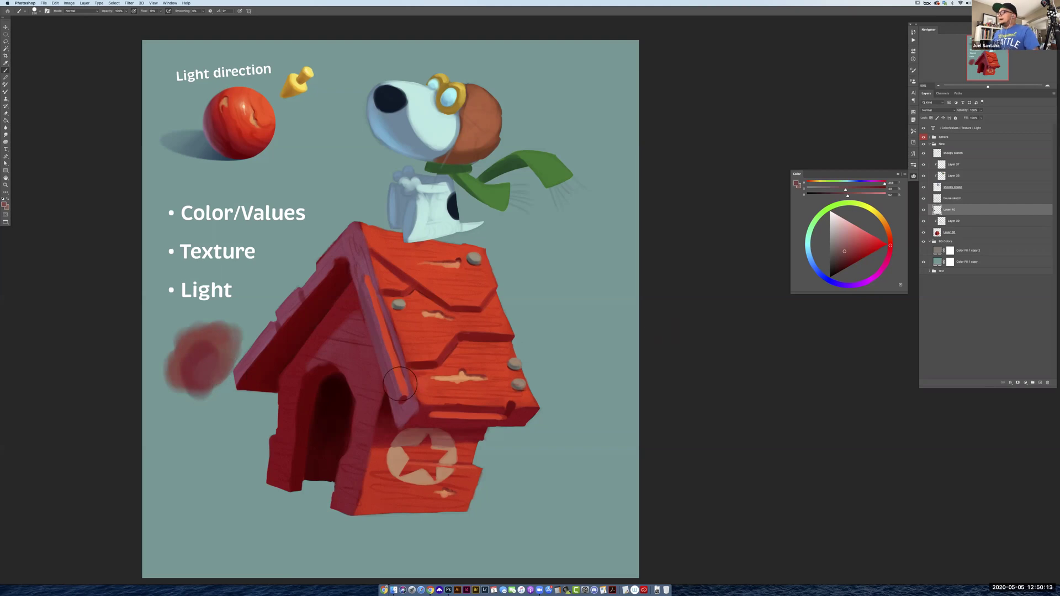
# Switch to the first brush preset of the same set and paint a rough-edged muted red swatch below the soft one
pyautogui.rightClick(88, 183)
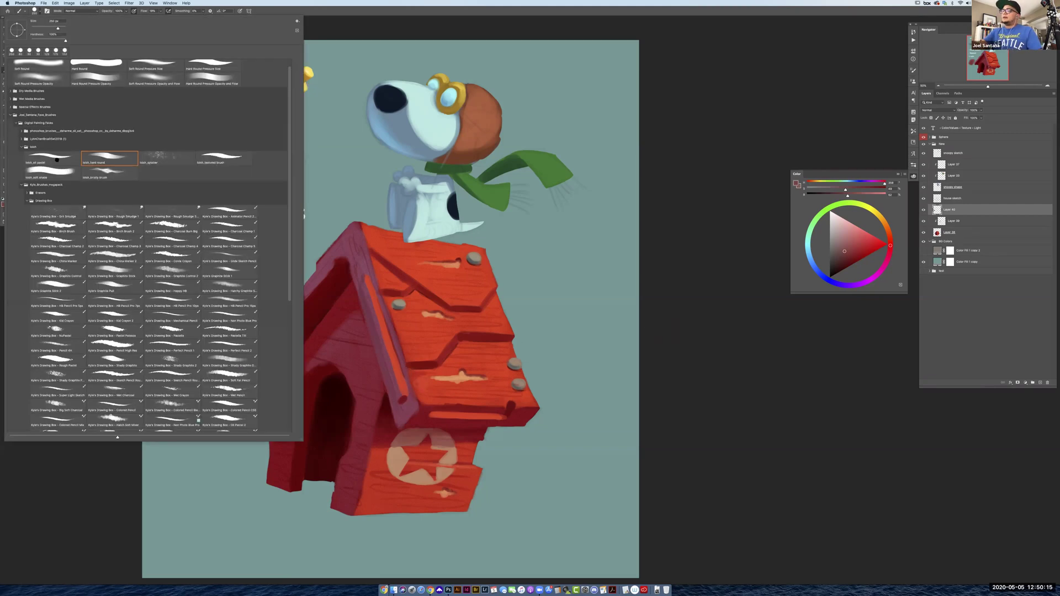
pyautogui.doubleClick(55, 159)
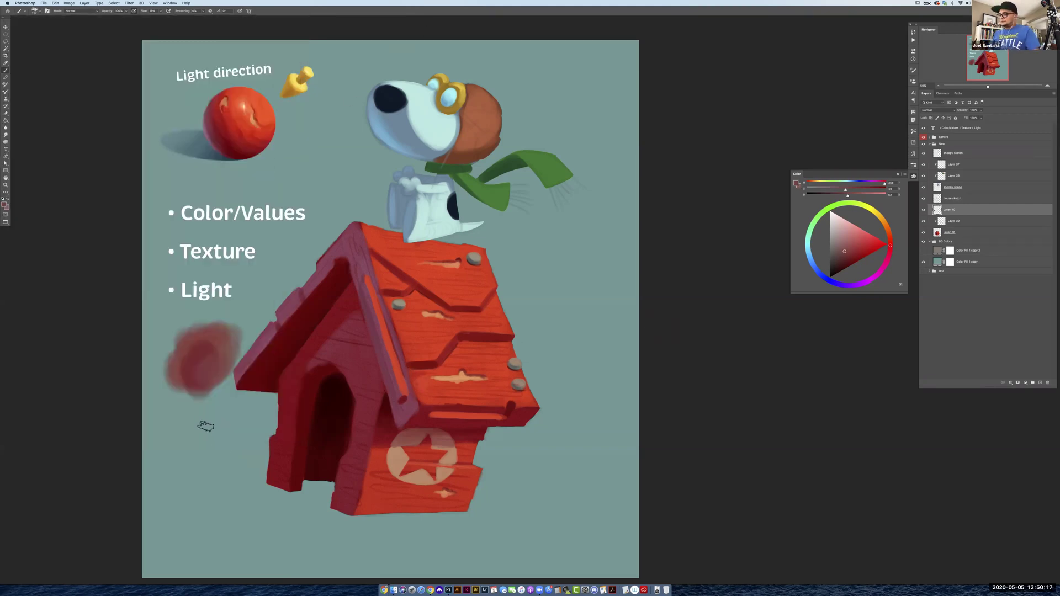
pyautogui.moveTo(208, 426)
pyautogui.mouseDown()
pyautogui.moveTo(202, 448)
pyautogui.moveTo(224, 435)
pyautogui.moveTo(209, 463)
pyautogui.moveTo(206, 449)
pyautogui.moveTo(191, 458)
pyautogui.moveTo(180, 444)
pyautogui.moveTo(199, 430)
pyautogui.moveTo(182, 446)
pyautogui.moveTo(230, 464)
pyautogui.moveTo(230, 500)
pyautogui.moveTo(232, 469)
pyautogui.mouseUp()
pyautogui.keyDown('alt'); pyautogui.click(227, 437); pyautogui.keyUp('alt')
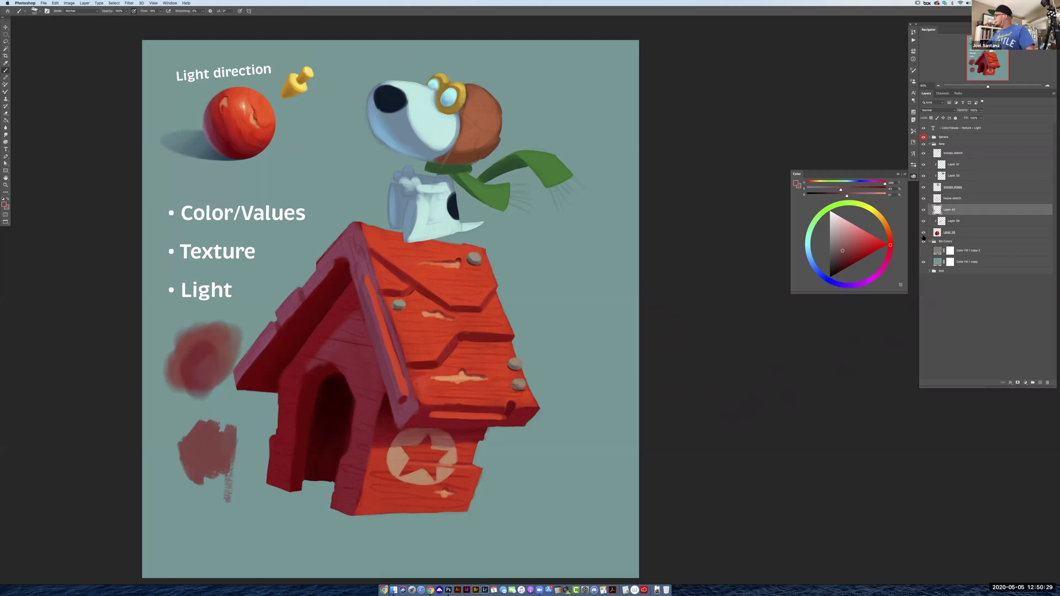
# Return to the layer clipped to the doghouse, raise the brush flow and switch back to the hard round brush
pyautogui.click(933, 221)
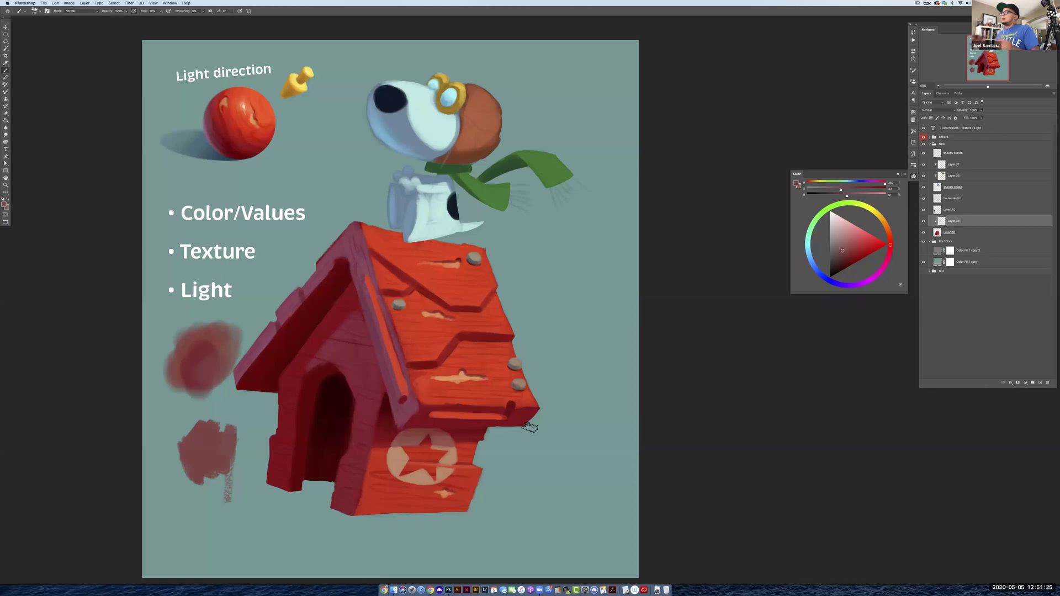
pyautogui.click(153, 11)
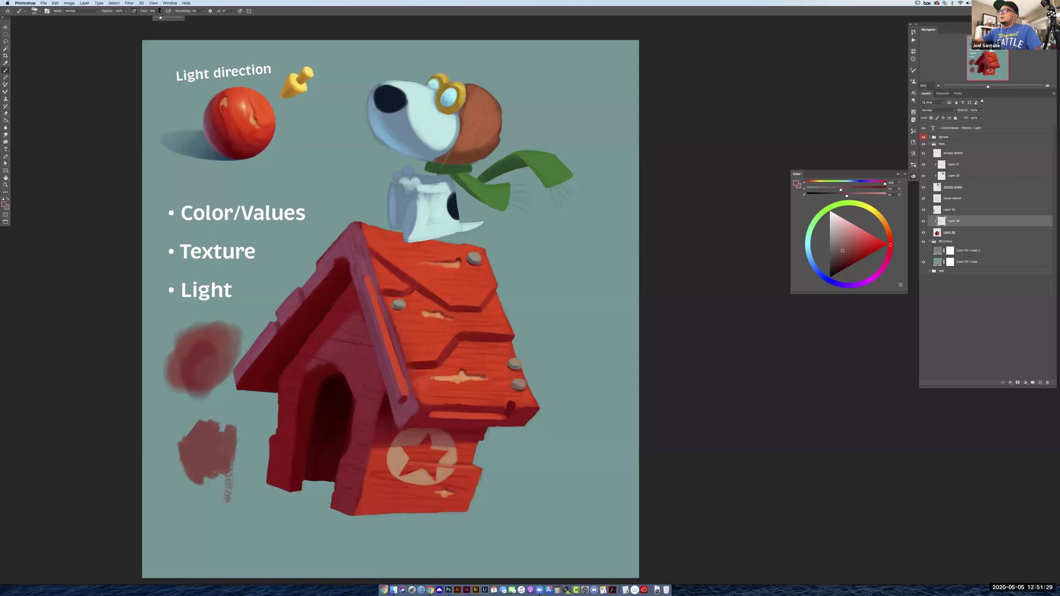
pyautogui.moveTo(161, 12); pyautogui.dragTo(163, 16)
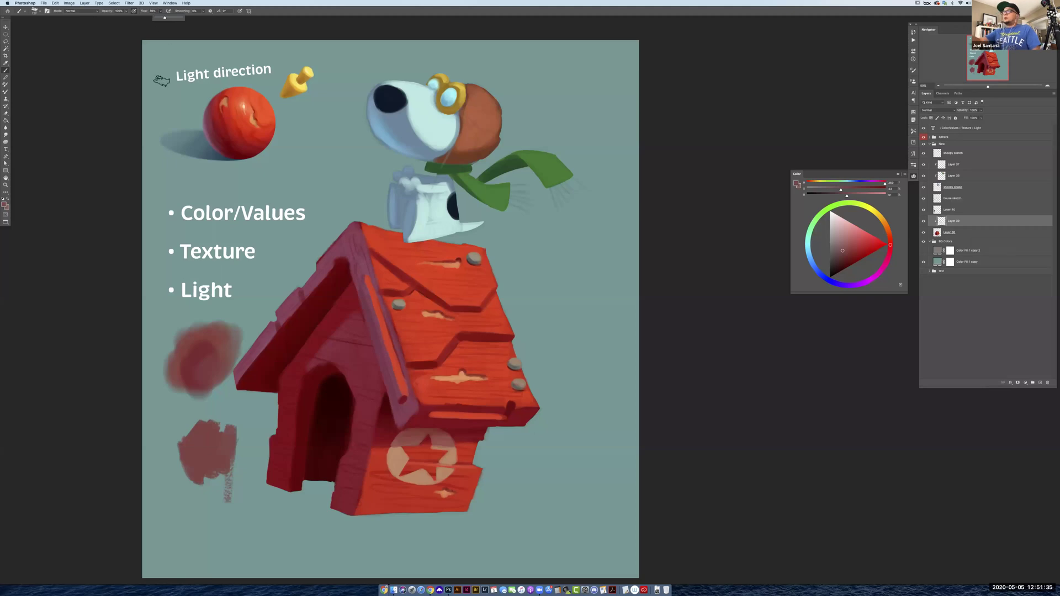
pyautogui.click(36, 11)
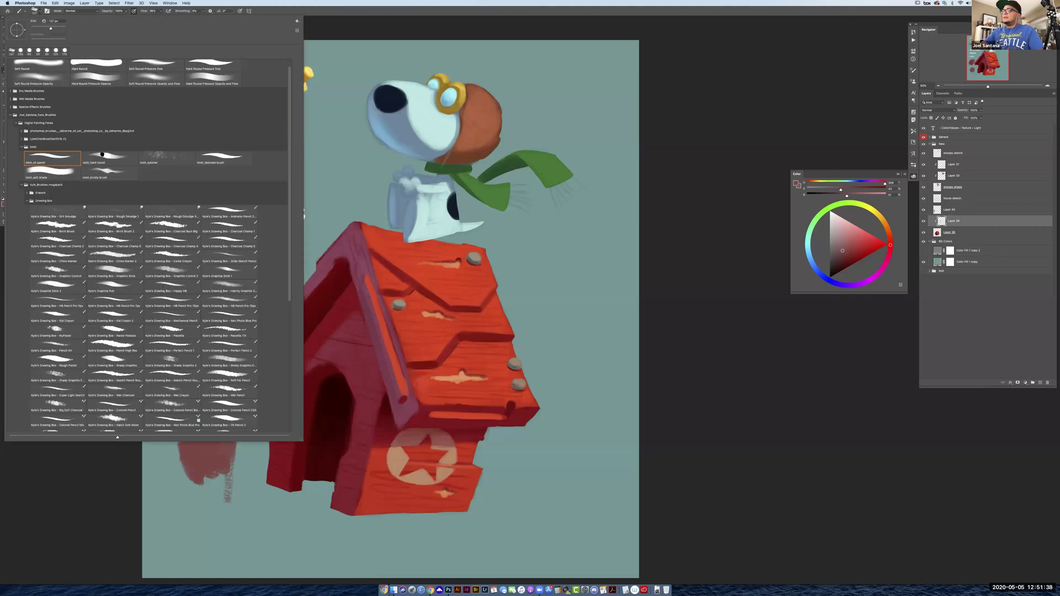
pyautogui.click(378, 397)
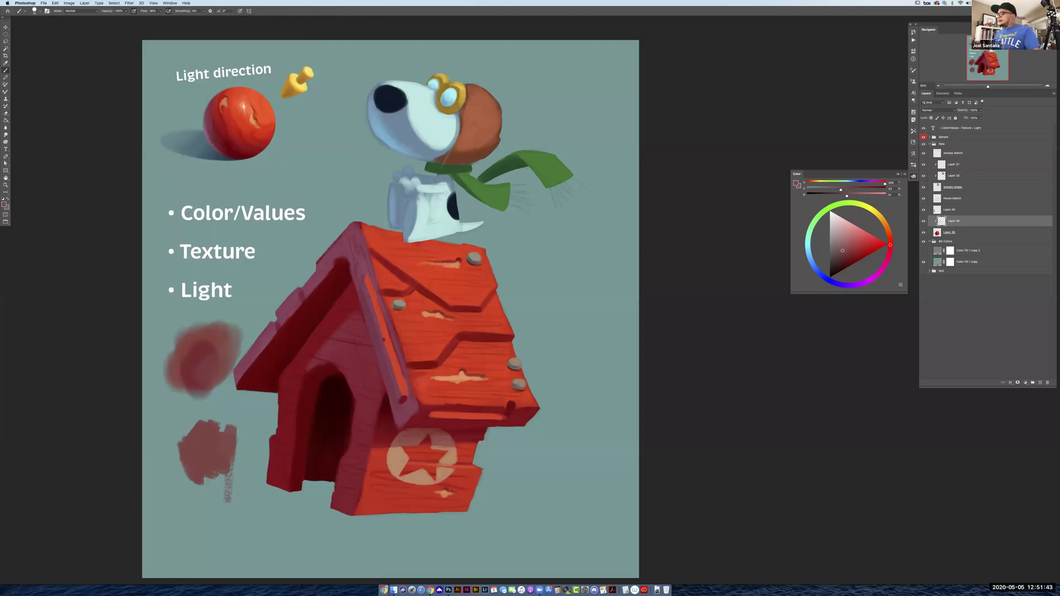
# Paint reflected light on the underside of the left roof overhang with a saturated red and sample its dark red for blending
pyautogui.click(852, 260)
pyautogui.click(859, 252)
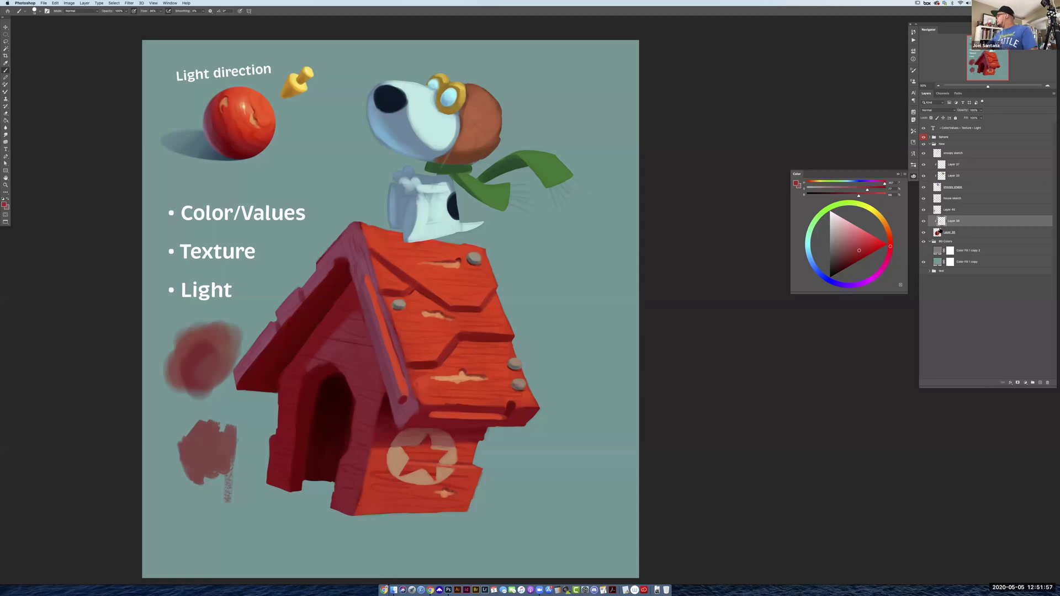
pyautogui.moveTo(860, 250)
pyautogui.mouseDown()
pyautogui.moveTo(850, 264)
pyautogui.moveTo(890, 245)
pyautogui.mouseUp()
pyautogui.moveTo(326, 279)
pyautogui.mouseDown()
pyautogui.moveTo(278, 341)
pyautogui.moveTo(332, 274)
pyautogui.moveTo(311, 304)
pyautogui.mouseUp()
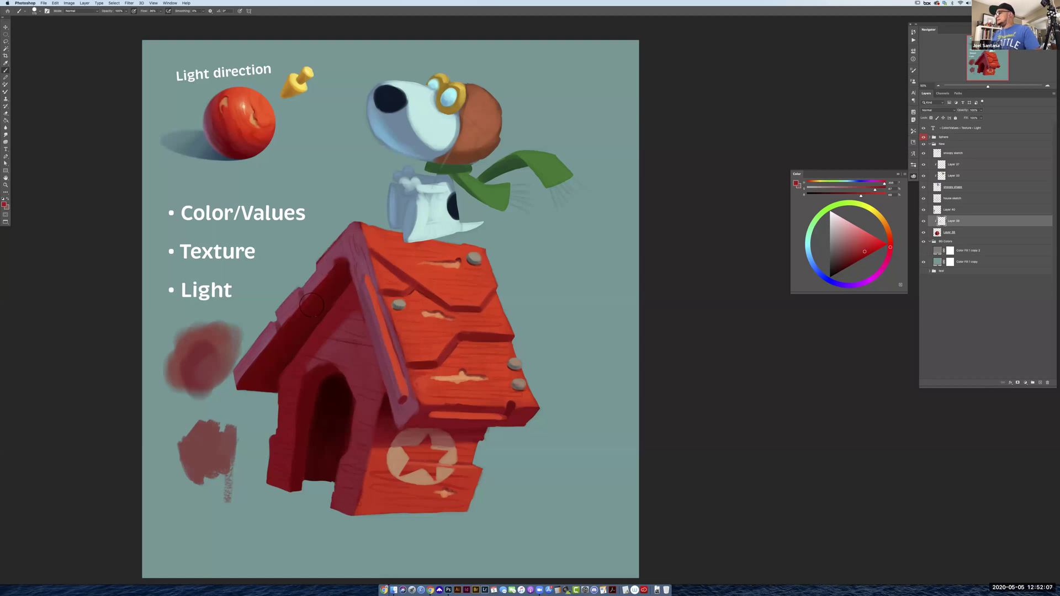
pyautogui.keyDown('alt'); pyautogui.click(320, 280); pyautogui.keyUp('alt')
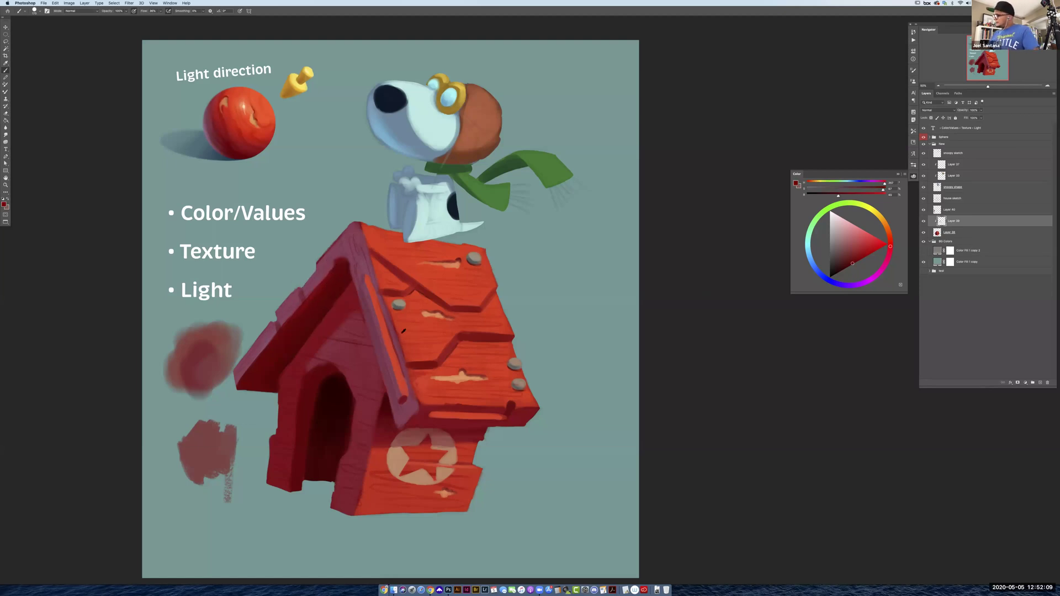
# Paint thin light orange highlights along the edges of the roof planks
pyautogui.moveTo(859, 243); pyautogui.dragTo(888, 231)
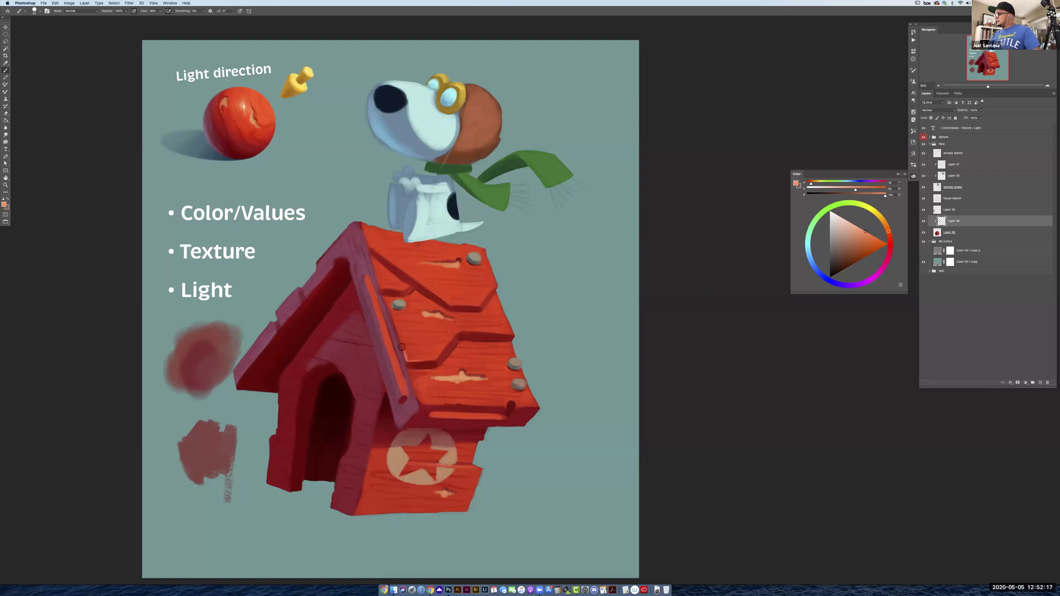
pyautogui.keyDown('alt'); pyautogui.click(407, 357); pyautogui.keyUp('alt')
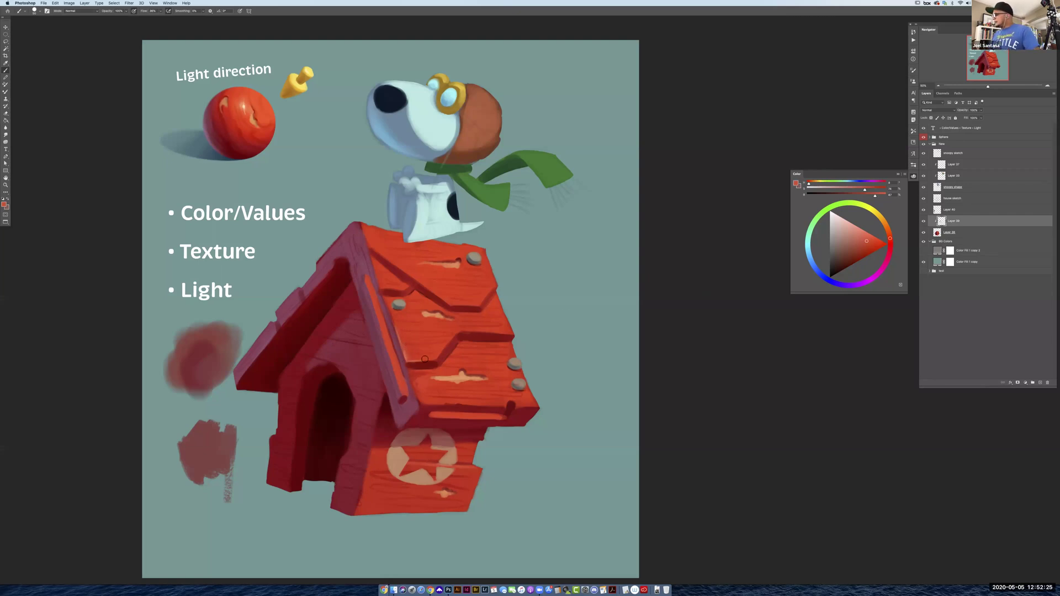
pyautogui.moveTo(867, 242); pyautogui.dragTo(890, 234)
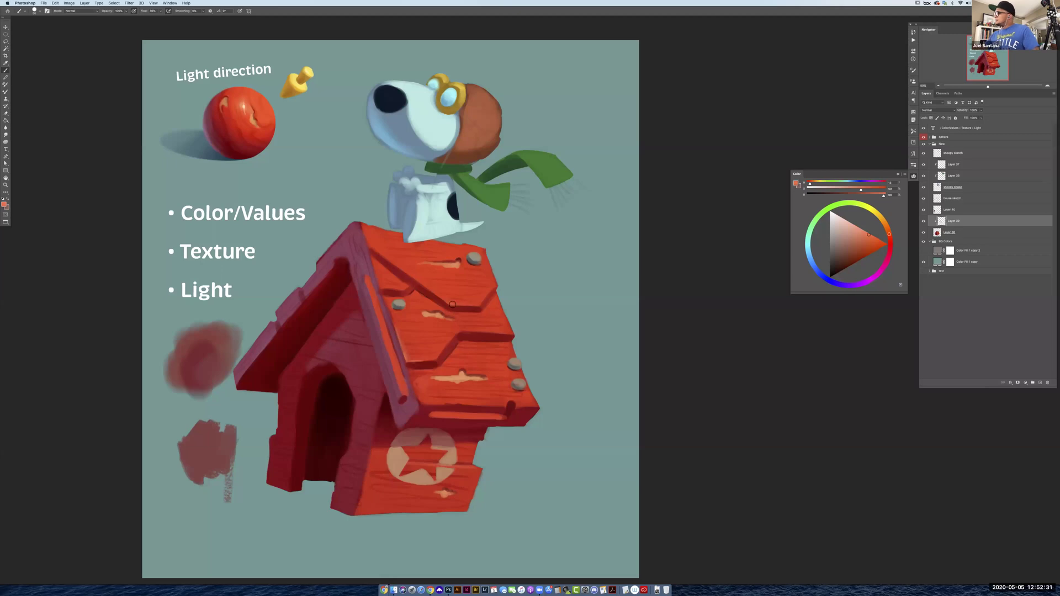
# Paint pale cream highlights on the grey nail heads of the roof, blending with a sampled mid-tone
pyautogui.keyDown('alt'); pyautogui.click(482, 258); pyautogui.keyUp('alt')
pyautogui.moveTo(839, 237); pyautogui.dragTo(841, 222)
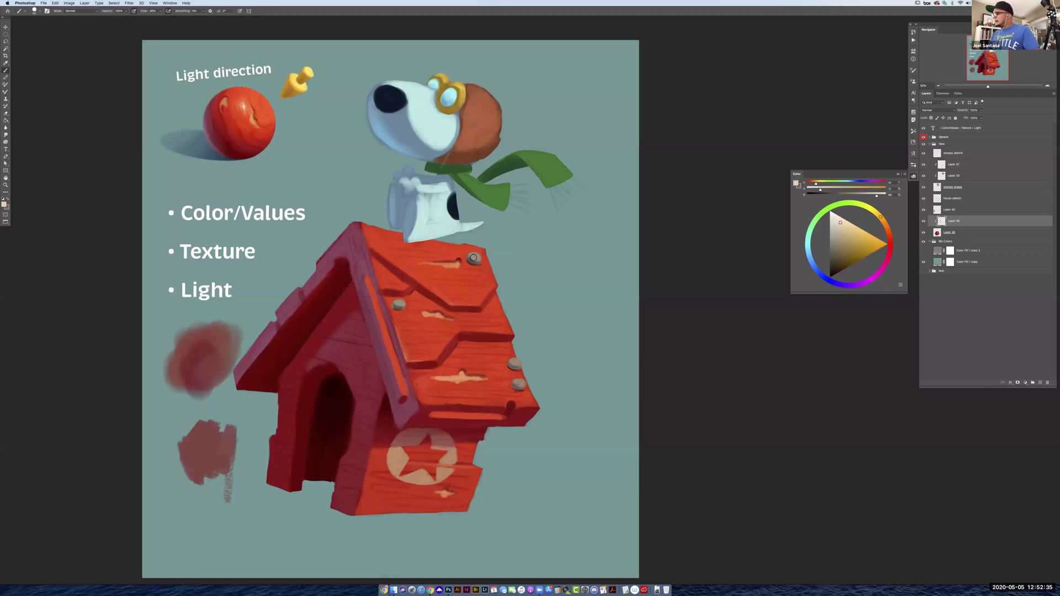
pyautogui.moveTo(476, 260); pyautogui.dragTo(476, 262)
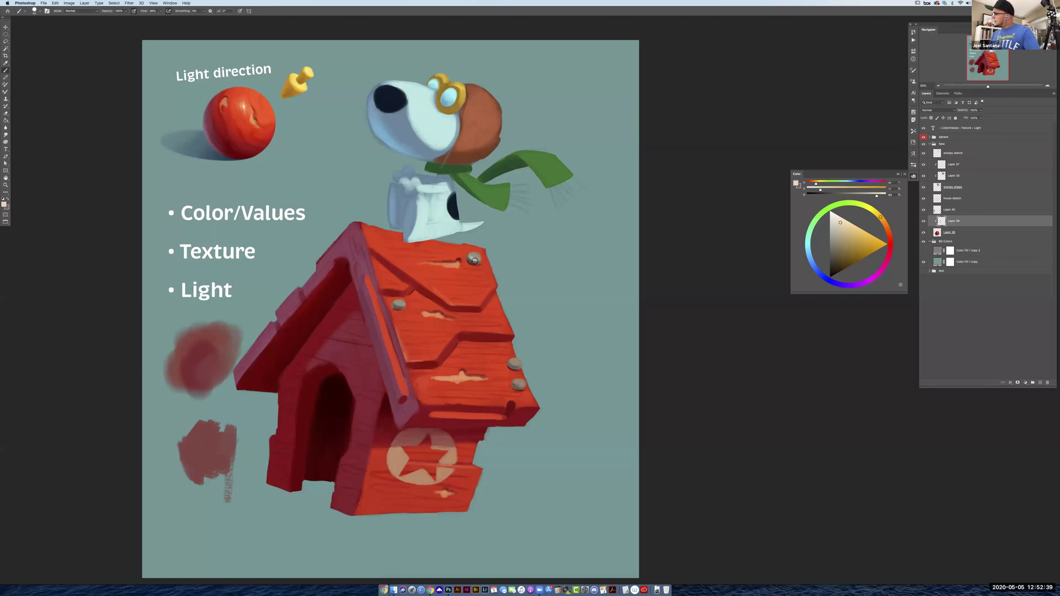
pyautogui.keyDown('alt'); pyautogui.click(474, 256); pyautogui.keyUp('alt')
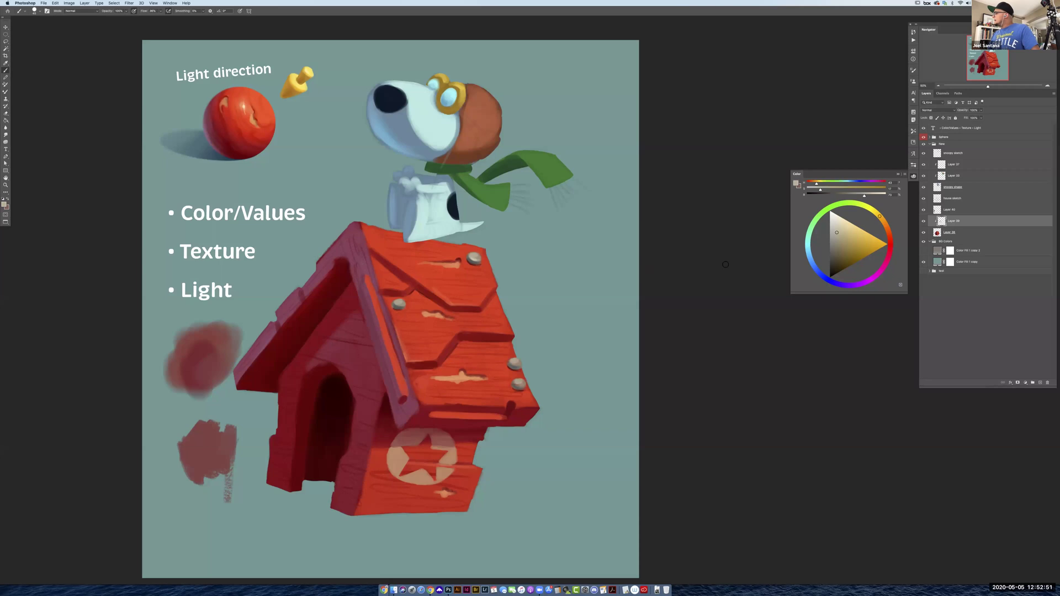
pyautogui.moveTo(837, 228); pyautogui.dragTo(838, 222)
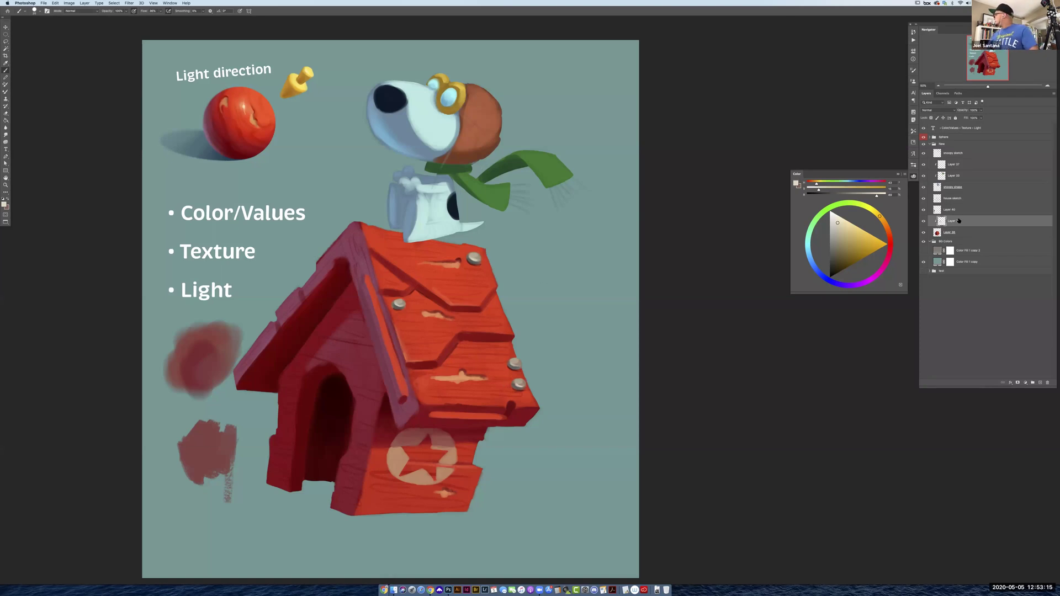
# Merge the two layers clipped to the dog's shape layer into one
pyautogui.click(954, 177)
pyautogui.click(955, 165)
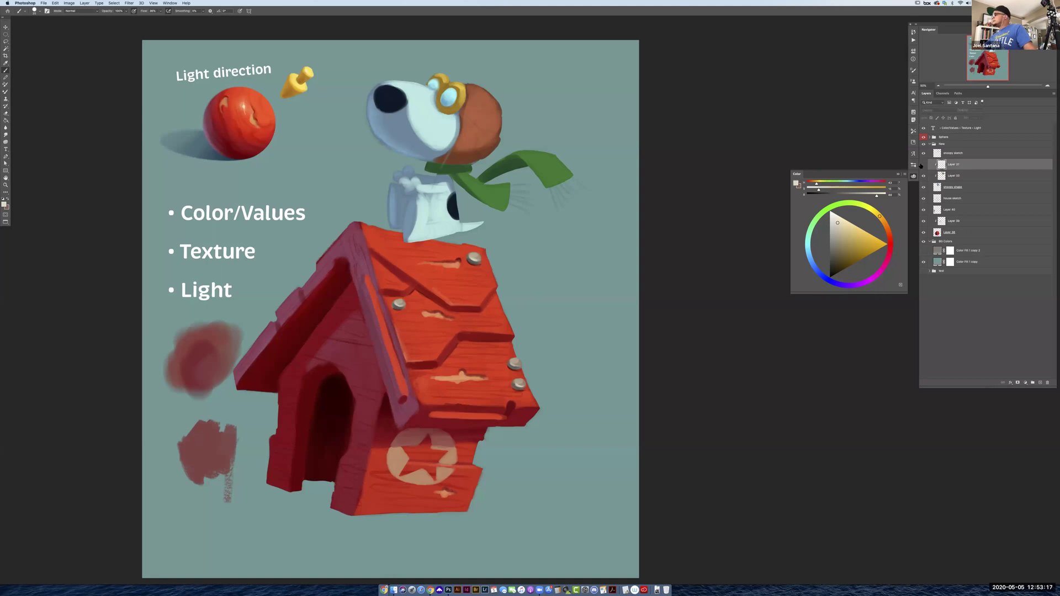
pyautogui.hotkey('ctrl', 'e')
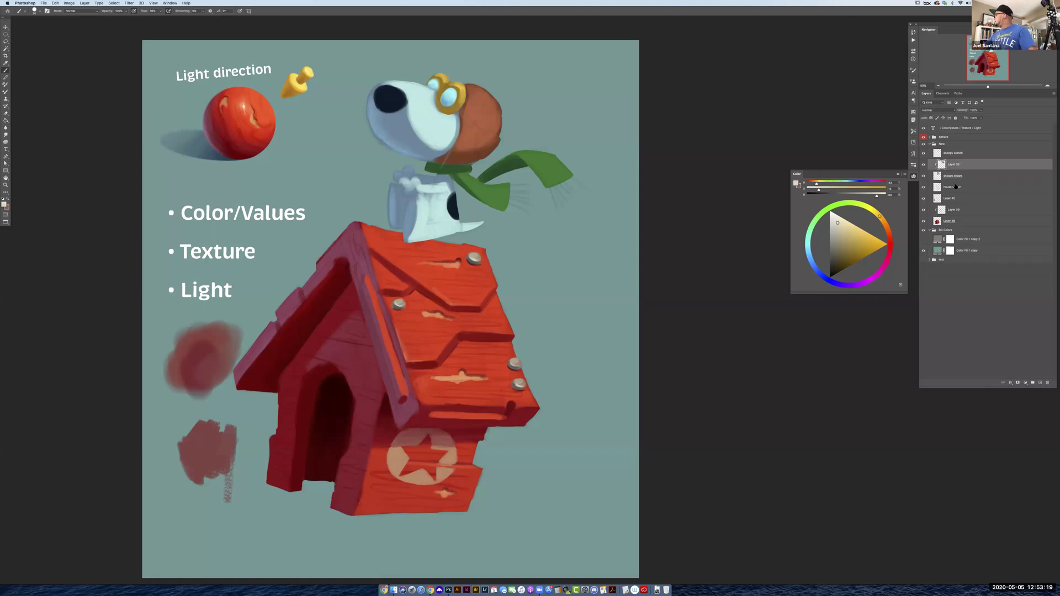
# Paint the ear flap's edge on the pilot's helmet, blending with dark and mid browns sampled from the helmet
pyautogui.keyDown('alt'); pyautogui.click(468, 135); pyautogui.keyUp('alt')
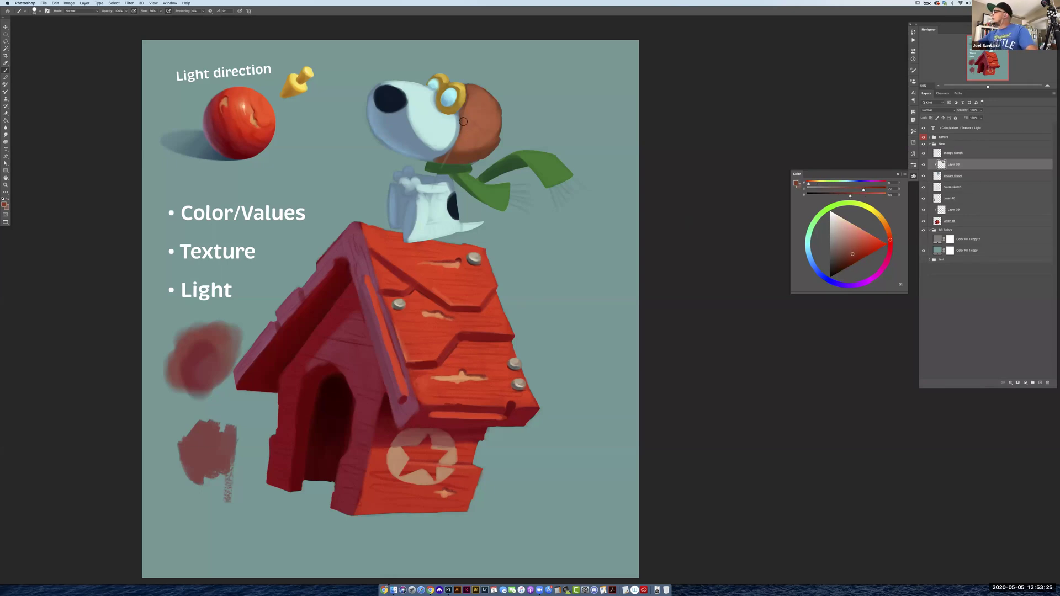
pyautogui.keyDown('alt'); pyautogui.click(485, 156); pyautogui.keyUp('alt')
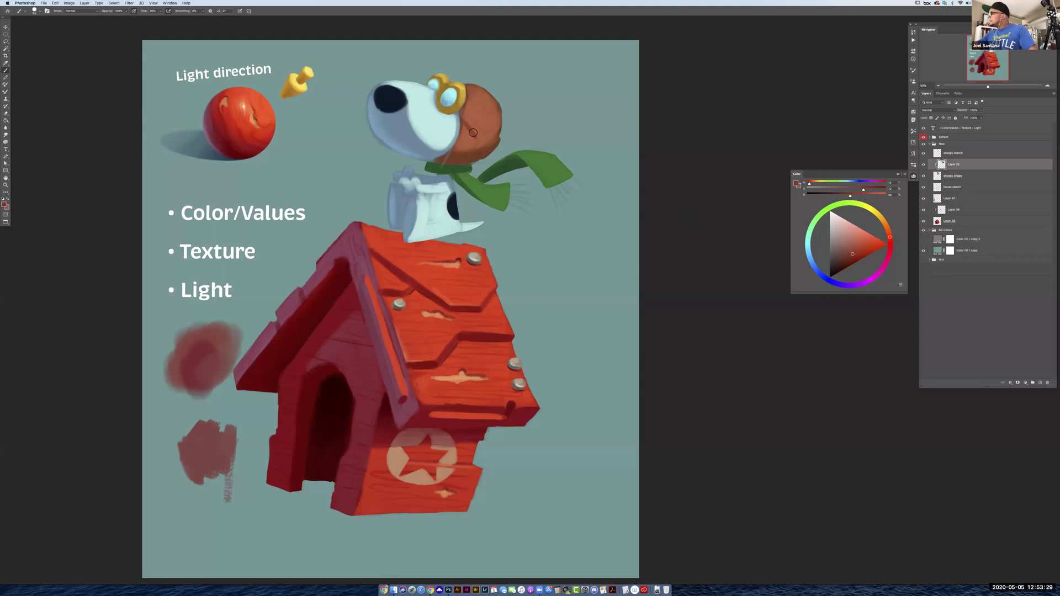
pyautogui.keyDown('alt'); pyautogui.click(474, 157); pyautogui.keyUp('alt')
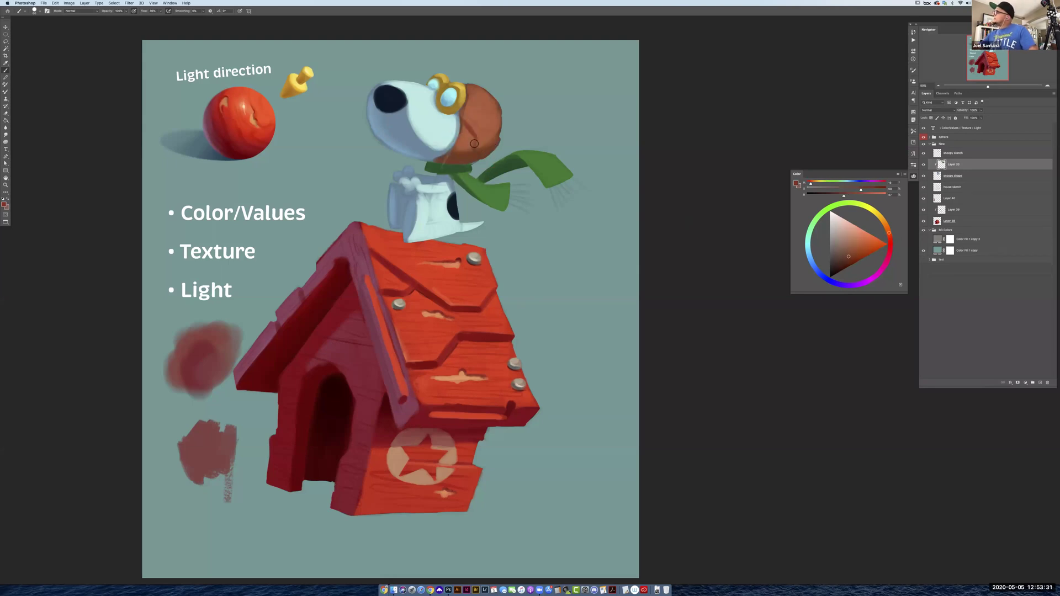
pyautogui.keyDown('alt'); pyautogui.click(473, 142); pyautogui.keyUp('alt')
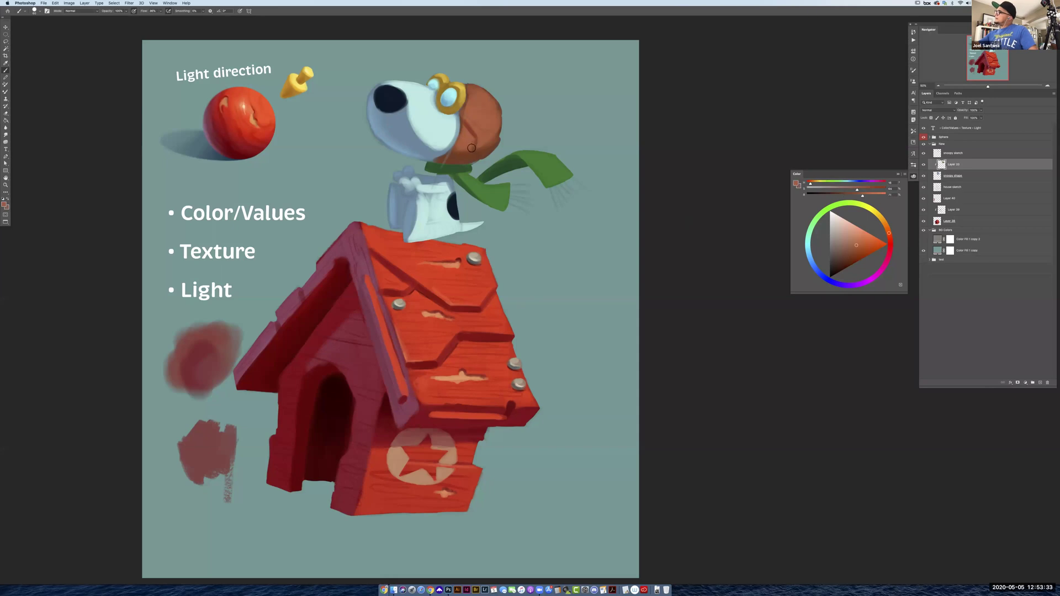
pyautogui.keyDown('alt'); pyautogui.click(476, 148); pyautogui.keyUp('alt')
pyautogui.keyDown('alt'); pyautogui.click(472, 130); pyautogui.keyUp('alt')
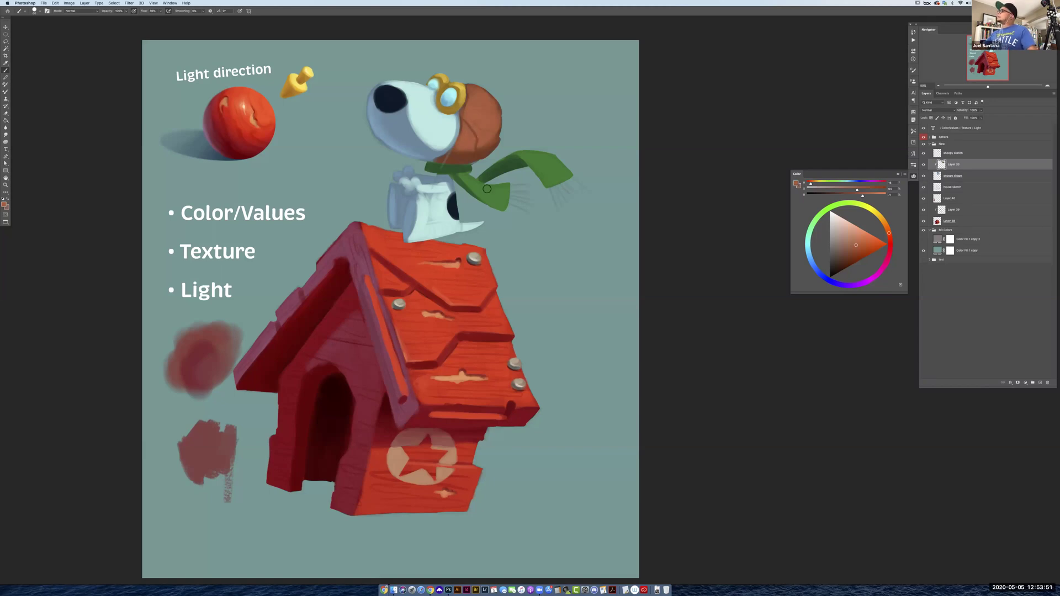
# Compare the dog with and without the clipped paint layer, and darken the helmet's lower edge above the scarf with sampled browns
pyautogui.click(924, 165)
pyautogui.click(923, 165)
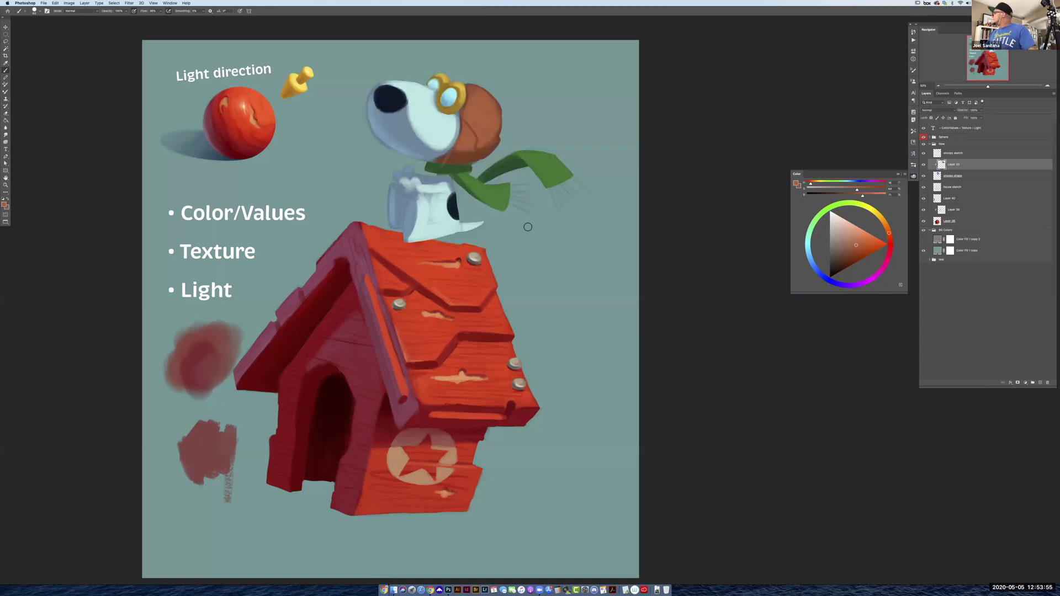
pyautogui.keyDown('alt'); pyautogui.click(451, 158); pyautogui.keyUp('alt')
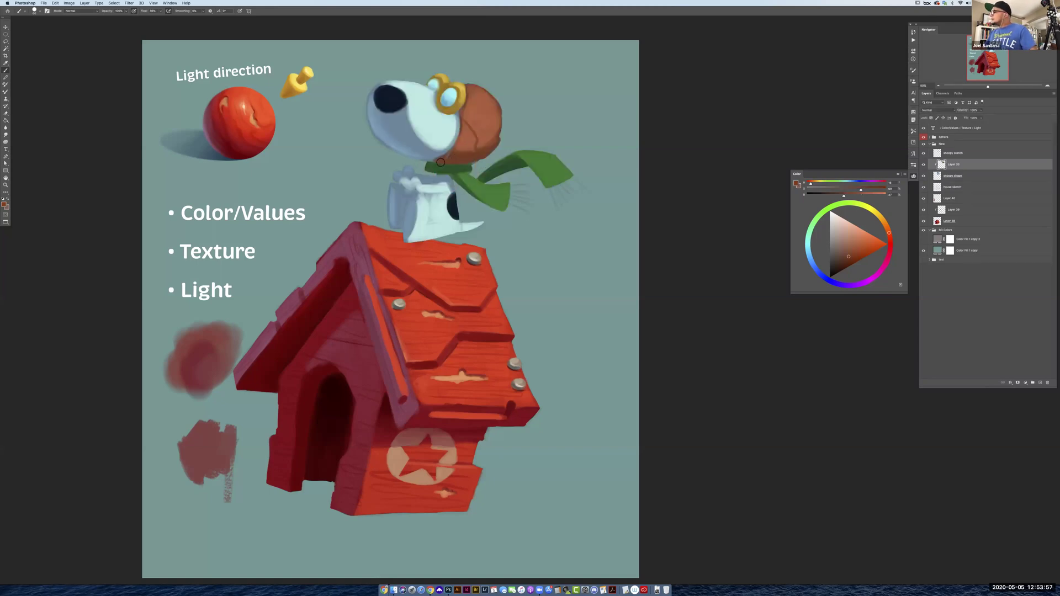
pyautogui.keyDown('alt'); pyautogui.click(446, 169); pyautogui.keyUp('alt')
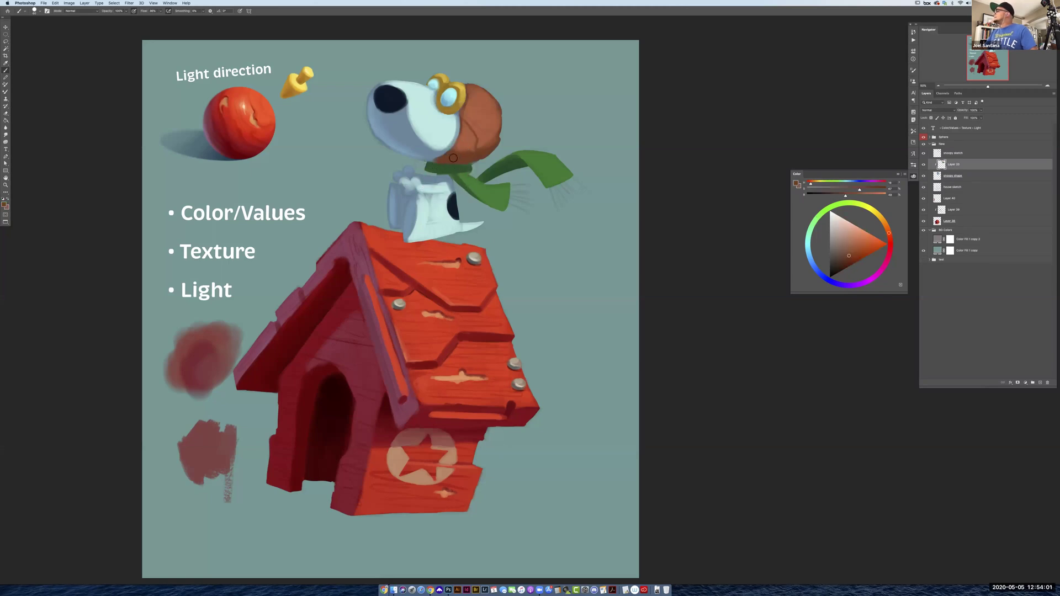
# Lighten the helmet's sampled orange-brown and paint a soft highlight over the crown, blending it down towards the ear flap
pyautogui.keyDown('alt'); pyautogui.click(473, 125); pyautogui.keyUp('alt')
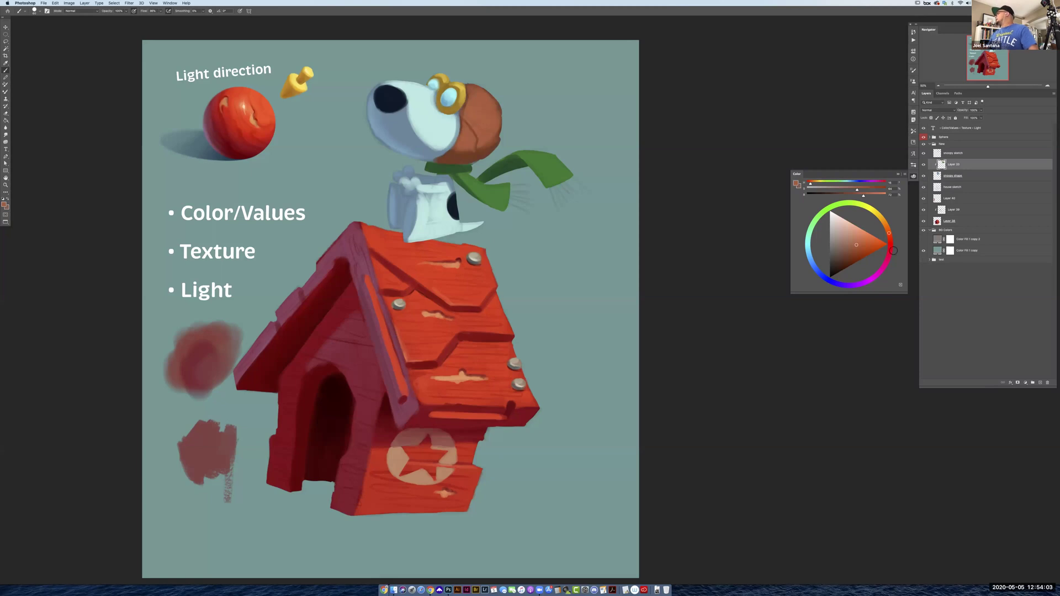
pyautogui.moveTo(857, 244); pyautogui.dragTo(861, 233)
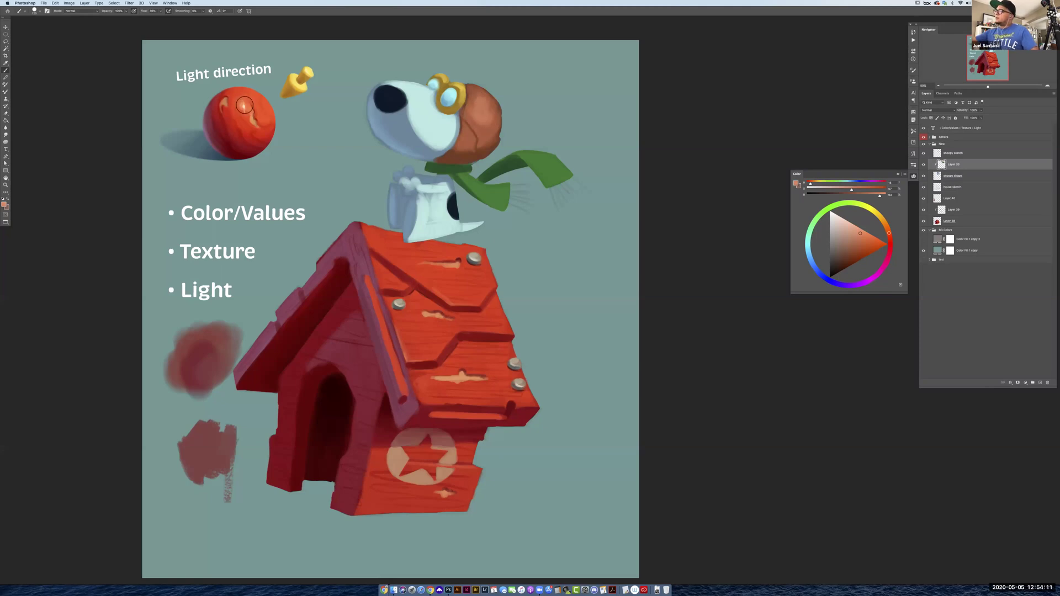
pyautogui.press('v')
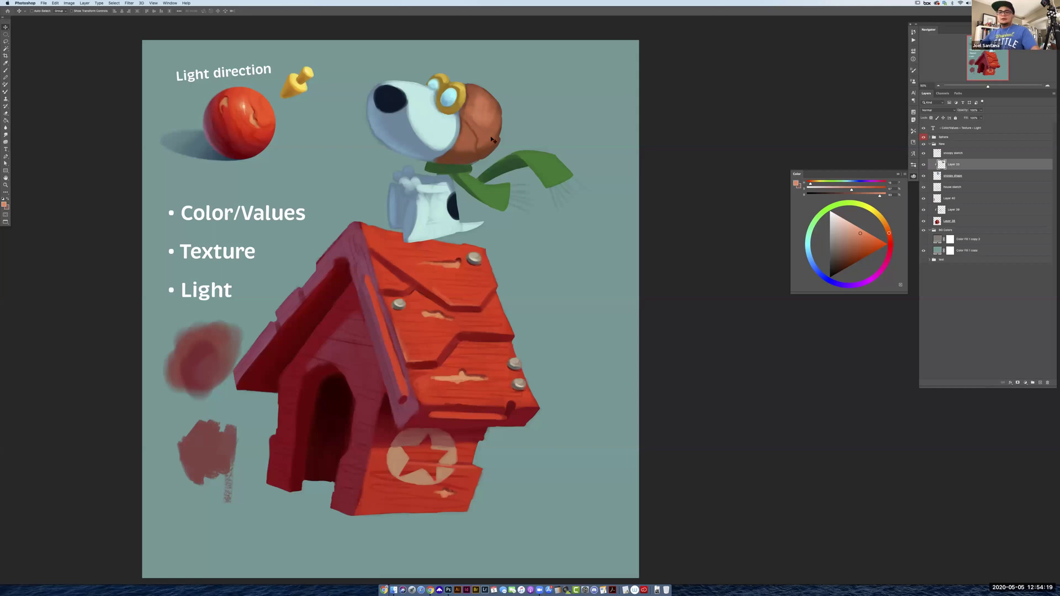
pyautogui.press('b')
pyautogui.keyDown('alt'); pyautogui.click(473, 121); pyautogui.keyUp('alt')
pyautogui.moveTo(473, 121)
pyautogui.mouseDown()
pyautogui.moveTo(486, 104)
pyautogui.moveTo(493, 128)
pyautogui.moveTo(467, 137)
pyautogui.mouseUp()
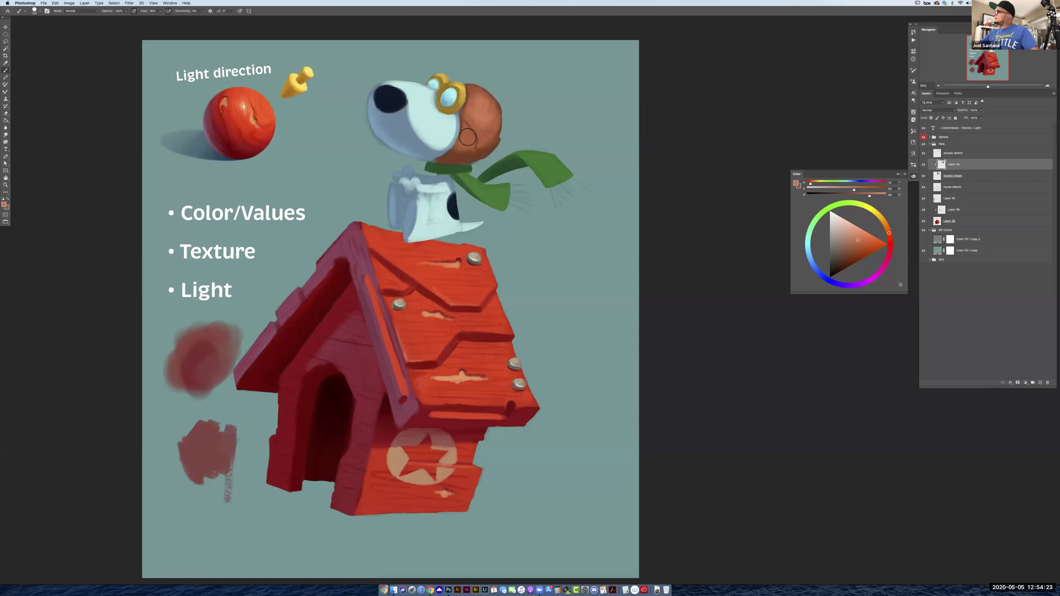
# Blend the shading on the helmet's ear flap with sampled mid and dark browns
pyautogui.keyDown('alt'); pyautogui.click(466, 154); pyautogui.keyUp('alt')
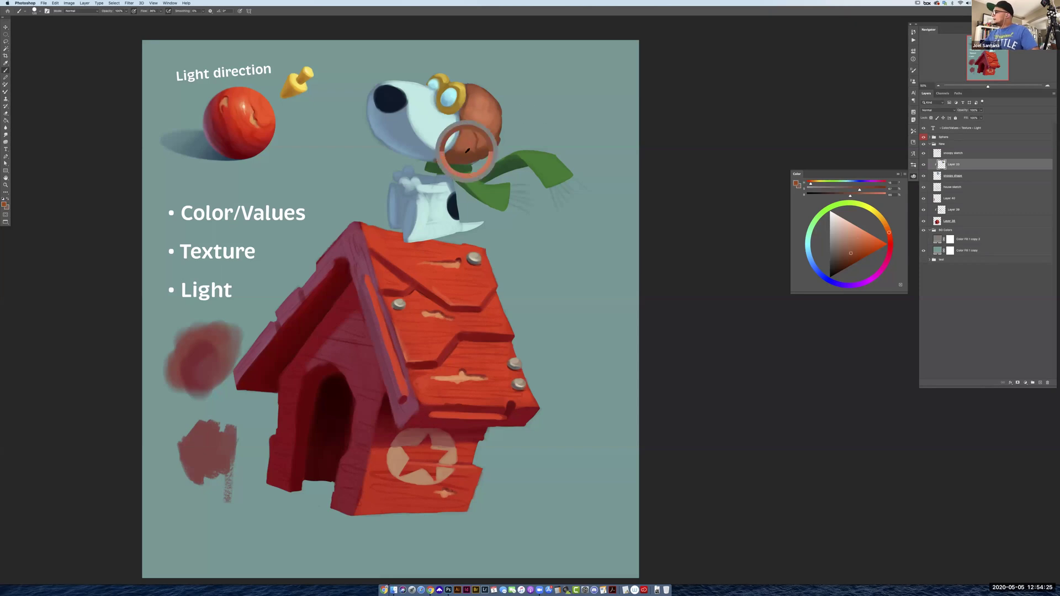
pyautogui.keyDown('alt'); pyautogui.click(462, 157); pyautogui.keyUp('alt')
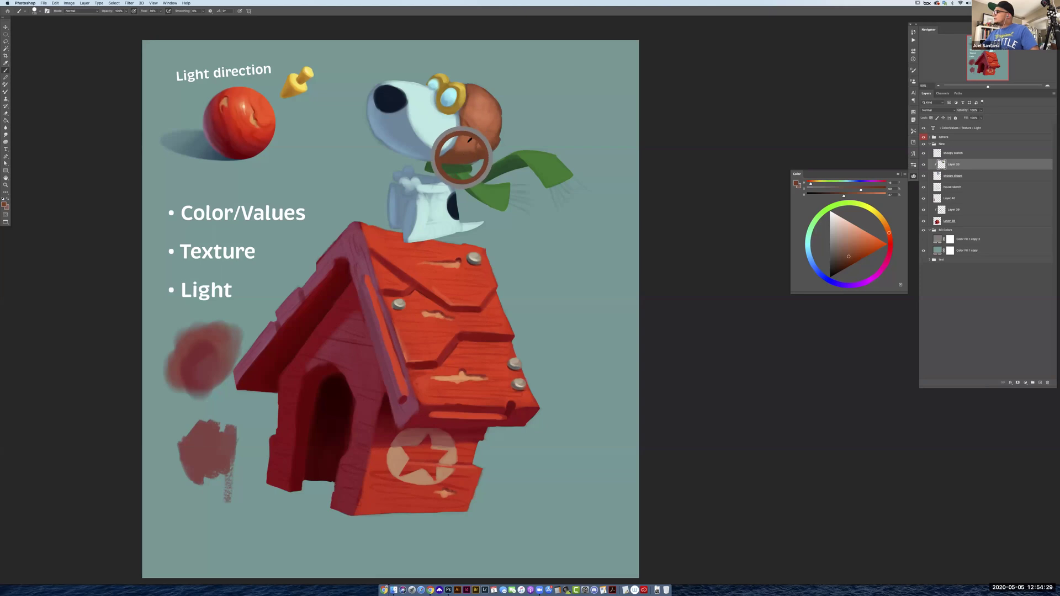
pyautogui.moveTo(463, 145); pyautogui.dragTo(465, 151)
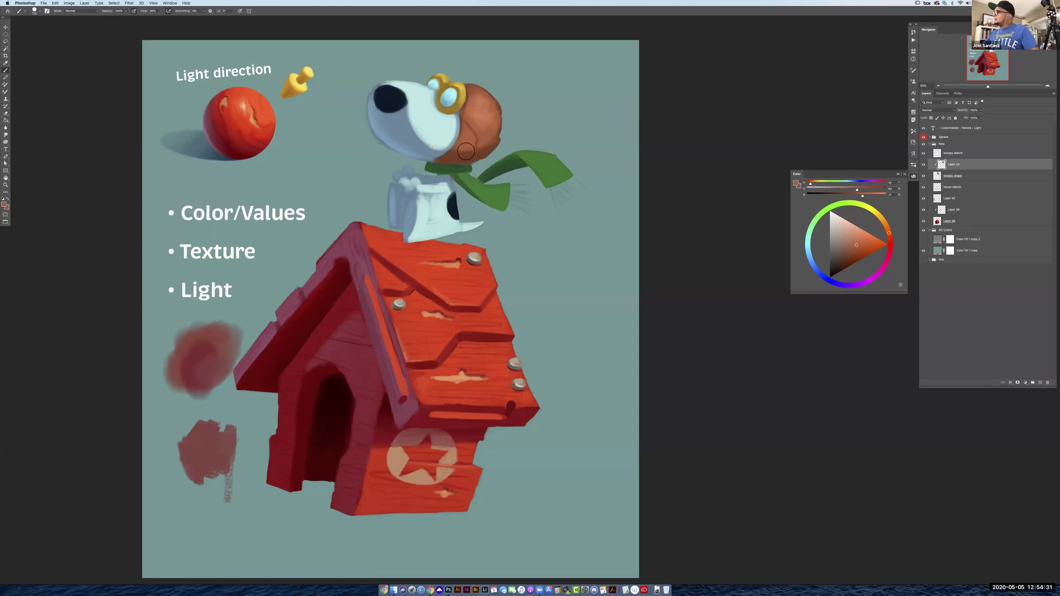
pyautogui.keyDown('alt'); pyautogui.click(463, 155); pyautogui.keyUp('alt')
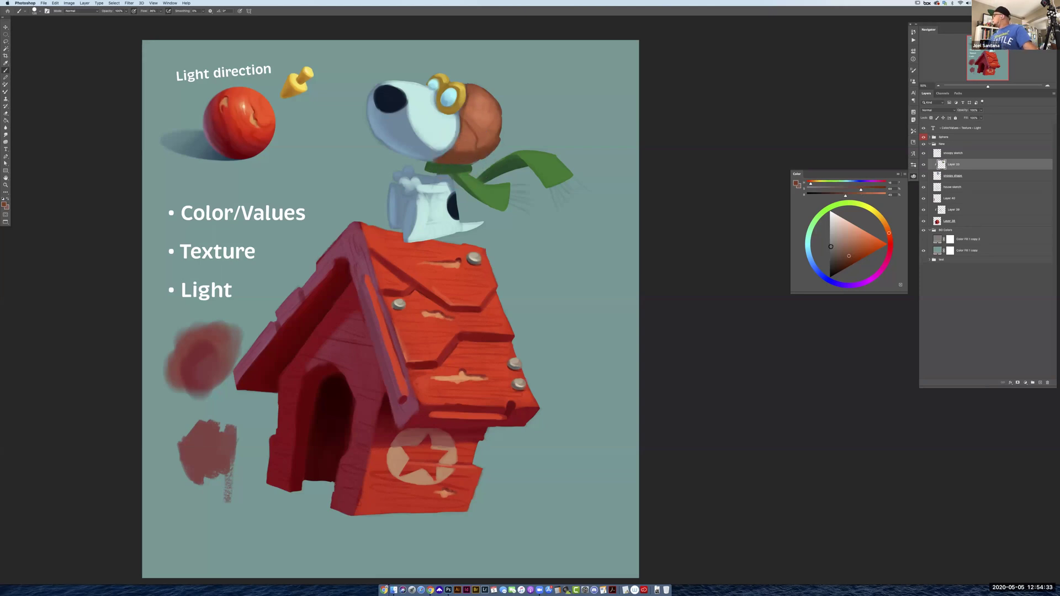
# Move the floating colour wheel closer to the canvas and enlarge it
pyautogui.moveTo(812, 173)
pyautogui.mouseDown()
pyautogui.moveTo(735, 133)
pyautogui.moveTo(819, 178)
pyautogui.mouseUp()
pyautogui.moveTo(897, 176); pyautogui.dragTo(798, 113)
pyautogui.moveTo(817, 241); pyautogui.dragTo(885, 357)
# Sample the ear flap's dark brown, shift its hue to red, and deepen the shadow along the flap's lower edge
pyautogui.keyDown('alt'); pyautogui.click(465, 161); pyautogui.keyUp('alt')
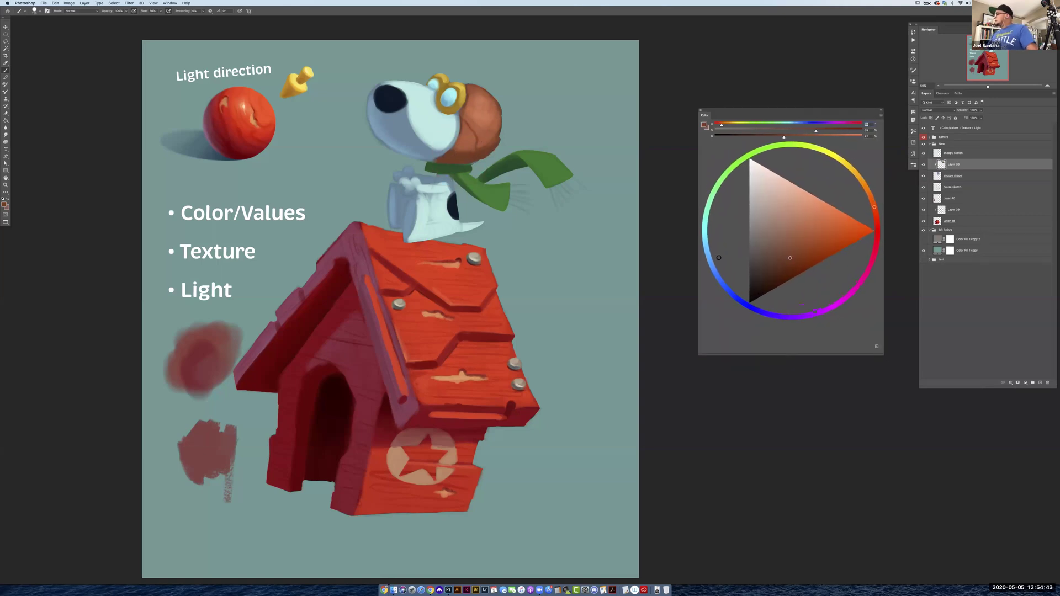
pyautogui.keyDown('alt'); pyautogui.click(461, 160); pyautogui.keyUp('alt')
pyautogui.moveTo(874, 208); pyautogui.dragTo(877, 220)
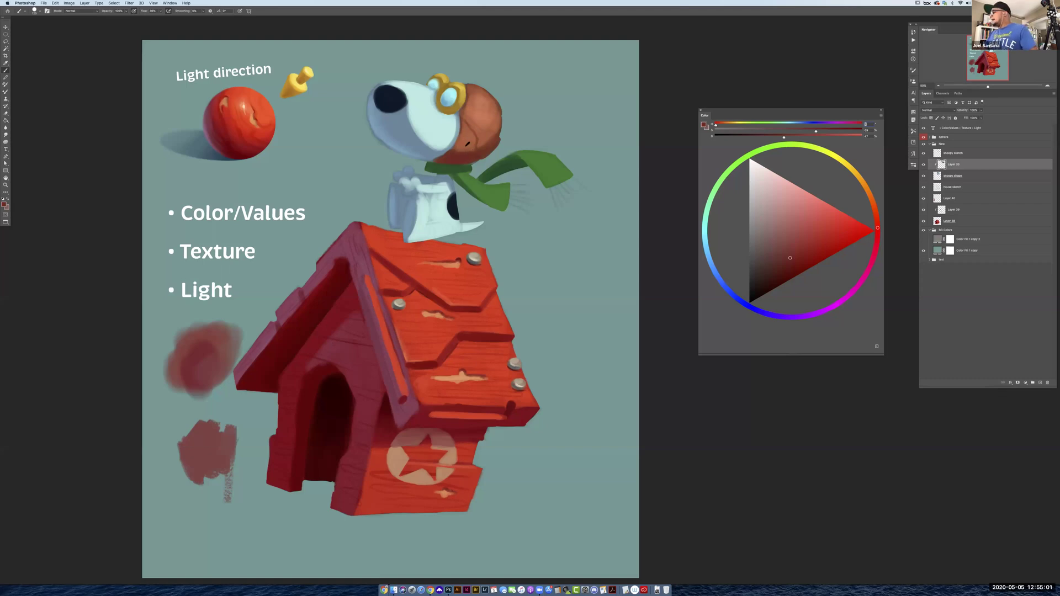
# Blend the ear flap's lower shadow with a sampled orange-brown and a more saturated orange
pyautogui.keyDown('alt'); pyautogui.click(468, 145); pyautogui.keyUp('alt')
pyautogui.keyDown('alt'); pyautogui.click(467, 144); pyautogui.keyUp('alt')
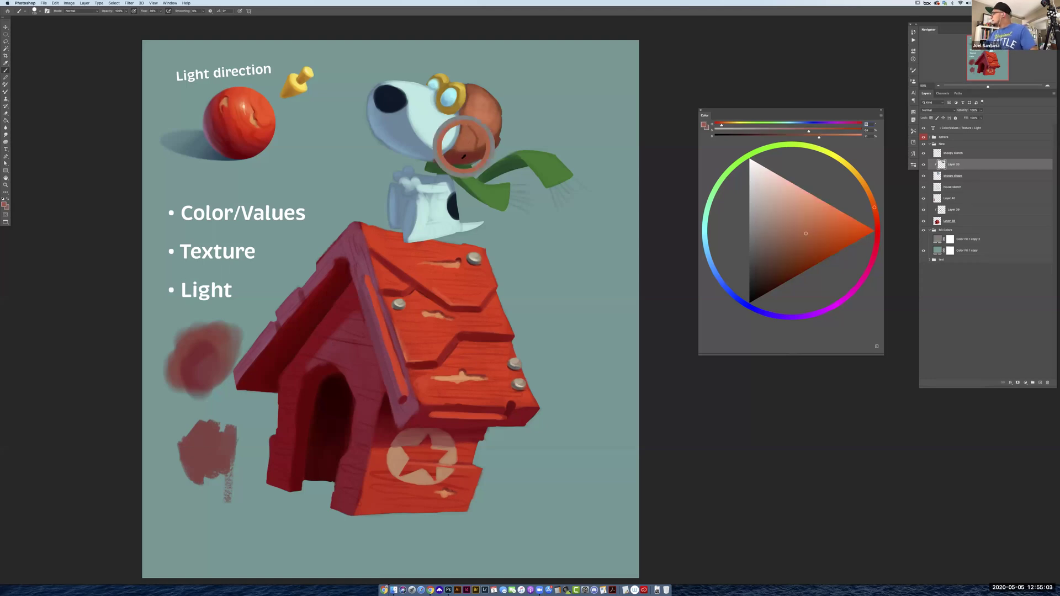
pyautogui.keyDown('alt'); pyautogui.click(467, 143); pyautogui.keyUp('alt')
pyautogui.click(824, 237)
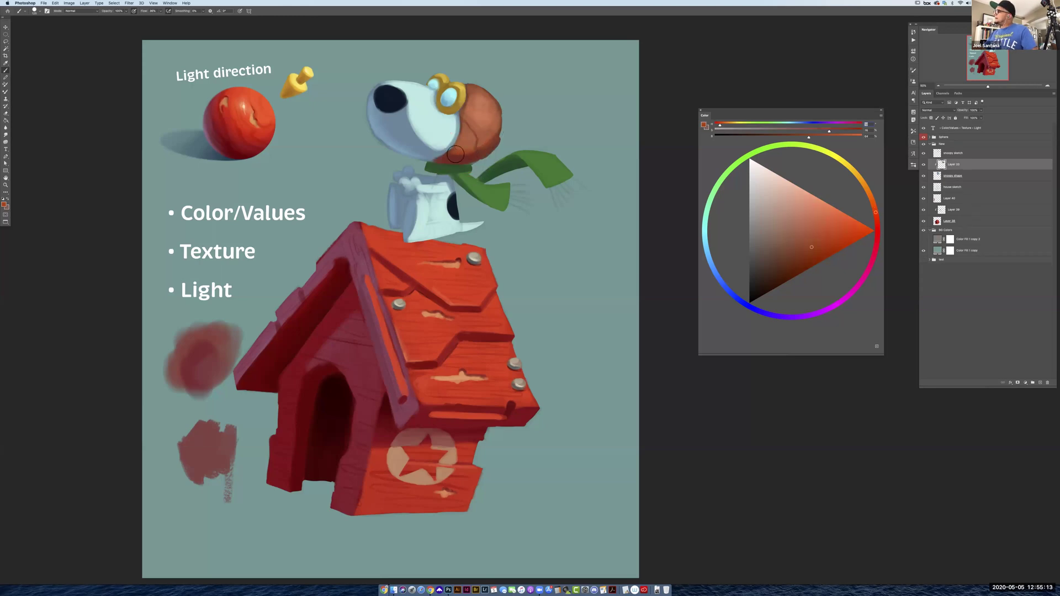
pyautogui.keyDown('alt'); pyautogui.click(452, 157); pyautogui.keyUp('alt')
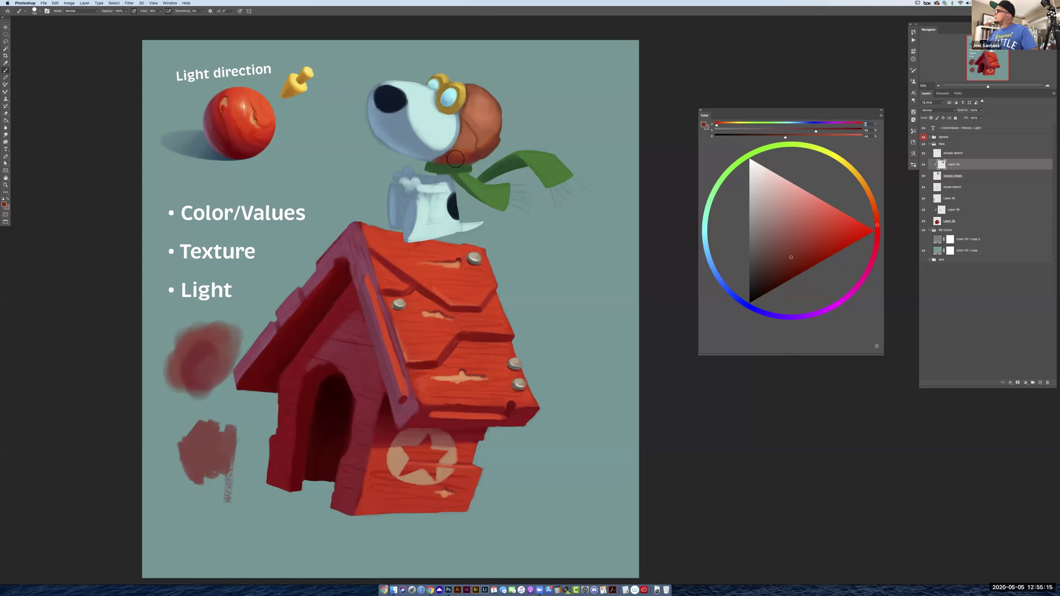
# Paint a thin seam across the helmet's crown and small holes above it with a dark red sampled from the helmet's shadow
pyautogui.keyDown('alt'); pyautogui.click(492, 148); pyautogui.keyUp('alt')
pyautogui.keyDown('alt'); pyautogui.click(464, 159); pyautogui.keyUp('alt')
pyautogui.keyDown('alt'); pyautogui.click(457, 159); pyautogui.keyUp('alt')
pyautogui.keyDown('alt'); pyautogui.click(461, 160); pyautogui.keyUp('alt')
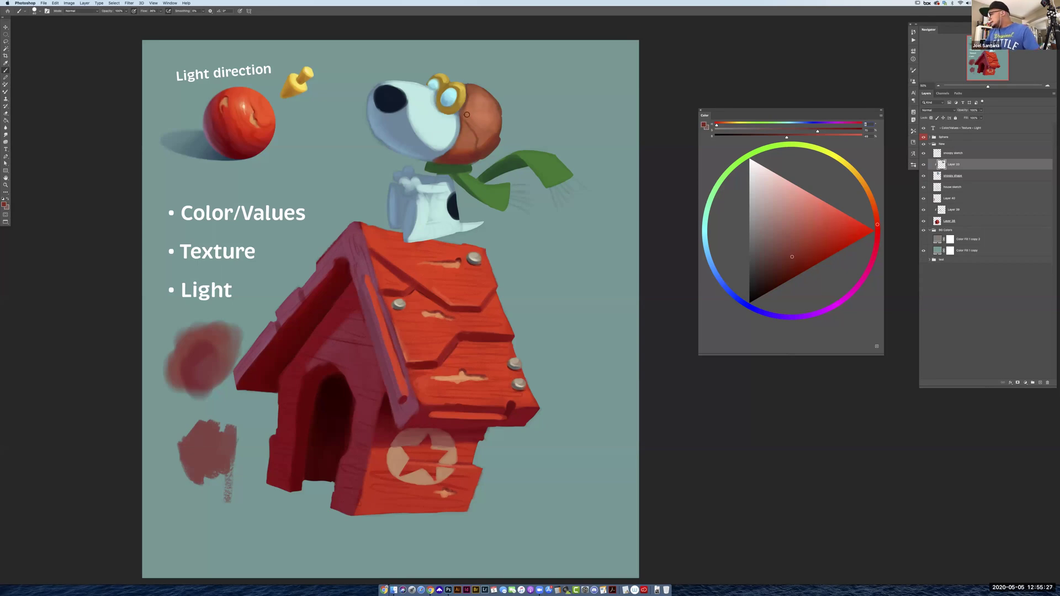
pyautogui.moveTo(470, 113); pyautogui.dragTo(494, 111)
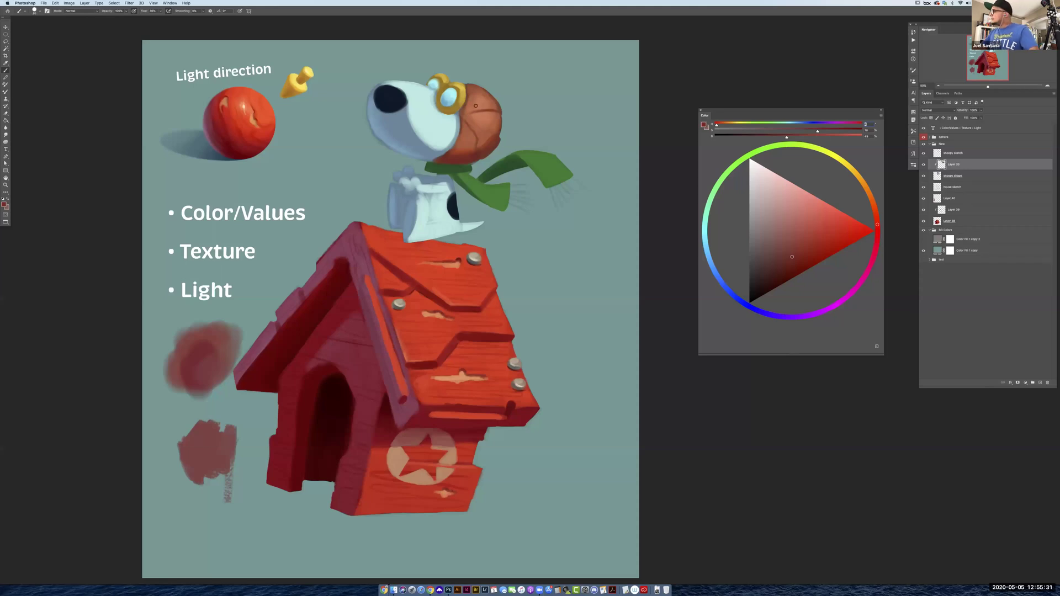
pyautogui.click(473, 105)
# Paint thin highlights along the helmet's seam and ear flap edges with a lightened, warmer orange
pyautogui.keyDown('alt'); pyautogui.click(481, 134); pyautogui.keyUp('alt')
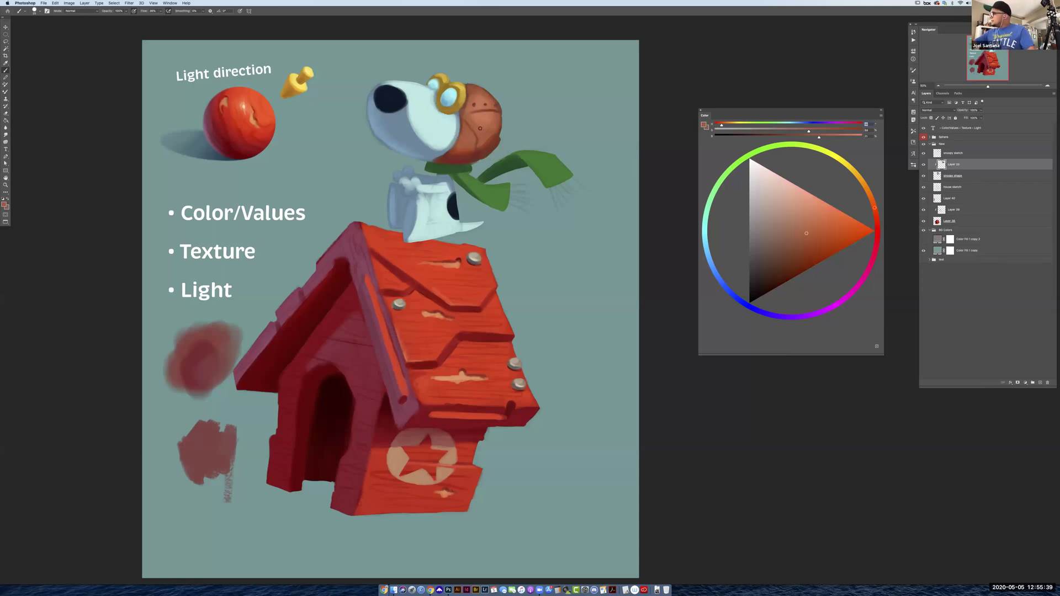
pyautogui.click(814, 217)
pyautogui.click(815, 212)
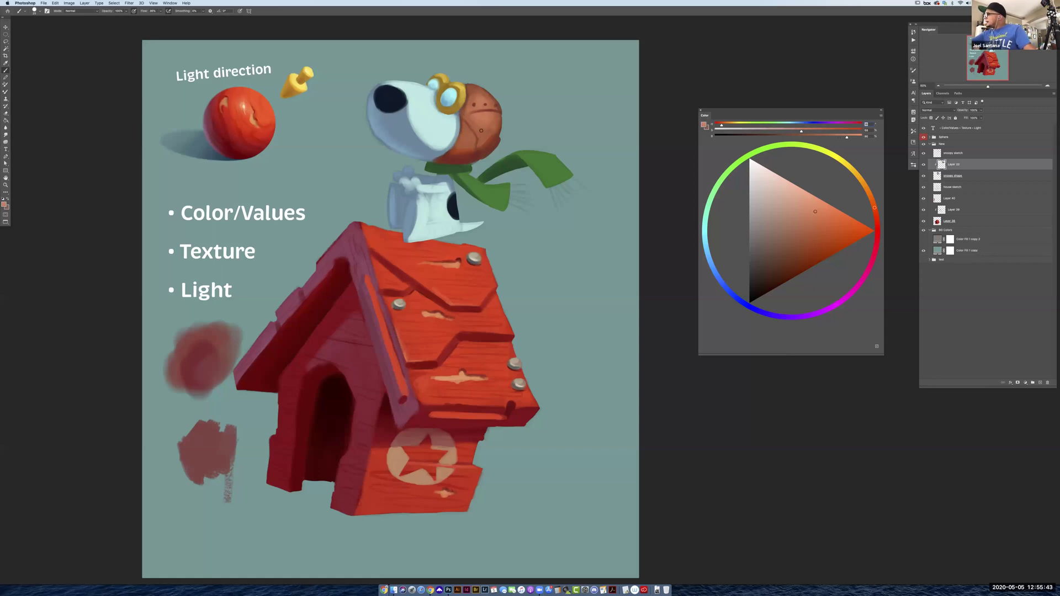
pyautogui.click(870, 202)
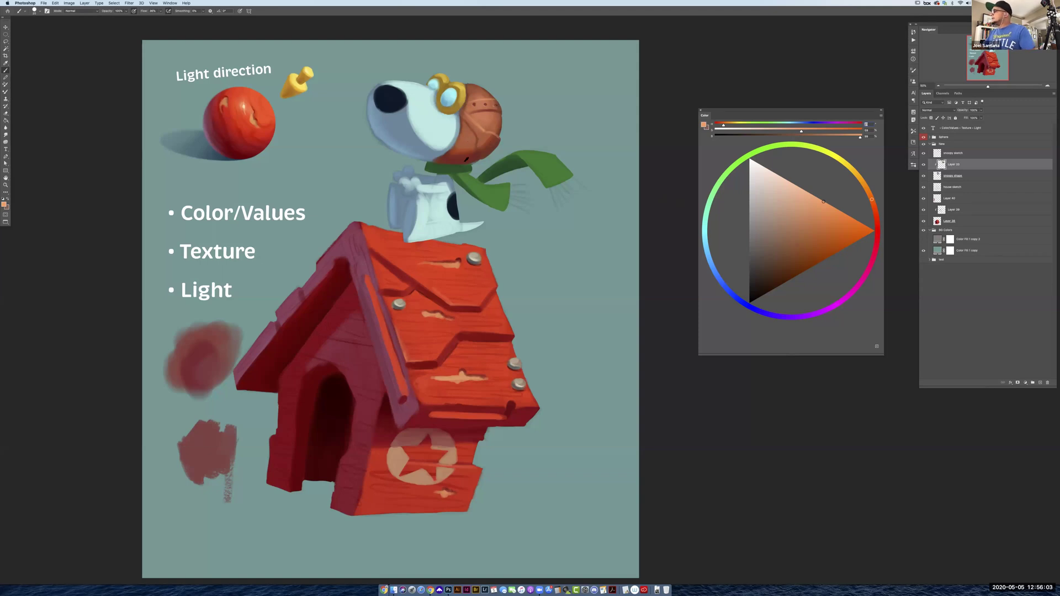
# Add dark red accents to the helmet beside the goggles, using the colour sampled from the ear flap's shadow
pyautogui.keyDown('alt'); pyautogui.click(466, 160); pyautogui.keyUp('alt')
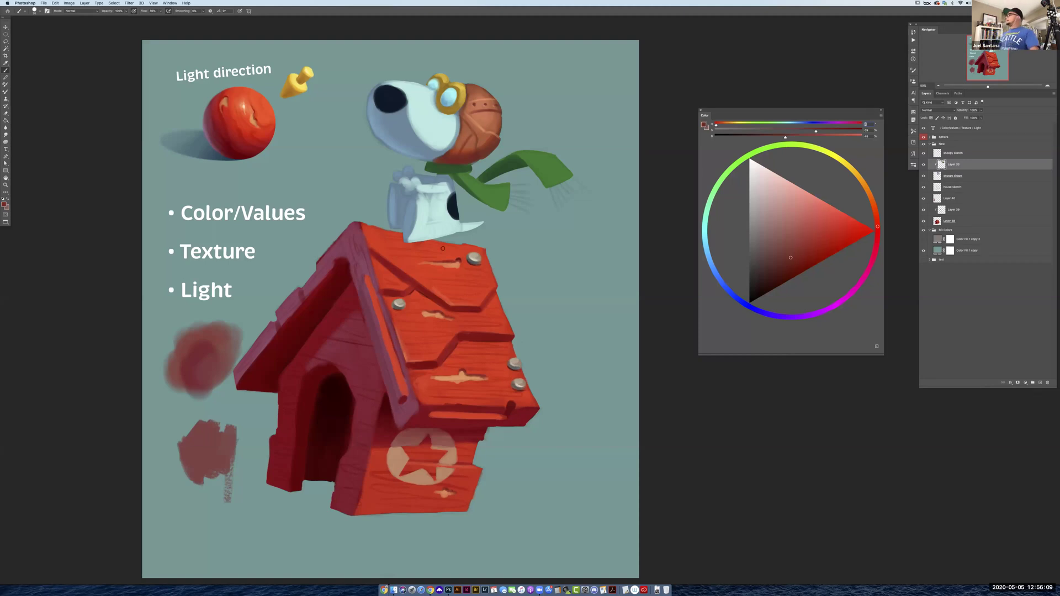
pyautogui.moveTo(473, 119); pyautogui.dragTo(477, 115)
pyautogui.moveTo(463, 115); pyautogui.dragTo(467, 121)
# Refine the goggles' yellow rim with sampled golds and a desaturated ochre
pyautogui.keyDown('alt'); pyautogui.click(455, 107); pyautogui.keyUp('alt')
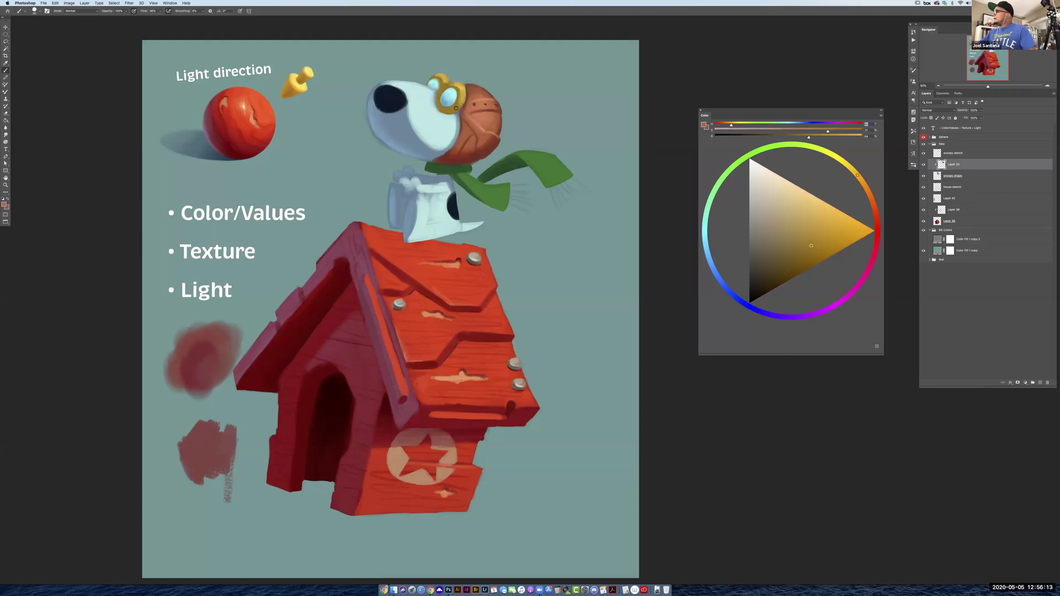
pyautogui.keyDown('alt'); pyautogui.click(461, 100); pyautogui.keyUp('alt')
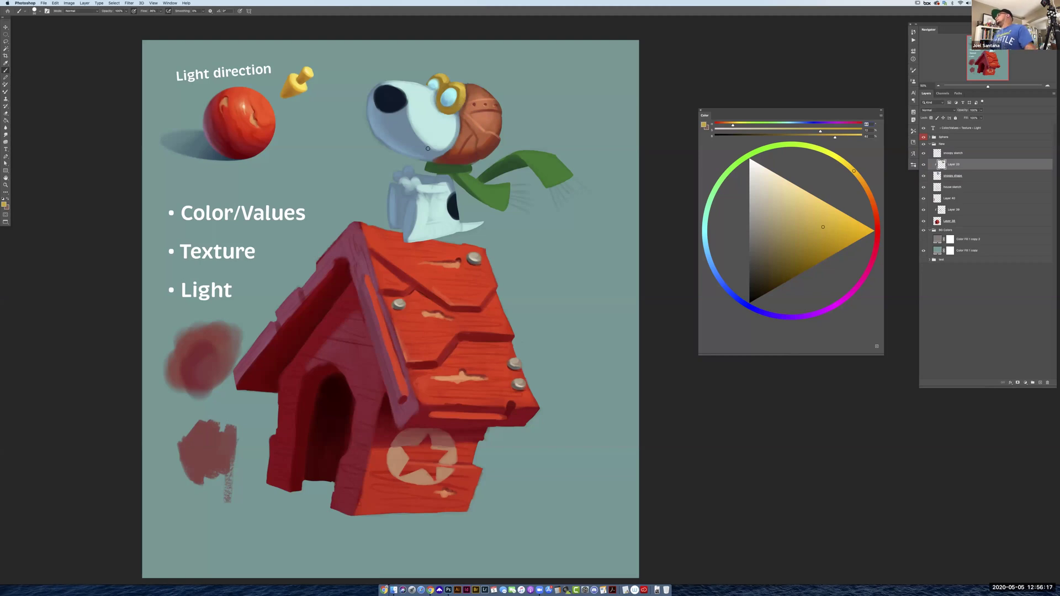
pyautogui.keyDown('alt'); pyautogui.click(441, 110); pyautogui.keyUp('alt')
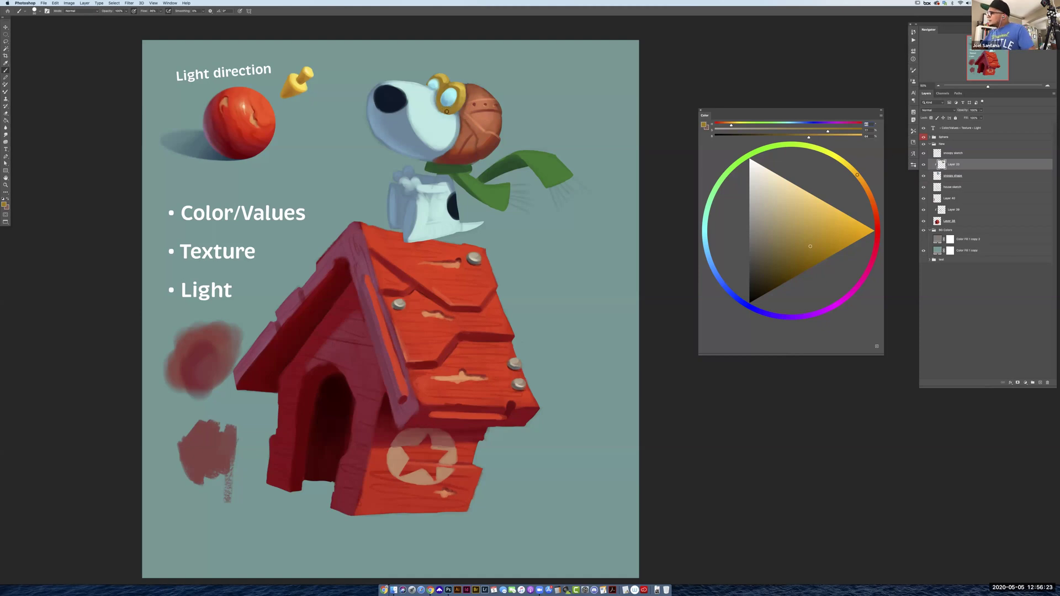
pyautogui.moveTo(790, 237); pyautogui.dragTo(770, 226)
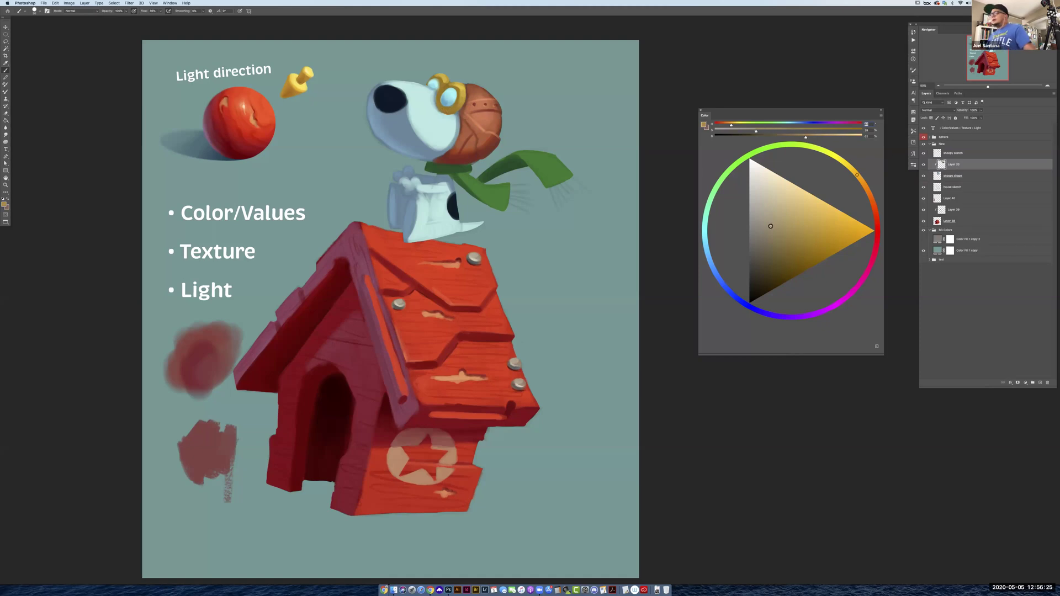
# Blend the lower part of the goggles with sampled greyish yellows, and shift a sampled gold towards orange for shading the rim
pyautogui.keyDown('alt'); pyautogui.click(441, 111); pyautogui.keyUp('alt')
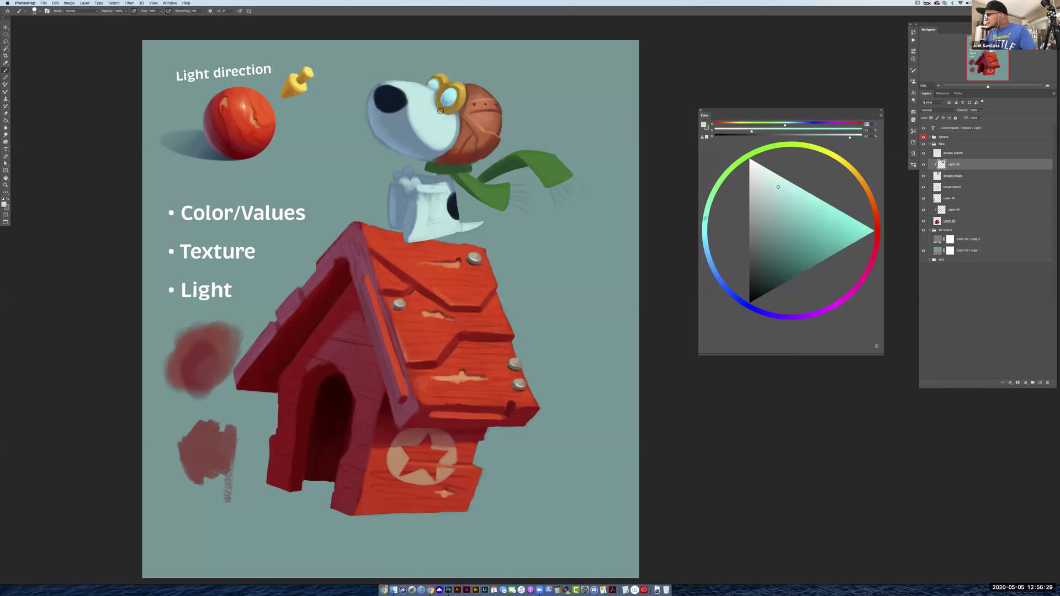
pyautogui.keyDown('alt'); pyautogui.click(446, 112); pyautogui.keyUp('alt')
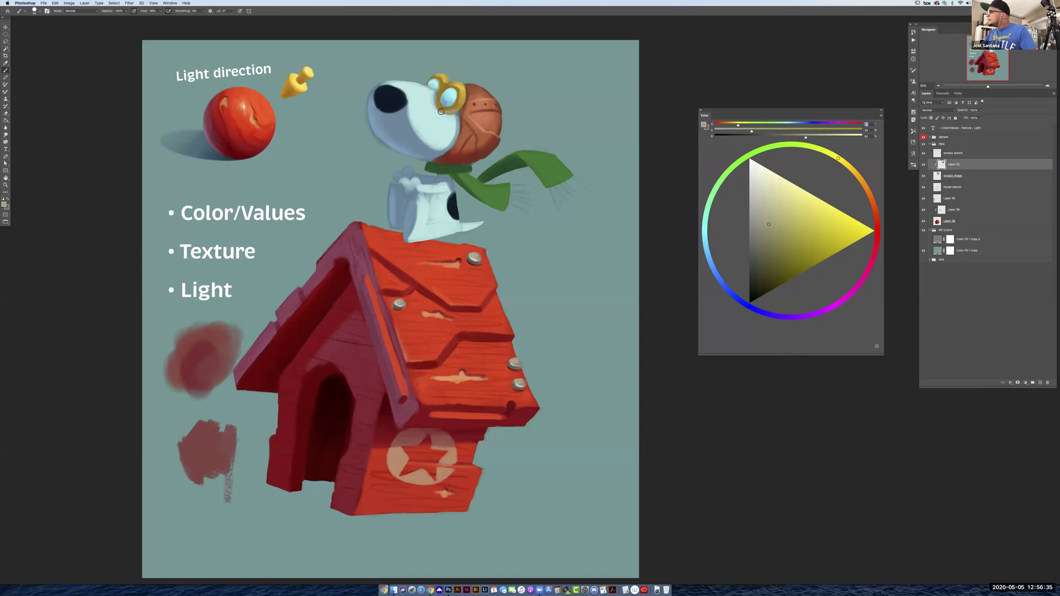
pyautogui.keyDown('alt'); pyautogui.click(445, 112); pyautogui.keyUp('alt')
pyautogui.keyDown('alt'); pyautogui.click(447, 111); pyautogui.keyUp('alt')
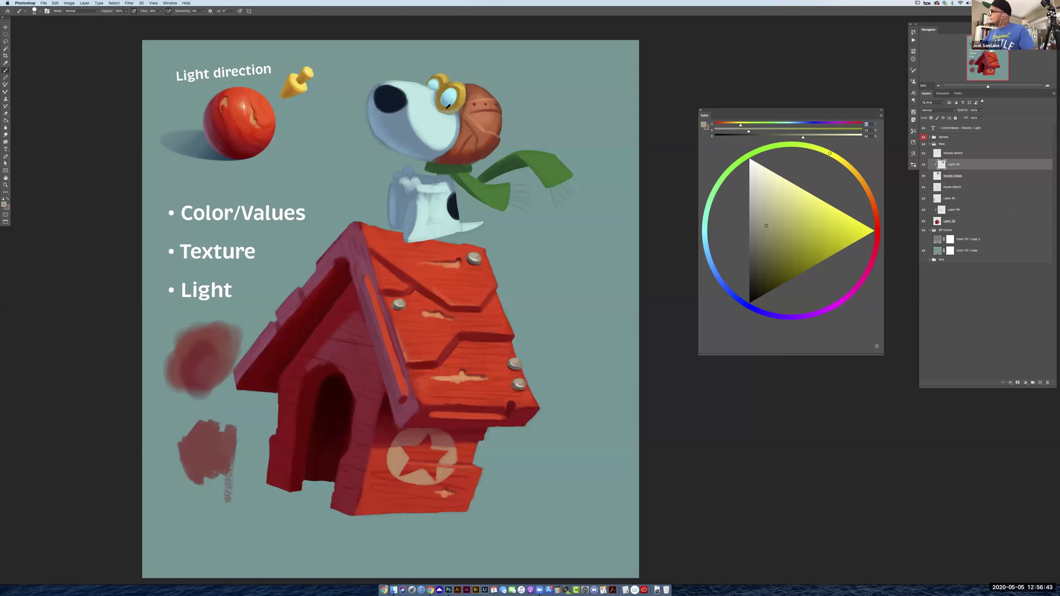
pyautogui.keyDown('alt'); pyautogui.click(448, 106); pyautogui.keyUp('alt')
pyautogui.moveTo(862, 182); pyautogui.dragTo(868, 190)
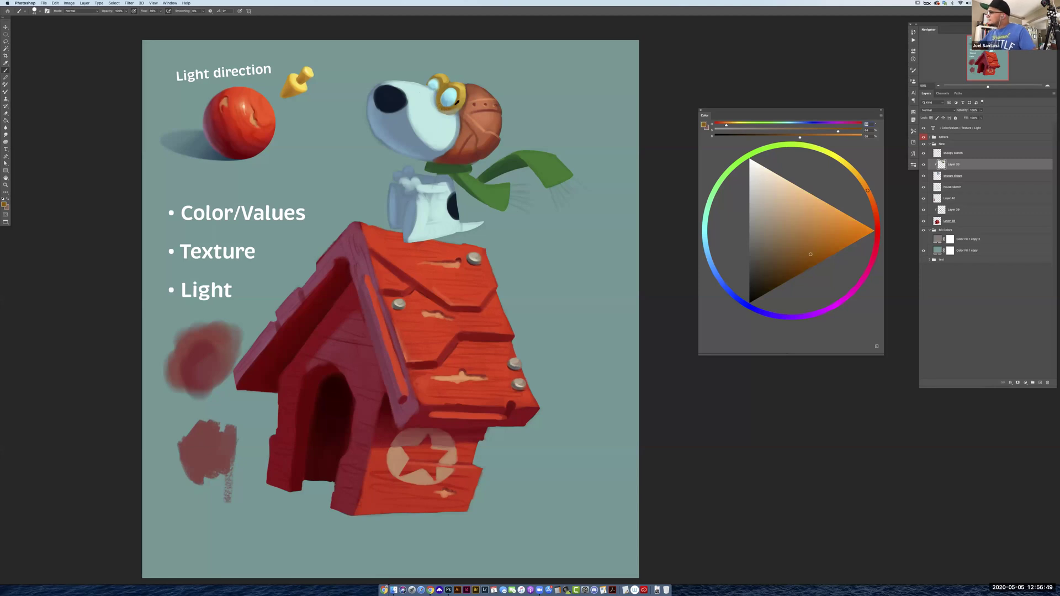
# Shade and lighten the goggles' front rim with a mid gold and a brighter gold sampled from it
pyautogui.keyDown('alt'); pyautogui.click(455, 108); pyautogui.keyUp('alt')
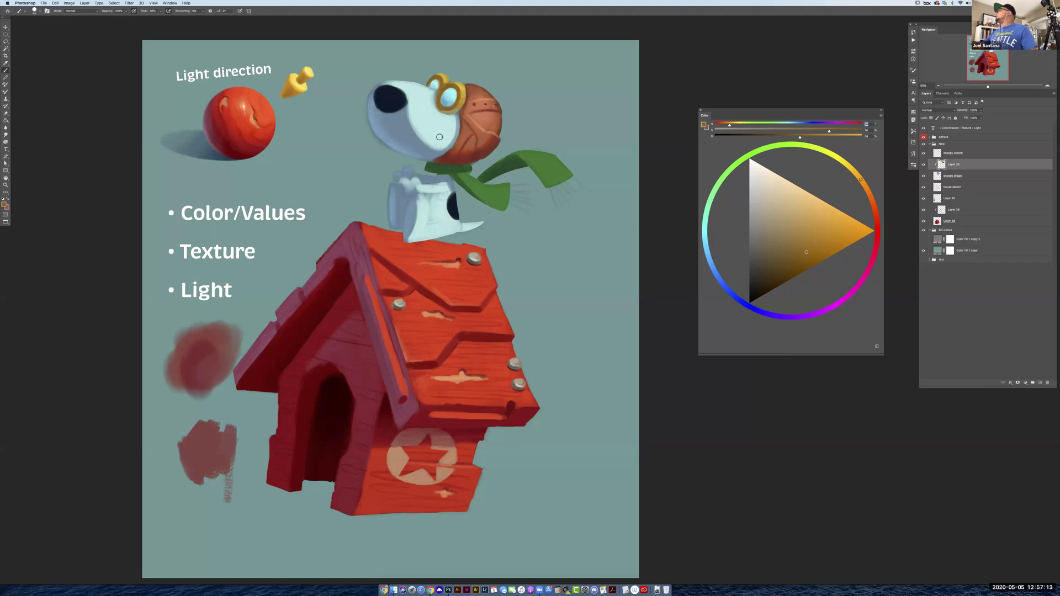
pyautogui.keyDown('alt'); pyautogui.click(463, 85); pyautogui.keyUp('alt')
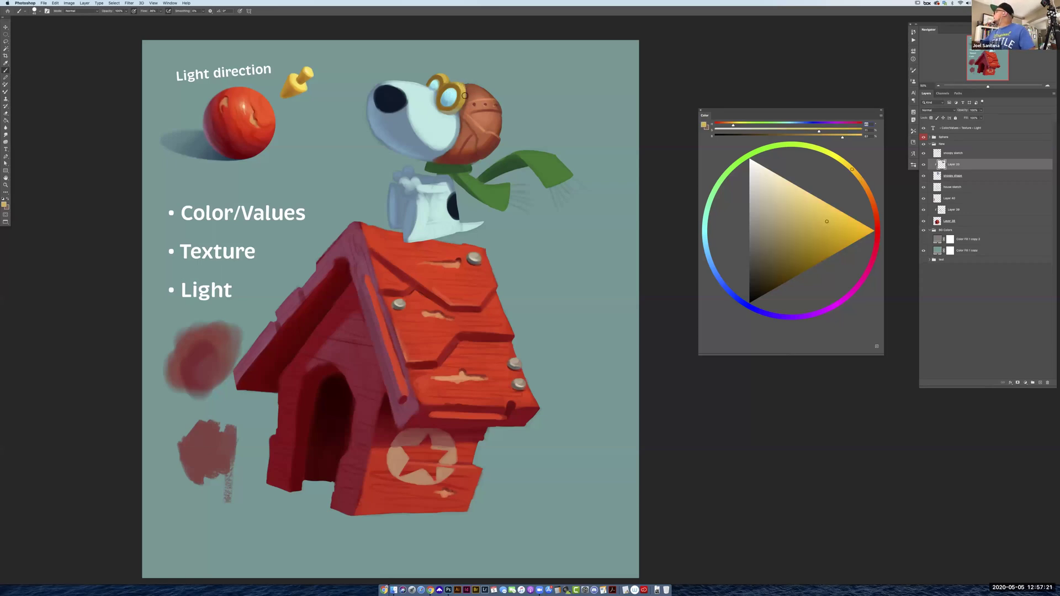
# Enlarge the Navigator preview so it shows the whole painting larger above the Layers panel
pyautogui.moveTo(974, 386); pyautogui.dragTo(973, 305)
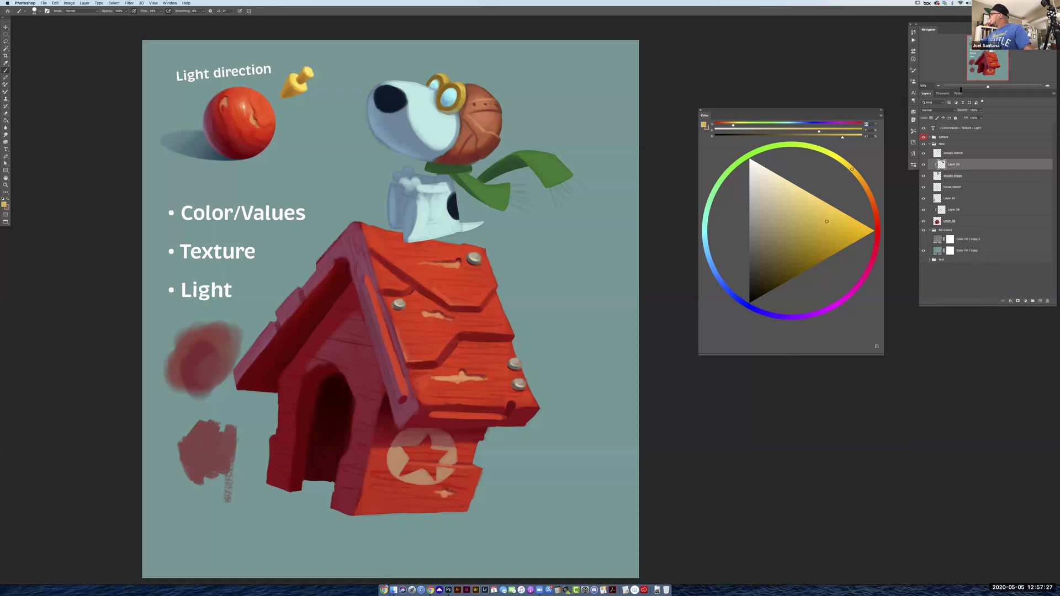
pyautogui.moveTo(962, 119); pyautogui.dragTo(979, 280)
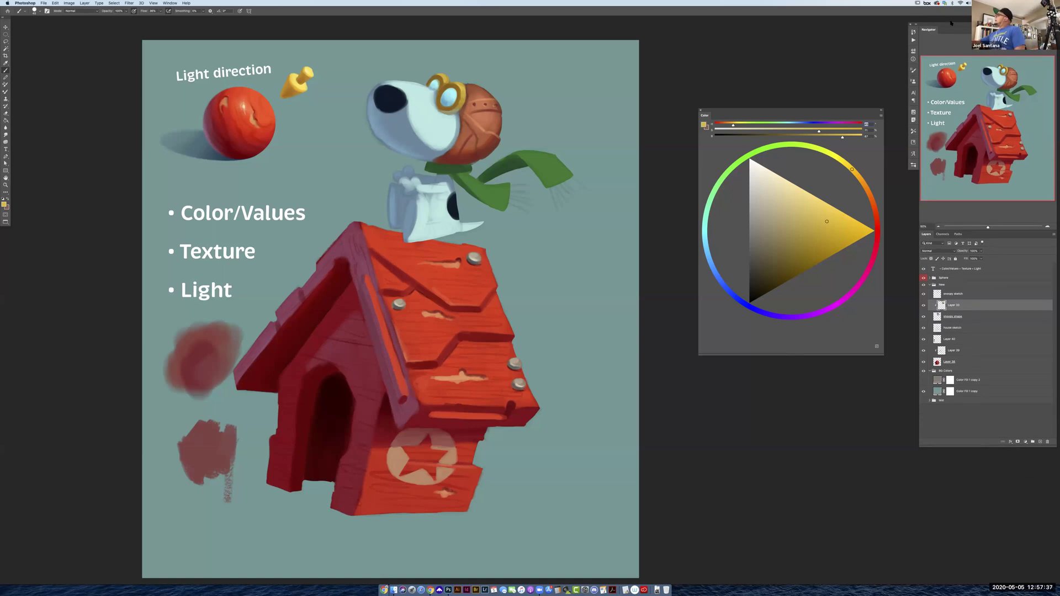
pyautogui.moveTo(948, 21); pyautogui.dragTo(949, 13)
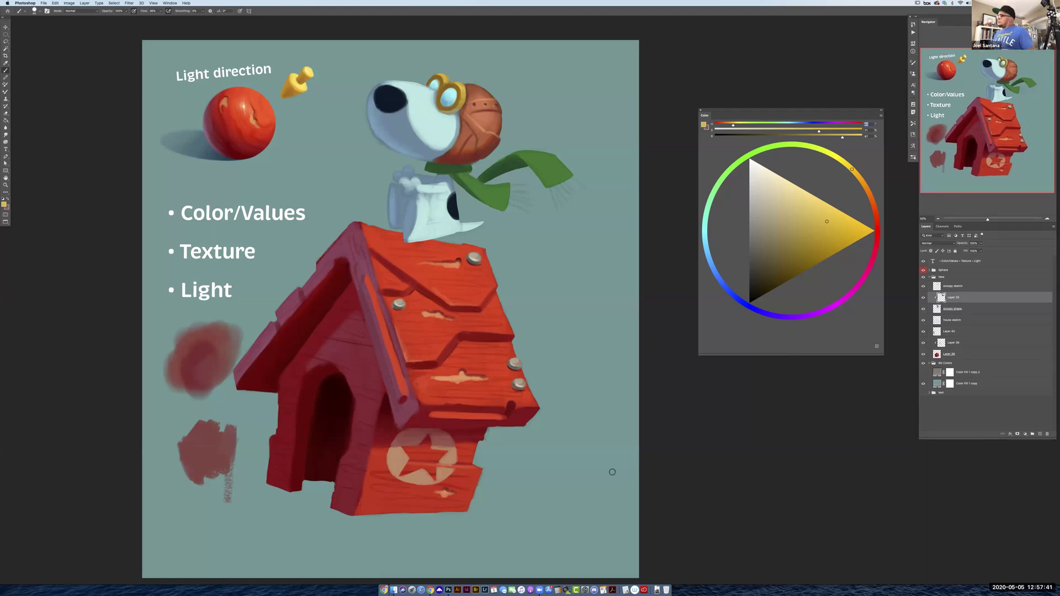
# Hide the layer with the red test swatches and the Color/Values, Texture, Light text layer
pyautogui.click(924, 332)
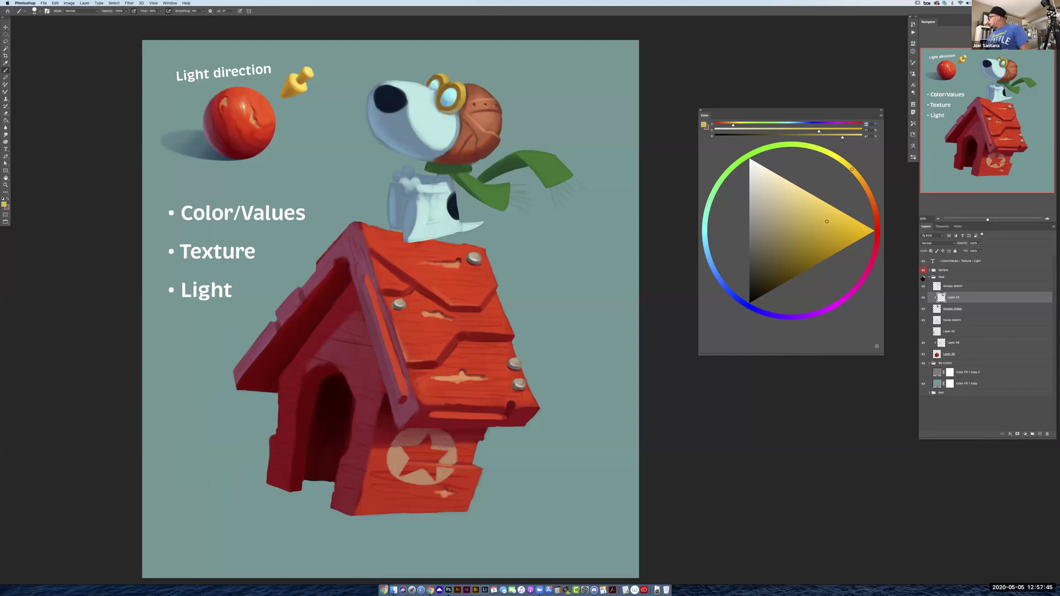
pyautogui.click(923, 261)
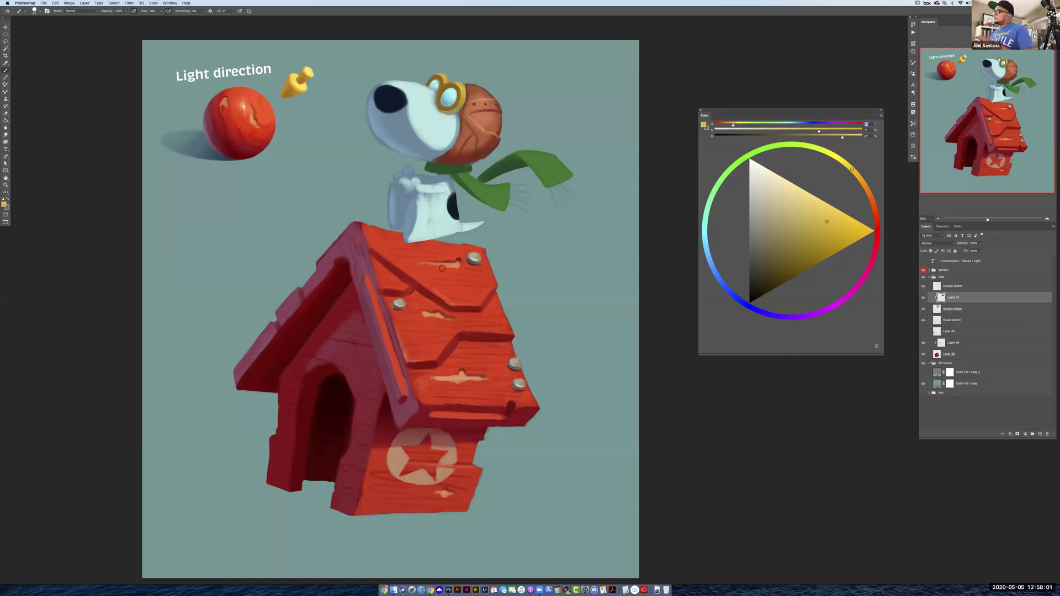
# Touch up the lit part of the goggles' rim with a bright gold sampled from it
pyautogui.press('z')
pyautogui.moveTo(485, 159)
pyautogui.mouseDown()
pyautogui.moveTo(496, 159)
pyautogui.moveTo(442, 157)
pyautogui.moveTo(492, 160)
pyautogui.mouseUp()
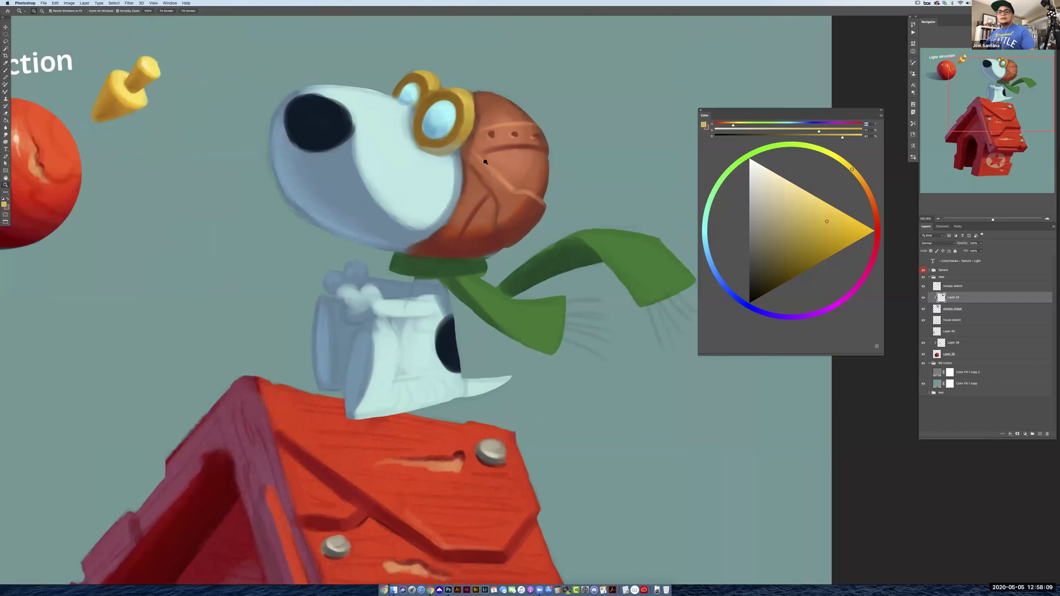
pyautogui.press('b')
pyautogui.keyDown('alt'); pyautogui.click(485, 142); pyautogui.keyUp('alt')
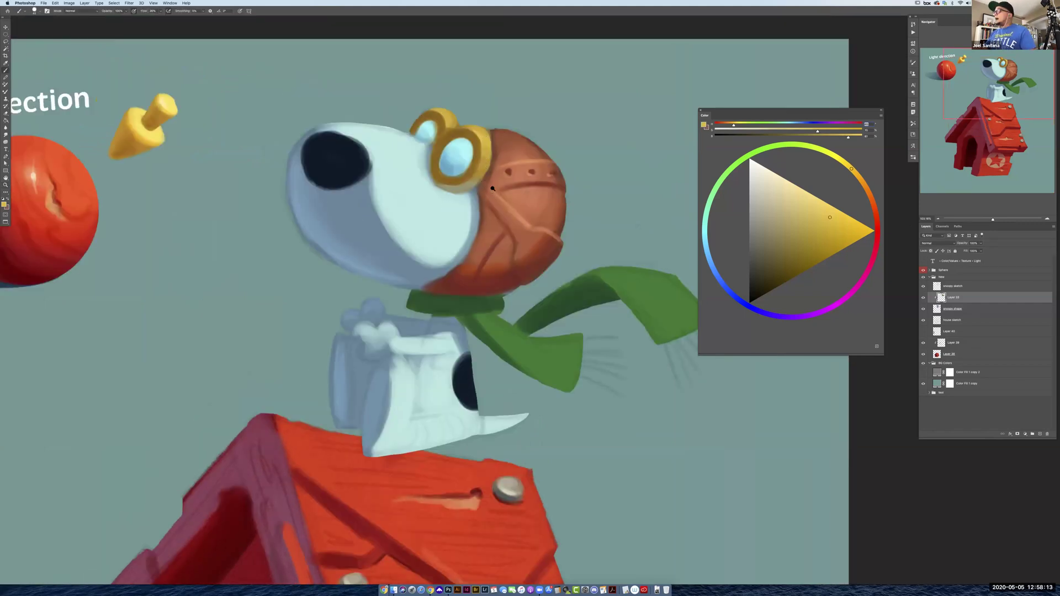
# Deepen the shadows on the goggles' rims with a dark orange-brown mixed from their sampled ochre
pyautogui.press('z')
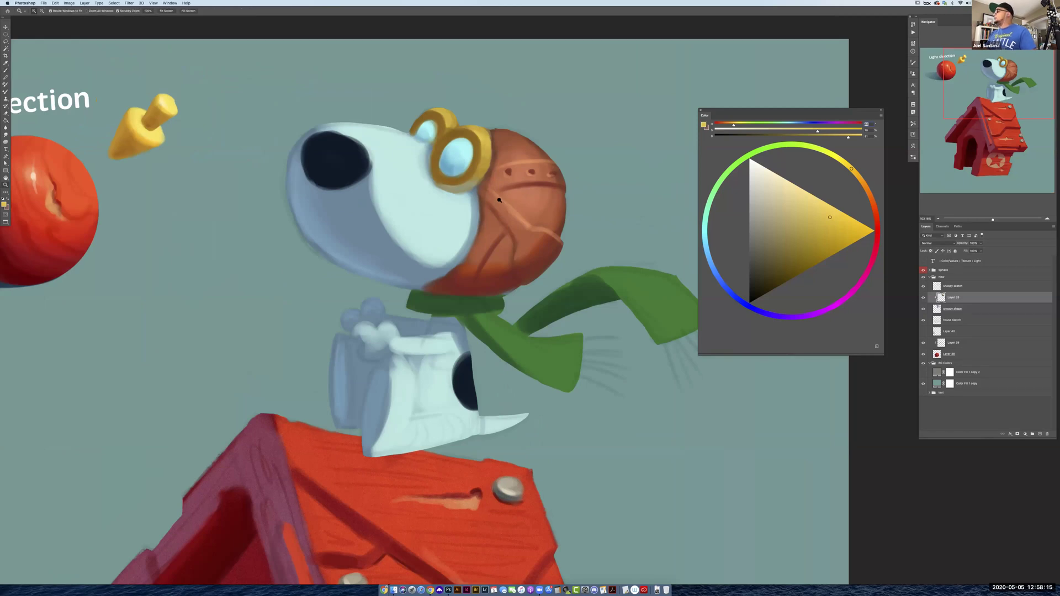
pyautogui.moveTo(492, 200); pyautogui.dragTo(495, 200)
pyautogui.scroll(-5, 495, 200)
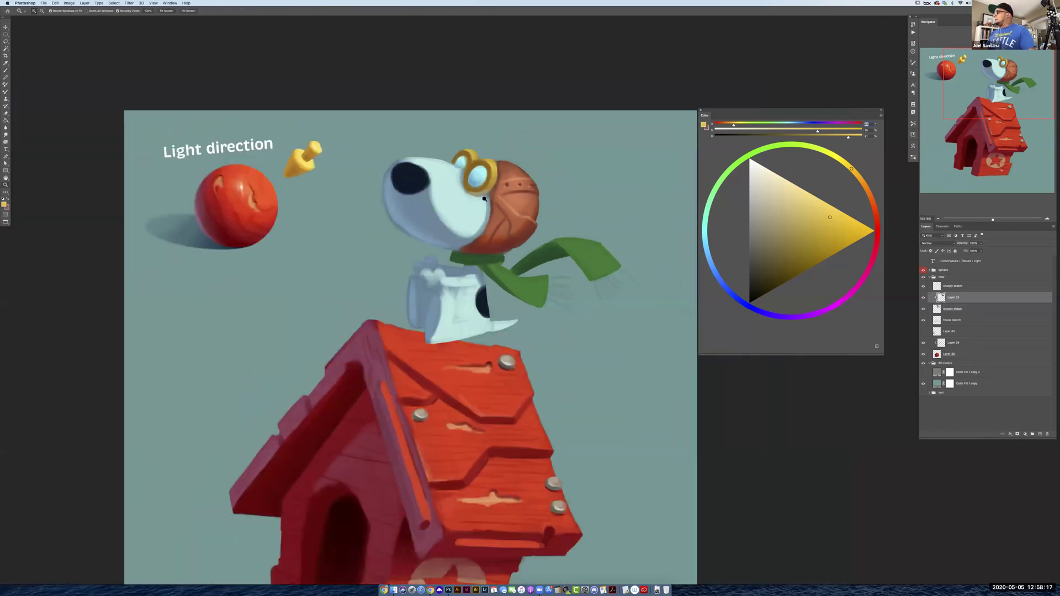
pyautogui.scroll(-3, 525, 202)
pyautogui.moveTo(536, 319); pyautogui.dragTo(470, 275)
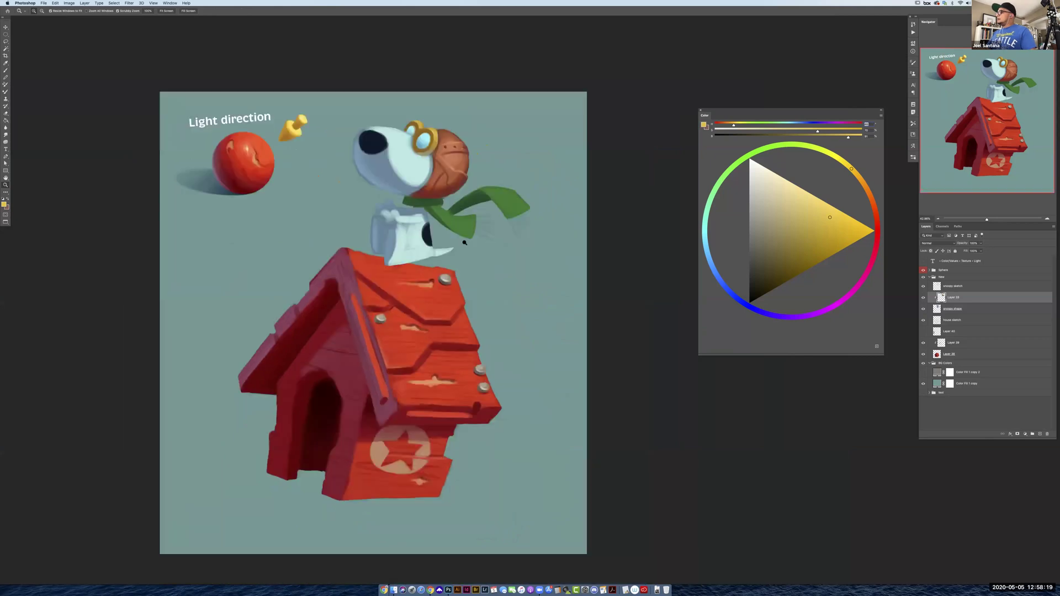
pyautogui.scroll(2, 470, 241)
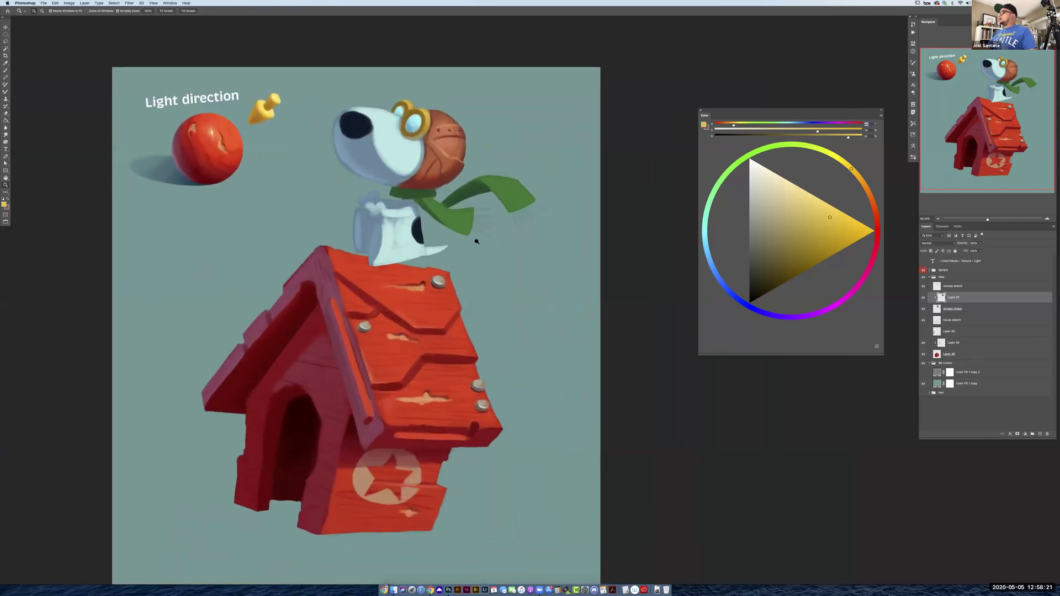
pyautogui.scroll(-1, 476, 242)
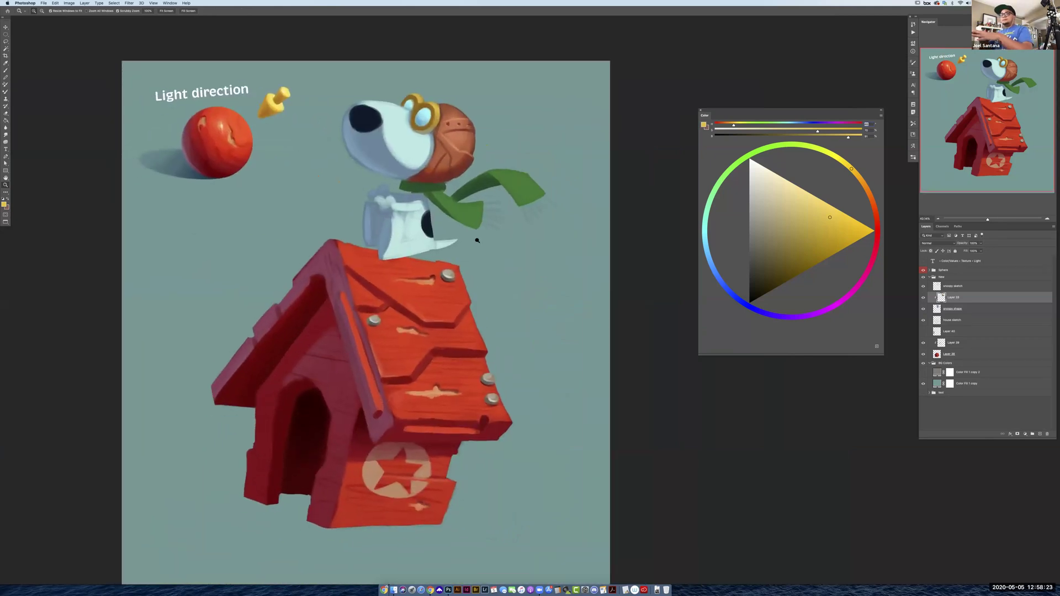
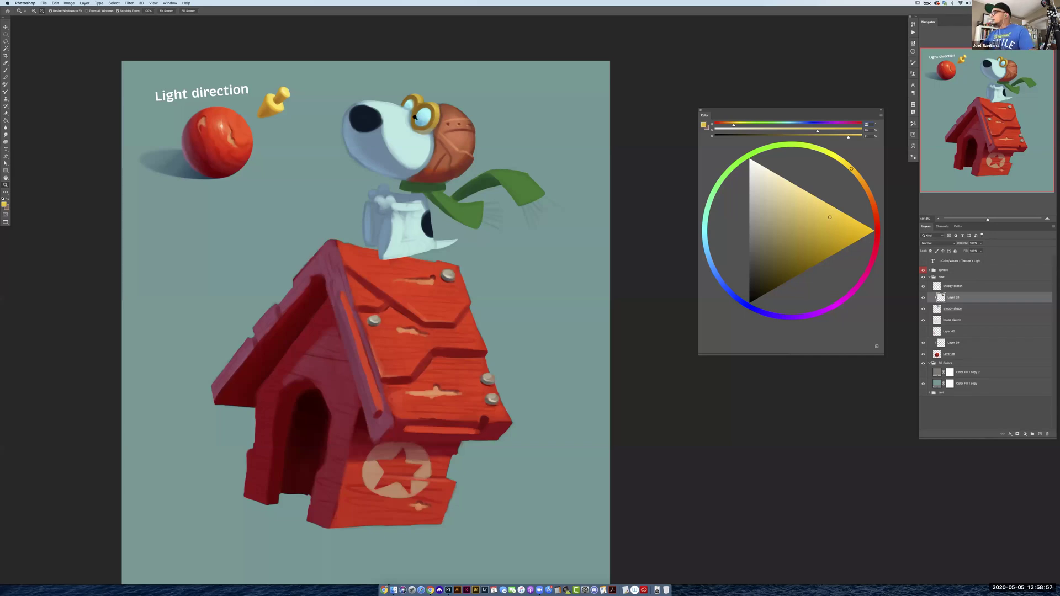
pyautogui.press('b')
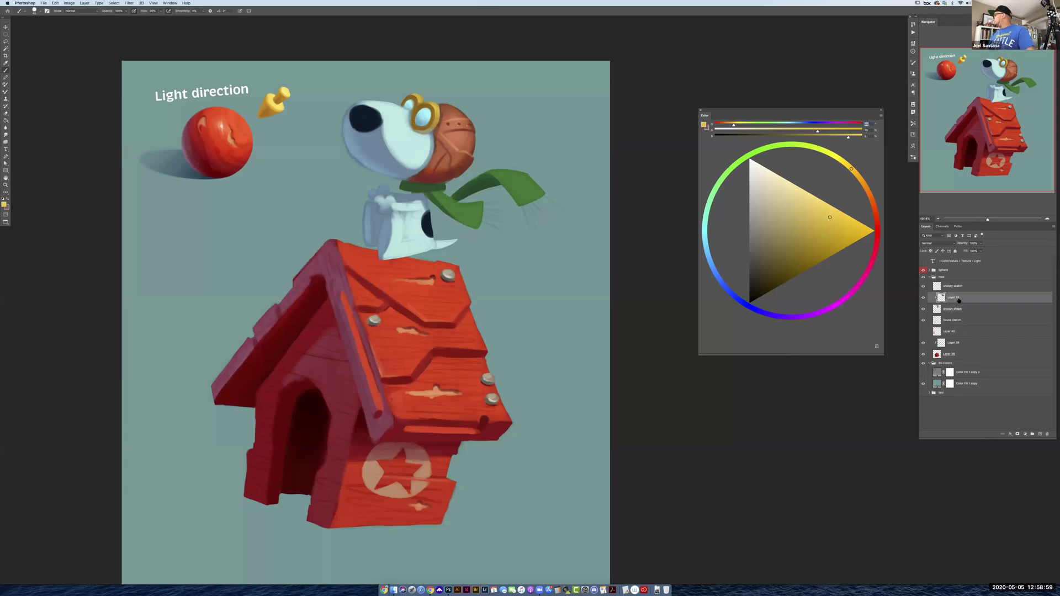
pyautogui.keyDown('alt'); pyautogui.click(414, 118); pyautogui.keyUp('alt')
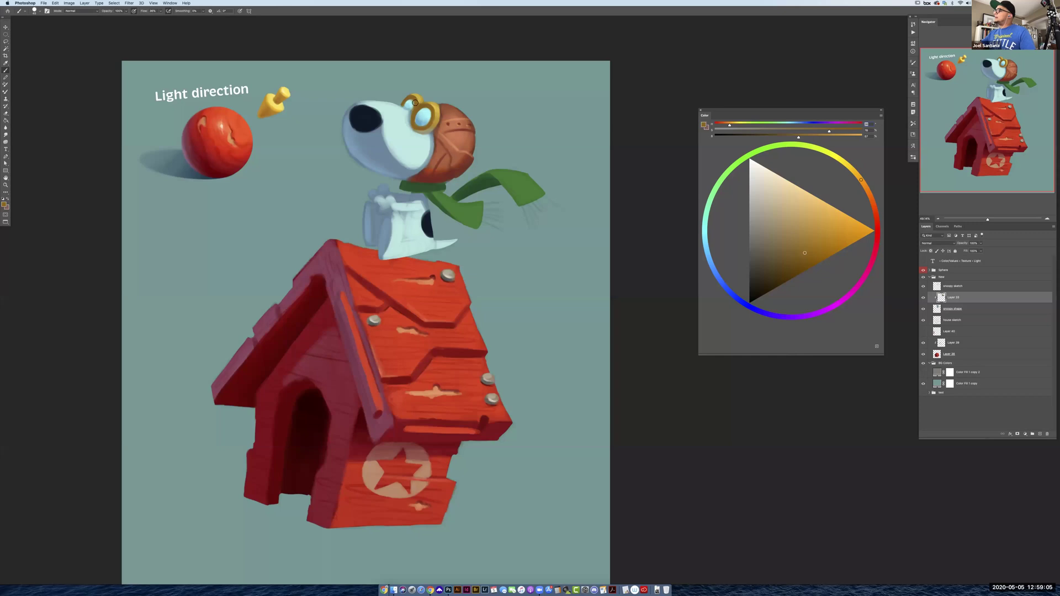
pyautogui.moveTo(800, 257); pyautogui.dragTo(790, 268)
pyautogui.click(866, 190)
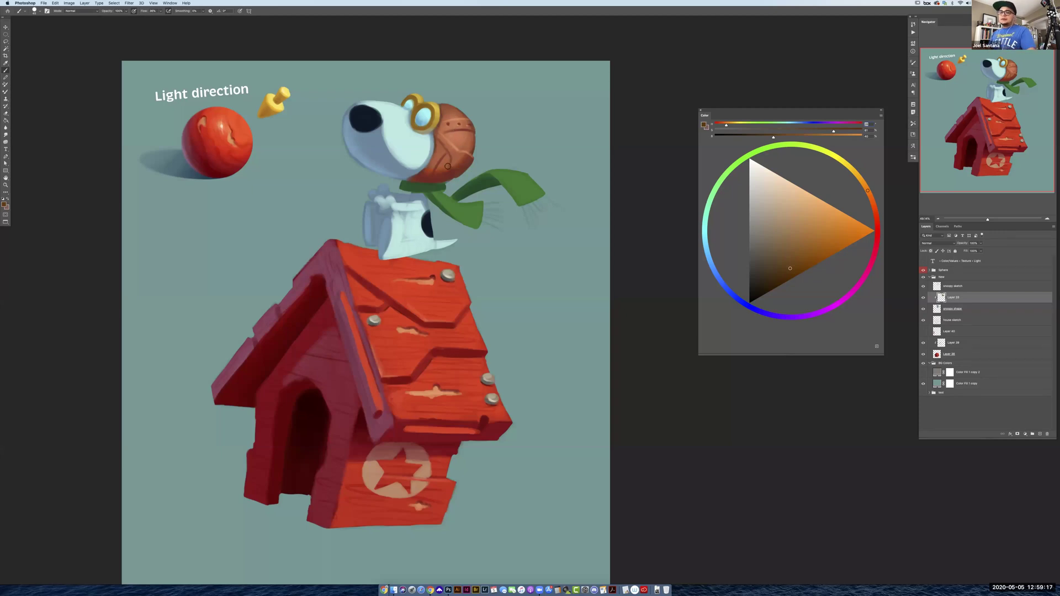
pyautogui.keyDown('alt'); pyautogui.click(415, 121); pyautogui.keyUp('alt')
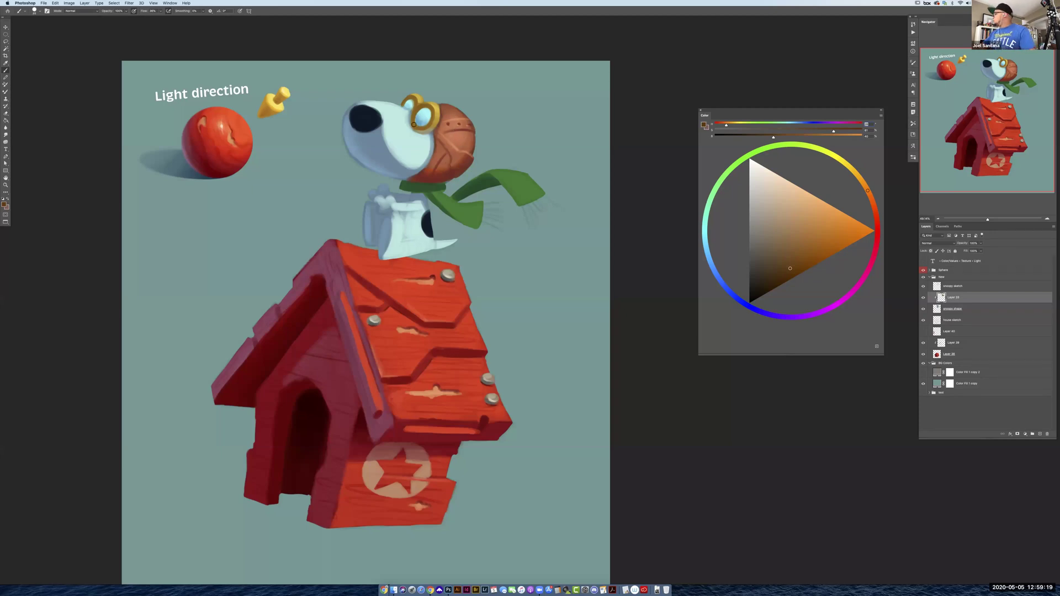
pyautogui.click(875, 196)
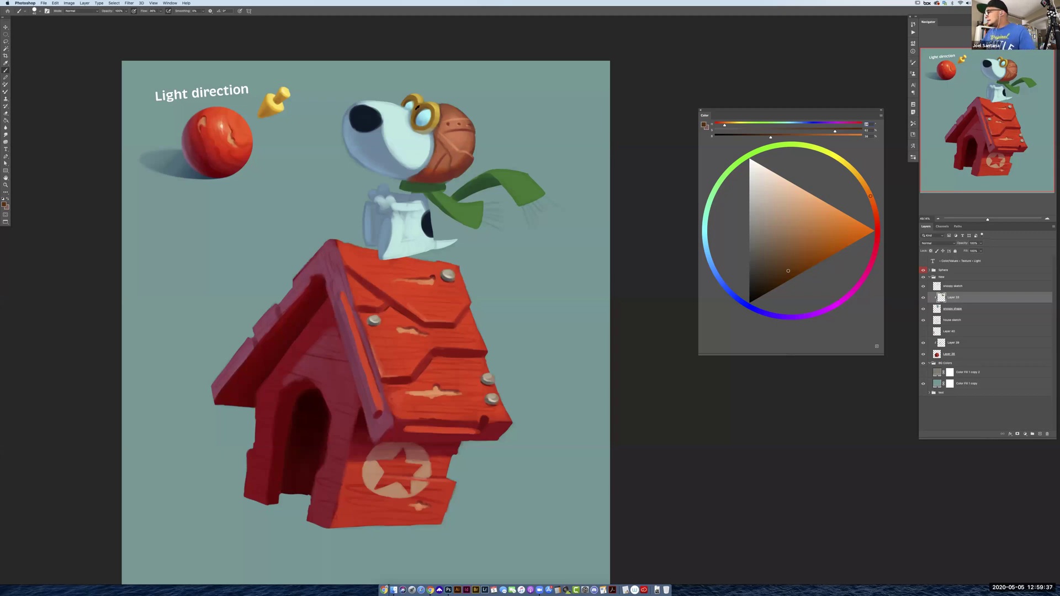
# Blend the shading around both goggle rims with sampled ochres, a greyish yellow and a bright gold
pyautogui.keyDown('alt'); pyautogui.click(414, 110); pyautogui.keyUp('alt')
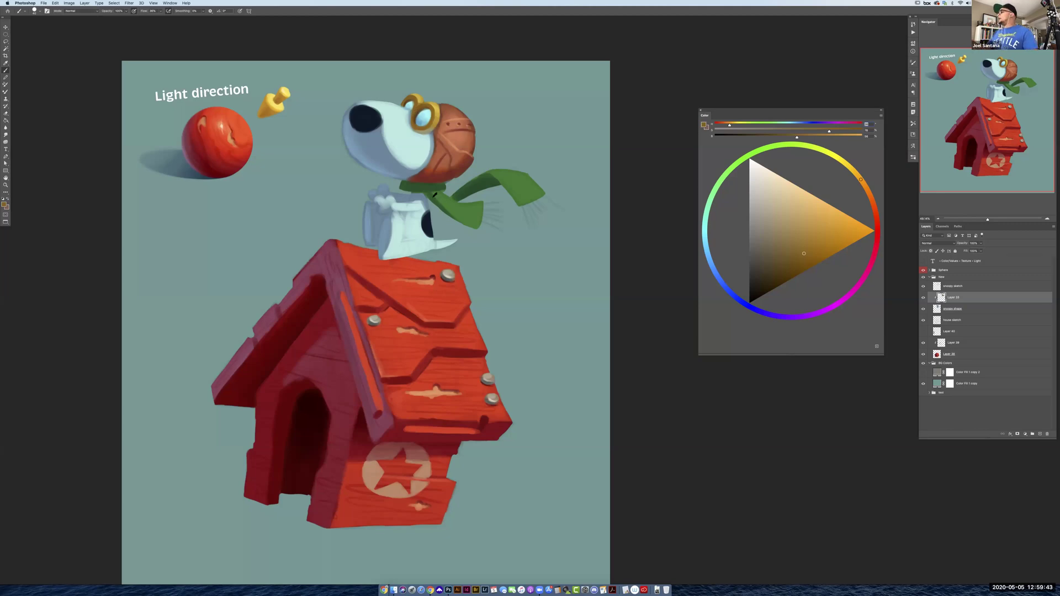
pyautogui.keyDown('alt'); pyautogui.click(416, 129); pyautogui.keyUp('alt')
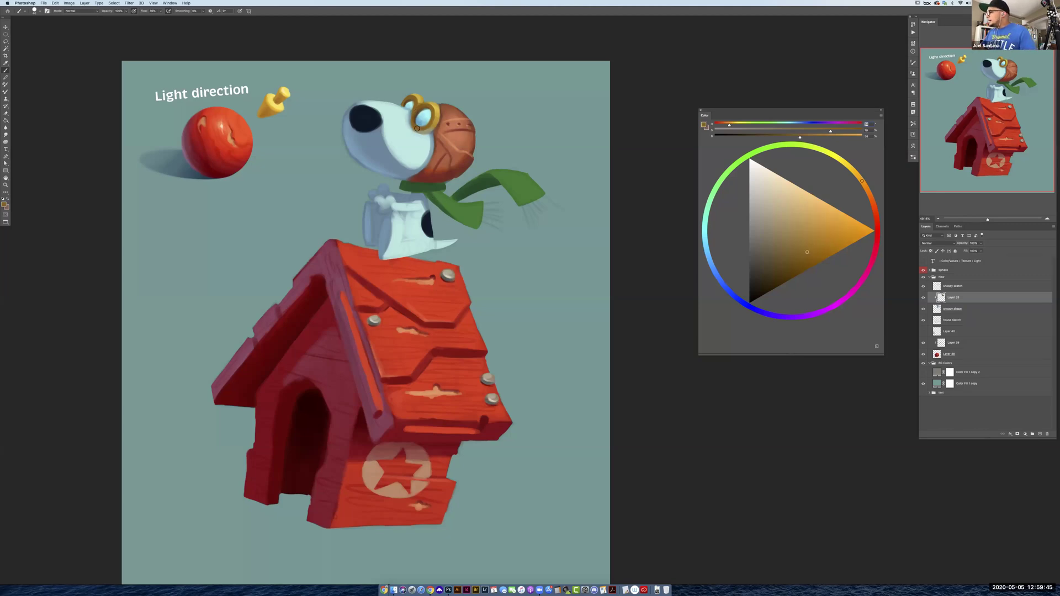
pyautogui.keyDown('alt'); pyautogui.click(430, 130); pyautogui.keyUp('alt')
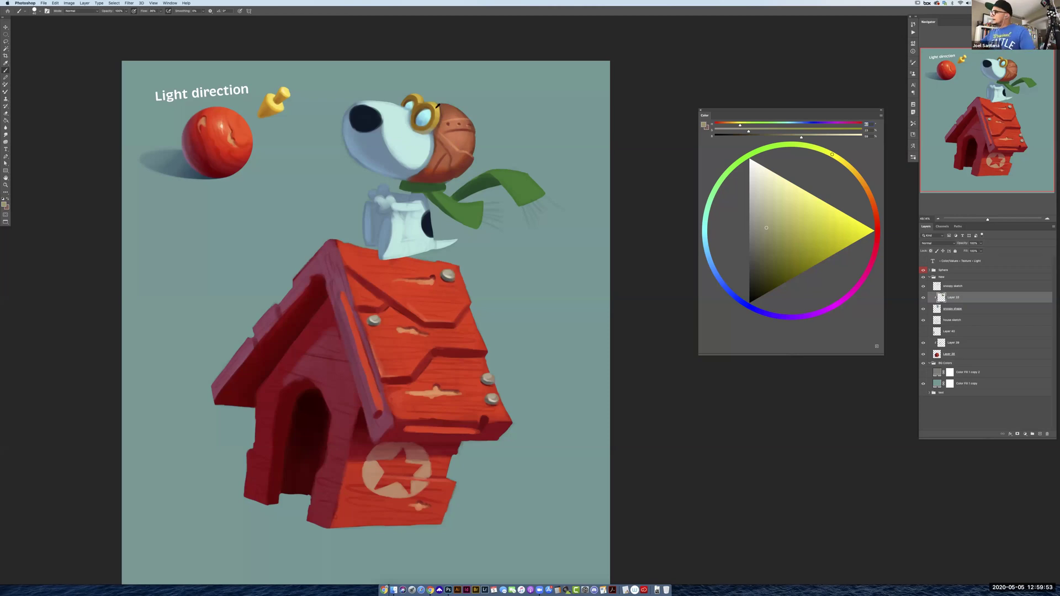
pyautogui.keyDown('alt'); pyautogui.click(436, 105); pyautogui.keyUp('alt')
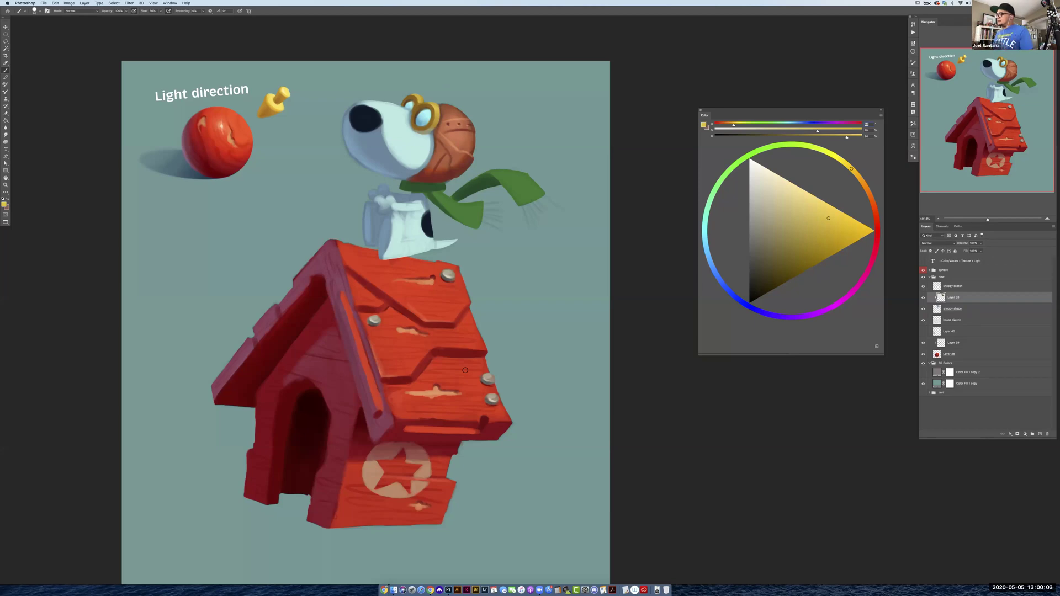
# Tint the front goggle rim with the roof trim's sampled muted pink, and rework it with a more saturated ochre
pyautogui.keyDown('alt'); pyautogui.click(345, 313); pyautogui.keyUp('alt')
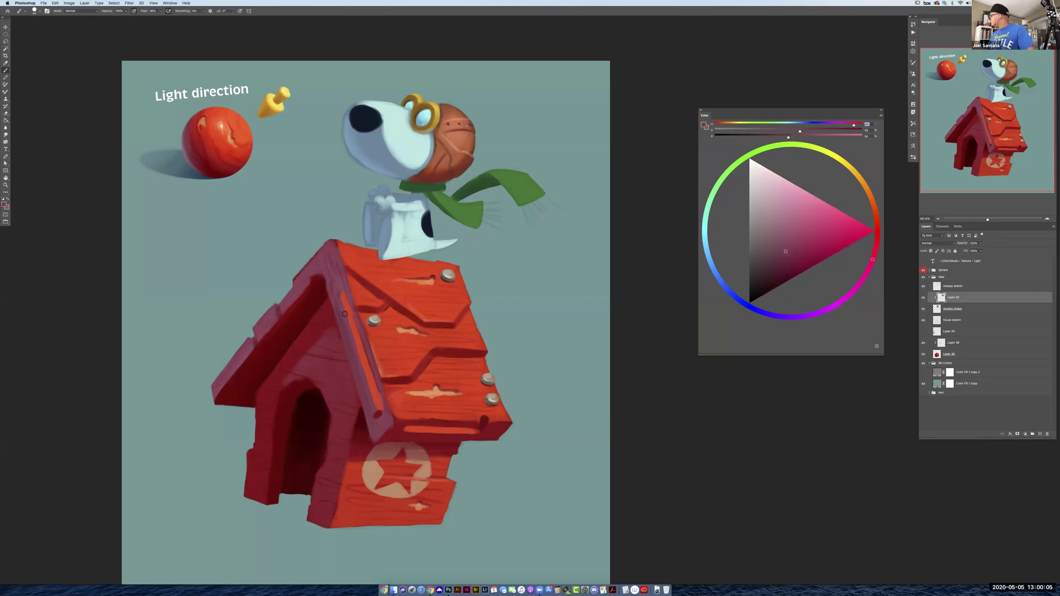
pyautogui.keyDown('alt'); pyautogui.click(433, 118); pyautogui.keyUp('alt')
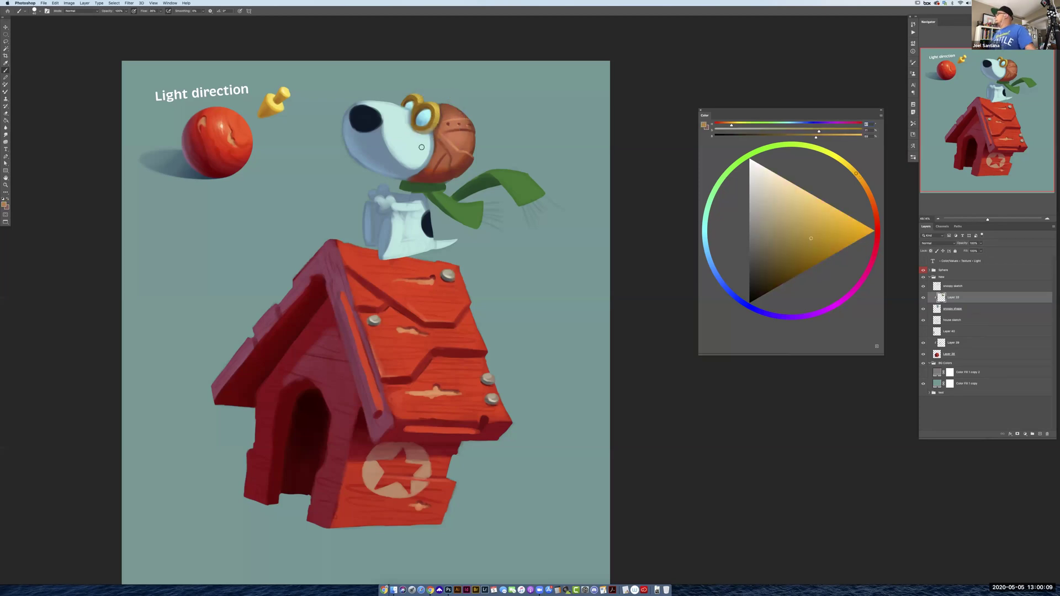
pyautogui.click(822, 240)
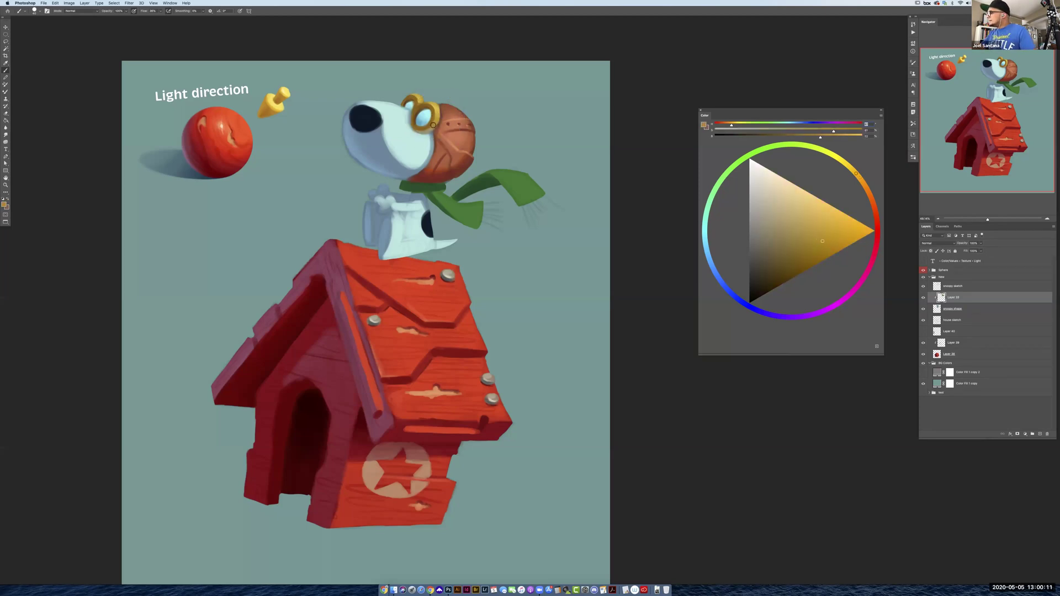
# Mix a pale, light yellow and paint highlights with it on the upper edge of the goggles' front rim
pyautogui.keyDown('alt'); pyautogui.click(436, 109); pyautogui.keyUp('alt')
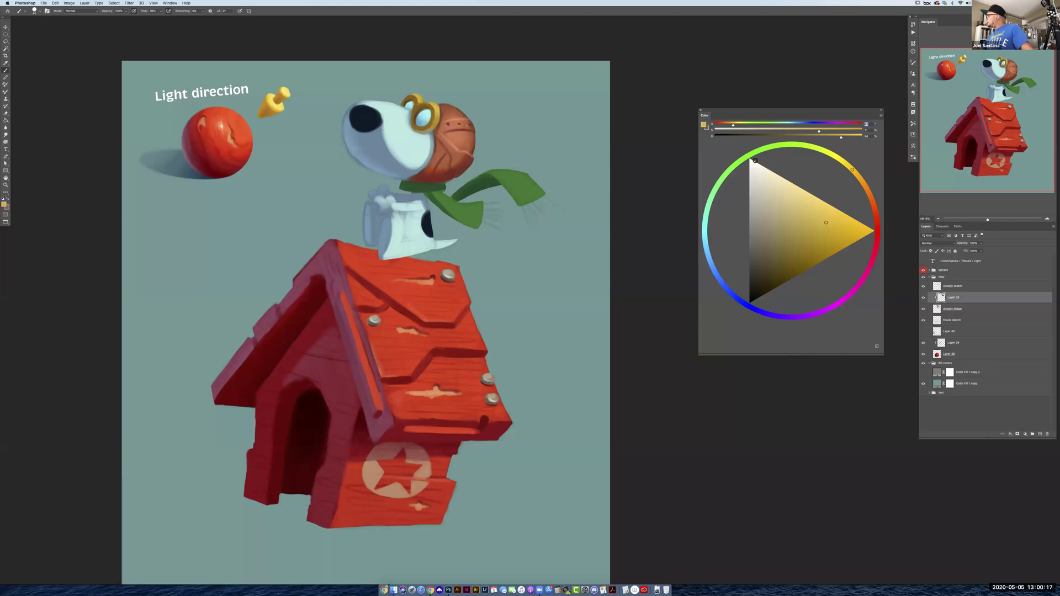
pyautogui.click(710, 203)
pyautogui.click(783, 181)
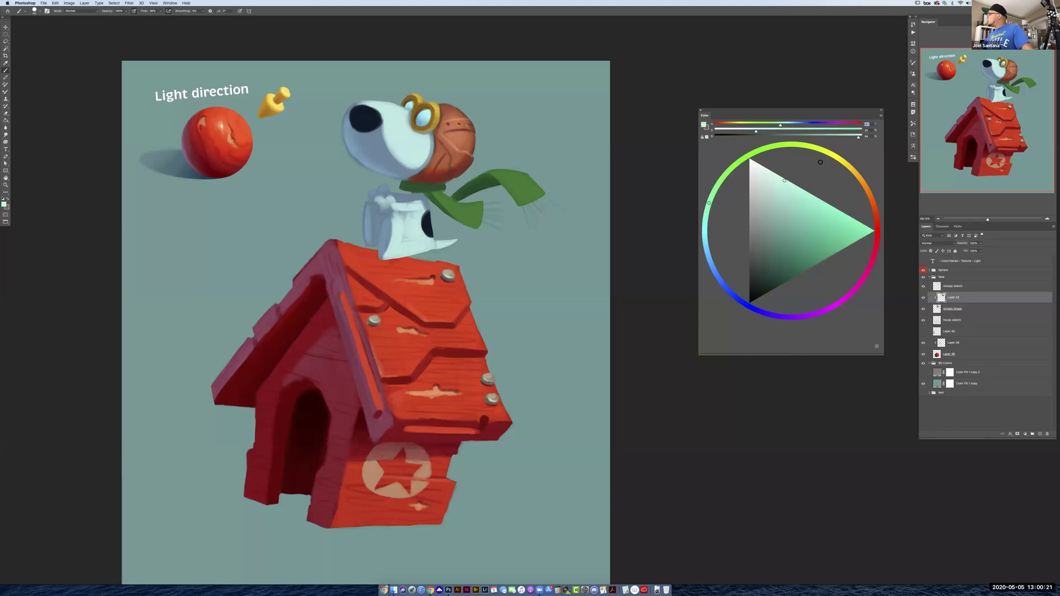
pyautogui.click(840, 160)
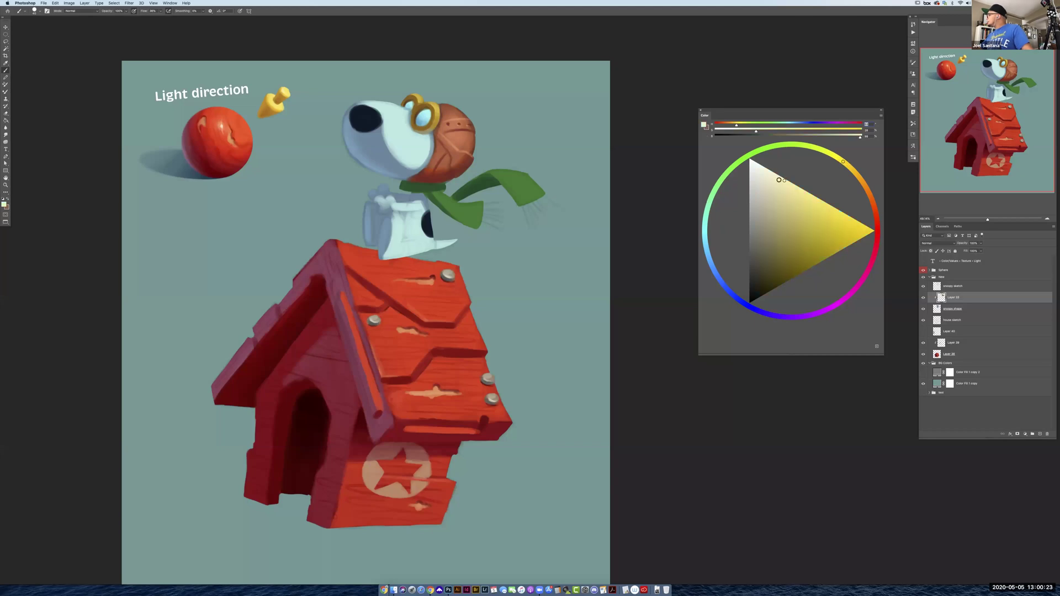
pyautogui.click(836, 157)
pyautogui.click(774, 177)
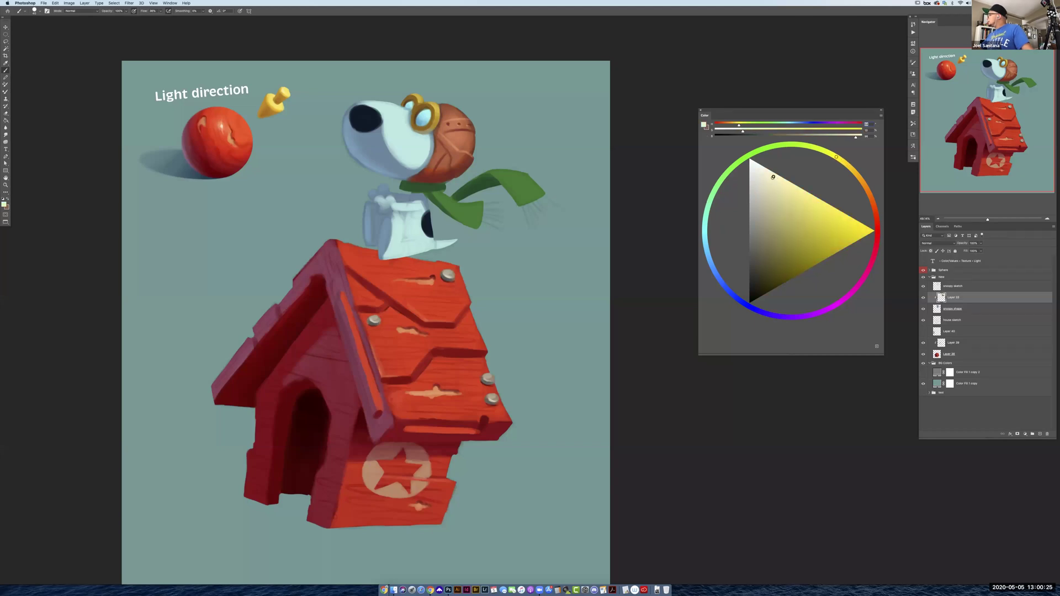
pyautogui.click(782, 179)
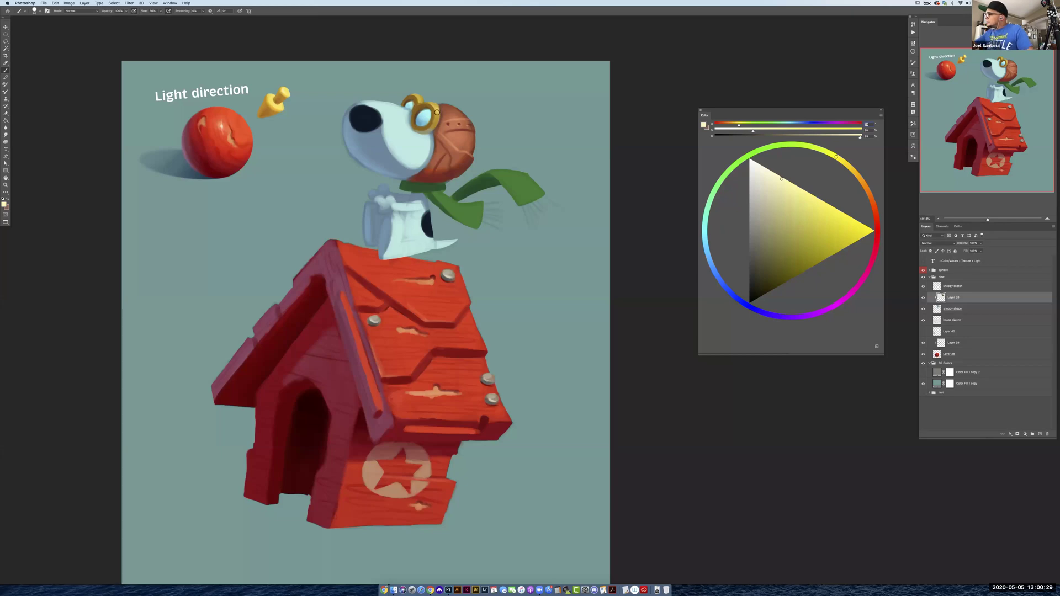
# Soften the rim highlight with its sampled pale yellow, and add near-white glints to the goggles with an adjusted brush flow
pyautogui.keyDown('alt'); pyautogui.click(437, 111); pyautogui.keyUp('alt')
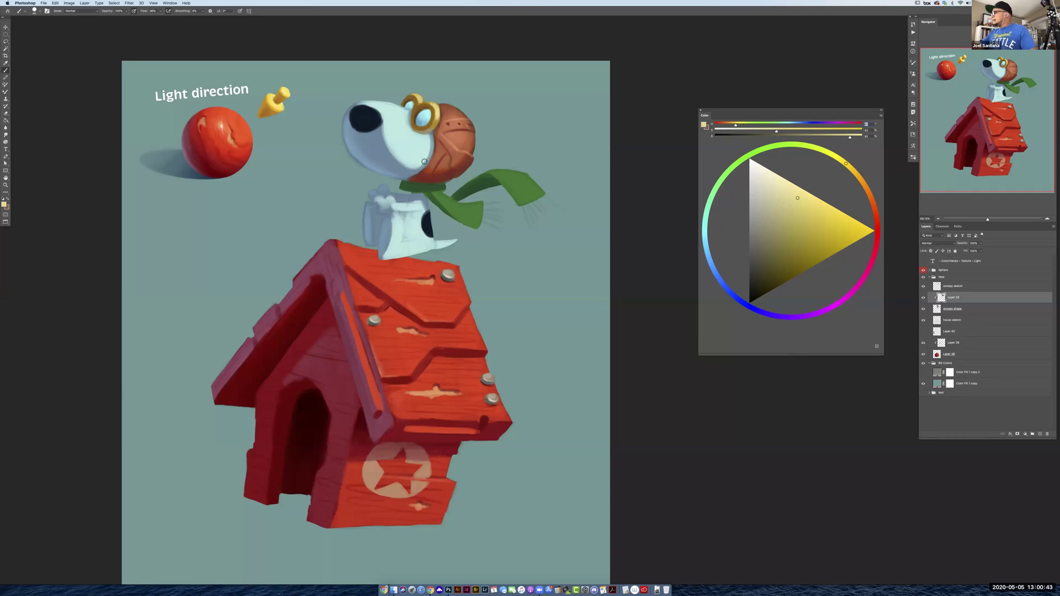
pyautogui.click(758, 164)
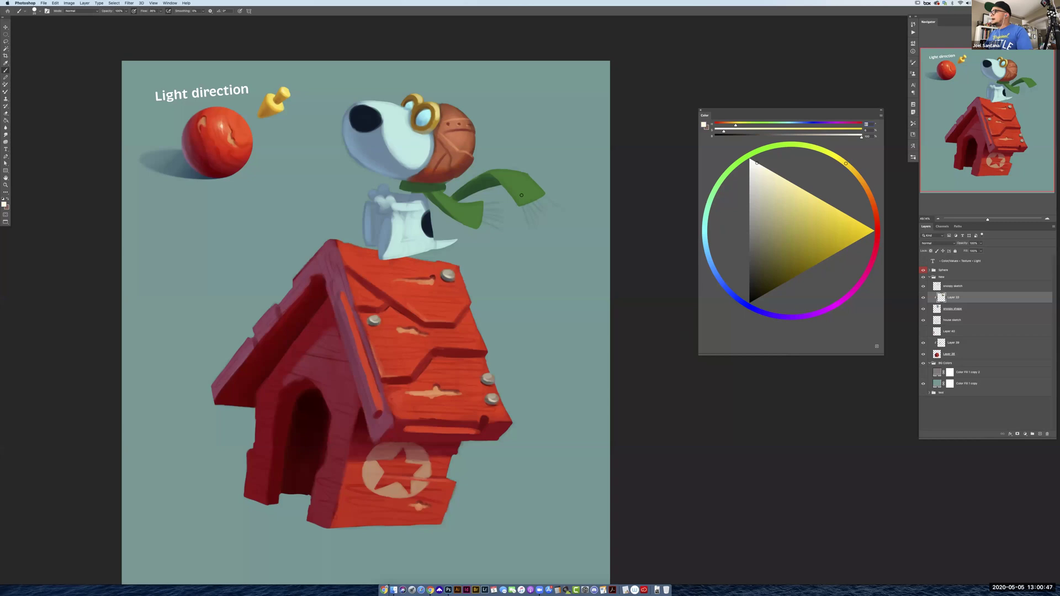
pyautogui.click(160, 12)
pyautogui.moveTo(168, 17); pyautogui.dragTo(171, 18)
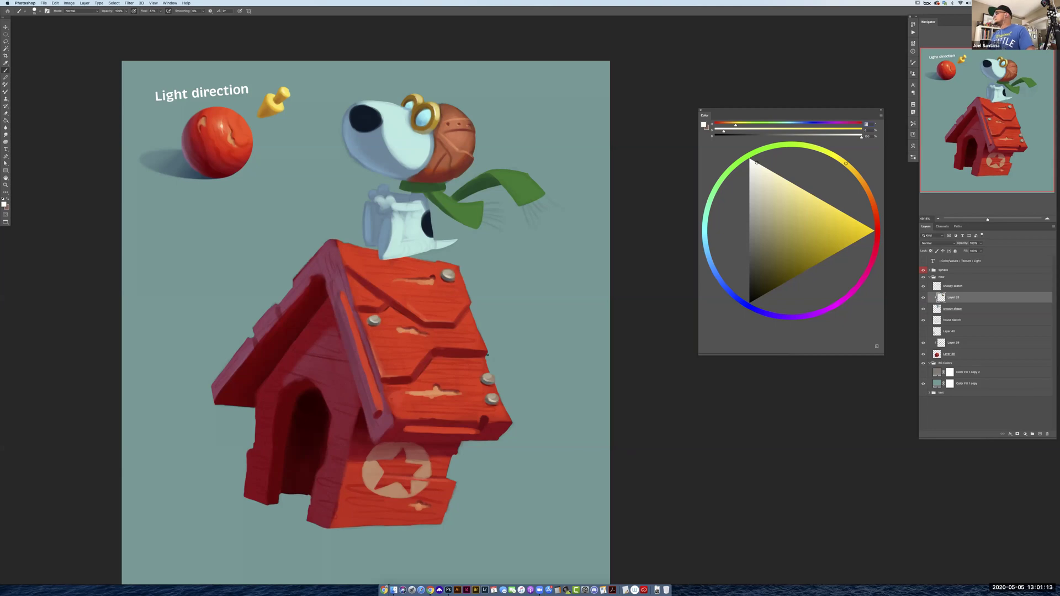
# Select the snoopy sketch layer and adjust its fill so the pilot's sketch lines are only faint
pyautogui.keyDown('alt'); pyautogui.click(416, 187); pyautogui.keyUp('alt')
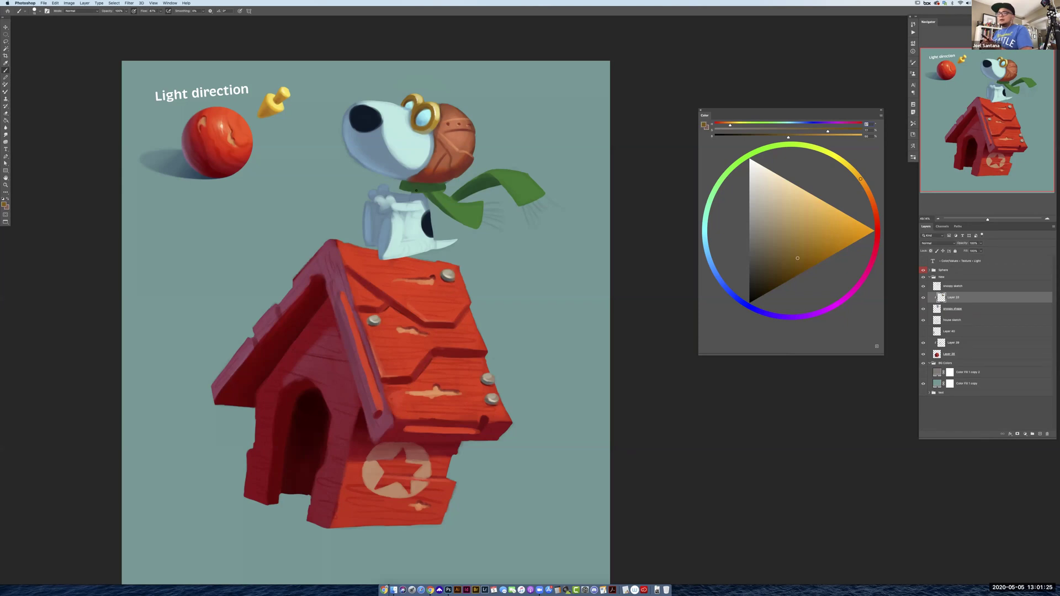
pyautogui.click(953, 288)
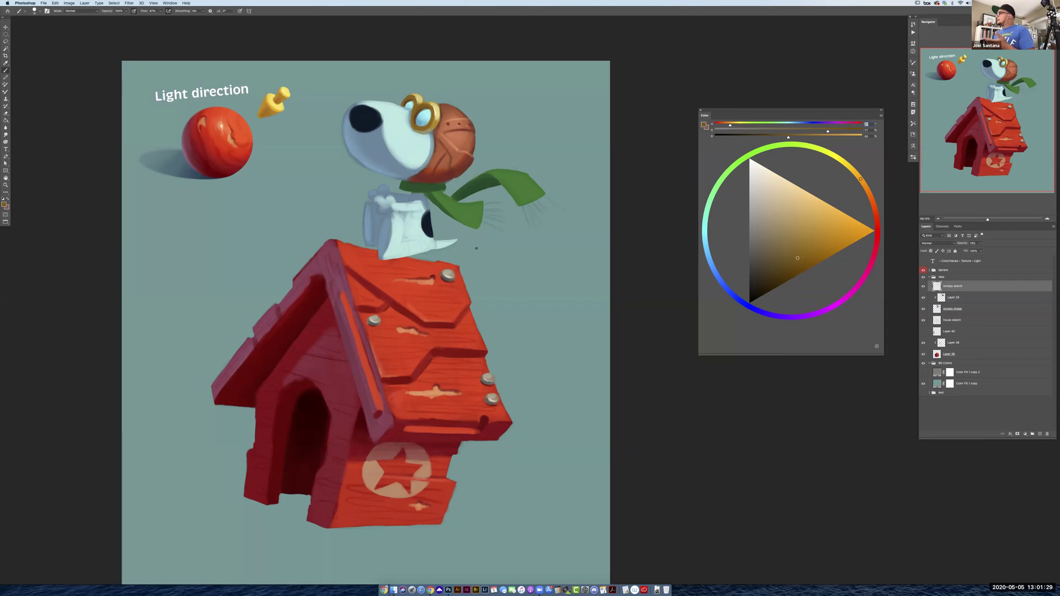
pyautogui.click(981, 250)
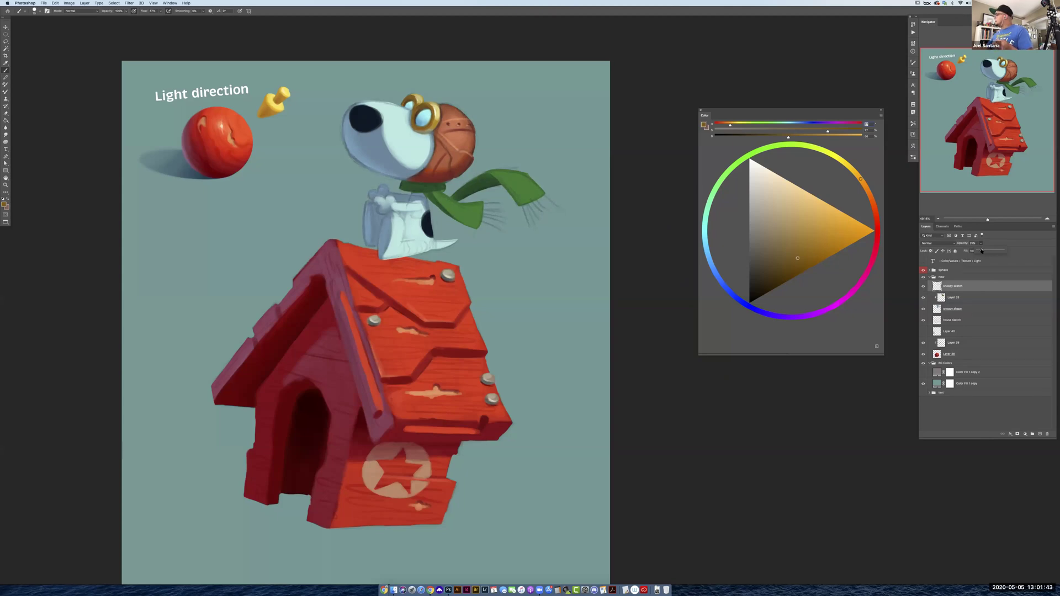
pyautogui.moveTo(981, 251); pyautogui.dragTo(980, 250)
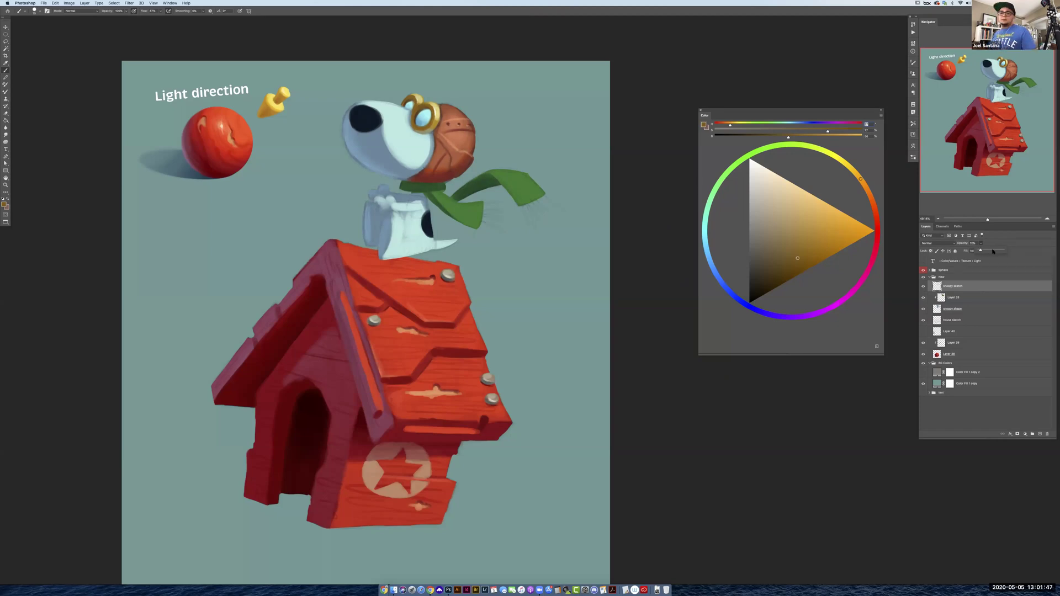
pyautogui.press('Return')
# Return to the clipped paint layer above the dog's shape and rework the goggles with a light gold and a muted ochre
pyautogui.keyDown('alt'); pyautogui.click(441, 143); pyautogui.keyUp('alt')
pyautogui.moveTo(863, 176); pyautogui.dragTo(860, 174)
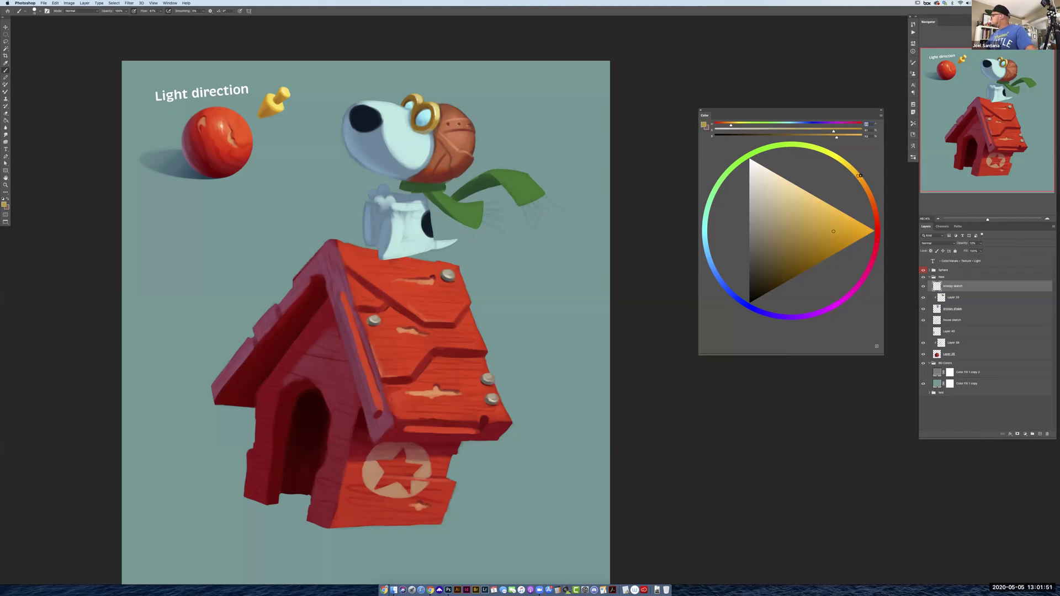
pyautogui.moveTo(840, 226); pyautogui.dragTo(844, 219)
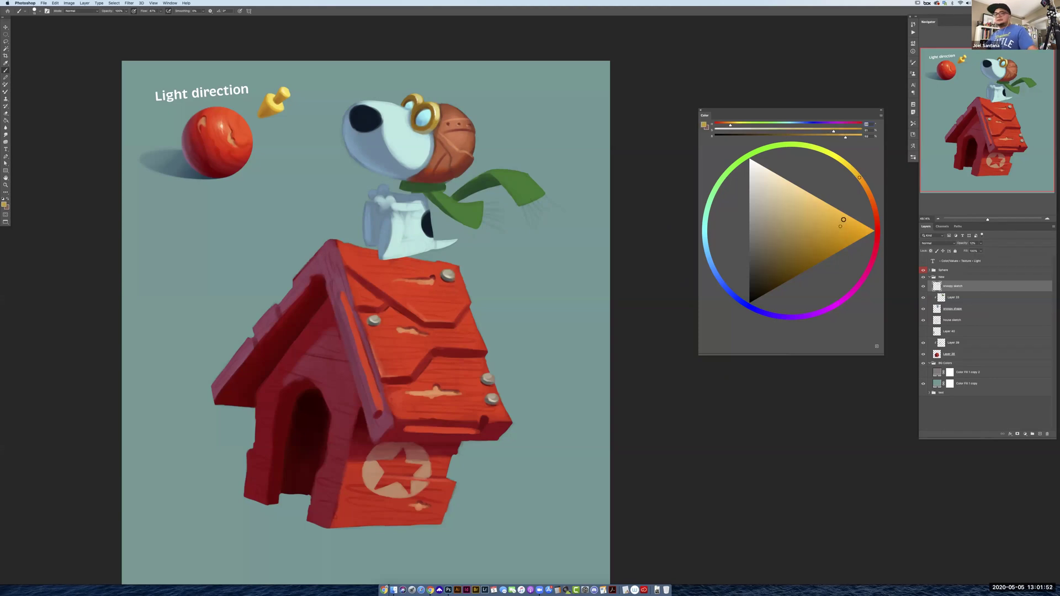
pyautogui.click(952, 299)
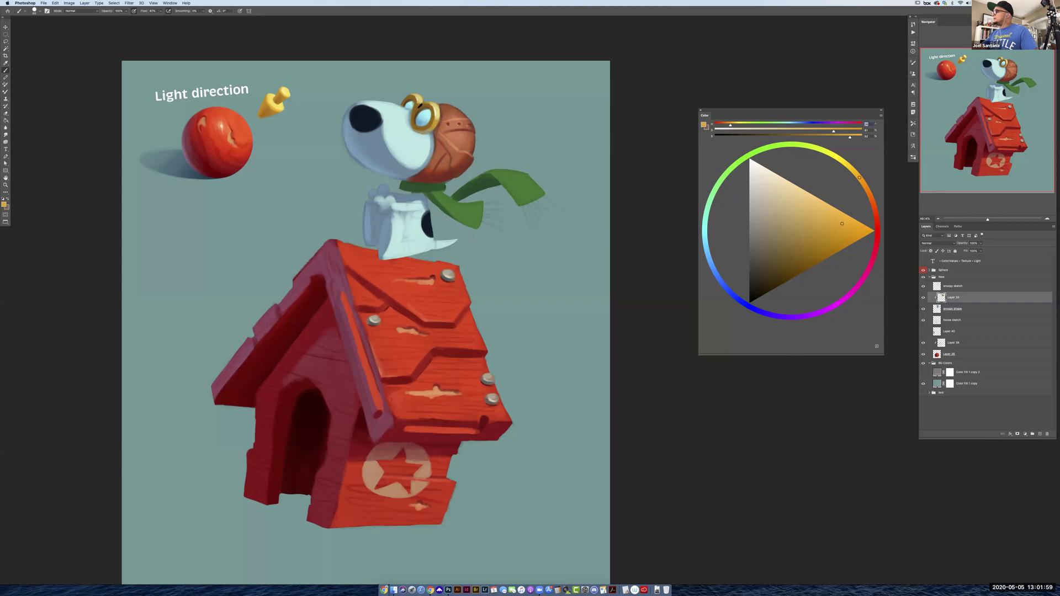
pyautogui.moveTo(799, 258); pyautogui.dragTo(736, 259)
pyautogui.moveTo(804, 244); pyautogui.dragTo(804, 237)
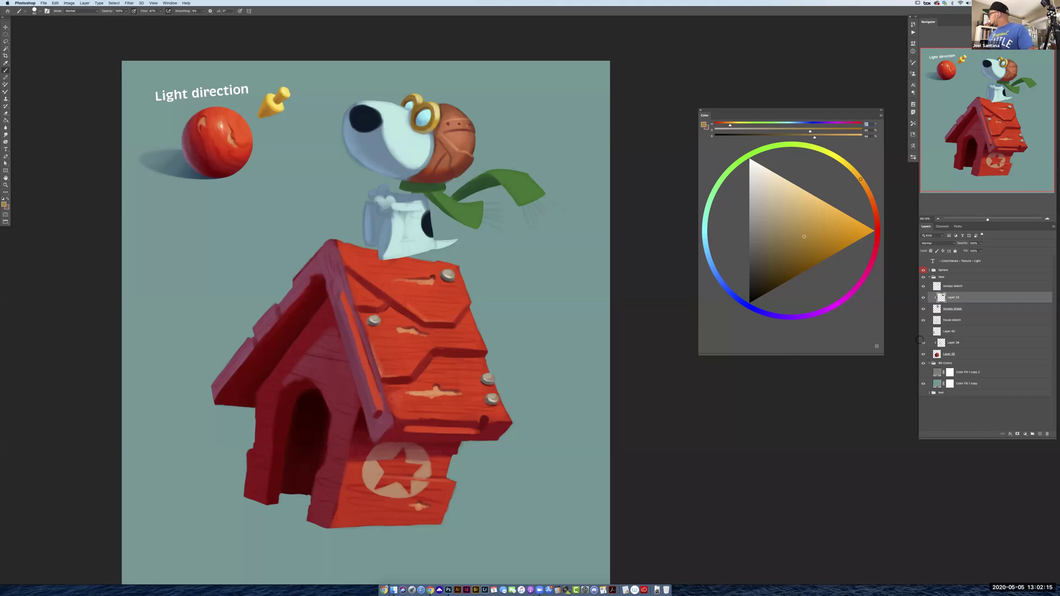
# Shade the scarf's folds and flying end with light, mid and dark greens sampled from the scarf itself
pyautogui.keyDown('alt'); pyautogui.click(436, 196); pyautogui.keyUp('alt')
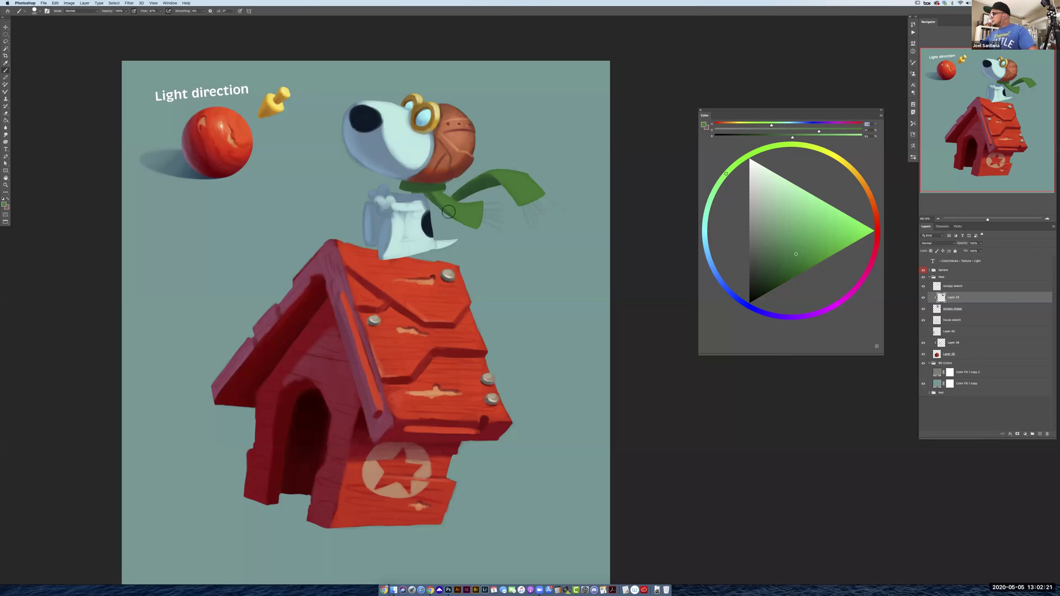
pyautogui.keyDown('alt'); pyautogui.click(433, 197); pyautogui.keyUp('alt')
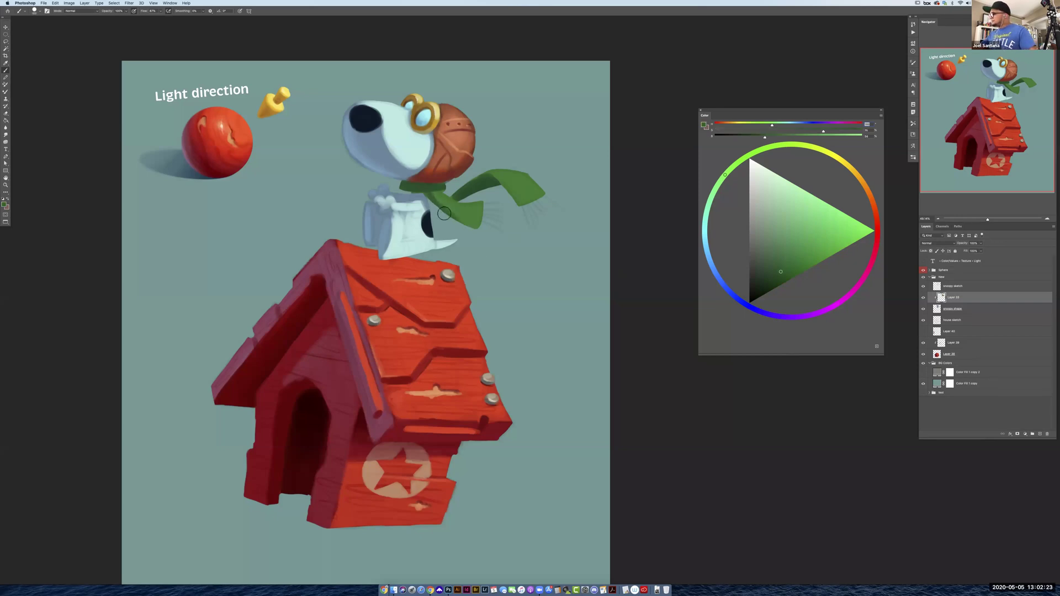
pyautogui.keyDown('alt'); pyautogui.click(464, 216); pyautogui.keyUp('alt')
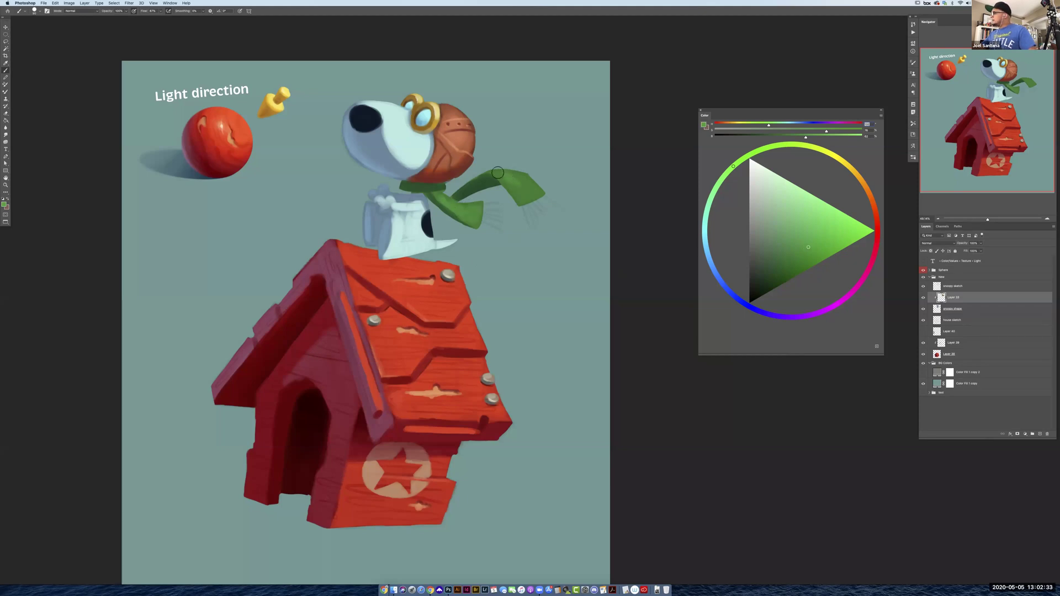
pyautogui.keyDown('alt'); pyautogui.click(526, 186); pyautogui.keyUp('alt')
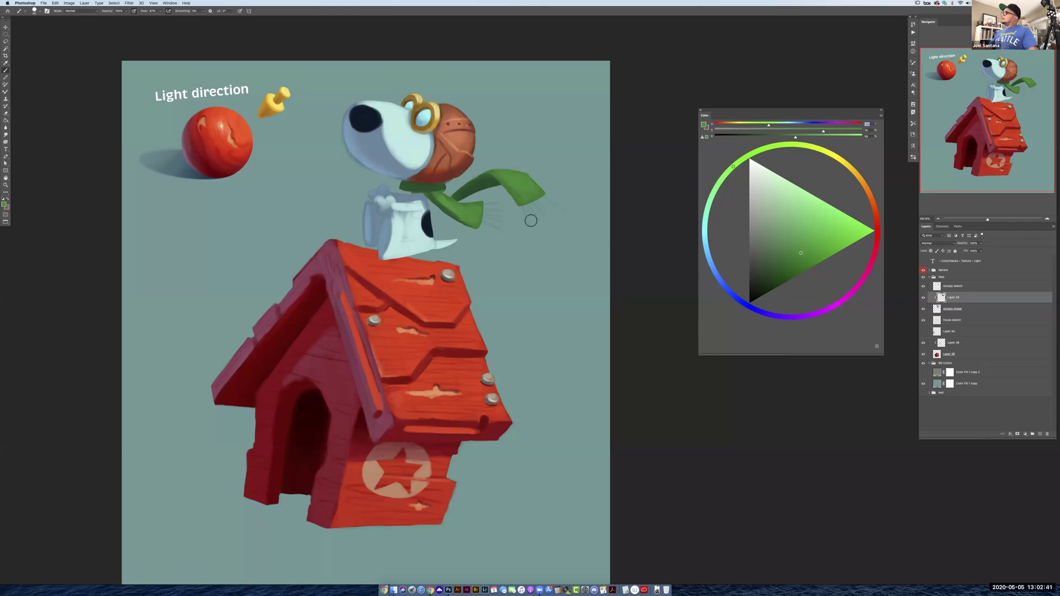
pyautogui.keyDown('alt'); pyautogui.click(492, 176); pyautogui.keyUp('alt')
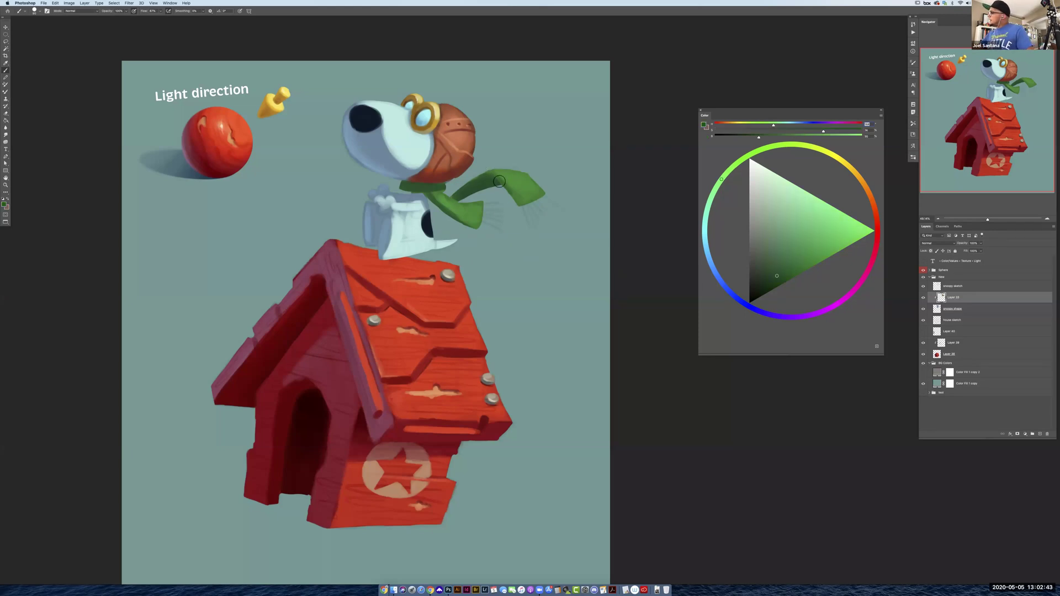
pyautogui.keyDown('alt'); pyautogui.click(526, 203); pyautogui.keyUp('alt')
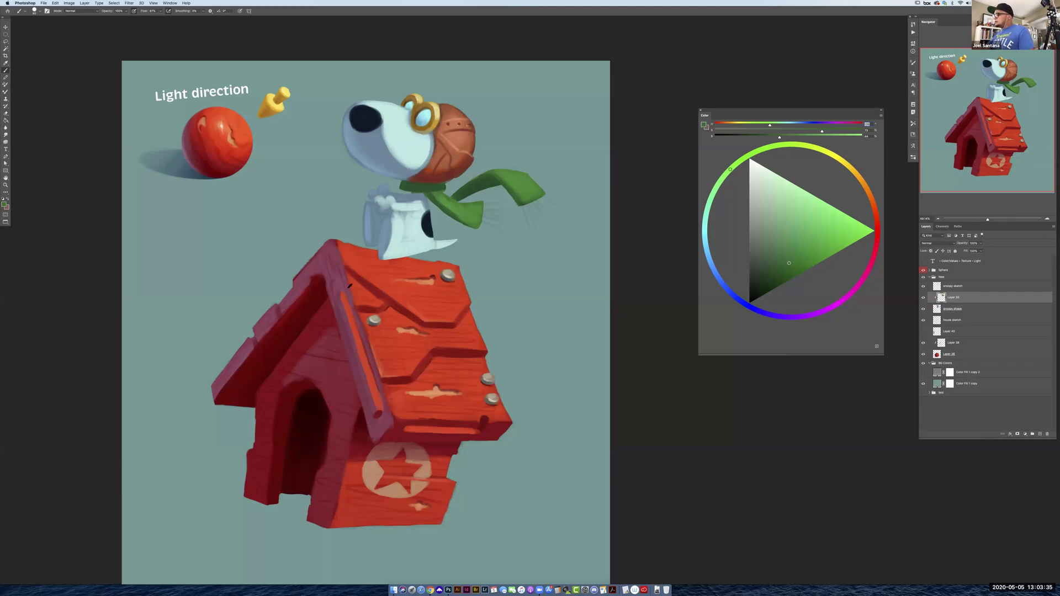
# Deepen the shadow along the helmet's lower edge with dark reds sampled from the roof trim and the helmet
pyautogui.keyDown('alt'); pyautogui.click(379, 413); pyautogui.keyUp('alt')
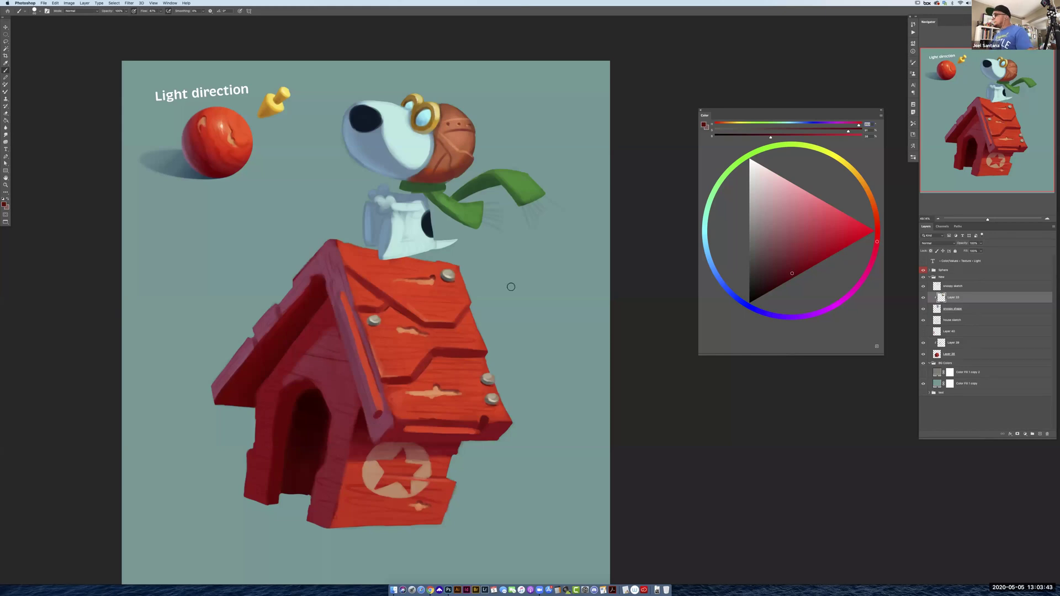
pyautogui.keyDown('alt'); pyautogui.click(423, 178); pyautogui.keyUp('alt')
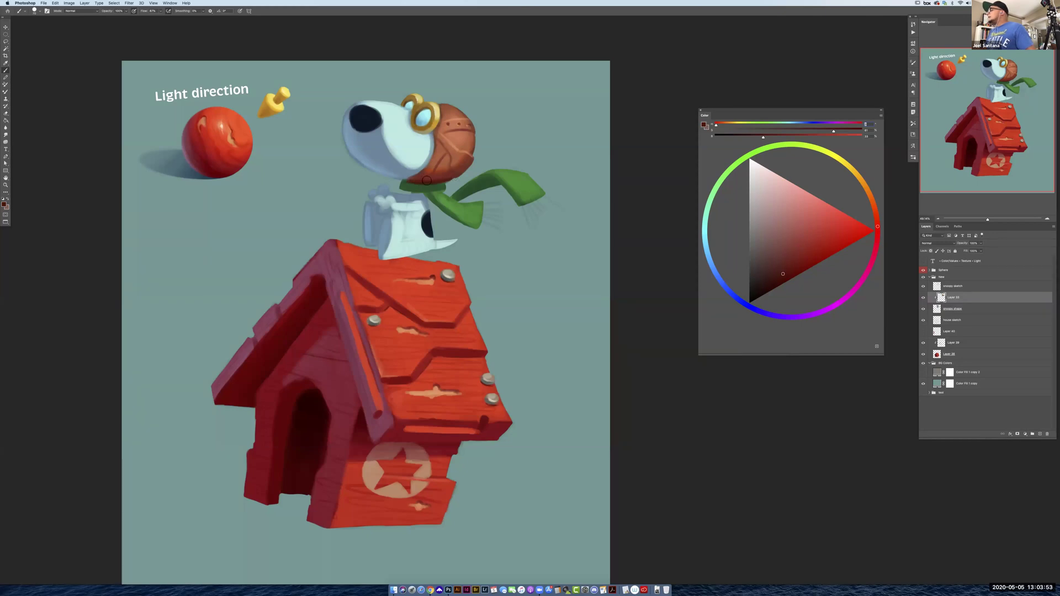
# Mix a darker greyish blue from the muzzle's shadow and shade the muzzle below the nose, blending with sampled tones
pyautogui.keyDown('alt'); pyautogui.click(390, 168); pyautogui.keyUp('alt')
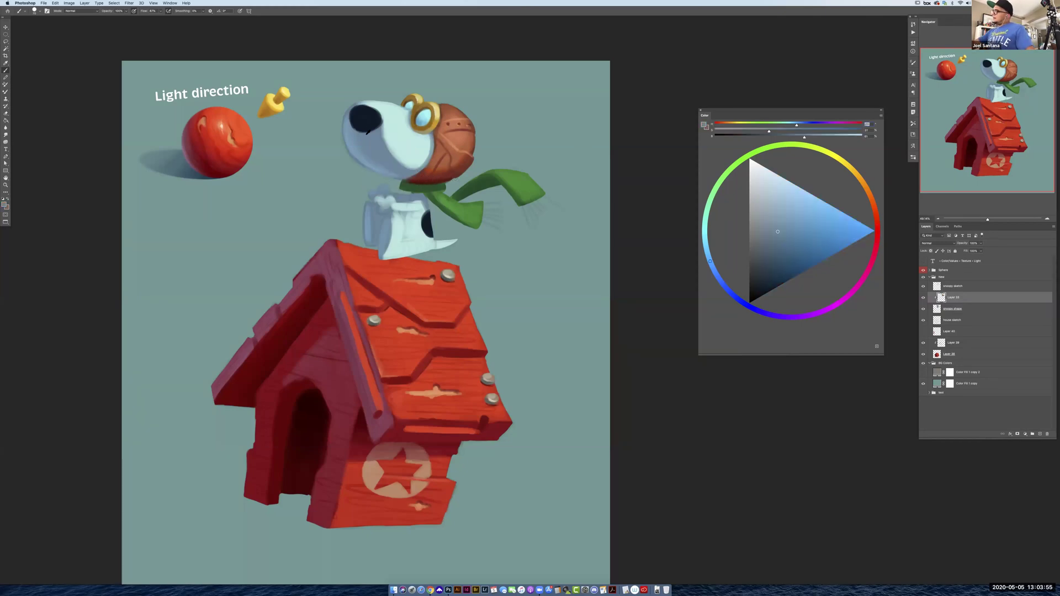
pyautogui.click(778, 242)
pyautogui.moveTo(779, 245); pyautogui.dragTo(778, 248)
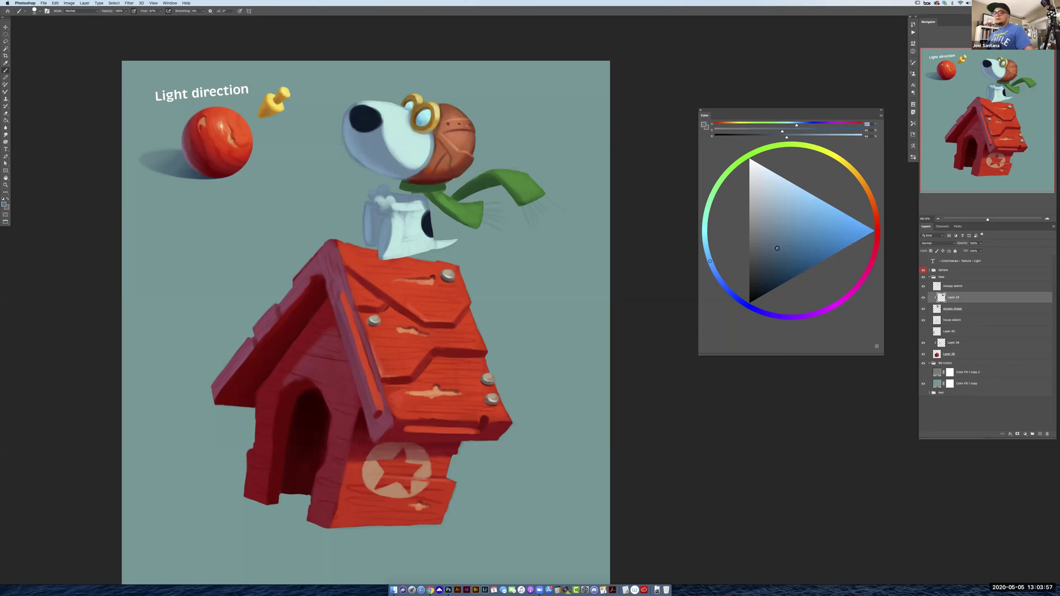
pyautogui.keyDown('alt'); pyautogui.click(365, 140); pyautogui.keyUp('alt')
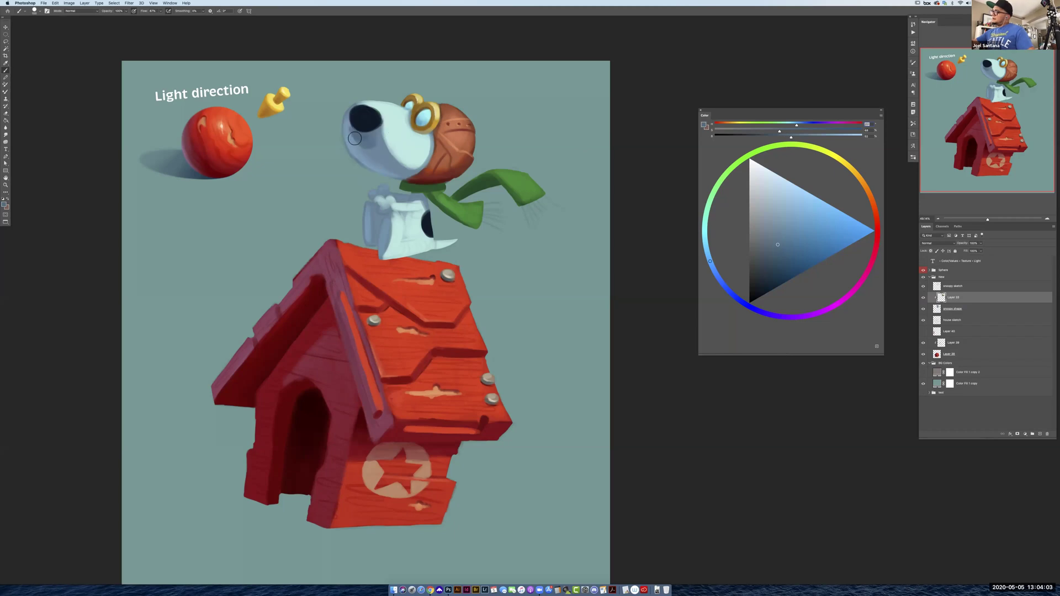
pyautogui.keyDown('alt'); pyautogui.click(379, 163); pyautogui.keyUp('alt')
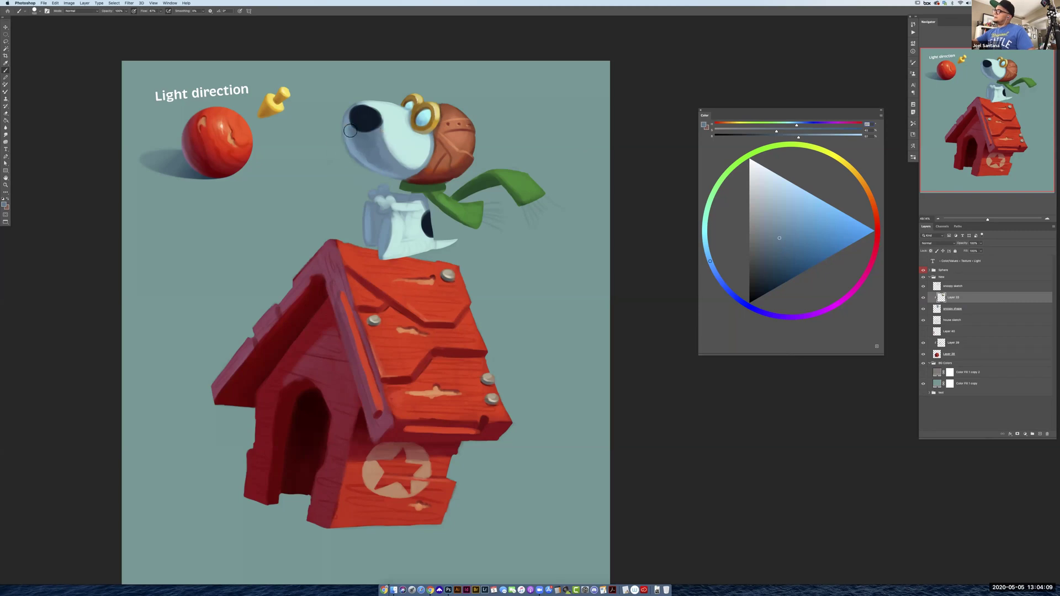
pyautogui.keyDown('alt'); pyautogui.click(358, 156); pyautogui.keyUp('alt')
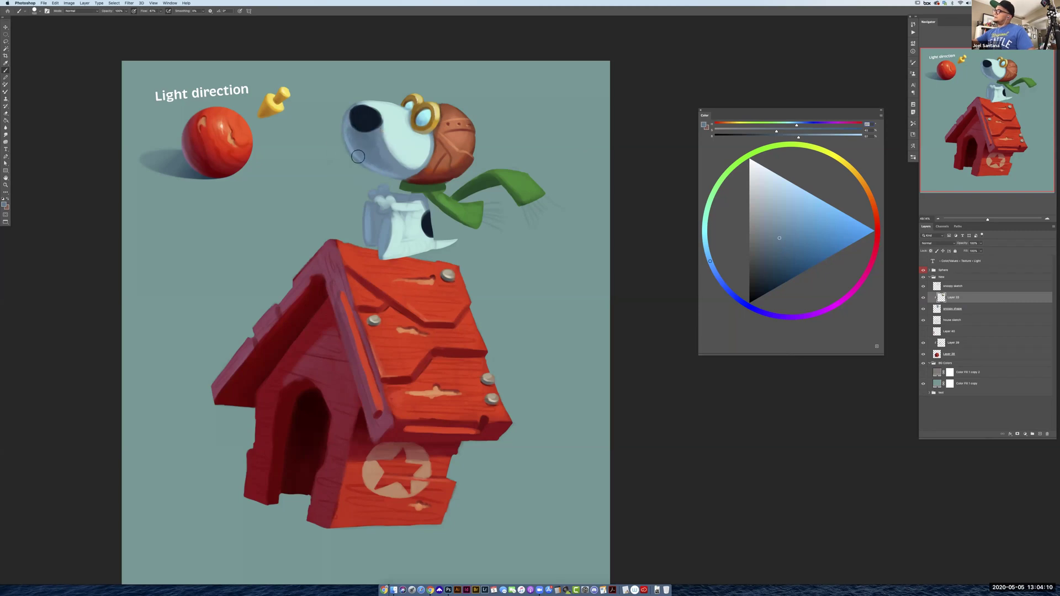
pyautogui.keyDown('alt'); pyautogui.click(388, 161); pyautogui.keyUp('alt')
pyautogui.keyDown('alt'); pyautogui.click(370, 143); pyautogui.keyUp('alt')
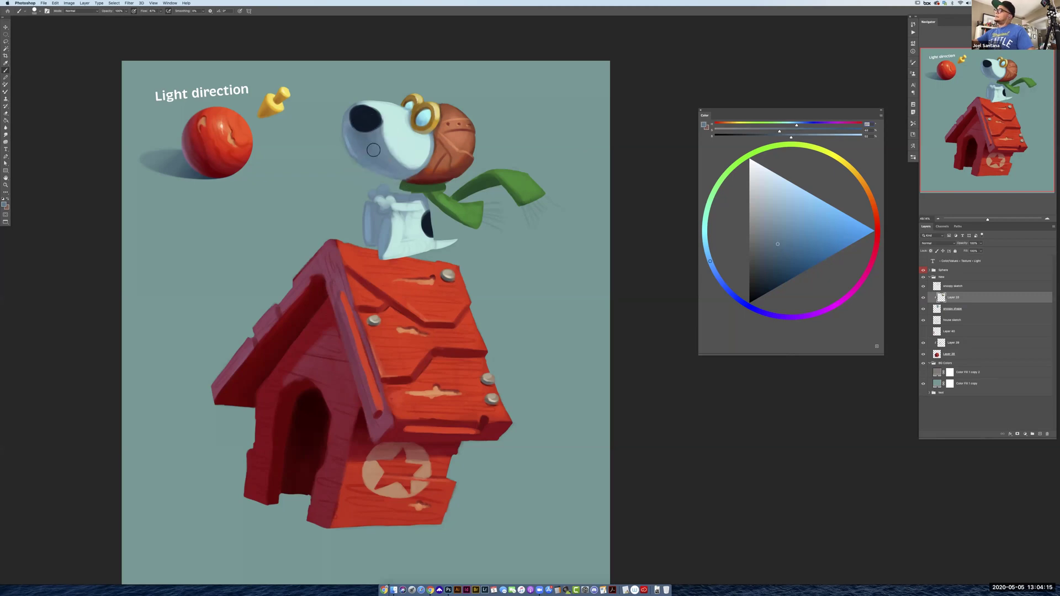
# Mix a lighter, more saturated blue and work it into the middle of the muzzle between the light and shadow areas
pyautogui.keyDown('alt'); pyautogui.click(401, 162); pyautogui.keyUp('alt')
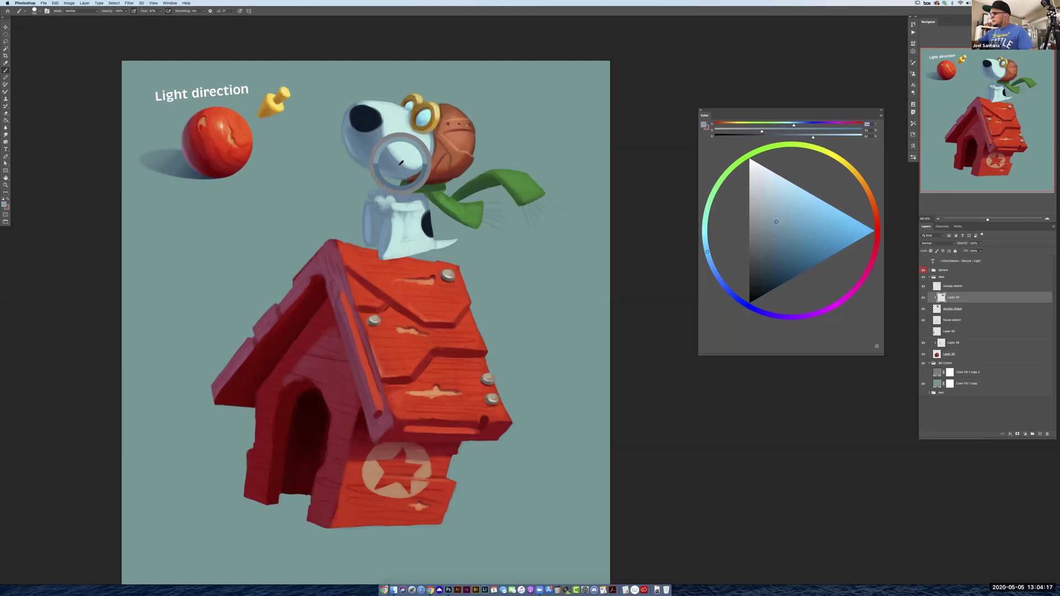
pyautogui.click(790, 215)
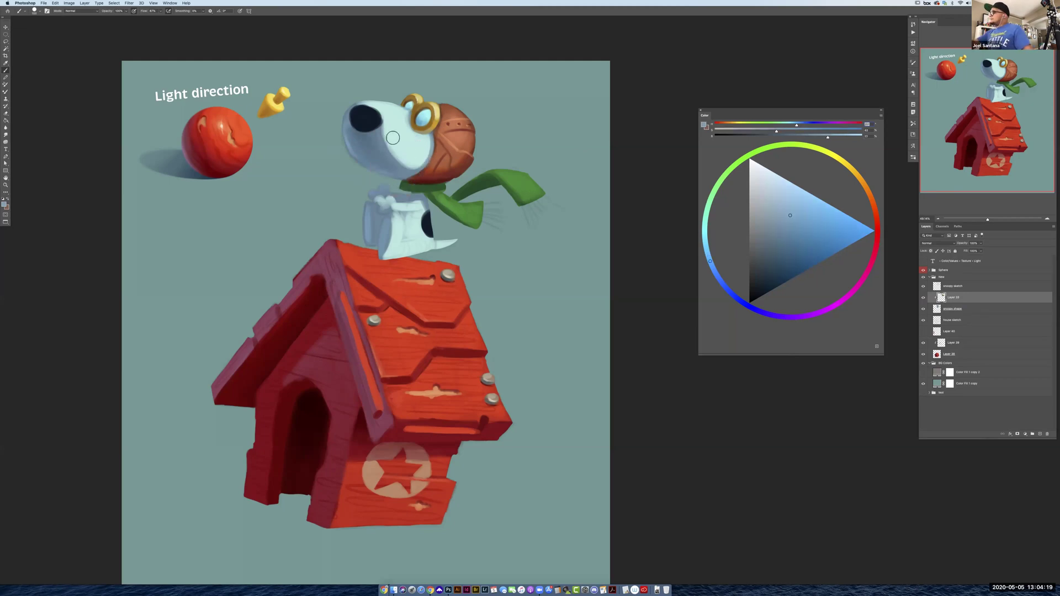
pyautogui.keyDown('alt'); pyautogui.click(398, 157); pyautogui.keyUp('alt')
pyautogui.moveTo(394, 159); pyautogui.dragTo(391, 148)
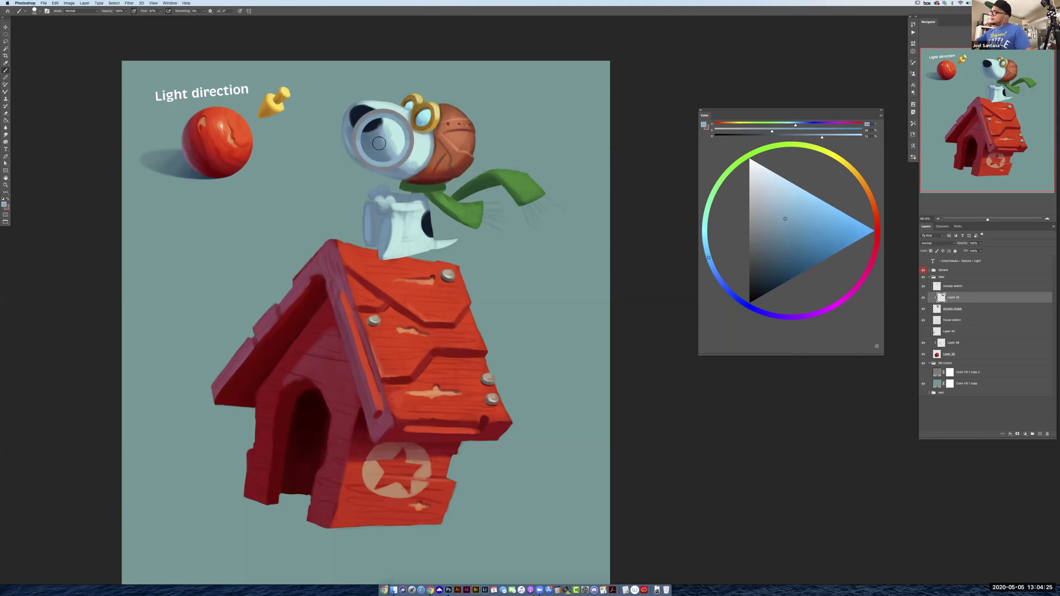
pyautogui.keyDown('alt'); pyautogui.click(402, 167); pyautogui.keyUp('alt')
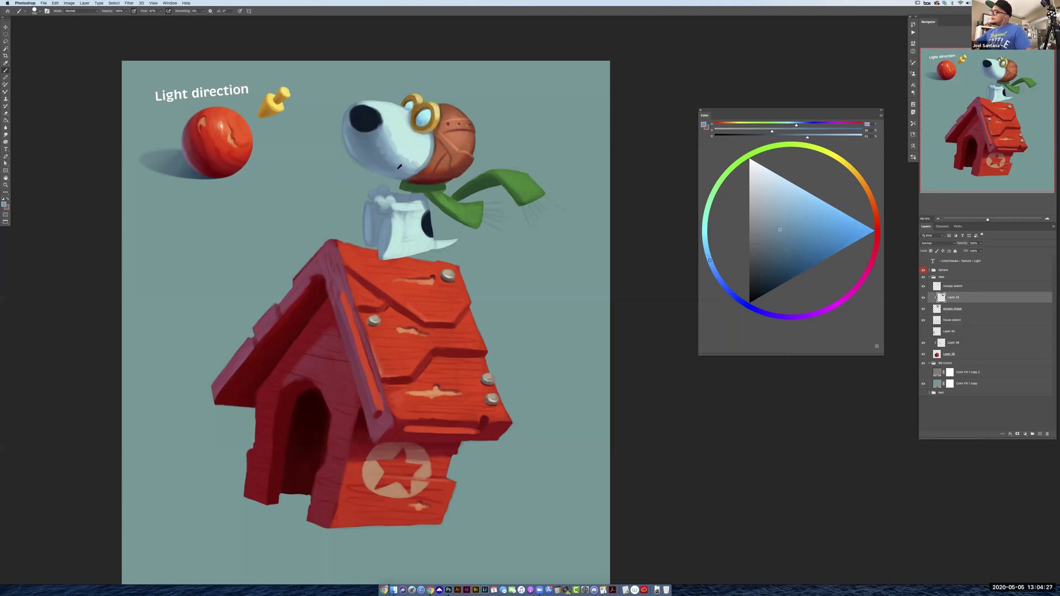
pyautogui.keyDown('alt'); pyautogui.click(372, 148); pyautogui.keyUp('alt')
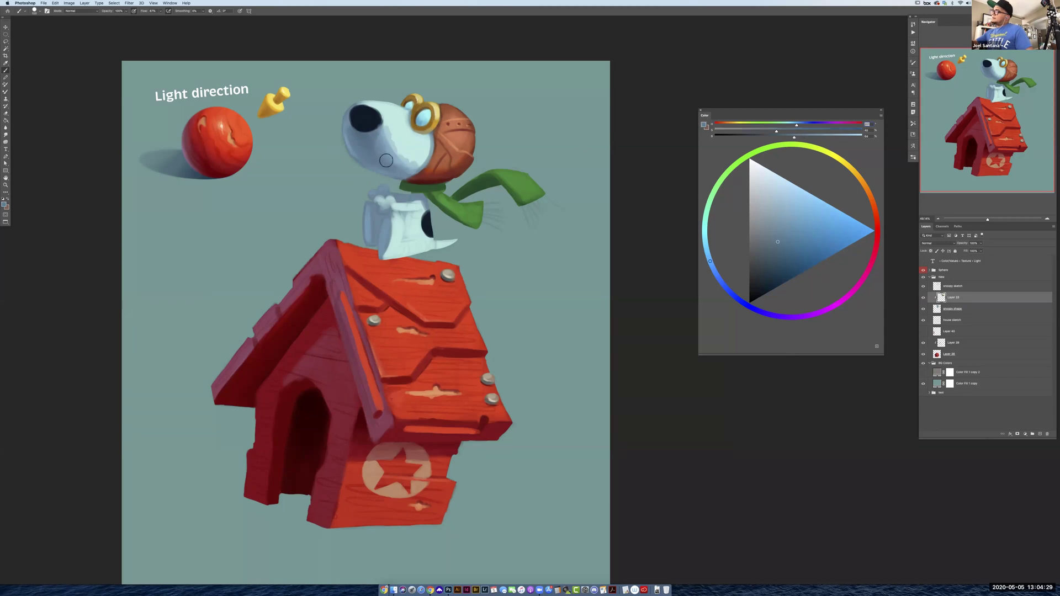
# Sample the pale tints of the muzzle's lit side and soften the shading toward the jaw with them
pyautogui.keyDown('alt'); pyautogui.click(389, 126); pyautogui.keyUp('alt')
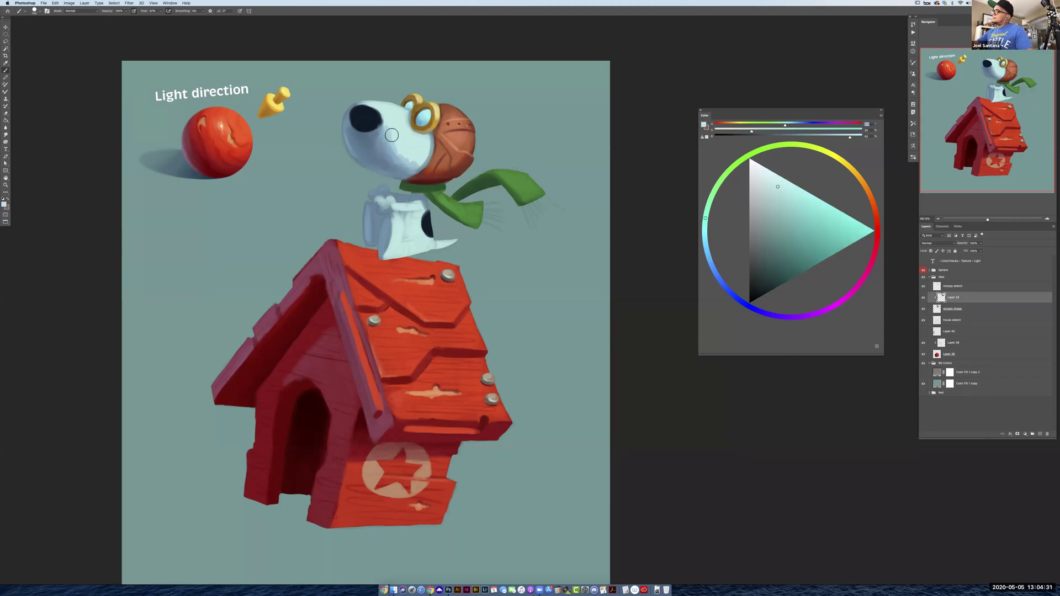
pyautogui.keyDown('alt'); pyautogui.click(385, 133); pyautogui.keyUp('alt')
pyautogui.moveTo(398, 158); pyautogui.dragTo(413, 163)
pyautogui.keyDown('alt'); pyautogui.click(419, 163); pyautogui.keyUp('alt')
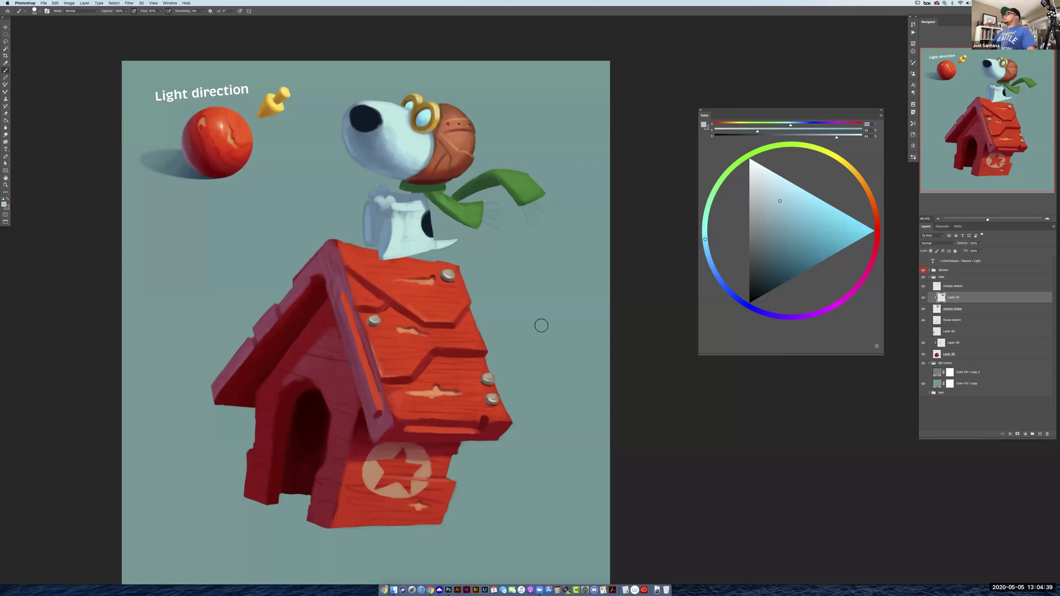
# Smooth the muzzle's light-to-shadow transition with repeatedly sampled greyish blues from below the nose to the jaw
pyautogui.keyDown('alt'); pyautogui.click(394, 156); pyautogui.keyUp('alt')
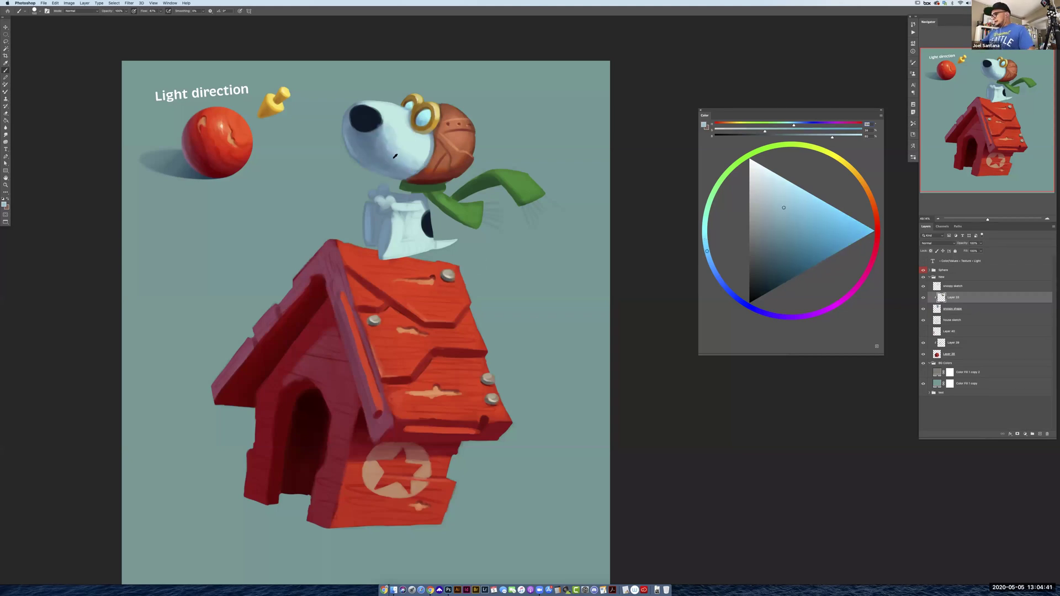
pyautogui.keyDown('alt'); pyautogui.click(393, 158); pyautogui.keyUp('alt')
pyautogui.keyDown('alt'); pyautogui.click(375, 140); pyautogui.keyUp('alt')
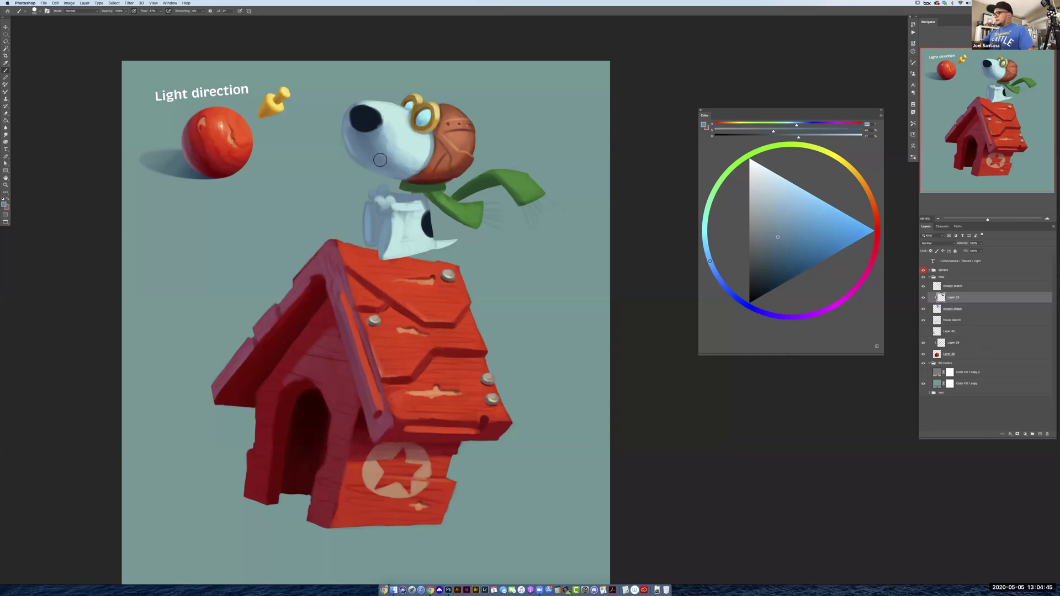
pyautogui.keyDown('alt'); pyautogui.click(405, 167); pyautogui.keyUp('alt')
pyautogui.keyDown('alt'); pyautogui.click(390, 148); pyautogui.keyUp('alt')
pyautogui.keyDown('alt'); pyautogui.click(386, 147); pyautogui.keyUp('alt')
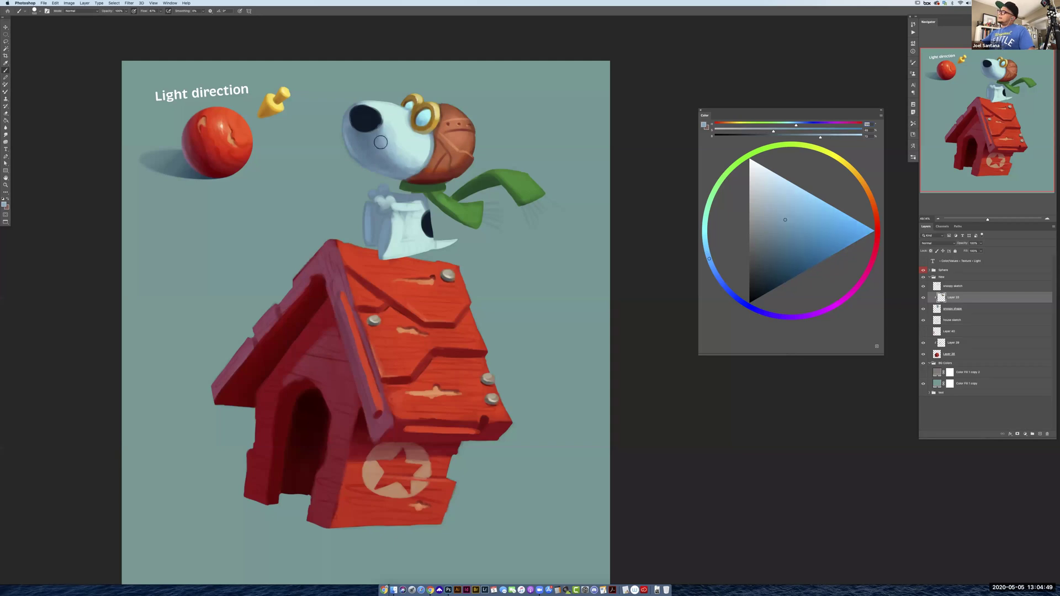
pyautogui.keyDown('alt'); pyautogui.click(385, 149); pyautogui.keyUp('alt')
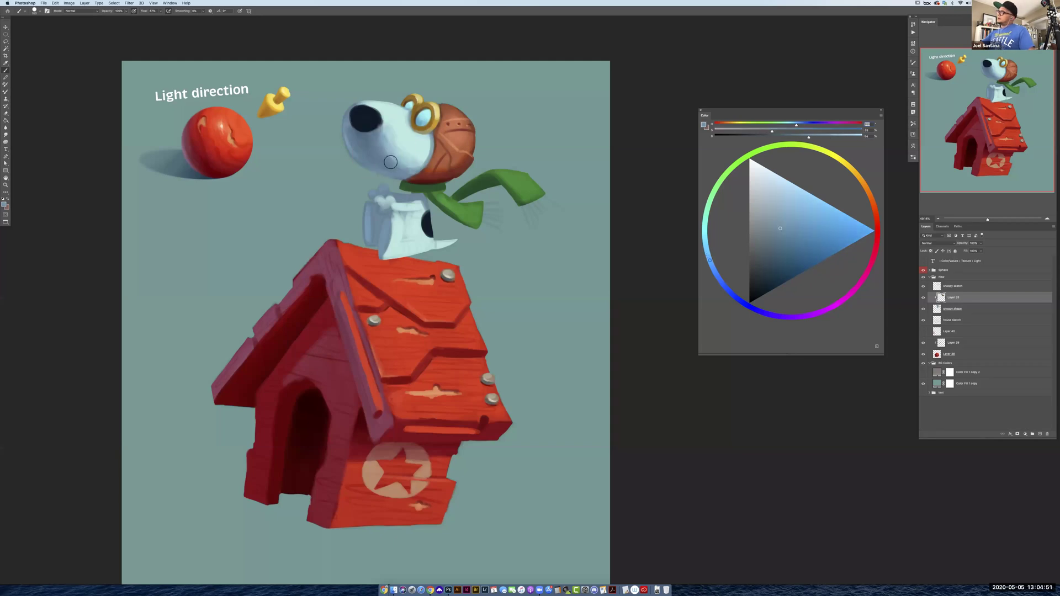
pyautogui.keyDown('alt'); pyautogui.click(387, 145); pyautogui.keyUp('alt')
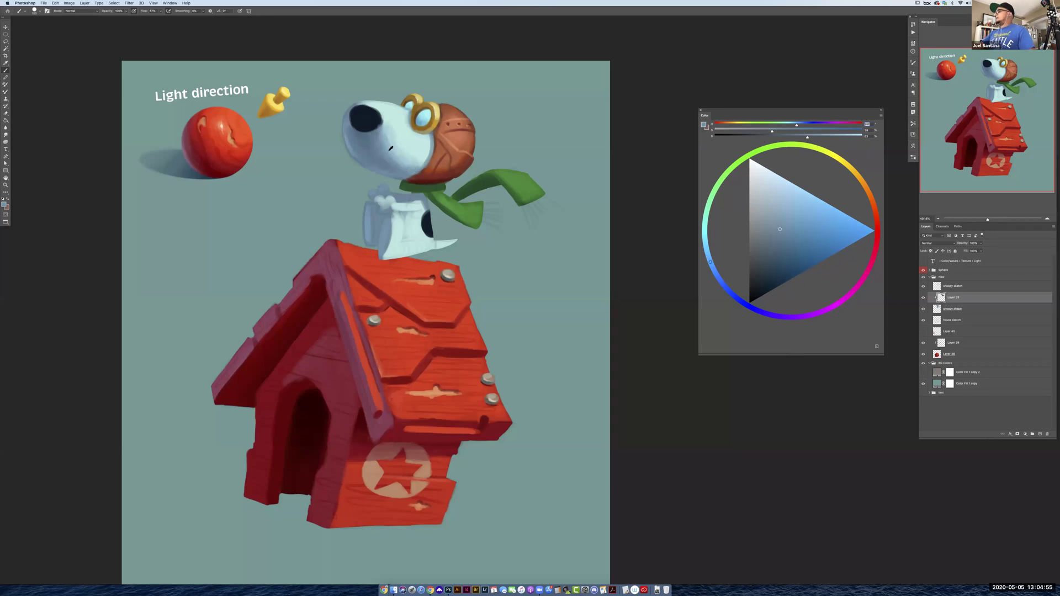
pyautogui.keyDown('alt'); pyautogui.click(389, 147); pyautogui.keyUp('alt')
pyautogui.keyDown('alt'); pyautogui.click(415, 164); pyautogui.keyUp('alt')
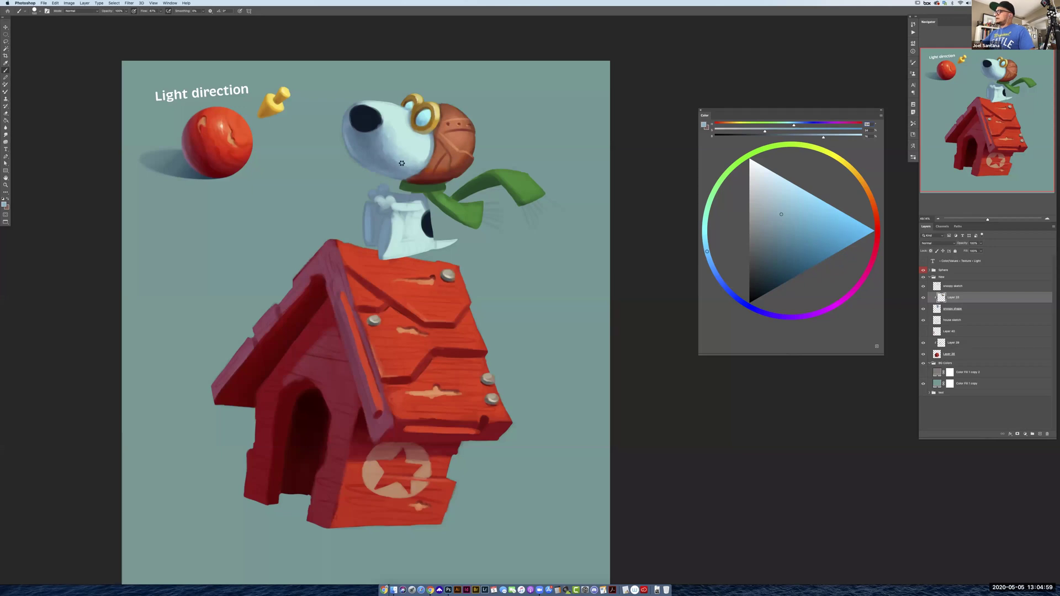
# Finish the muzzle shading with sampled greyish blues, merge the clipped shading layer into the snoopy shape layer, and toggle the merged layer's visibility
pyautogui.keyDown('alt'); pyautogui.click(387, 156); pyautogui.keyUp('alt')
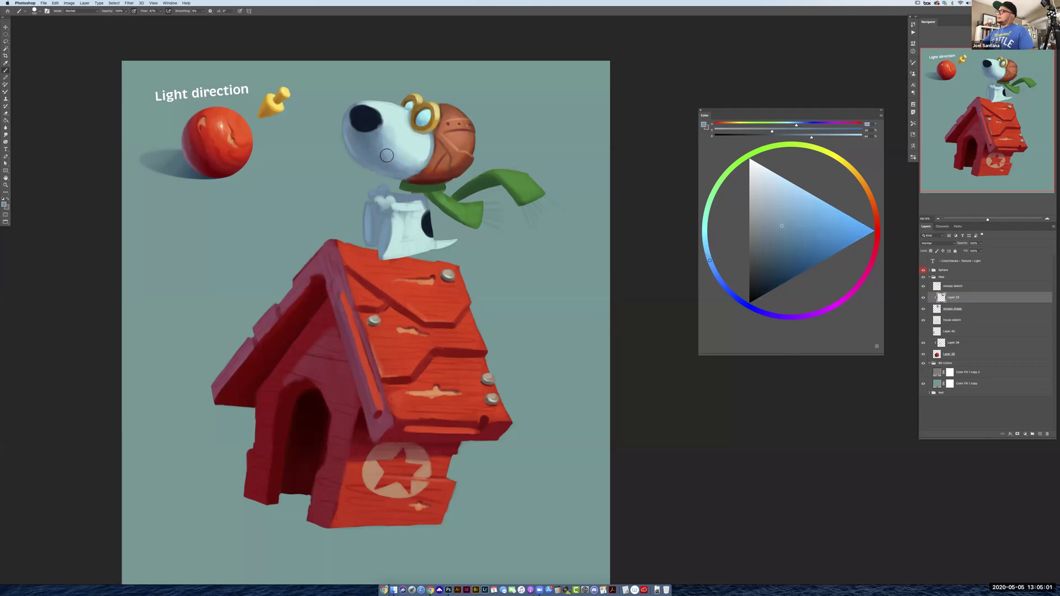
pyautogui.keyDown('alt'); pyautogui.click(394, 163); pyautogui.keyUp('alt')
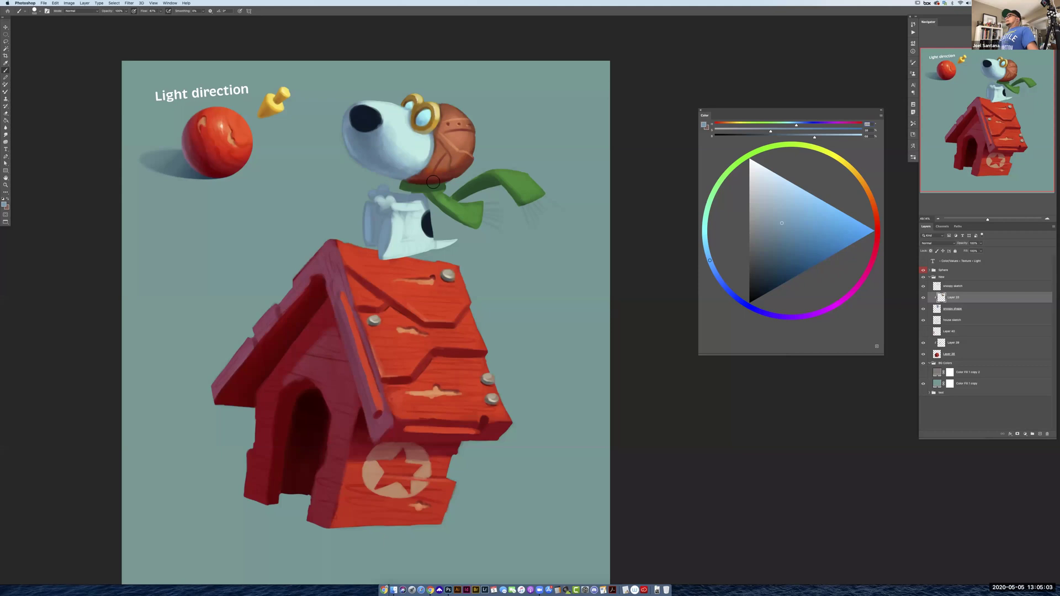
pyautogui.keyDown('shift'); pyautogui.click(965, 307); pyautogui.keyUp('shift')
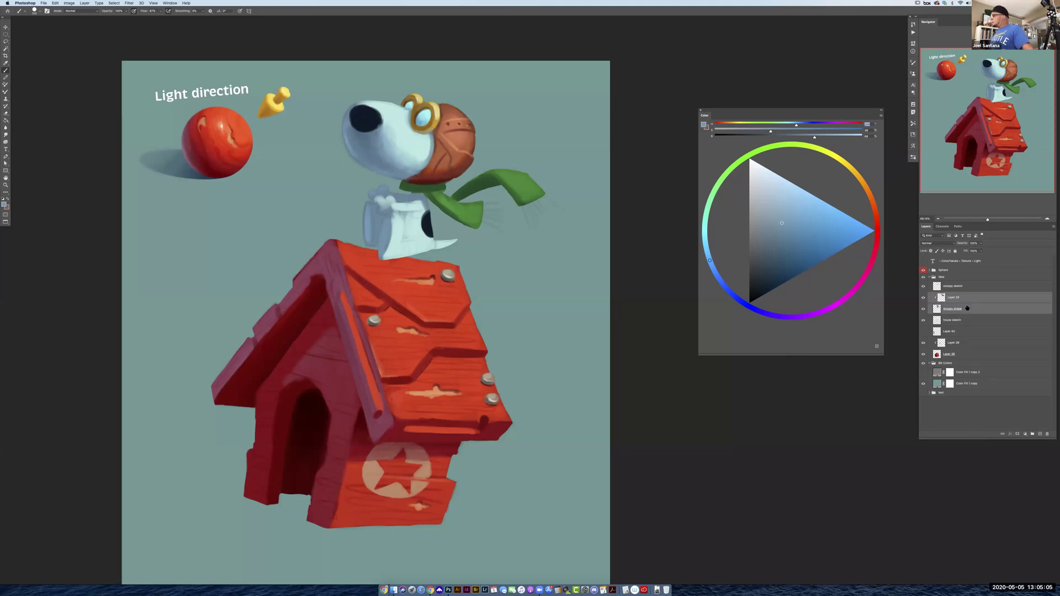
pyautogui.hotkey('ctrl', 'e')
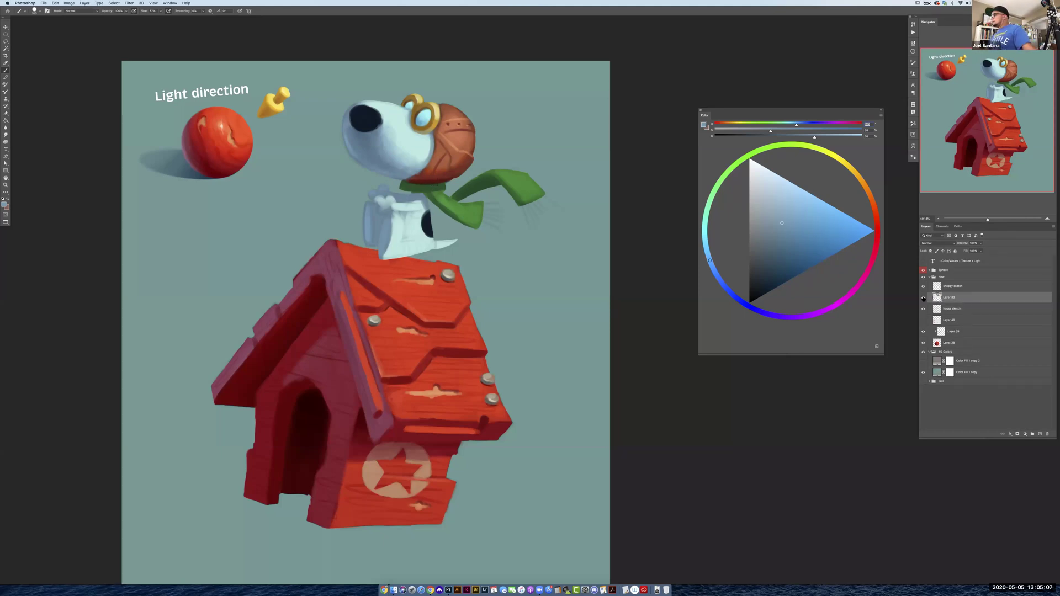
pyautogui.click(923, 298)
pyautogui.click(924, 297)
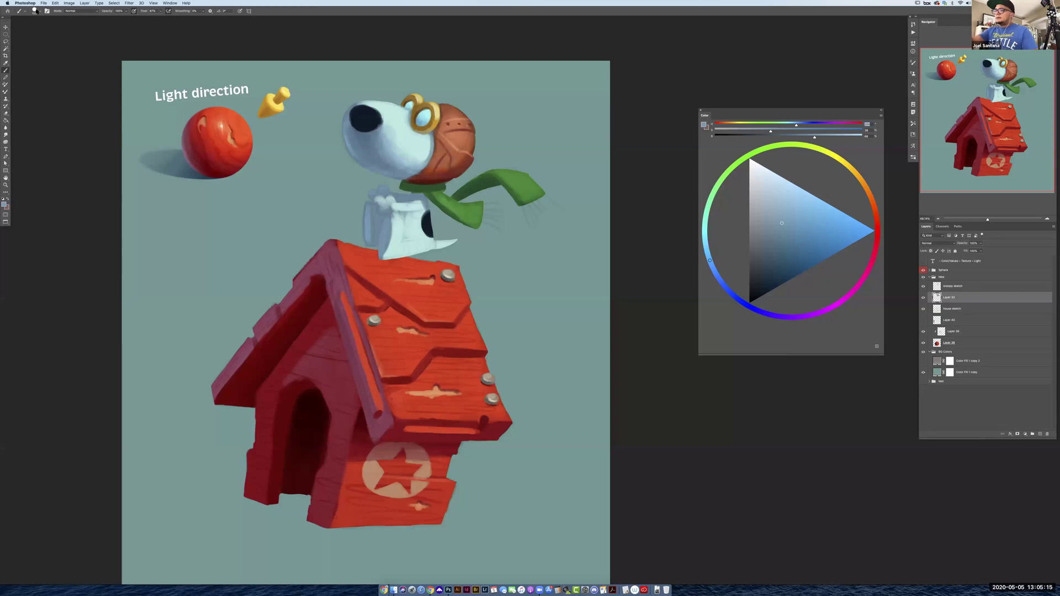
# Choose the textured brush preset at the very end of the brush list, and set up the Smudge tool with an adjusted strength
pyautogui.click(38, 12)
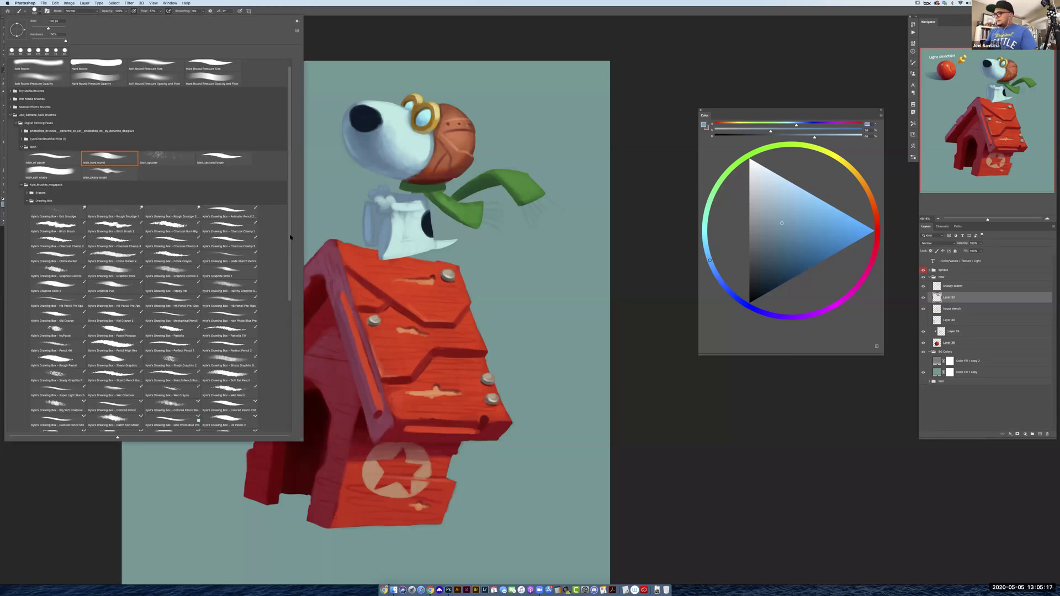
pyautogui.scroll(-2, 291, 307)
pyautogui.scroll(-12, 291, 347)
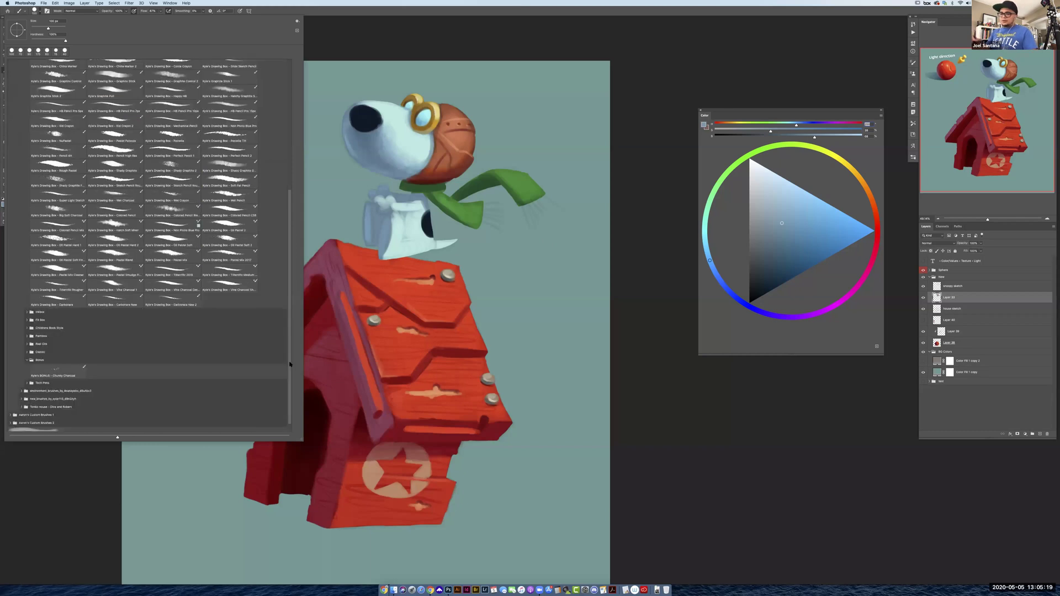
pyautogui.click(40, 422)
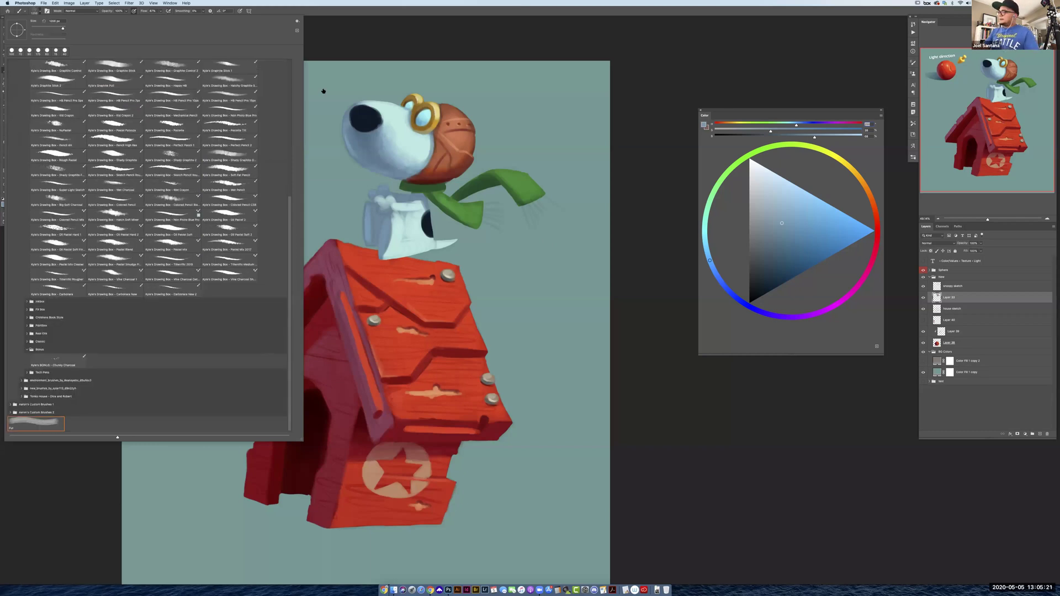
pyautogui.click(377, 16)
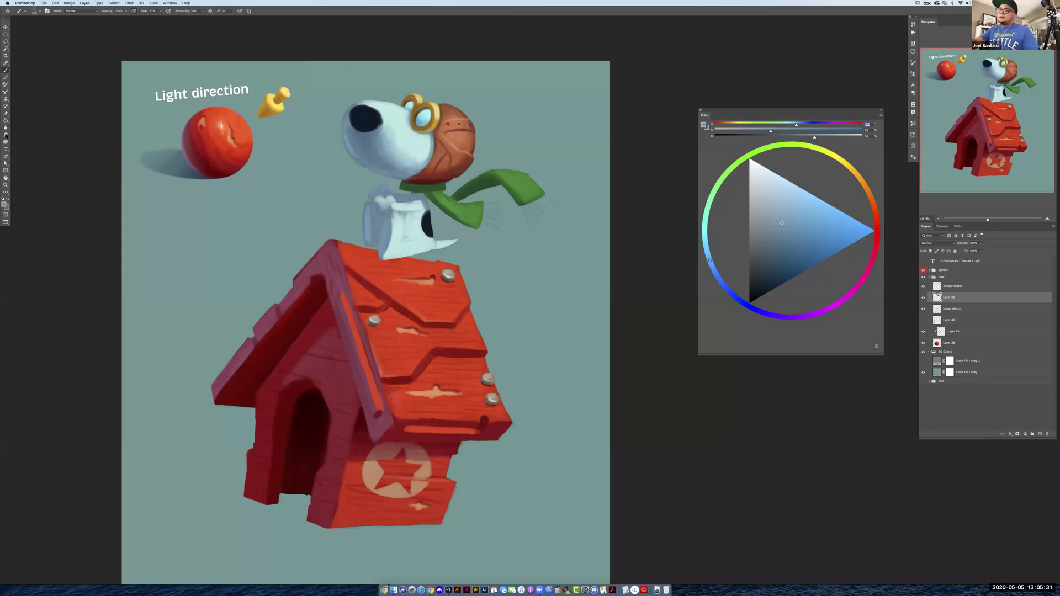
pyautogui.click(6, 135)
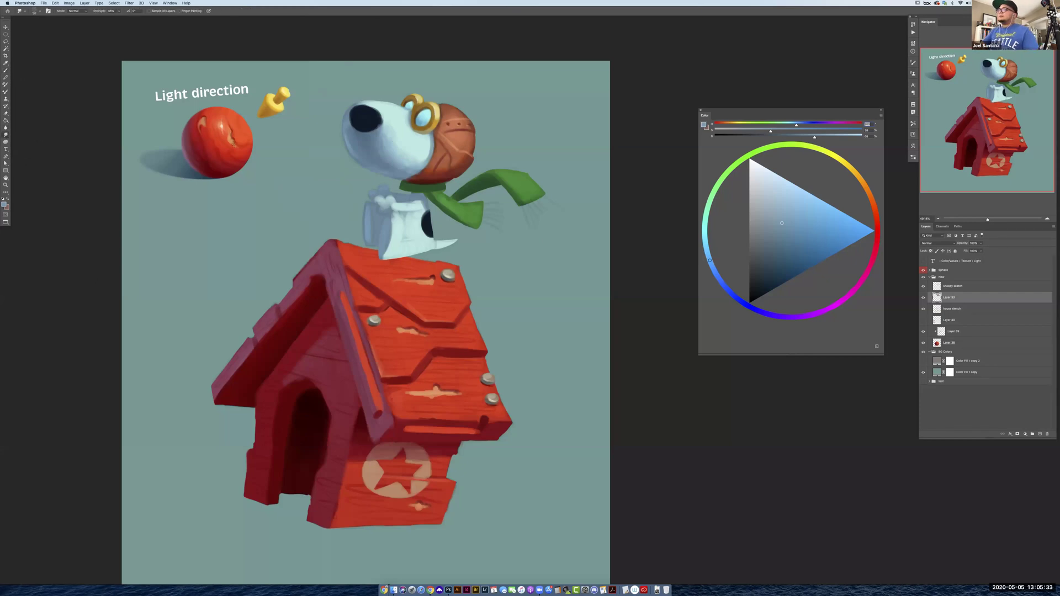
pyautogui.click(118, 11)
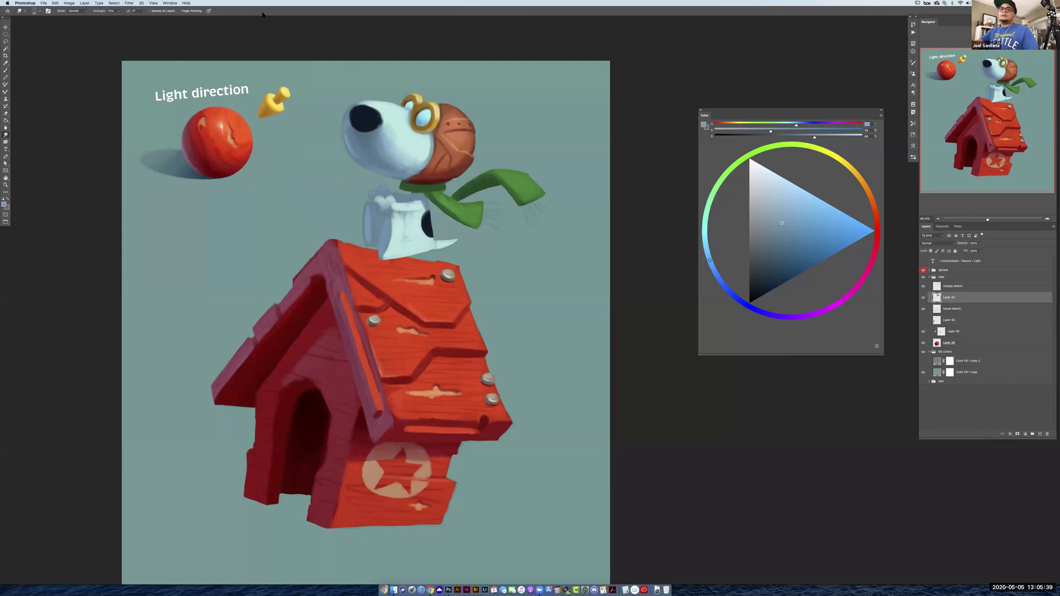
# Hide and reshow the merged dog layer to compare the canvas with and without the character
pyautogui.press('b')
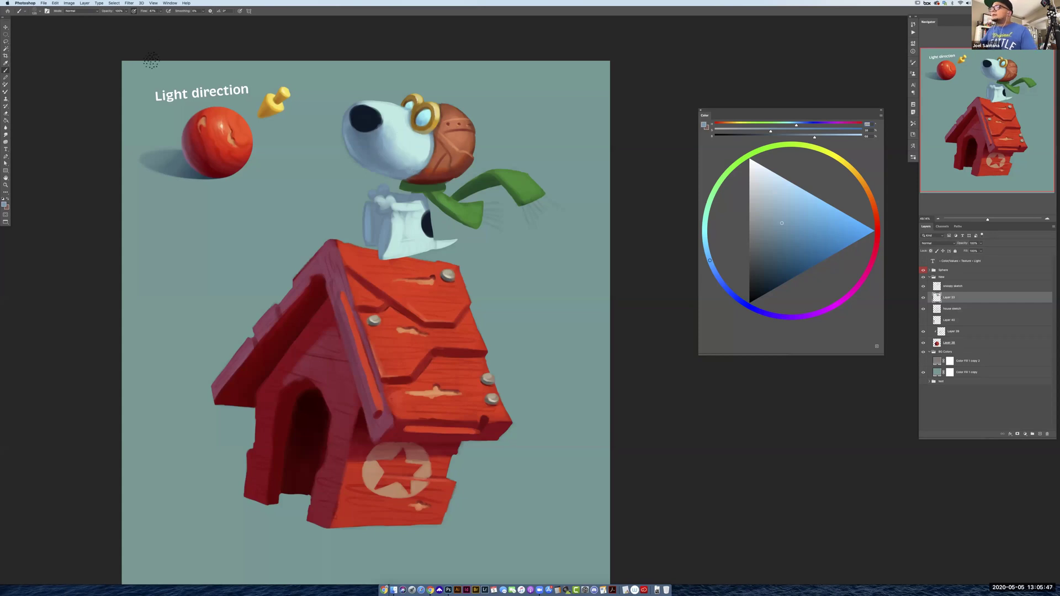
pyautogui.click(922, 298)
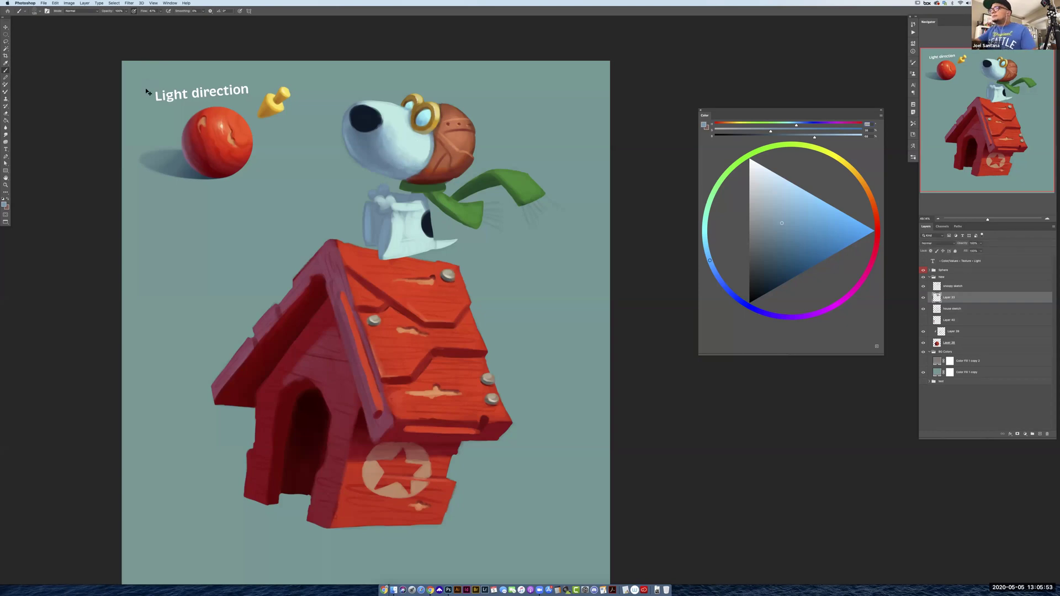
pyautogui.click(924, 298)
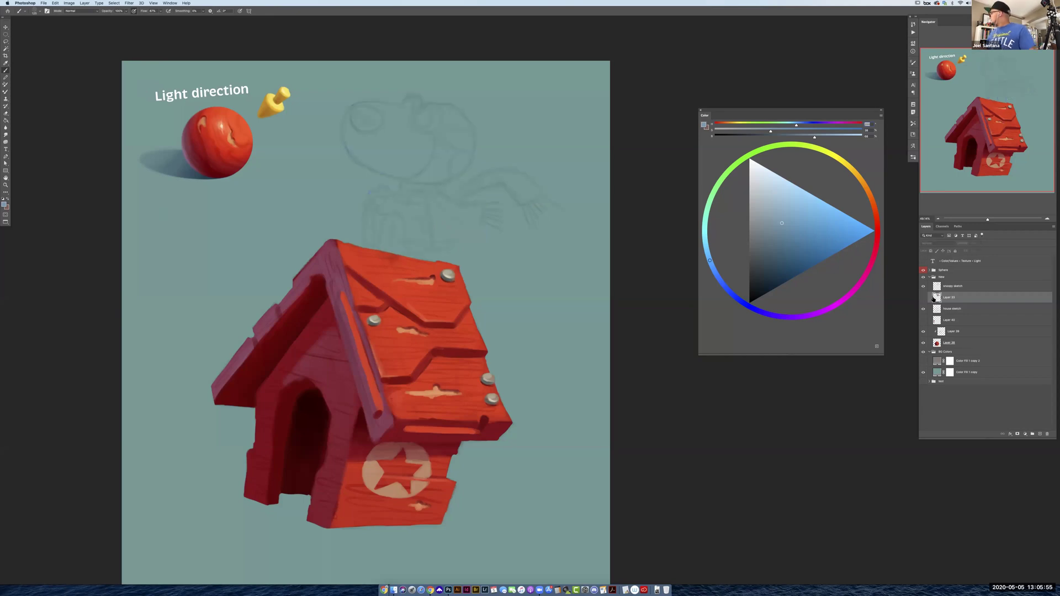
pyautogui.click(923, 297)
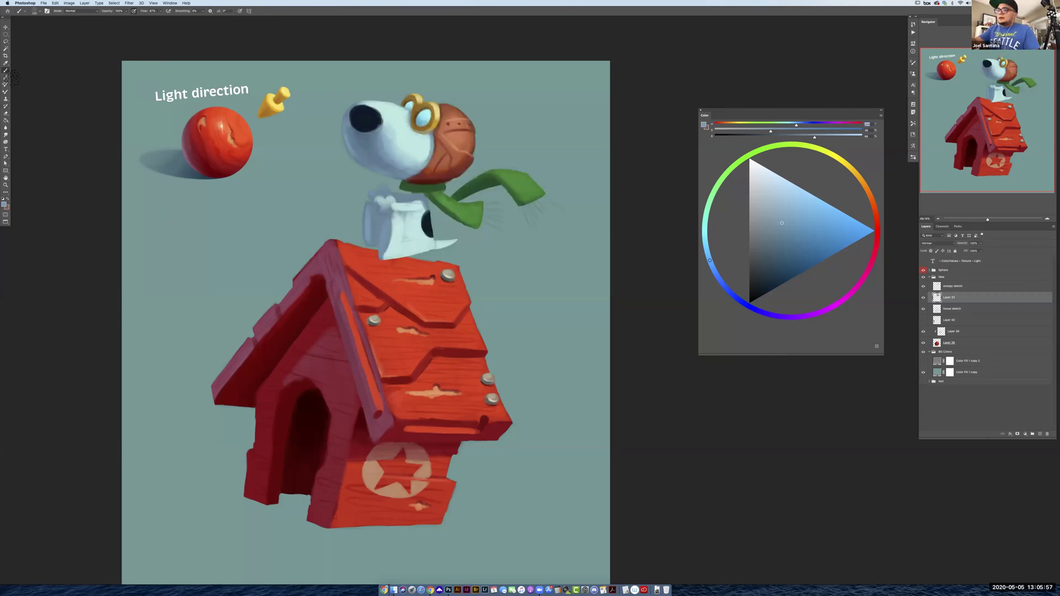
# Smudge the outline of the dog's muzzle and its light-to-shadow edge into short, soft fur strokes
pyautogui.click(5, 135)
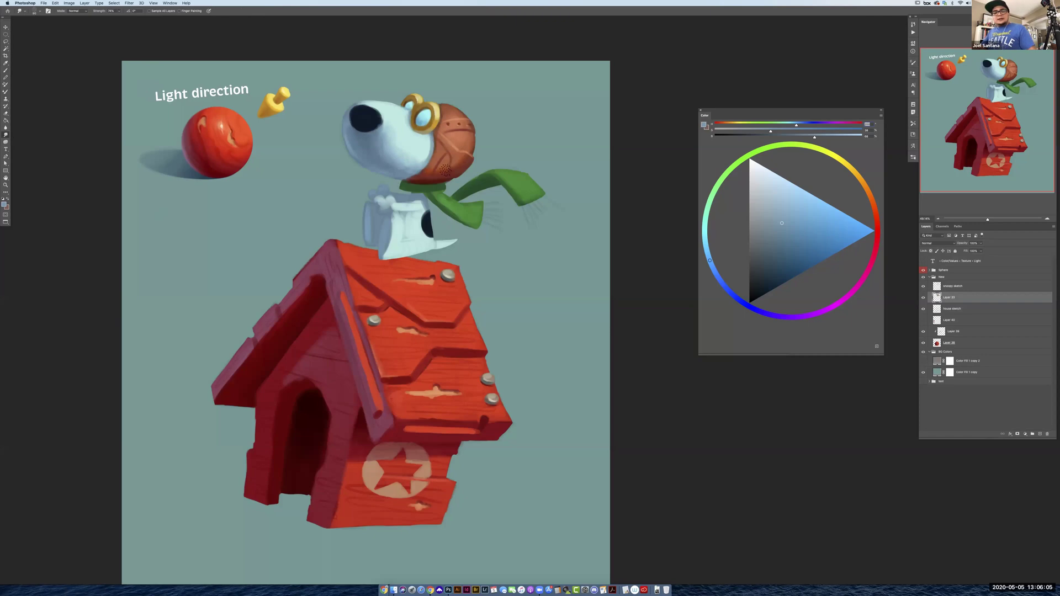
pyautogui.press('z')
pyautogui.moveTo(451, 167); pyautogui.dragTo(485, 164)
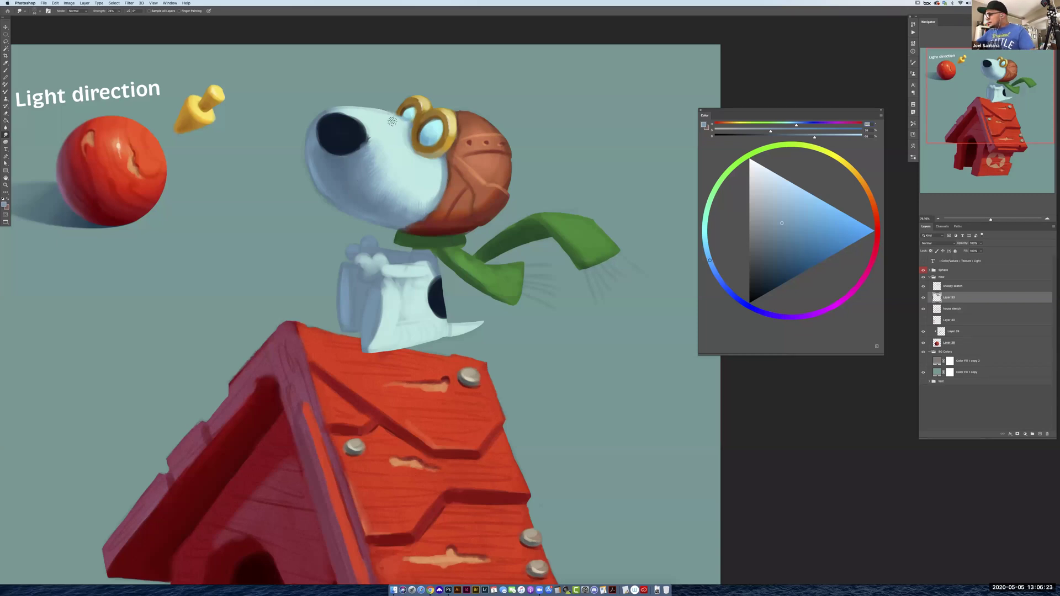
pyautogui.press('z')
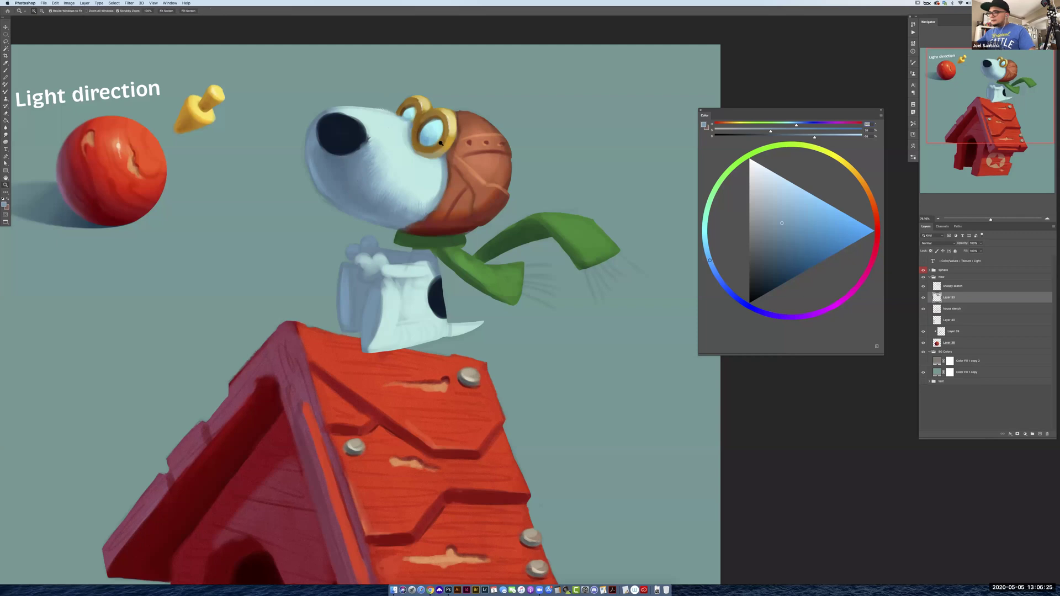
pyautogui.moveTo(446, 142); pyautogui.dragTo(457, 211)
pyautogui.scroll(3, 457, 212)
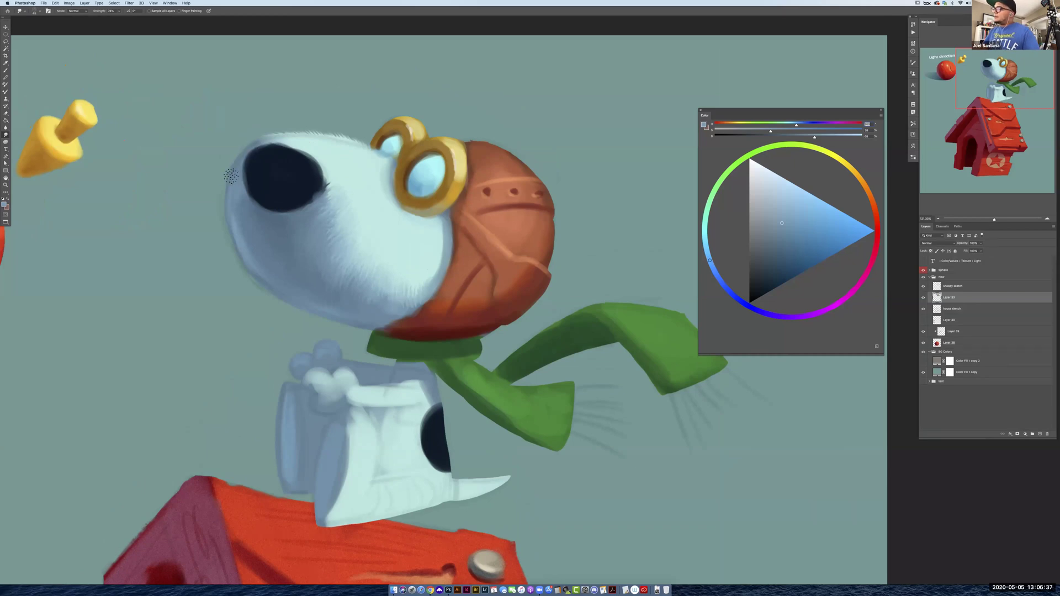
pyautogui.press('z')
pyautogui.moveTo(477, 267)
pyautogui.mouseDown()
pyautogui.moveTo(428, 249)
pyautogui.moveTo(426, 266)
pyautogui.mouseUp()
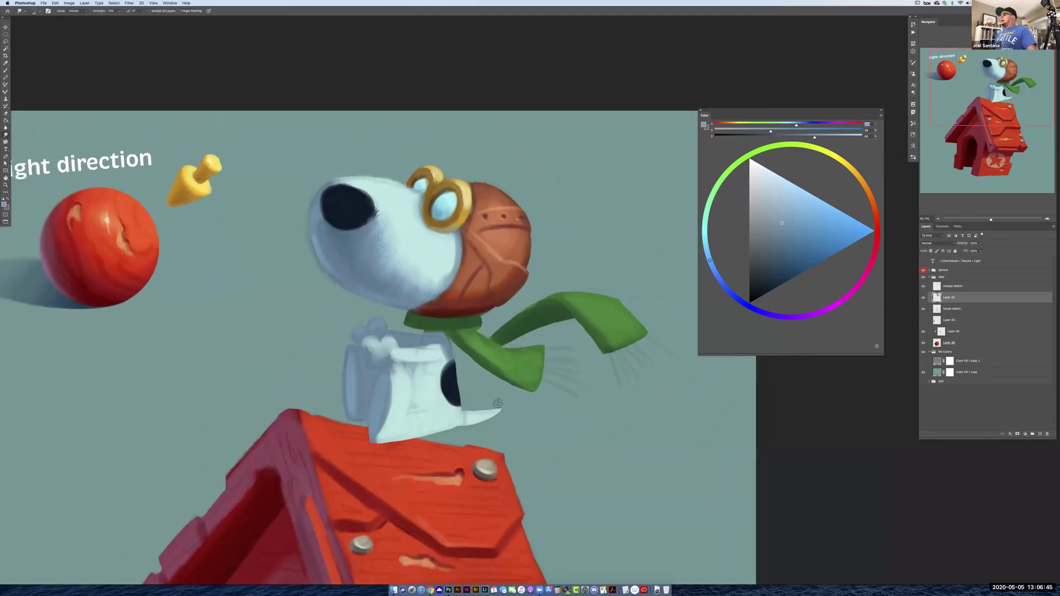
# Return to the Brush tool and choose the hard round preset from the custom brushes
pyautogui.press('b')
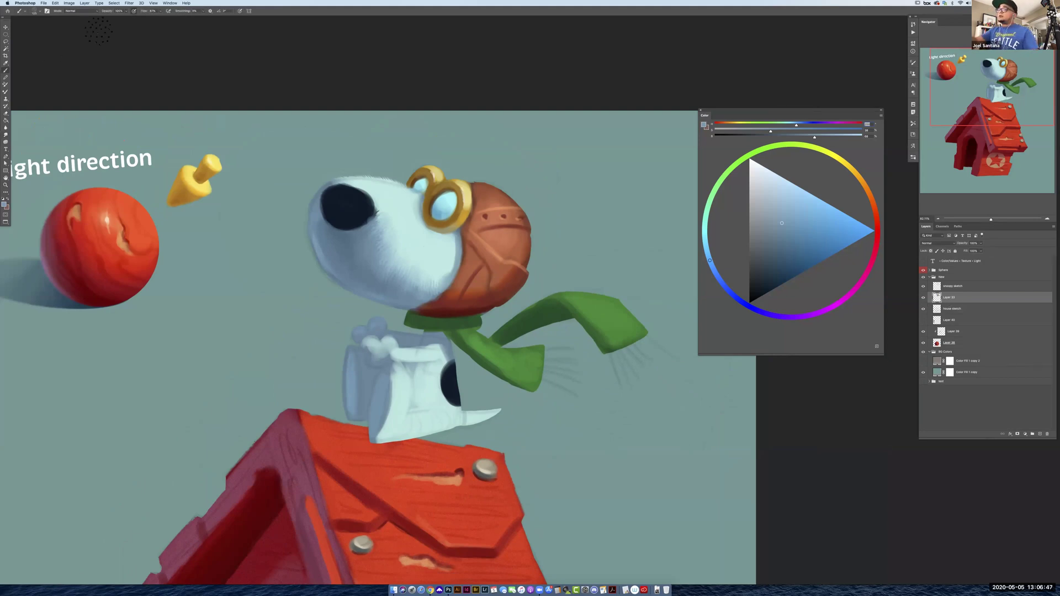
pyautogui.rightClick(116, 138)
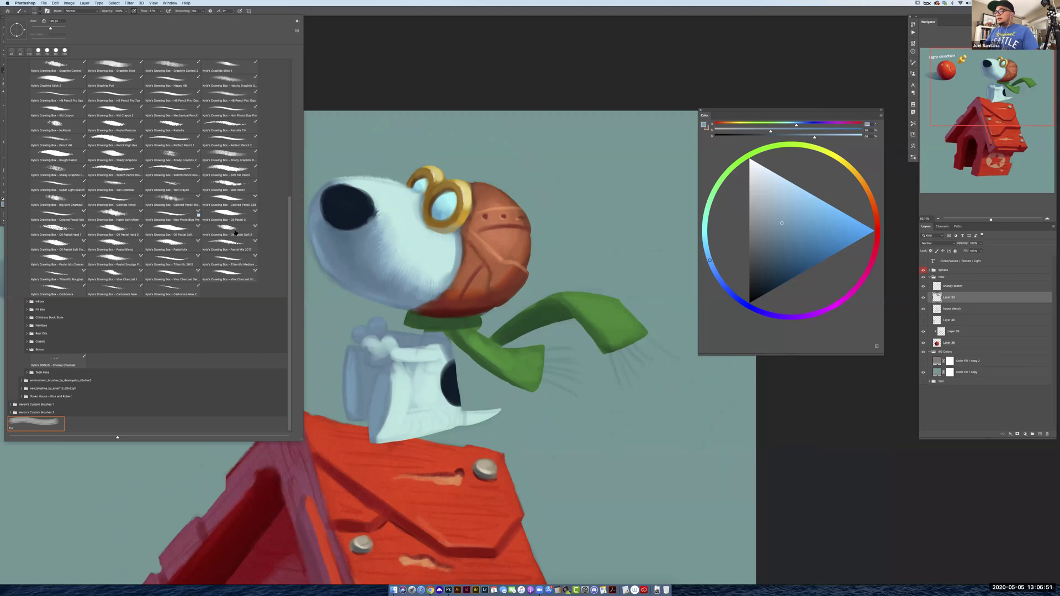
pyautogui.scroll(8, 56, 166)
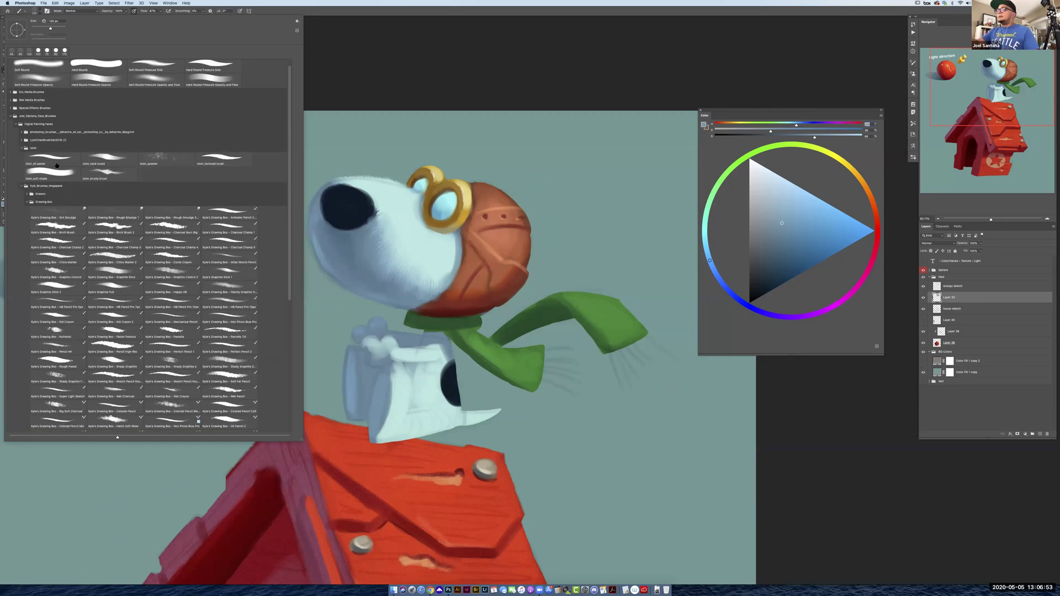
pyautogui.scroll(1, 101, 169)
pyautogui.click(101, 169)
pyautogui.press('Return')
pyautogui.press('z')
pyautogui.moveTo(493, 284); pyautogui.dragTo(486, 285)
pyautogui.press('b')
pyautogui.scroll(2, 481, 288)
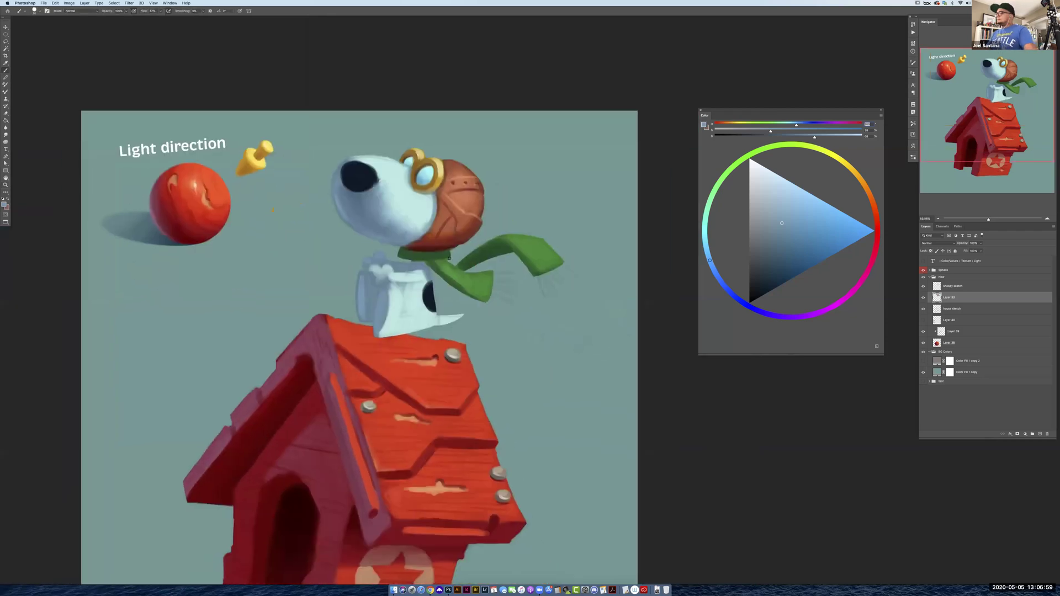
# Deepen and soften the muzzle's shadow below the nose with greyish blues sampled from the surrounding shading
pyautogui.keyDown('alt'); pyautogui.click(380, 200); pyautogui.keyUp('alt')
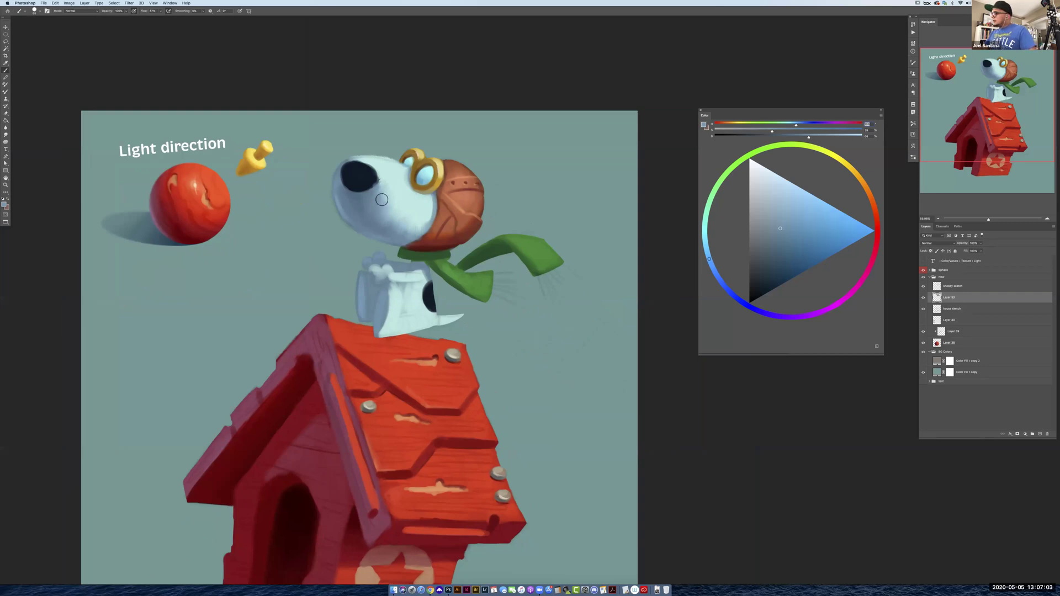
pyautogui.keyDown('alt'); pyautogui.click(376, 210); pyautogui.keyUp('alt')
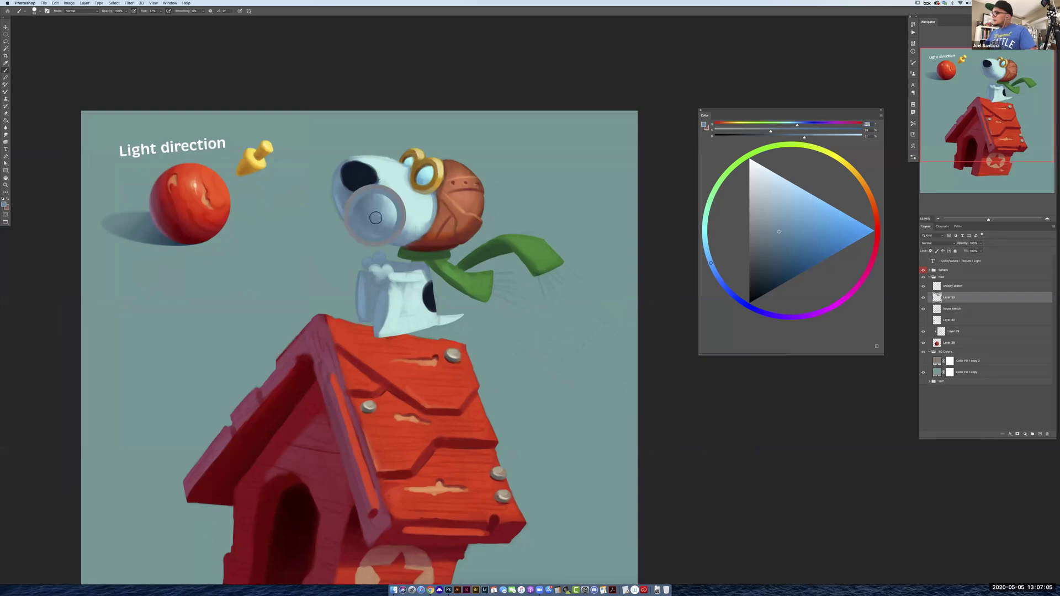
pyautogui.keyDown('alt'); pyautogui.click(361, 205); pyautogui.keyUp('alt')
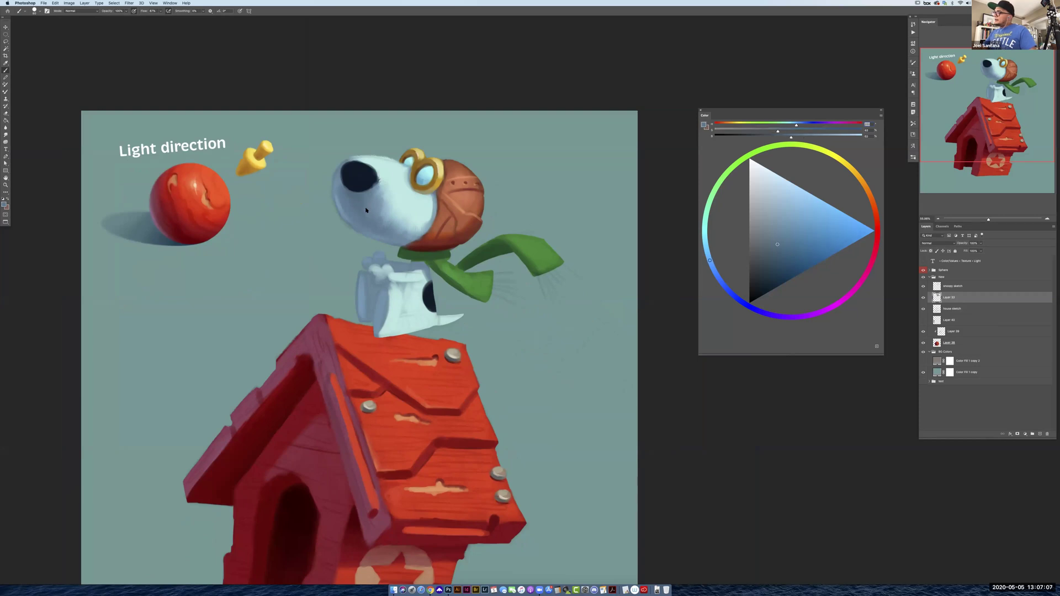
pyautogui.keyDown('alt'); pyautogui.click(372, 221); pyautogui.keyUp('alt')
pyautogui.keyDown('alt'); pyautogui.click(359, 202); pyautogui.keyUp('alt')
pyautogui.keyDown('alt'); pyautogui.click(378, 216); pyautogui.keyUp('alt')
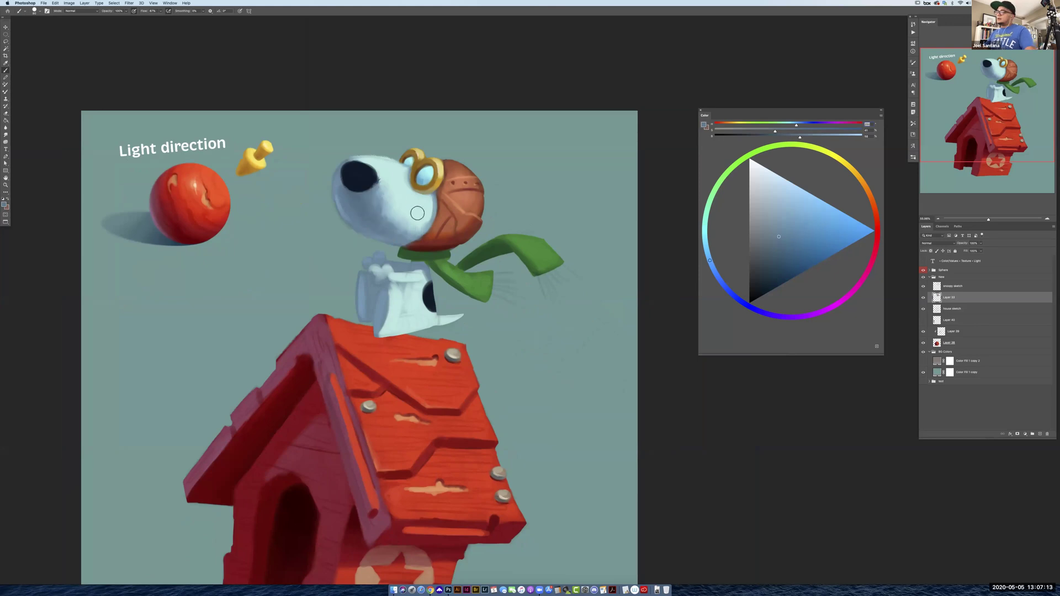
# Blend the lower cheek toward the helmet's edge with sampled mid blues and pale cyan tints
pyautogui.keyDown('alt'); pyautogui.click(396, 224); pyautogui.keyUp('alt')
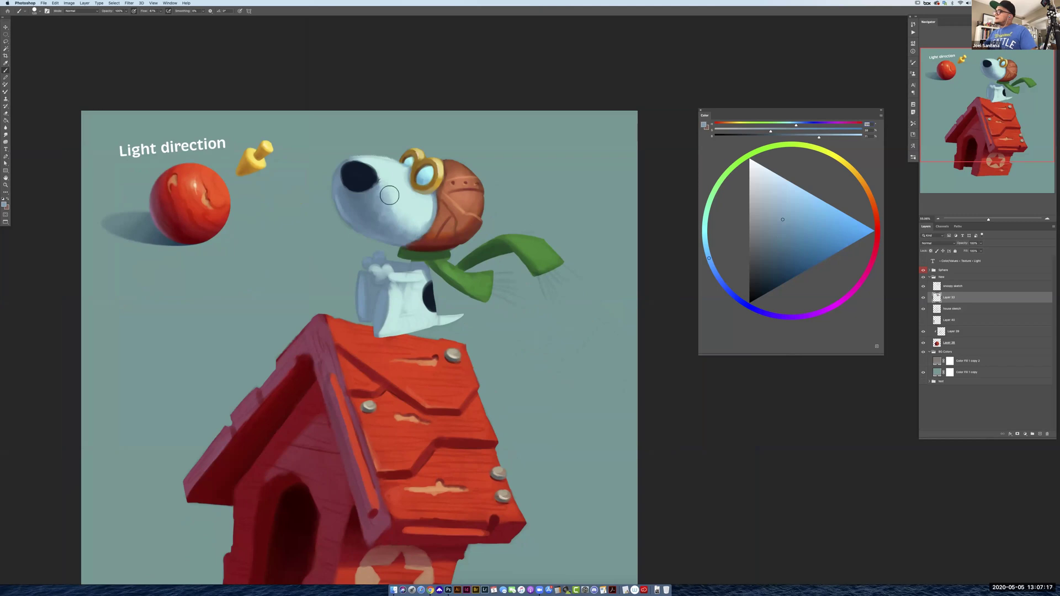
pyautogui.keyDown('alt'); pyautogui.click(390, 199); pyautogui.keyUp('alt')
pyautogui.keyDown('alt'); pyautogui.click(398, 224); pyautogui.keyUp('alt')
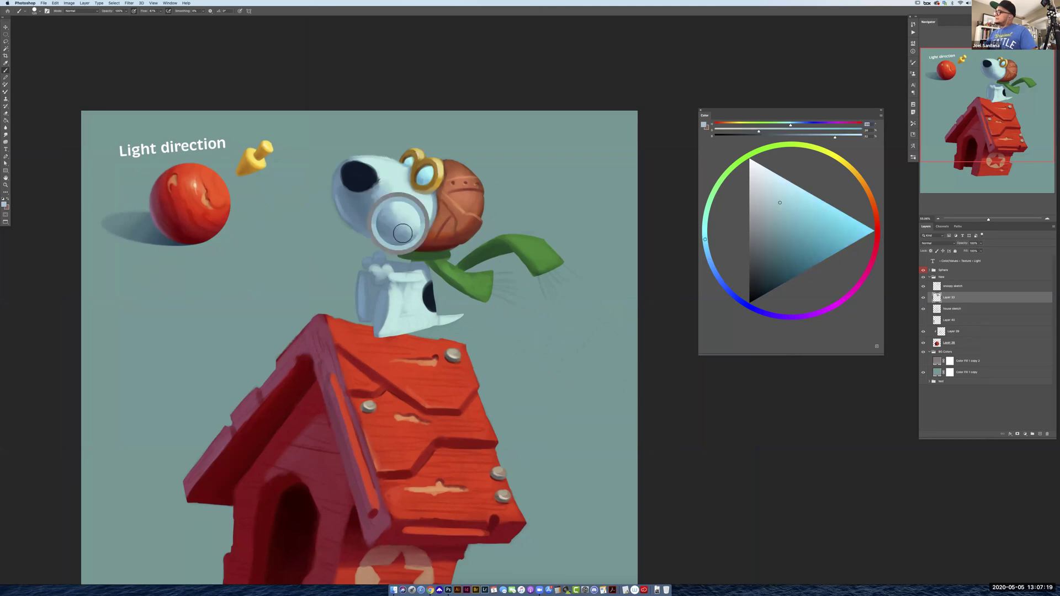
pyautogui.keyDown('alt'); pyautogui.click(431, 217); pyautogui.keyUp('alt')
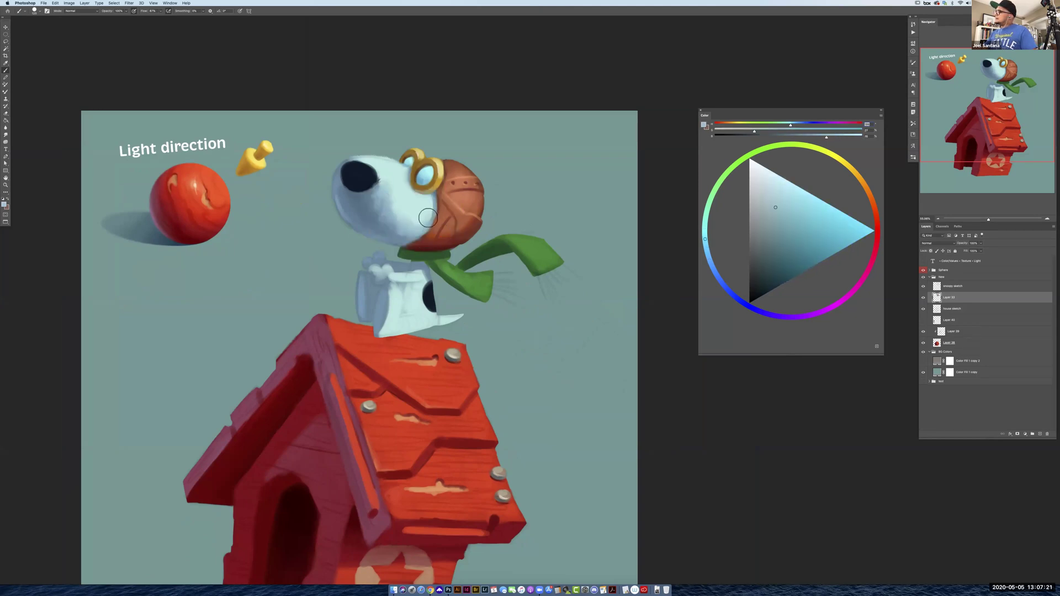
pyautogui.keyDown('alt'); pyautogui.click(431, 212); pyautogui.keyUp('alt')
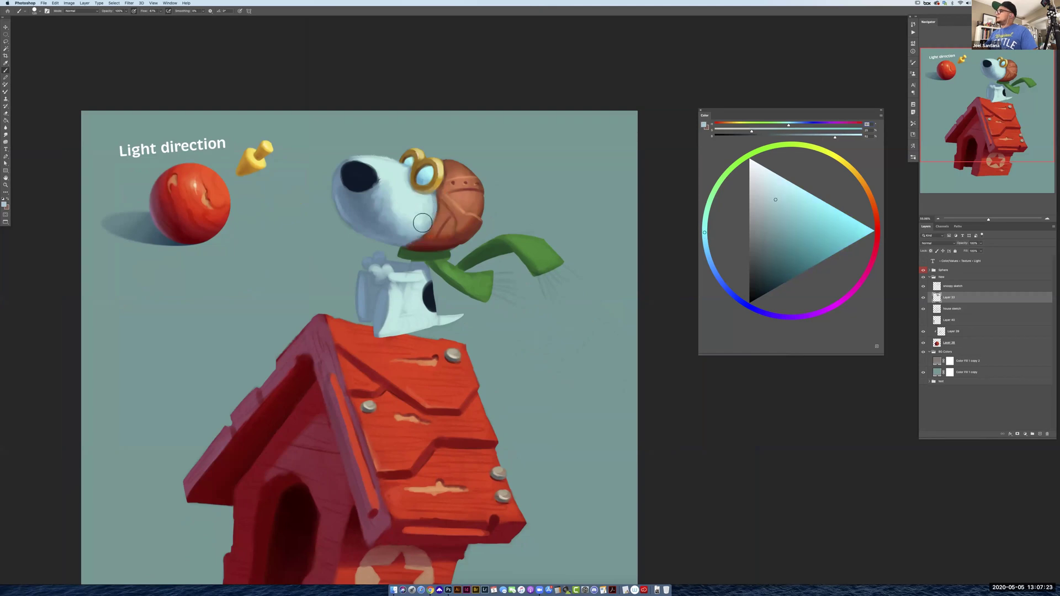
# Soften the middle of the muzzle with a pale tint sampled beside the goggles and light blues from the shadow edge
pyautogui.keyDown('alt'); pyautogui.click(405, 176); pyautogui.keyUp('alt')
pyautogui.keyDown('alt'); pyautogui.click(387, 197); pyautogui.keyUp('alt')
pyautogui.keyDown('alt'); pyautogui.click(391, 213); pyautogui.keyUp('alt')
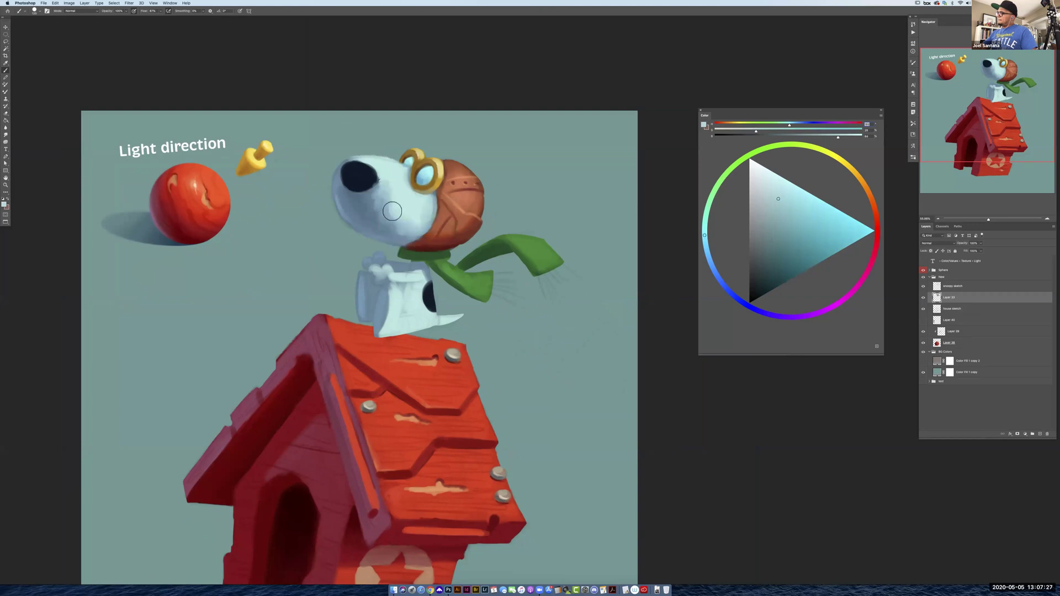
pyautogui.keyDown('alt'); pyautogui.click(387, 221); pyautogui.keyUp('alt')
pyautogui.press('z')
pyautogui.moveTo(444, 249); pyautogui.dragTo(409, 251)
pyautogui.press('b')
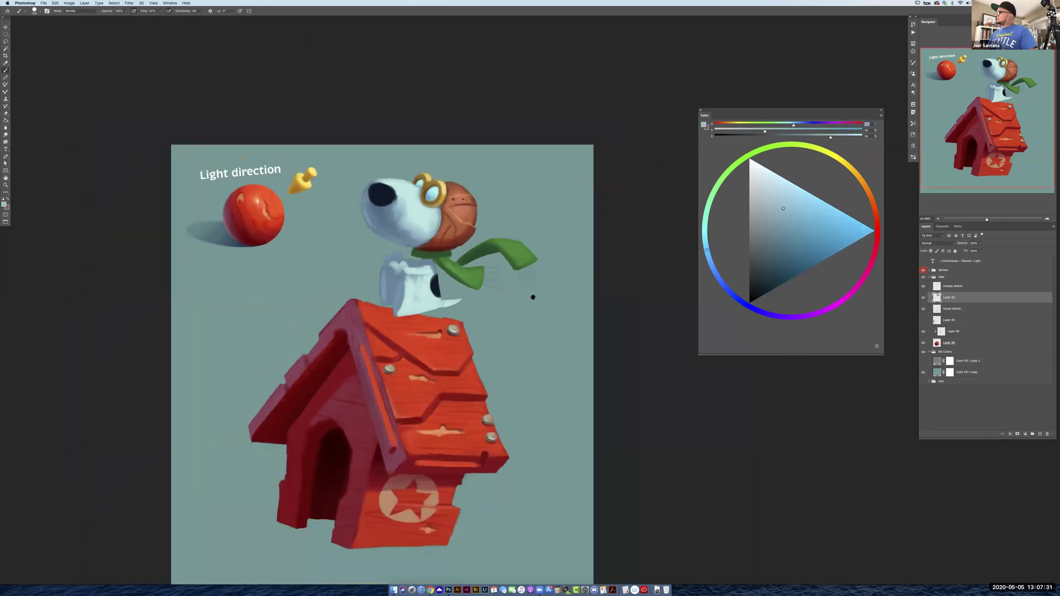
pyautogui.scroll(-2, 529, 268)
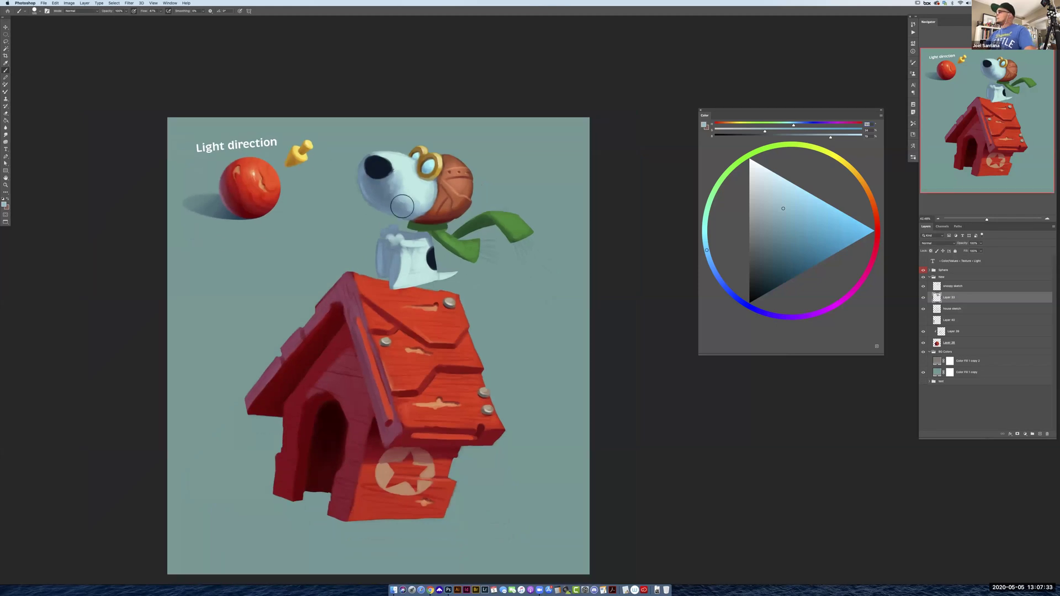
# Blend the dog's cheek shading below the goggles with sampled mid blues and a pale cyan tint
pyautogui.moveTo(399, 194); pyautogui.dragTo(401, 196)
pyautogui.keyDown('alt'); pyautogui.click(396, 190); pyautogui.keyUp('alt')
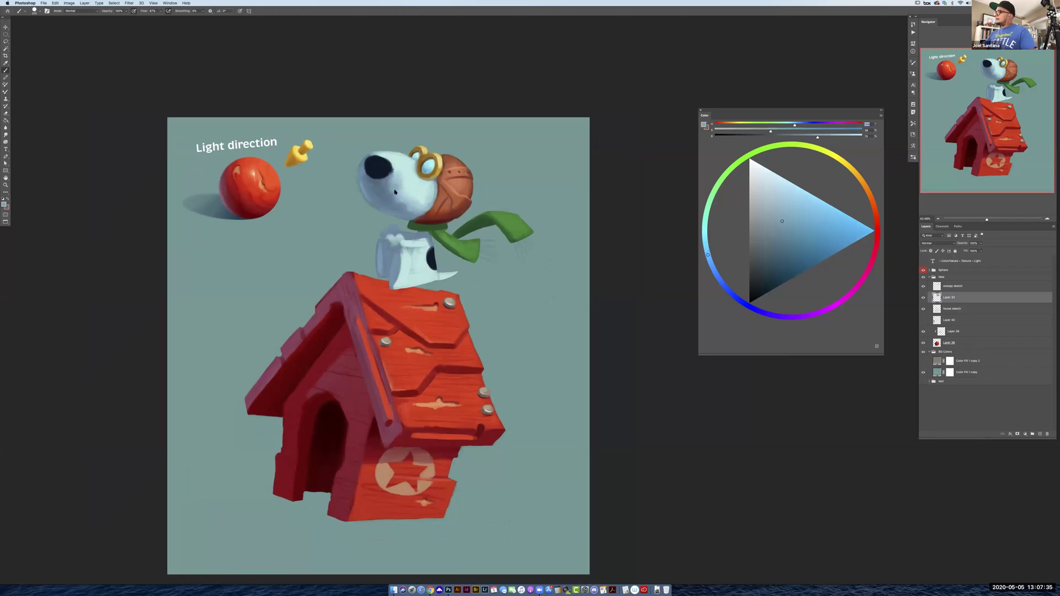
pyautogui.moveTo(409, 211)
pyautogui.mouseDown()
pyautogui.moveTo(382, 185)
pyautogui.moveTo(393, 207)
pyautogui.moveTo(419, 207)
pyautogui.mouseUp()
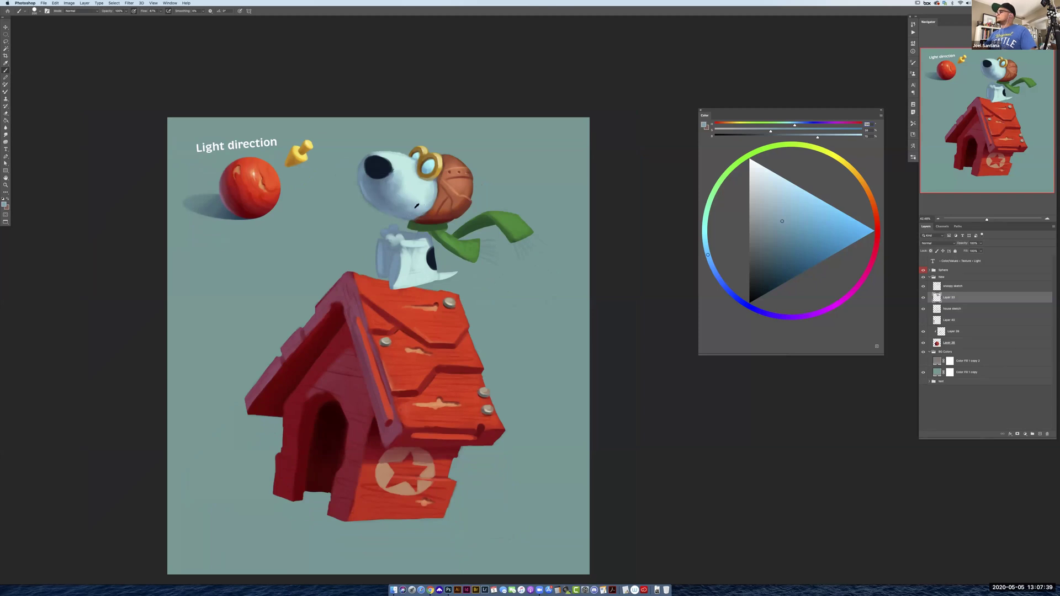
pyautogui.keyDown('alt'); pyautogui.click(406, 197); pyautogui.keyUp('alt')
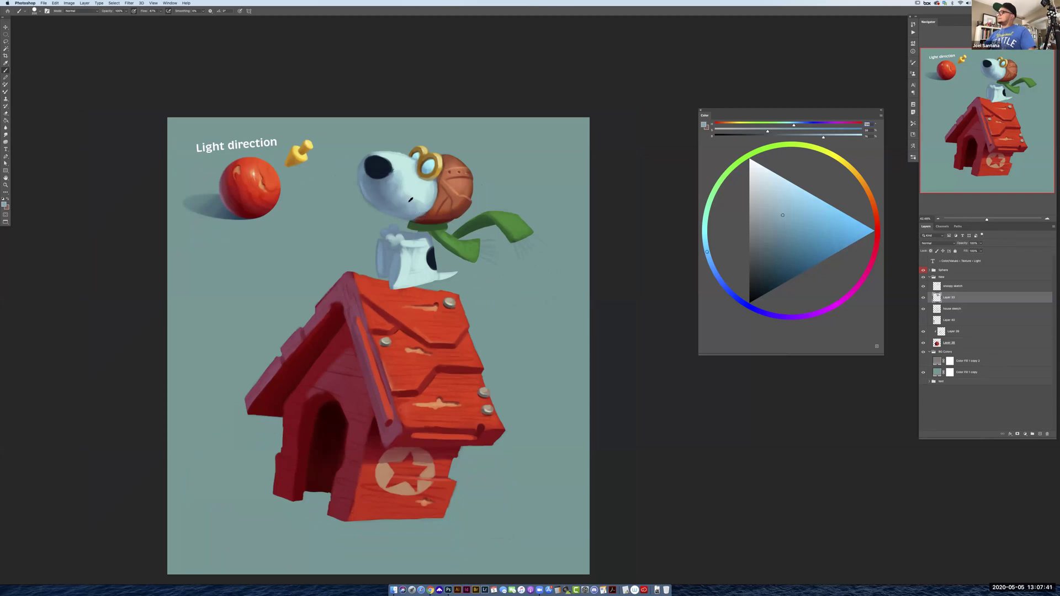
pyautogui.keyDown('alt'); pyautogui.click(416, 198); pyautogui.keyUp('alt')
pyautogui.moveTo(416, 198)
pyautogui.mouseDown()
pyautogui.moveTo(403, 171)
pyautogui.moveTo(430, 197)
pyautogui.mouseUp()
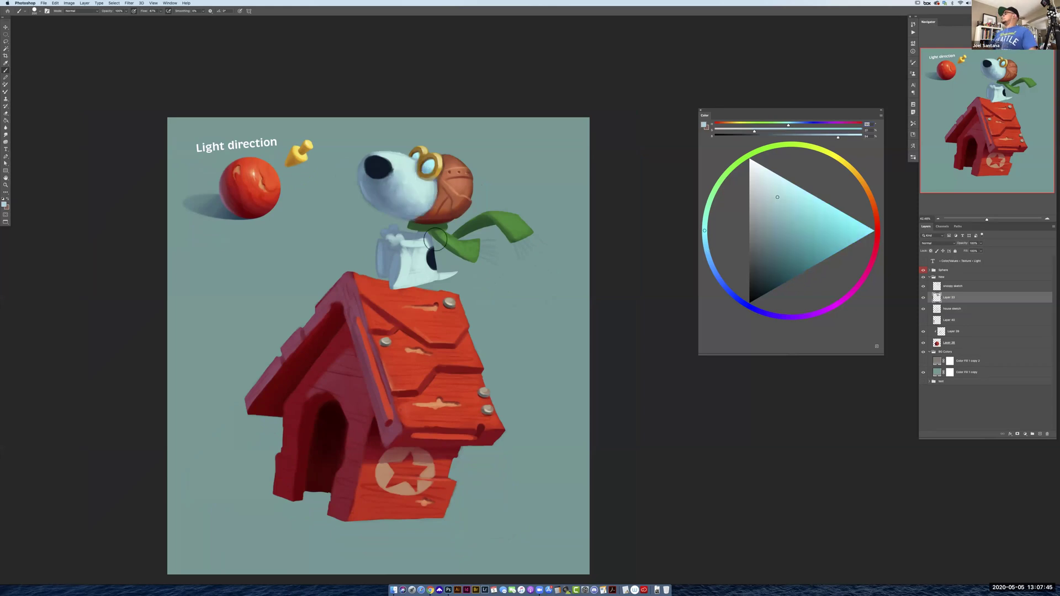
# Smooth the muzzle's shadow transition beneath the nose with greyish and light blues sampled from the surrounding fur
pyautogui.keyDown('alt'); pyautogui.click(388, 190); pyautogui.keyUp('alt')
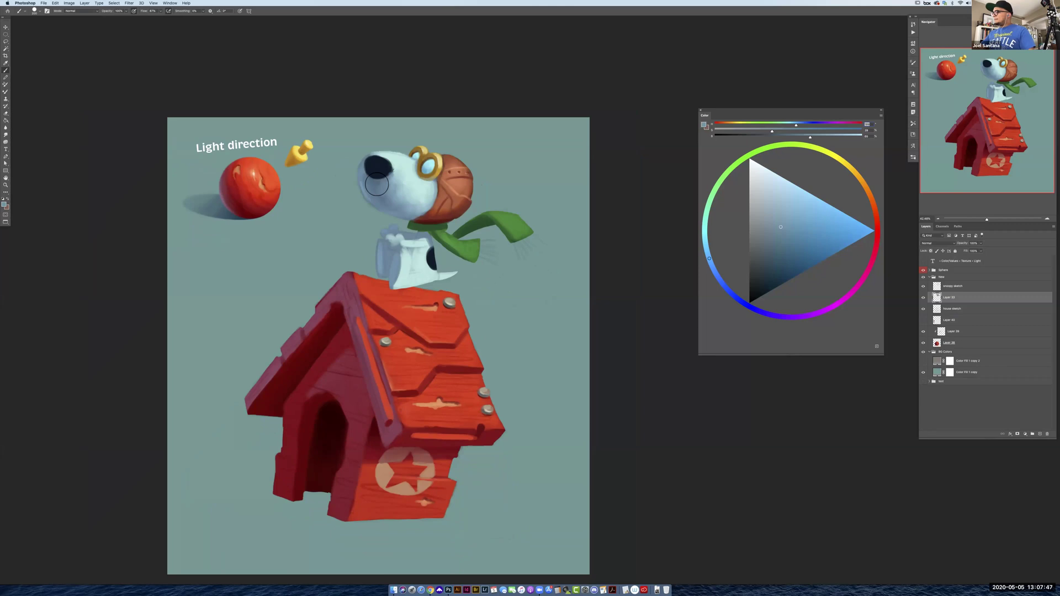
pyautogui.keyDown('alt'); pyautogui.click(384, 200); pyautogui.keyUp('alt')
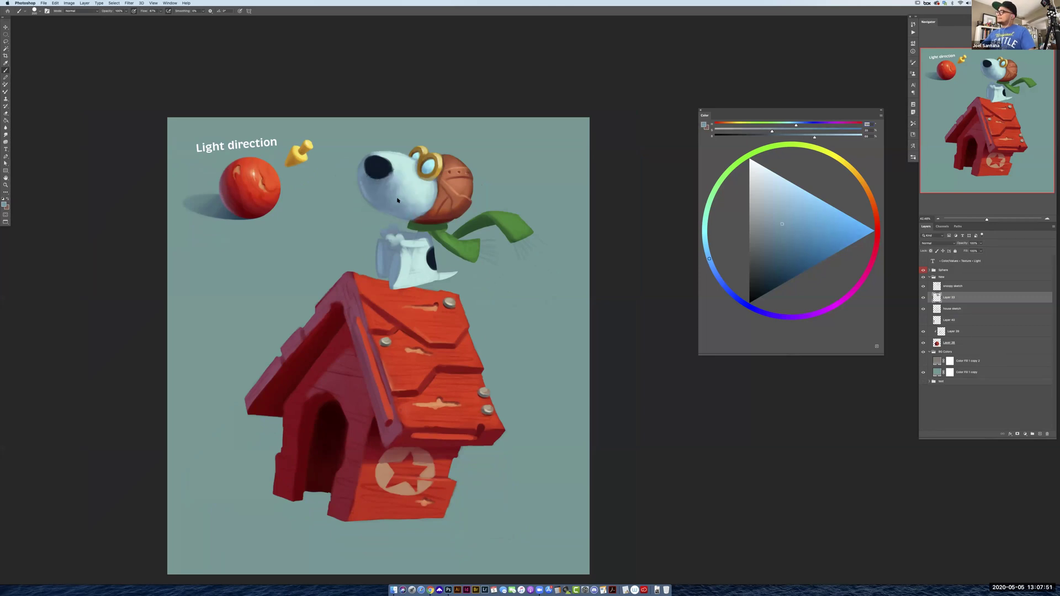
pyautogui.keyDown('alt'); pyautogui.click(396, 188); pyautogui.keyUp('alt')
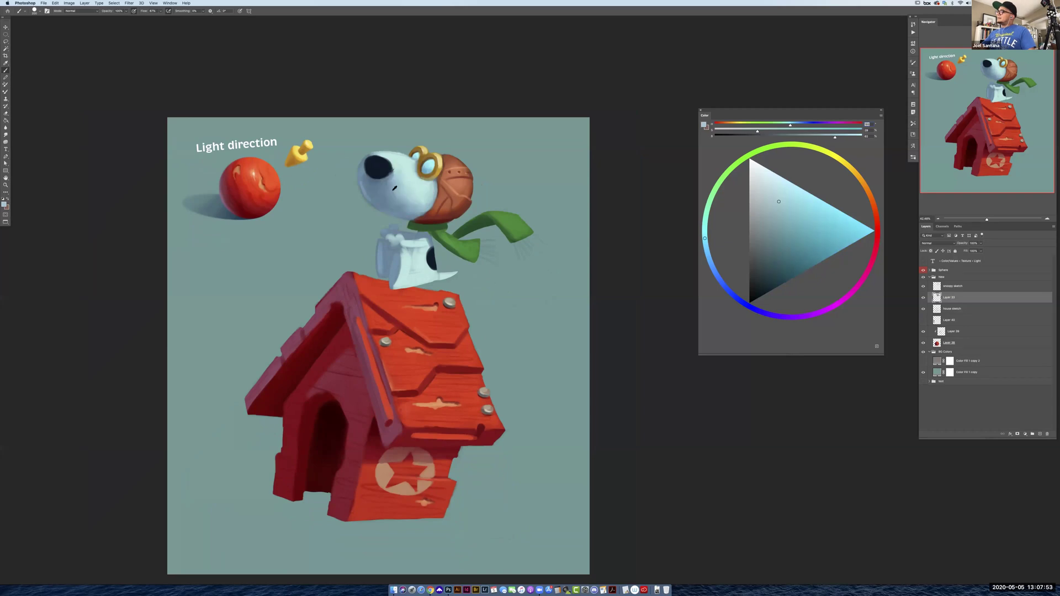
pyautogui.keyDown('alt'); pyautogui.click(400, 190); pyautogui.keyUp('alt')
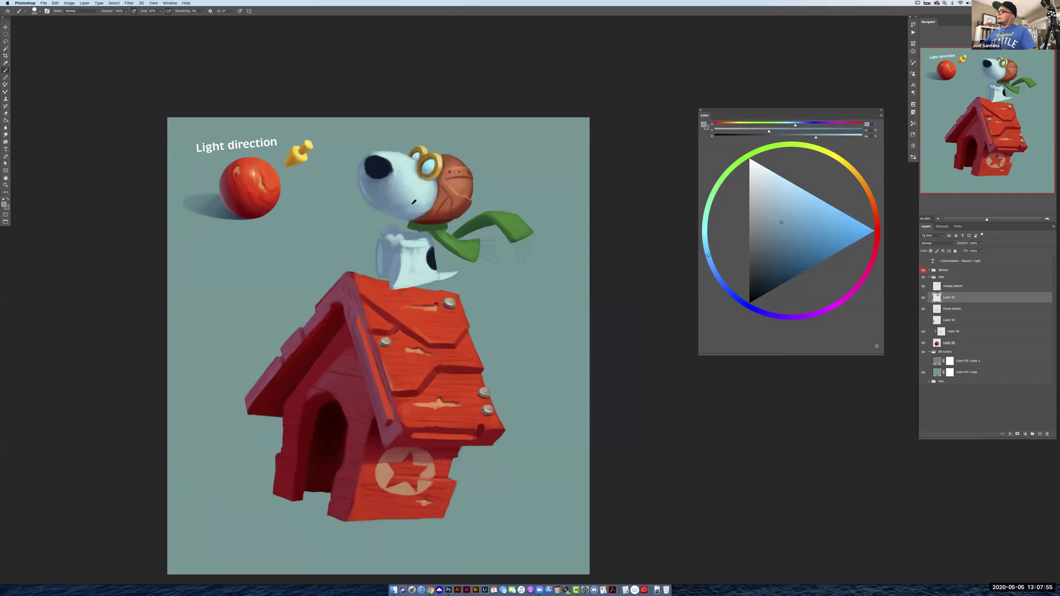
# Soften the jaw and lower cheek beside the helmet with sampled light blues and pale cyan
pyautogui.keyDown('alt'); pyautogui.click(424, 206); pyautogui.keyUp('alt')
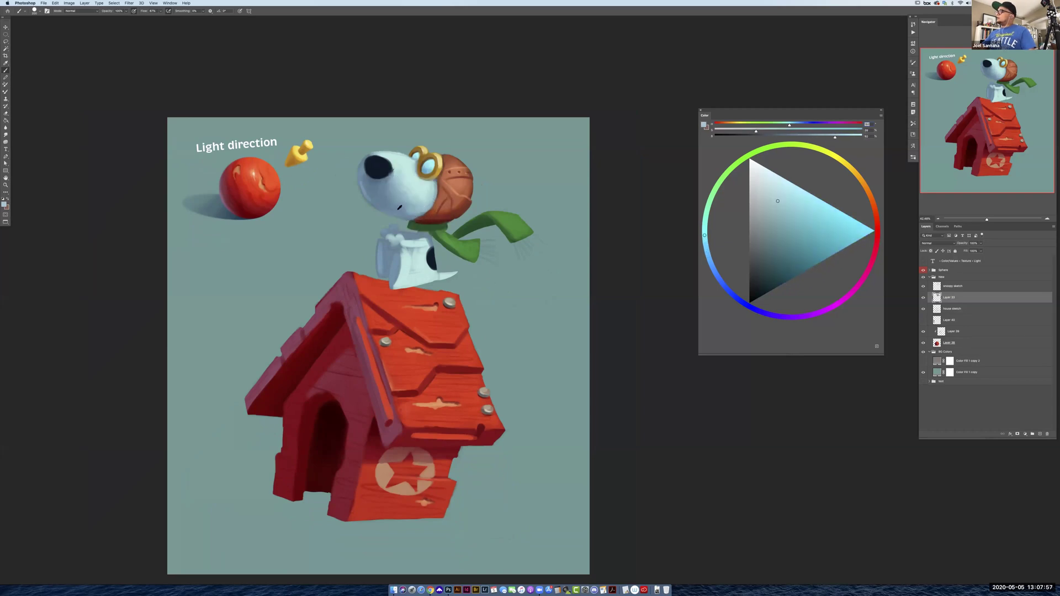
pyautogui.keyDown('alt'); pyautogui.click(397, 217); pyautogui.keyUp('alt')
pyautogui.keyDown('alt'); pyautogui.click(414, 215); pyautogui.keyUp('alt')
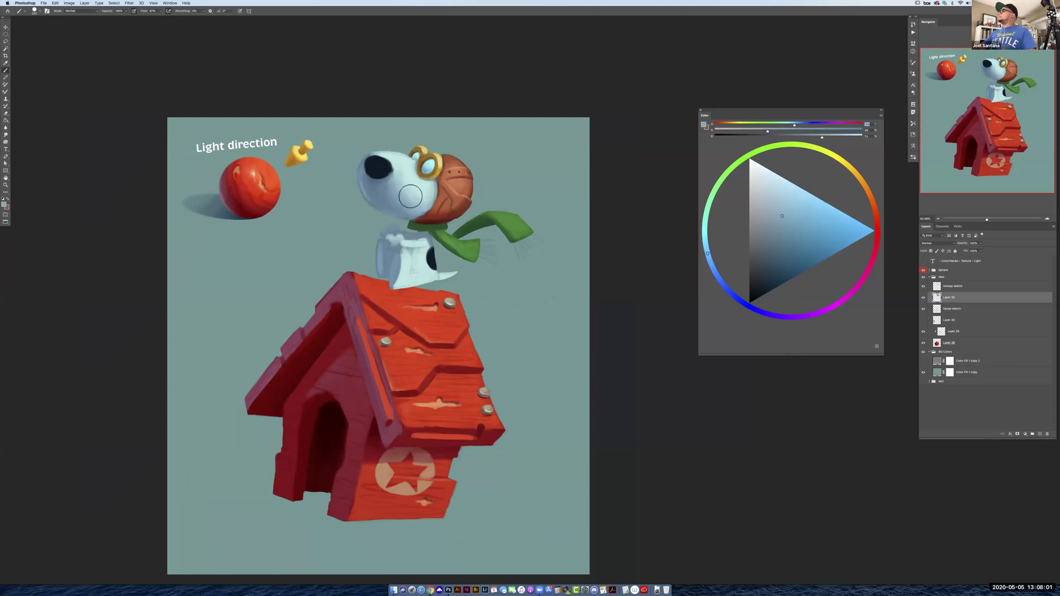
pyautogui.keyDown('alt'); pyautogui.click(420, 194); pyautogui.keyUp('alt')
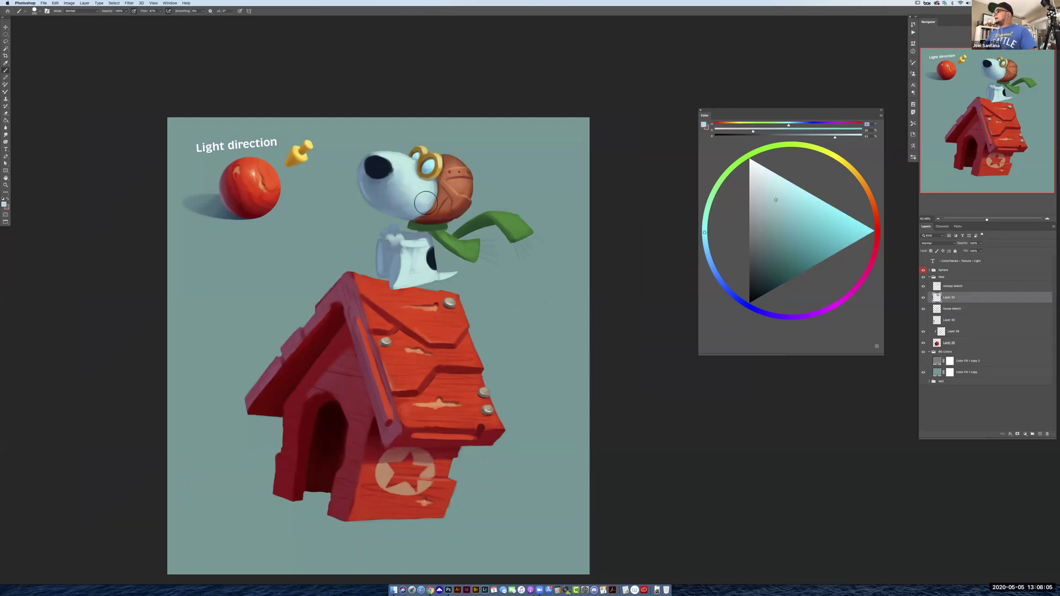
pyautogui.keyDown('alt'); pyautogui.click(414, 246); pyautogui.keyUp('alt')
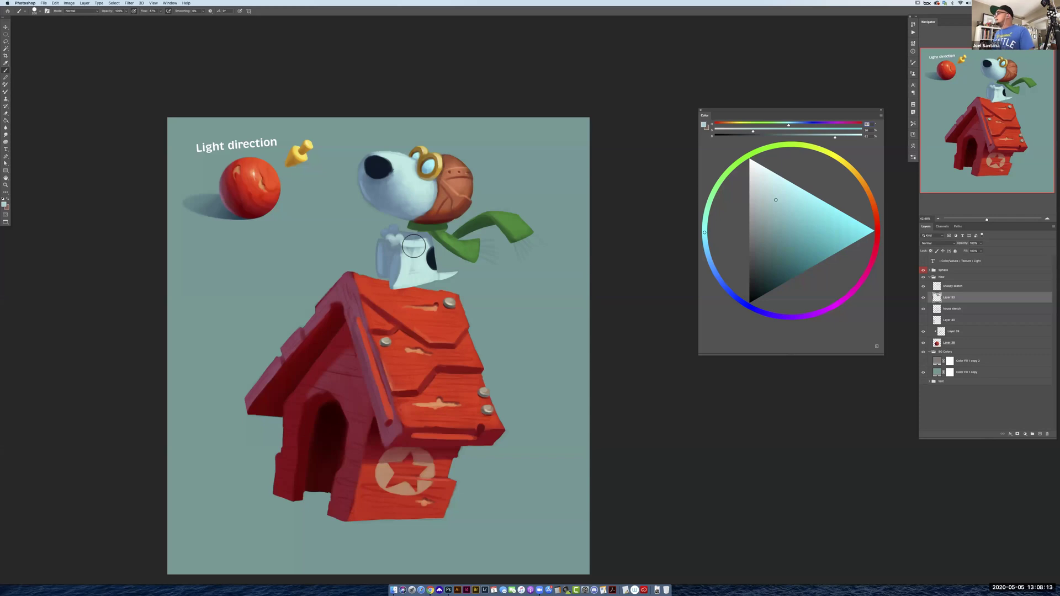
# Refine the fur around the nose's lower edge with sampled pale cyan, blue shadow and dark navy tones
pyautogui.keyDown('alt'); pyautogui.click(399, 169); pyautogui.keyUp('alt')
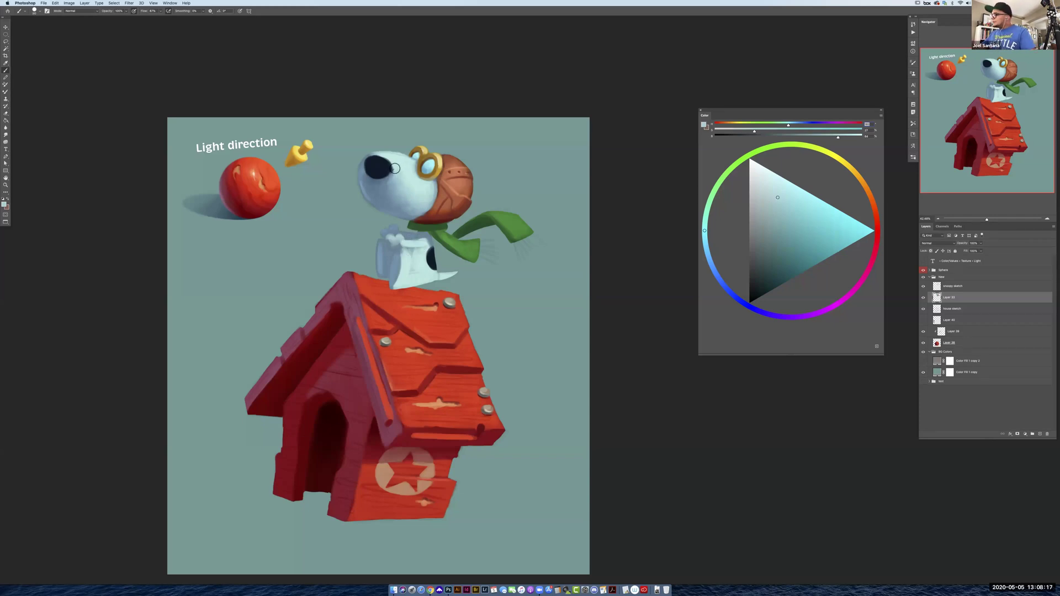
pyautogui.keyDown('alt'); pyautogui.click(389, 177); pyautogui.keyUp('alt')
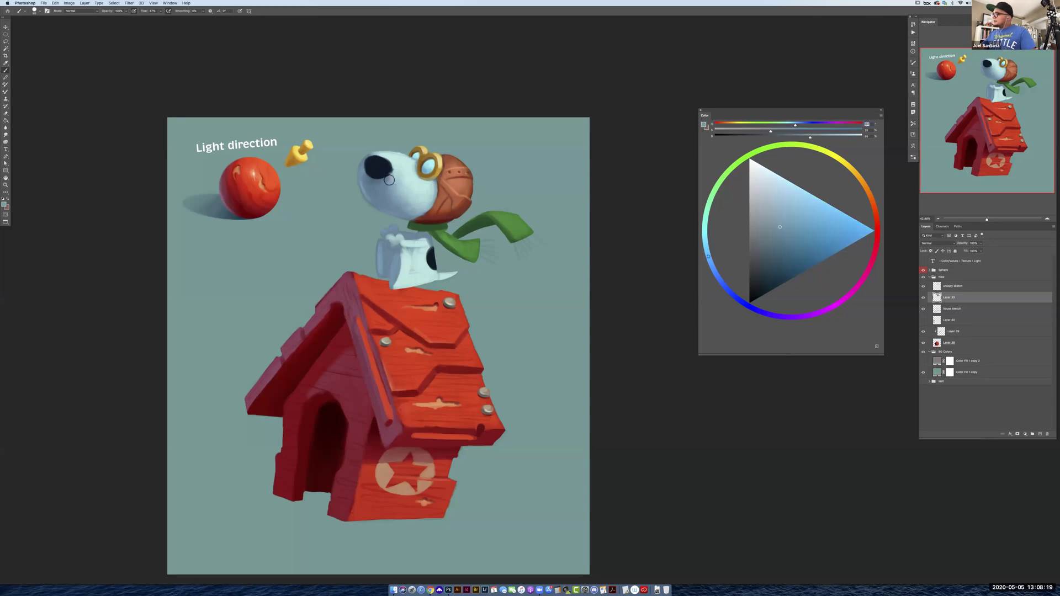
pyautogui.keyDown('alt'); pyautogui.click(393, 176); pyautogui.keyUp('alt')
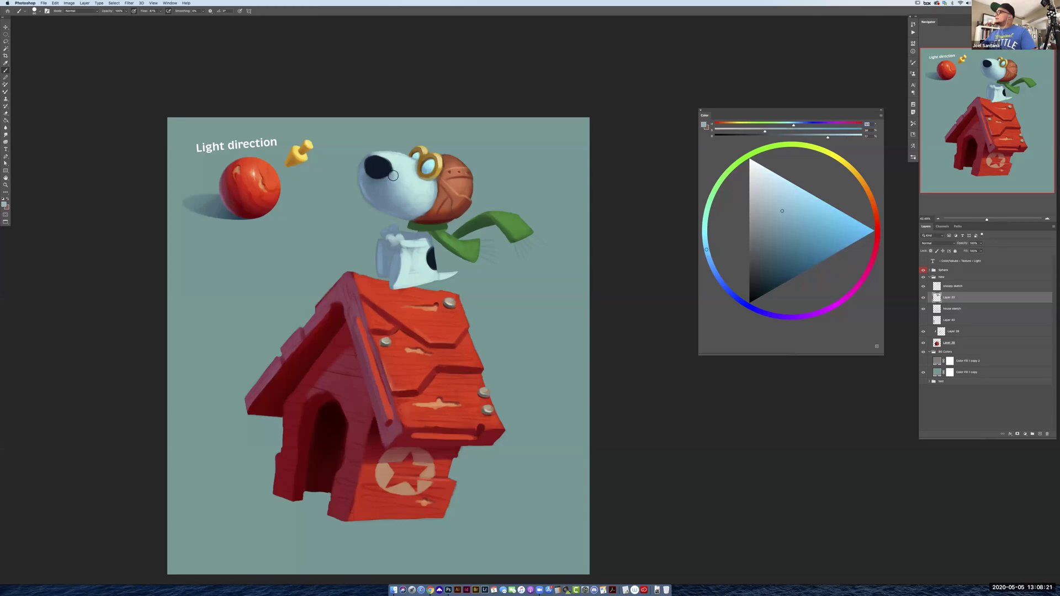
pyautogui.keyDown('alt'); pyautogui.click(390, 169); pyautogui.keyUp('alt')
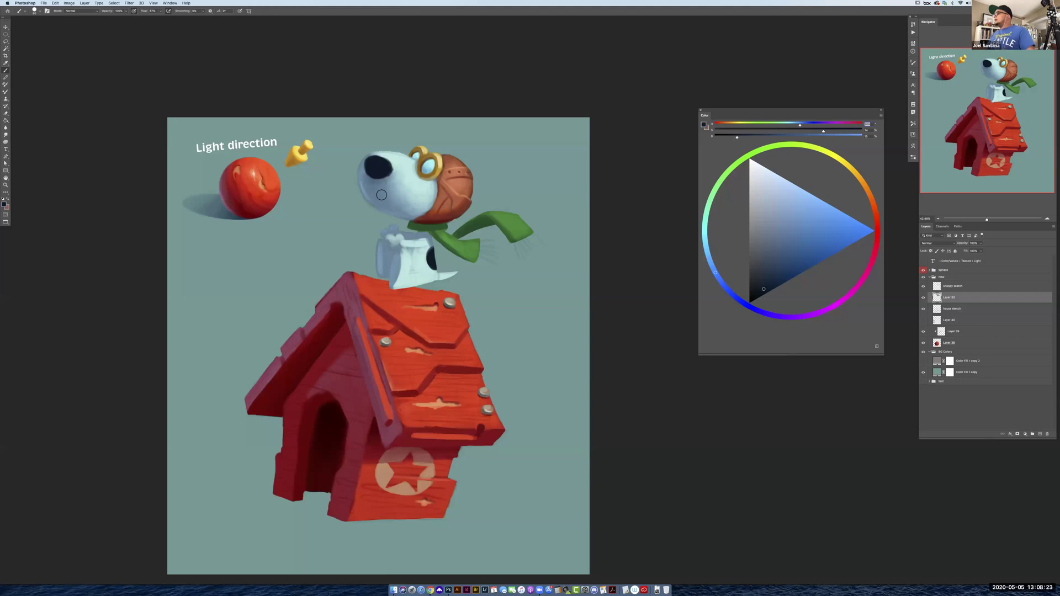
# Paint a muted blue sheen on the dark nose, using mid to dark blues picked in the same hue
pyautogui.keyDown('alt'); pyautogui.click(378, 167); pyautogui.keyUp('alt')
pyautogui.moveTo(771, 263); pyautogui.dragTo(773, 256)
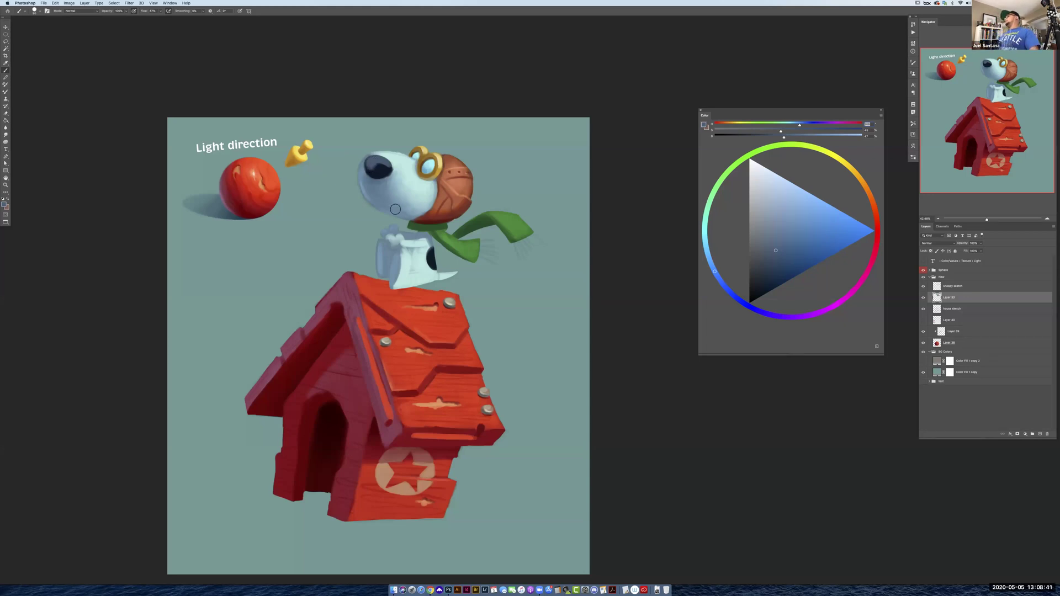
pyautogui.click(778, 260)
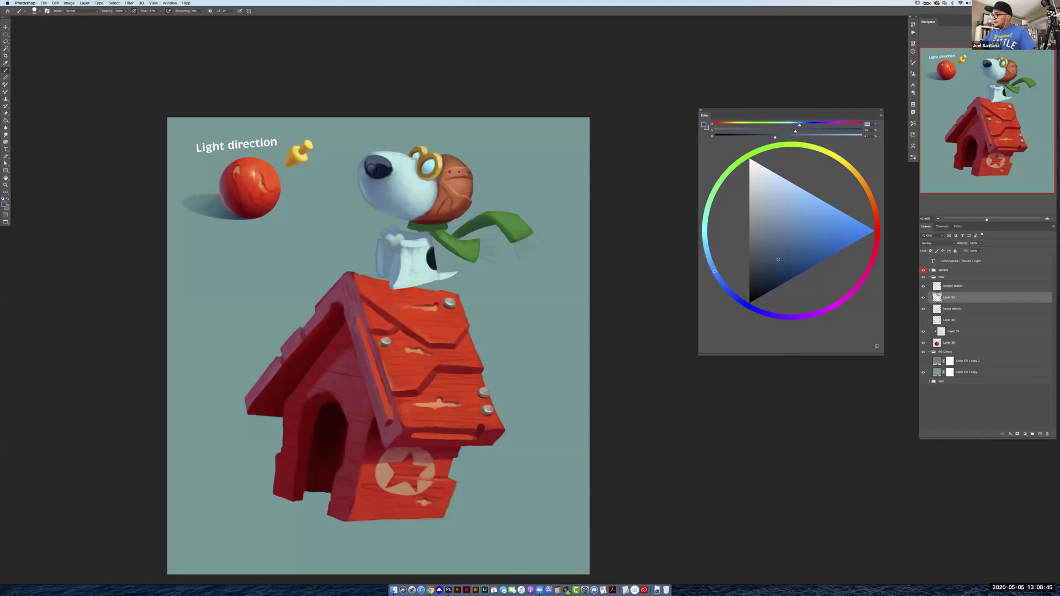
pyautogui.click(774, 266)
pyautogui.click(766, 284)
pyautogui.keyDown('alt'); pyautogui.click(368, 168); pyautogui.keyUp('alt')
pyautogui.keyDown('alt'); pyautogui.click(369, 168); pyautogui.keyUp('alt')
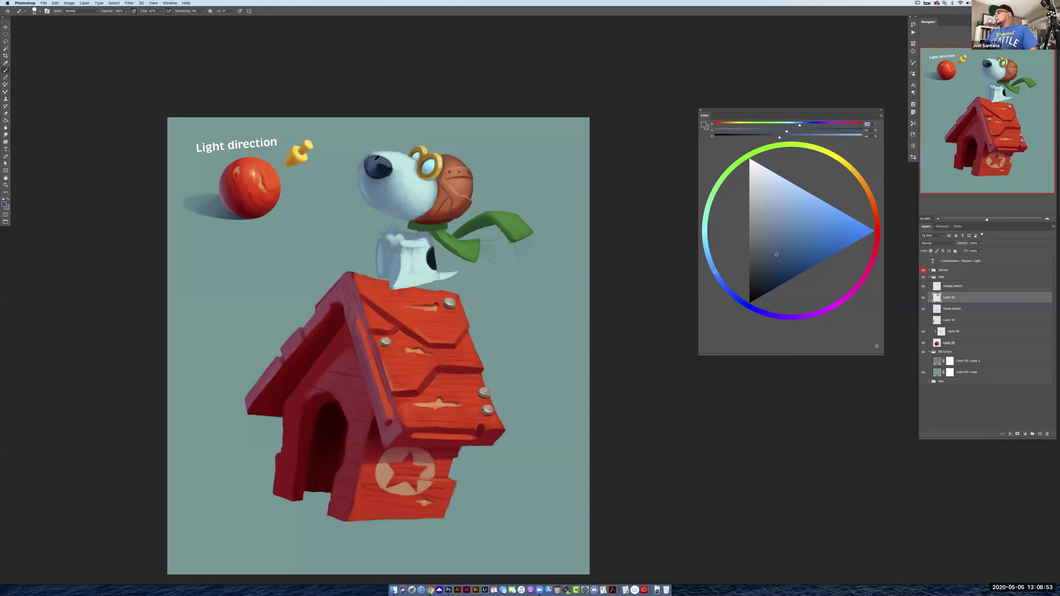
# Blend the sheen into the nose's dark centre with sampled navy and muted blue tones
pyautogui.keyDown('alt'); pyautogui.click(381, 169); pyautogui.keyUp('alt')
pyautogui.keyDown('alt'); pyautogui.click(380, 169); pyautogui.keyUp('alt')
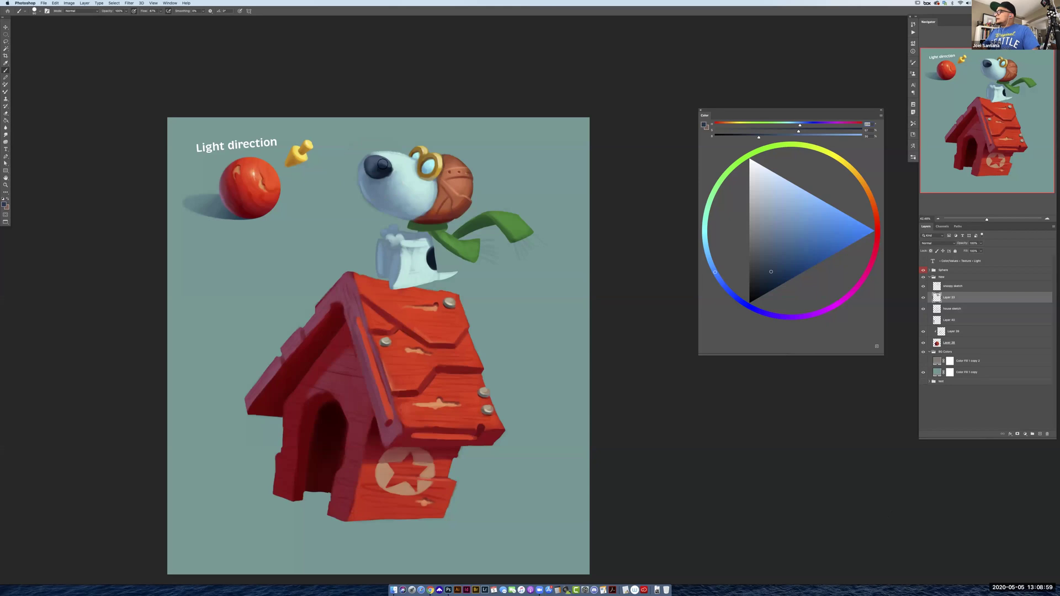
pyautogui.keyDown('alt'); pyautogui.click(373, 166); pyautogui.keyUp('alt')
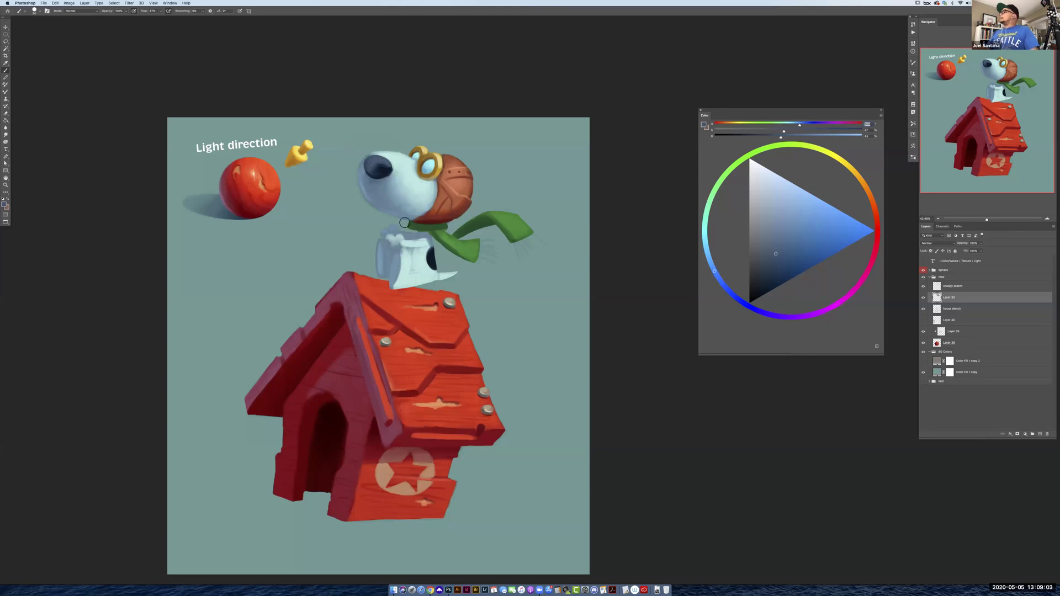
pyautogui.keyDown('alt'); pyautogui.click(367, 161); pyautogui.keyUp('alt')
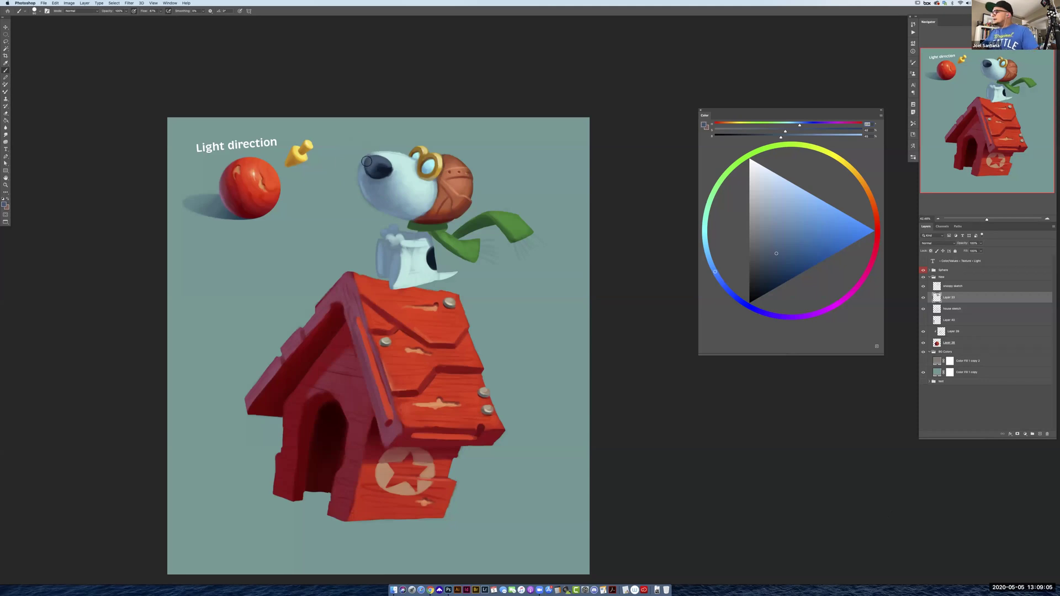
pyautogui.keyDown('alt'); pyautogui.click(369, 166); pyautogui.keyUp('alt')
pyautogui.keyDown('alt'); pyautogui.click(380, 164); pyautogui.keyUp('alt')
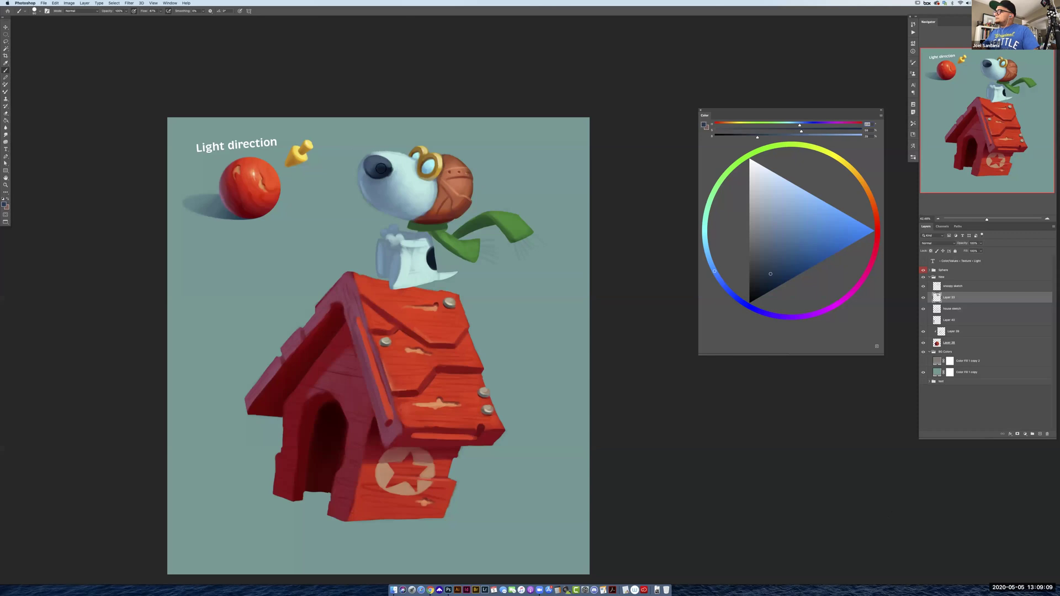
# Even out the nose's upper shading by alternating blues sampled from the sheen and the dark centre
pyautogui.keyDown('alt'); pyautogui.click(372, 163); pyautogui.keyUp('alt')
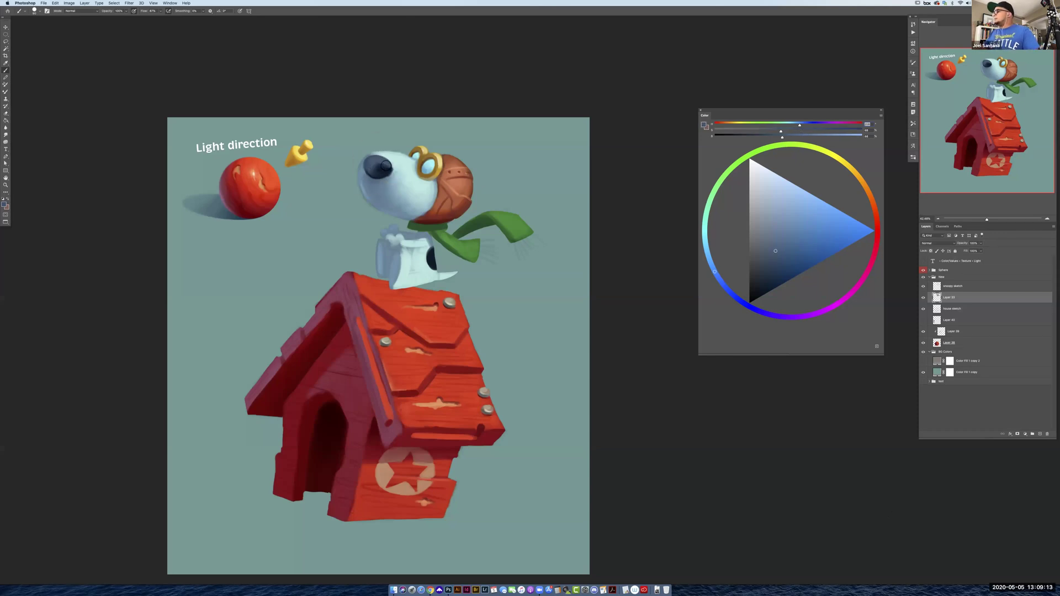
pyautogui.keyDown('alt'); pyautogui.click(381, 169); pyautogui.keyUp('alt')
pyautogui.keyDown('alt'); pyautogui.click(380, 168); pyautogui.keyUp('alt')
pyautogui.keyDown('alt'); pyautogui.click(371, 166); pyautogui.keyUp('alt')
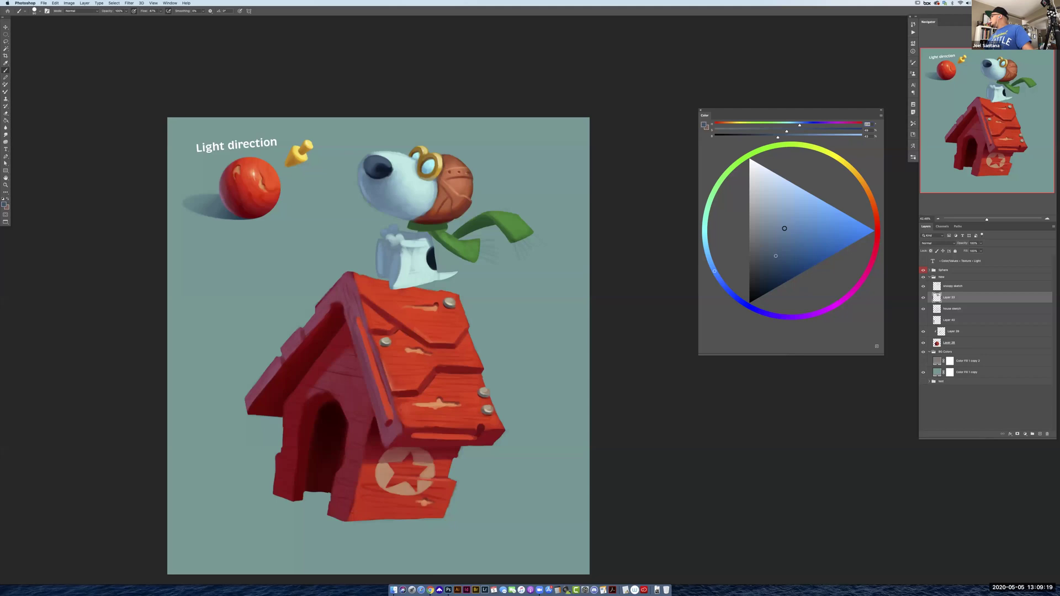
# Paint a lighter blue highlight along the nose's top edge, shifting the hue slightly toward cyan
pyautogui.click(790, 218)
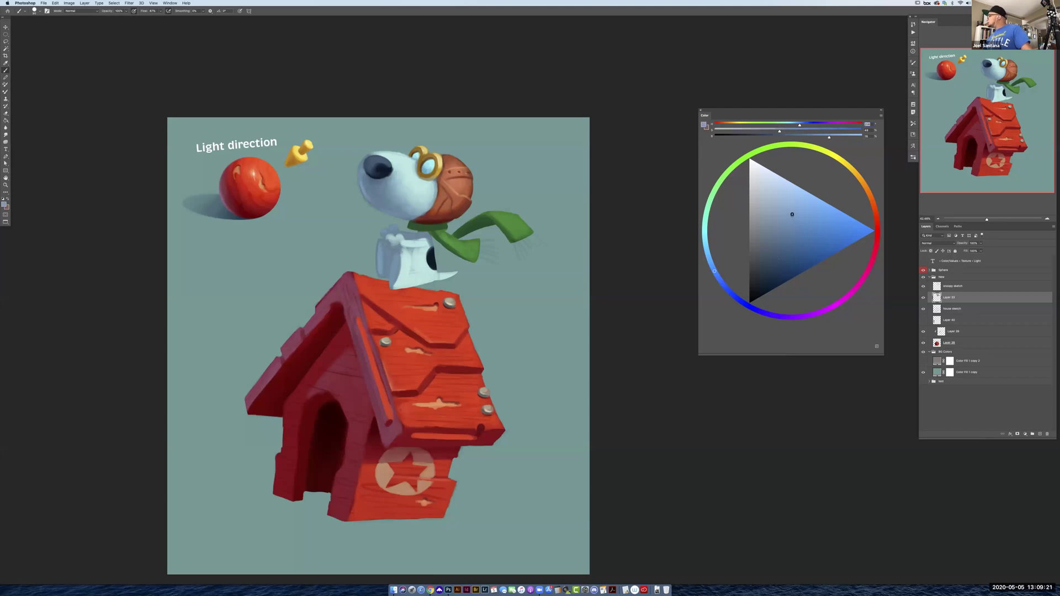
pyautogui.moveTo(714, 270); pyautogui.dragTo(712, 263)
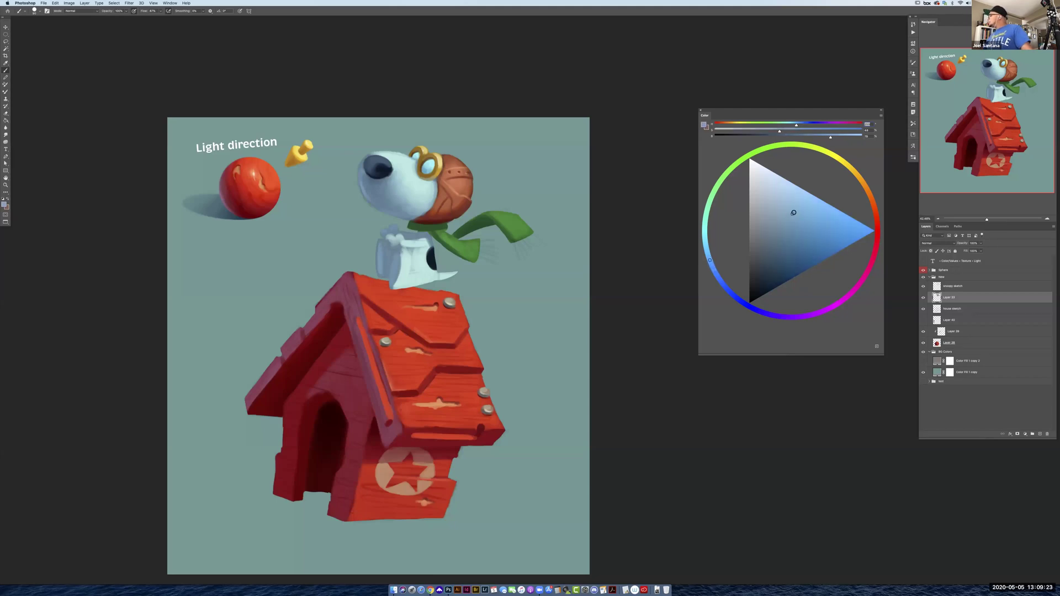
pyautogui.click(798, 214)
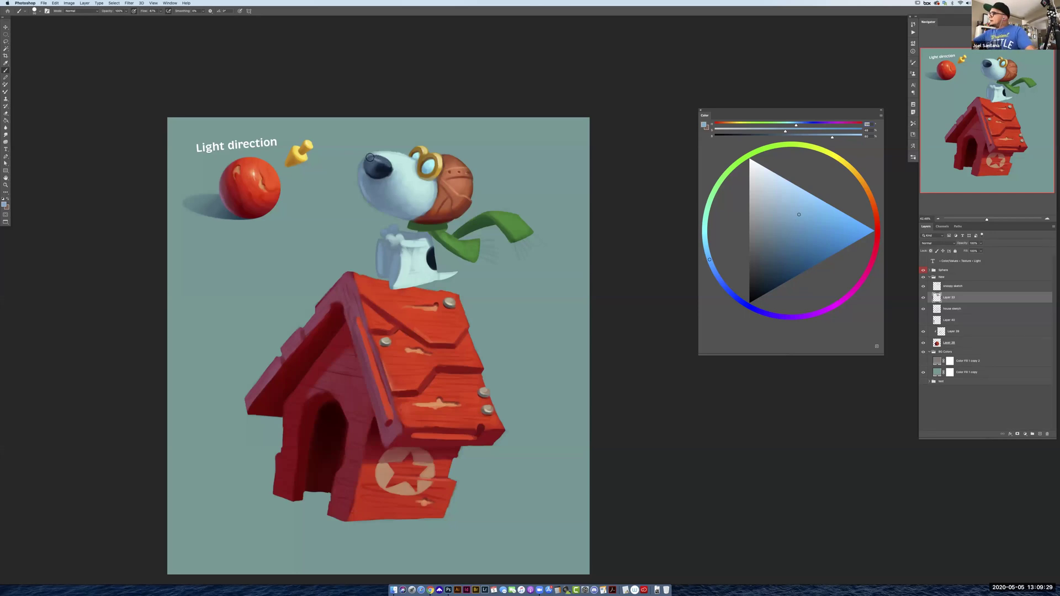
pyautogui.keyDown('alt'); pyautogui.click(377, 158); pyautogui.keyUp('alt')
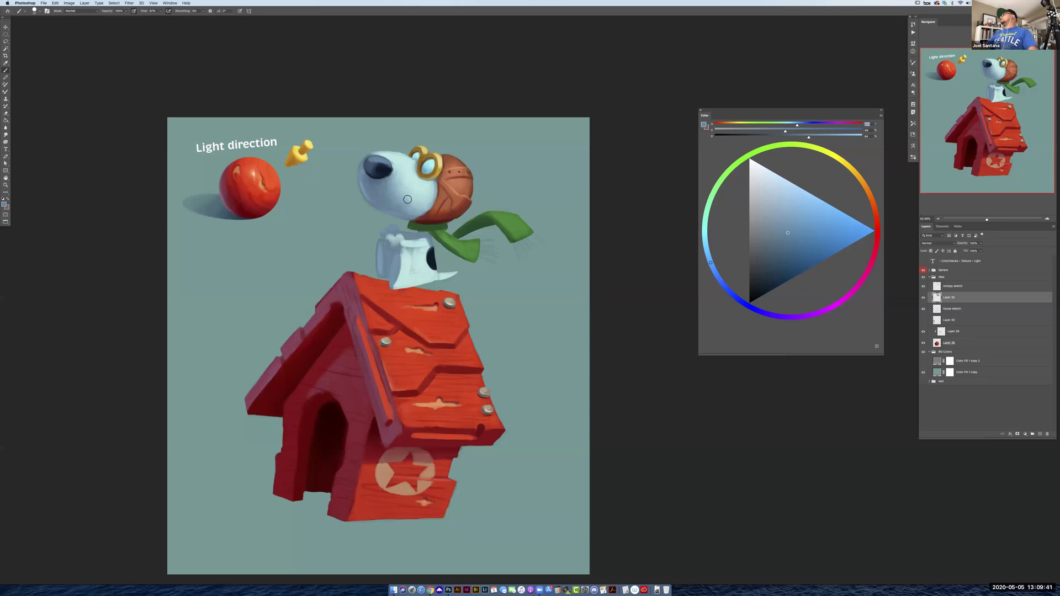
# Soften the nose highlight's edges into the darker blue with mid blues sampled across the nose
pyautogui.keyDown('alt'); pyautogui.click(372, 162); pyautogui.keyUp('alt')
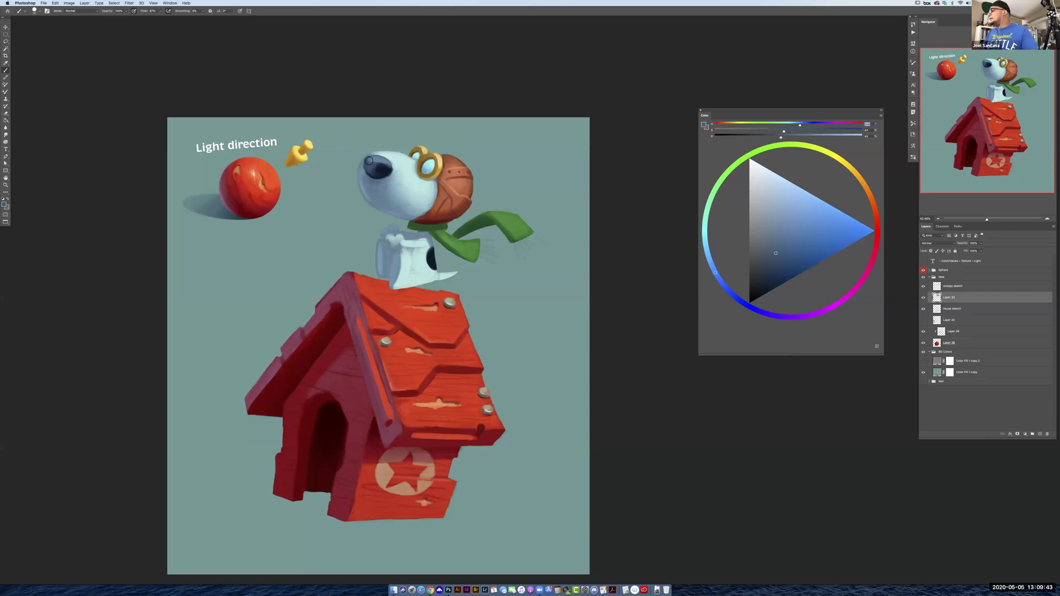
pyautogui.keyDown('alt'); pyautogui.click(372, 162); pyautogui.keyUp('alt')
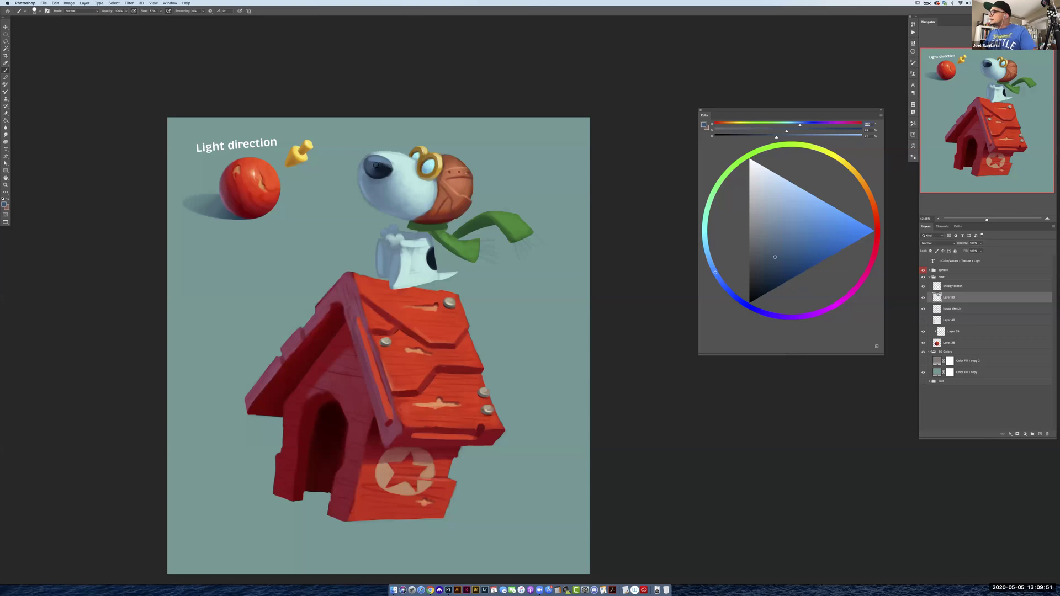
pyautogui.keyDown('alt'); pyautogui.click(380, 165); pyautogui.keyUp('alt')
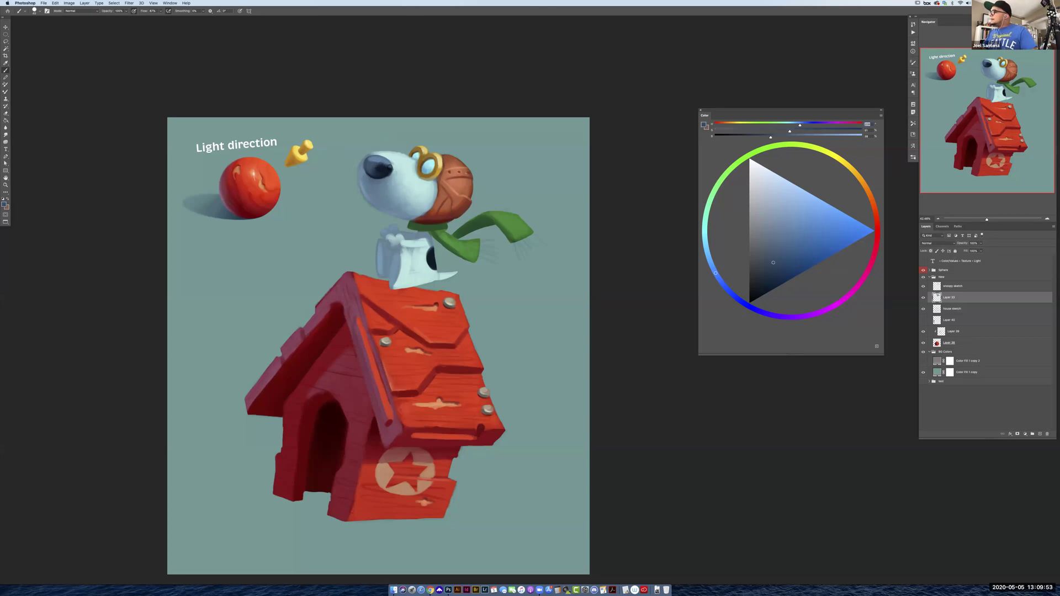
pyautogui.keyDown('alt'); pyautogui.click(386, 163); pyautogui.keyUp('alt')
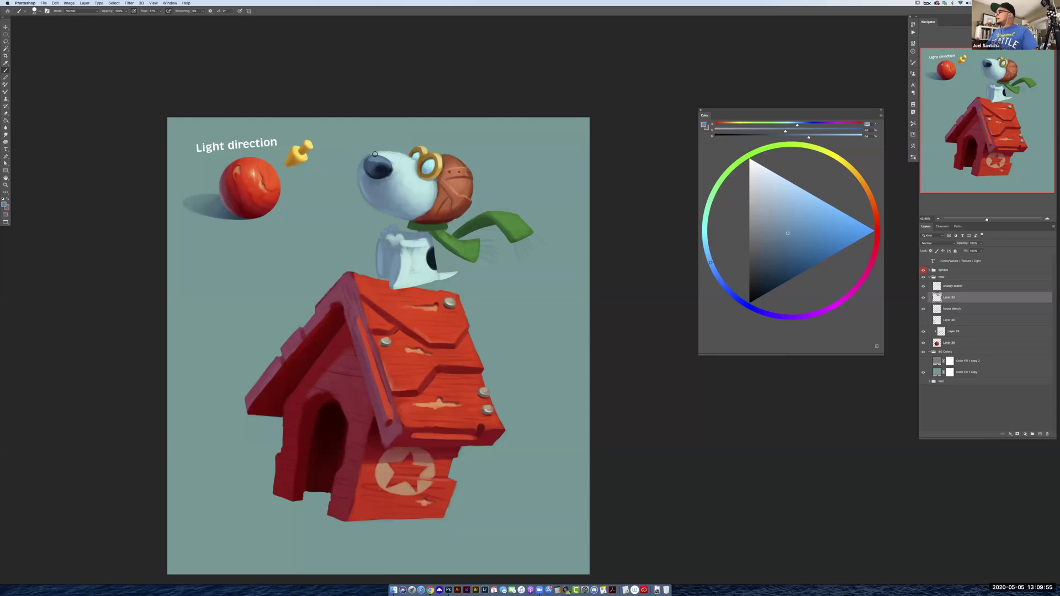
# Blend the upper edge of the dog's nose into the muzzle using sampled blue-gray and pale aqua tones
pyautogui.keyDown('alt'); pyautogui.click(387, 156); pyautogui.keyUp('alt')
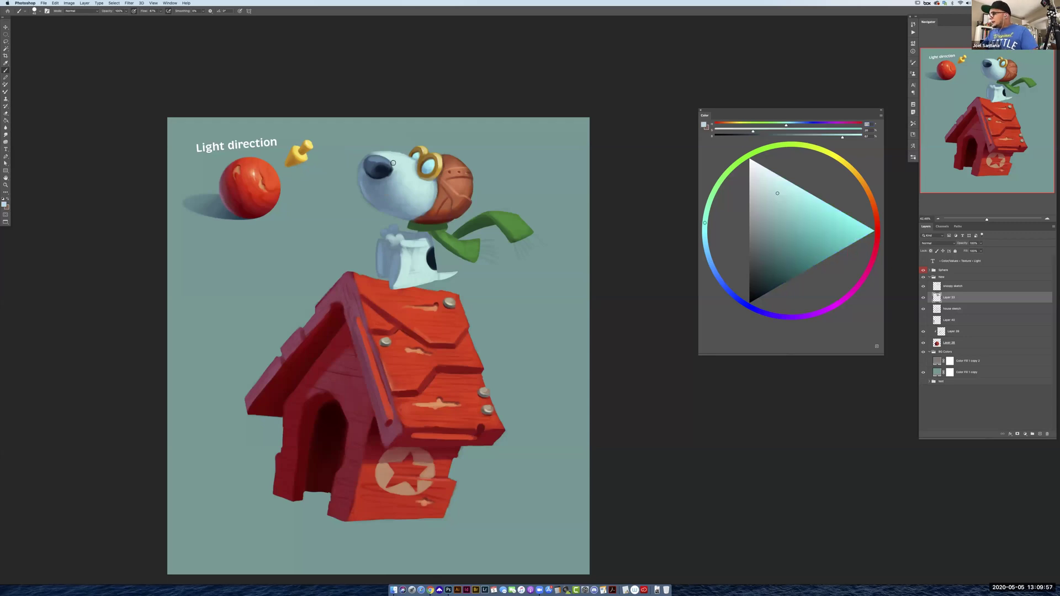
pyautogui.keyDown('alt'); pyautogui.click(387, 159); pyautogui.keyUp('alt')
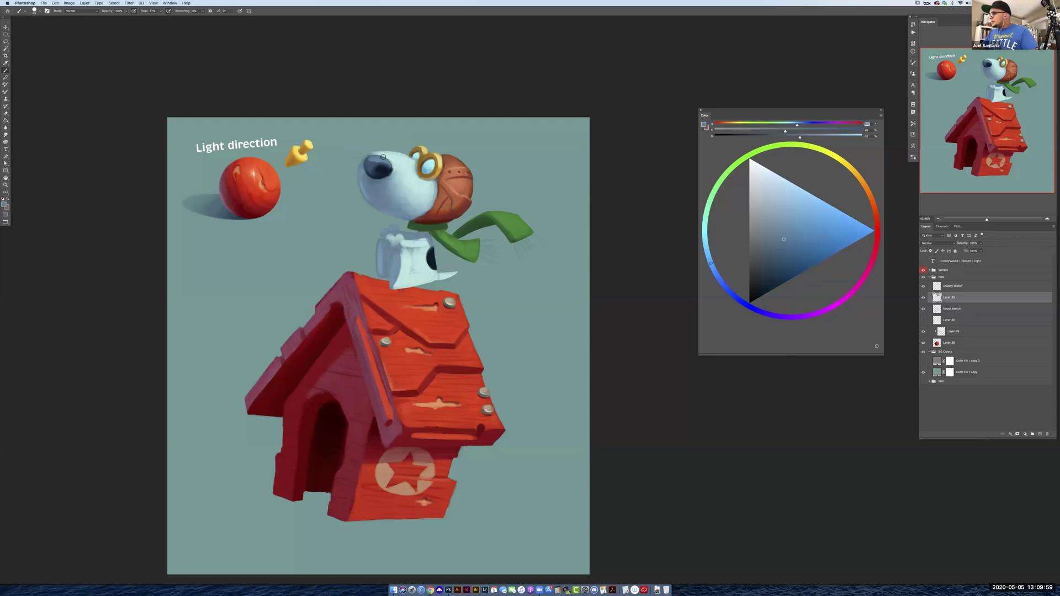
pyautogui.keyDown('alt'); pyautogui.click(380, 158); pyautogui.keyUp('alt')
# Hide the snoopy sketch layer and make the painted dog layer directly below it active
pyautogui.click(953, 287)
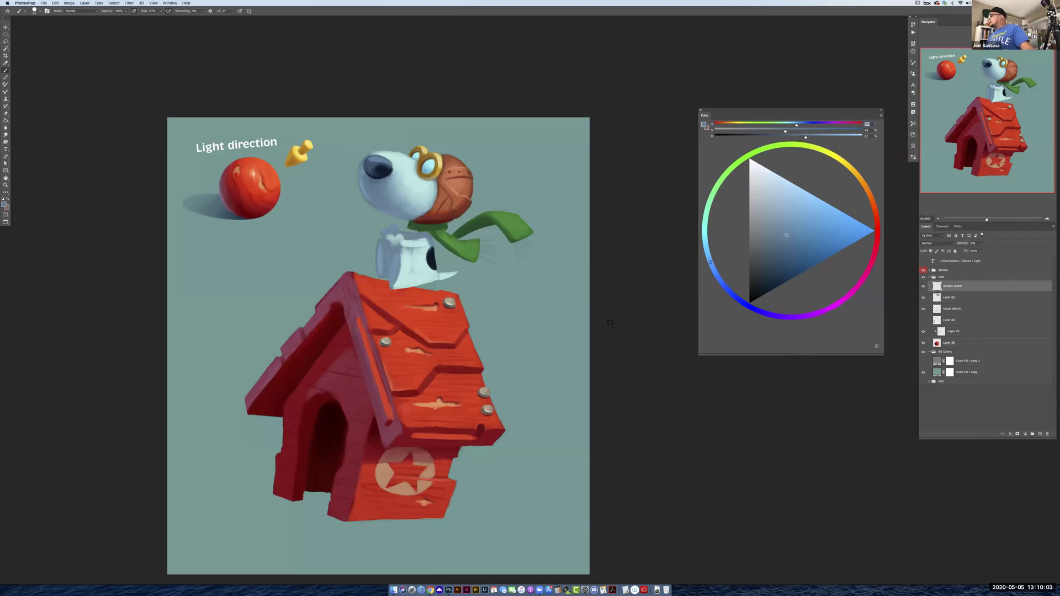
pyautogui.click(923, 287)
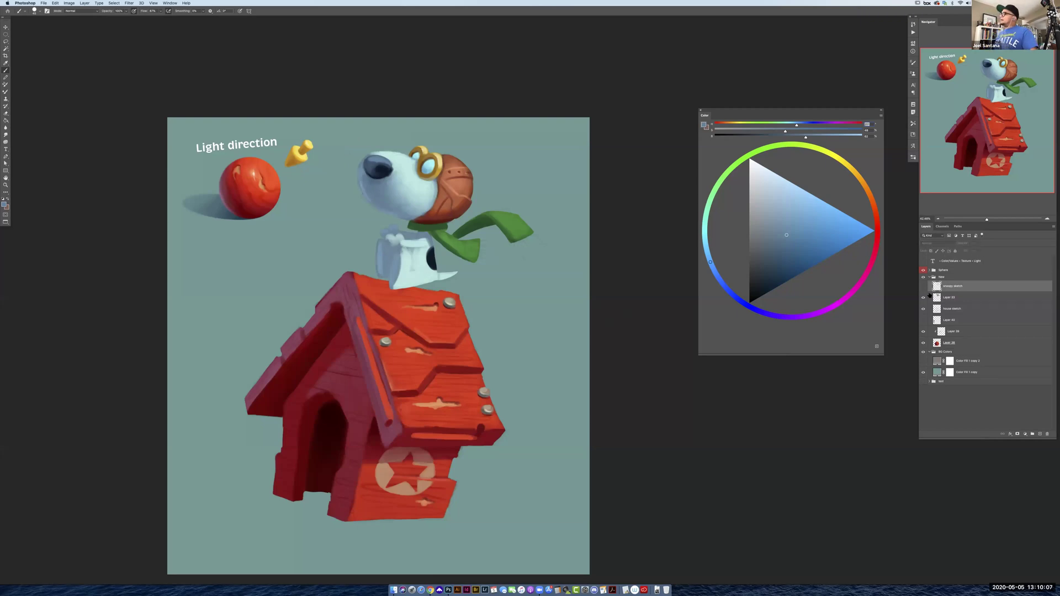
pyautogui.click(937, 297)
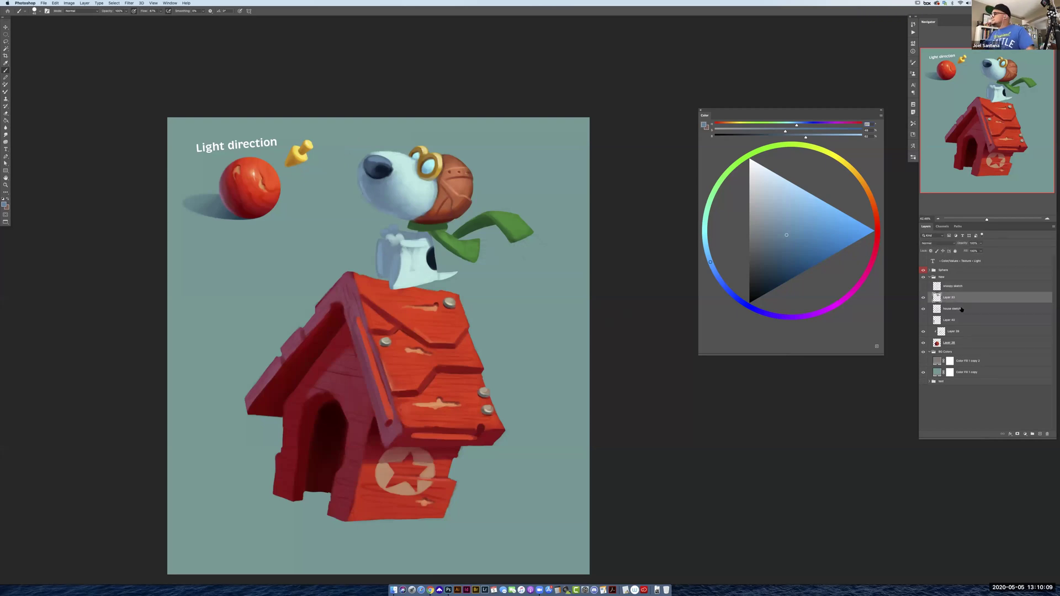
# Refine the nose's highlight and dark form with sampled dark blues and a lighter blue, softening the transitions
pyautogui.keyDown('alt'); pyautogui.click(370, 157); pyautogui.keyUp('alt')
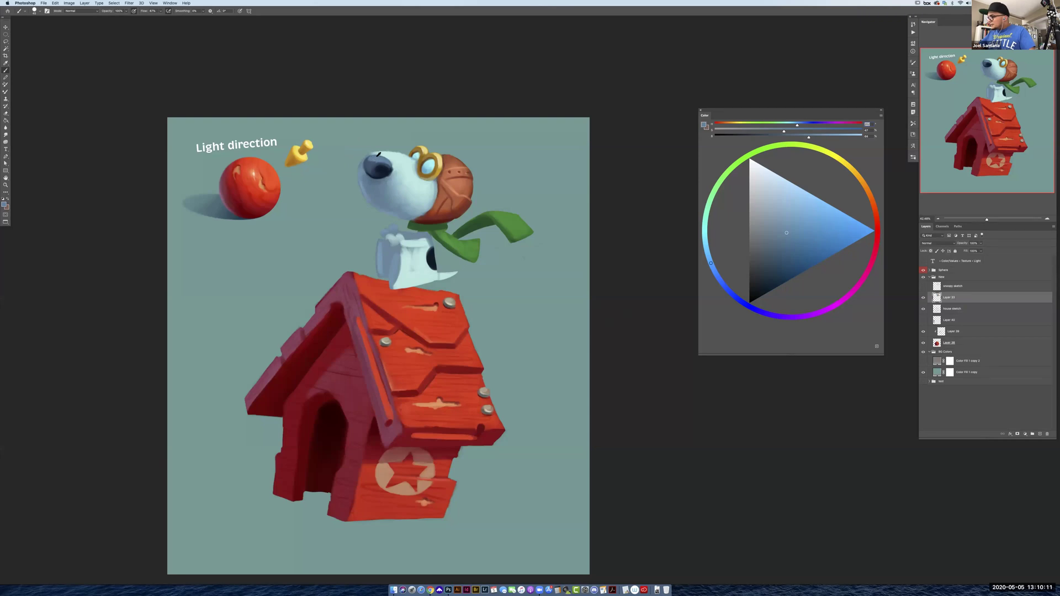
pyautogui.keyDown('alt'); pyautogui.click(368, 162); pyautogui.keyUp('alt')
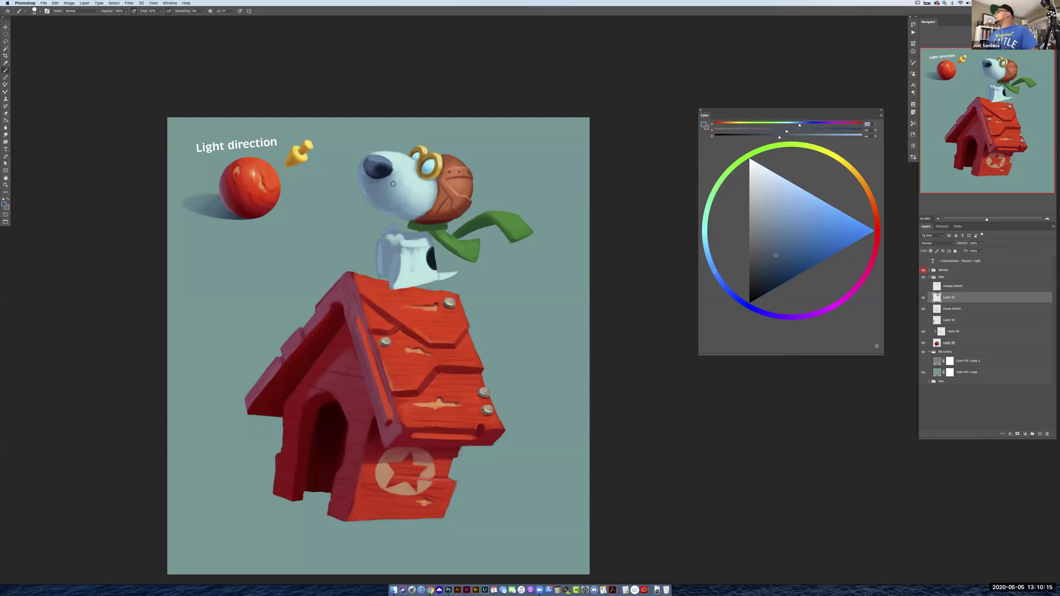
pyautogui.moveTo(788, 215); pyautogui.dragTo(792, 207)
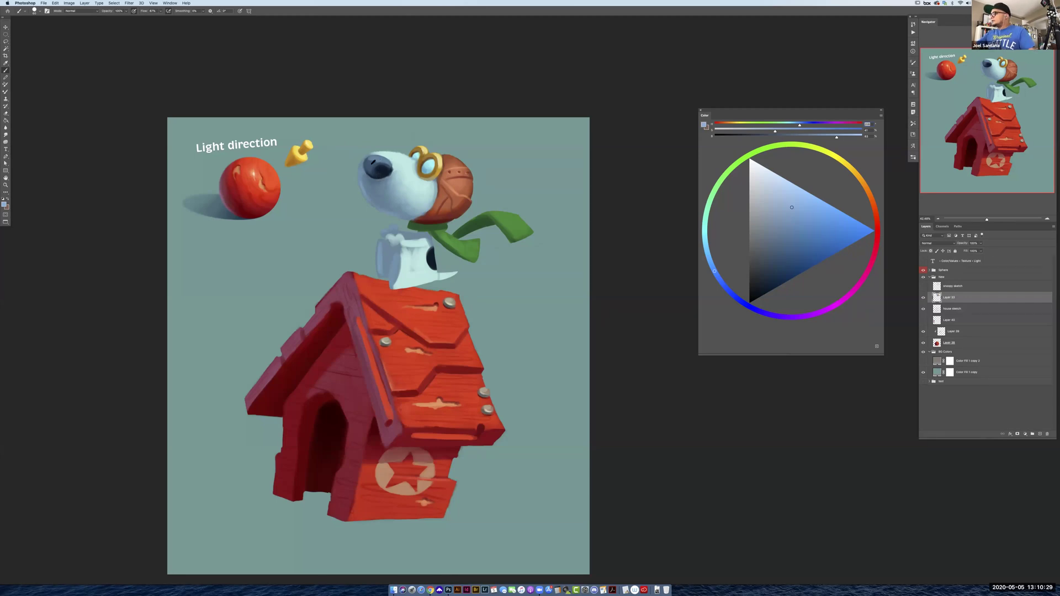
pyautogui.keyDown('alt'); pyautogui.click(371, 163); pyautogui.keyUp('alt')
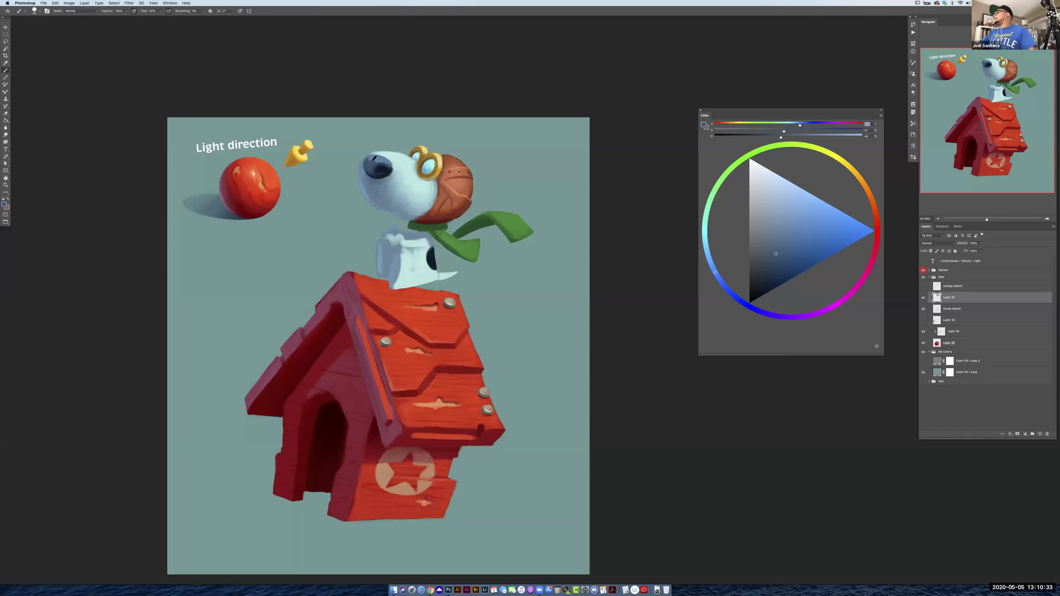
pyautogui.keyDown('alt'); pyautogui.click(373, 159); pyautogui.keyUp('alt')
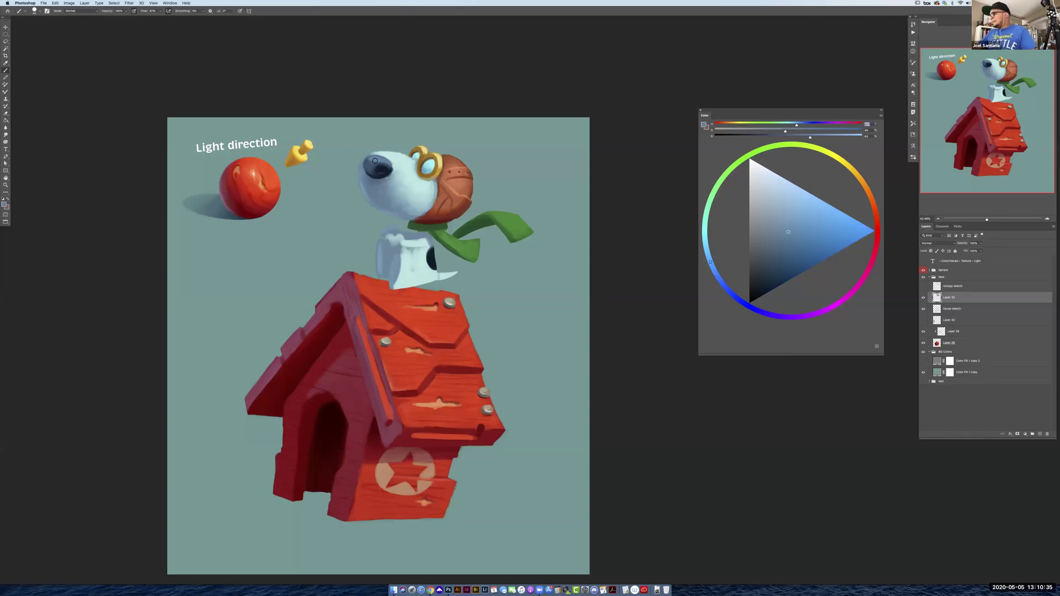
pyautogui.keyDown('alt'); pyautogui.click(412, 188); pyautogui.keyUp('alt')
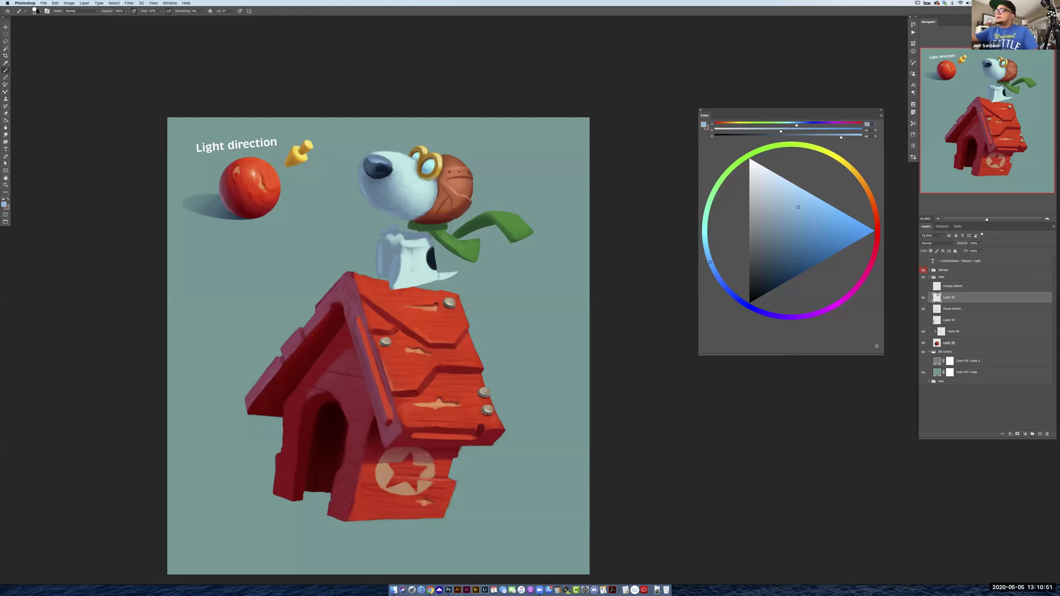
# Switch to a different brush and touch up the dog's fur with white and blue-gray tones sampled from the body
pyautogui.rightClick(74, 160)
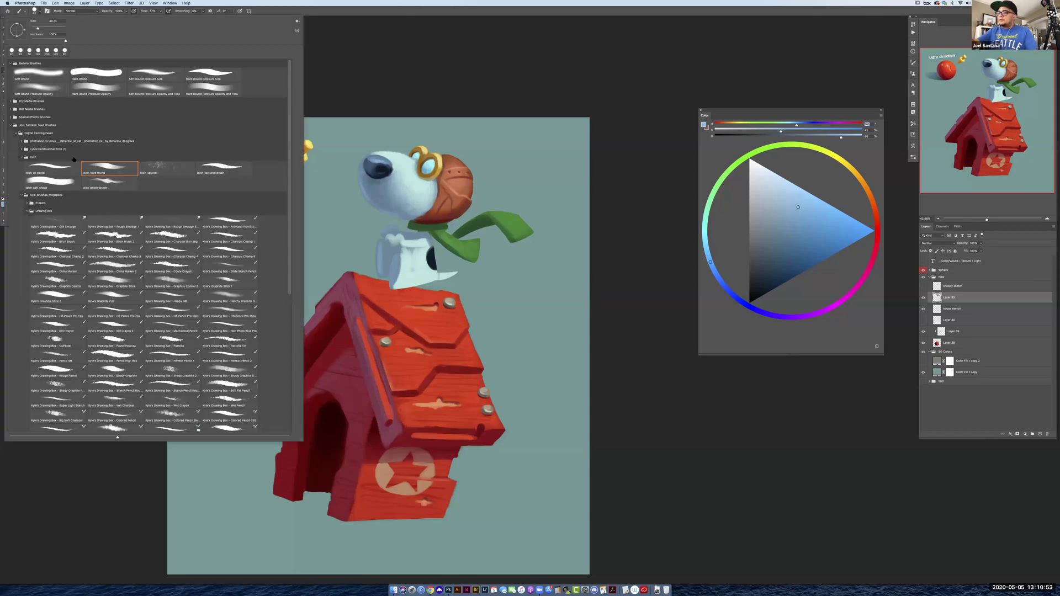
pyautogui.click(754, 159)
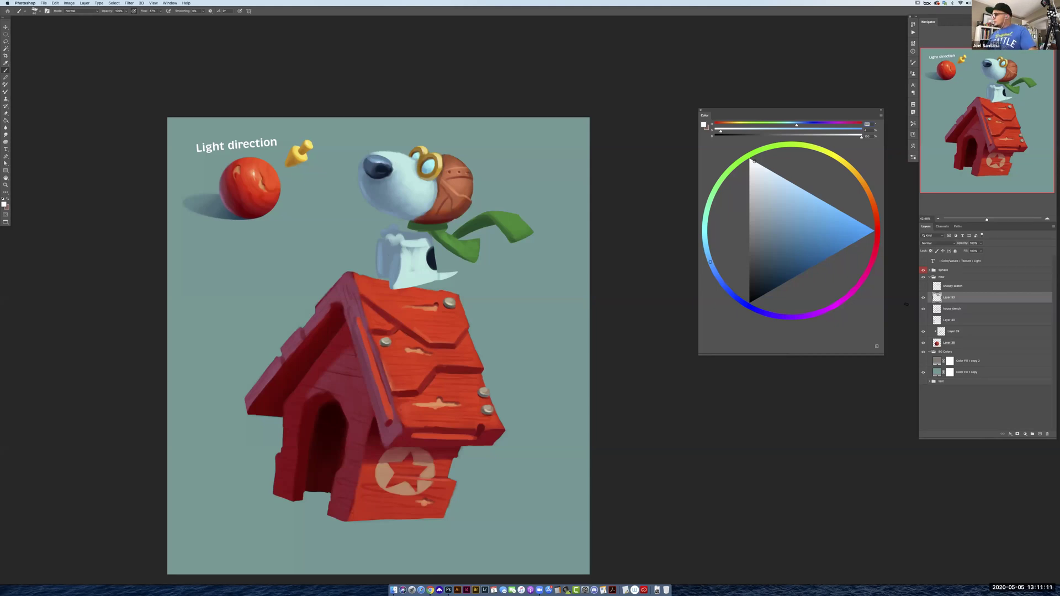
pyautogui.keyDown('alt'); pyautogui.click(393, 285); pyautogui.keyUp('alt')
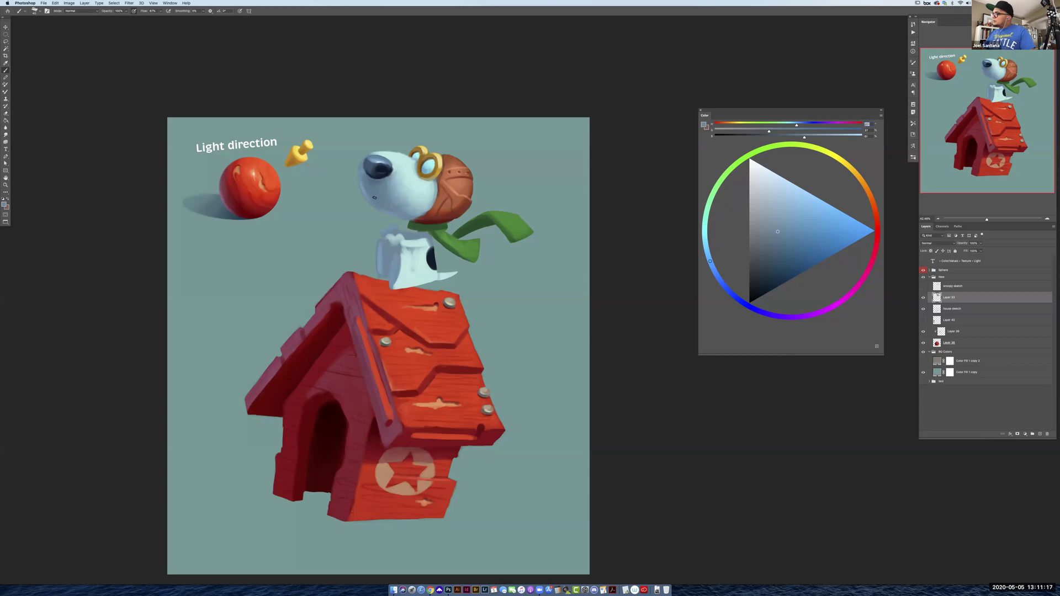
pyautogui.keyDown('alt'); pyautogui.click(386, 264); pyautogui.keyUp('alt')
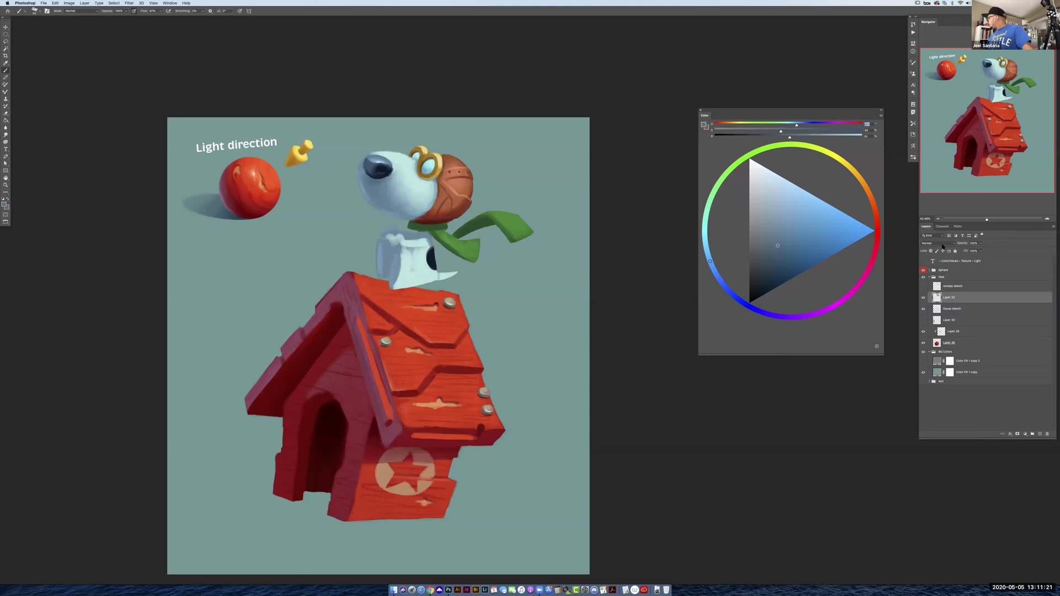
# Add a new layer clipped to the painted dog layer and shade the dog's arm with sampled blue-gray tones
pyautogui.click(1041, 434)
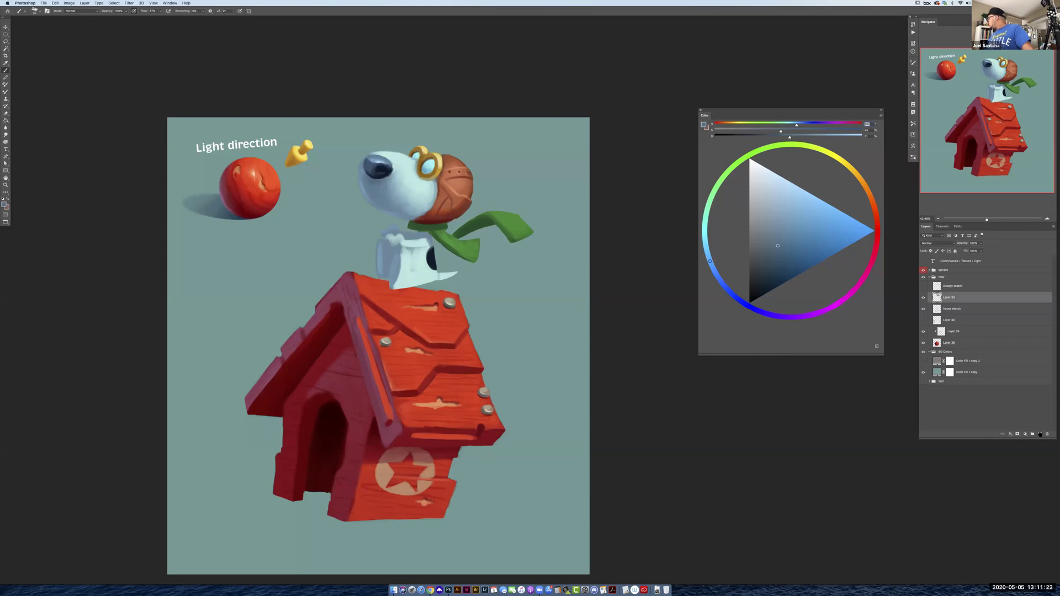
pyautogui.keyDown('alt'); pyautogui.click(957, 302); pyautogui.keyUp('alt')
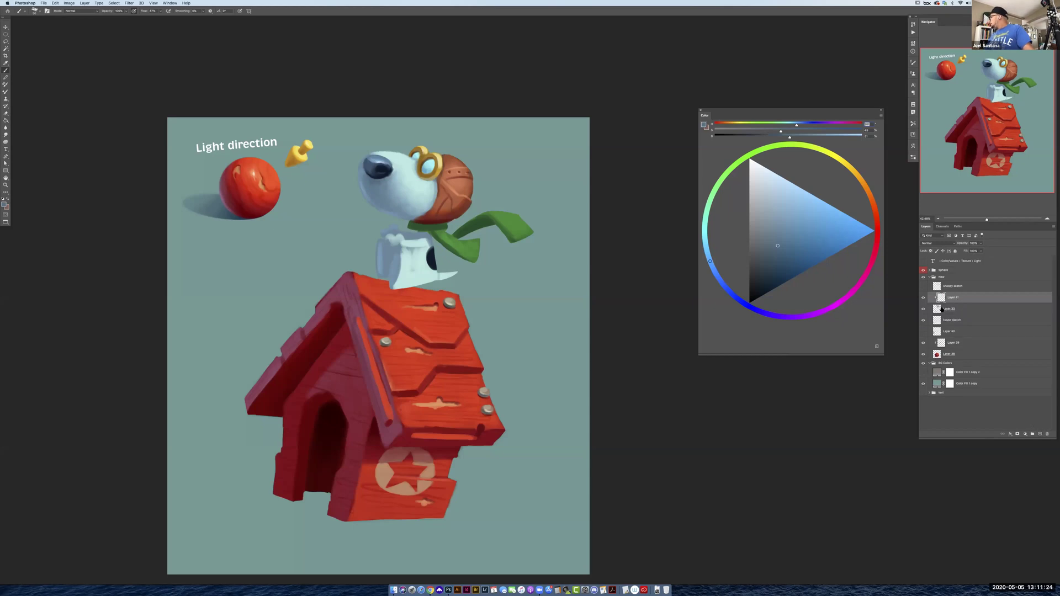
pyautogui.keyDown('alt'); pyautogui.click(377, 245); pyautogui.keyUp('alt')
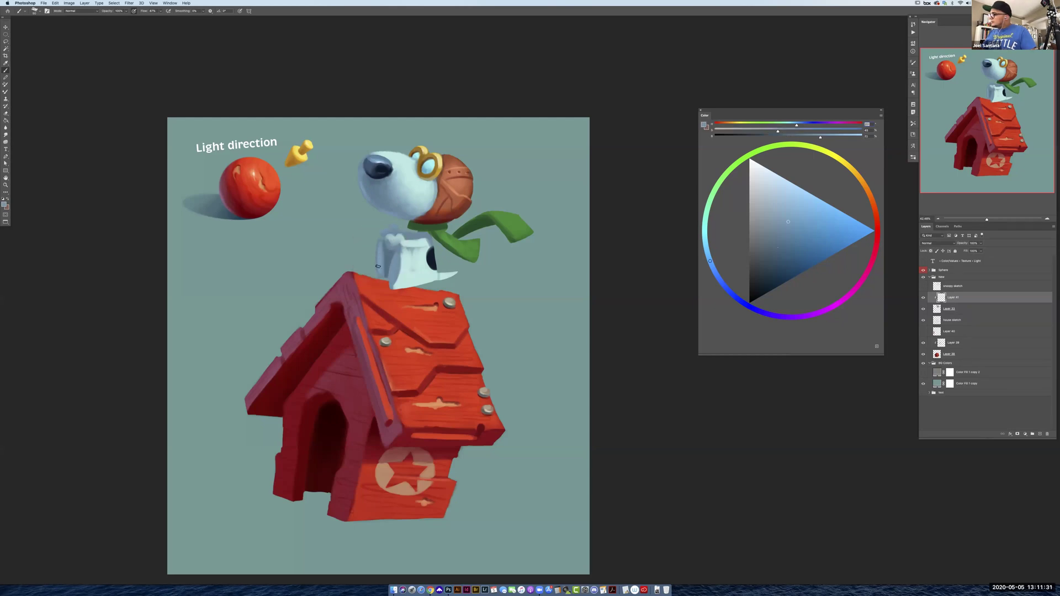
pyautogui.keyDown('alt'); pyautogui.click(385, 268); pyautogui.keyUp('alt')
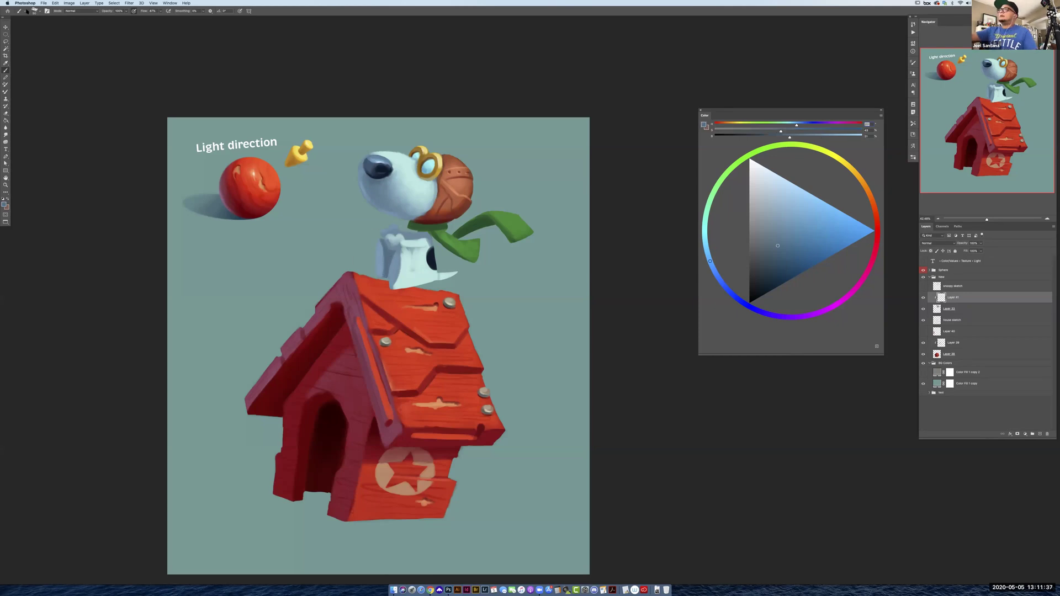
# Return to the previous brush preset and blend sampled blue-gray shadows over the dog's arm and the shaded side of its torso
pyautogui.rightClick(124, 158)
pyautogui.click(105, 167)
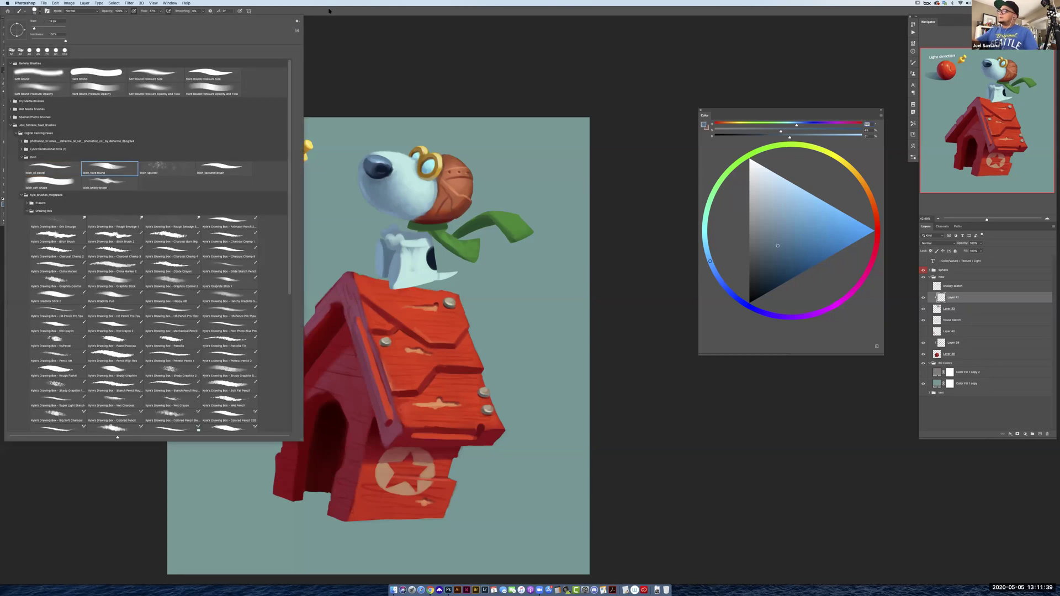
pyautogui.press('Return')
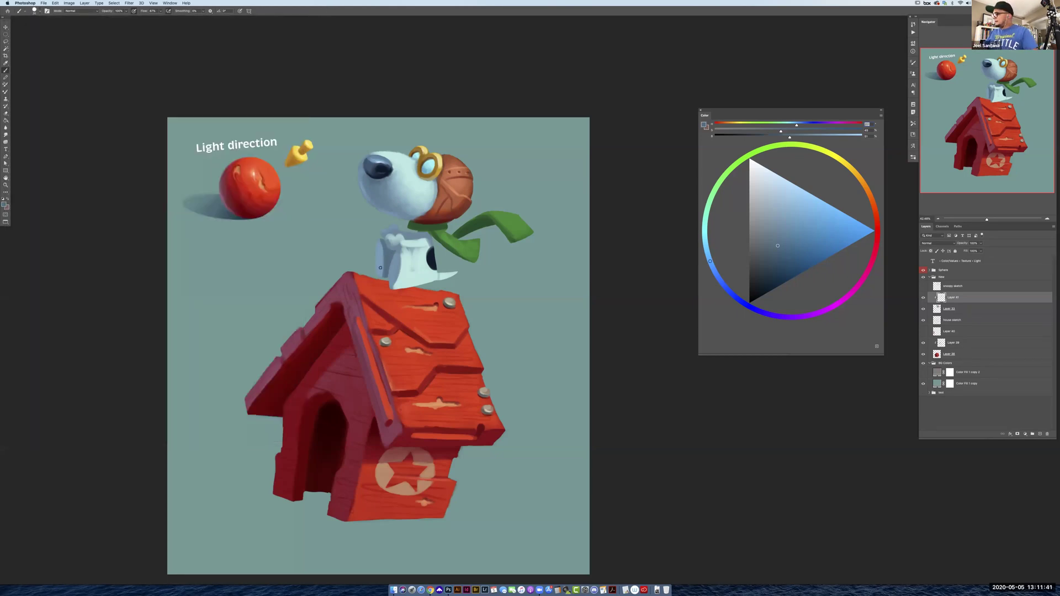
pyautogui.keyDown('alt'); pyautogui.click(383, 271); pyautogui.keyUp('alt')
pyautogui.keyDown('alt'); pyautogui.click(385, 263); pyautogui.keyUp('alt')
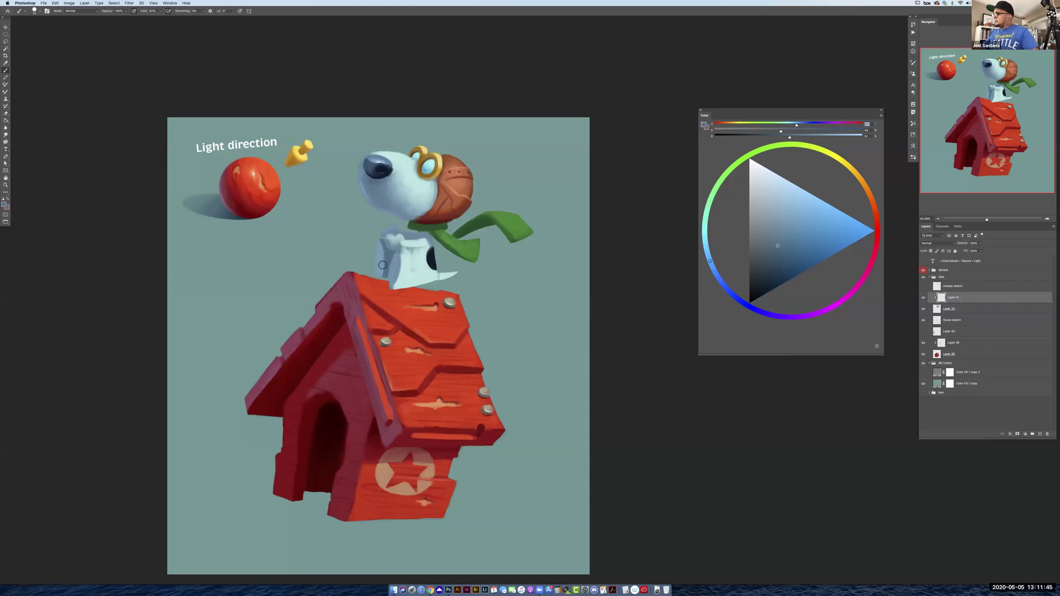
pyautogui.keyDown('alt'); pyautogui.click(382, 264); pyautogui.keyUp('alt')
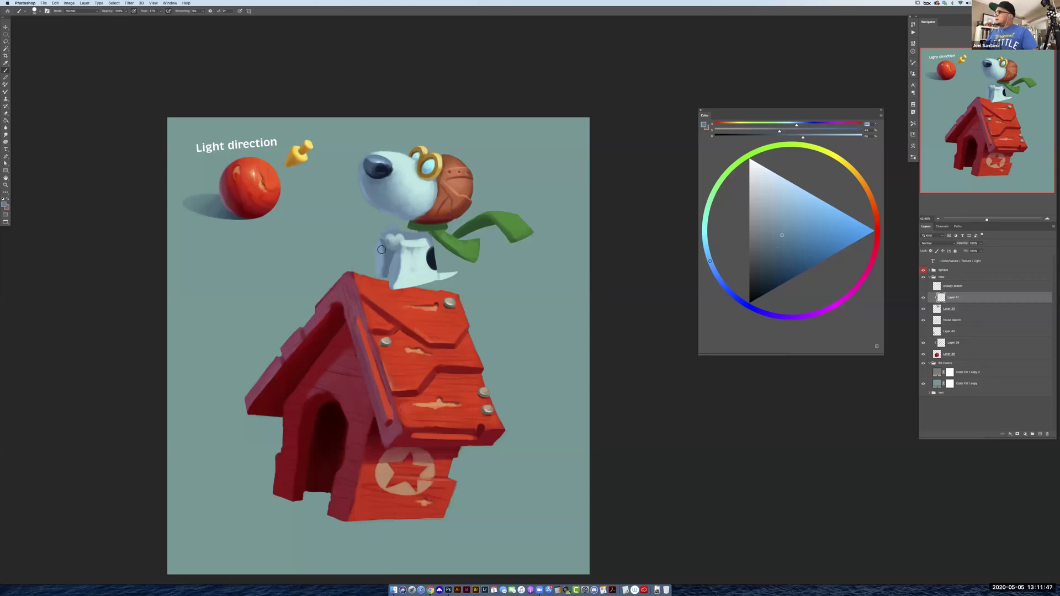
pyautogui.keyDown('alt'); pyautogui.click(381, 263); pyautogui.keyUp('alt')
pyautogui.keyDown('alt'); pyautogui.click(385, 259); pyautogui.keyUp('alt')
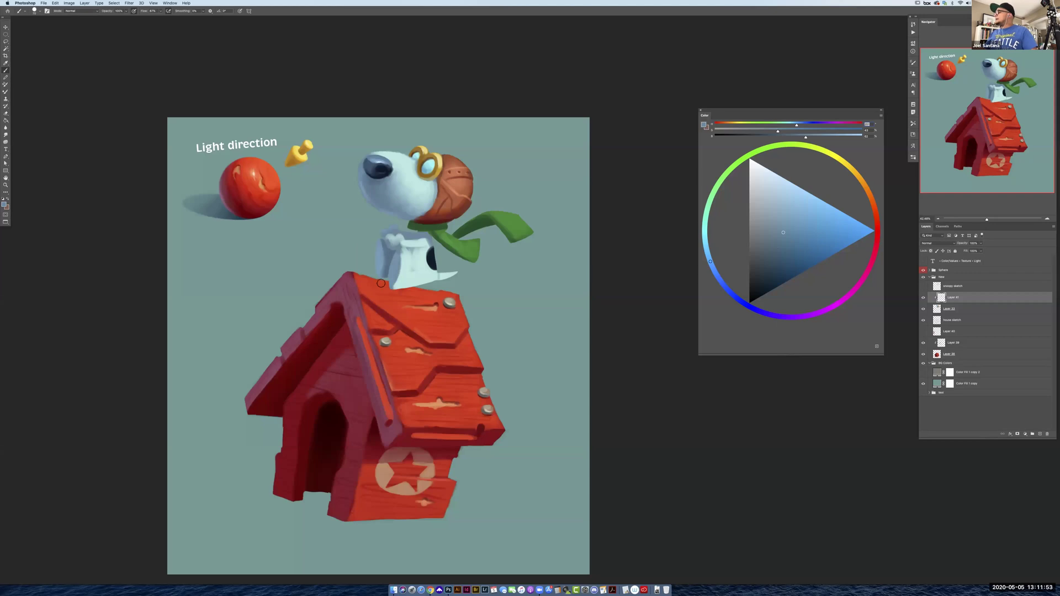
pyautogui.keyDown('alt'); pyautogui.click(380, 259); pyautogui.keyUp('alt')
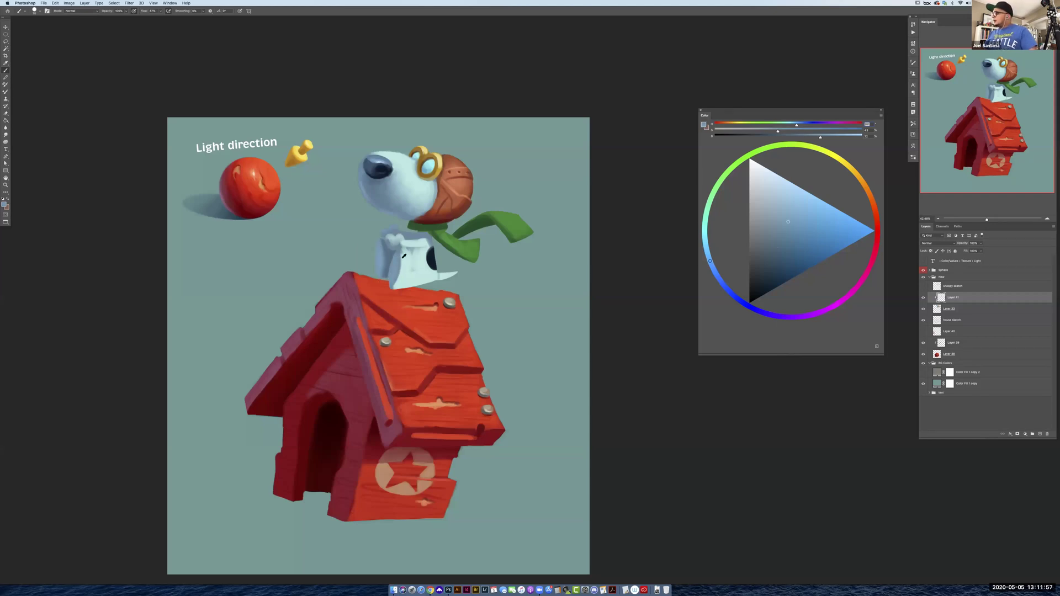
pyautogui.keyDown('alt'); pyautogui.click(389, 254); pyautogui.keyUp('alt')
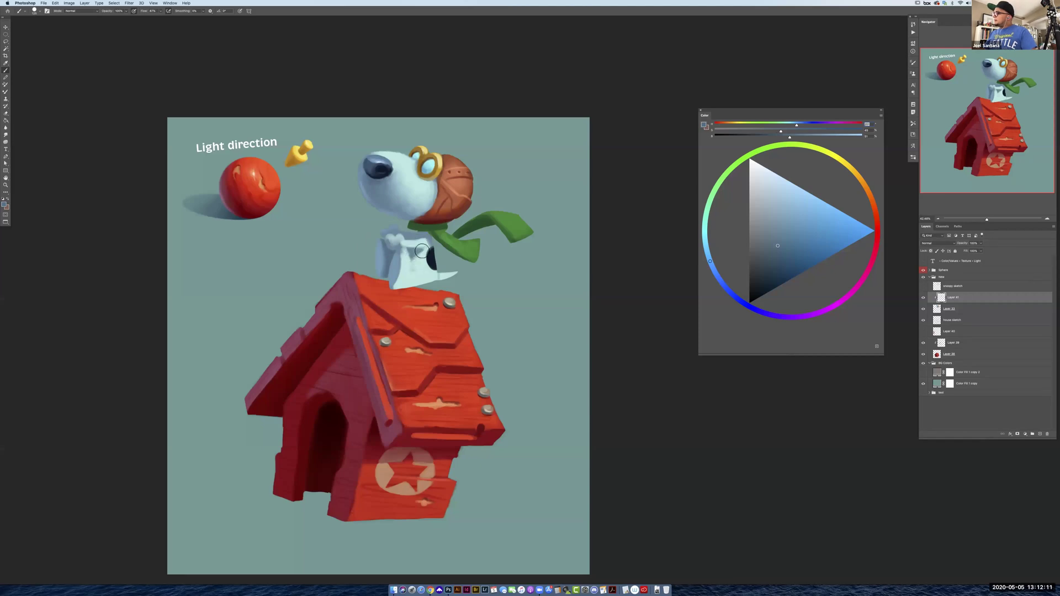
# Smooth the shading on the dog's torso beside the black spot with sampled pale aqua and gray-blue tones
pyautogui.keyDown('alt'); pyautogui.click(408, 255); pyautogui.keyUp('alt')
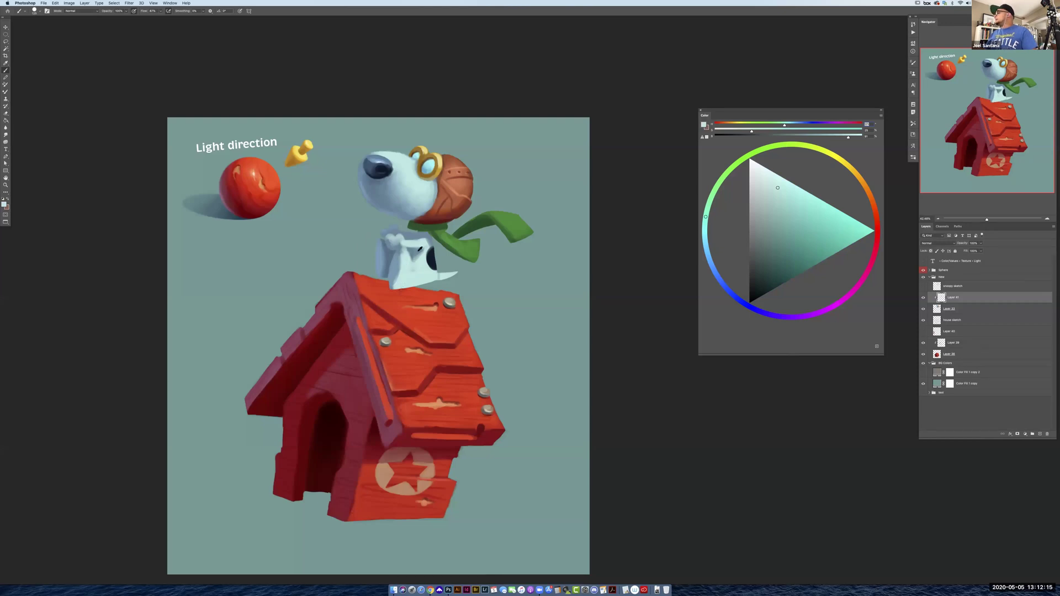
pyautogui.keyDown('alt'); pyautogui.click(418, 256); pyautogui.keyUp('alt')
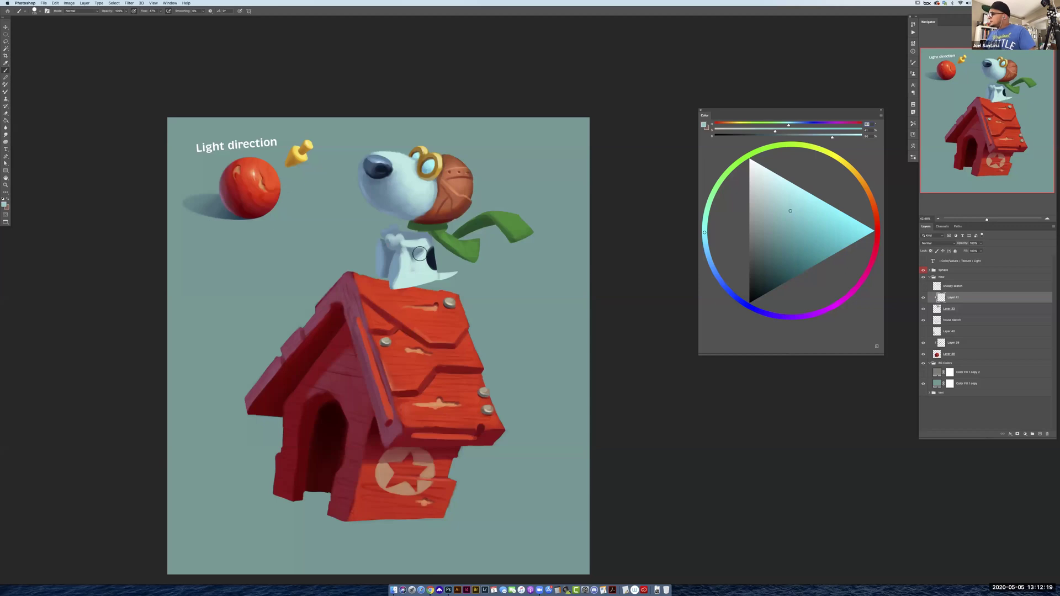
pyautogui.keyDown('alt'); pyautogui.click(417, 251); pyautogui.keyUp('alt')
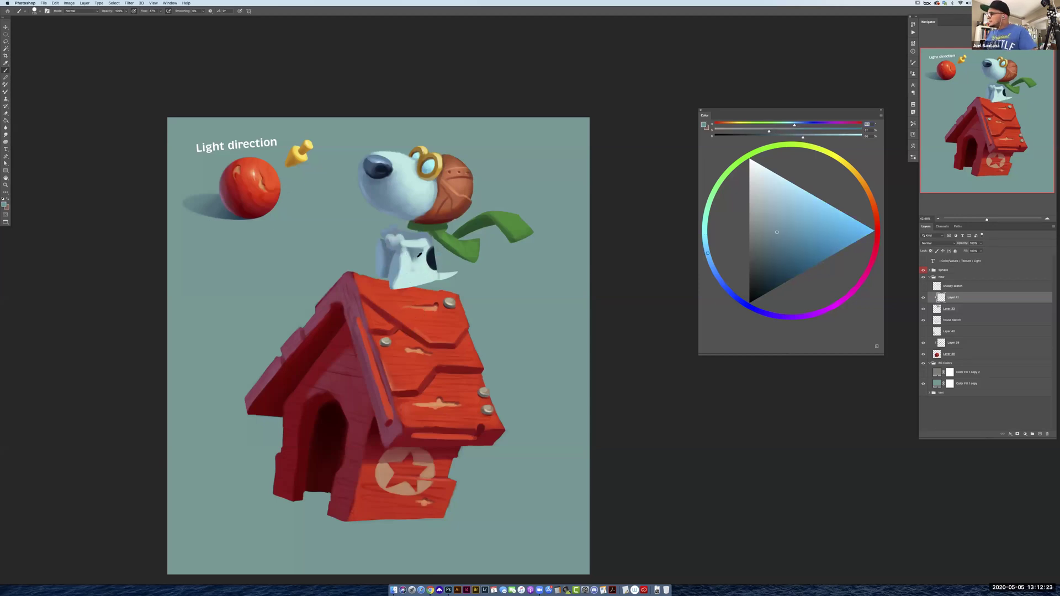
pyautogui.keyDown('alt'); pyautogui.click(419, 256); pyautogui.keyUp('alt')
pyautogui.keyDown('alt'); pyautogui.click(420, 257); pyautogui.keyUp('alt')
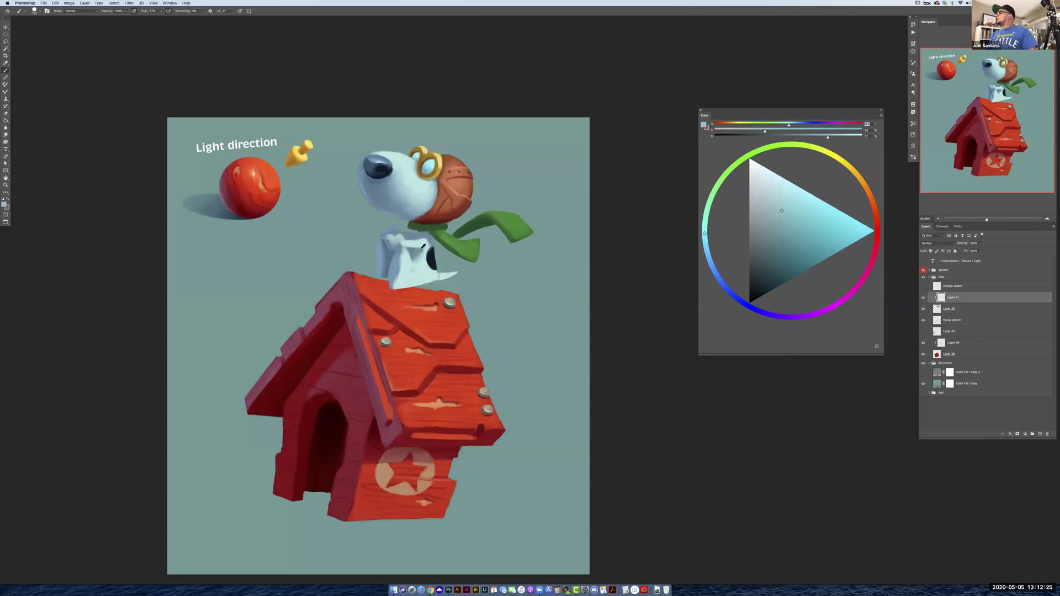
pyautogui.keyDown('alt'); pyautogui.click(423, 251); pyautogui.keyUp('alt')
pyautogui.keyDown('alt'); pyautogui.click(412, 236); pyautogui.keyUp('alt')
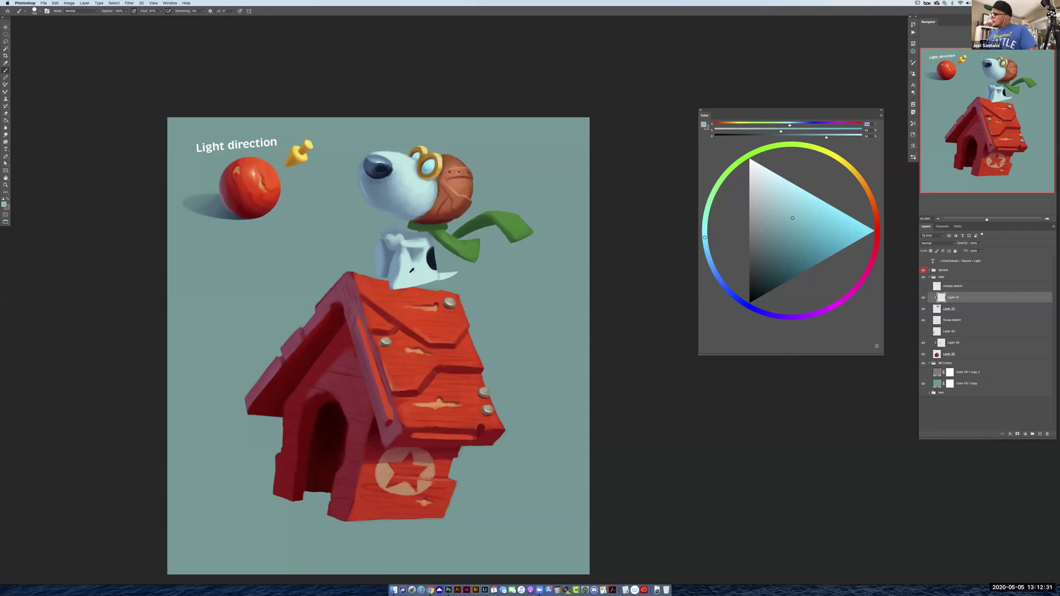
pyautogui.keyDown('alt'); pyautogui.click(415, 268); pyautogui.keyUp('alt')
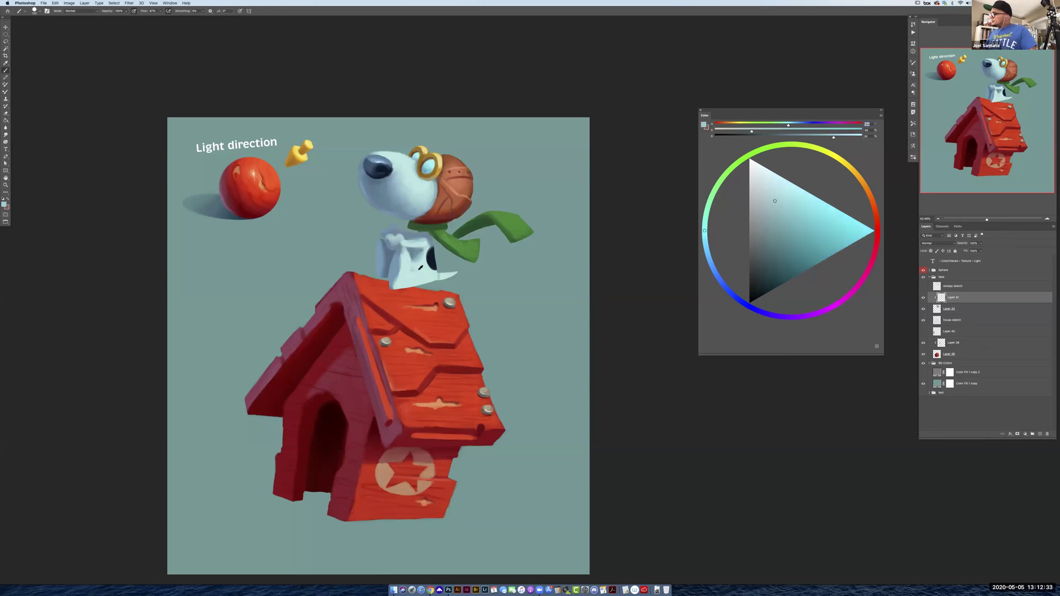
pyautogui.keyDown('alt'); pyautogui.click(419, 268); pyautogui.keyUp('alt')
# Choose the second brush preset in the custom painting brush group and adjust its flow
pyautogui.rightClick(100, 169)
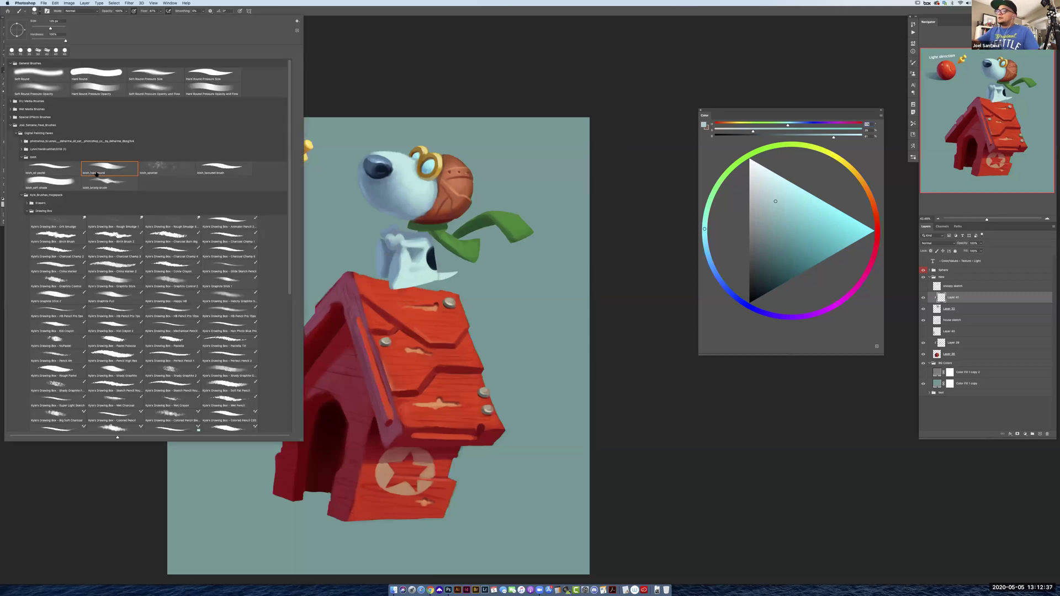
pyautogui.click(333, 13)
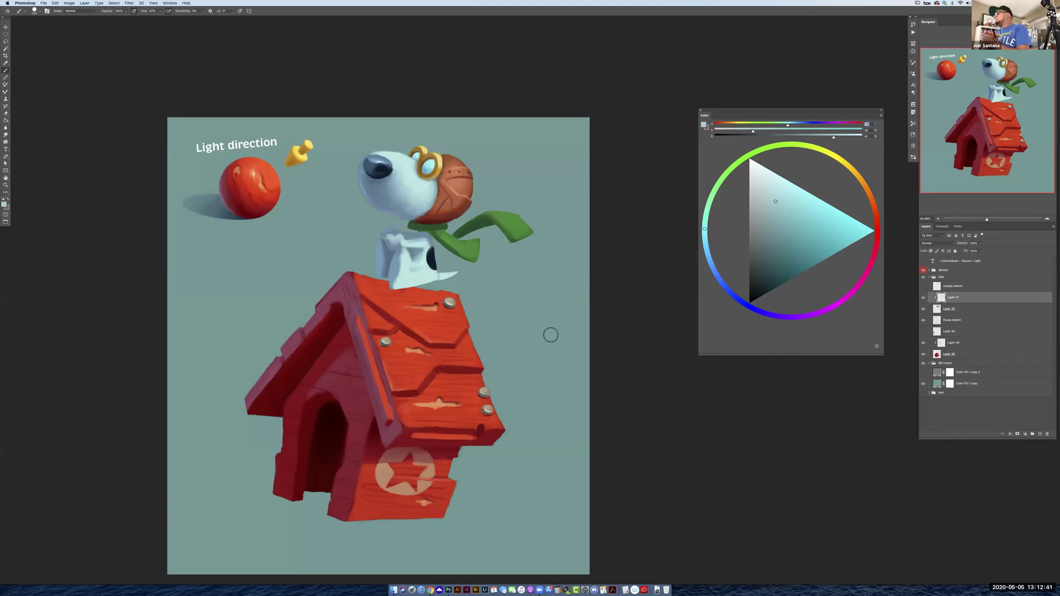
pyautogui.click(161, 11)
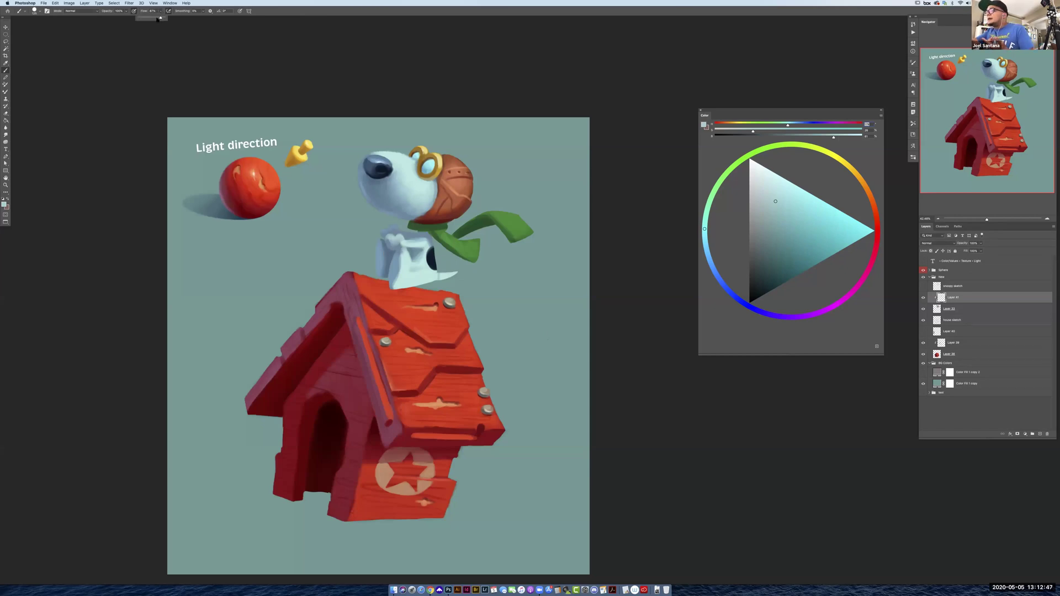
pyautogui.moveTo(151, 17); pyautogui.dragTo(156, 17)
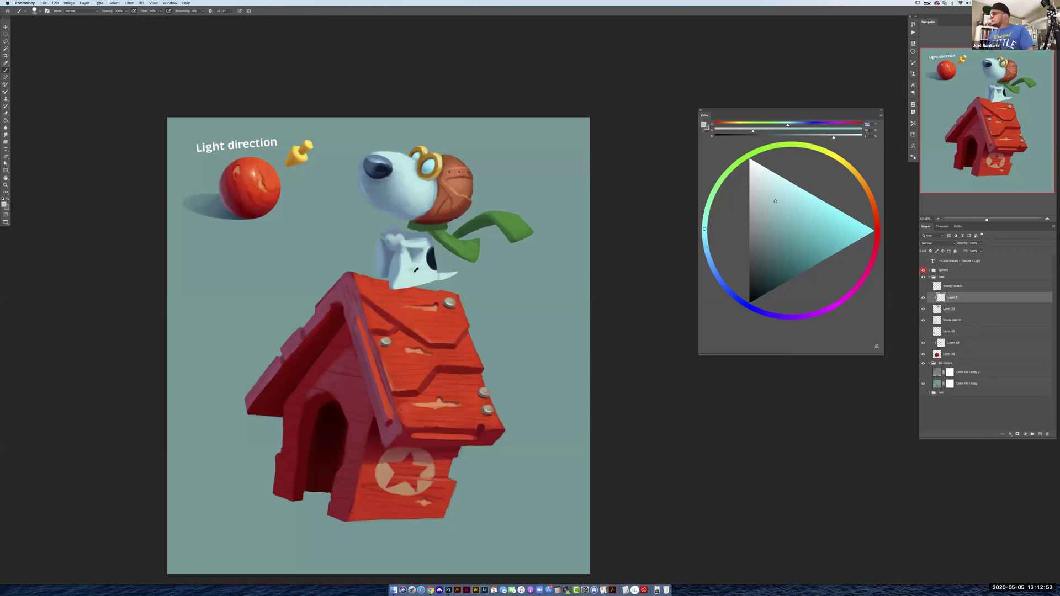
# Touch up the black spot on the dog's back with dark navy tones sampled from the spot
pyautogui.keyDown('alt'); pyautogui.click(419, 266); pyautogui.keyUp('alt')
pyautogui.keyDown('alt'); pyautogui.click(421, 268); pyautogui.keyUp('alt')
pyautogui.keyDown('alt'); pyautogui.click(430, 257); pyautogui.keyUp('alt')
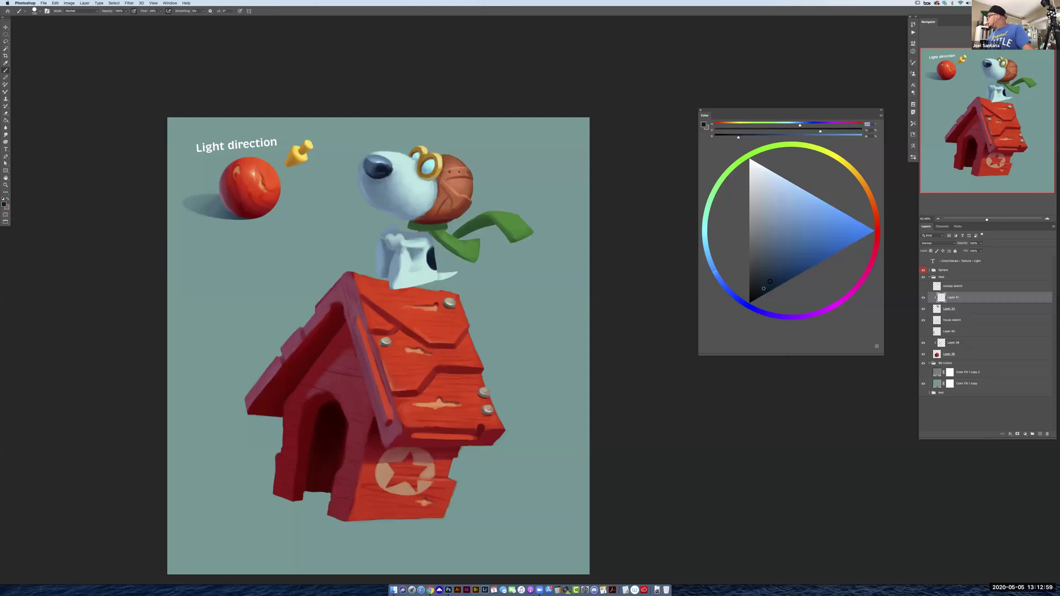
pyautogui.keyDown('alt'); pyautogui.click(431, 257); pyautogui.keyUp('alt')
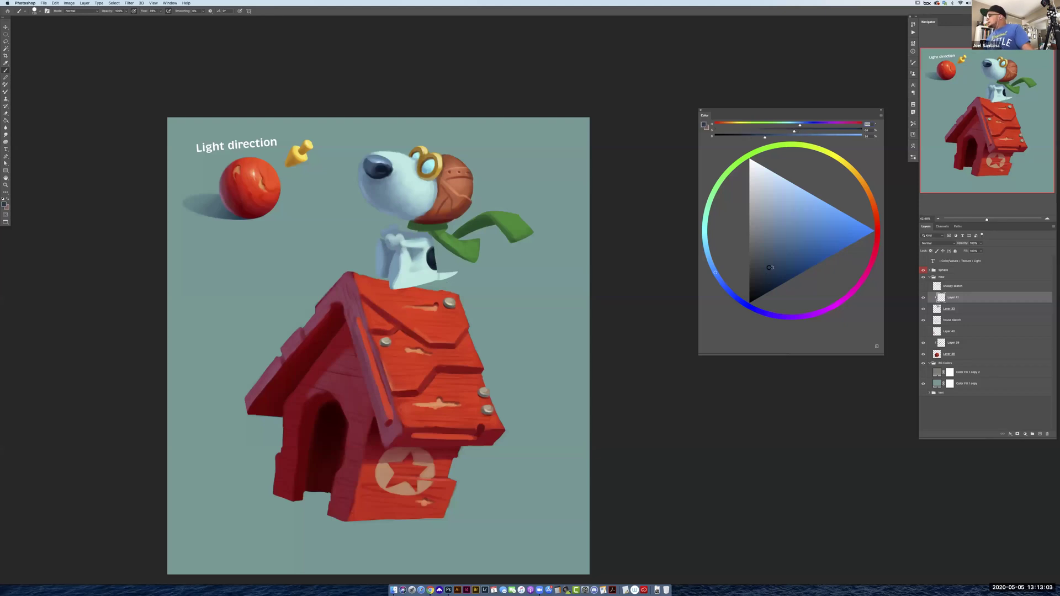
pyautogui.keyDown('alt'); pyautogui.click(433, 264); pyautogui.keyUp('alt')
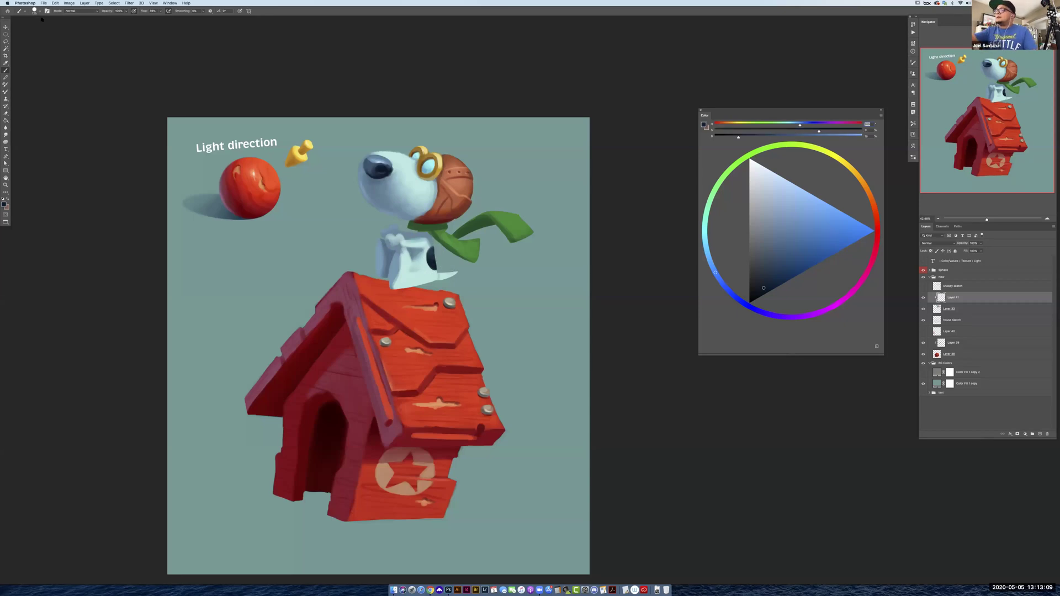
# Switch to the first brush preset in the custom painting brush group
pyautogui.rightClick(63, 169)
pyautogui.click(324, 8)
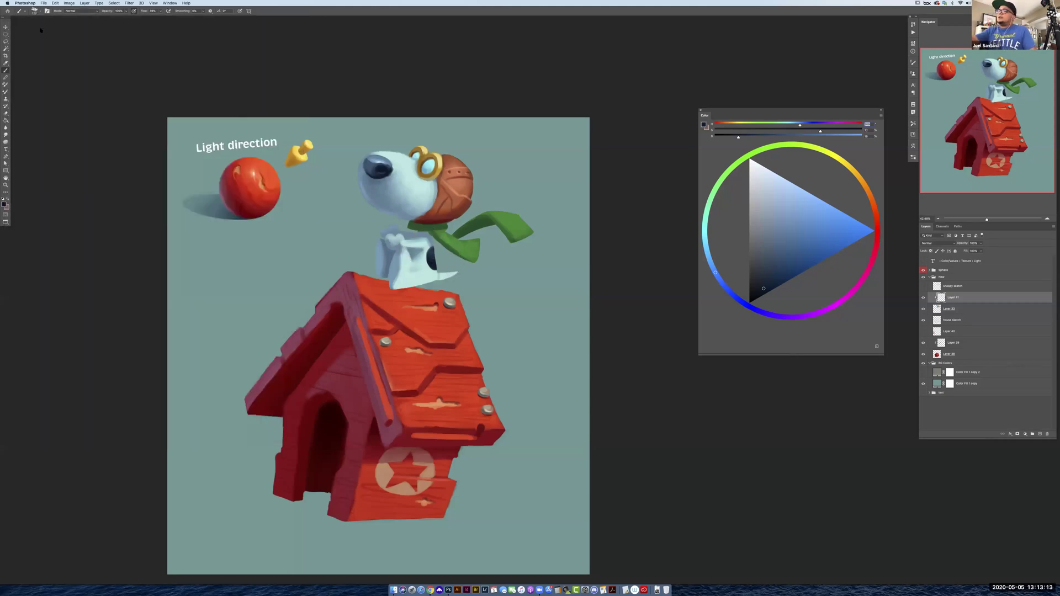
pyautogui.rightClick(49, 83)
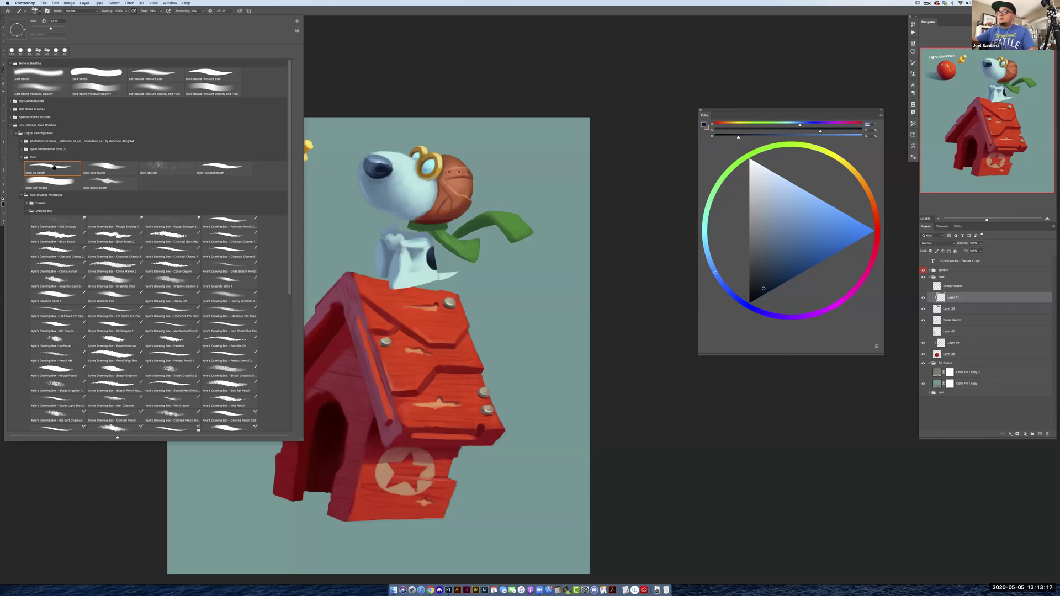
pyautogui.click(321, 11)
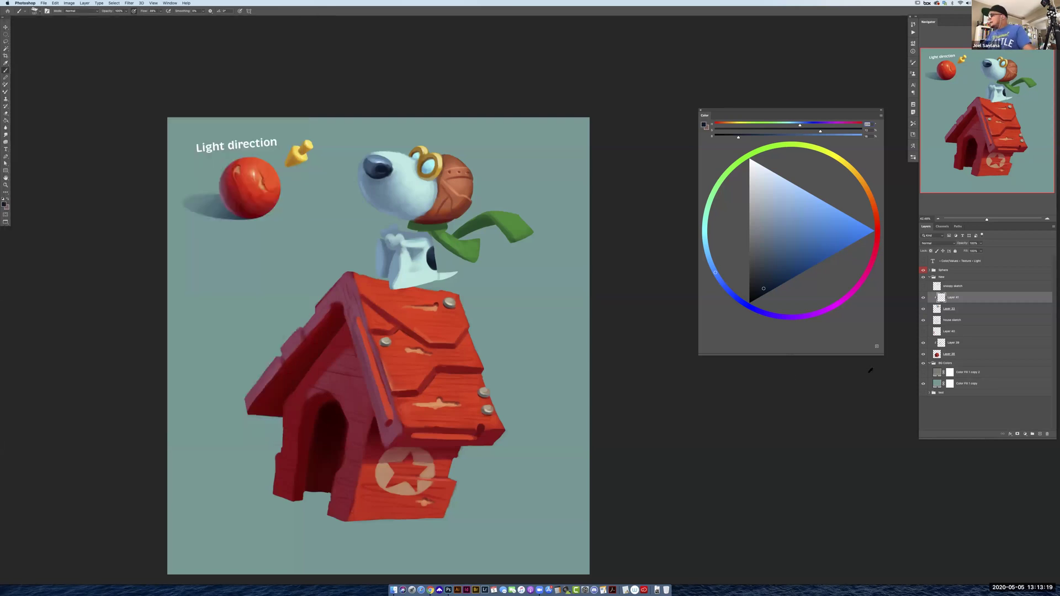
# Sample a dark blue from the black spot's edge and try roughening that edge with short fur-like strokes
pyautogui.press('z')
pyautogui.moveTo(468, 263); pyautogui.dragTo(466, 264)
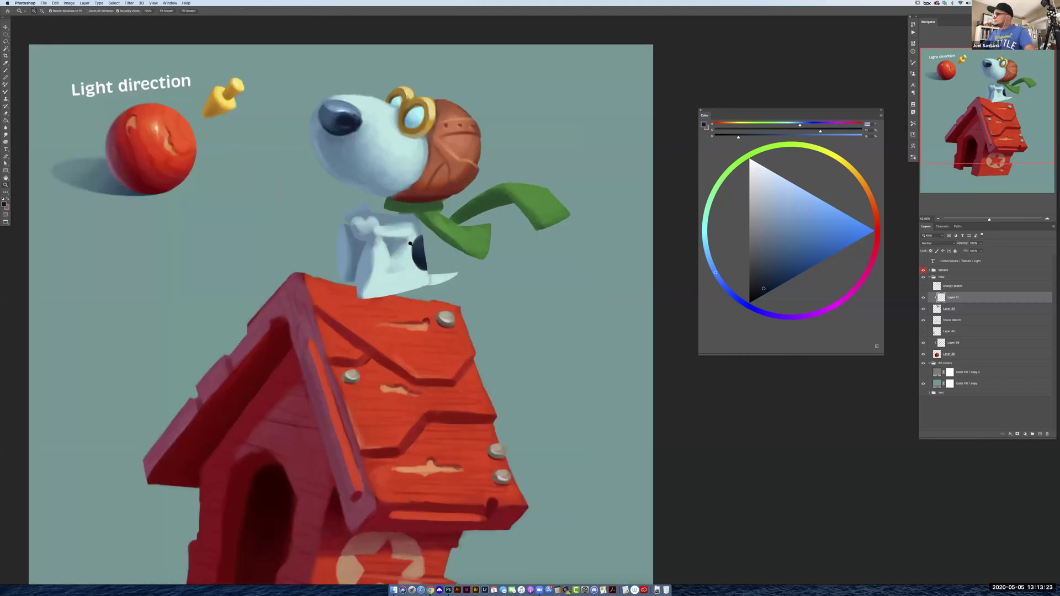
pyautogui.press('b')
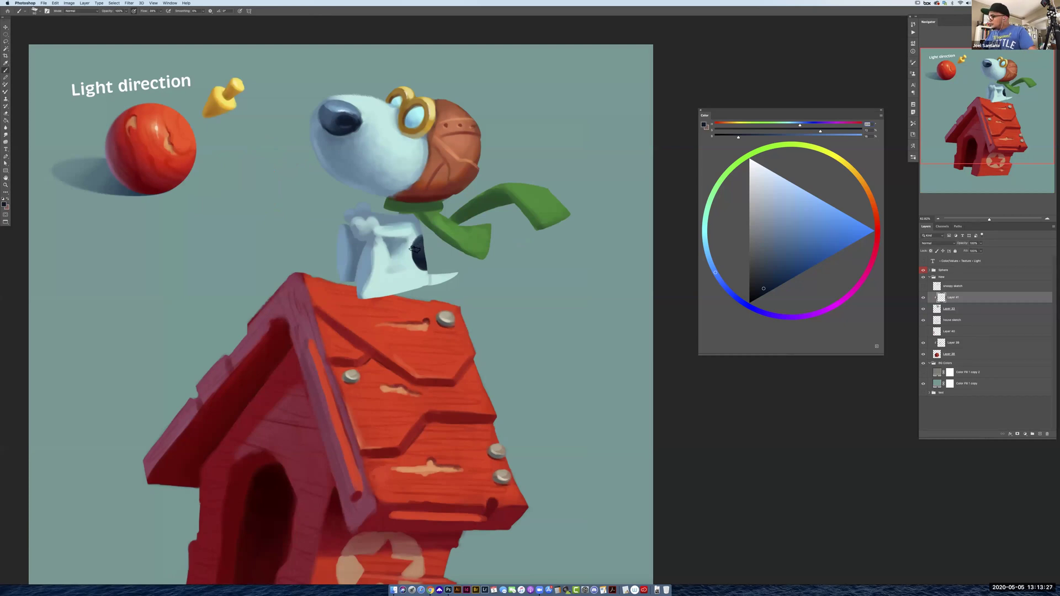
pyautogui.keyDown('alt'); pyautogui.click(415, 249); pyautogui.keyUp('alt')
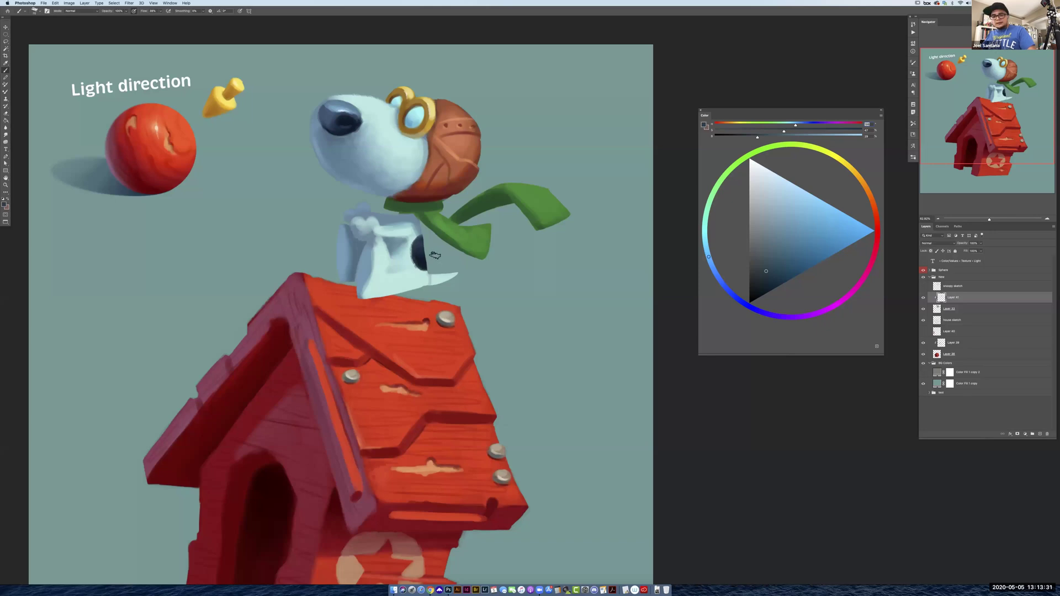
pyautogui.press('z')
pyautogui.moveTo(436, 253)
pyautogui.mouseDown()
pyautogui.moveTo(459, 252)
pyautogui.moveTo(427, 273)
pyautogui.moveTo(408, 264)
pyautogui.mouseUp()
pyautogui.press('b')
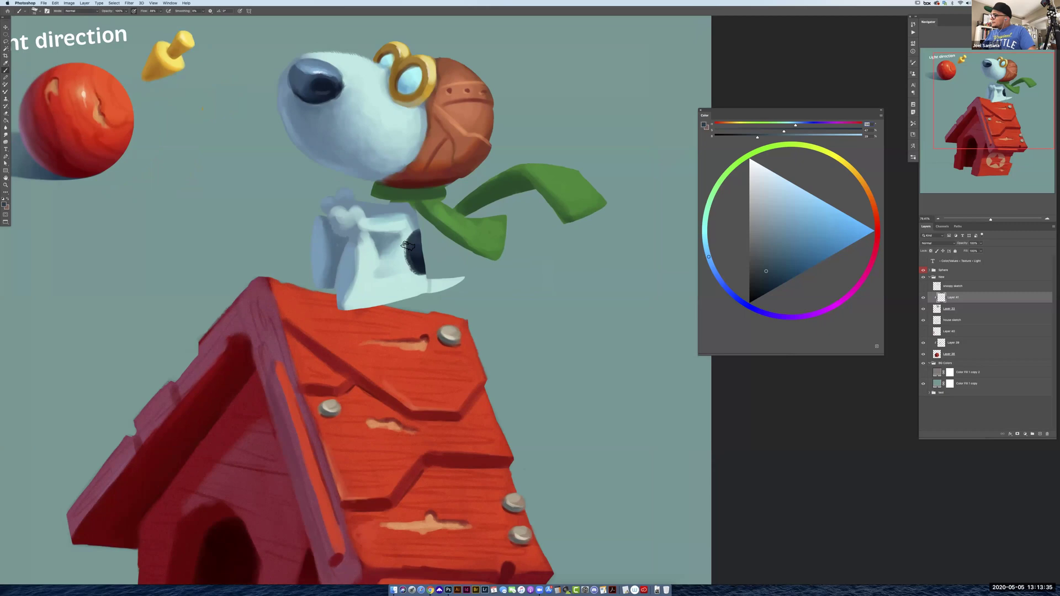
# Undo the last brush strokes around the edge of the dog's black spot
pyautogui.press('super+z')
pyautogui.press('super+z')
pyautogui.press('super+z')
pyautogui.press('super+z')
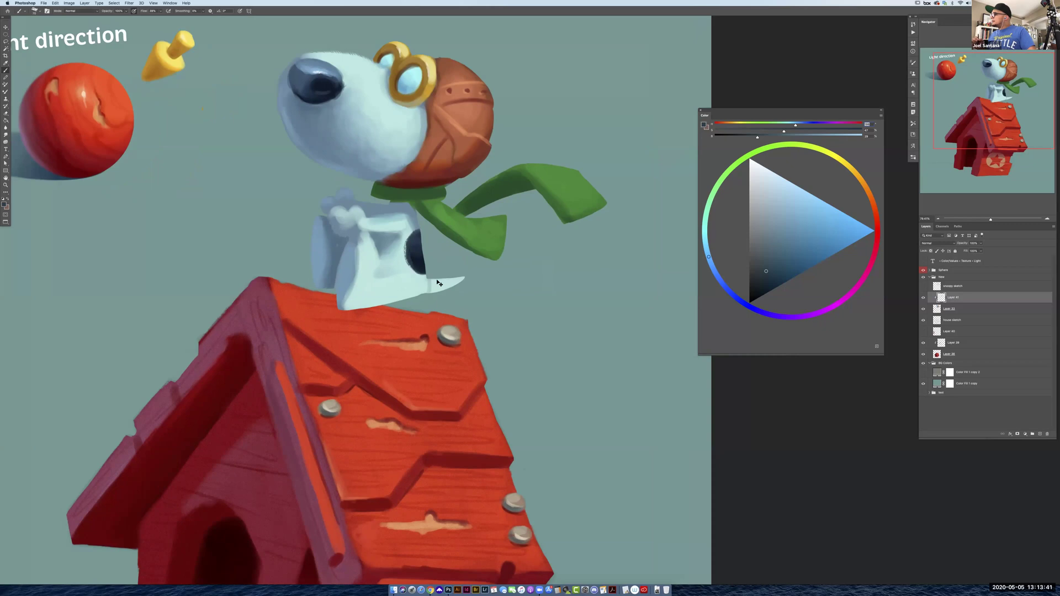
pyautogui.press('super+z')
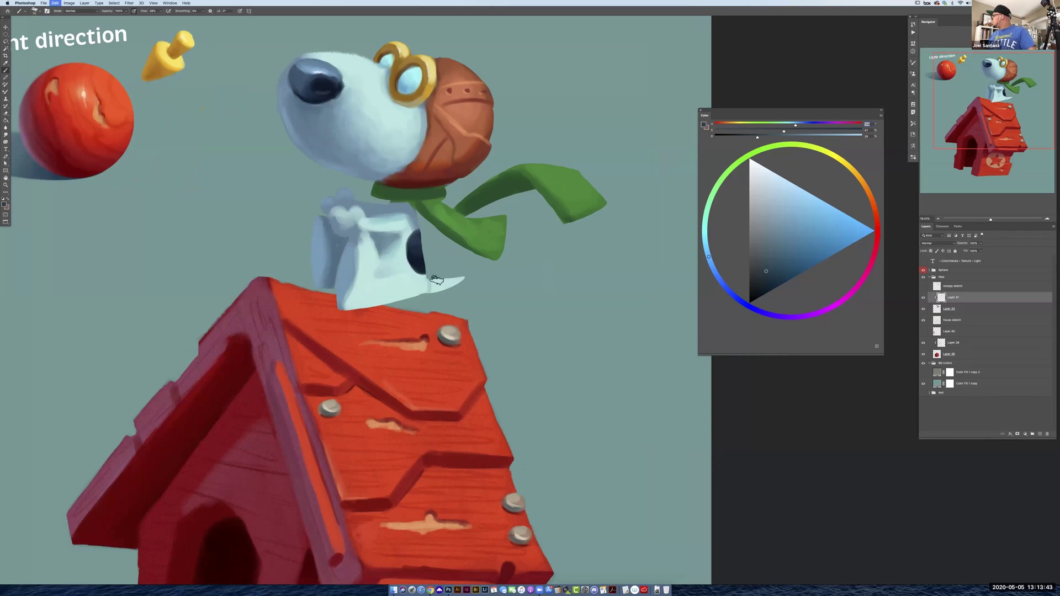
pyautogui.press('super+z')
pyautogui.press('super+z')
pyautogui.press('super+z')
pyautogui.press('super+z')
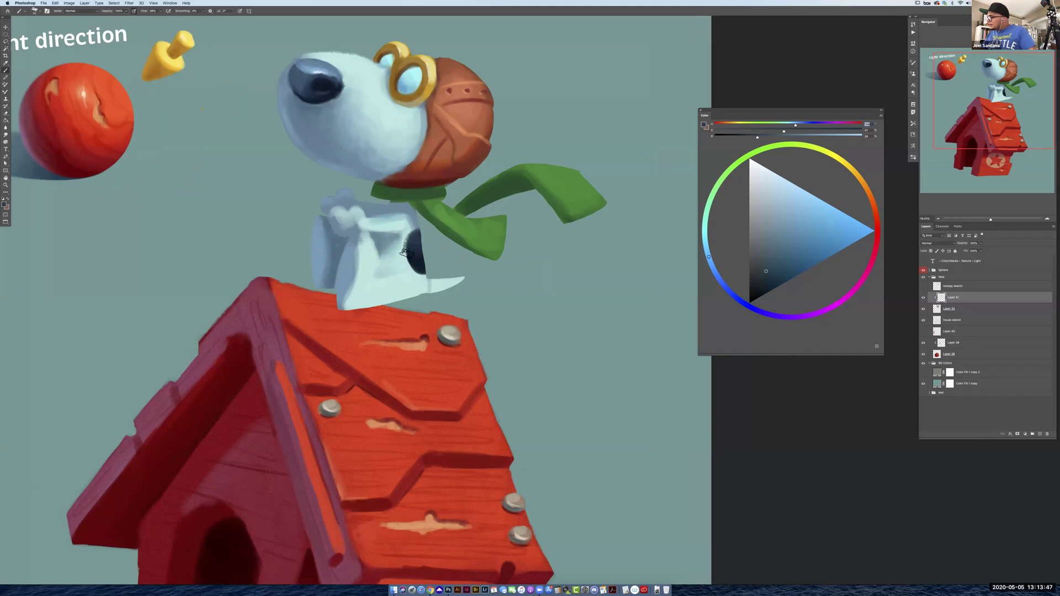
# Paint dark blue fur strokes along the black spot's inner edge and blend its upper part with sampled gray-blue tones
pyautogui.moveTo(407, 263); pyautogui.dragTo(424, 274)
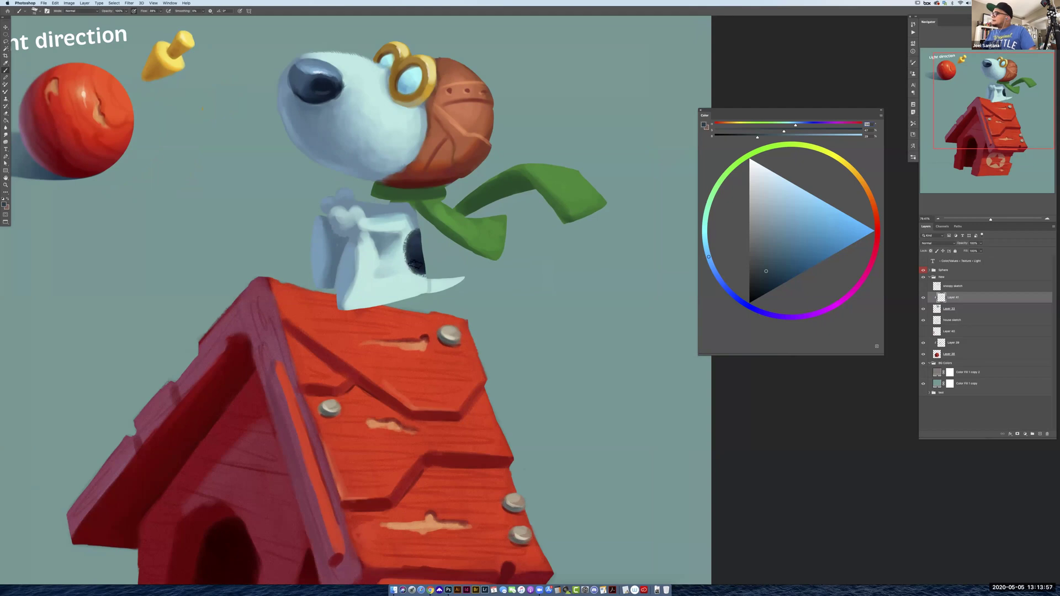
pyautogui.moveTo(415, 264); pyautogui.dragTo(408, 267)
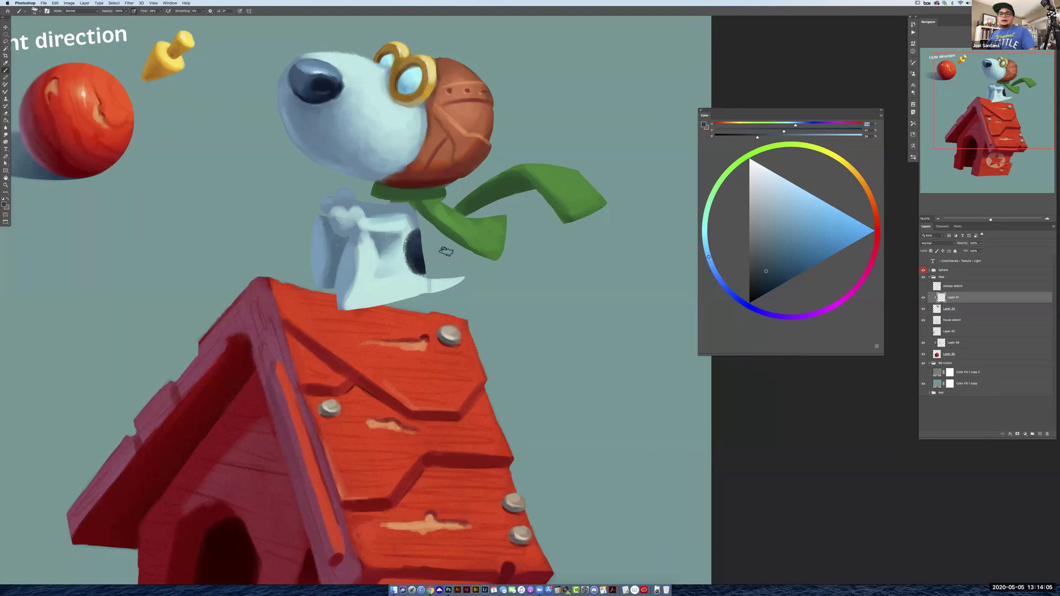
pyautogui.scroll(-5, 443, 255)
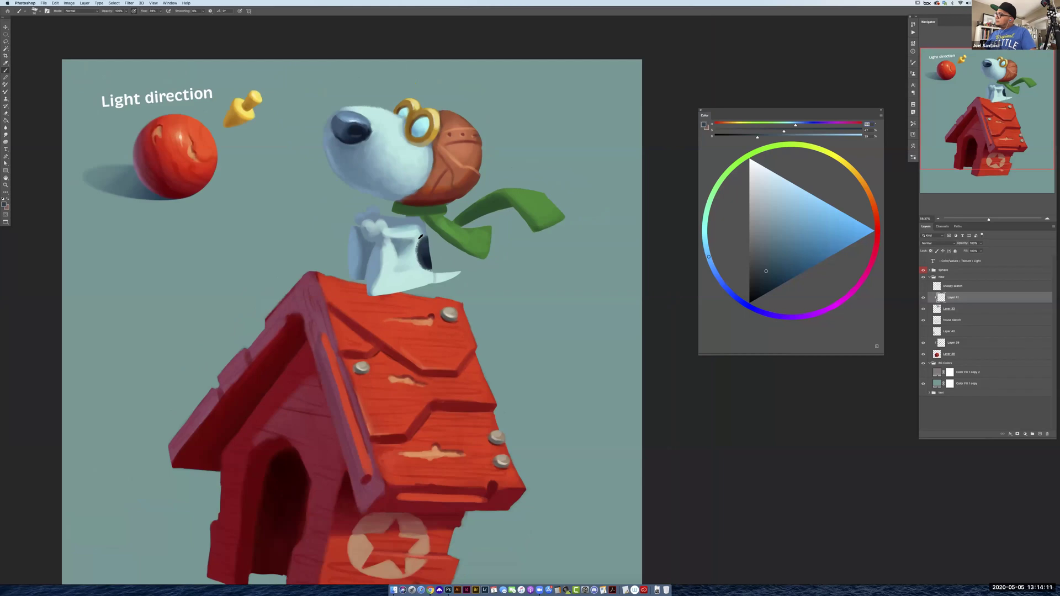
pyautogui.keyDown('alt'); pyautogui.click(418, 239); pyautogui.keyUp('alt')
pyautogui.keyDown('alt'); pyautogui.click(419, 238); pyautogui.keyUp('alt')
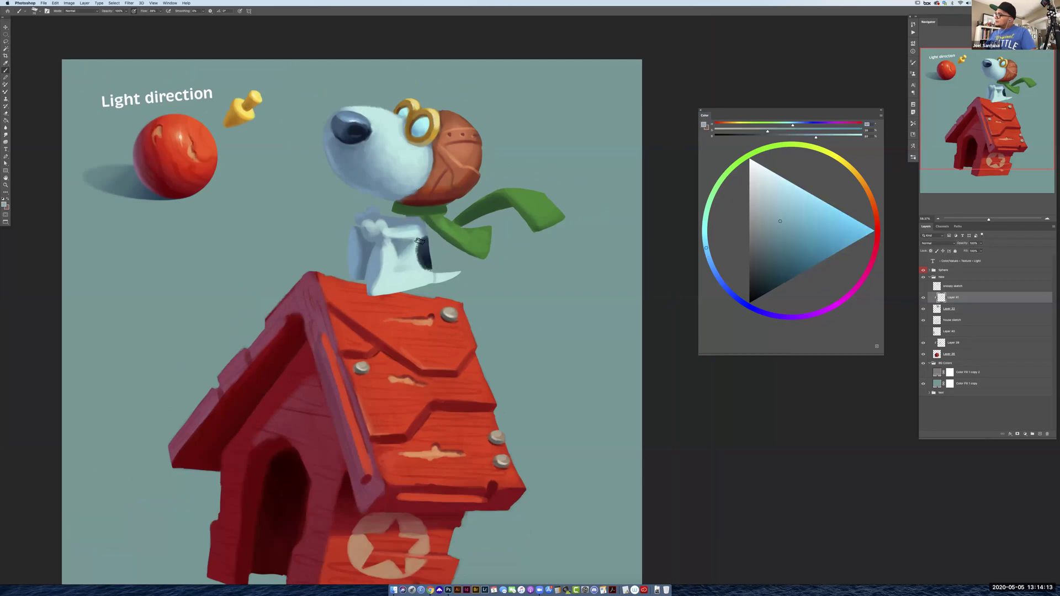
pyautogui.keyDown('alt'); pyautogui.click(418, 241); pyautogui.keyUp('alt')
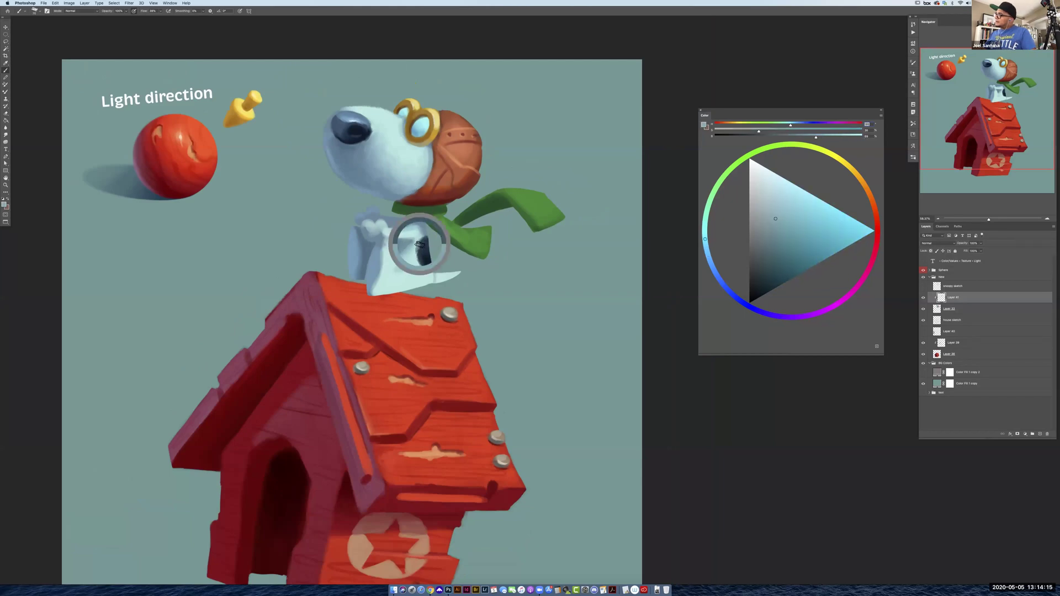
pyautogui.keyDown('alt'); pyautogui.click(421, 239); pyautogui.keyUp('alt')
pyautogui.keyDown('alt'); pyautogui.click(421, 246); pyautogui.keyUp('alt')
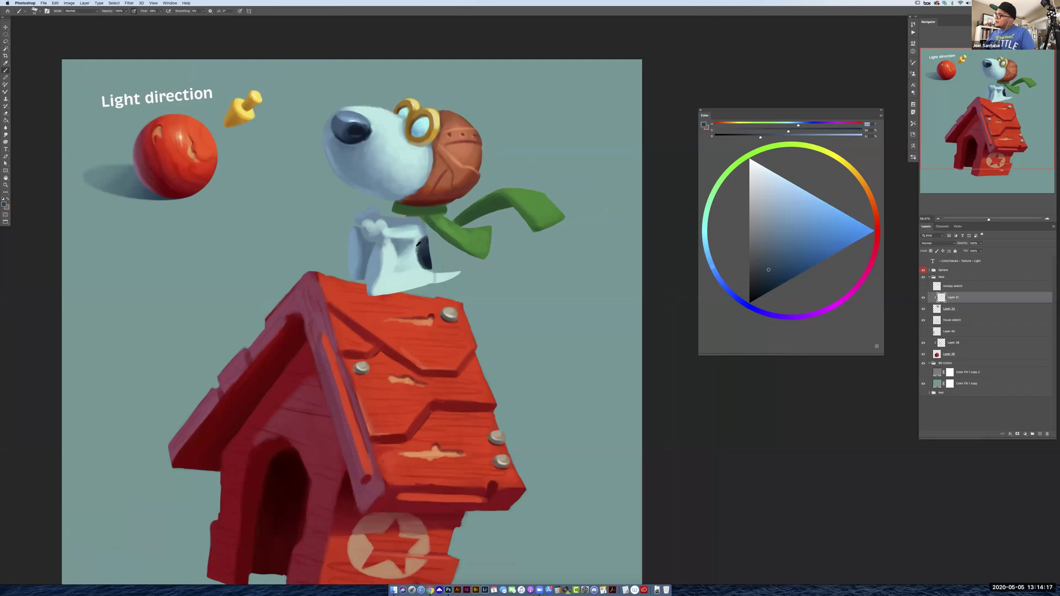
# Soften the black spot's lower inner edge into the white fur with sampled pale aqua and gray-blue tones
pyautogui.keyDown('alt'); pyautogui.click(416, 250); pyautogui.keyUp('alt')
pyautogui.keyDown('alt'); pyautogui.click(414, 249); pyautogui.keyUp('alt')
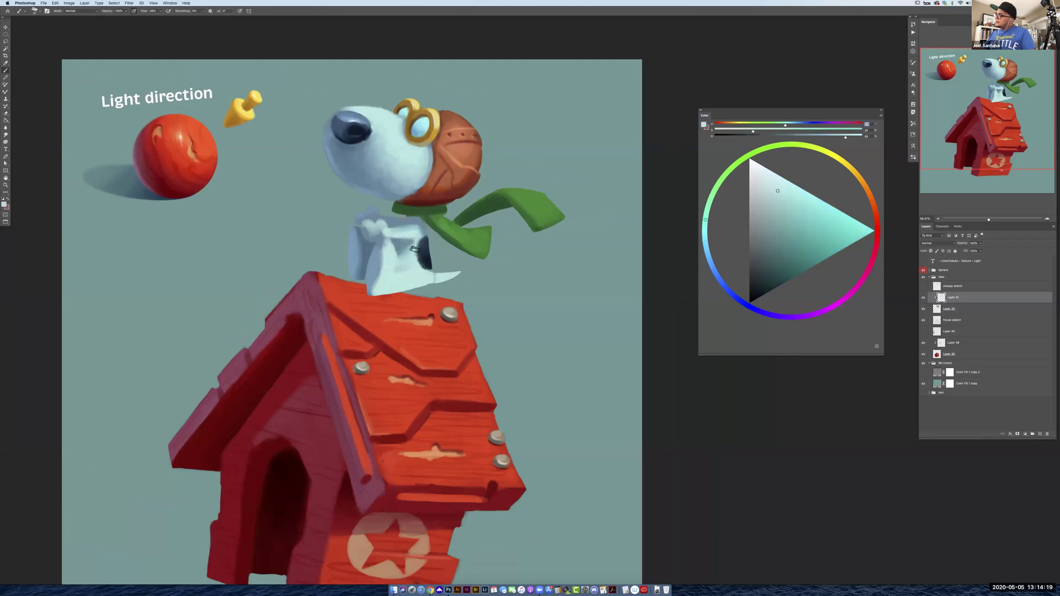
pyautogui.keyDown('alt'); pyautogui.click(418, 255); pyautogui.keyUp('alt')
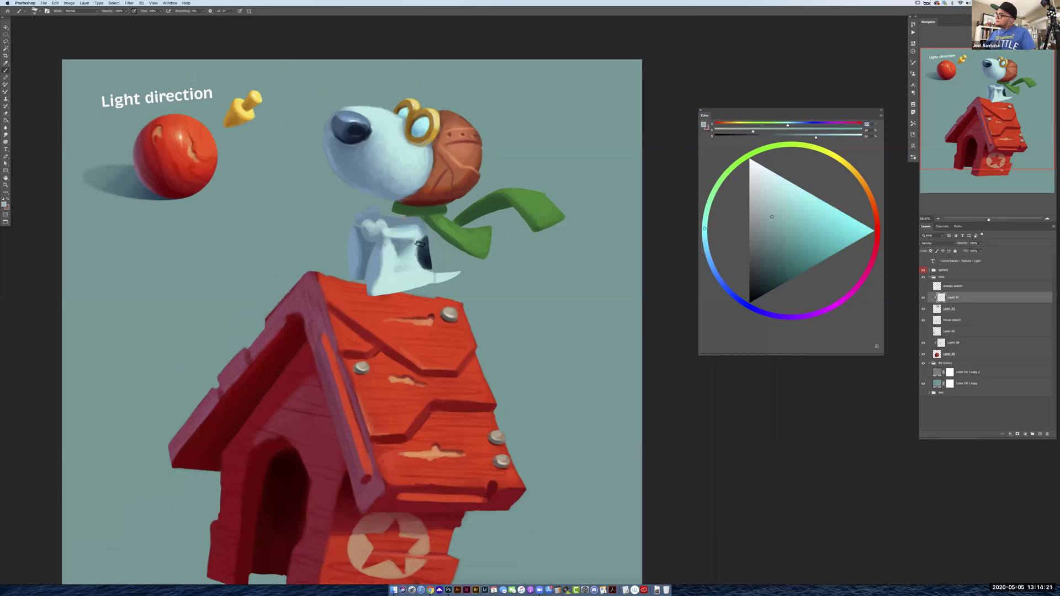
pyautogui.keyDown('alt'); pyautogui.click(418, 256); pyautogui.keyUp('alt')
pyautogui.keyDown('alt'); pyautogui.click(413, 258); pyautogui.keyUp('alt')
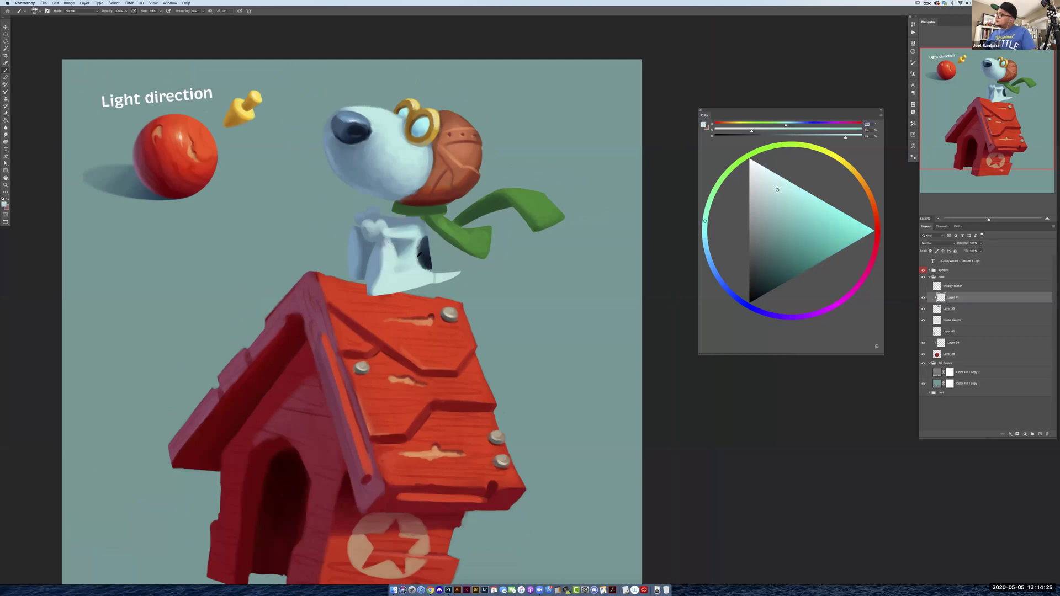
pyautogui.keyDown('alt'); pyautogui.click(413, 257); pyautogui.keyUp('alt')
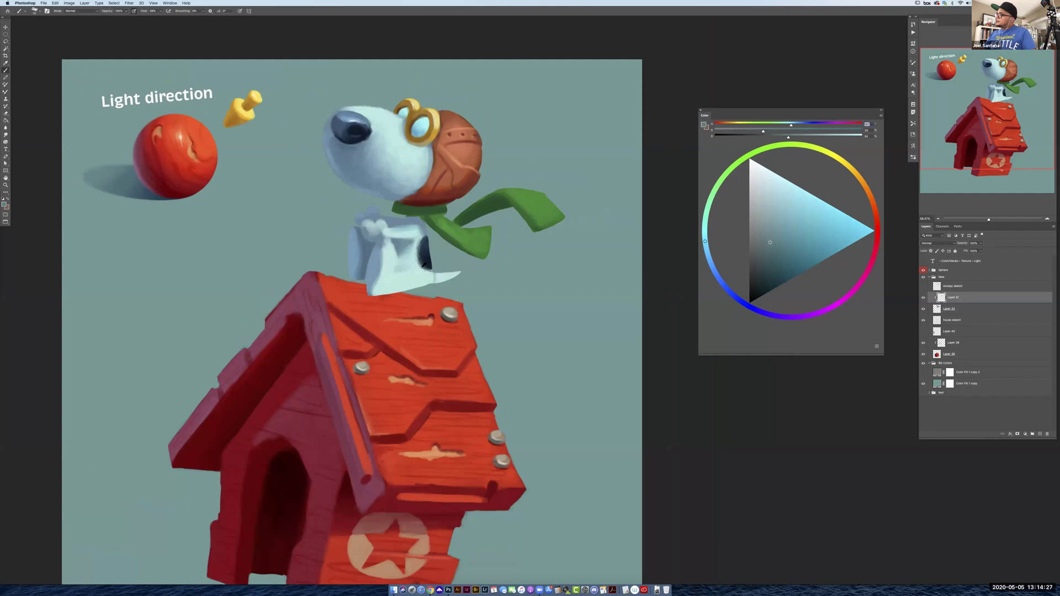
pyautogui.keyDown('alt'); pyautogui.click(426, 268); pyautogui.keyUp('alt')
# Shade the inside and outer edge of the black spot with a slightly lighter navy and sampled blue tones
pyautogui.press('z')
pyautogui.moveTo(453, 275); pyautogui.dragTo(430, 276)
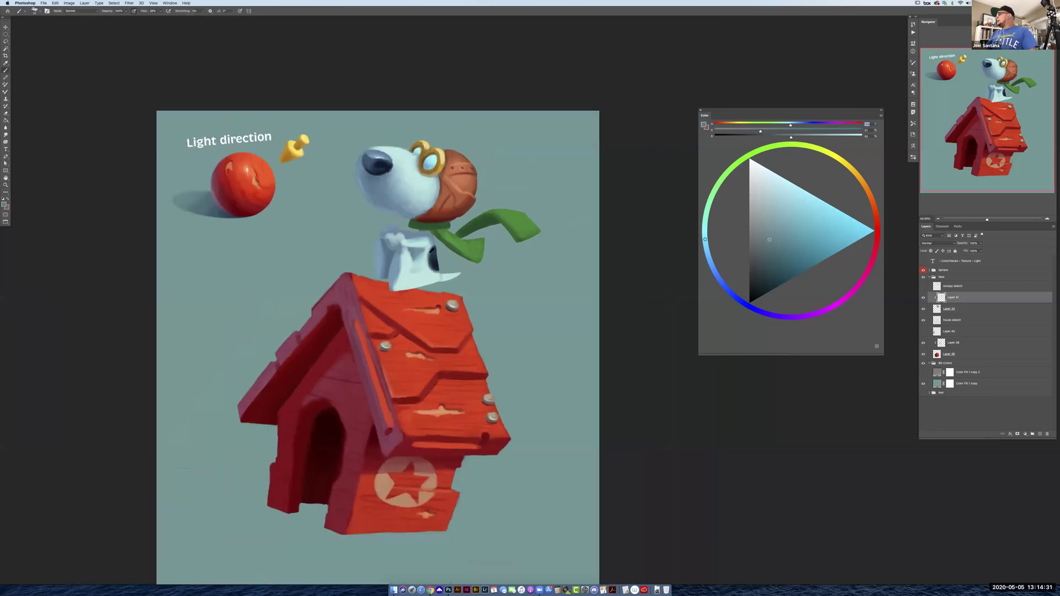
pyautogui.keyDown('alt'); pyautogui.click(433, 257); pyautogui.keyUp('alt')
pyautogui.click(770, 271)
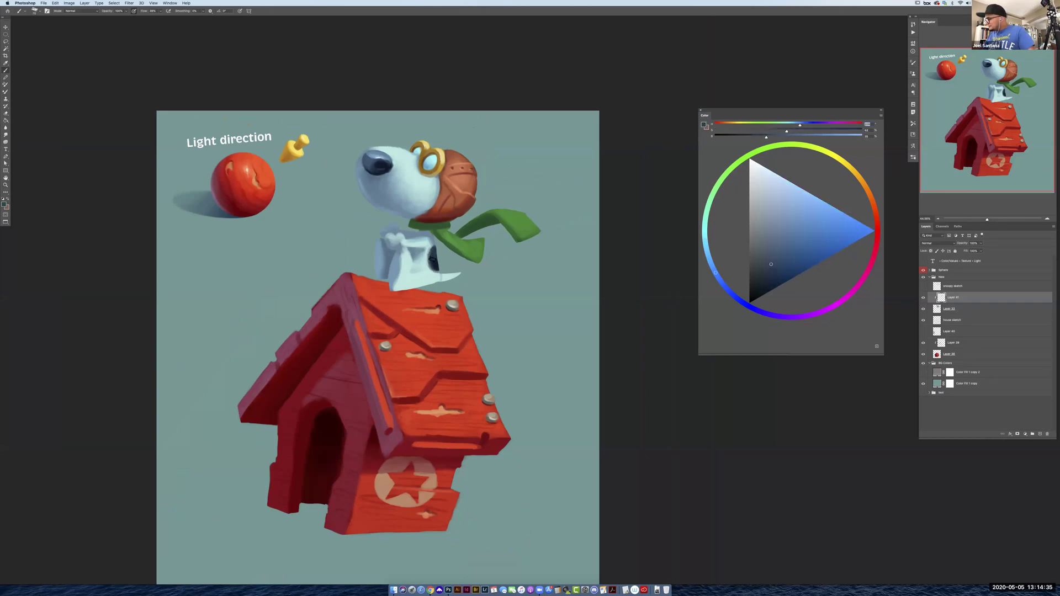
pyautogui.keyDown('alt'); pyautogui.click(433, 257); pyautogui.keyUp('alt')
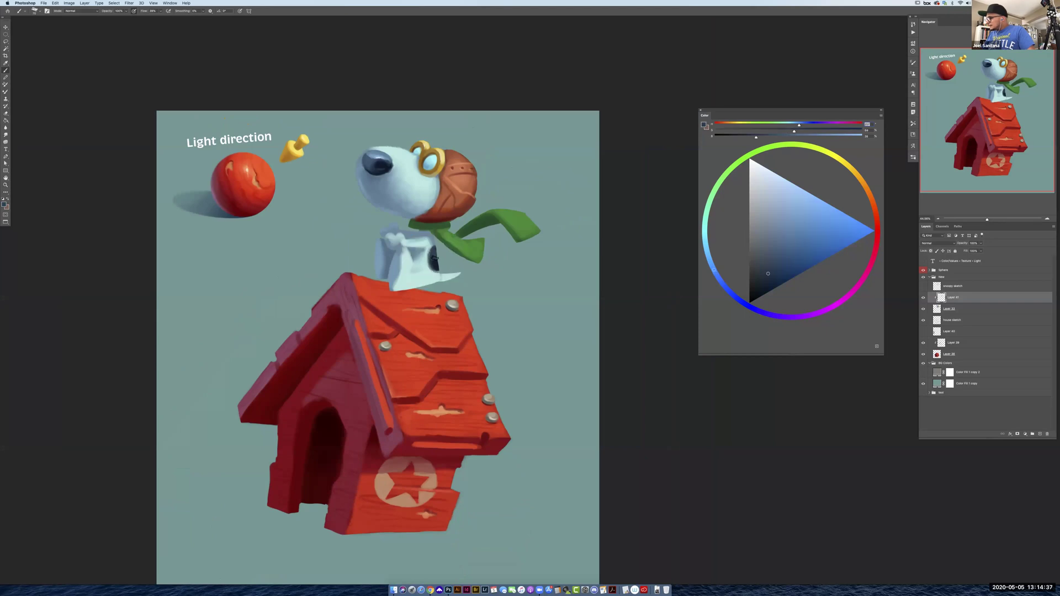
pyautogui.keyDown('alt'); pyautogui.click(433, 256); pyautogui.keyUp('alt')
pyautogui.keyDown('alt'); pyautogui.click(433, 253); pyautogui.keyUp('alt')
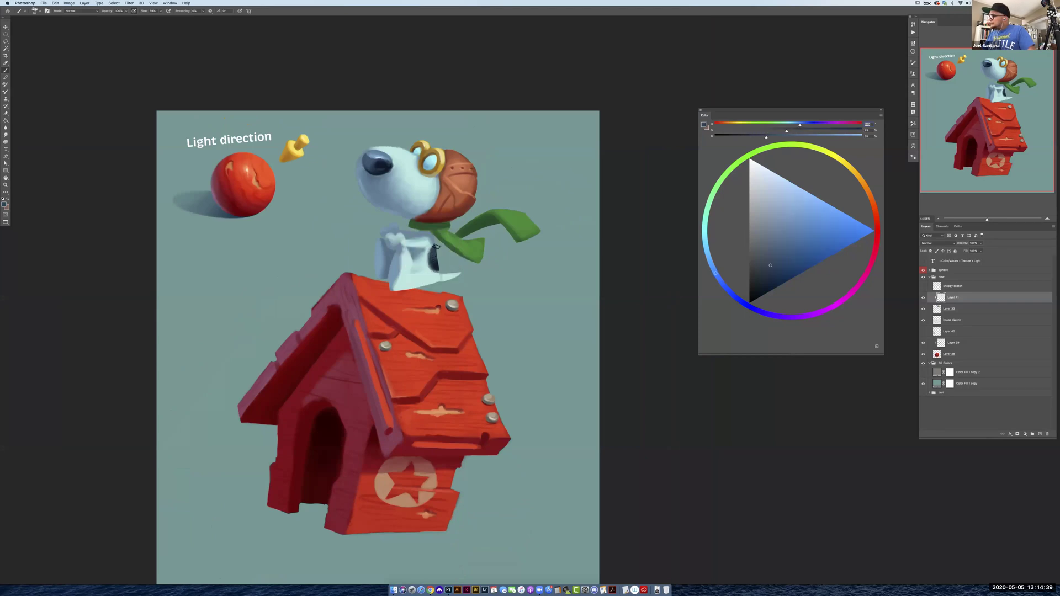
pyautogui.keyDown('alt'); pyautogui.click(433, 243); pyautogui.keyUp('alt')
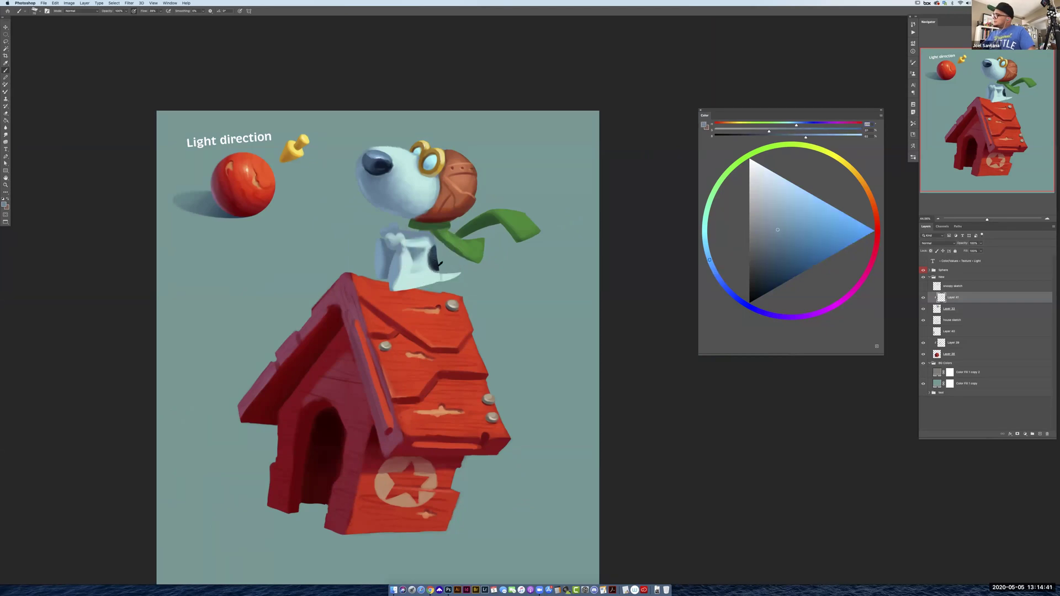
pyautogui.keyDown('alt'); pyautogui.click(436, 248); pyautogui.keyUp('alt')
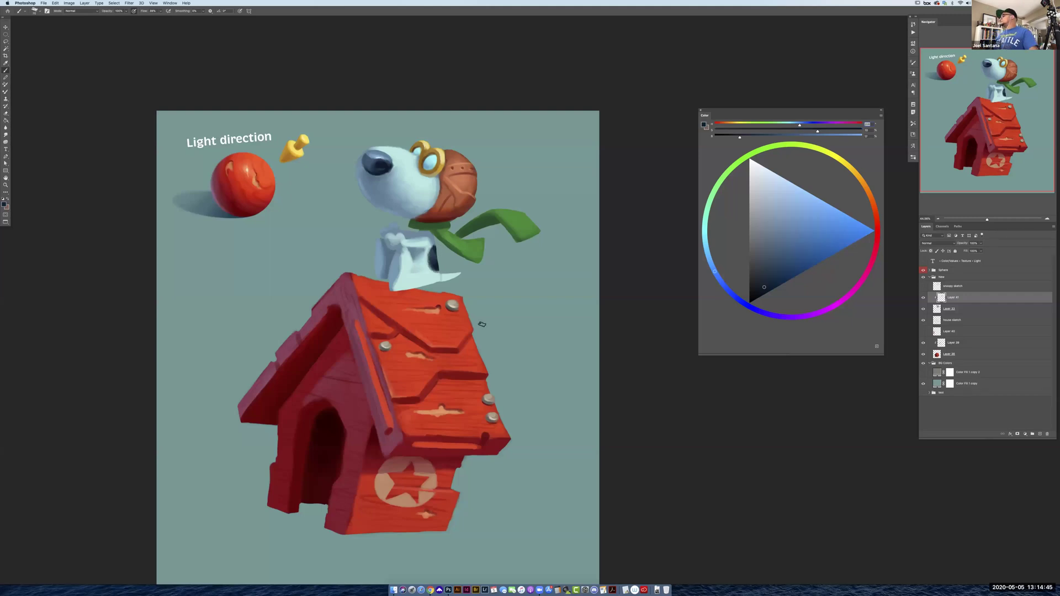
# Sample the pale aqua of the dog's leg, lighten it to near-white, and paint highlights on the leg and body
pyautogui.keyDown('alt'); pyautogui.click(436, 295); pyautogui.keyUp('alt')
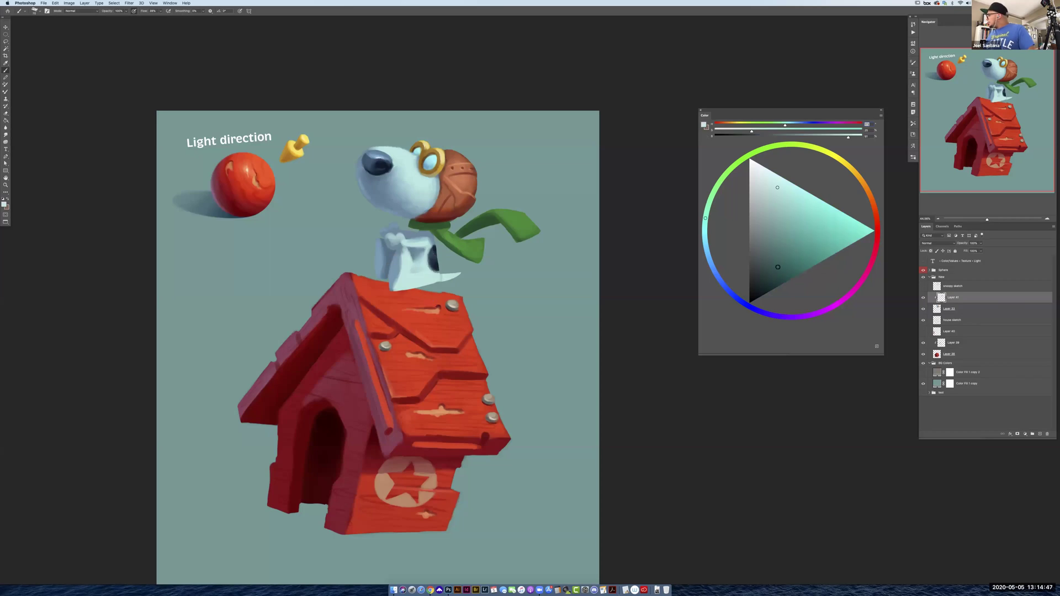
pyautogui.moveTo(777, 188); pyautogui.dragTo(771, 171)
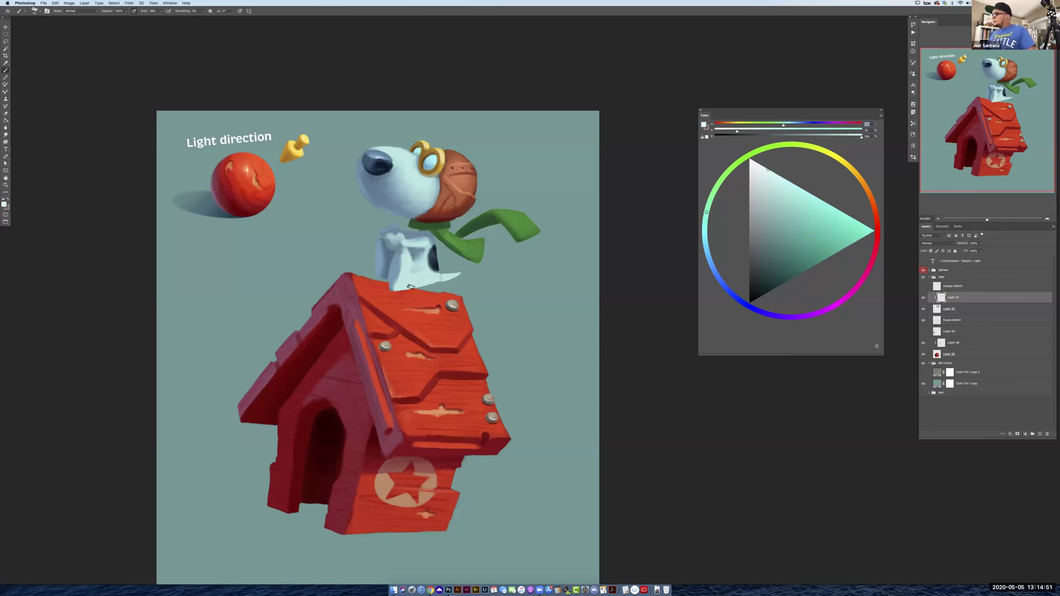
pyautogui.click(767, 168)
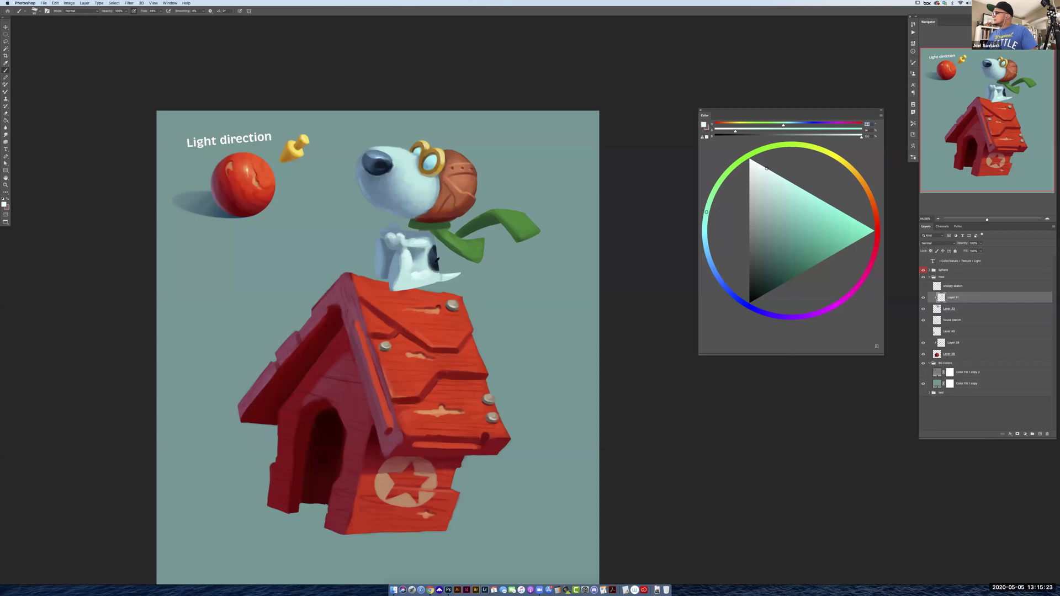
# Refine the dog's tail and the lower edge of its leg with sampled gray-blue and pale aqua tones
pyautogui.keyDown('alt'); pyautogui.click(446, 281); pyautogui.keyUp('alt')
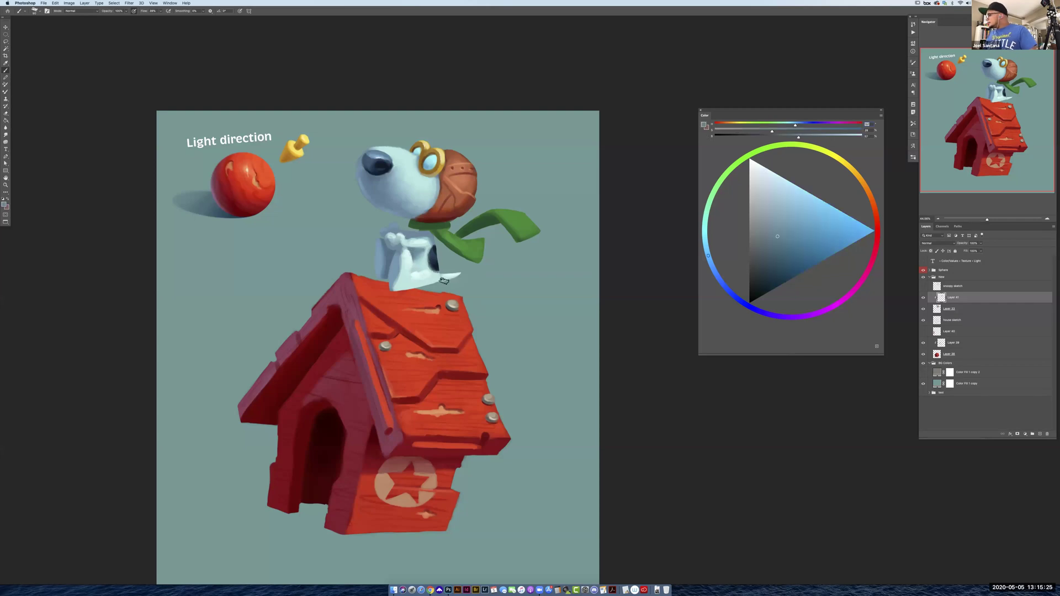
pyautogui.keyDown('alt'); pyautogui.click(445, 279); pyautogui.keyUp('alt')
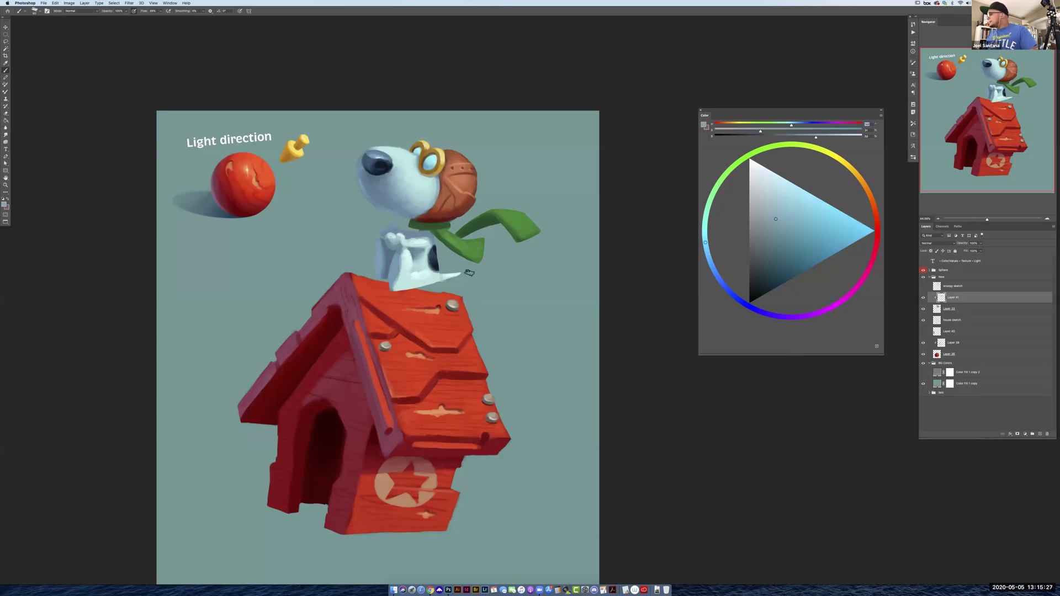
pyautogui.keyDown('alt'); pyautogui.click(418, 286); pyautogui.keyUp('alt')
pyautogui.keyDown('alt'); pyautogui.click(409, 286); pyautogui.keyUp('alt')
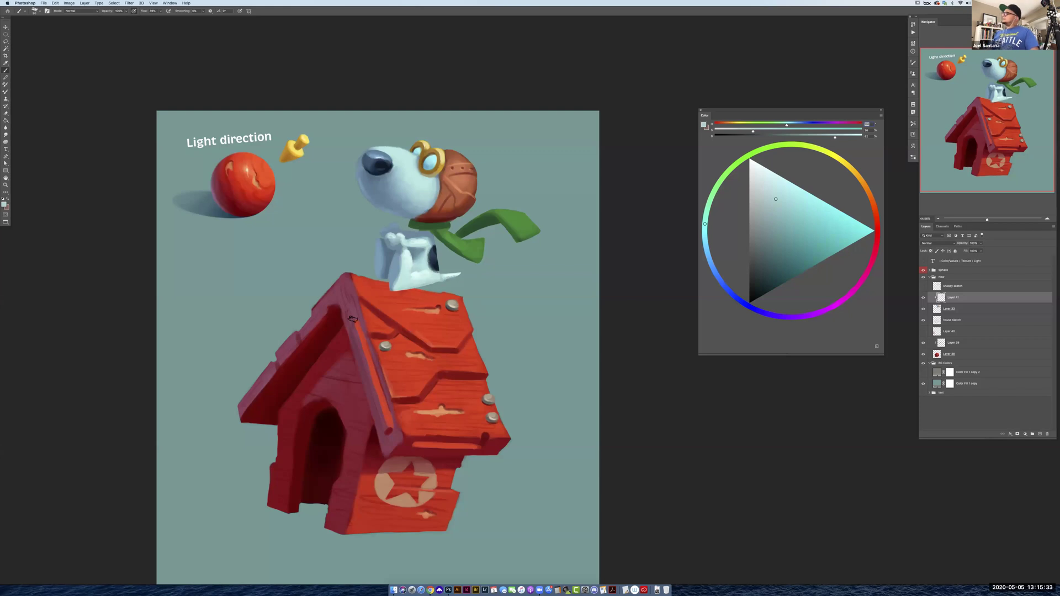
# Compare the illustration against the gray and teal backgrounds, leaving the gray fill hidden and the dog's clipped paint layer active
pyautogui.click(924, 373)
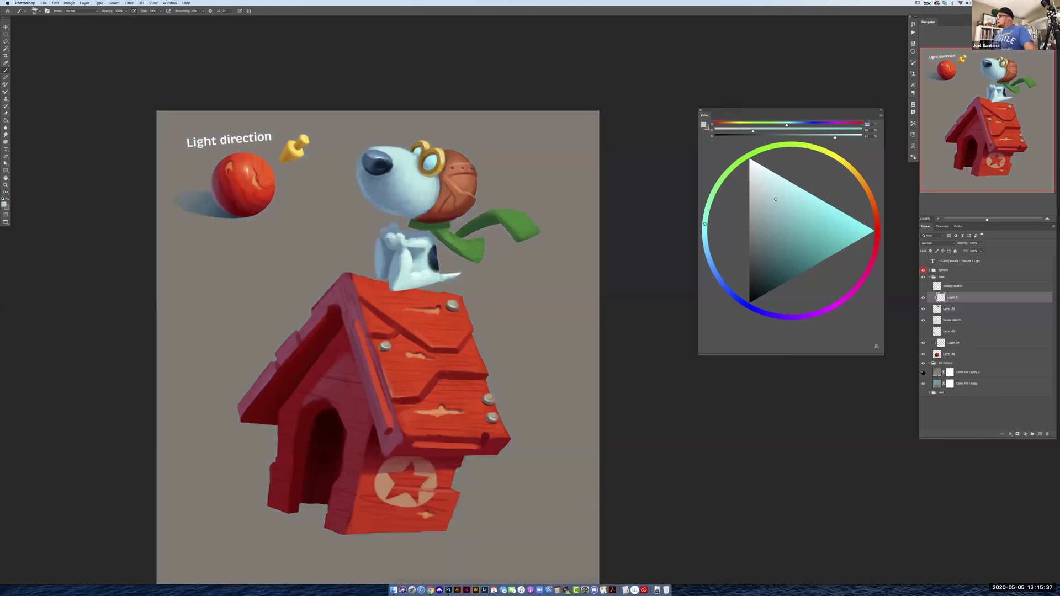
pyautogui.click(925, 373)
pyautogui.click(924, 373)
pyautogui.click(927, 374)
pyautogui.click(927, 373)
pyautogui.click(927, 373)
pyautogui.click(927, 372)
pyautogui.click(928, 373)
pyautogui.click(924, 373)
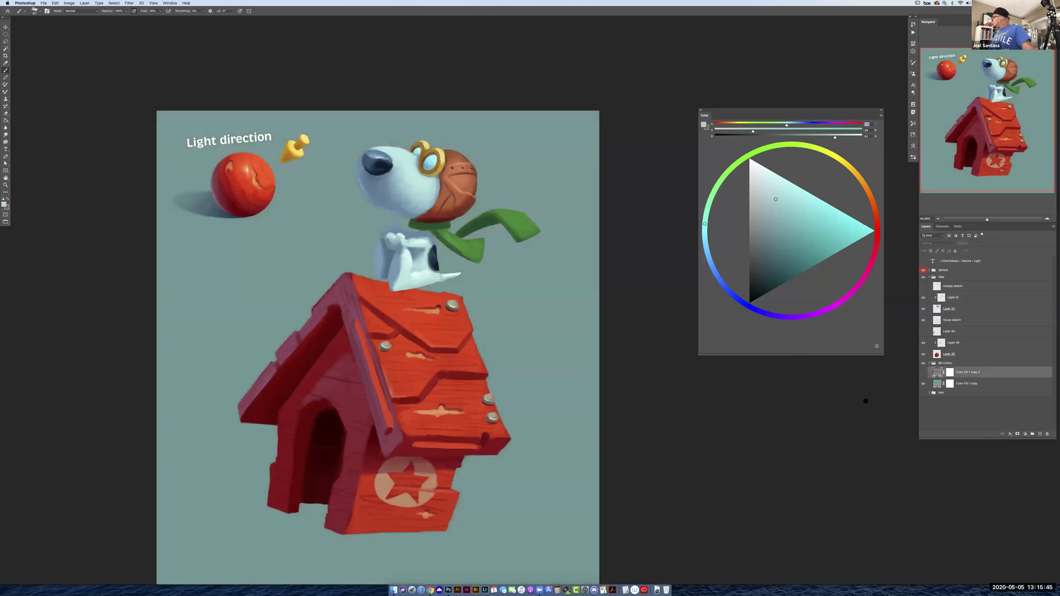
pyautogui.click(958, 298)
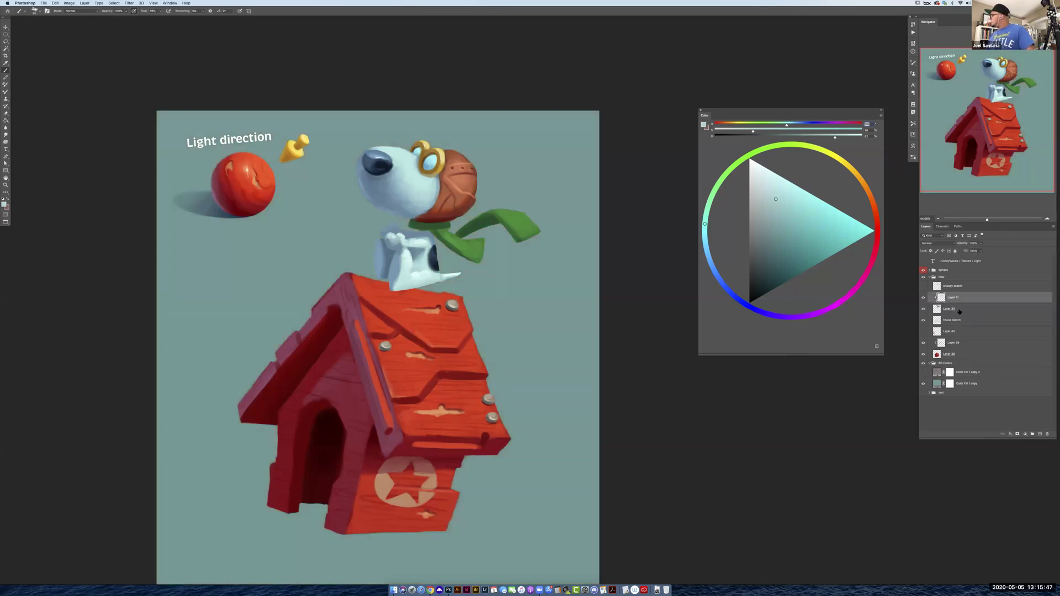
# Shade the lower front edge of the dog's muzzle below the nose with sampled soft blue tones
pyautogui.keyDown('alt'); pyautogui.click(390, 226); pyautogui.keyUp('alt')
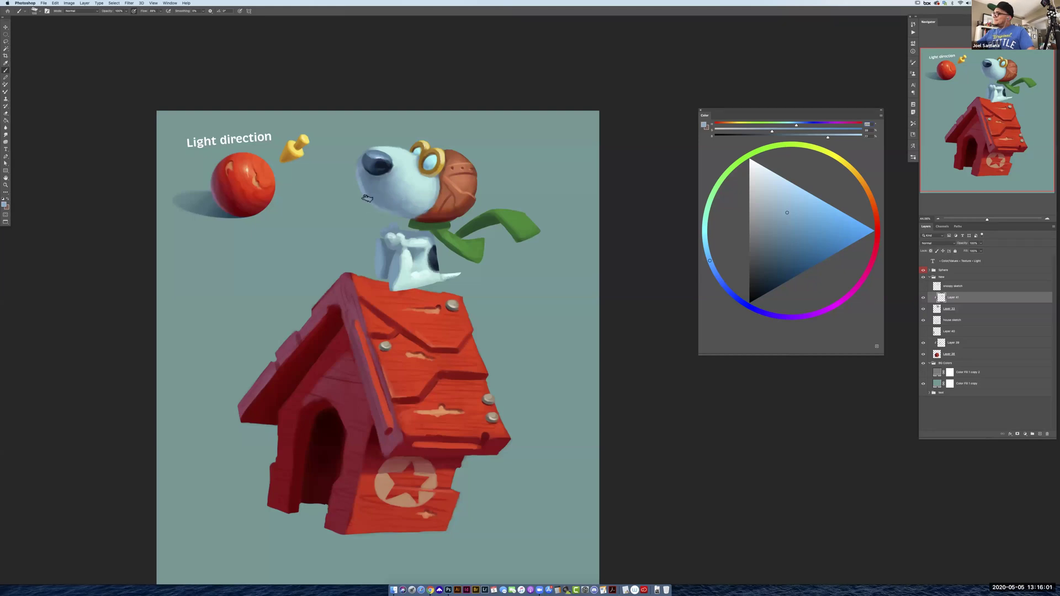
pyautogui.keyDown('alt'); pyautogui.click(370, 196); pyautogui.keyUp('alt')
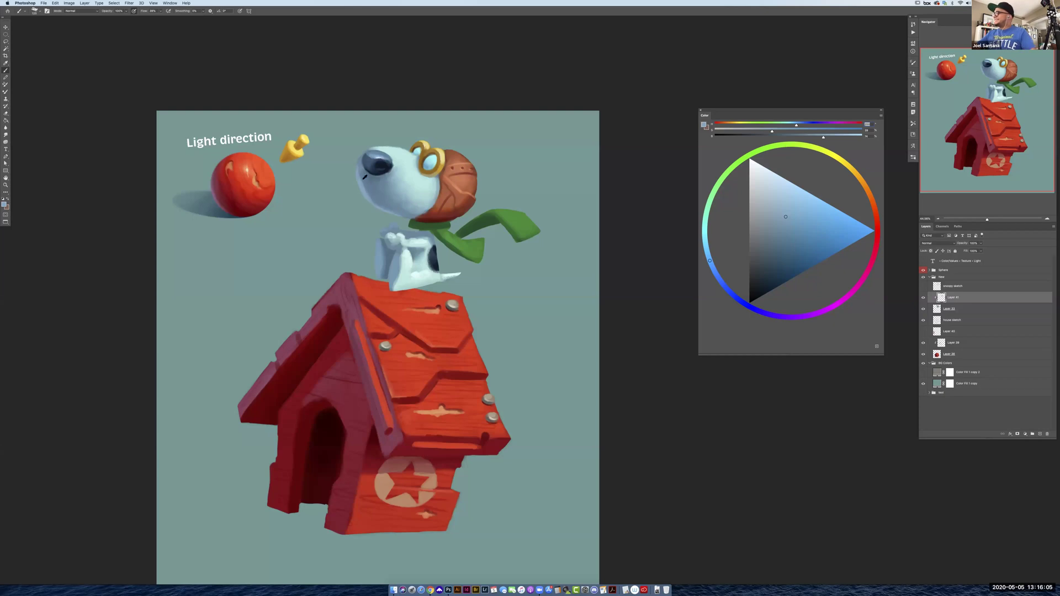
pyautogui.keyDown('alt'); pyautogui.click(364, 179); pyautogui.keyUp('alt')
pyautogui.keyDown('alt'); pyautogui.click(369, 197); pyautogui.keyUp('alt')
pyautogui.keyDown('alt'); pyautogui.click(371, 193); pyautogui.keyUp('alt')
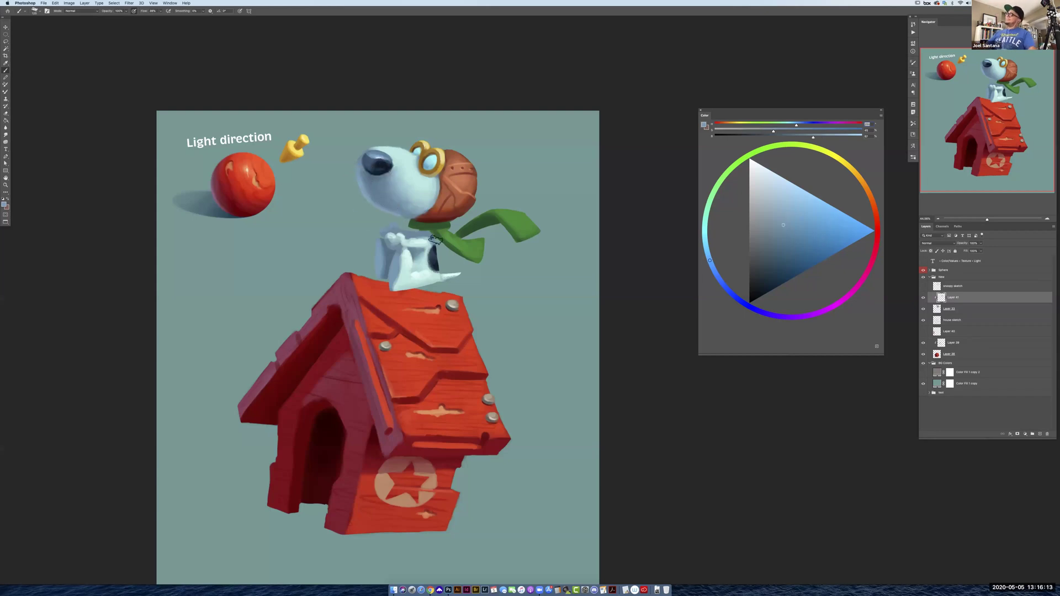
# Blend the shadowed side of the dog's arm and body beneath the paws with sampled muted blue tones
pyautogui.keyDown('alt'); pyautogui.click(367, 196); pyautogui.keyUp('alt')
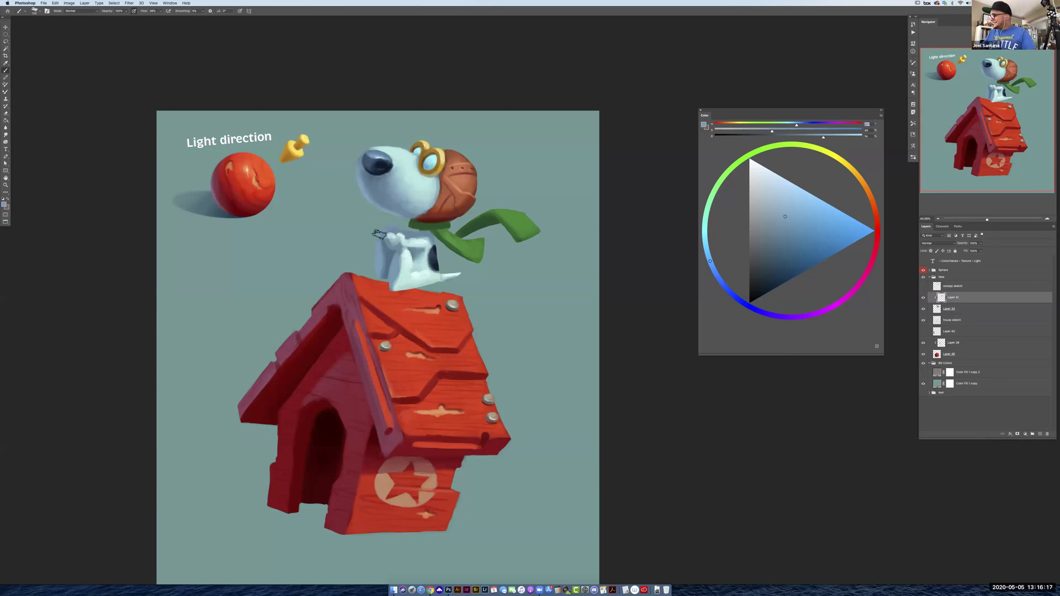
pyautogui.keyDown('alt'); pyautogui.click(379, 251); pyautogui.keyUp('alt')
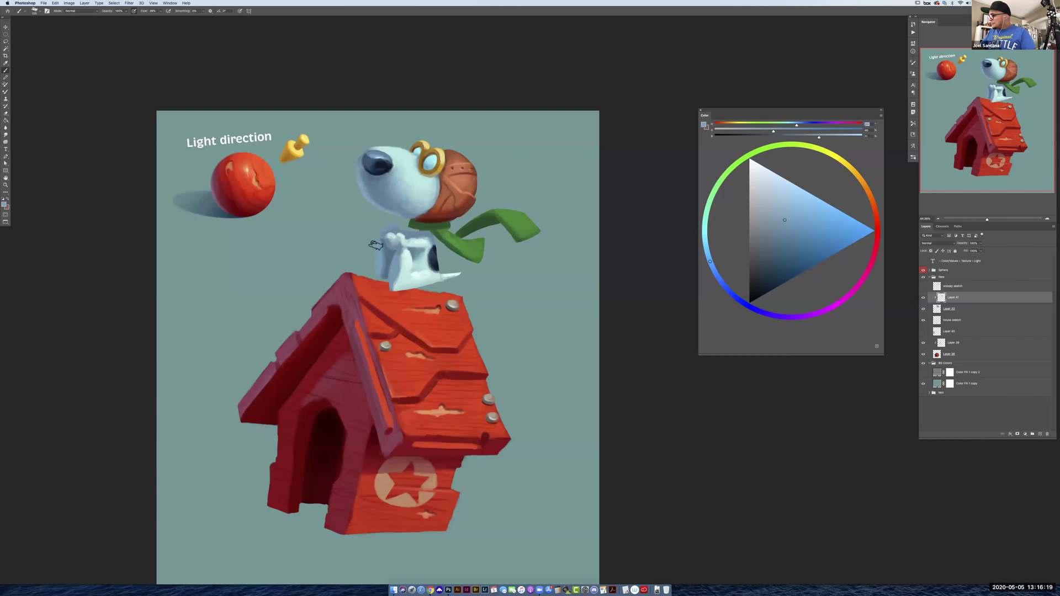
pyautogui.keyDown('alt'); pyautogui.click(378, 245); pyautogui.keyUp('alt')
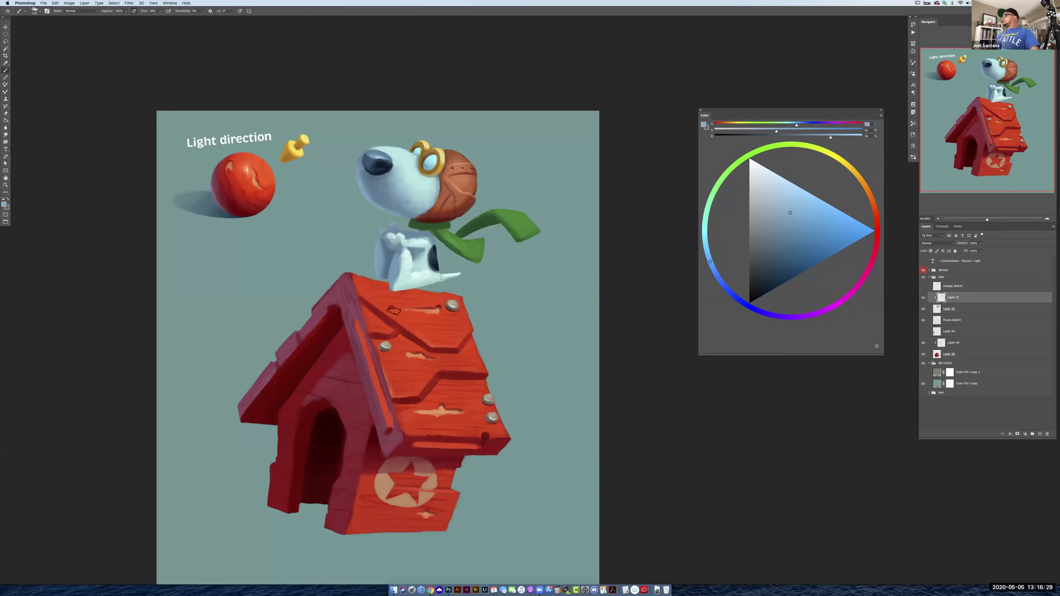
pyautogui.keyDown('alt'); pyautogui.click(384, 260); pyautogui.keyUp('alt')
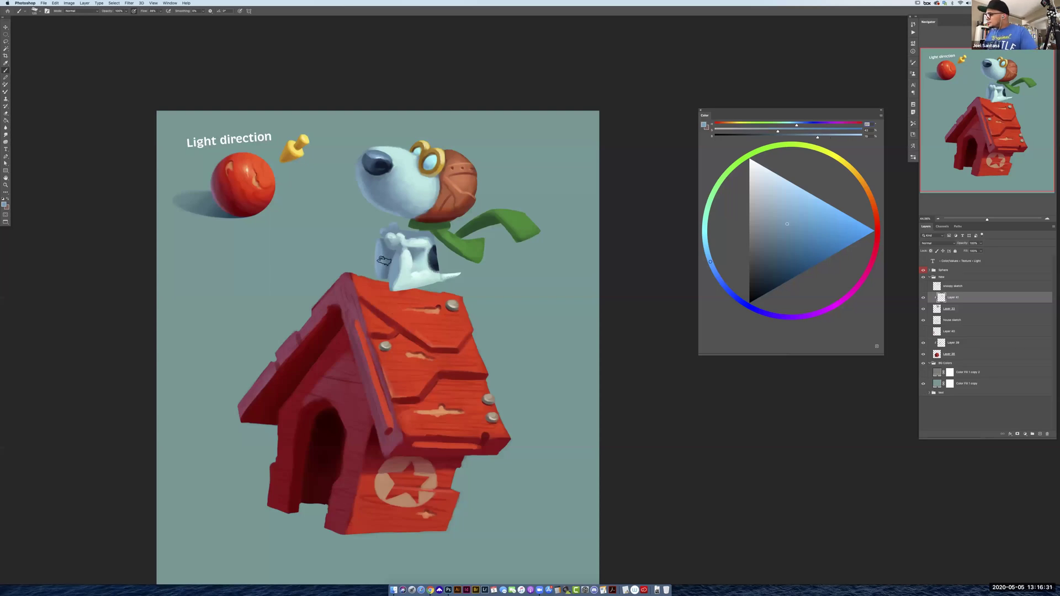
pyautogui.keyDown('alt'); pyautogui.click(384, 265); pyautogui.keyUp('alt')
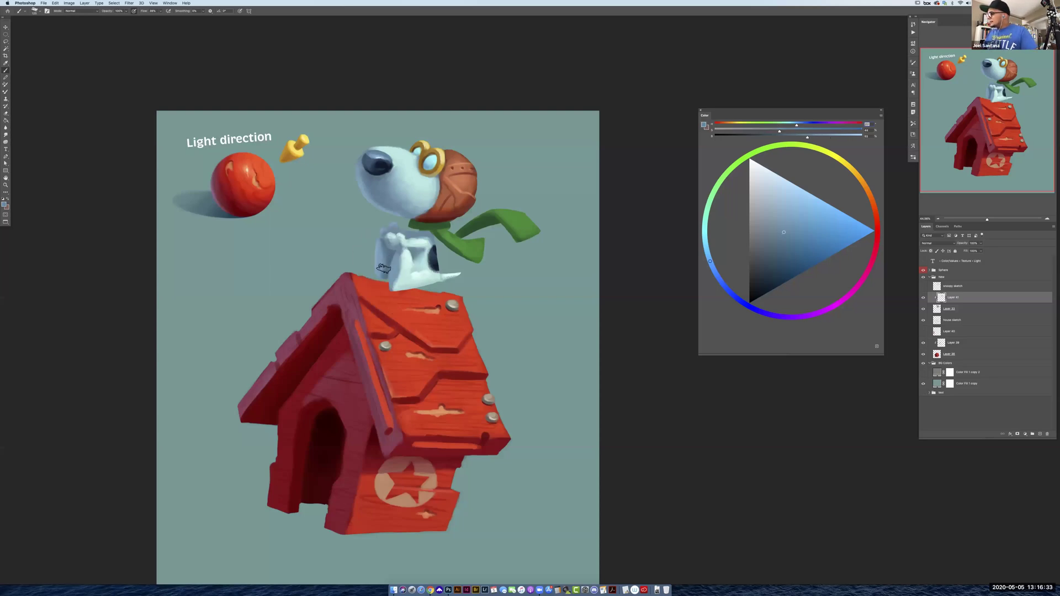
pyautogui.keyDown('alt'); pyautogui.click(384, 270); pyautogui.keyUp('alt')
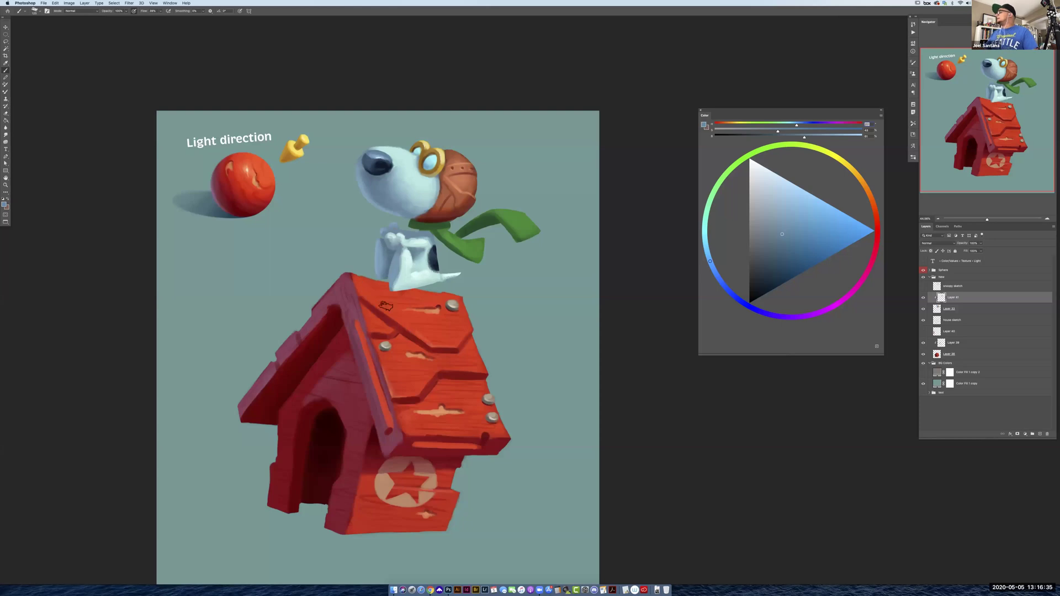
# Paint a darker blue shadow on the dog's chest under the green scarf and blend it with sampled blue tones
pyautogui.keyDown('alt'); pyautogui.click(395, 254); pyautogui.keyUp('alt')
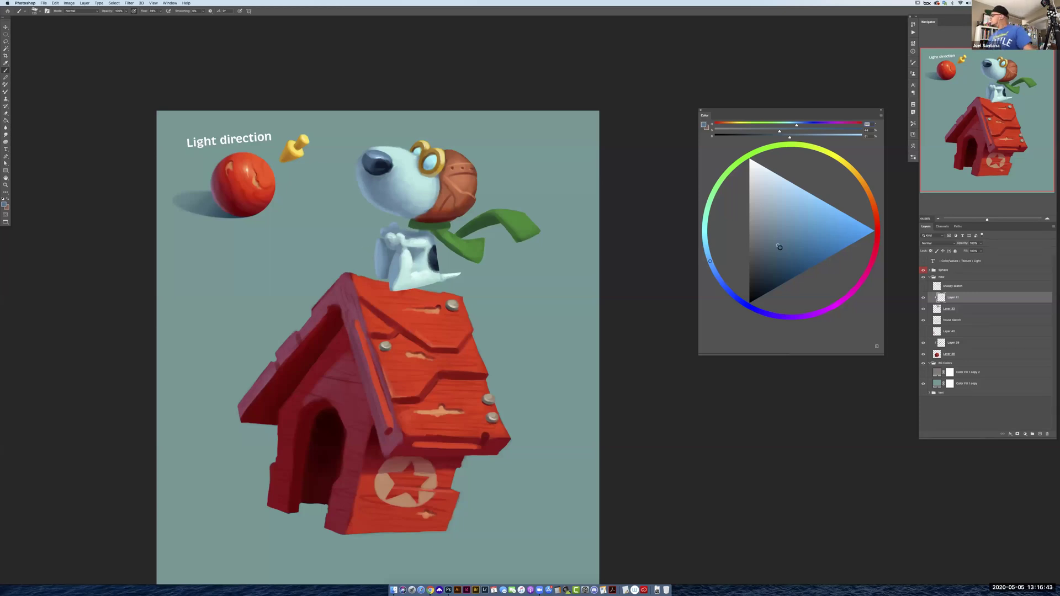
pyautogui.moveTo(778, 256); pyautogui.dragTo(773, 262)
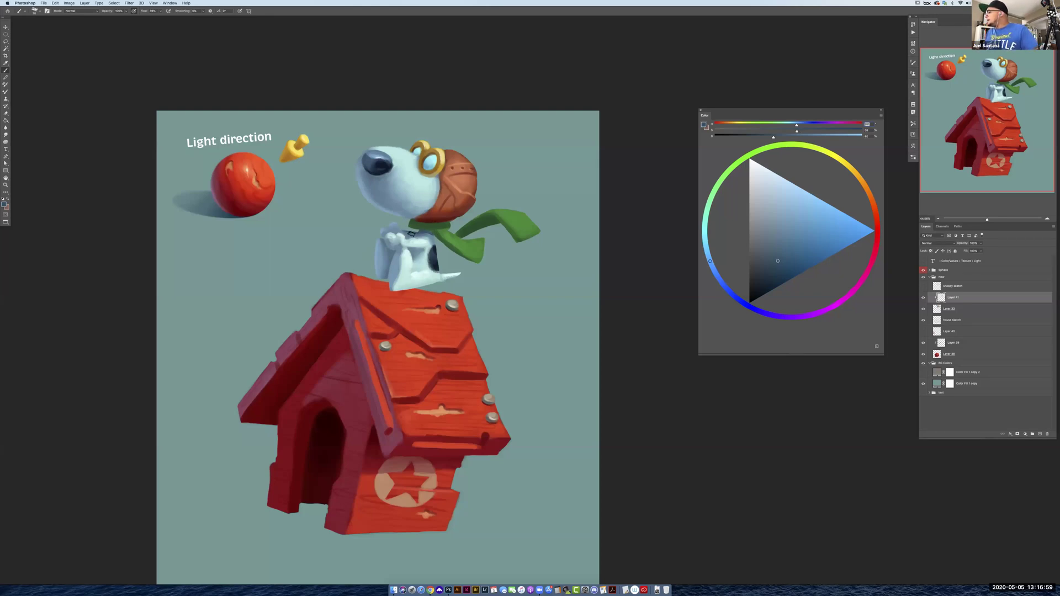
pyautogui.keyDown('alt'); pyautogui.click(419, 234); pyautogui.keyUp('alt')
pyautogui.keyDown('alt'); pyautogui.click(422, 232); pyautogui.keyUp('alt')
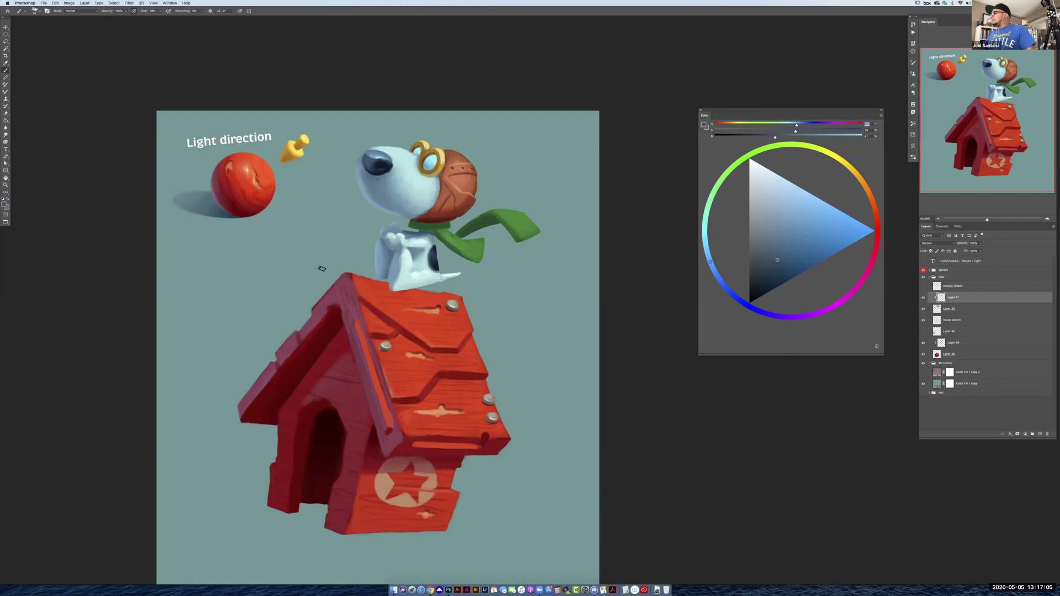
pyautogui.keyDown('alt'); pyautogui.click(428, 234); pyautogui.keyUp('alt')
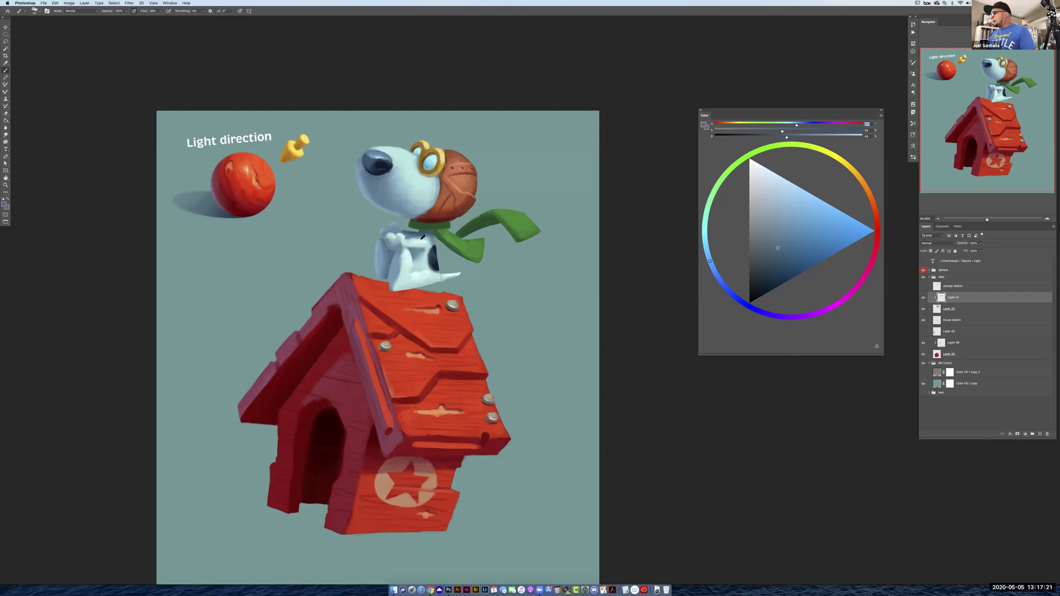
pyautogui.keyDown('alt'); pyautogui.click(426, 240); pyautogui.keyUp('alt')
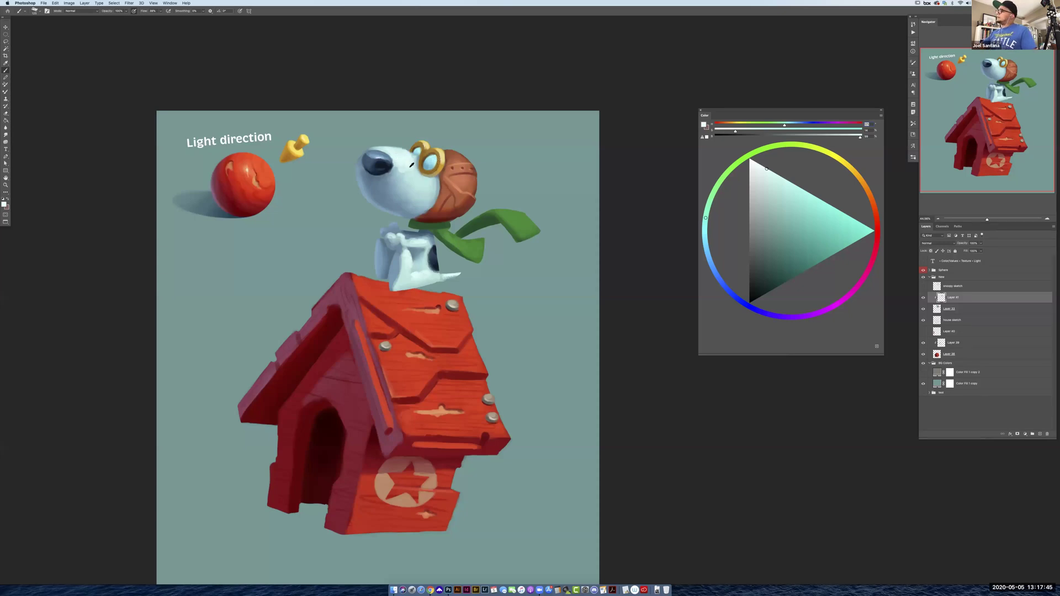
# Brighten the dog's face beside the goggles with sampled near-white and pale aqua tones
pyautogui.keyDown('alt'); pyautogui.click(400, 177); pyautogui.keyUp('alt')
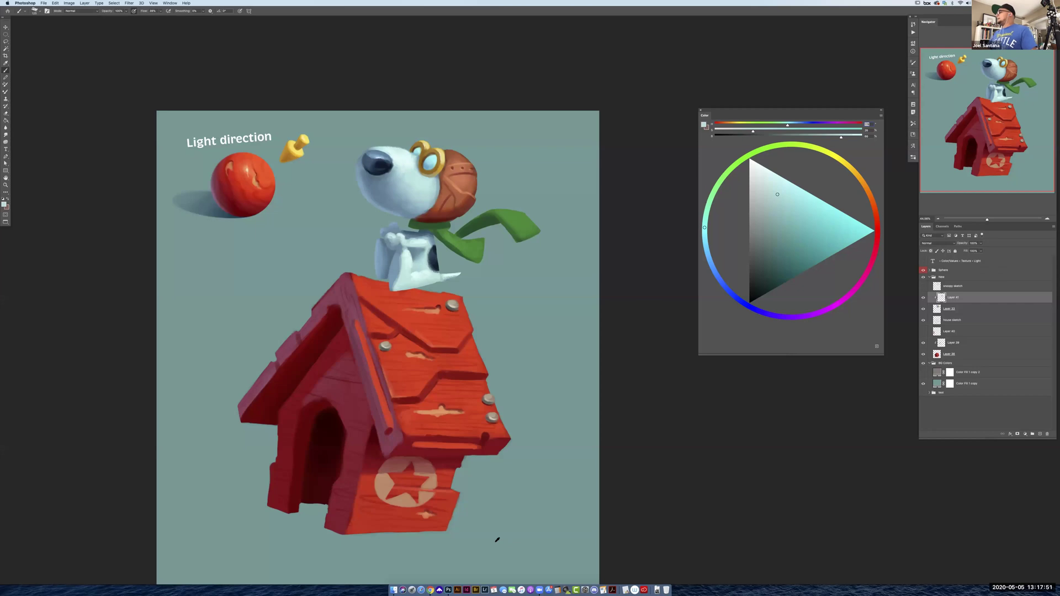
pyautogui.keyDown('alt'); pyautogui.click(412, 164); pyautogui.keyUp('alt')
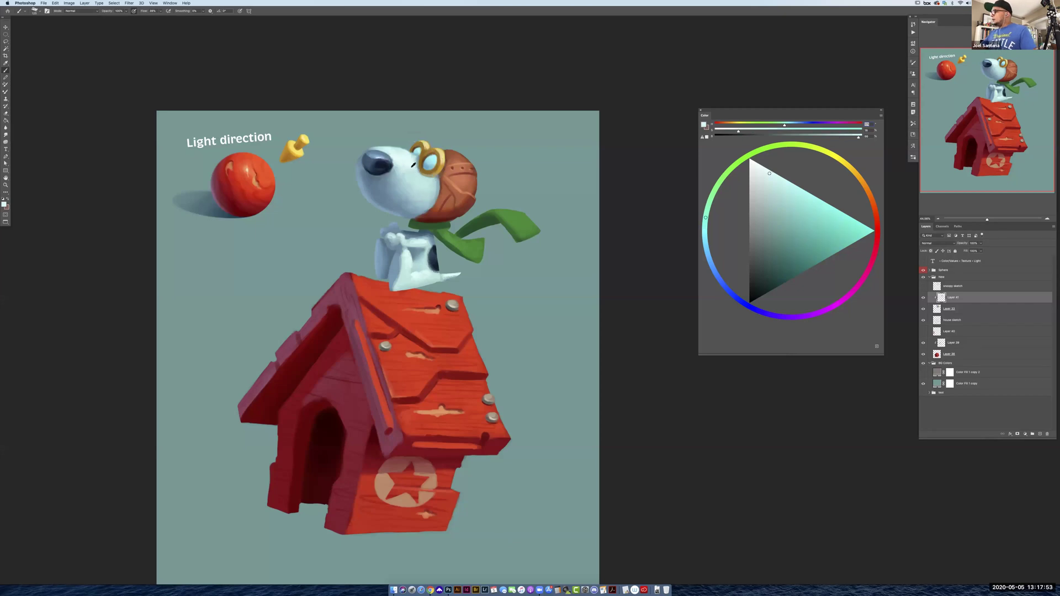
pyautogui.keyDown('alt'); pyautogui.click(405, 171); pyautogui.keyUp('alt')
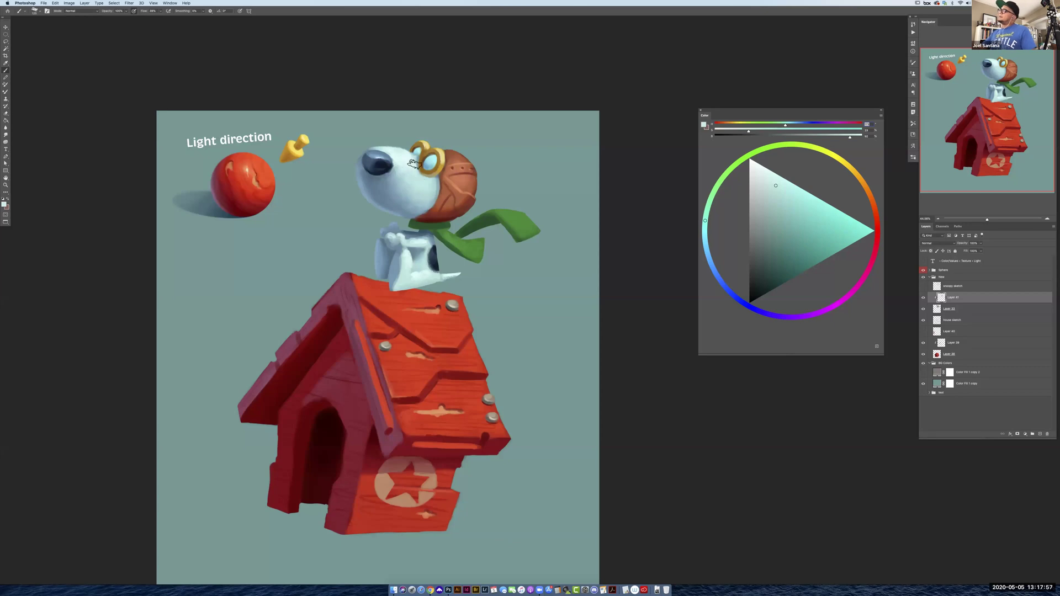
pyautogui.keyDown('alt'); pyautogui.click(407, 175); pyautogui.keyUp('alt')
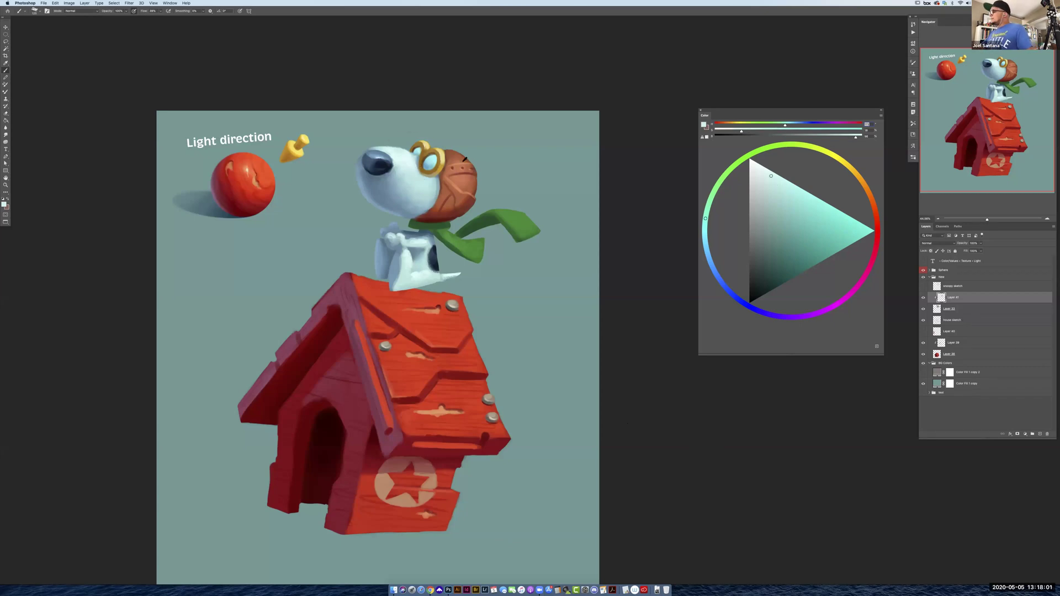
# Paint light orange highlights on the back of the leather helmet using colors sampled from it
pyautogui.keyDown('alt'); pyautogui.click(467, 192); pyautogui.keyUp('alt')
pyautogui.keyDown('alt'); pyautogui.click(461, 177); pyautogui.keyUp('alt')
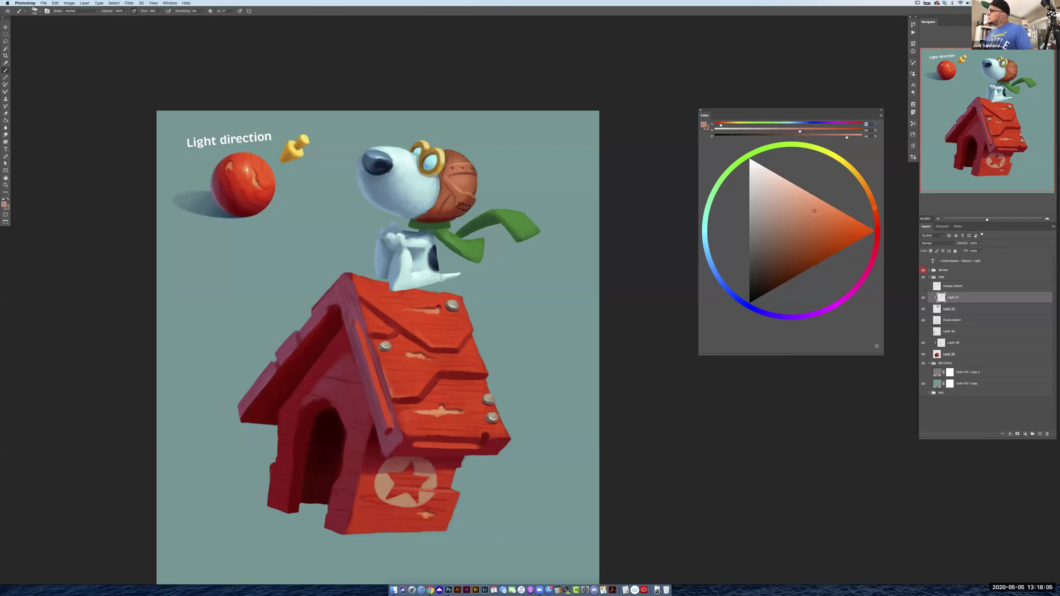
pyautogui.keyDown('alt'); pyautogui.click(460, 178); pyautogui.keyUp('alt')
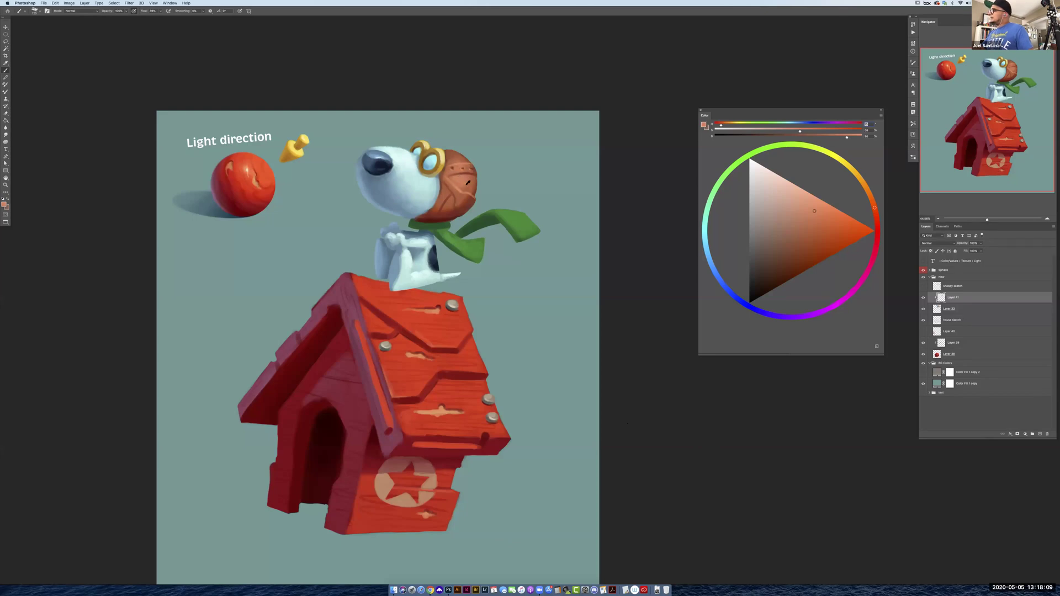
pyautogui.keyDown('alt'); pyautogui.click(463, 185); pyautogui.keyUp('alt')
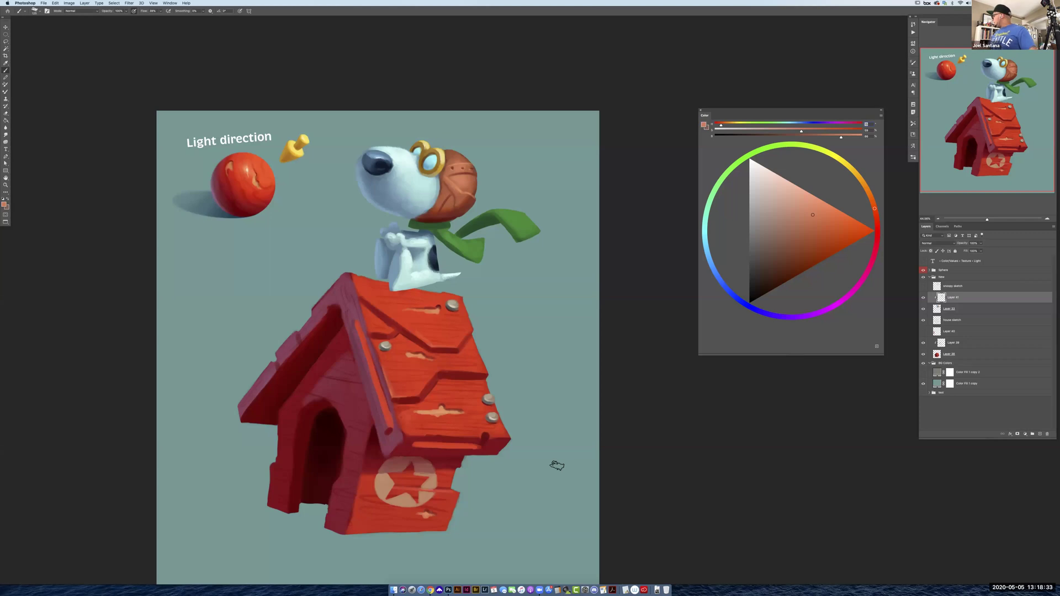
# Blend the leather helmet's lower front edge above the scarf with sampled dark red and orange-brown tones
pyautogui.keyDown('alt'); pyautogui.click(425, 214); pyautogui.keyUp('alt')
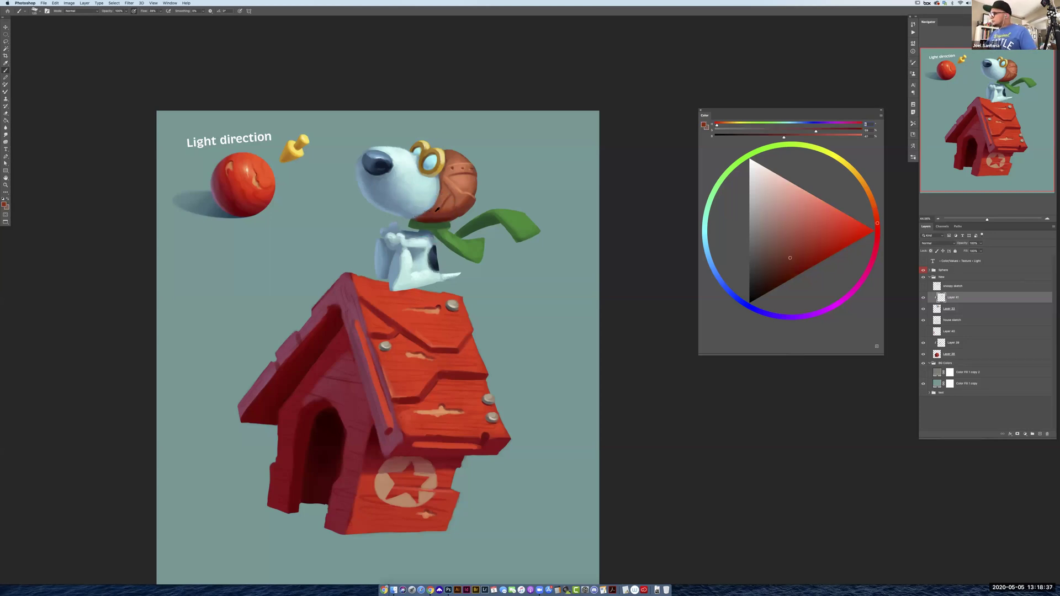
pyautogui.keyDown('alt'); pyautogui.click(438, 209); pyautogui.keyUp('alt')
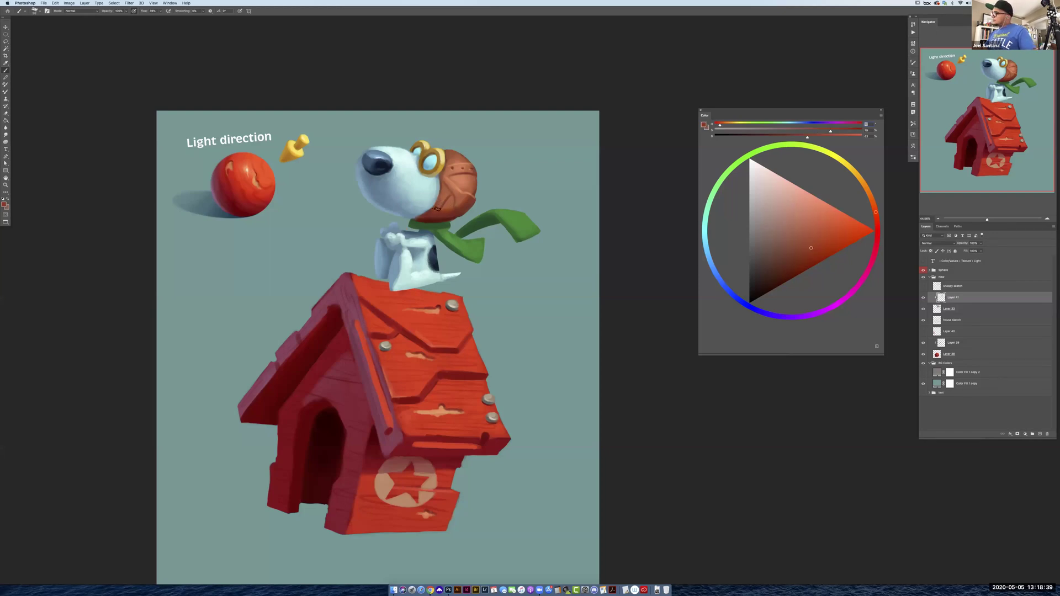
pyautogui.keyDown('alt'); pyautogui.click(440, 206); pyautogui.keyUp('alt')
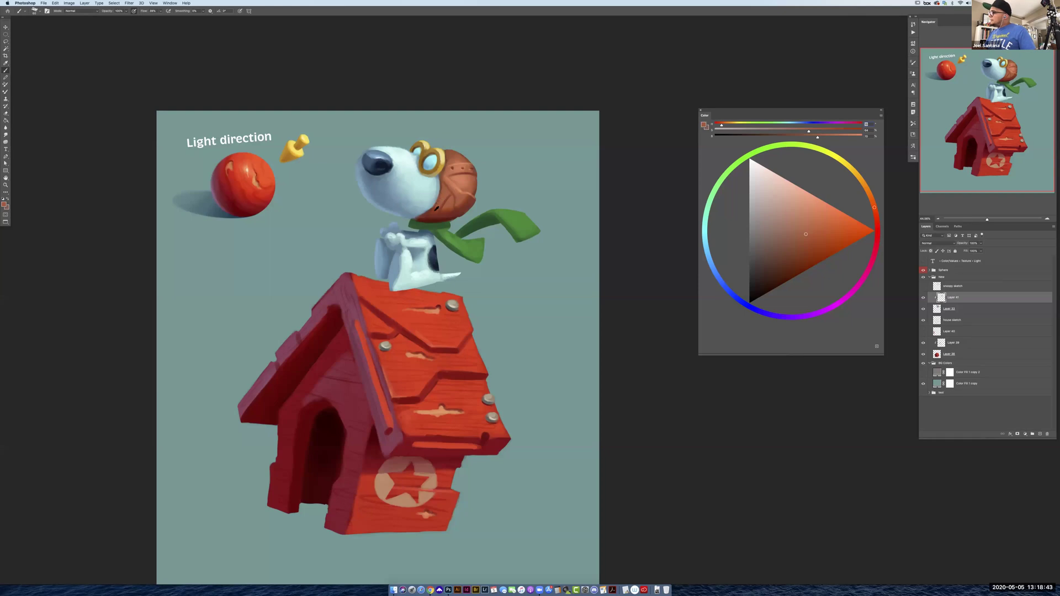
pyautogui.keyDown('alt'); pyautogui.click(433, 213); pyautogui.keyUp('alt')
pyautogui.keyDown('alt'); pyautogui.click(430, 215); pyautogui.keyUp('alt')
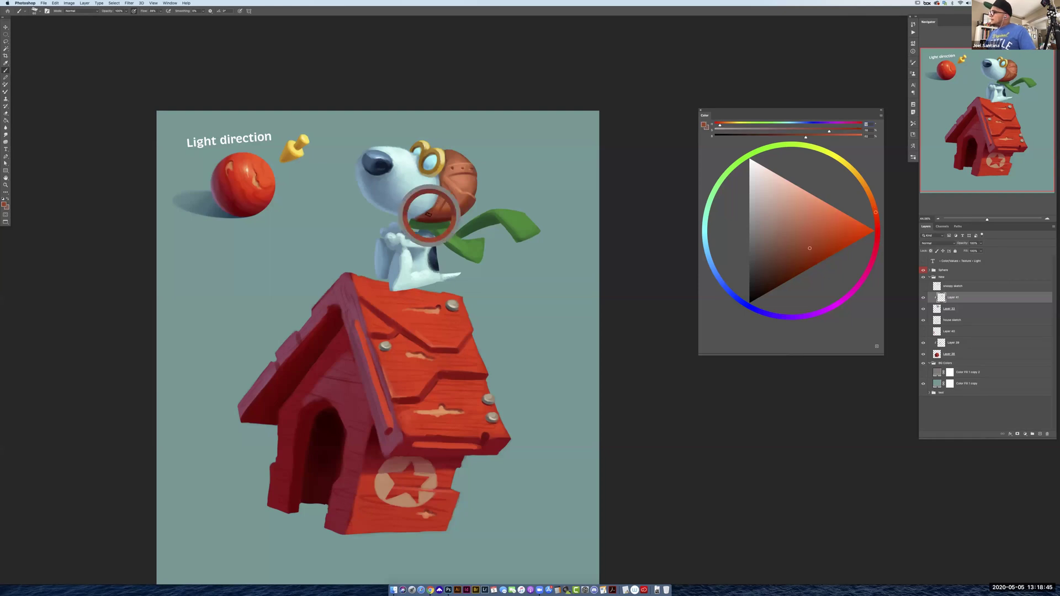
pyautogui.keyDown('alt'); pyautogui.click(433, 215); pyautogui.keyUp('alt')
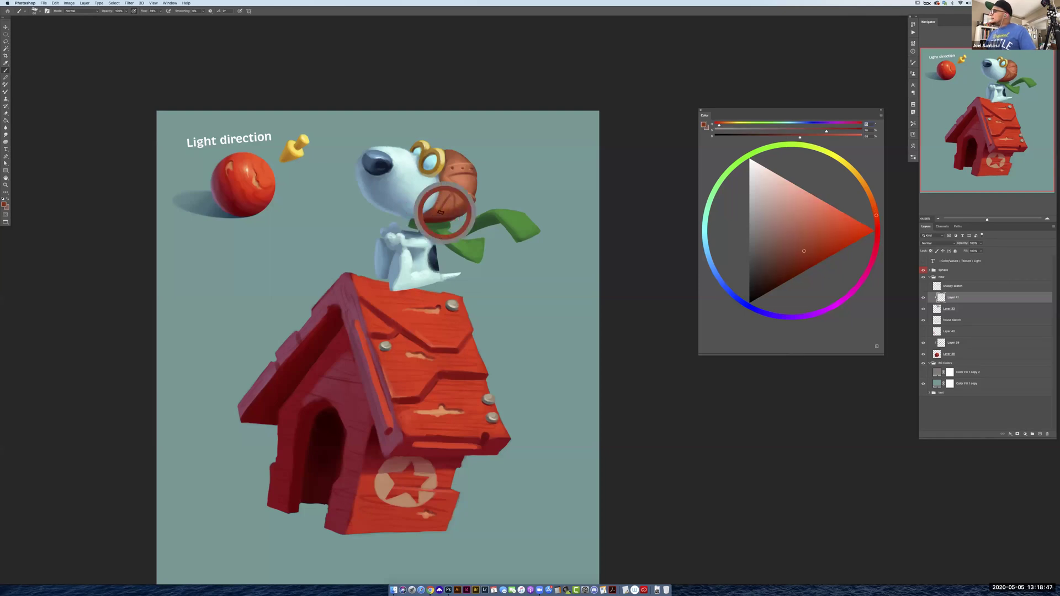
# Smooth the shading on the helmet's lower back with orange-brown tones sampled from the leather
pyautogui.keyDown('alt'); pyautogui.click(442, 211); pyautogui.keyUp('alt')
pyautogui.keyDown('alt'); pyautogui.click(462, 208); pyautogui.keyUp('alt')
pyautogui.keyDown('alt'); pyautogui.click(464, 205); pyautogui.keyUp('alt')
pyautogui.keyDown('alt'); pyautogui.click(459, 203); pyautogui.keyUp('alt')
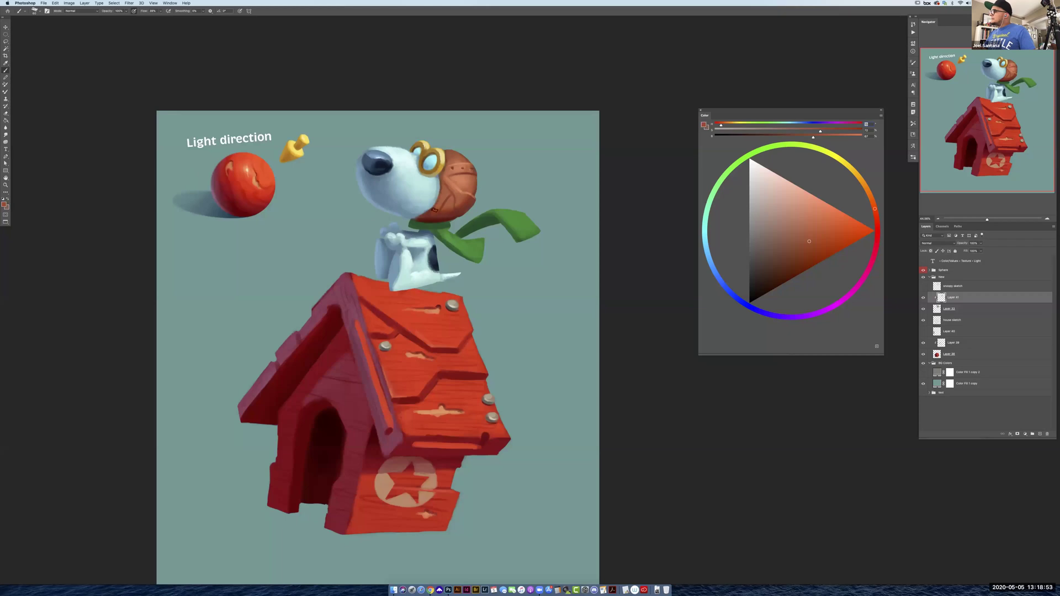
# Deepen the shadow along the helmet's bottom rim with sampled reddish brown and a very dark red
pyautogui.keyDown('alt'); pyautogui.click(426, 215); pyautogui.keyUp('alt')
pyautogui.keyDown('alt'); pyautogui.click(426, 214); pyautogui.keyUp('alt')
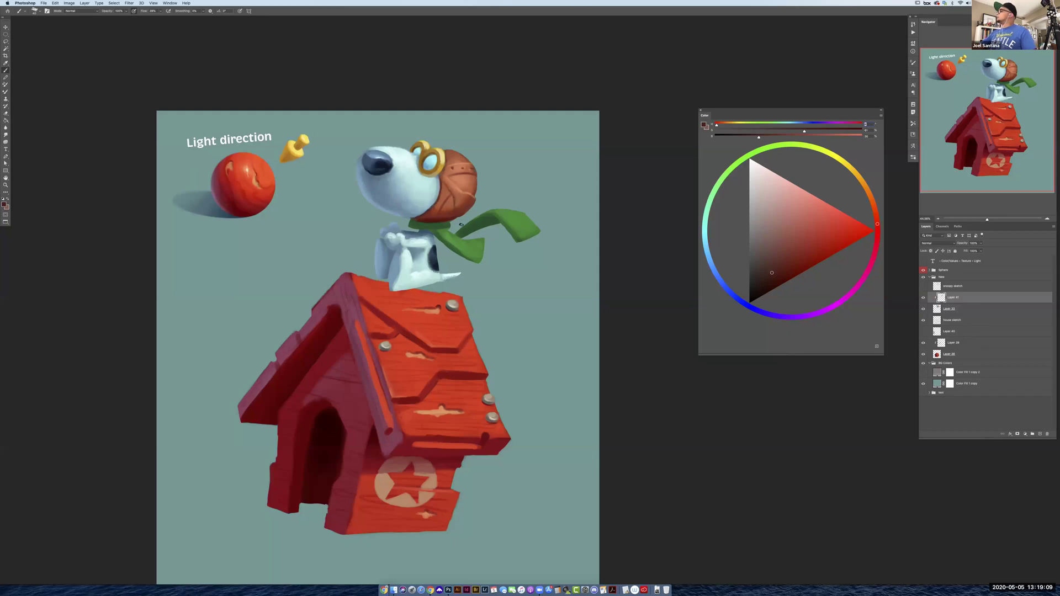
pyautogui.keyDown('alt'); pyautogui.click(429, 223); pyautogui.keyUp('alt')
pyautogui.moveTo(781, 275); pyautogui.dragTo(774, 285)
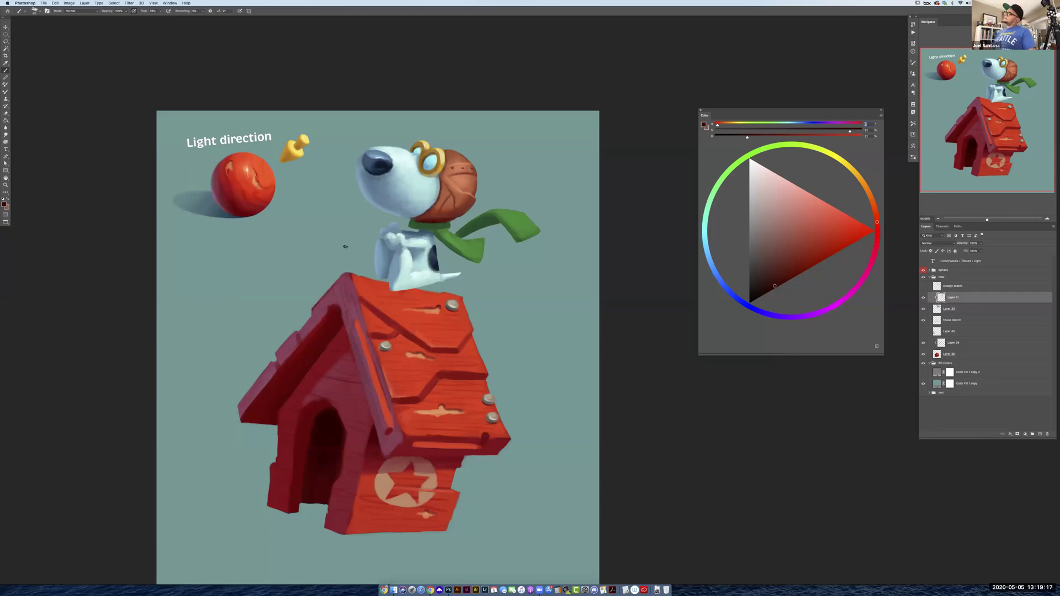
# Paint very dark green shadows on the scarf beneath the helmet and at the base of its flying end
pyautogui.keyDown('alt'); pyautogui.click(437, 226); pyautogui.keyUp('alt')
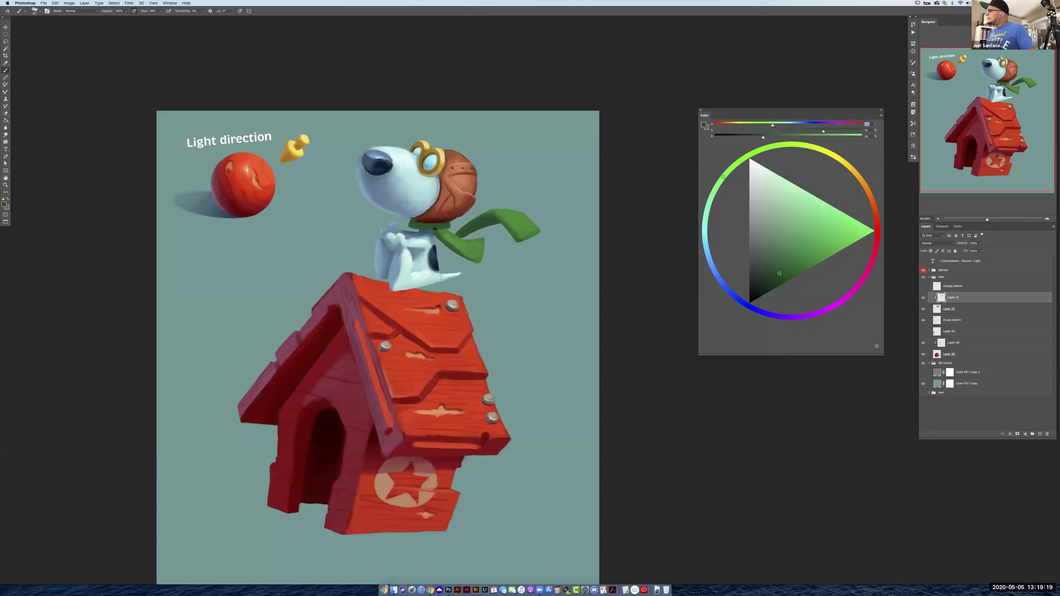
pyautogui.click(776, 280)
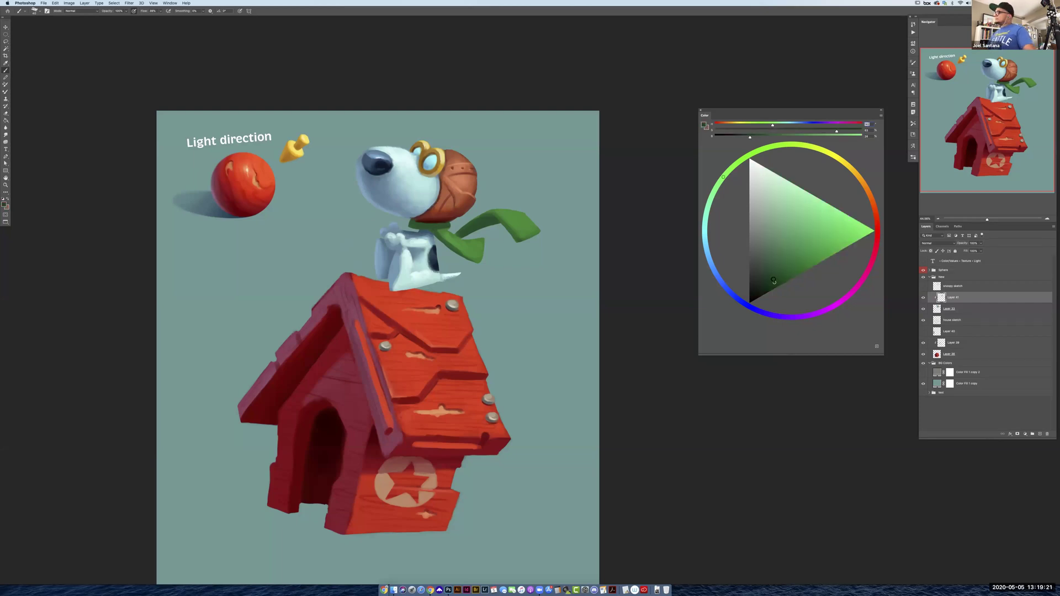
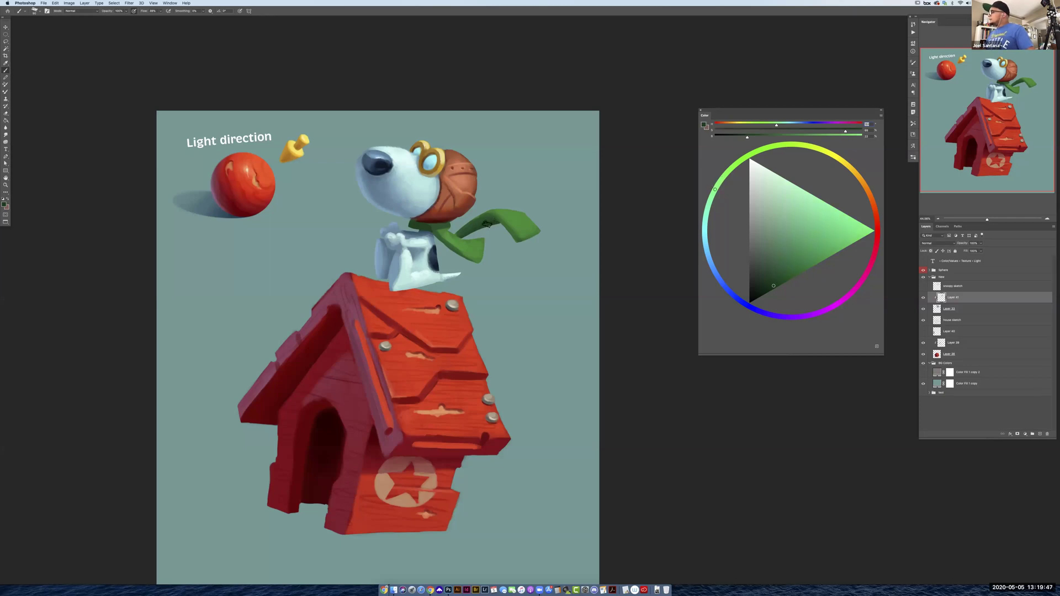
pyautogui.keyDown('alt'); pyautogui.click(491, 214); pyautogui.keyUp('alt')
pyautogui.keyDown('alt'); pyautogui.click(480, 215); pyautogui.keyUp('alt')
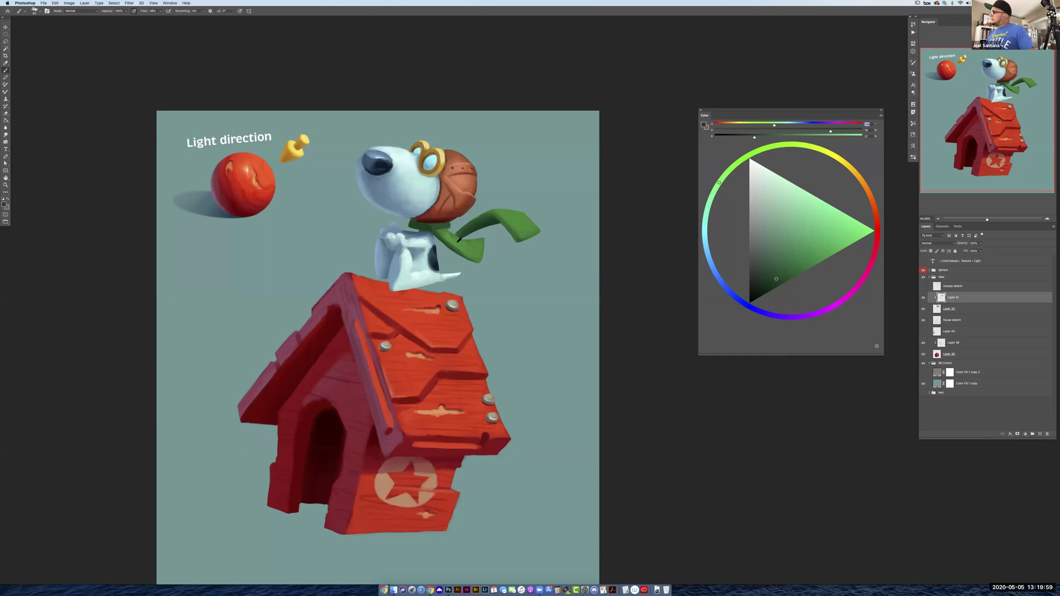
# Shade the folds of the scarf's hanging end with sampled mid and dark greens
pyautogui.keyDown('alt'); pyautogui.click(453, 241); pyautogui.keyUp('alt')
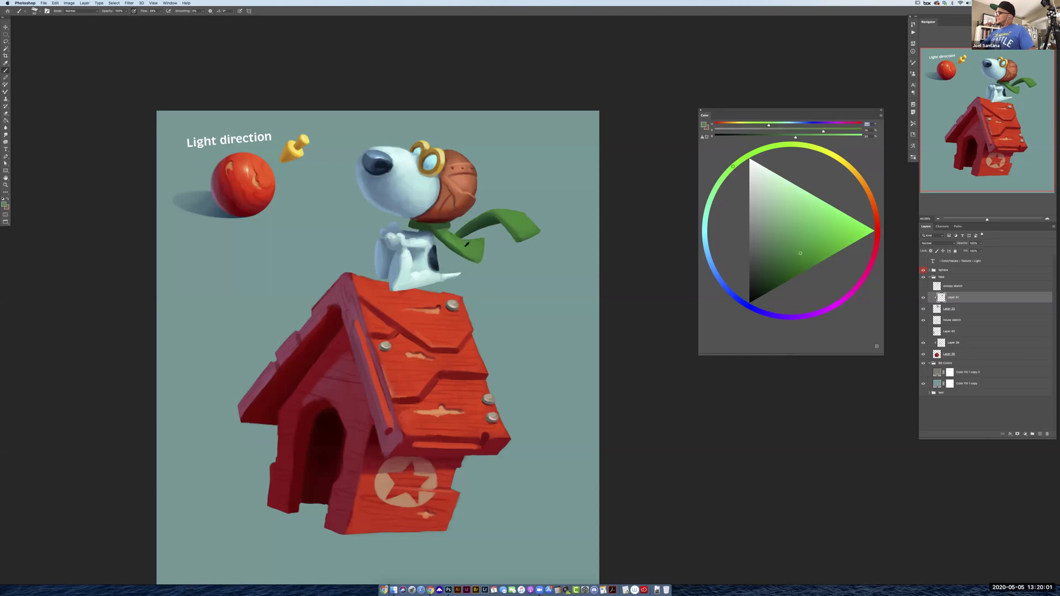
pyautogui.keyDown('alt'); pyautogui.click(465, 247); pyautogui.keyUp('alt')
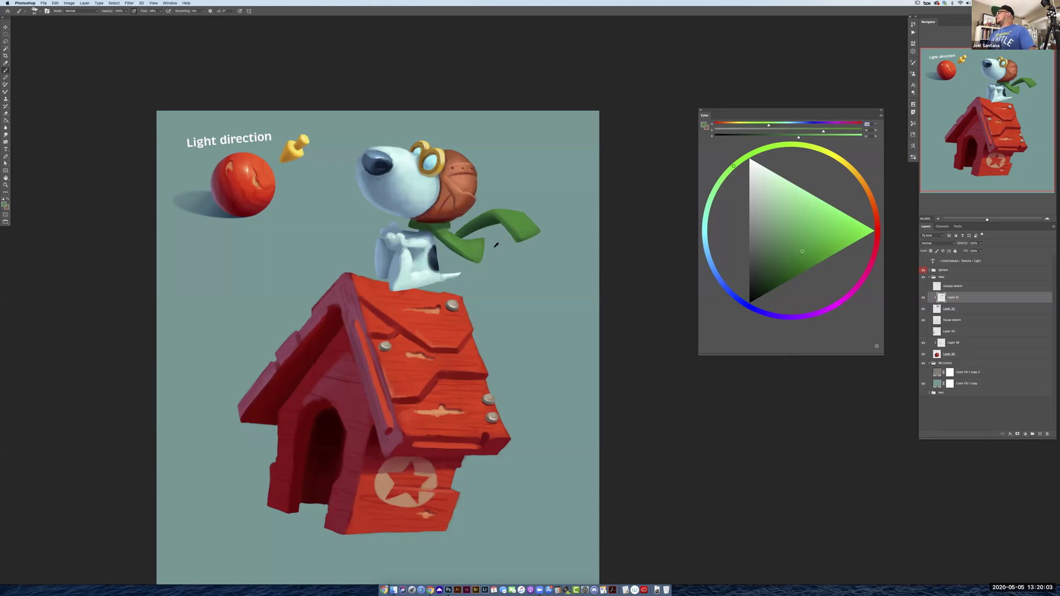
pyautogui.keyDown('alt'); pyautogui.click(438, 227); pyautogui.keyUp('alt')
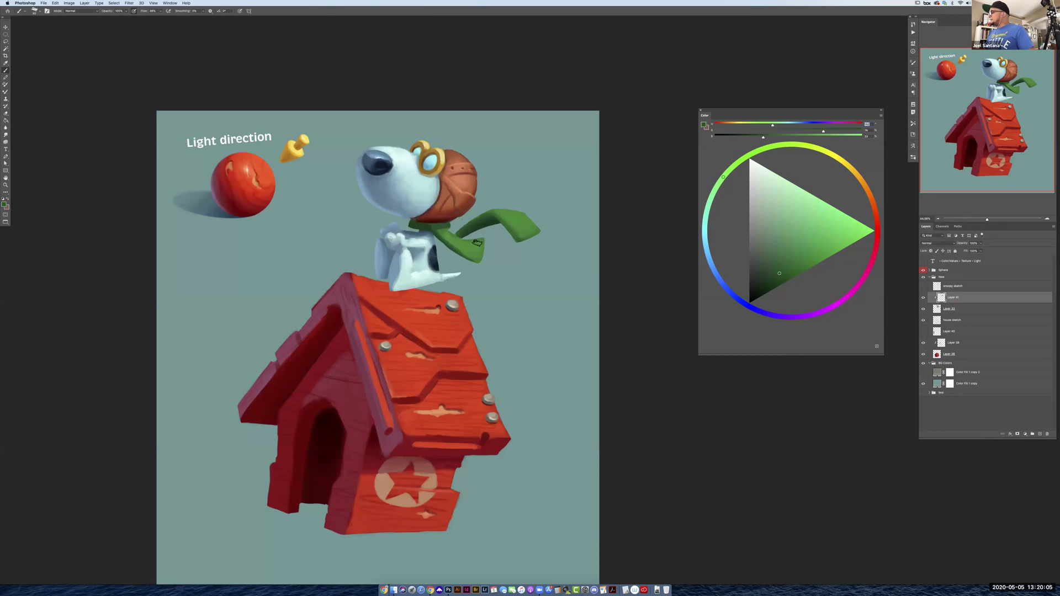
pyautogui.keyDown('alt'); pyautogui.click(474, 243); pyautogui.keyUp('alt')
pyautogui.keyDown('alt'); pyautogui.click(478, 246); pyautogui.keyUp('alt')
pyautogui.keyDown('alt'); pyautogui.click(471, 243); pyautogui.keyUp('alt')
pyautogui.keyDown('alt'); pyautogui.click(472, 243); pyautogui.keyUp('alt')
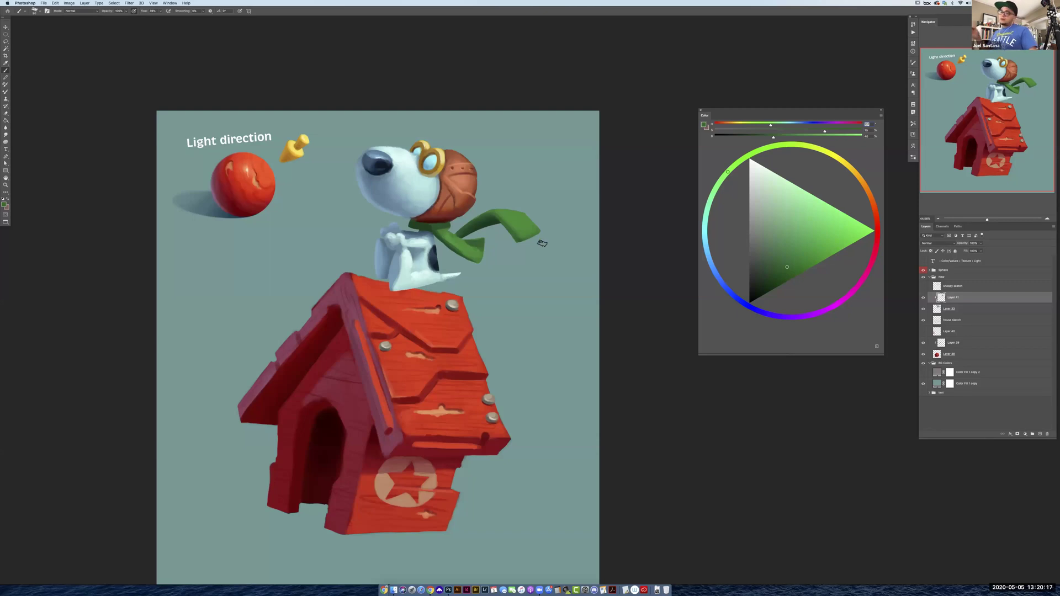
# Soften the transitions between the scarf's hanging end and the neck wrap with sampled lighter and darker greens
pyautogui.keyDown('alt'); pyautogui.click(480, 249); pyautogui.keyUp('alt')
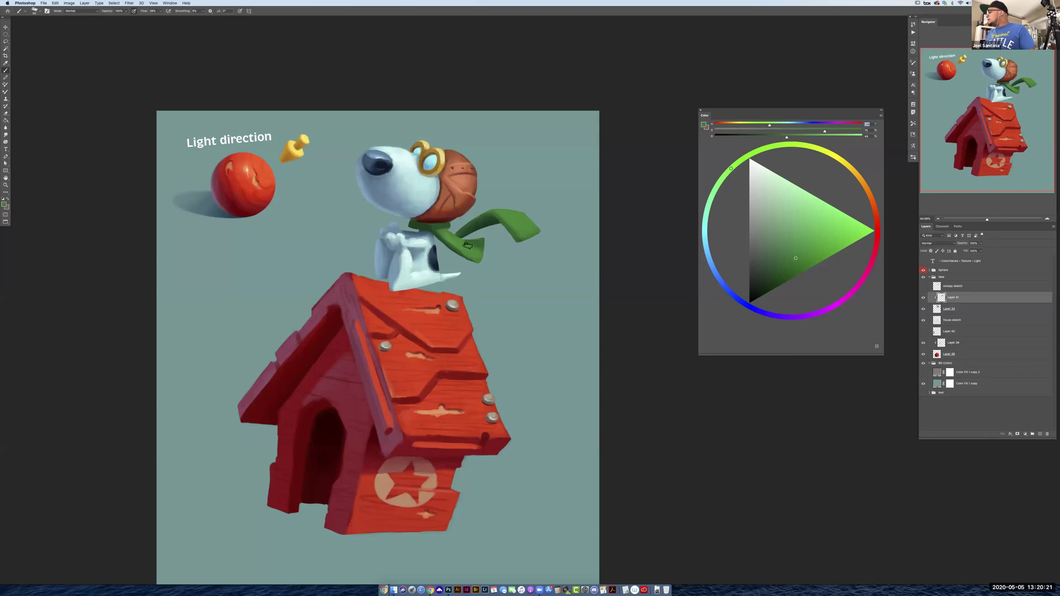
pyautogui.keyDown('alt'); pyautogui.click(478, 250); pyautogui.keyUp('alt')
pyautogui.keyDown('alt'); pyautogui.click(478, 242); pyautogui.keyUp('alt')
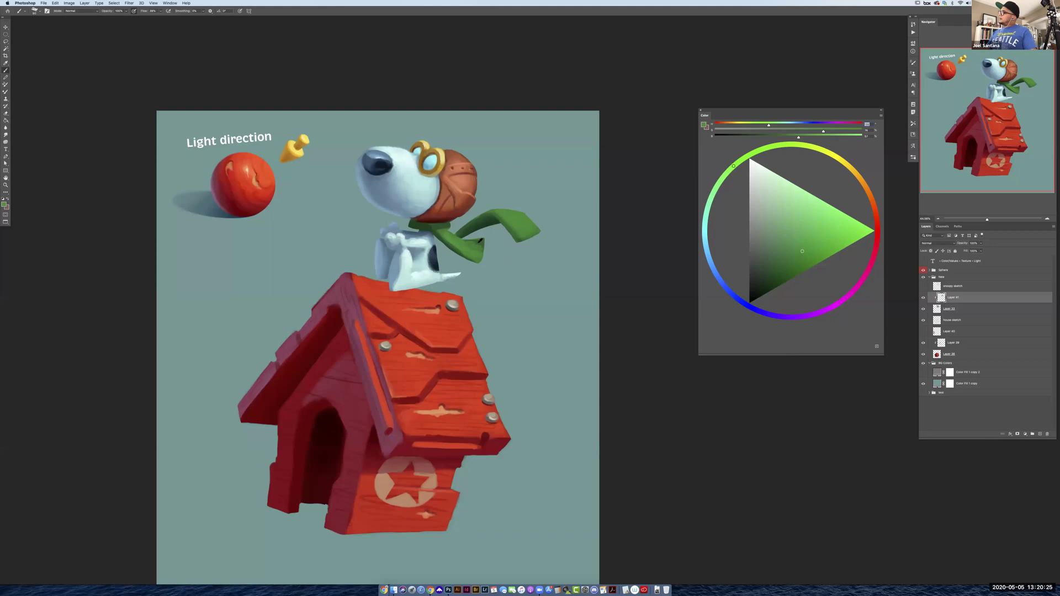
pyautogui.keyDown('alt'); pyautogui.click(470, 243); pyautogui.keyUp('alt')
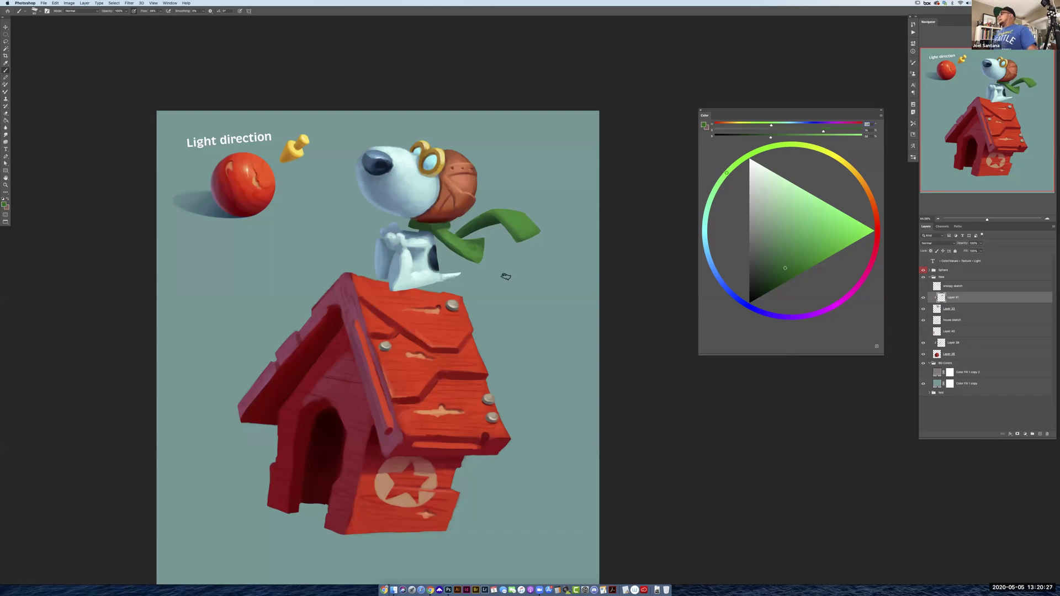
pyautogui.keyDown('alt'); pyautogui.click(469, 250); pyautogui.keyUp('alt')
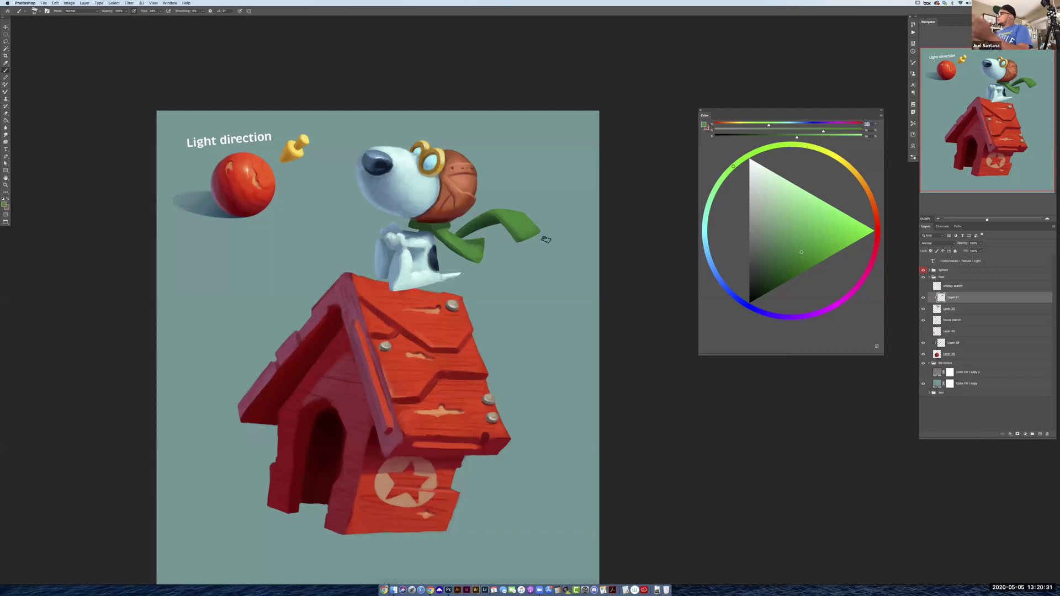
pyautogui.keyDown('alt'); pyautogui.click(467, 243); pyautogui.keyUp('alt')
pyautogui.keyDown('alt'); pyautogui.click(443, 231); pyautogui.keyUp('alt')
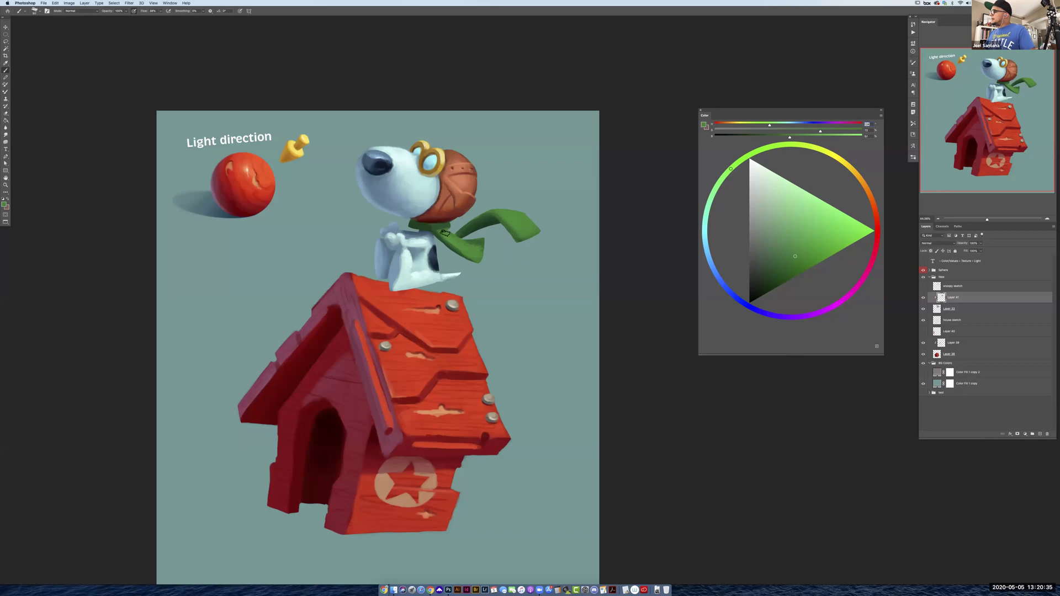
# Model the flying end of the scarf with mid and dark greens sampled from the scarf
pyautogui.keyDown('alt'); pyautogui.click(521, 231); pyautogui.keyUp('alt')
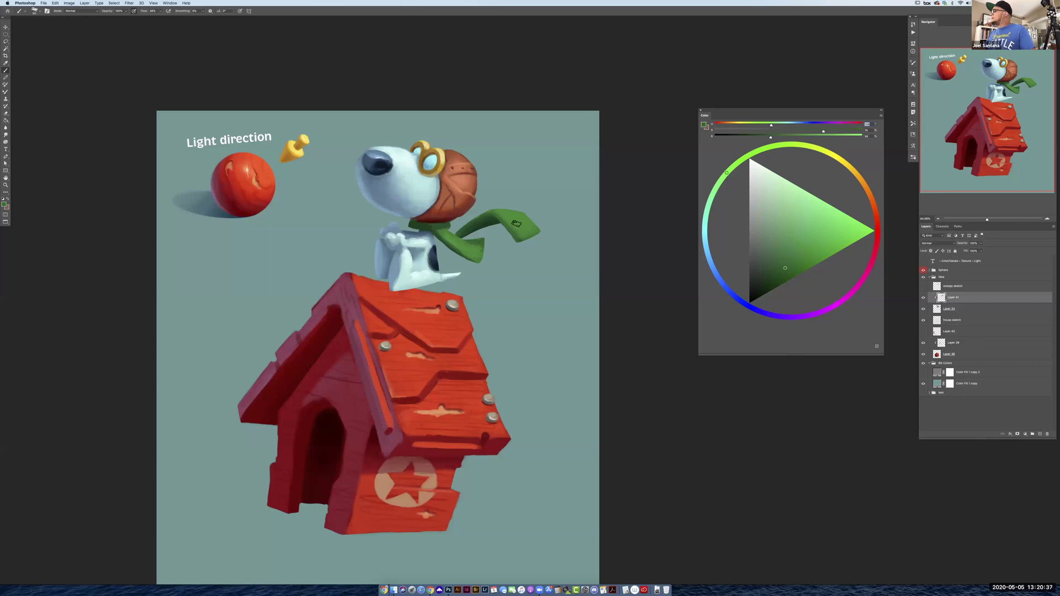
pyautogui.keyDown('alt'); pyautogui.click(503, 225); pyautogui.keyUp('alt')
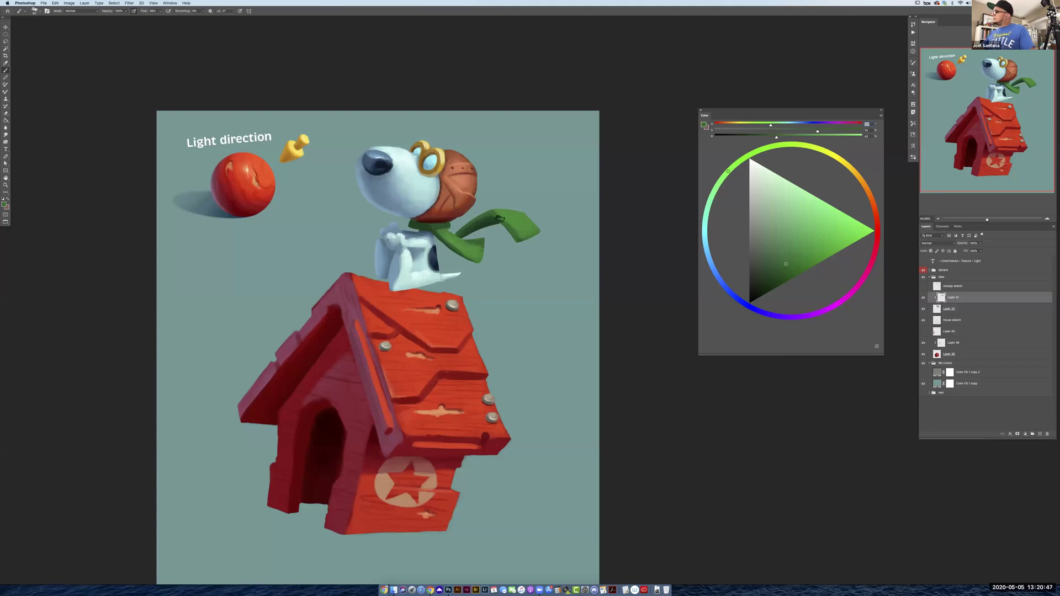
pyautogui.keyDown('alt'); pyautogui.click(522, 234); pyautogui.keyUp('alt')
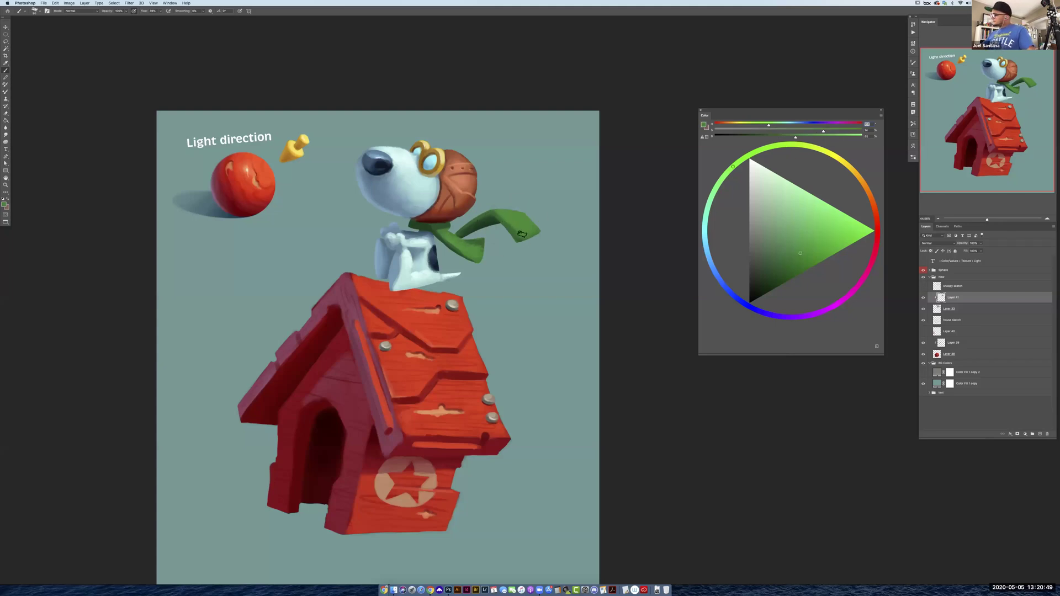
pyautogui.keyDown('alt'); pyautogui.click(453, 243); pyautogui.keyUp('alt')
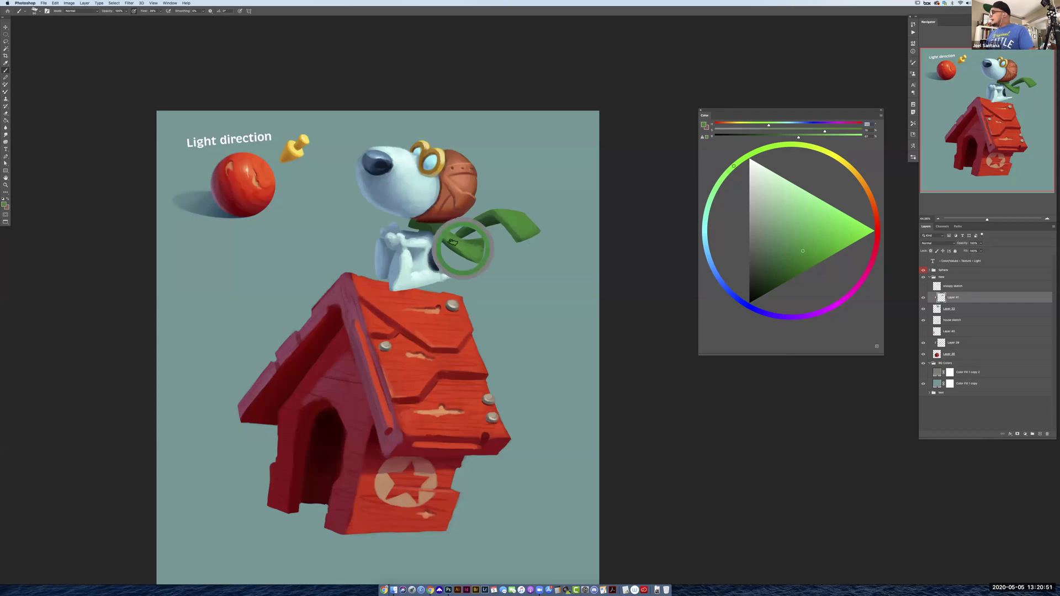
pyautogui.keyDown('alt'); pyautogui.click(436, 227); pyautogui.keyUp('alt')
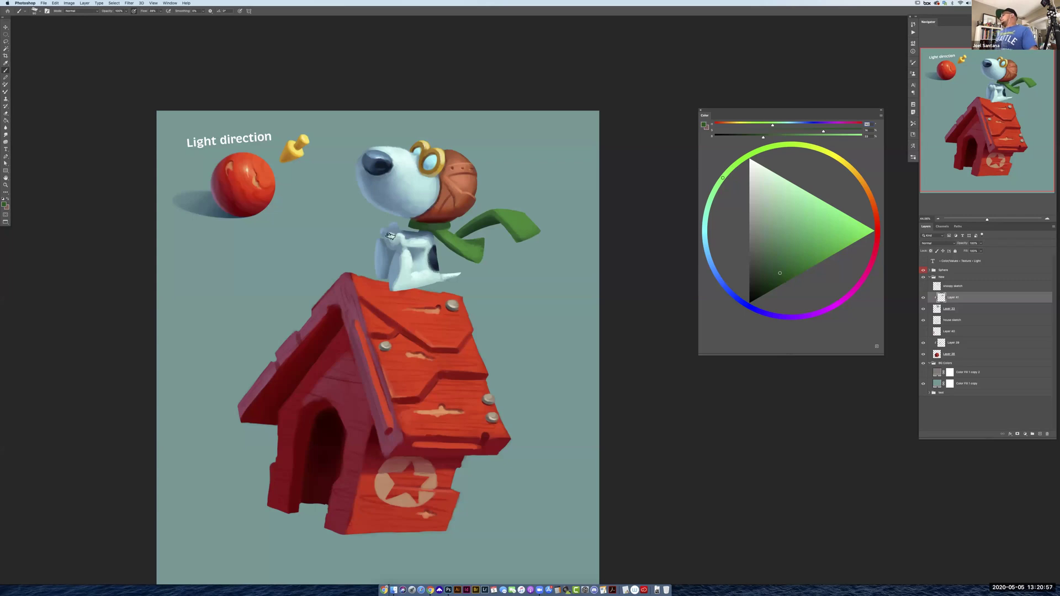
# Refine the shadows on the flying end's underside and the neck wrap with sampled dark greens
pyautogui.keyDown('alt'); pyautogui.click(521, 242); pyautogui.keyUp('alt')
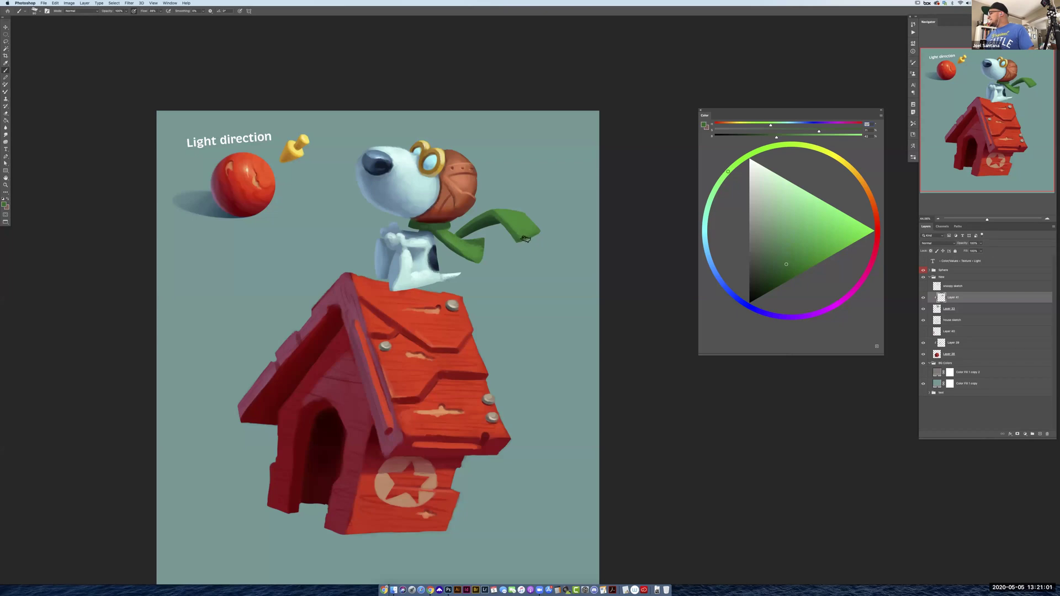
pyautogui.keyDown('alt'); pyautogui.click(518, 235); pyautogui.keyUp('alt')
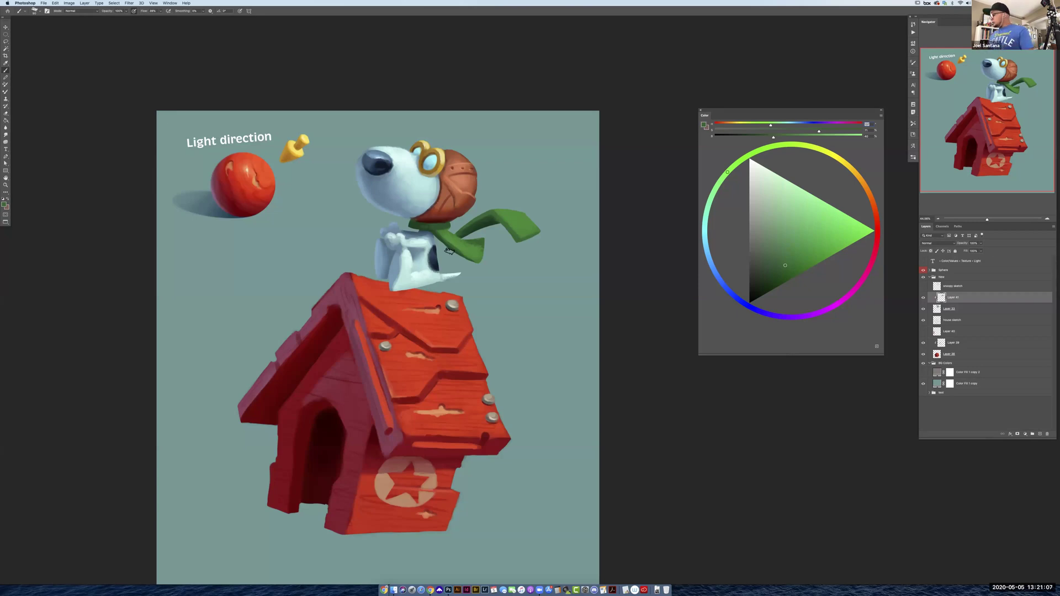
pyautogui.keyDown('alt'); pyautogui.click(479, 231); pyautogui.keyUp('alt')
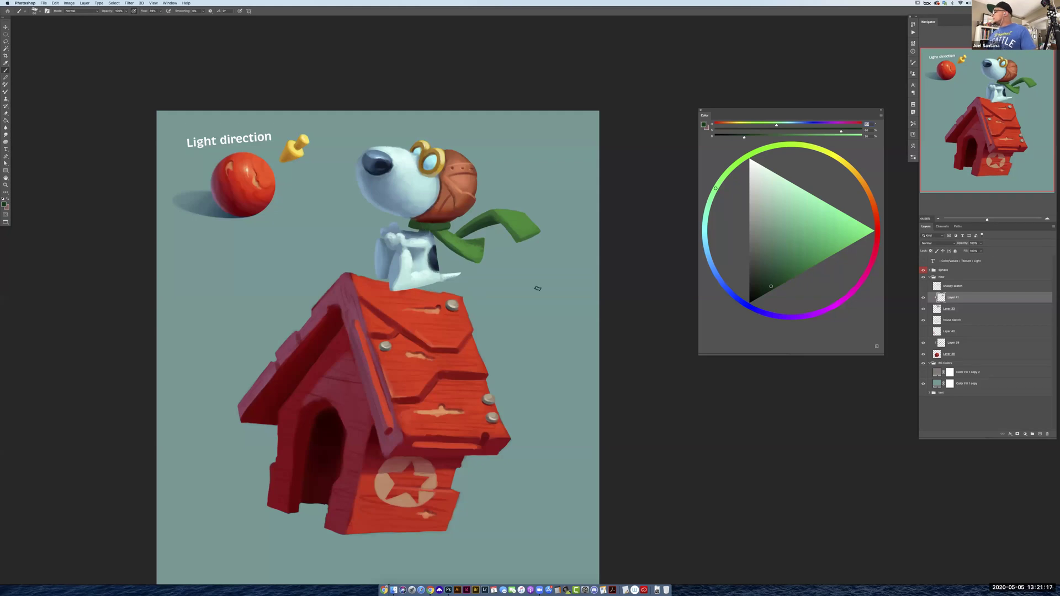
pyautogui.keyDown('alt'); pyautogui.click(432, 228); pyautogui.keyUp('alt')
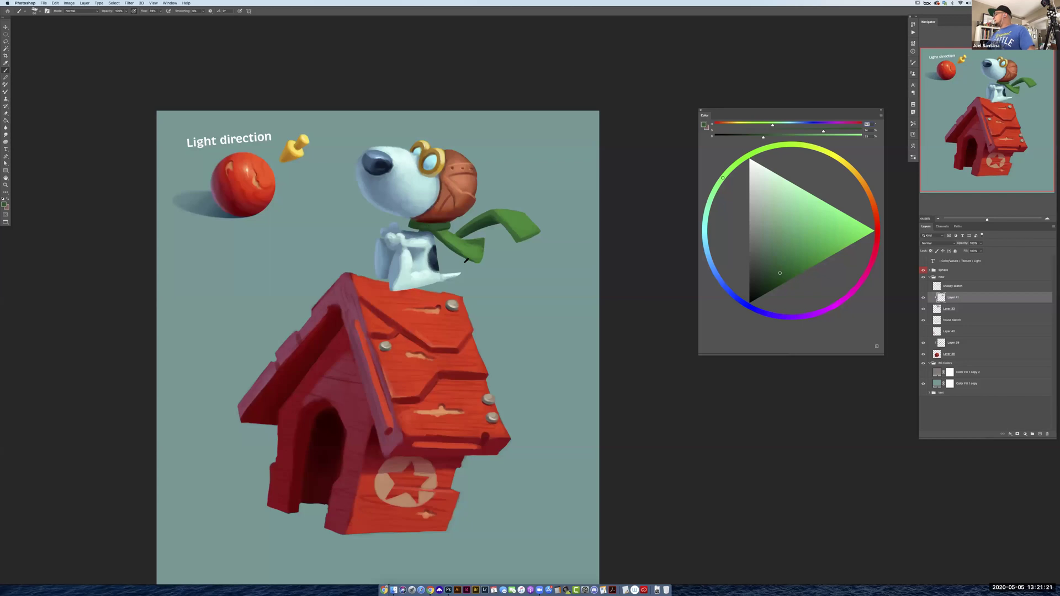
# Paint lighter, muted green highlights on the scarf's flying end and blend them with sampled greens
pyautogui.keyDown('alt'); pyautogui.click(529, 235); pyautogui.keyUp('alt')
pyautogui.moveTo(807, 243); pyautogui.dragTo(808, 237)
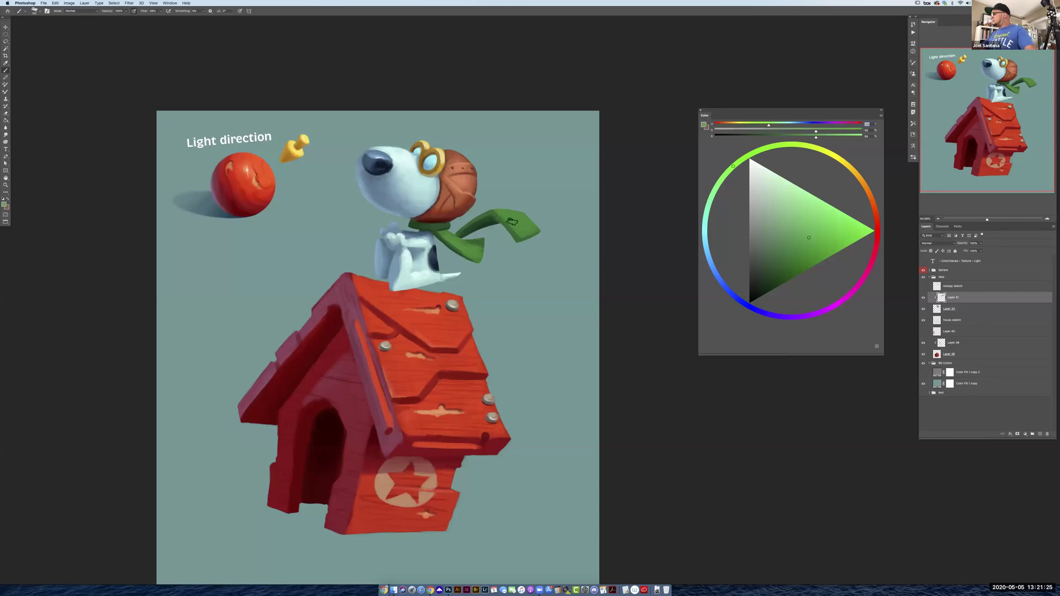
pyautogui.keyDown('alt'); pyautogui.click(519, 230); pyautogui.keyUp('alt')
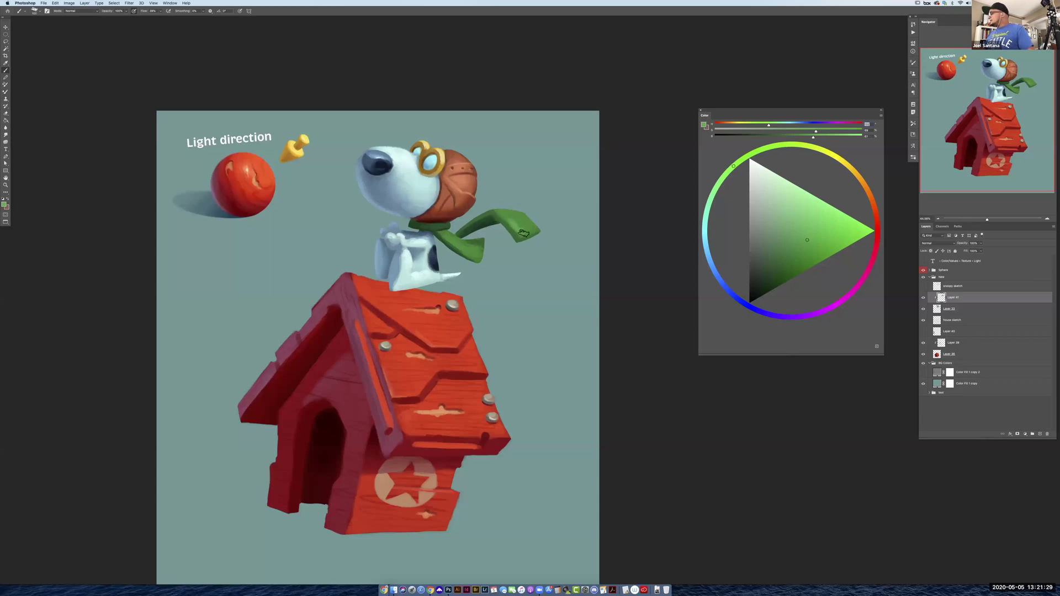
pyautogui.keyDown('alt'); pyautogui.click(527, 232); pyautogui.keyUp('alt')
pyautogui.keyDown('alt'); pyautogui.click(513, 219); pyautogui.keyUp('alt')
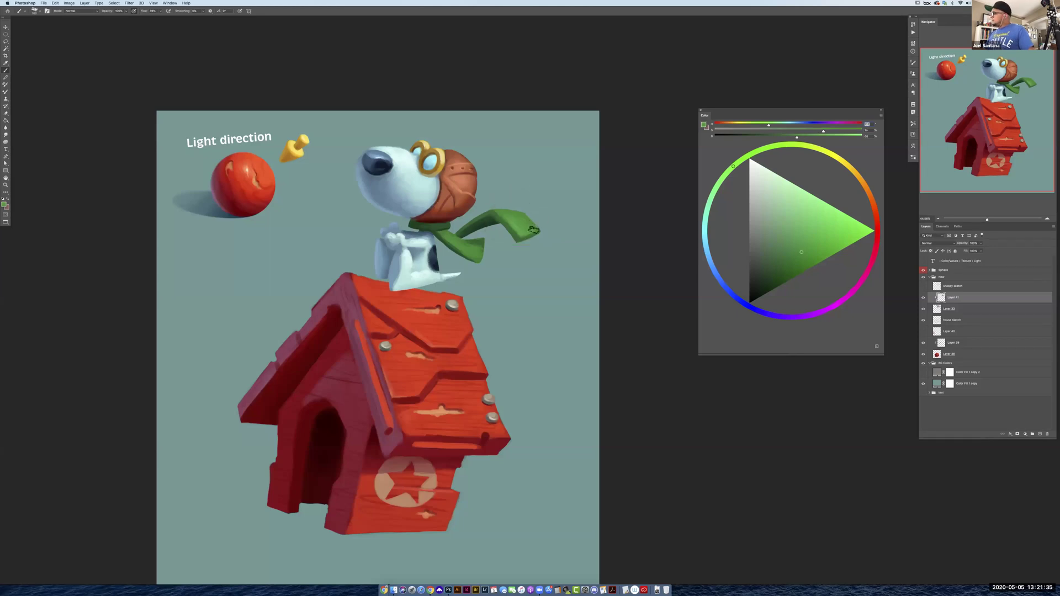
pyautogui.keyDown('alt'); pyautogui.click(519, 220); pyautogui.keyUp('alt')
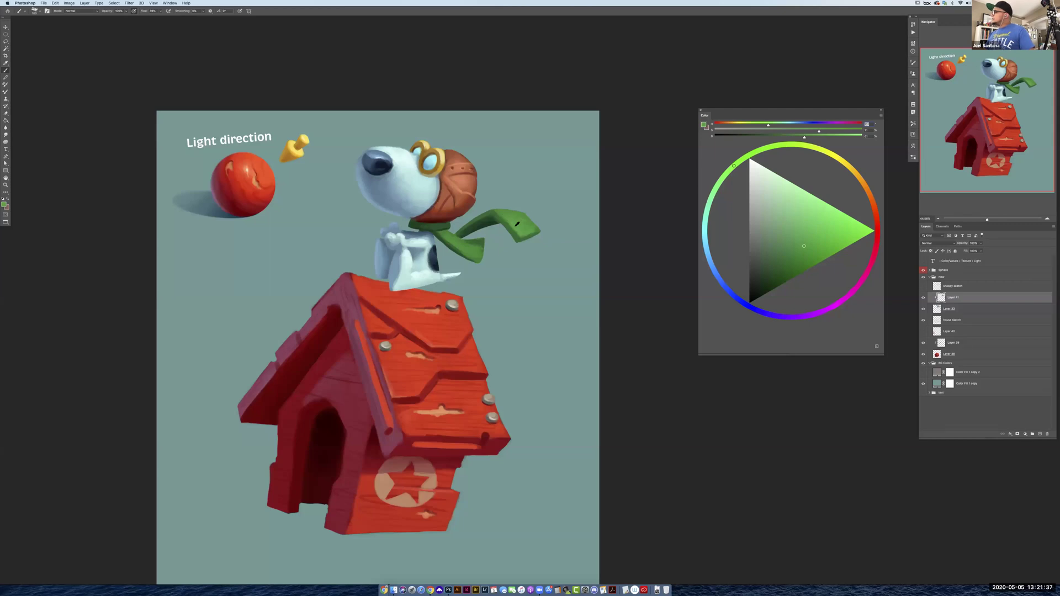
# Brighten the scarf's hanging end with light greens sampled from its folds
pyautogui.keyDown('alt'); pyautogui.click(463, 249); pyautogui.keyUp('alt')
pyautogui.keyDown('alt'); pyautogui.click(459, 244); pyautogui.keyUp('alt')
pyautogui.keyDown('alt'); pyautogui.click(468, 251); pyautogui.keyUp('alt')
pyautogui.keyDown('alt'); pyautogui.click(477, 247); pyautogui.keyUp('alt')
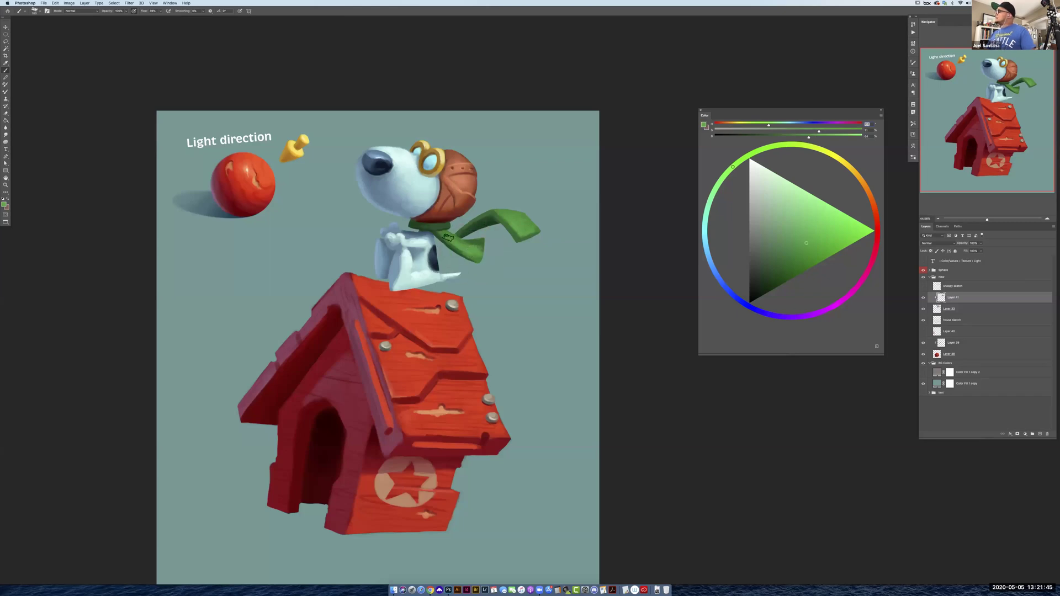
# Refine the folds of the scarf's flying end with mid and dark greens sampled from the scarf
pyautogui.keyDown('alt'); pyautogui.click(506, 215); pyautogui.keyUp('alt')
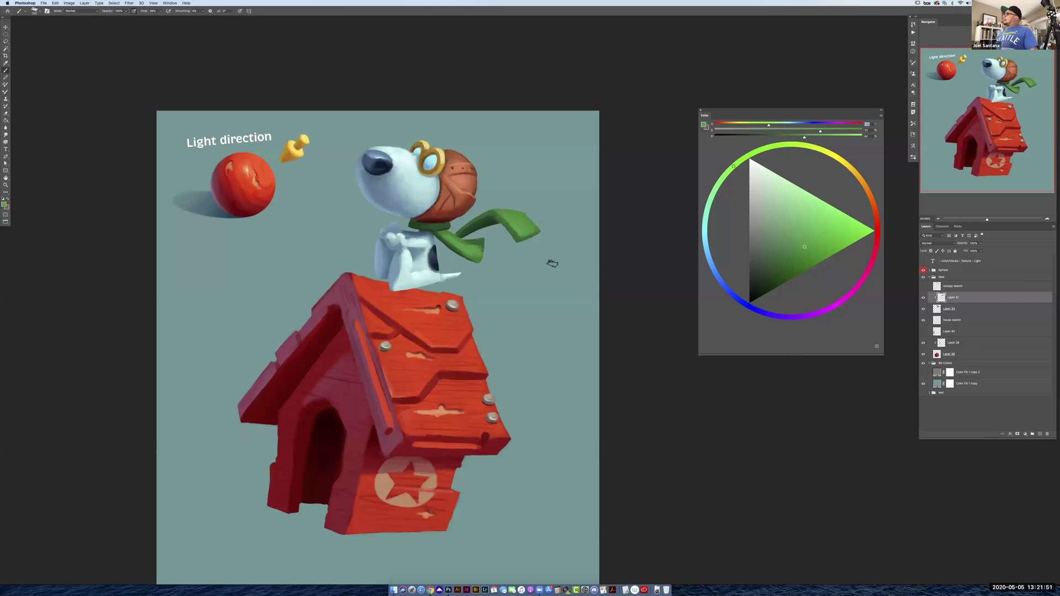
pyautogui.keyDown('alt'); pyautogui.click(499, 219); pyautogui.keyUp('alt')
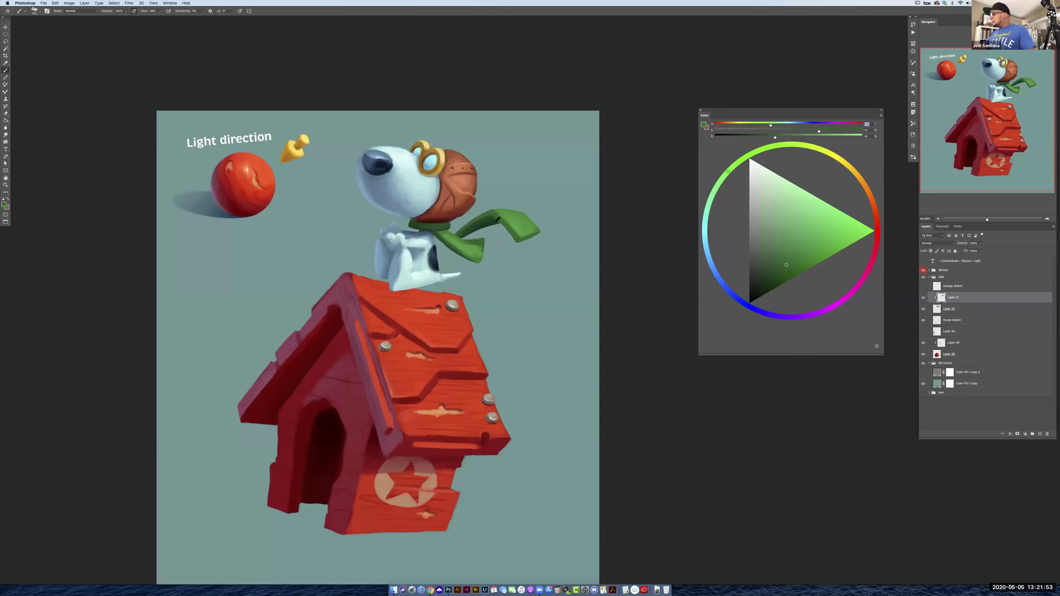
pyautogui.keyDown('alt'); pyautogui.click(496, 219); pyautogui.keyUp('alt')
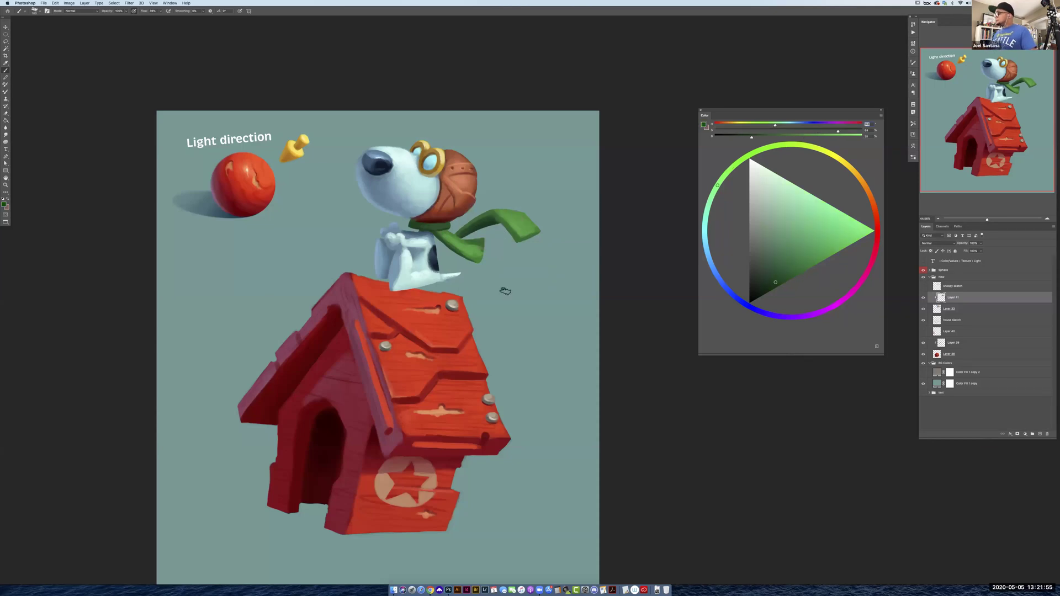
# Deepen the shadows on the scarf's neck wrap with near-black green, and soften them with muted and sampled greens
pyautogui.keyDown('alt'); pyautogui.click(415, 228); pyautogui.keyUp('alt')
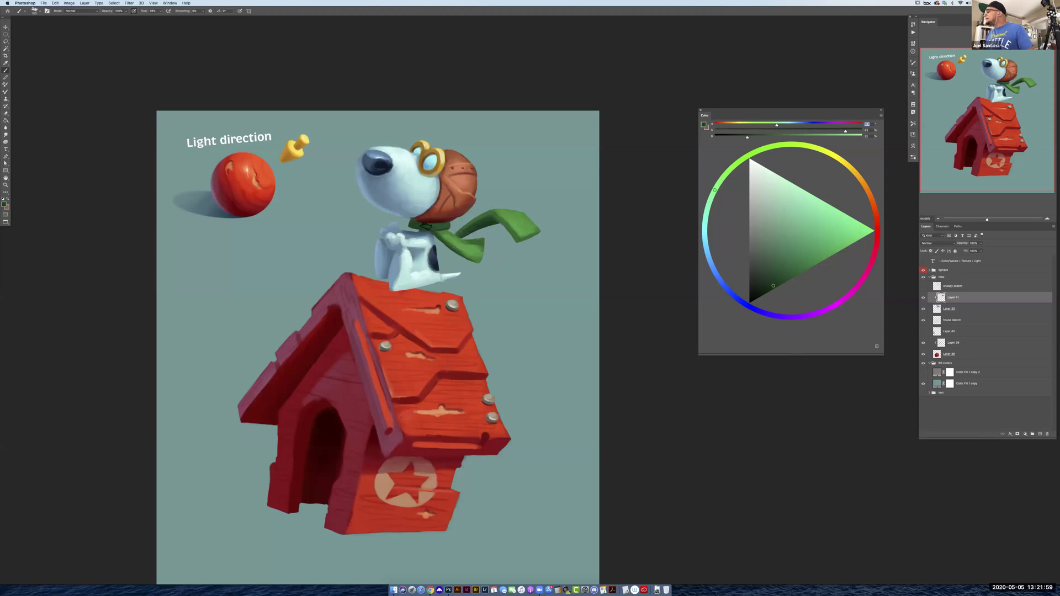
pyautogui.click(768, 291)
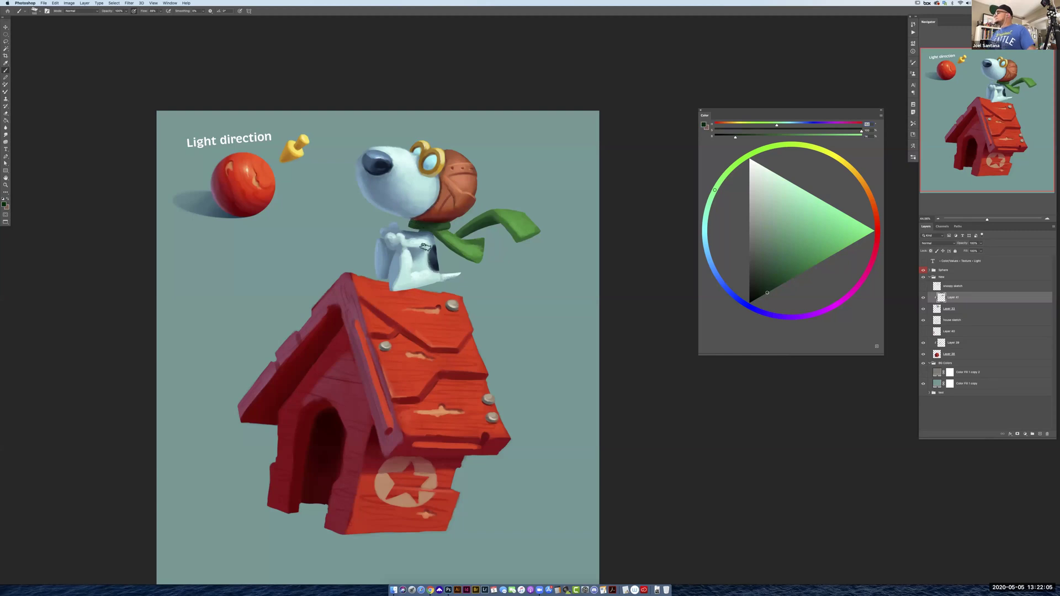
pyautogui.keyDown('alt'); pyautogui.click(414, 225); pyautogui.keyUp('alt')
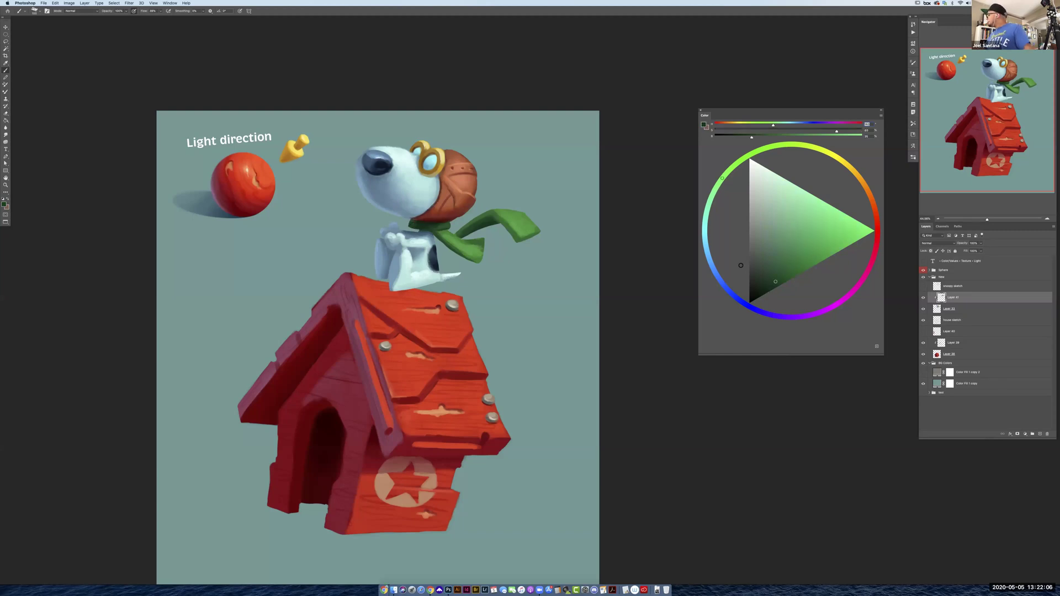
pyautogui.click(777, 265)
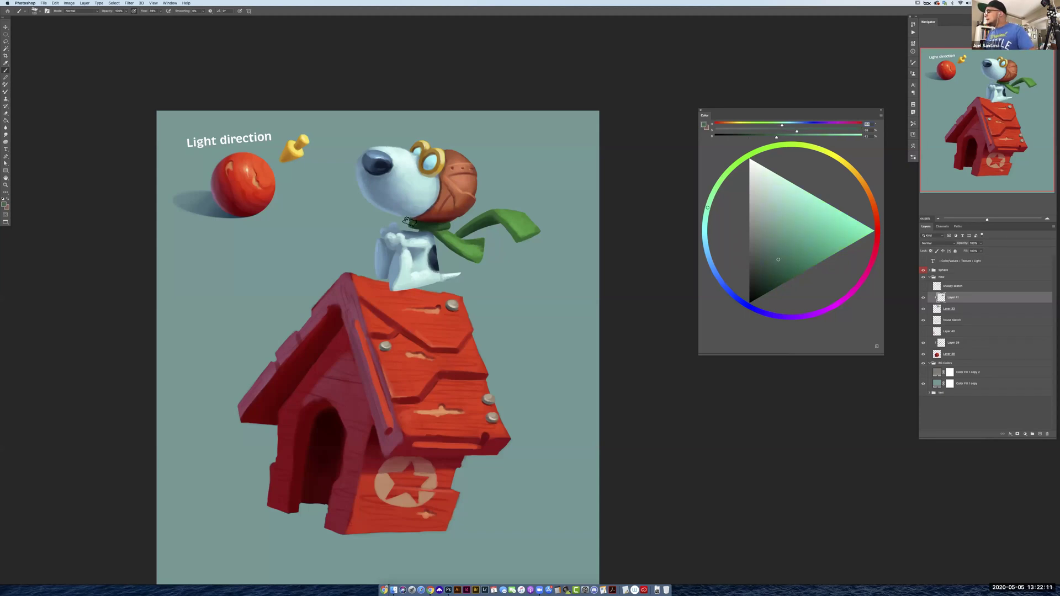
pyautogui.keyDown('alt'); pyautogui.click(415, 224); pyautogui.keyUp('alt')
pyautogui.keyDown('alt'); pyautogui.click(419, 225); pyautogui.keyUp('alt')
pyautogui.keyDown('alt'); pyautogui.click(421, 227); pyautogui.keyUp('alt')
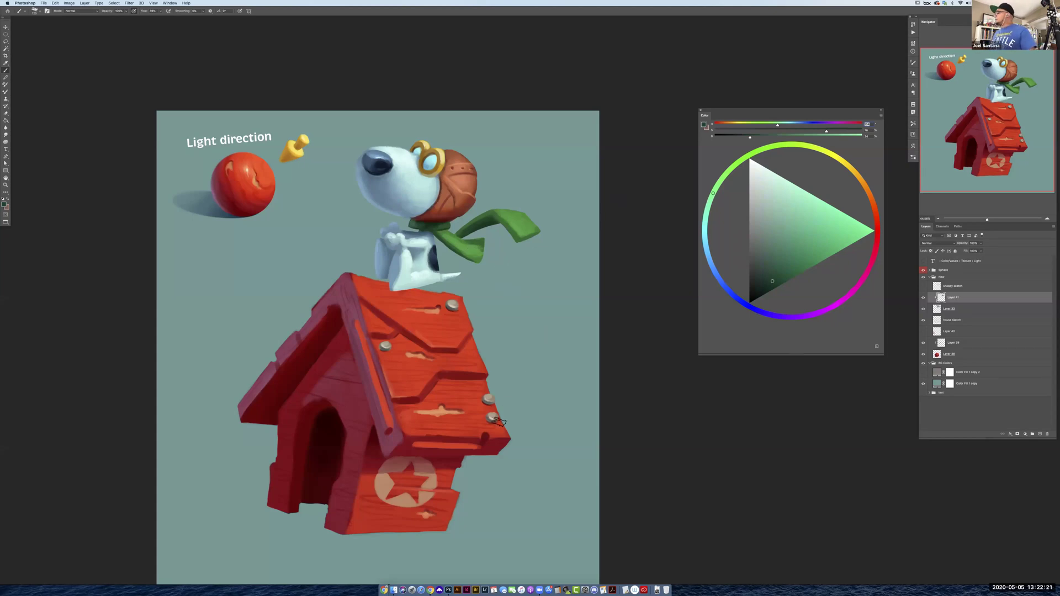
# Merge the clipped paint layer into the dog's layer and paint dark green fringe strands at the tip of the scarf's flying end
pyautogui.keyDown('shift'); pyautogui.click(958, 312); pyautogui.keyUp('shift')
pyautogui.press('super+e')
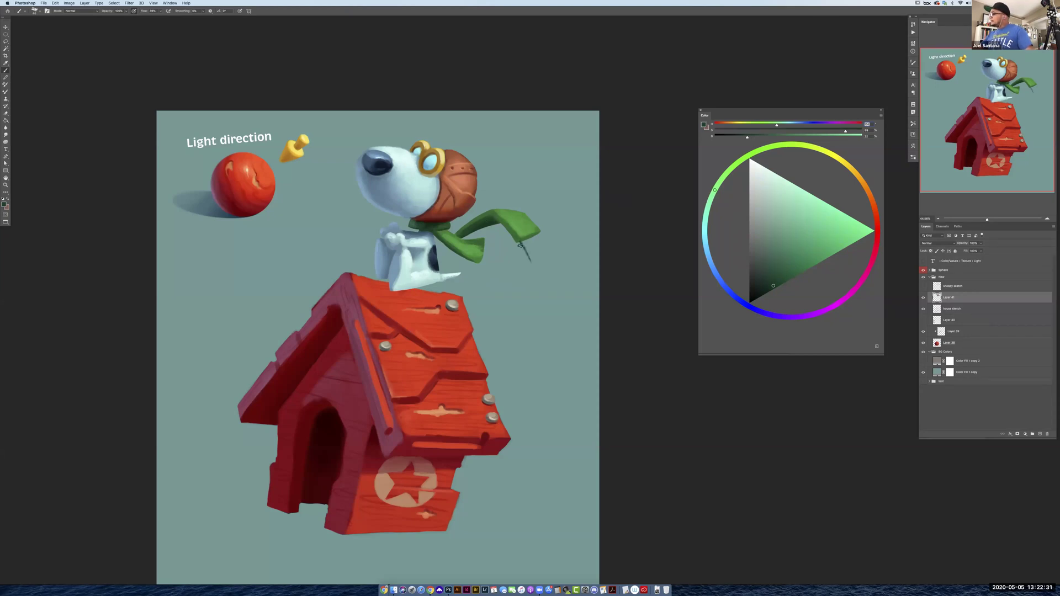
pyautogui.moveTo(525, 266); pyautogui.dragTo(523, 236)
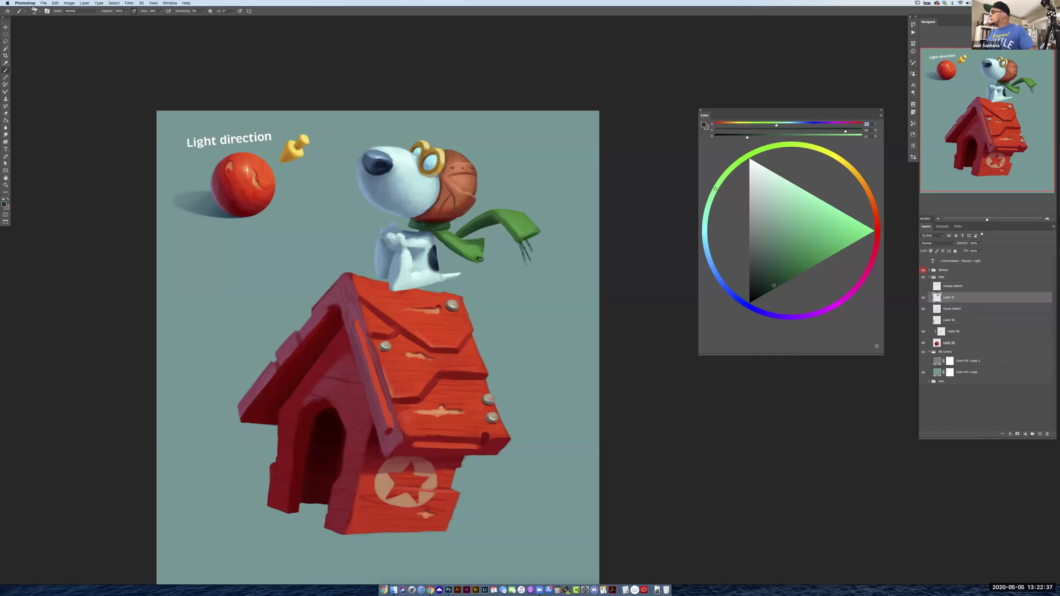
pyautogui.keyDown('alt'); pyautogui.click(479, 257); pyautogui.keyUp('alt')
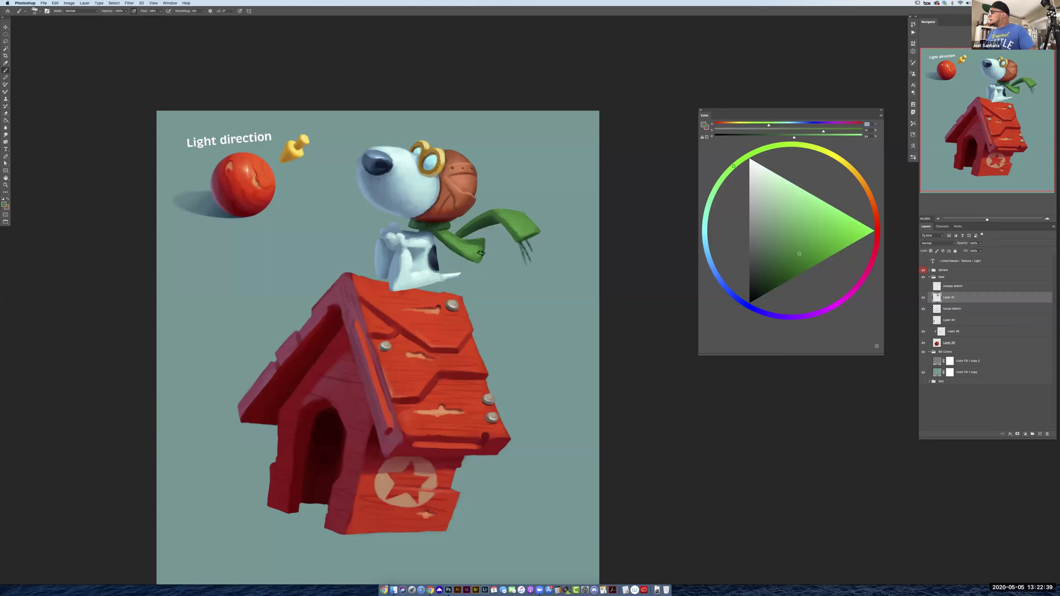
pyautogui.keyDown('alt'); pyautogui.click(526, 239); pyautogui.keyUp('alt')
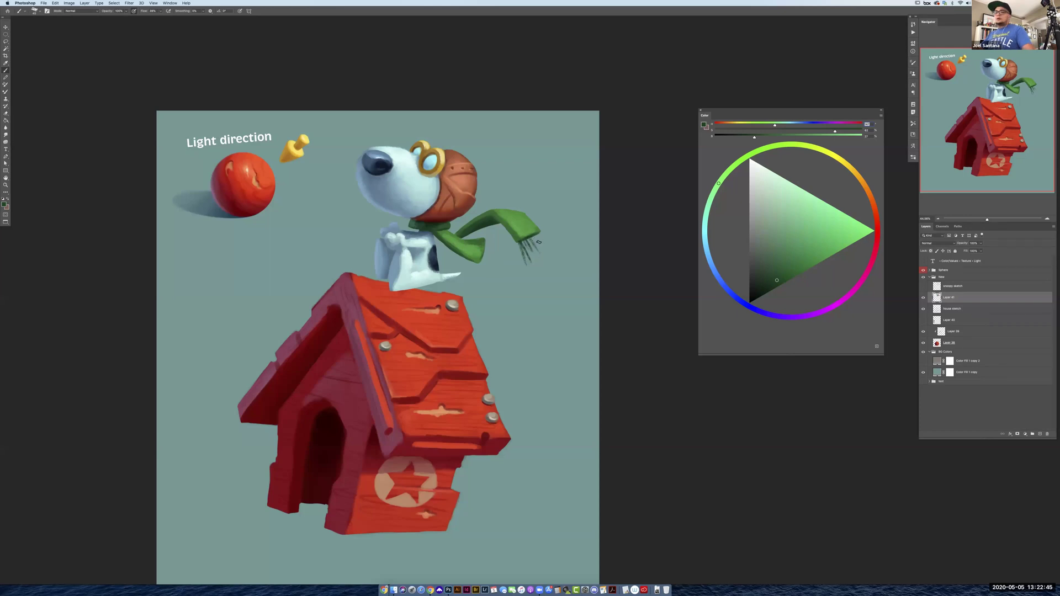
pyautogui.moveTo(523, 239); pyautogui.dragTo(532, 242)
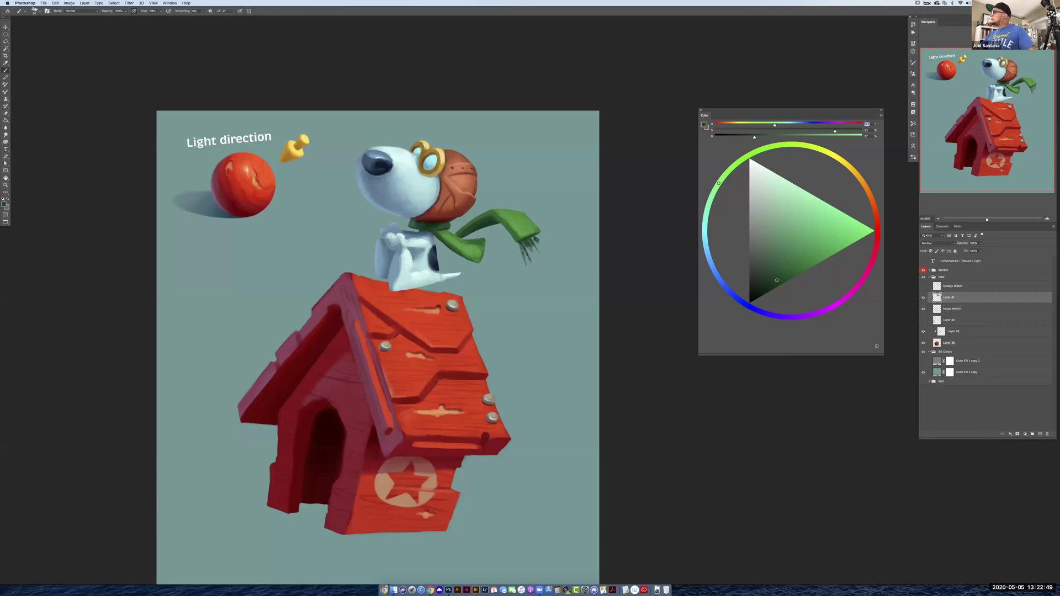
# Extend the flying end's fringe to its outer corner with light and dark greens and blend its base into the scarf
pyautogui.keyDown('alt'); pyautogui.click(527, 231); pyautogui.keyUp('alt')
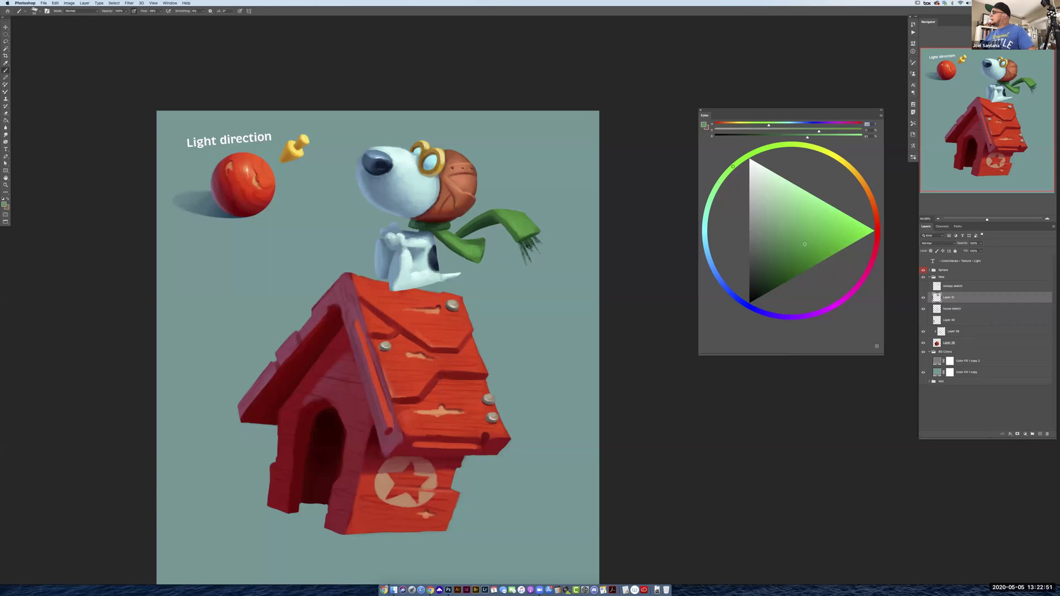
pyautogui.keyDown('alt'); pyautogui.click(530, 230); pyautogui.keyUp('alt')
pyautogui.keyDown('alt'); pyautogui.click(543, 231); pyautogui.keyUp('alt')
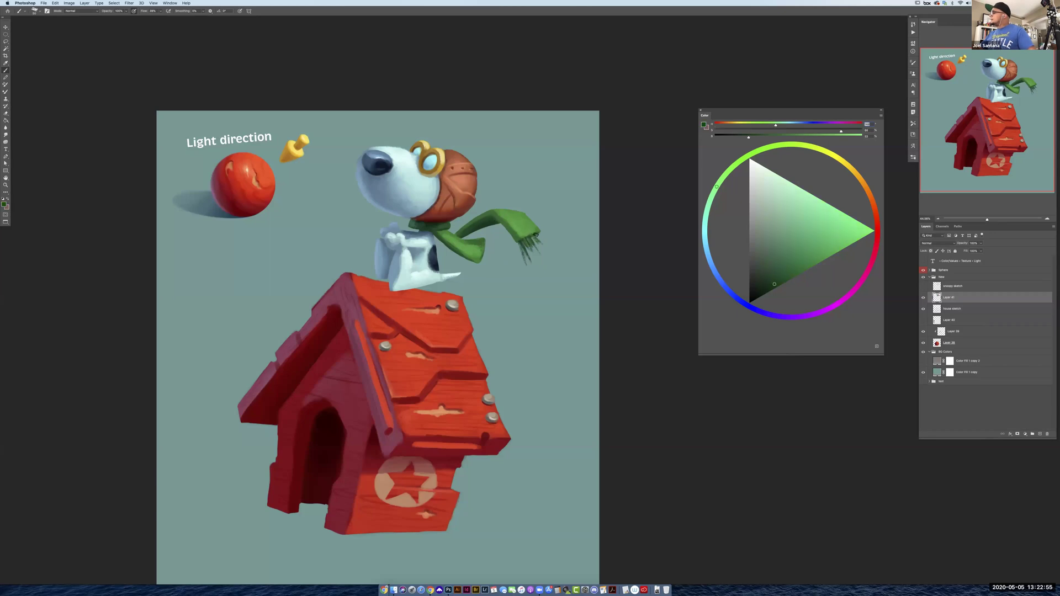
pyautogui.moveTo(536, 236); pyautogui.dragTo(542, 233)
pyautogui.keyDown('alt'); pyautogui.click(542, 234); pyautogui.keyUp('alt')
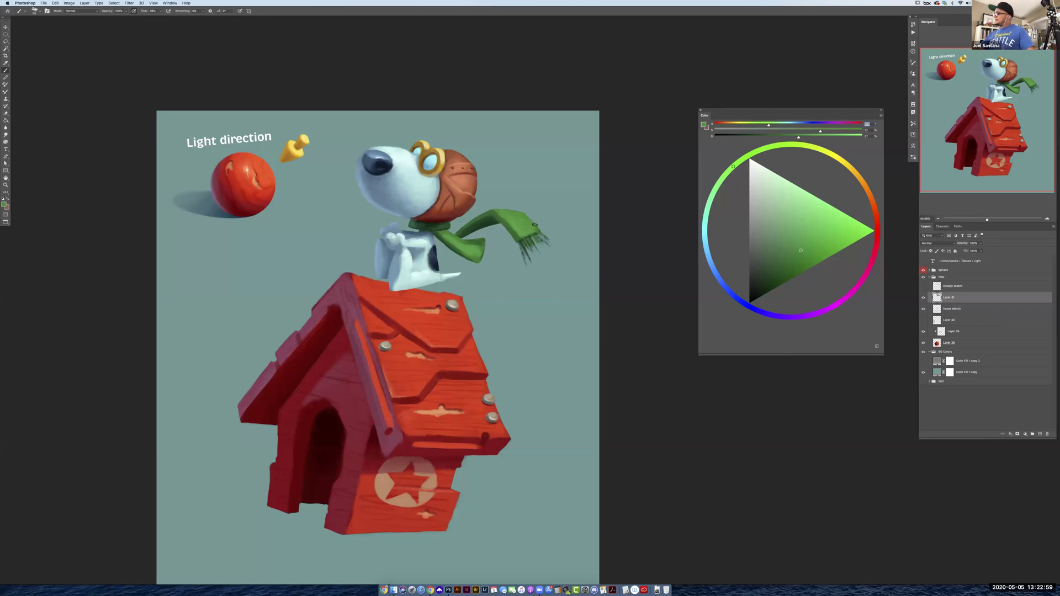
pyautogui.keyDown('alt'); pyautogui.click(473, 220); pyautogui.keyUp('alt')
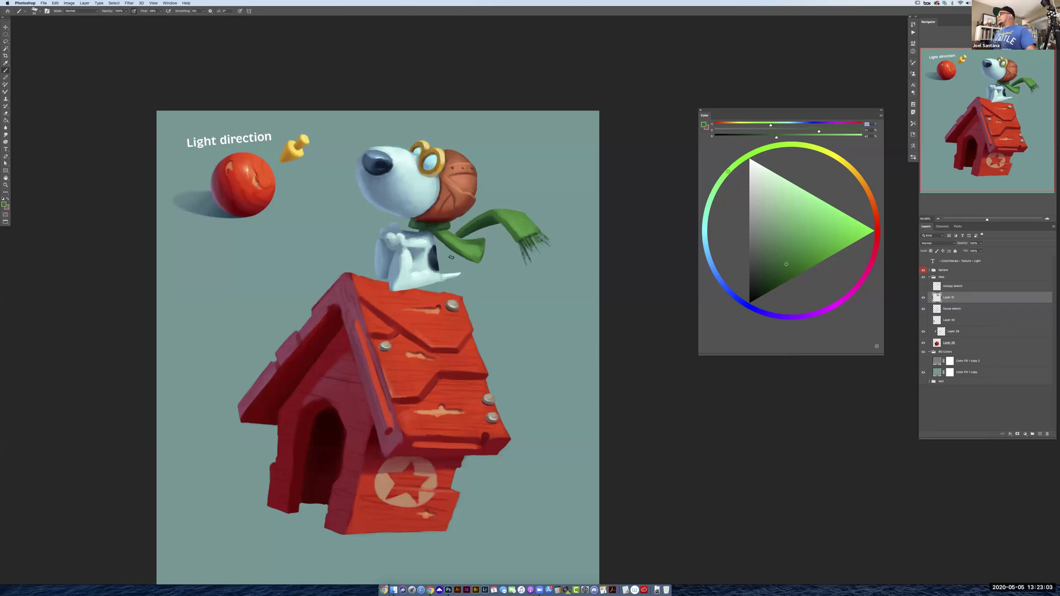
pyautogui.keyDown('alt'); pyautogui.click(513, 232); pyautogui.keyUp('alt')
pyautogui.keyDown('alt'); pyautogui.click(515, 230); pyautogui.keyUp('alt')
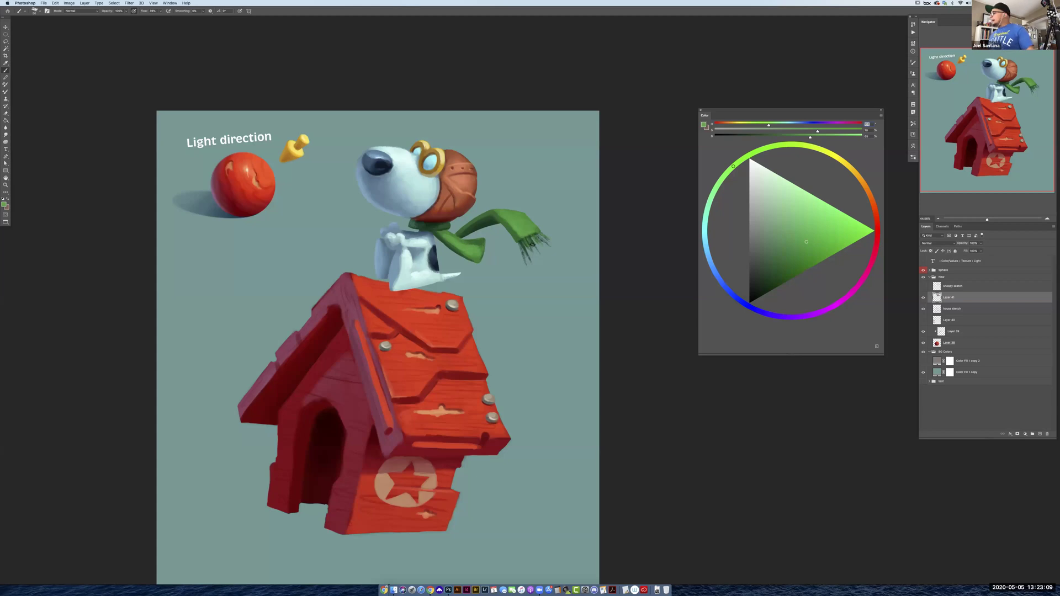
# Paint a matching green fringe on the tip of the scarf's hanging end, using dark and lighter greens sampled from the scarf
pyautogui.keyDown('alt'); pyautogui.click(485, 239); pyautogui.keyUp('alt')
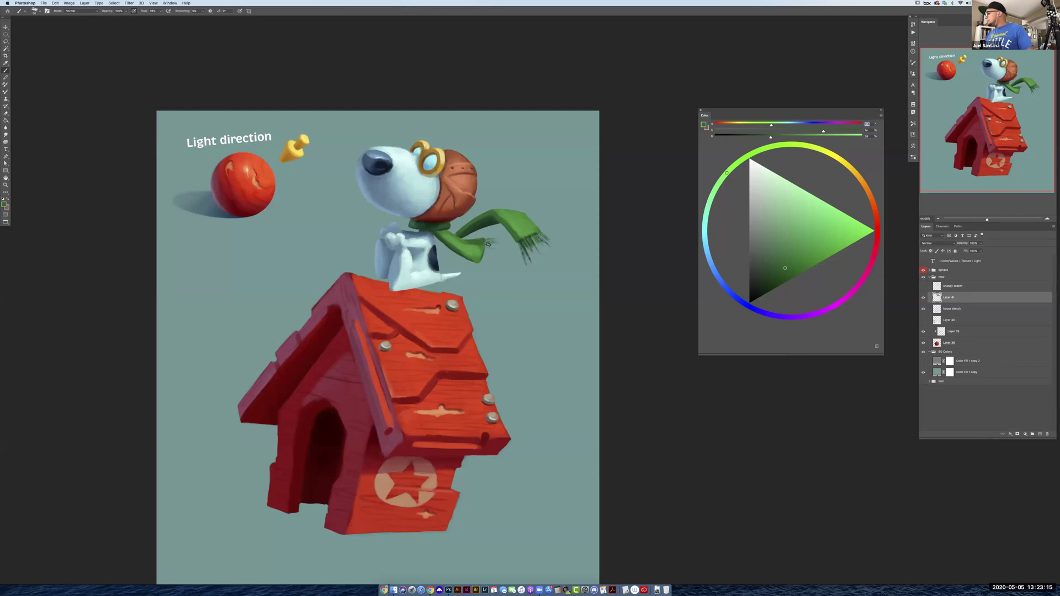
pyautogui.keyDown('alt'); pyautogui.click(480, 223); pyautogui.keyUp('alt')
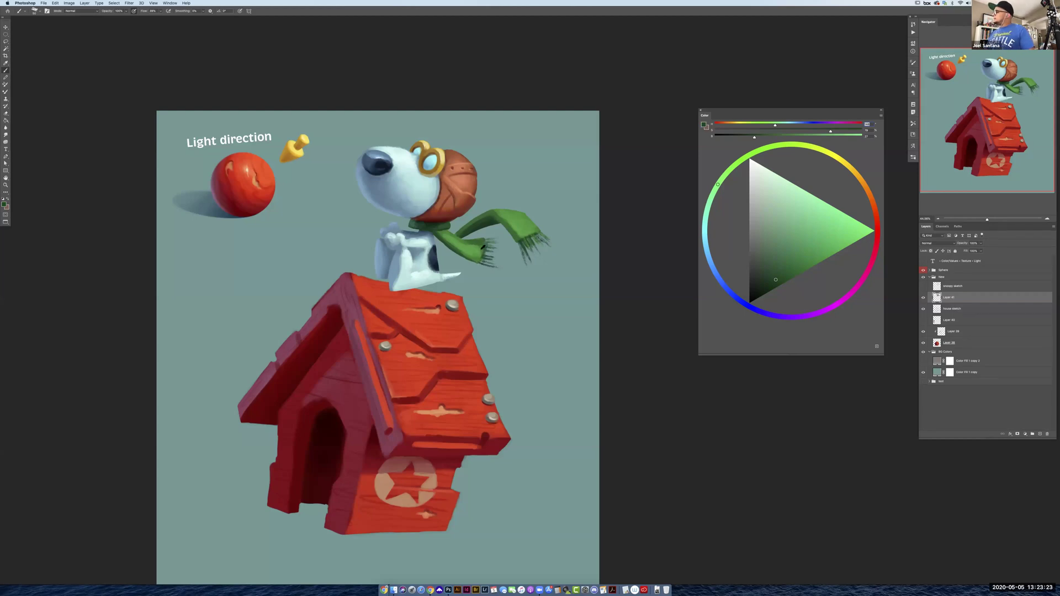
pyautogui.keyDown('alt'); pyautogui.click(490, 257); pyautogui.keyUp('alt')
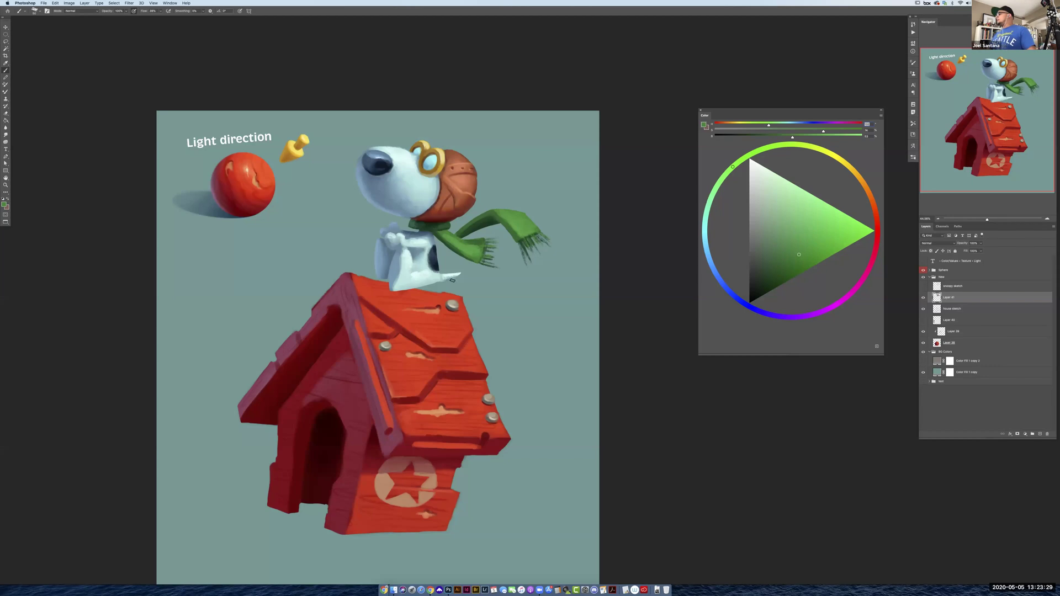
pyautogui.keyDown('alt'); pyautogui.click(466, 246); pyautogui.keyUp('alt')
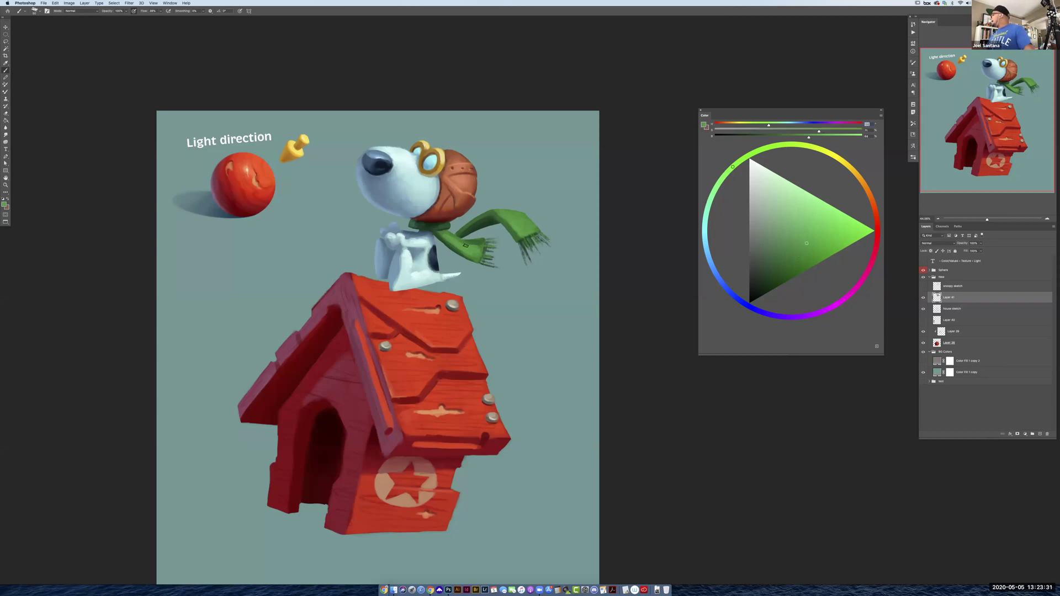
# Paint an orange stripe across the scarf's flying end on a new layer clipped to the dog's layer
pyautogui.click(871, 198)
pyautogui.click(821, 226)
pyautogui.click(822, 223)
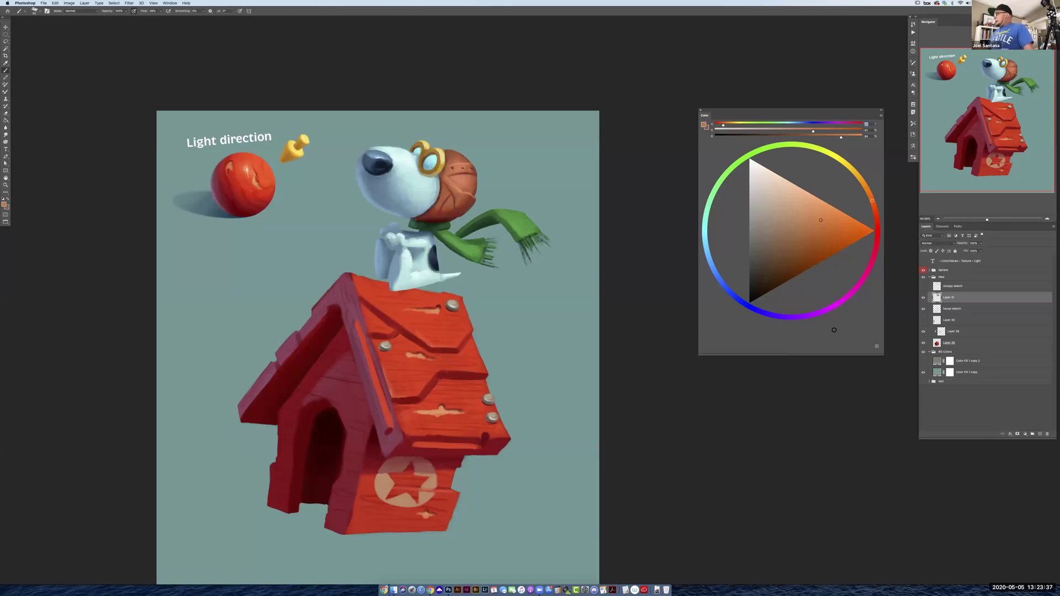
pyautogui.click(1040, 434)
pyautogui.keyDown('alt'); pyautogui.click(932, 305); pyautogui.keyUp('alt')
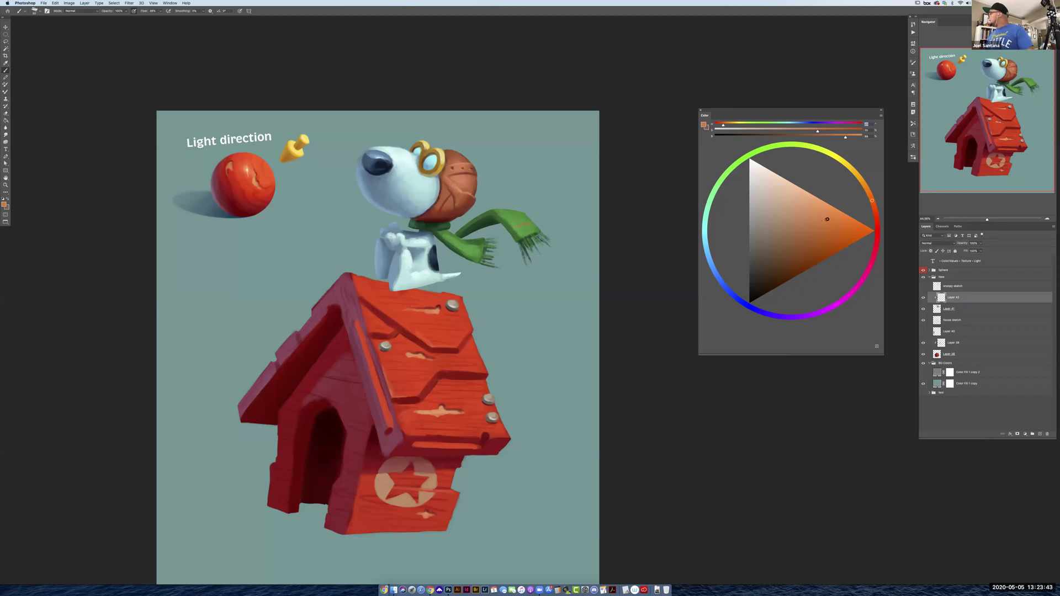
pyautogui.keyDown('alt'); pyautogui.click(516, 229); pyautogui.keyUp('alt')
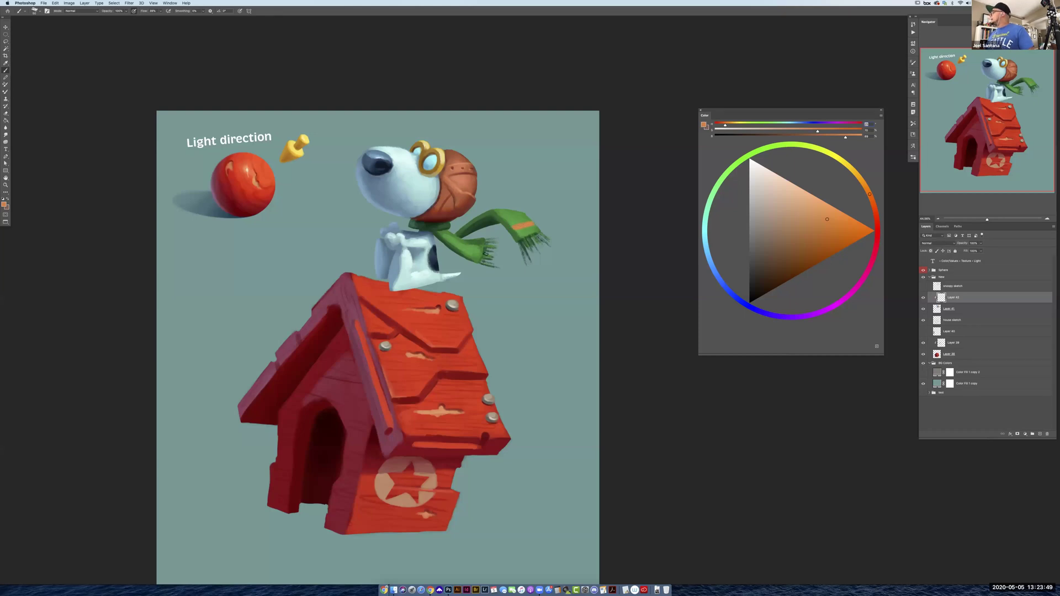
# Add a second orange stripe beside the first on the flying end, using darker and sampled oranges
pyautogui.click(815, 231)
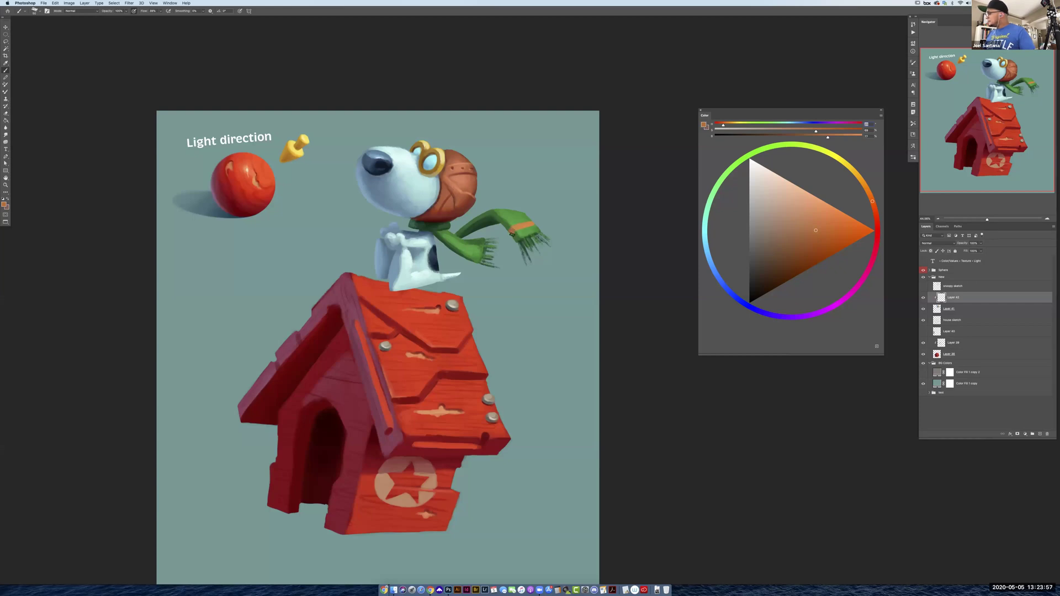
pyautogui.keyDown('alt'); pyautogui.click(520, 223); pyautogui.keyUp('alt')
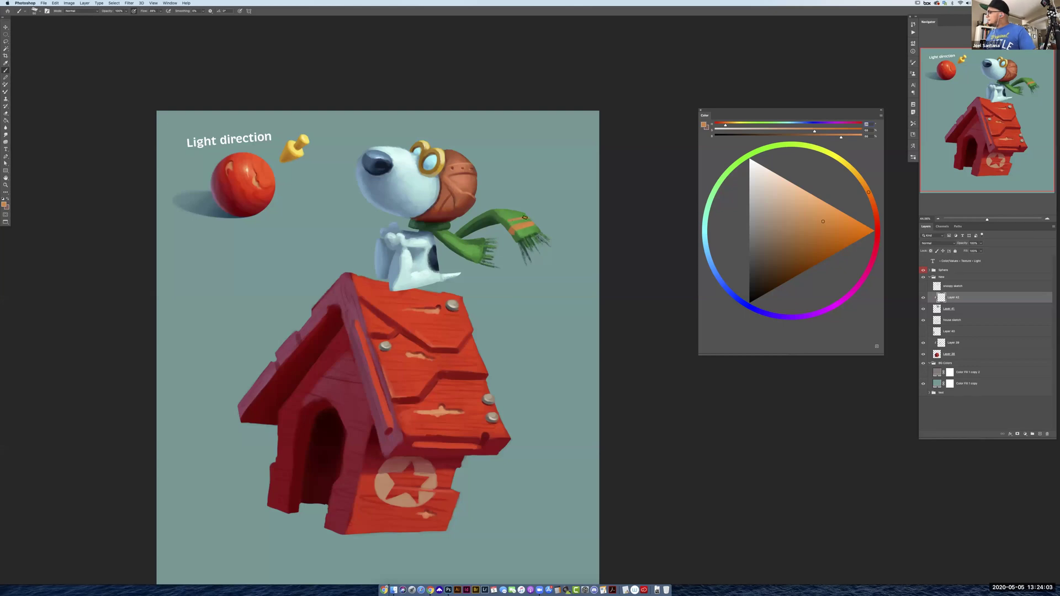
pyautogui.keyDown('alt'); pyautogui.click(513, 227); pyautogui.keyUp('alt')
pyautogui.keyDown('alt'); pyautogui.click(509, 229); pyautogui.keyUp('alt')
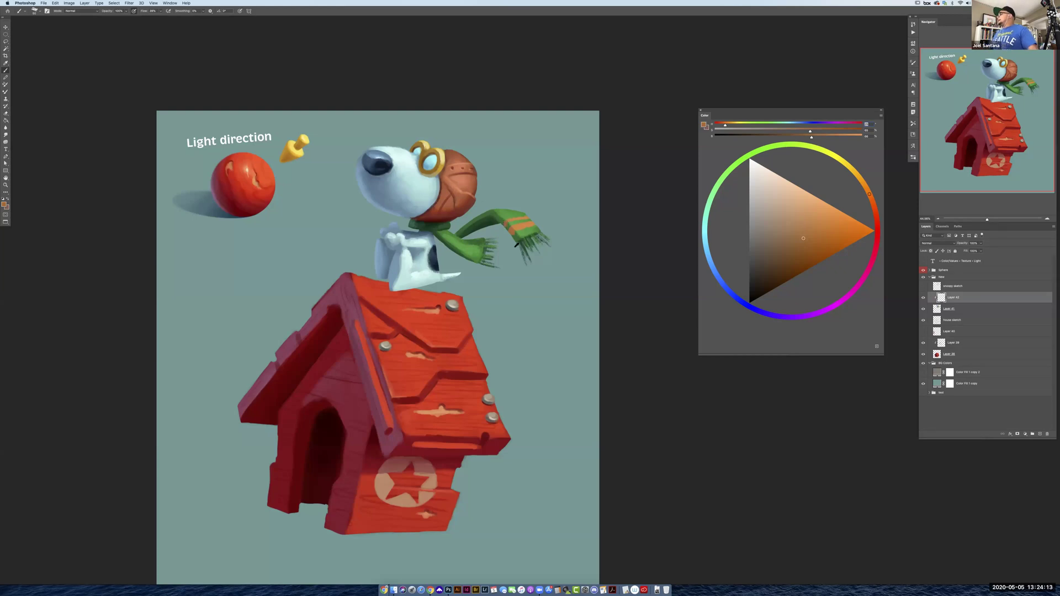
# Shade the shadowed parts of the flying end's two stripes with a darker, redder orange and blend with sampled tones
pyautogui.keyDown('alt'); pyautogui.click(512, 229); pyautogui.keyUp('alt')
pyautogui.click(800, 243)
pyautogui.moveTo(870, 195); pyautogui.dragTo(873, 201)
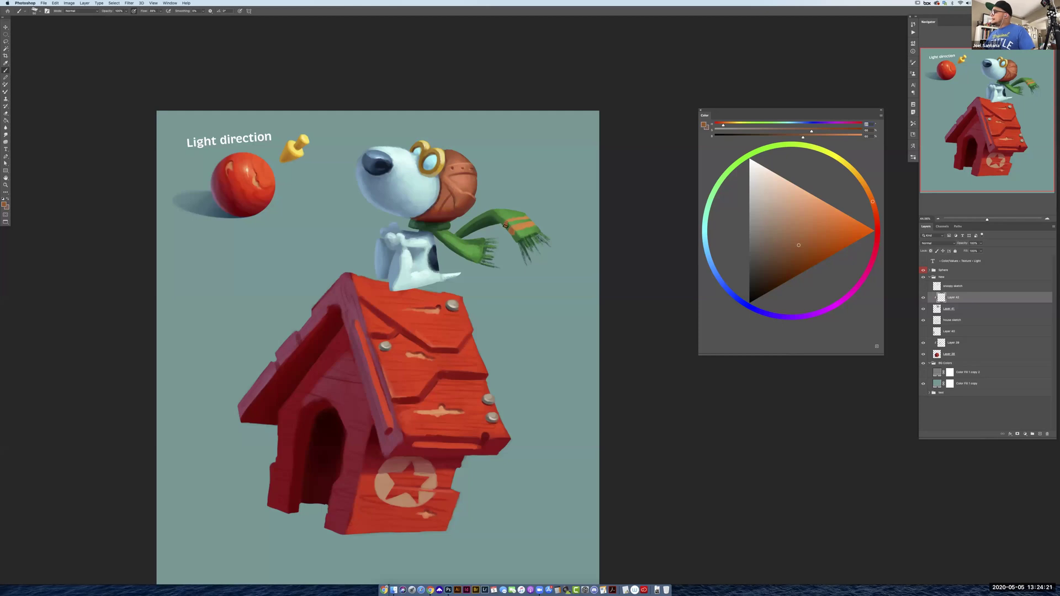
pyautogui.keyDown('alt'); pyautogui.click(510, 227); pyautogui.keyUp('alt')
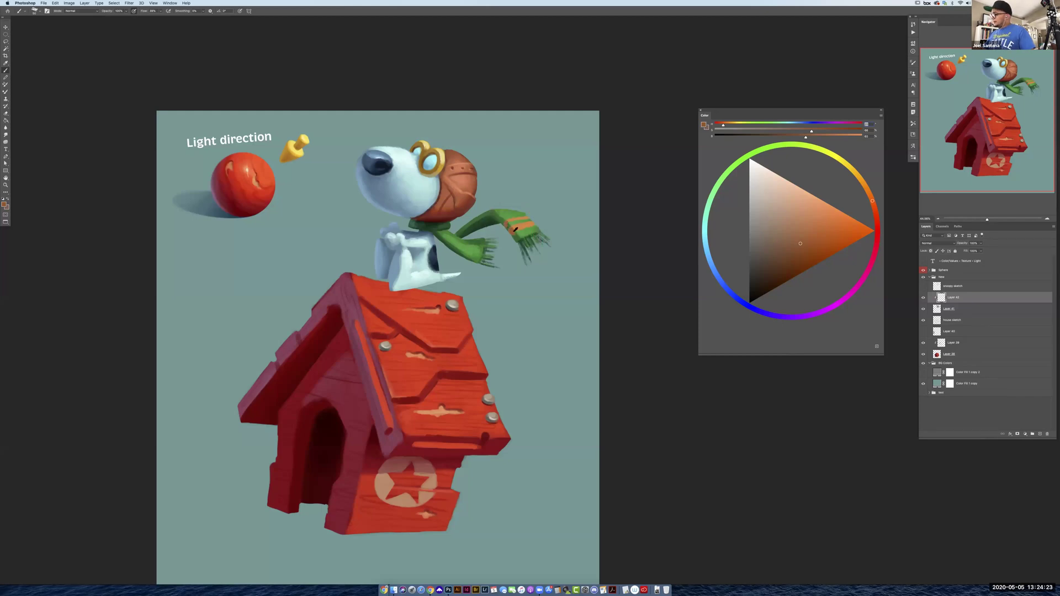
pyautogui.keyDown('alt'); pyautogui.click(514, 231); pyautogui.keyUp('alt')
pyautogui.keyDown('alt'); pyautogui.click(509, 223); pyautogui.keyUp('alt')
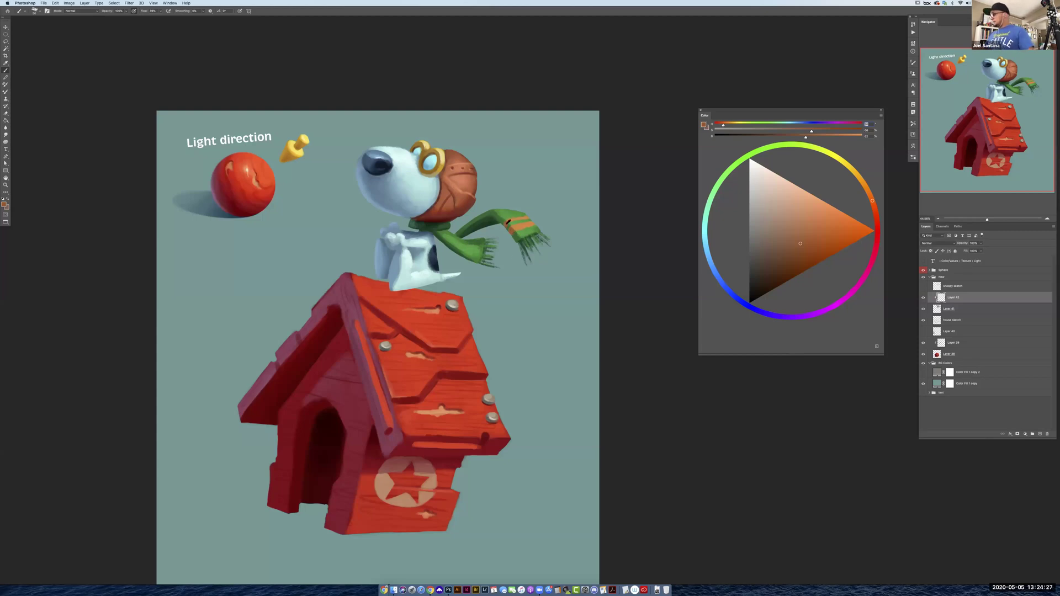
pyautogui.keyDown('alt'); pyautogui.click(505, 223); pyautogui.keyUp('alt')
pyautogui.keyDown('alt'); pyautogui.click(510, 227); pyautogui.keyUp('alt')
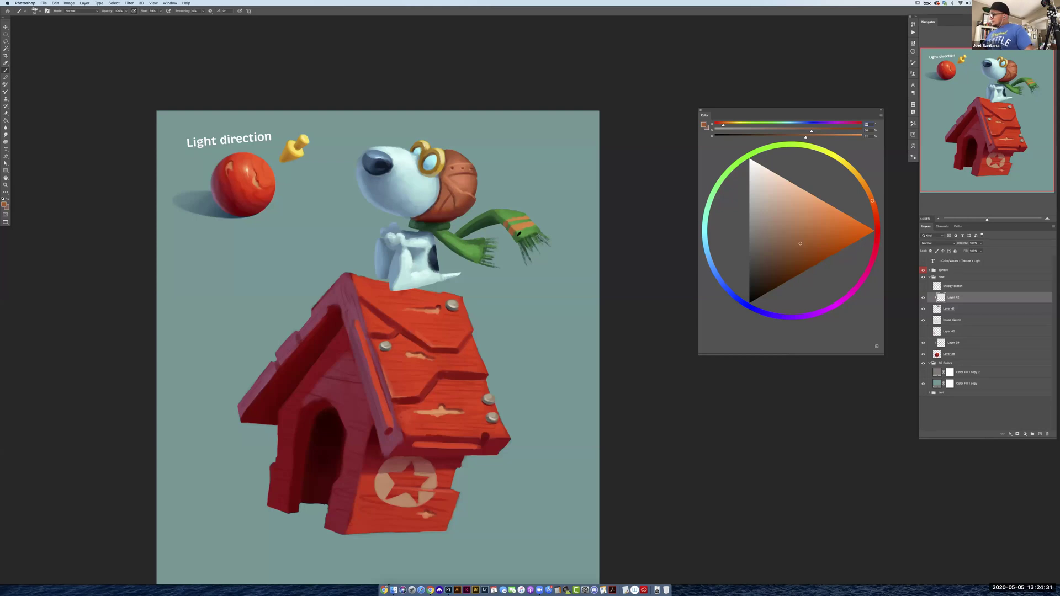
# Touch up the green around the flying end's stripes and paint two matching orange stripes on the scarf's hanging end using sampled colors
pyautogui.keyDown('alt'); pyautogui.click(514, 234); pyautogui.keyUp('alt')
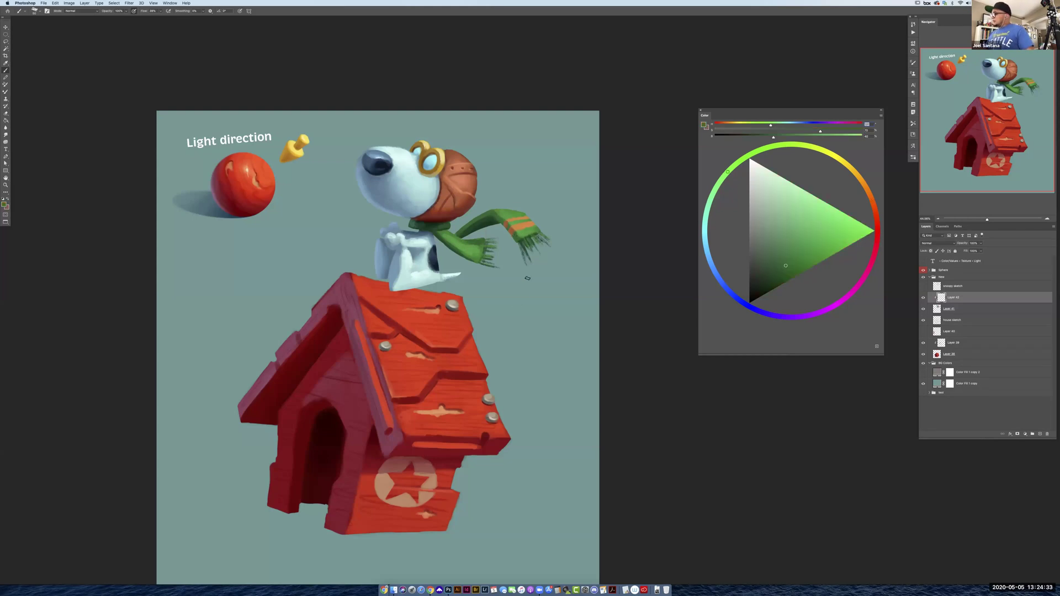
pyautogui.keyDown('alt'); pyautogui.click(522, 231); pyautogui.keyUp('alt')
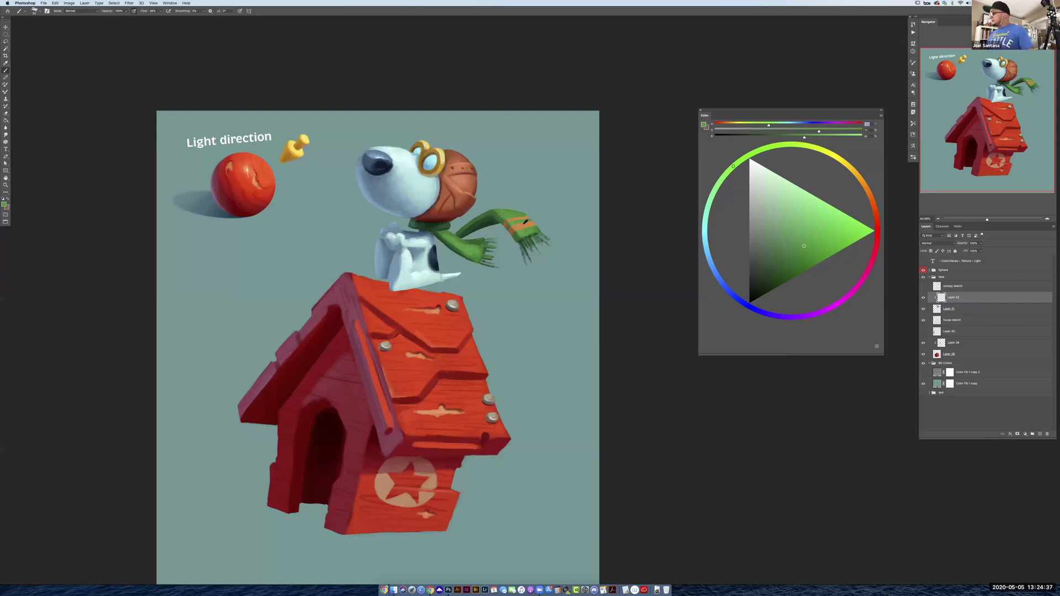
pyautogui.keyDown('alt'); pyautogui.click(529, 224); pyautogui.keyUp('alt')
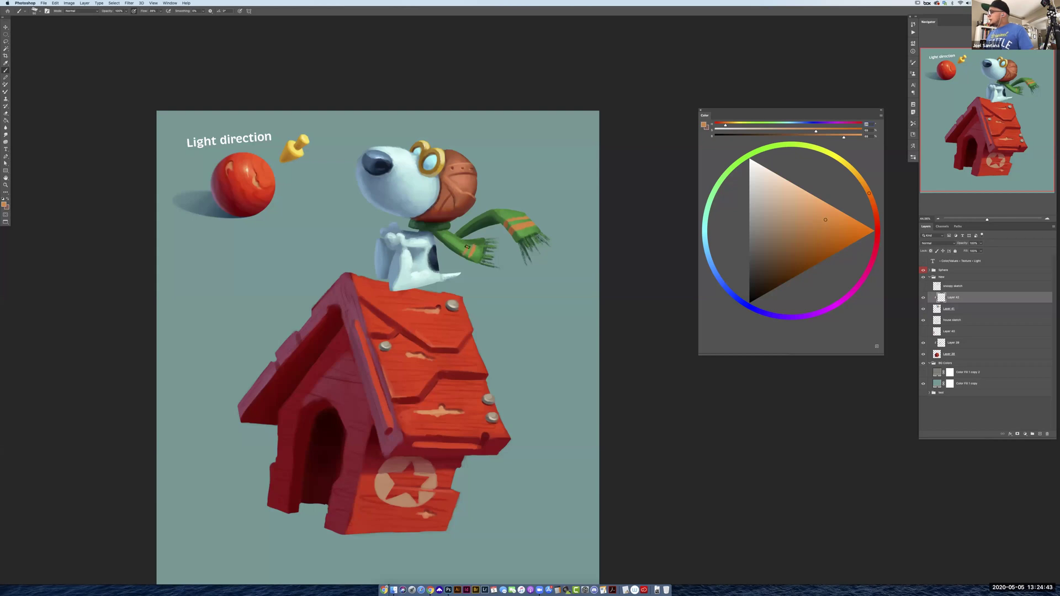
pyautogui.keyDown('alt'); pyautogui.click(474, 243); pyautogui.keyUp('alt')
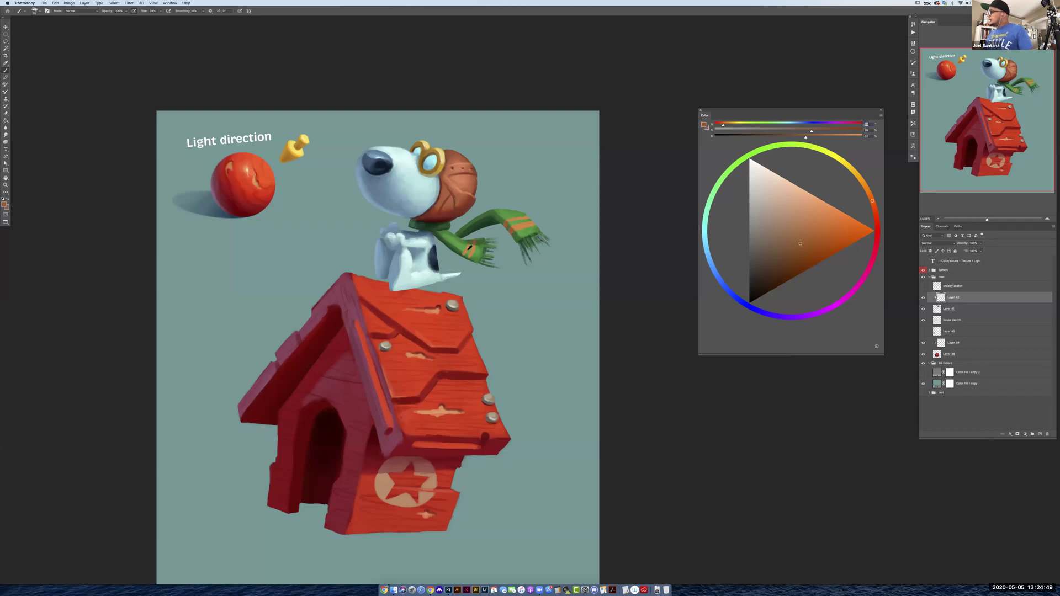
pyautogui.keyDown('alt'); pyautogui.click(470, 248); pyautogui.keyUp('alt')
pyautogui.keyDown('alt'); pyautogui.click(473, 243); pyautogui.keyUp('alt')
pyautogui.keyDown('alt'); pyautogui.click(470, 254); pyautogui.keyUp('alt')
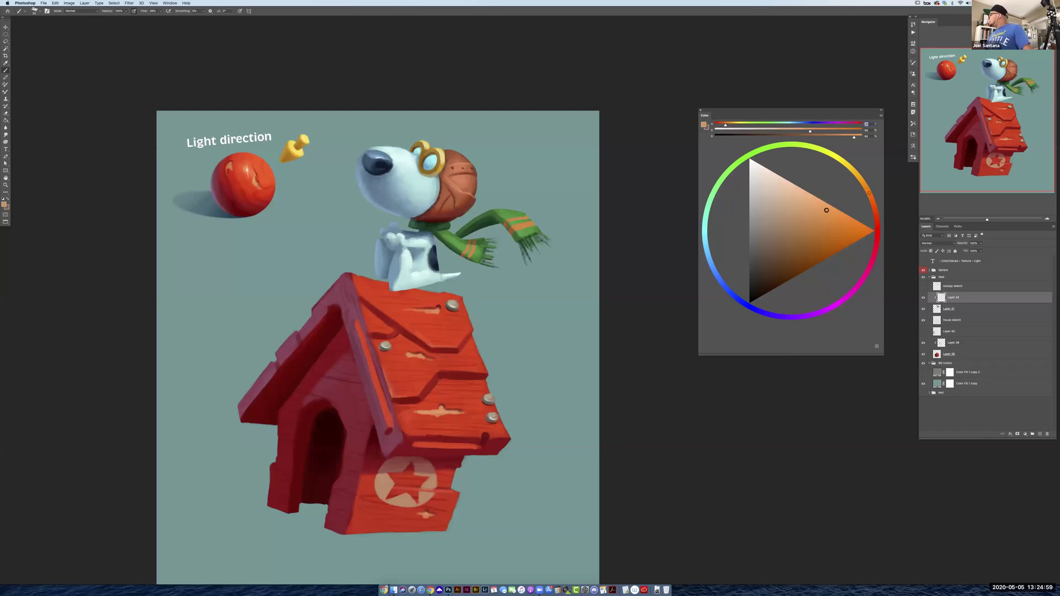
# Brighten the scarf's orange stripes with a lighter orange and clean up around them with sampled greens
pyautogui.moveTo(827, 209); pyautogui.dragTo(831, 210)
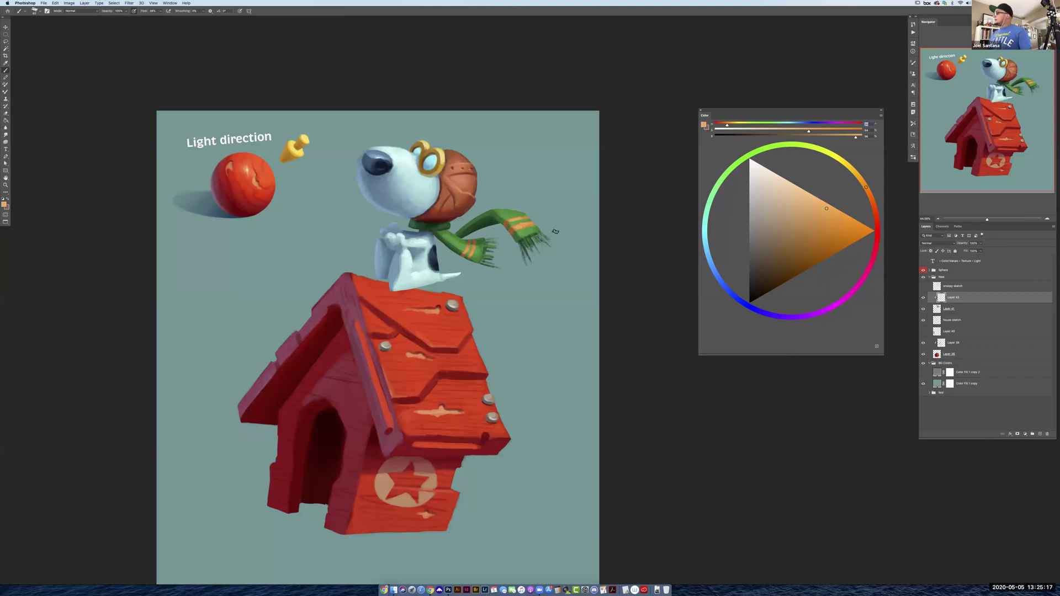
pyautogui.keyDown('alt'); pyautogui.click(518, 231); pyautogui.keyUp('alt')
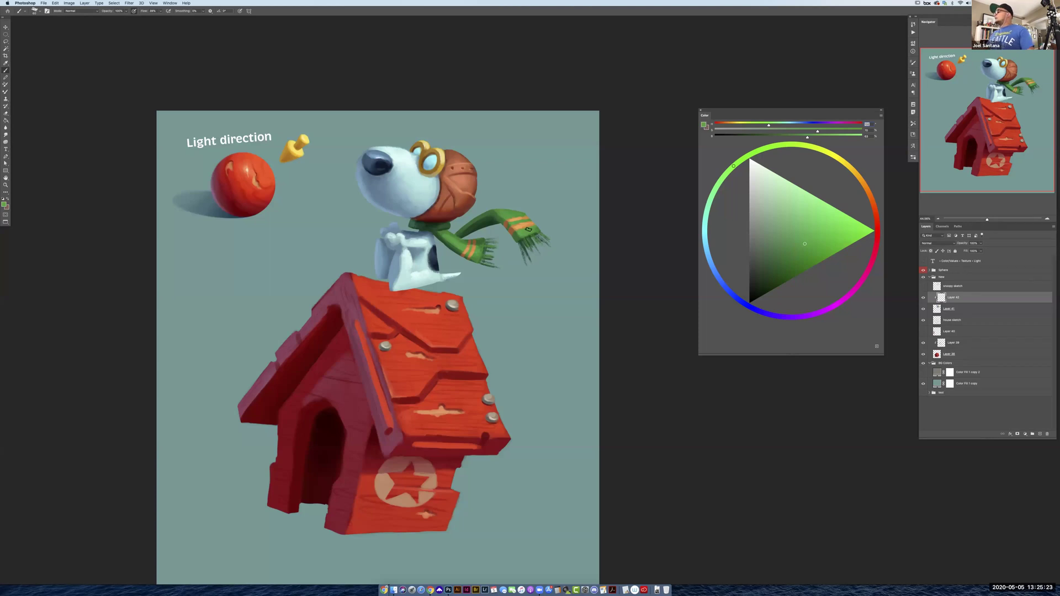
pyautogui.keyDown('alt'); pyautogui.click(469, 232); pyautogui.keyUp('alt')
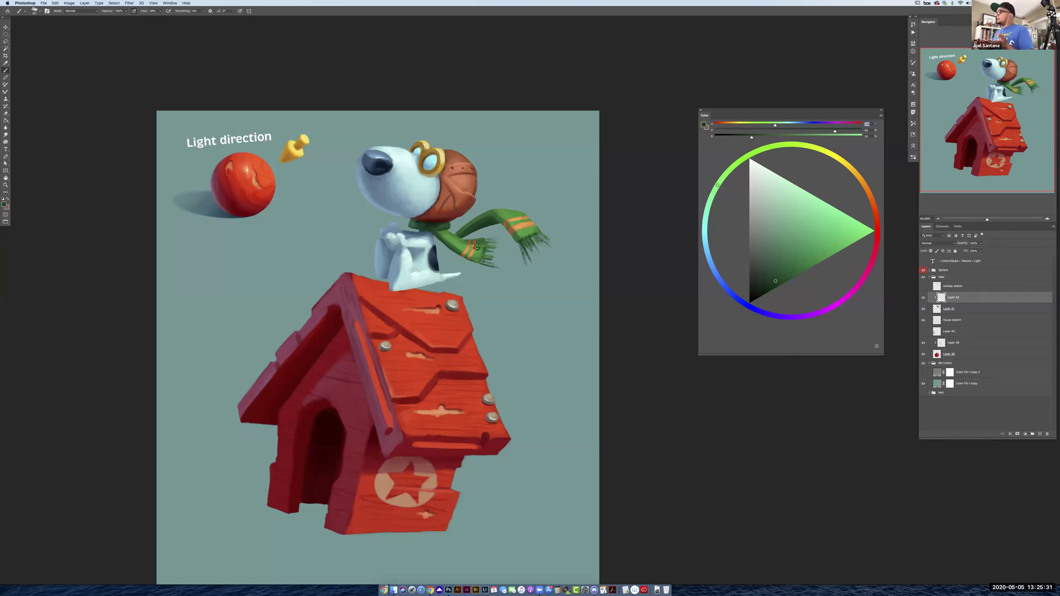
# Touch up the peak of the doghouse roof on its clipped layer with a muted crimson sampled from the ridge
pyautogui.click(942, 344)
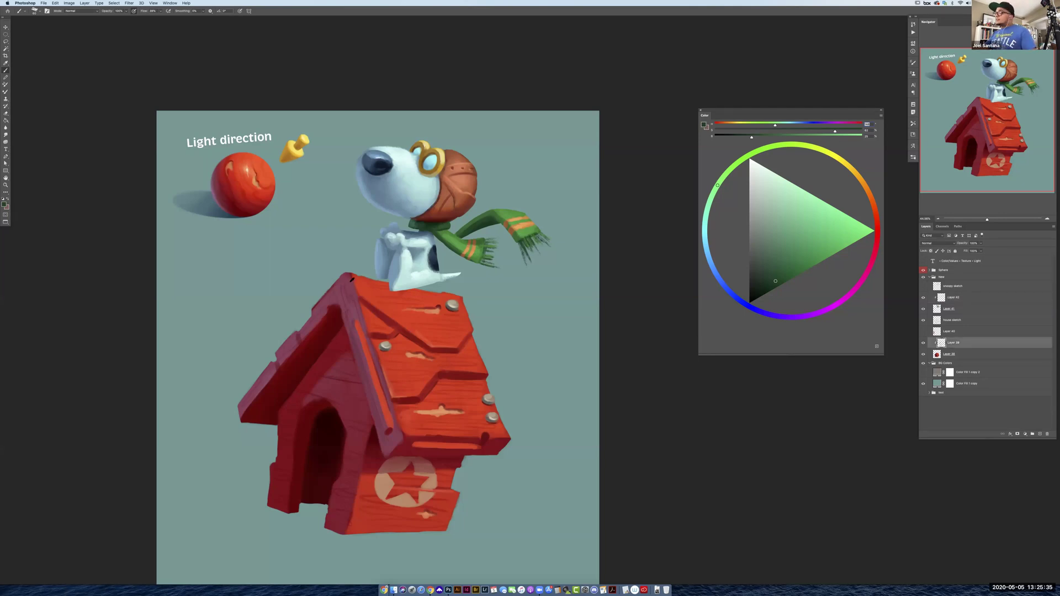
pyautogui.keyDown('alt'); pyautogui.click(348, 279); pyautogui.keyUp('alt')
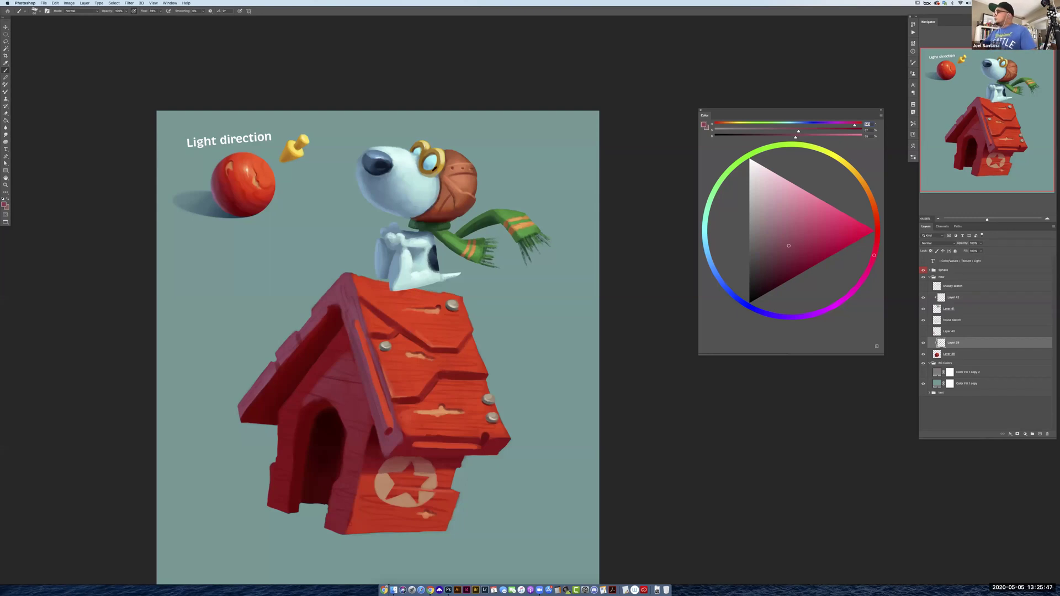
# Paint a darker blue shadow under the goggles on the dog's clipped layer, using darkened and sampled blues
pyautogui.keyDown('alt'); pyautogui.click(438, 178); pyautogui.keyUp('alt')
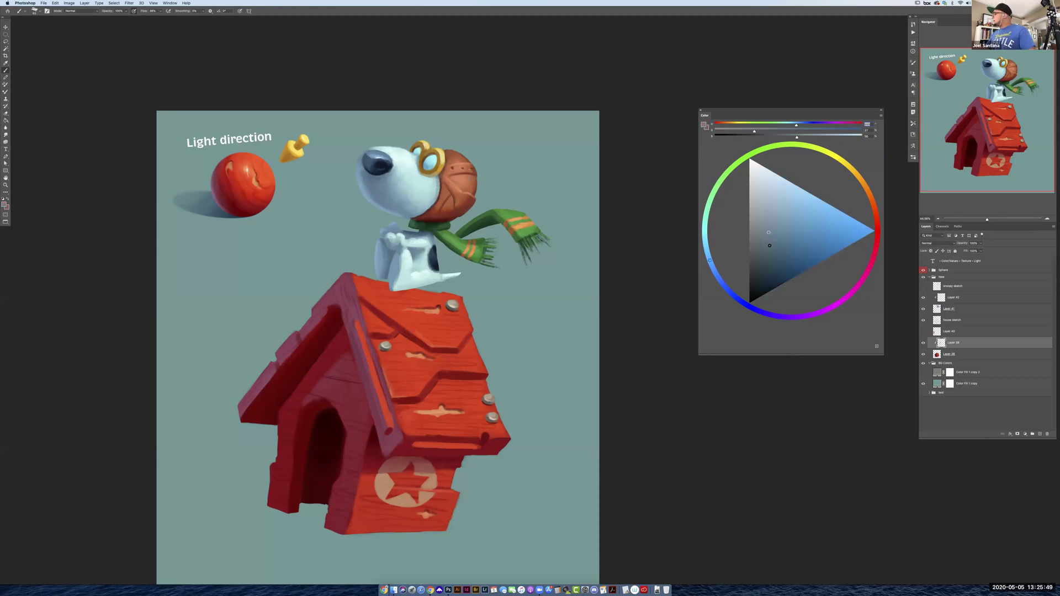
pyautogui.moveTo(770, 253); pyautogui.dragTo(770, 257)
pyautogui.click(953, 300)
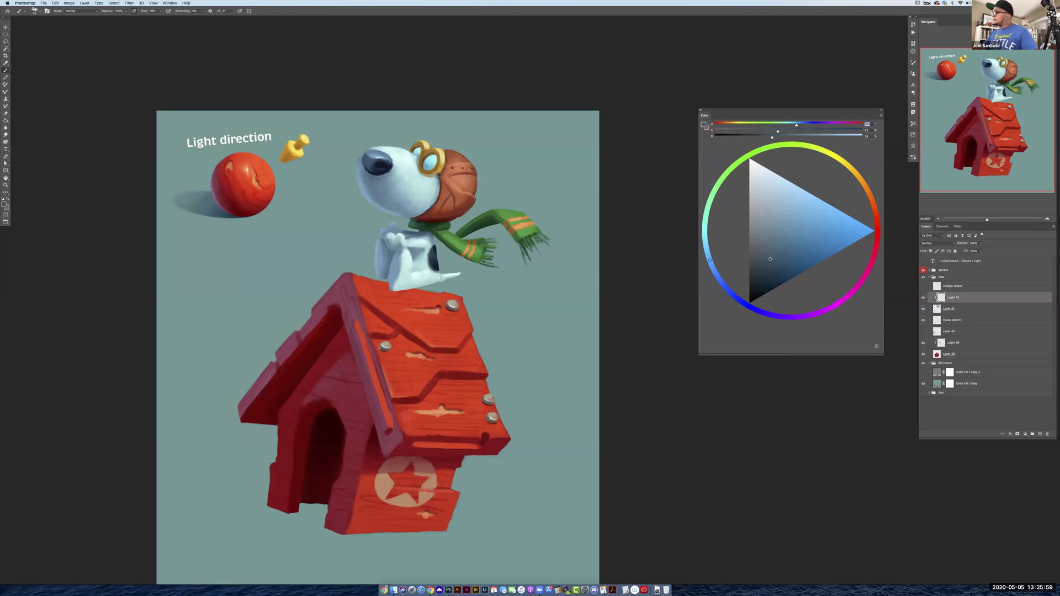
pyautogui.click(768, 273)
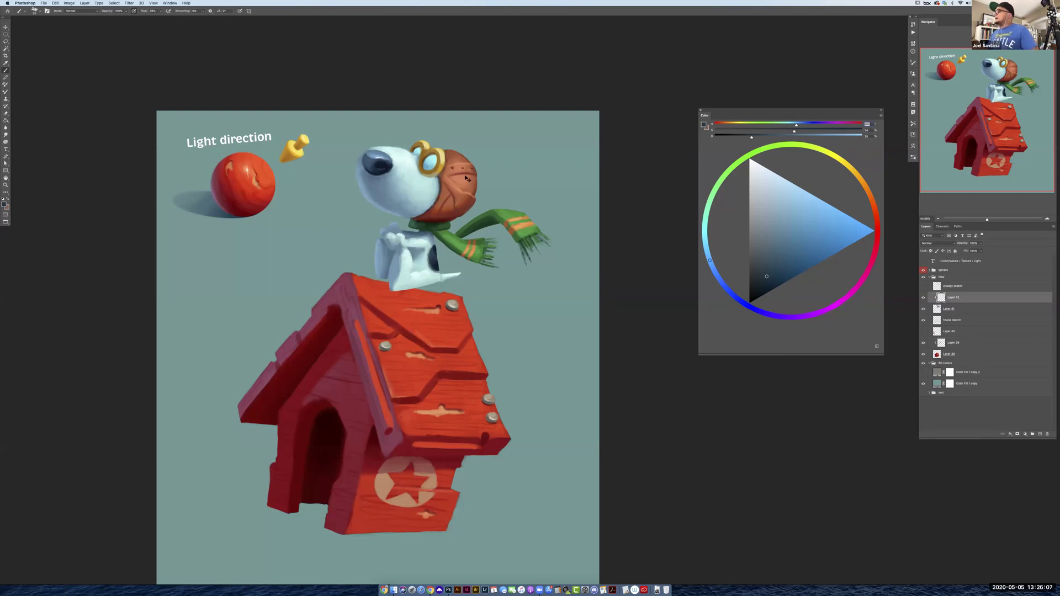
pyautogui.keyDown('alt'); pyautogui.click(373, 178); pyautogui.keyUp('alt')
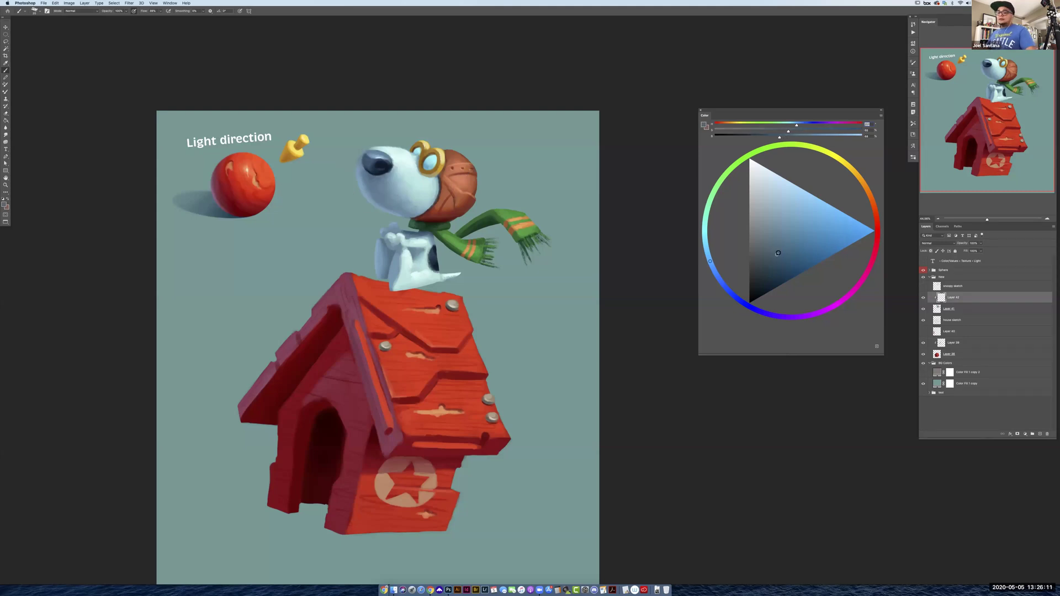
pyautogui.keyDown('alt'); pyautogui.click(439, 175); pyautogui.keyUp('alt')
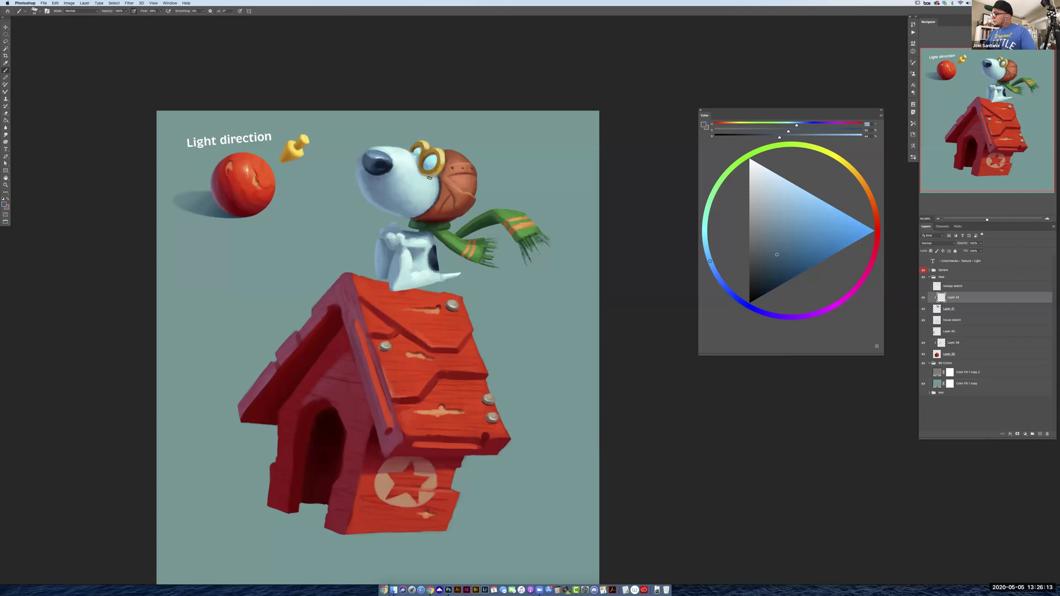
pyautogui.keyDown('alt'); pyautogui.click(377, 182); pyautogui.keyUp('alt')
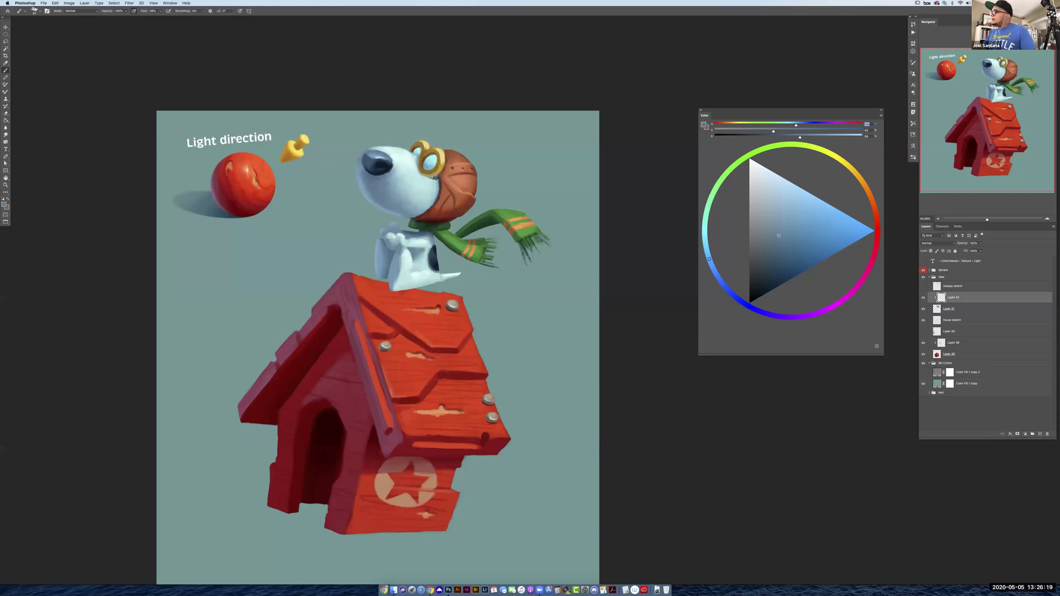
# Blend the shadow under the goggles into the white face with mid and light blues sampled around its edge
pyautogui.keyDown('alt'); pyautogui.click(431, 178); pyautogui.keyUp('alt')
pyautogui.keyDown('alt'); pyautogui.click(434, 180); pyautogui.keyUp('alt')
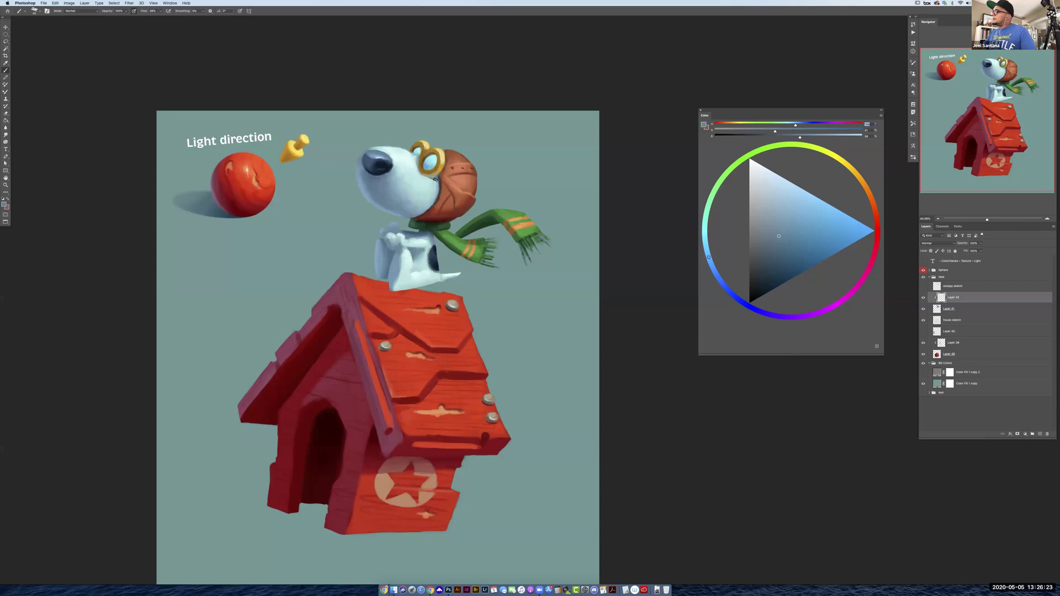
pyautogui.keyDown('alt'); pyautogui.click(435, 179); pyautogui.keyUp('alt')
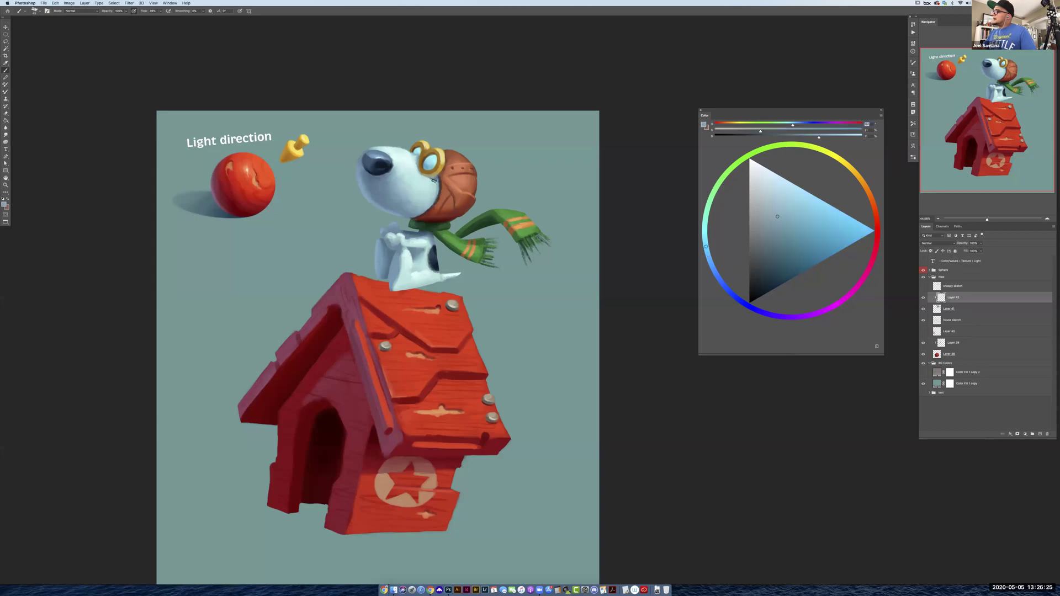
pyautogui.keyDown('alt'); pyautogui.click(434, 180); pyautogui.keyUp('alt')
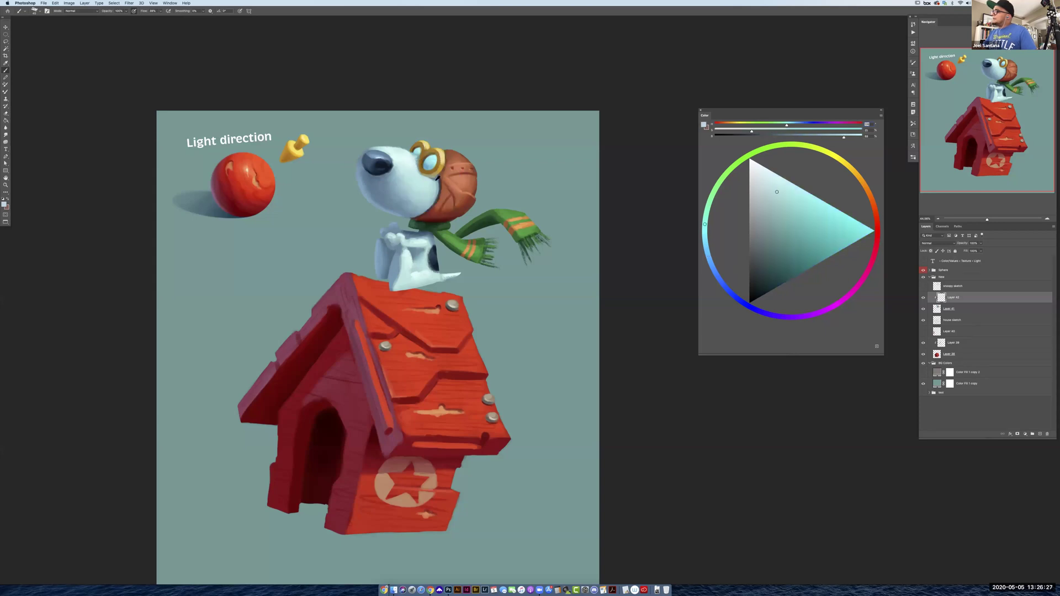
pyautogui.keyDown('alt'); pyautogui.click(432, 179); pyautogui.keyUp('alt')
pyautogui.keyDown('alt'); pyautogui.click(435, 180); pyautogui.keyUp('alt')
pyautogui.keyDown('alt'); pyautogui.click(436, 179); pyautogui.keyUp('alt')
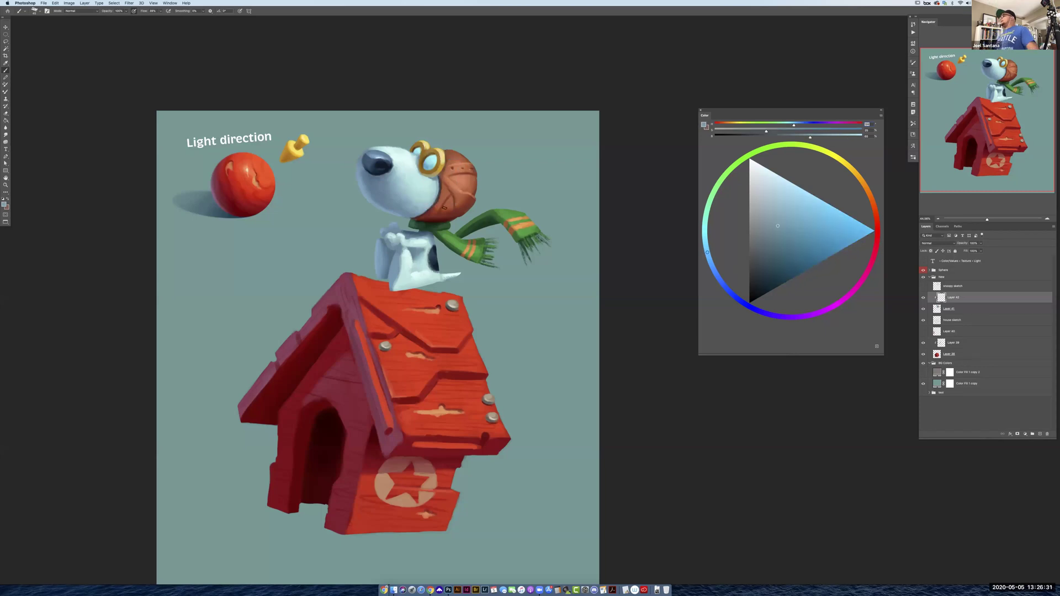
pyautogui.keyDown('alt'); pyautogui.click(434, 180); pyautogui.keyUp('alt')
pyautogui.keyDown('alt'); pyautogui.click(427, 179); pyautogui.keyUp('alt')
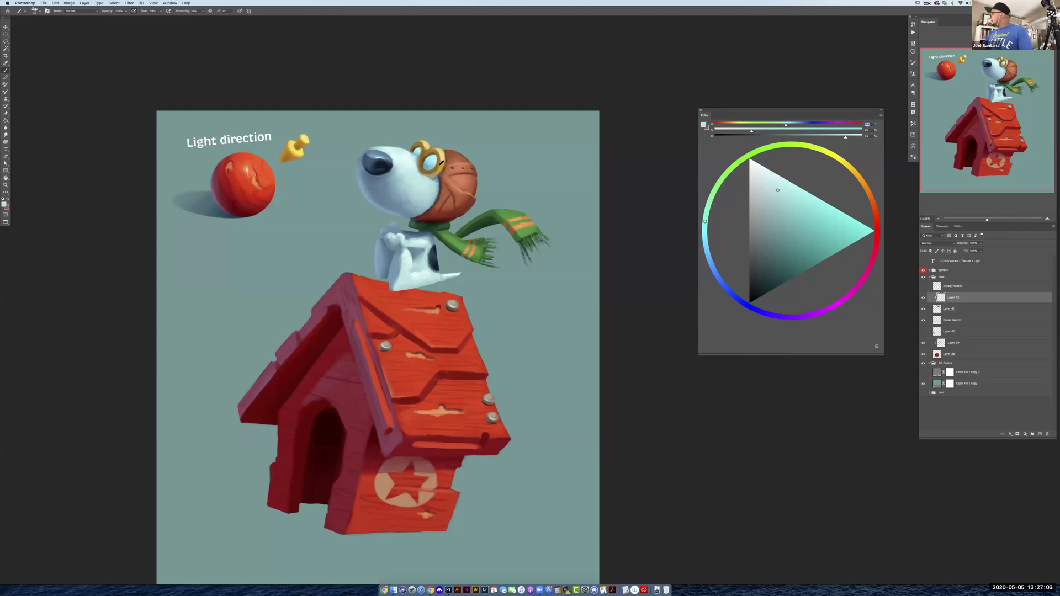
# Refine the goggles' rim with light and dark golds sampled from it
pyautogui.keyDown('alt'); pyautogui.click(441, 166); pyautogui.keyUp('alt')
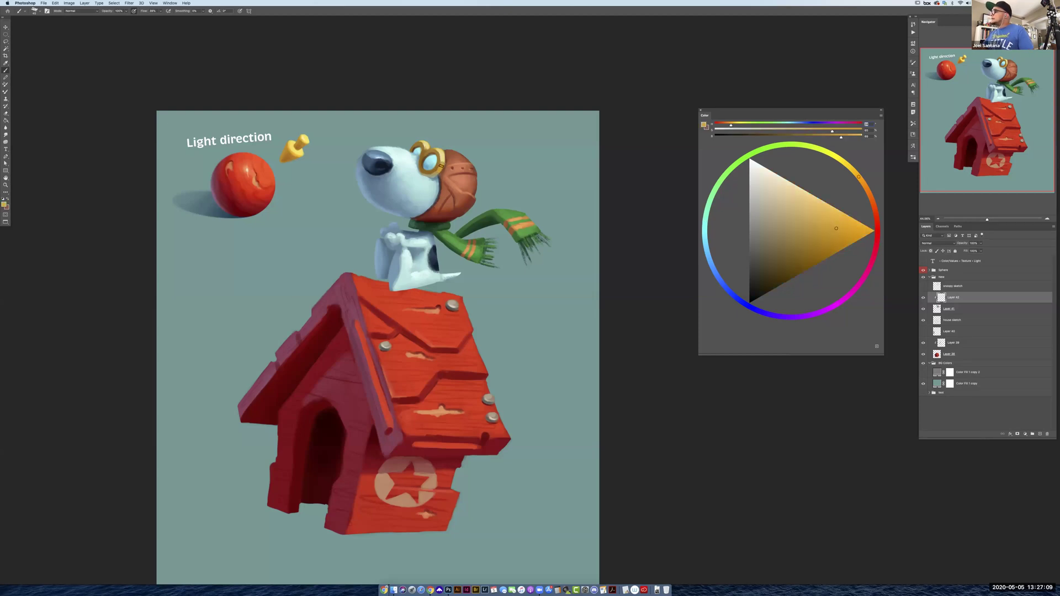
pyautogui.keyDown('alt'); pyautogui.click(424, 156); pyautogui.keyUp('alt')
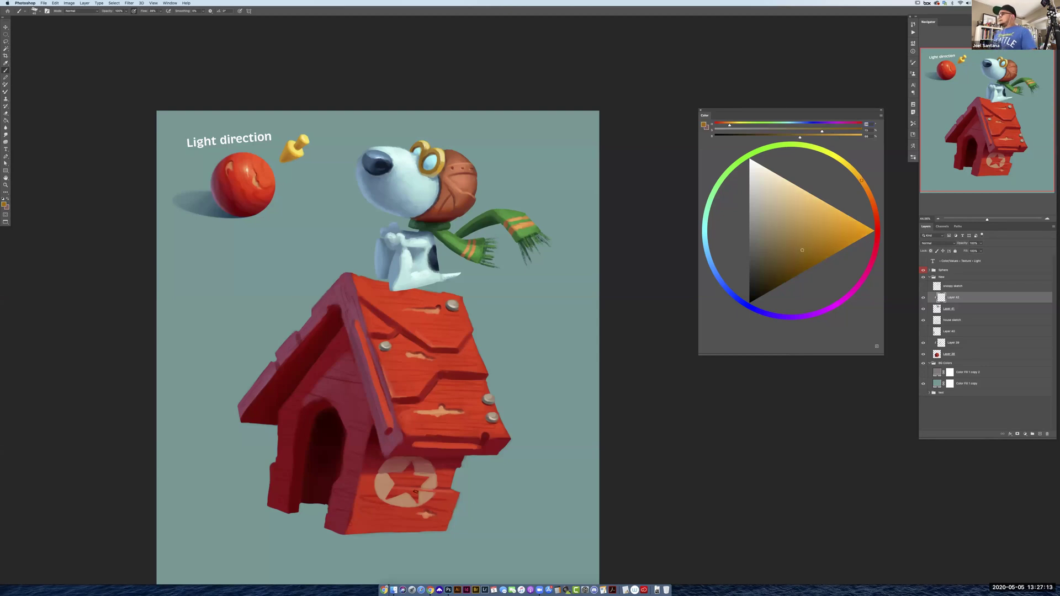
# Deepen the shadow below the dog's arms with darker blues sampled from the body
pyautogui.keyDown('alt'); pyautogui.click(394, 260); pyautogui.keyUp('alt')
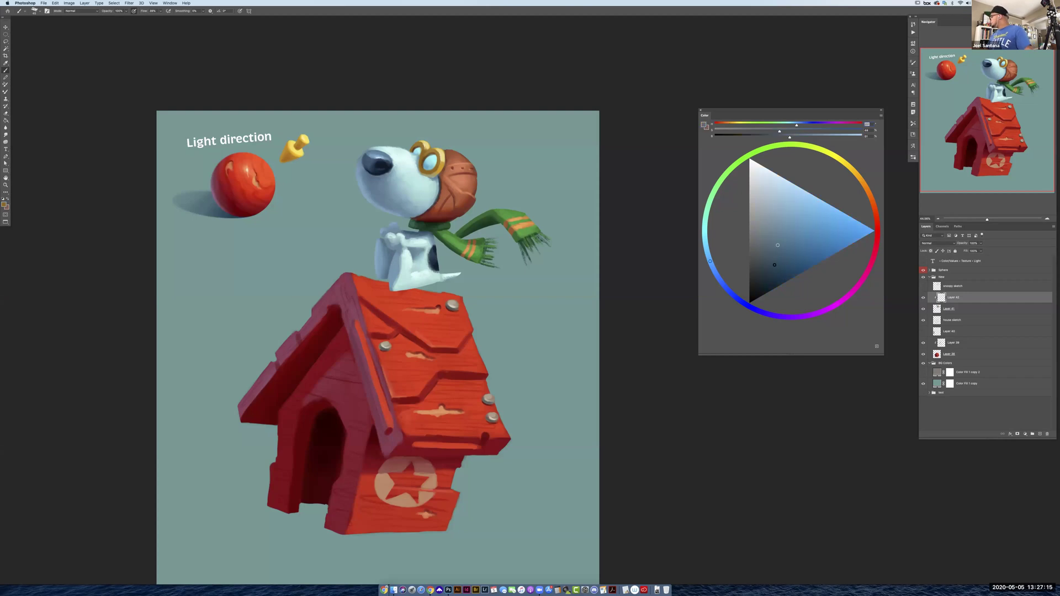
pyautogui.keyDown('alt'); pyautogui.click(391, 251); pyautogui.keyUp('alt')
pyautogui.keyDown('alt'); pyautogui.click(391, 256); pyautogui.keyUp('alt')
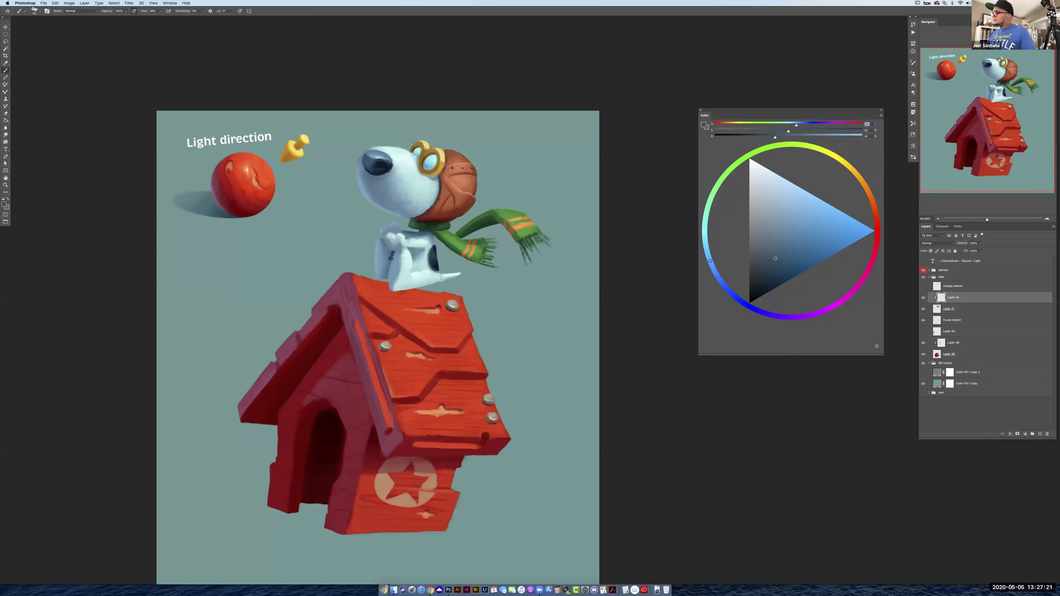
pyautogui.keyDown('alt'); pyautogui.click(391, 252); pyautogui.keyUp('alt')
pyautogui.keyDown('alt'); pyautogui.click(393, 253); pyautogui.keyUp('alt')
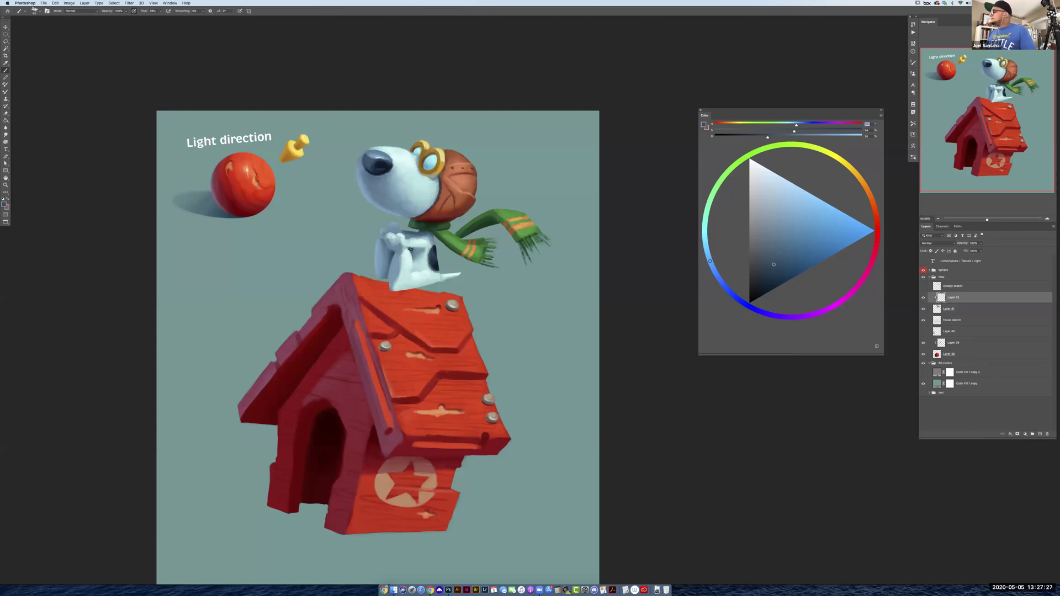
# Soften the shading on the side of the dog's torso with sampled gray-blue and lighter blue tones
pyautogui.keyDown('alt'); pyautogui.click(412, 251); pyautogui.keyUp('alt')
pyautogui.keyDown('alt'); pyautogui.click(413, 252); pyautogui.keyUp('alt')
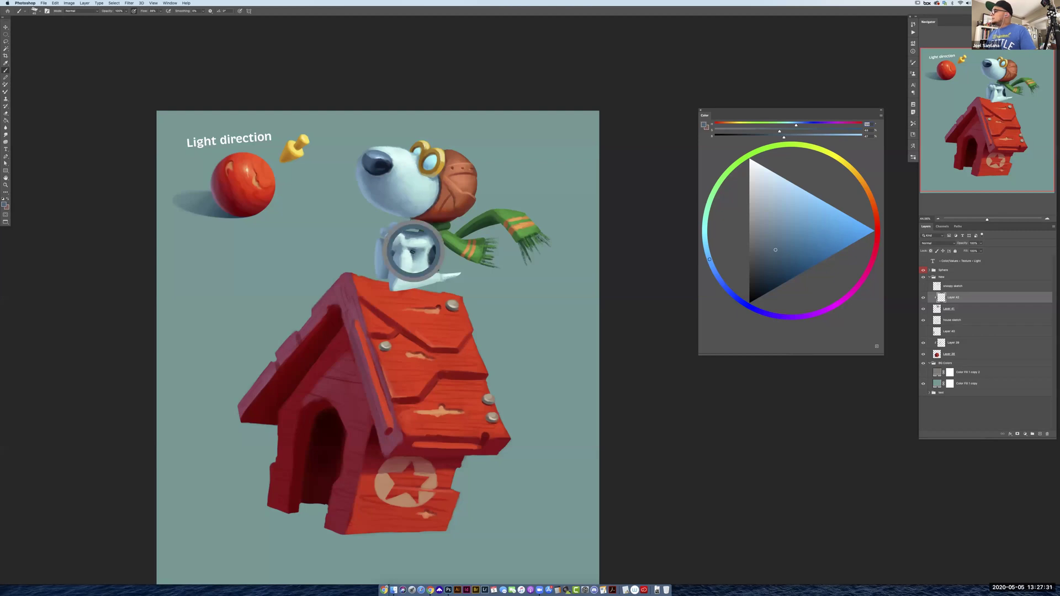
pyautogui.keyDown('alt'); pyautogui.click(418, 248); pyautogui.keyUp('alt')
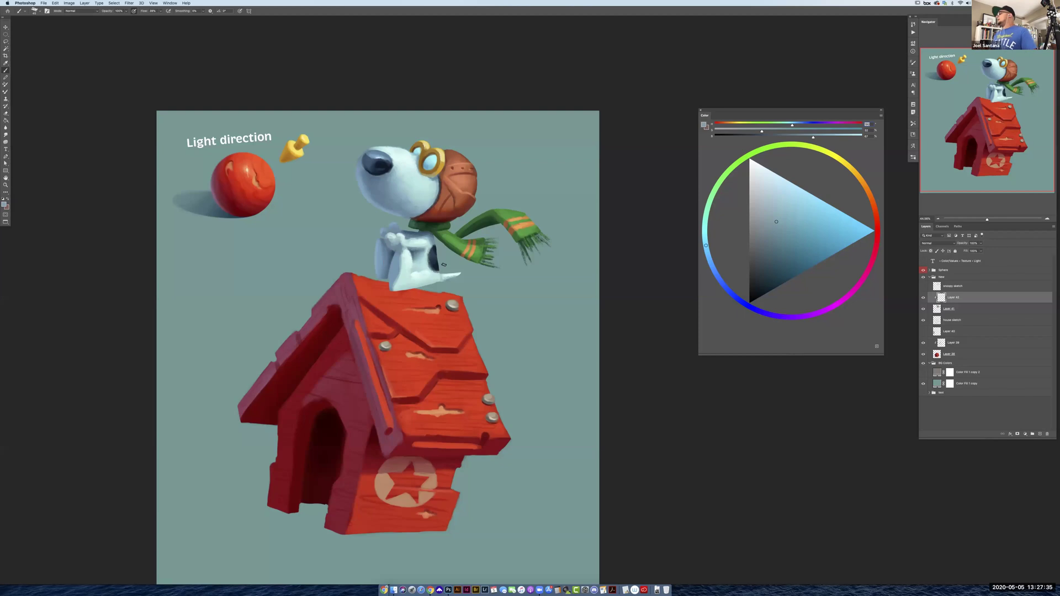
# Refine the shaded edge of the dog's lower body and leg with sampled dark blues and a pale highlight tone
pyautogui.keyDown('alt'); pyautogui.click(391, 257); pyautogui.keyUp('alt')
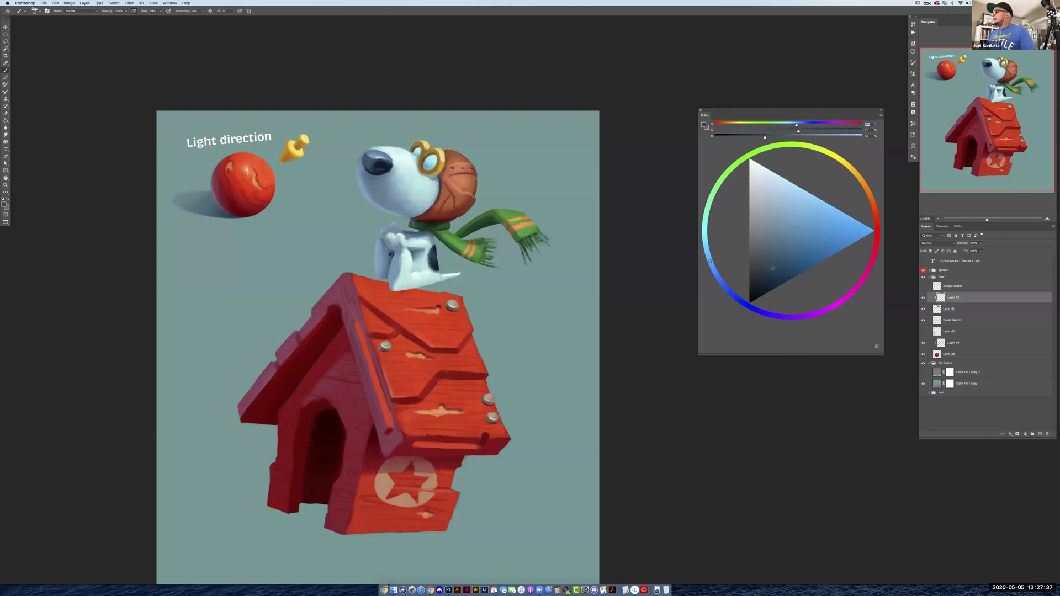
pyautogui.keyDown('alt'); pyautogui.click(388, 261); pyautogui.keyUp('alt')
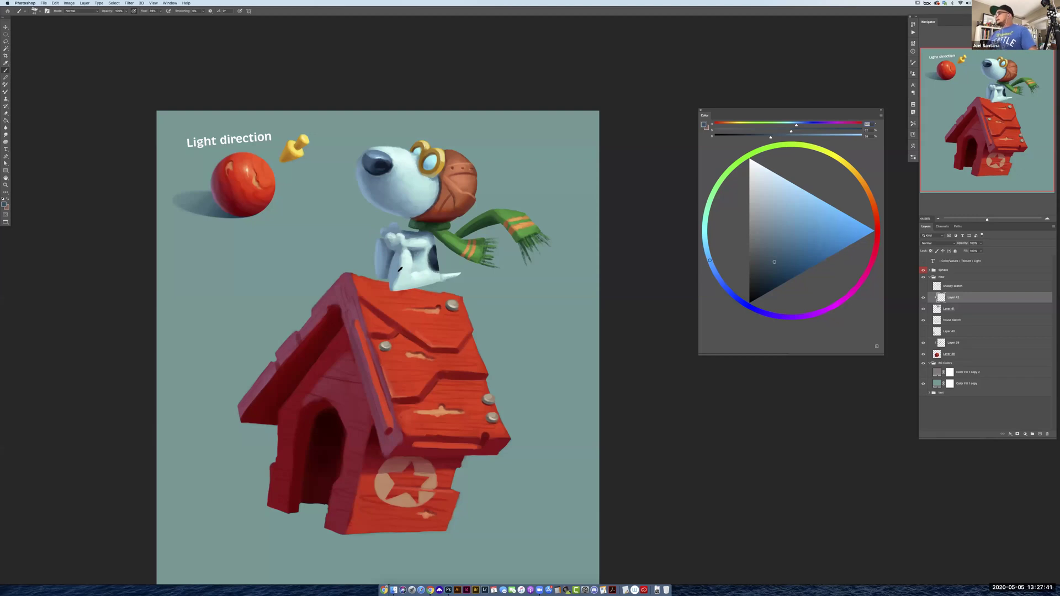
pyautogui.keyDown('alt'); pyautogui.click(393, 280); pyautogui.keyUp('alt')
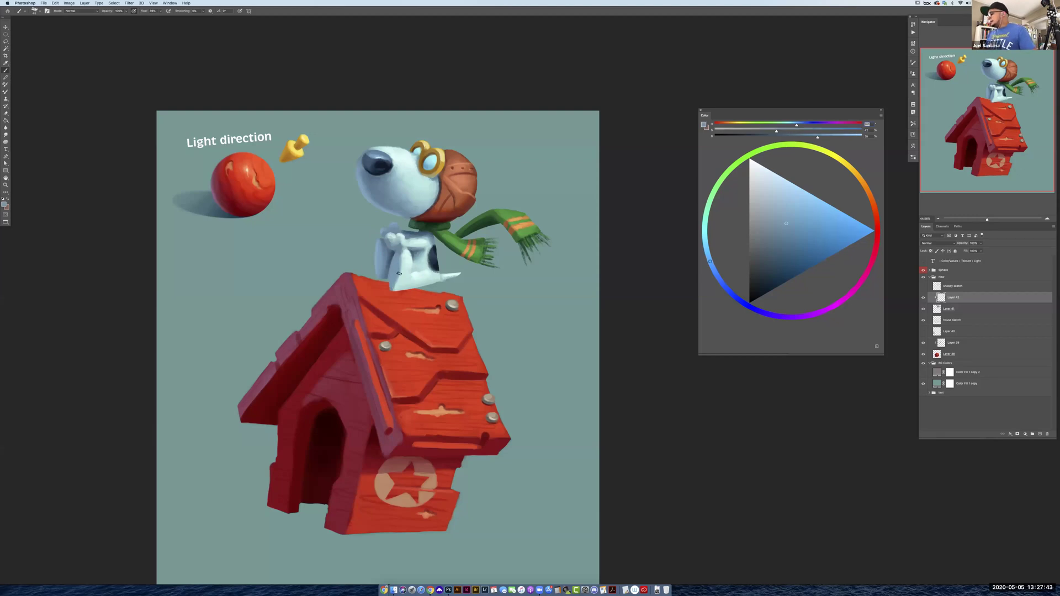
pyautogui.keyDown('alt'); pyautogui.click(402, 272); pyautogui.keyUp('alt')
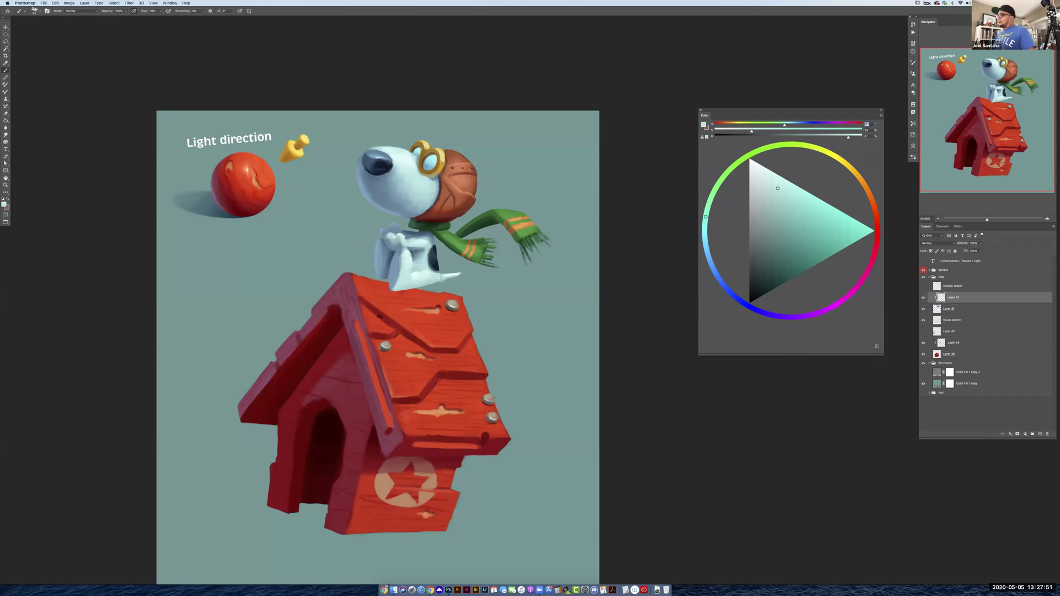
# Touch up the dark nose of the dog with a gray-blue sampled from it
pyautogui.moveTo(477, 396); pyautogui.dragTo(478, 394)
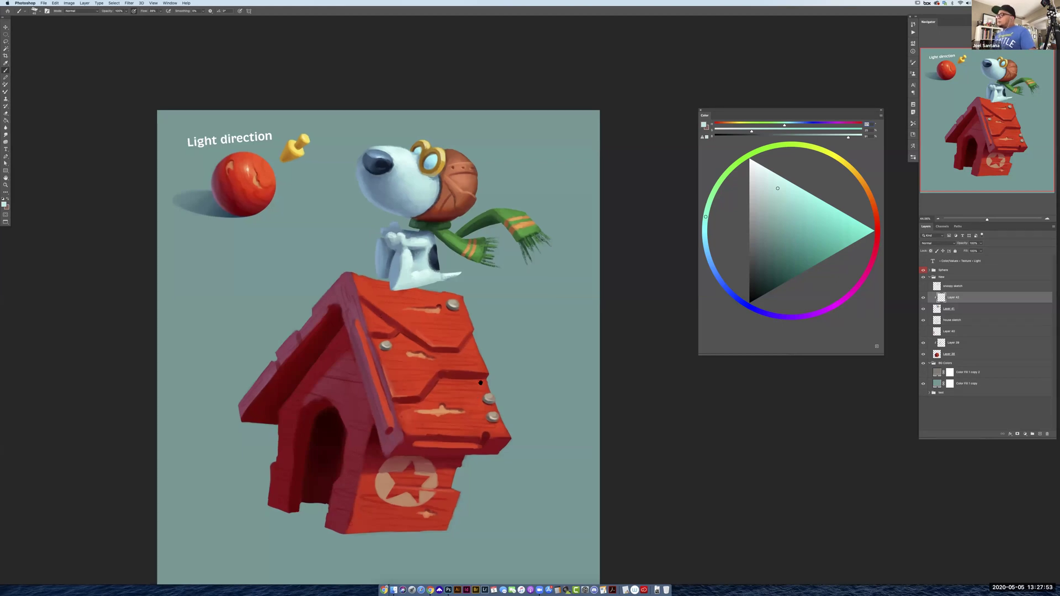
pyautogui.scroll(-3, 481, 383)
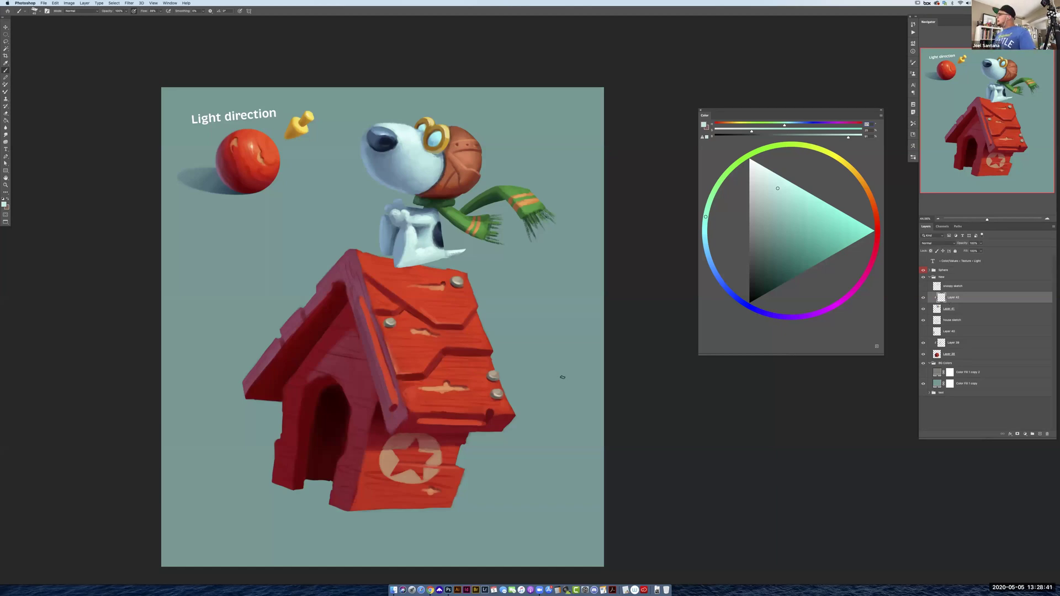
pyautogui.keyDown('alt'); pyautogui.click(376, 160); pyautogui.keyUp('alt')
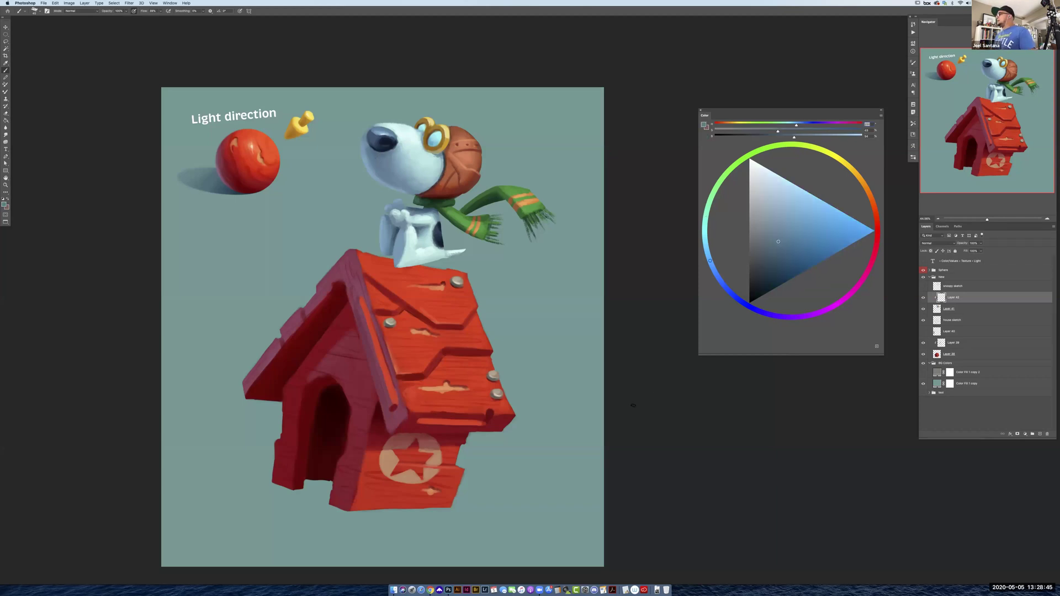
# Refine the highlight on the upper part of the leather helmet with a light peach-orange and sampled leather tones
pyautogui.keyDown('alt'); pyautogui.click(465, 142); pyautogui.keyUp('alt')
pyautogui.click(805, 195)
pyautogui.moveTo(874, 208); pyautogui.dragTo(871, 198)
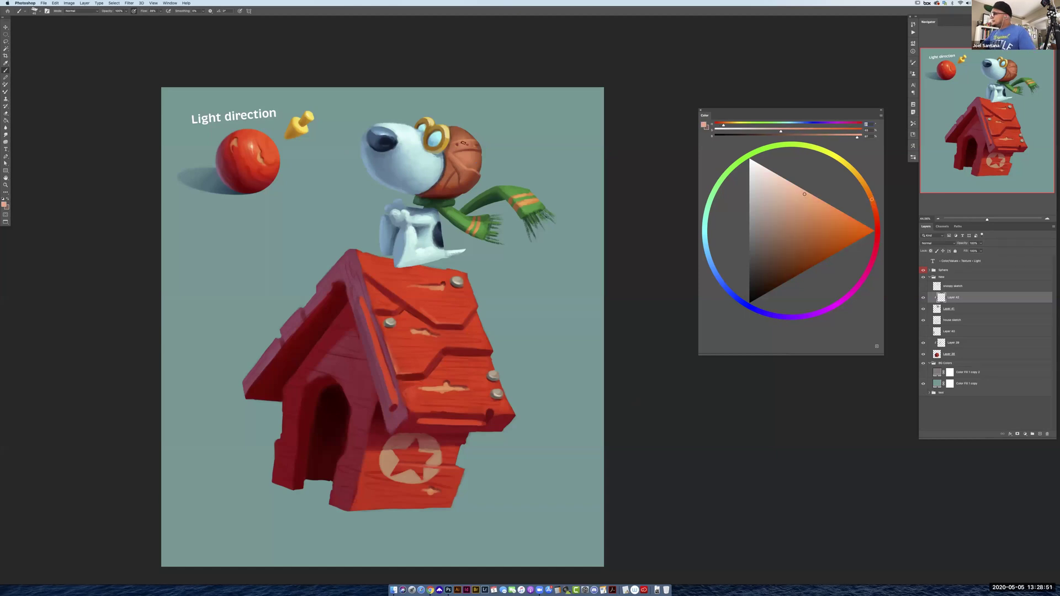
pyautogui.keyDown('alt'); pyautogui.click(470, 140); pyautogui.keyUp('alt')
pyautogui.keyDown('alt'); pyautogui.click(464, 143); pyautogui.keyUp('alt')
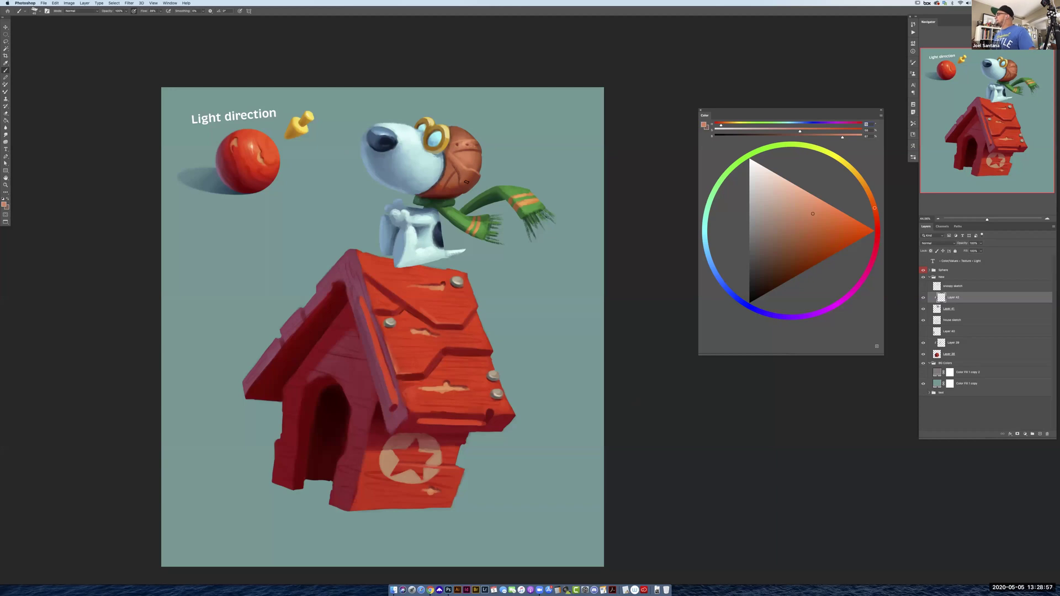
# Accent the crease on the lower back of the helmet with a warm light orange and the sampled leather brown
pyautogui.keyDown('alt'); pyautogui.click(467, 181); pyautogui.keyUp('alt')
pyautogui.moveTo(874, 209); pyautogui.dragTo(868, 183)
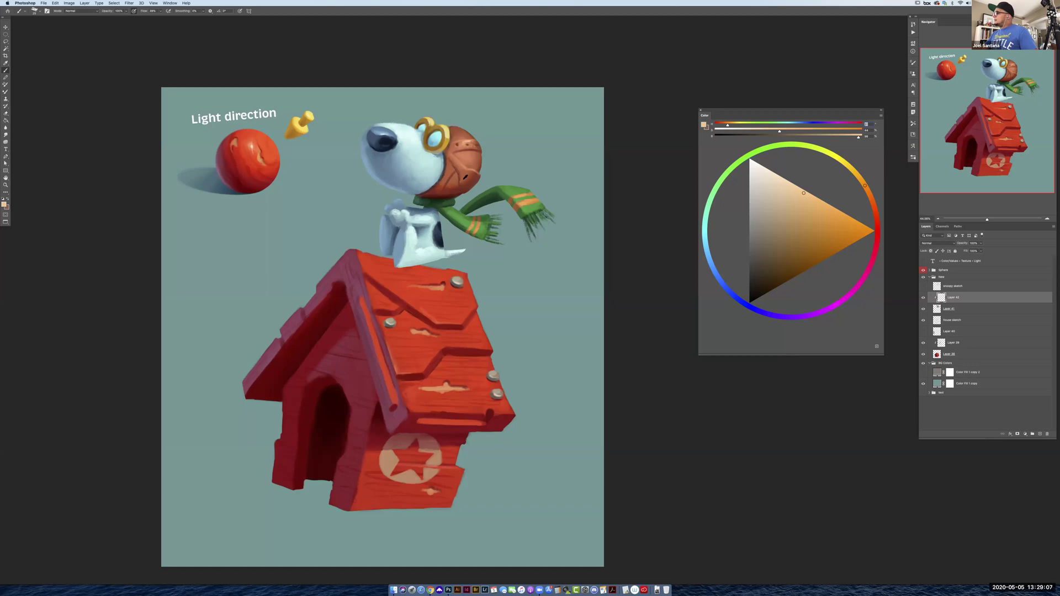
pyautogui.keyDown('alt'); pyautogui.click(466, 178); pyautogui.keyUp('alt')
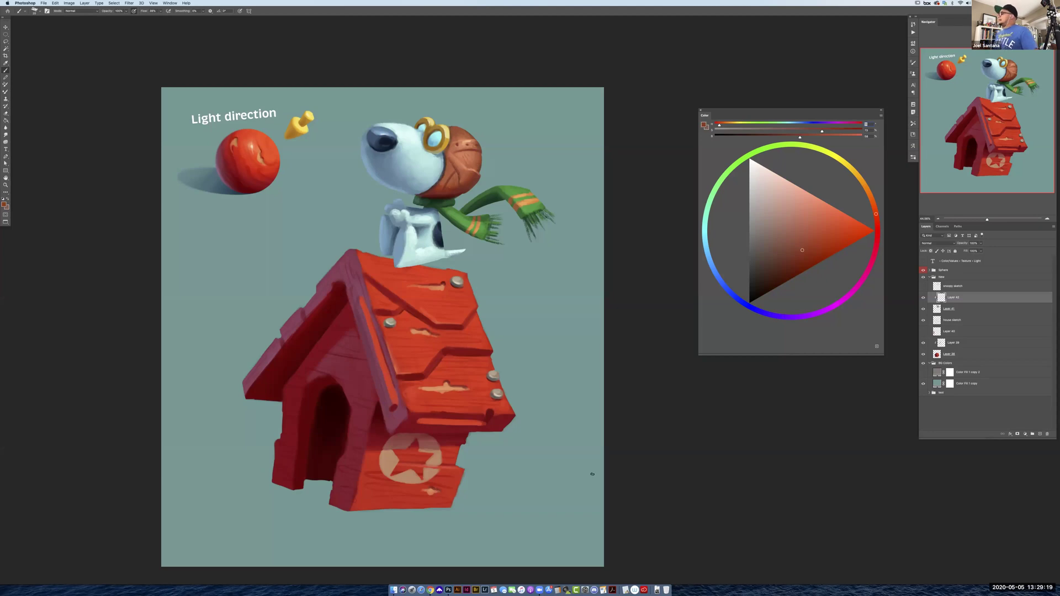
# Refine the scarf's front end and flying tail with lighter and darker greens sampled from it
pyautogui.keyDown('alt'); pyautogui.click(460, 226); pyautogui.keyUp('alt')
pyautogui.keyDown('alt'); pyautogui.click(455, 219); pyautogui.keyUp('alt')
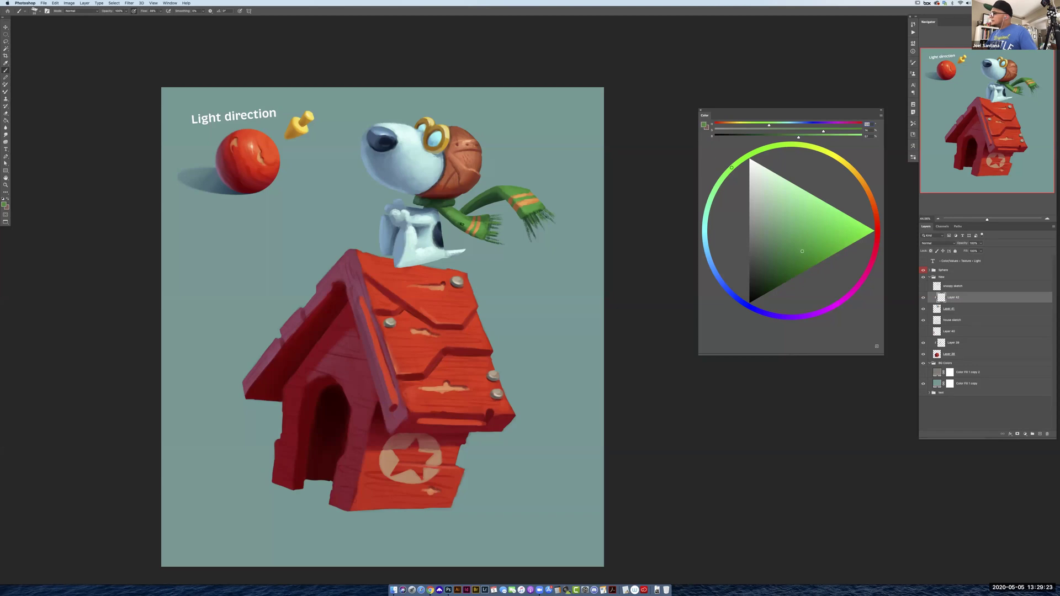
pyautogui.keyDown('alt'); pyautogui.click(508, 194); pyautogui.keyUp('alt')
pyautogui.keyDown('alt'); pyautogui.click(508, 195); pyautogui.keyUp('alt')
pyautogui.keyDown('alt'); pyautogui.click(505, 189); pyautogui.keyUp('alt')
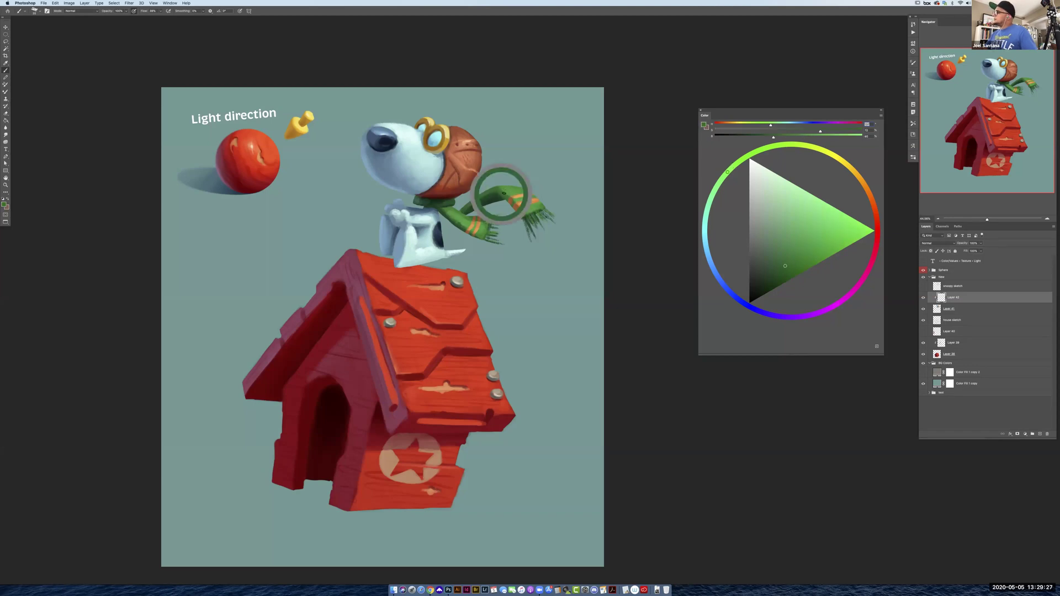
pyautogui.keyDown('alt'); pyautogui.click(524, 212); pyautogui.keyUp('alt')
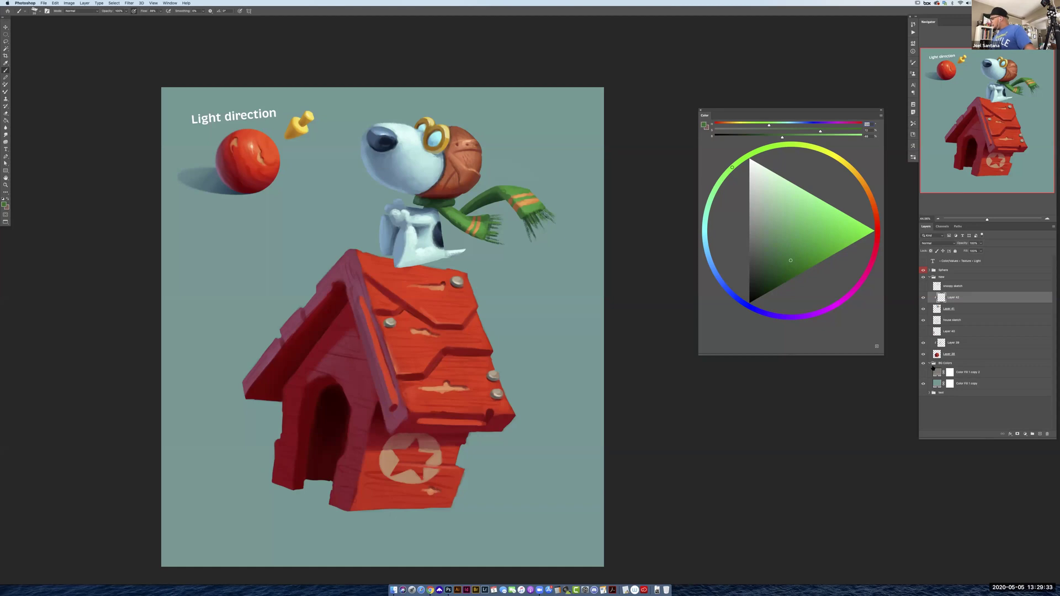
# On the doghouse's clipped paint layer, highlight the lower edge of the middle roof plank with a light salmon red
pyautogui.click(947, 343)
pyautogui.keyDown('alt'); pyautogui.click(401, 371); pyautogui.keyUp('alt')
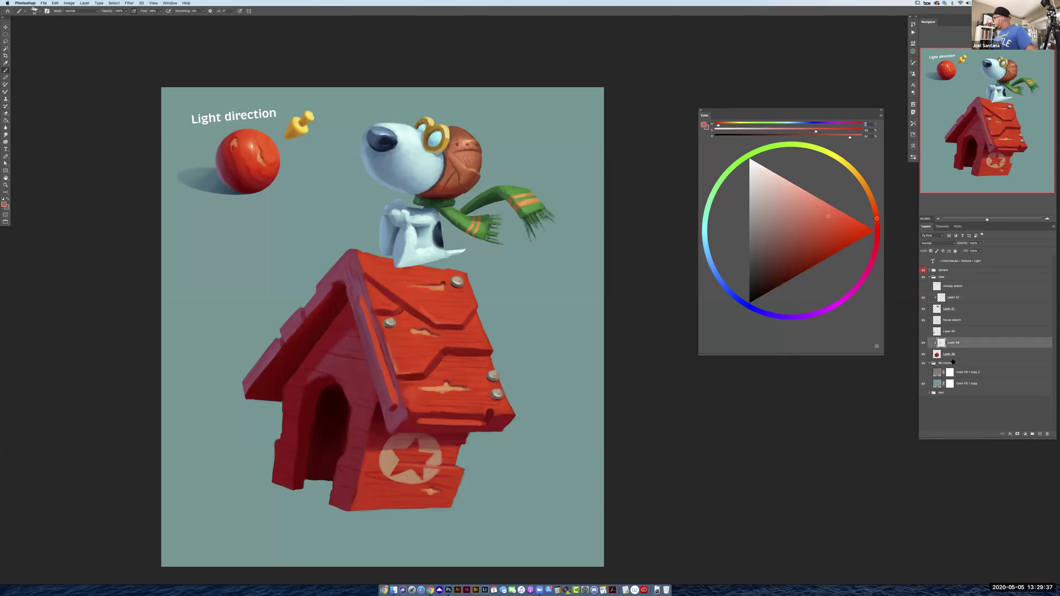
pyautogui.keyDown('alt'); pyautogui.click(399, 371); pyautogui.keyUp('alt')
pyautogui.keyDown('alt'); pyautogui.click(399, 371); pyautogui.keyUp('alt')
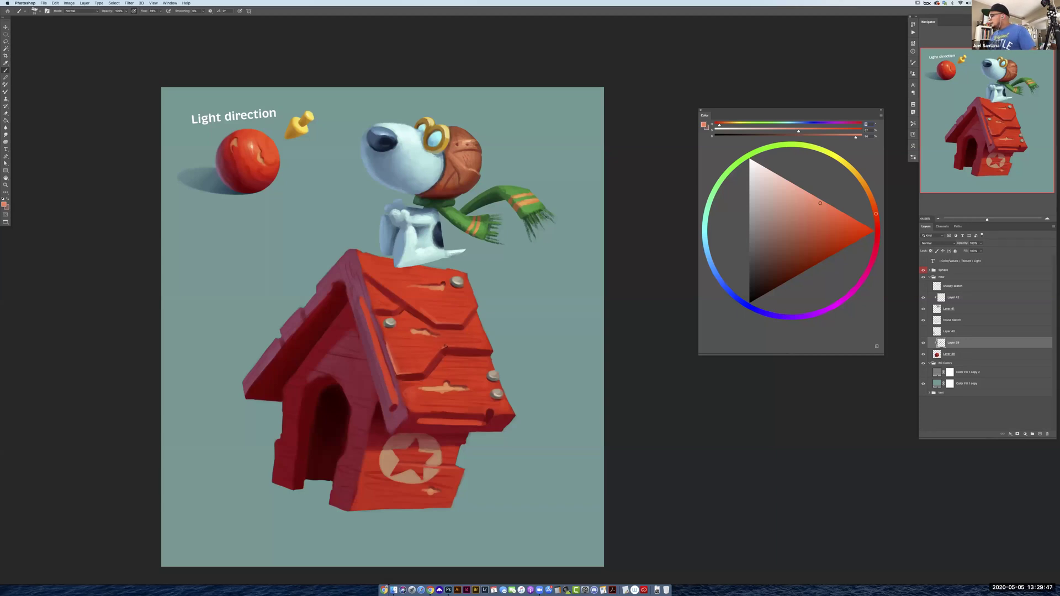
# Blend the beveled bend of the middle roof plank with sampled salmon and bright reds
pyautogui.keyDown('alt'); pyautogui.click(435, 352); pyautogui.keyUp('alt')
pyautogui.keyDown('alt'); pyautogui.click(446, 344); pyautogui.keyUp('alt')
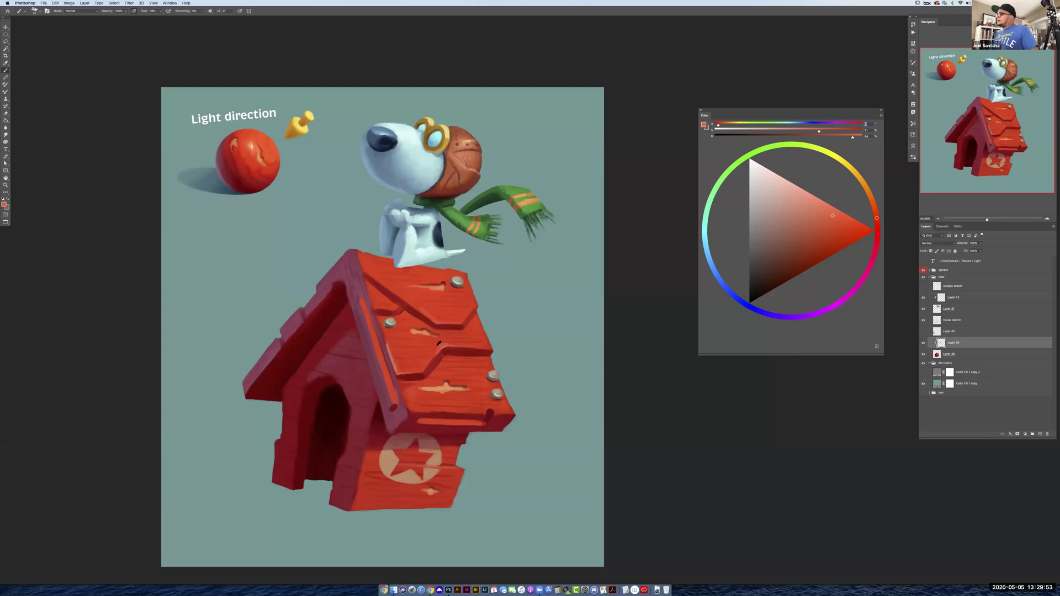
pyautogui.keyDown('alt'); pyautogui.click(437, 346); pyautogui.keyUp('alt')
pyautogui.keyDown('alt'); pyautogui.click(433, 345); pyautogui.keyUp('alt')
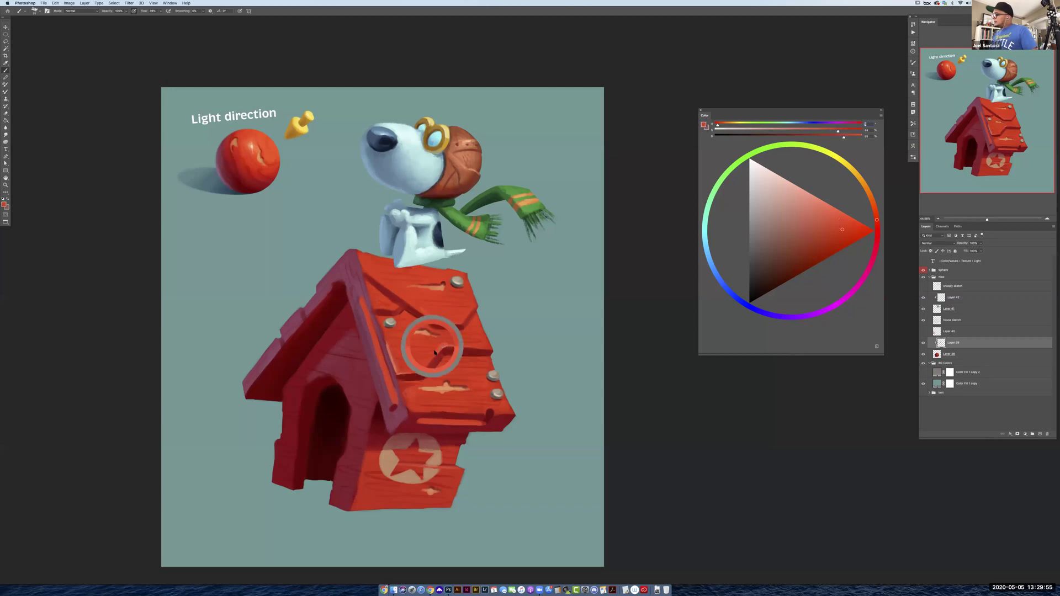
pyautogui.keyDown('alt'); pyautogui.click(461, 344); pyautogui.keyUp('alt')
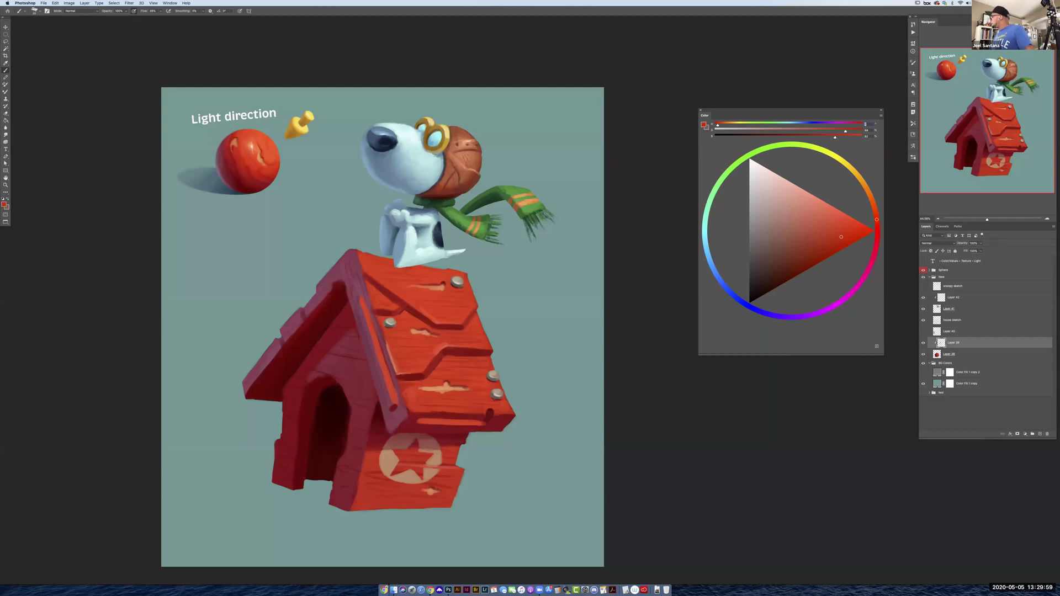
pyautogui.keyDown('alt'); pyautogui.click(436, 345); pyautogui.keyUp('alt')
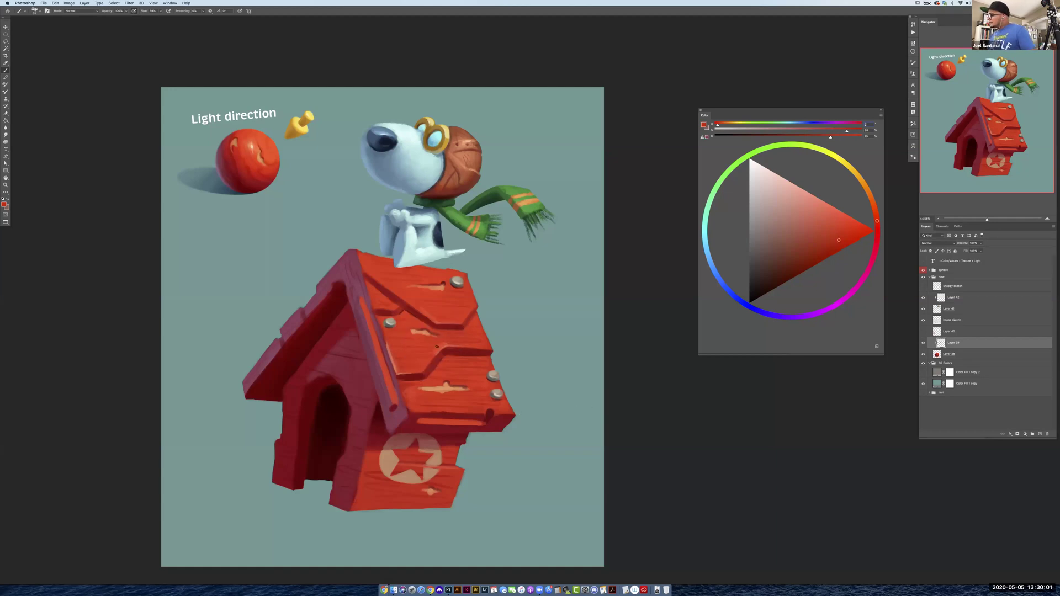
# Sharpen the middle roof plank's bend and lighten its edge near the door side with sampled dark and light reds
pyautogui.keyDown('alt'); pyautogui.click(451, 345); pyautogui.keyUp('alt')
pyautogui.keyDown('alt'); pyautogui.click(438, 344); pyautogui.keyUp('alt')
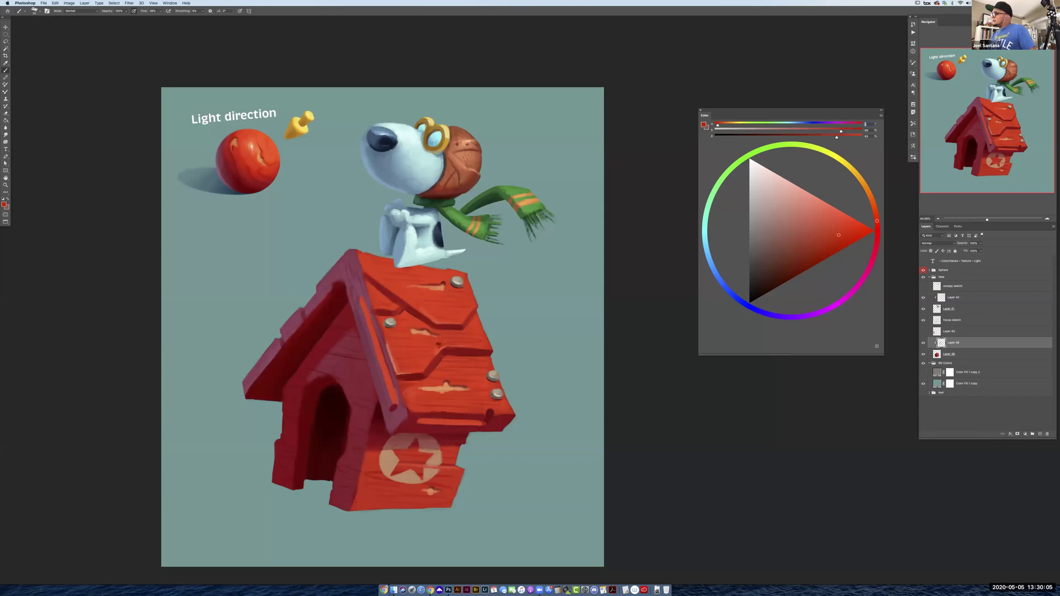
pyautogui.keyDown('alt'); pyautogui.click(441, 347); pyautogui.keyUp('alt')
pyautogui.keyDown('alt'); pyautogui.click(435, 342); pyautogui.keyUp('alt')
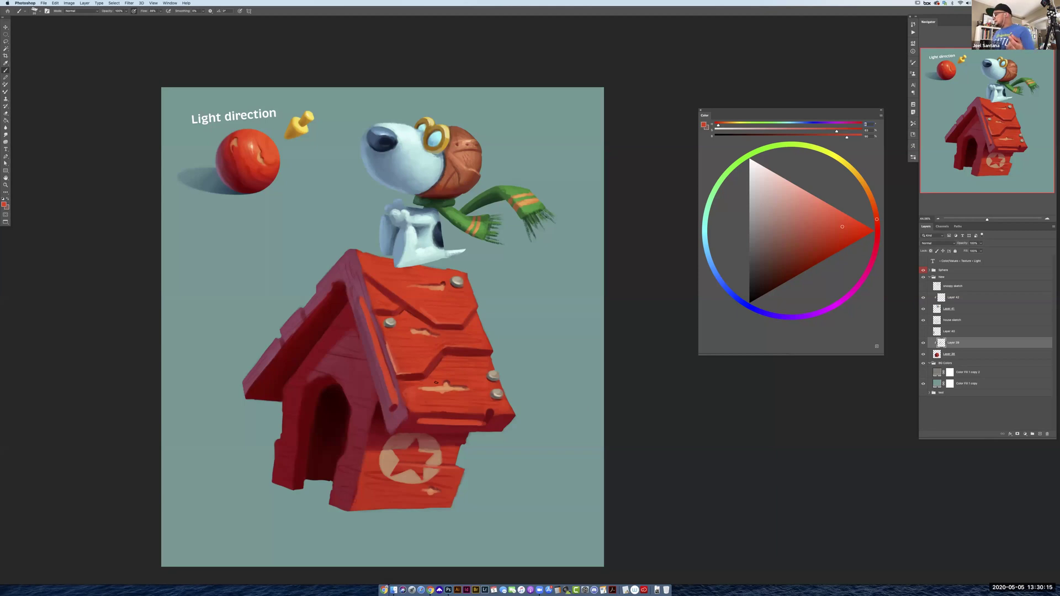
pyautogui.keyDown('alt'); pyautogui.click(455, 349); pyautogui.keyUp('alt')
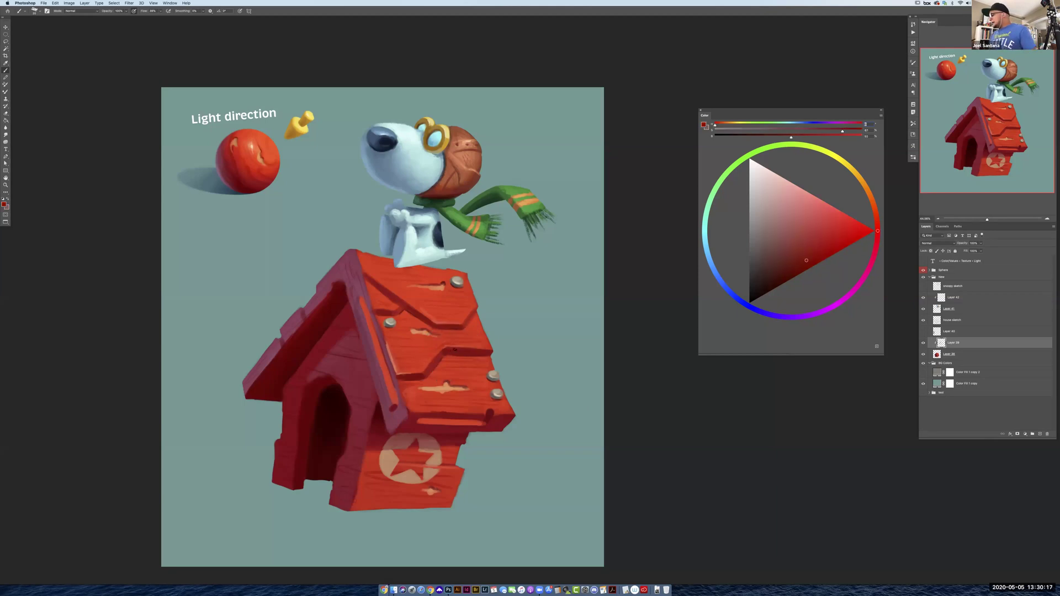
pyautogui.keyDown('alt'); pyautogui.click(439, 343); pyautogui.keyUp('alt')
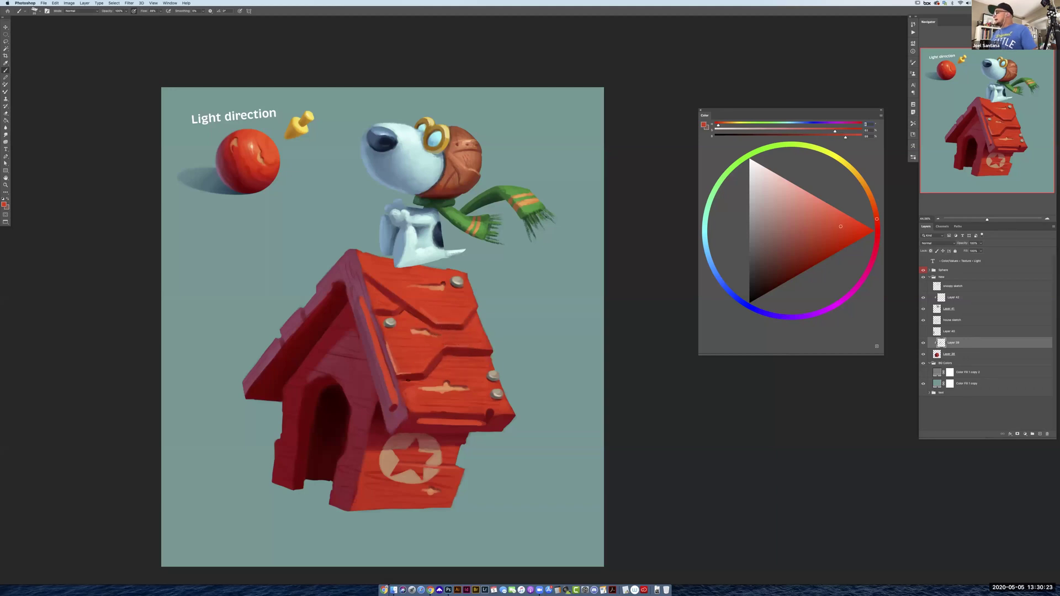
pyautogui.keyDown('alt'); pyautogui.click(397, 369); pyautogui.keyUp('alt')
pyautogui.keyDown('alt'); pyautogui.click(381, 330); pyautogui.keyUp('alt')
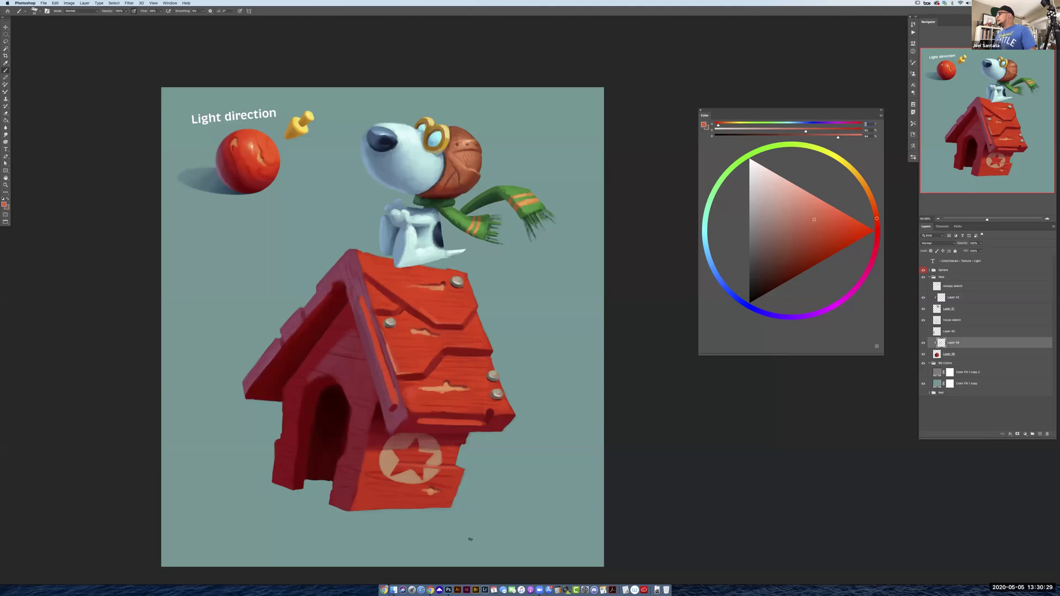
# Brighten the roof nails with near-white highlights and refine the wood around them with sampled dark and light reds
pyautogui.keyDown('alt'); pyautogui.click(456, 282); pyautogui.keyUp('alt')
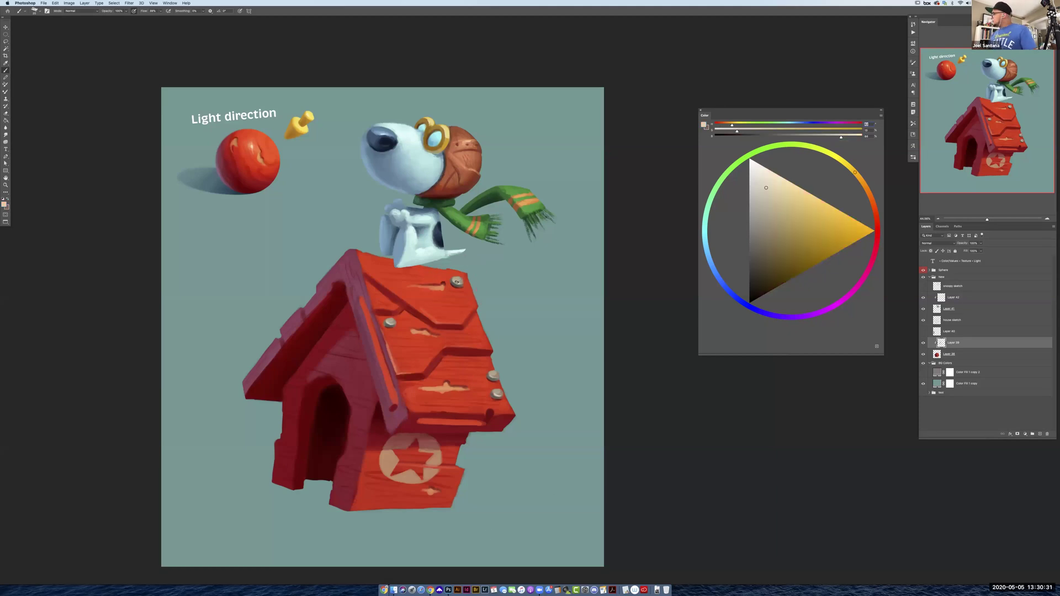
pyautogui.moveTo(761, 170); pyautogui.dragTo(754, 162)
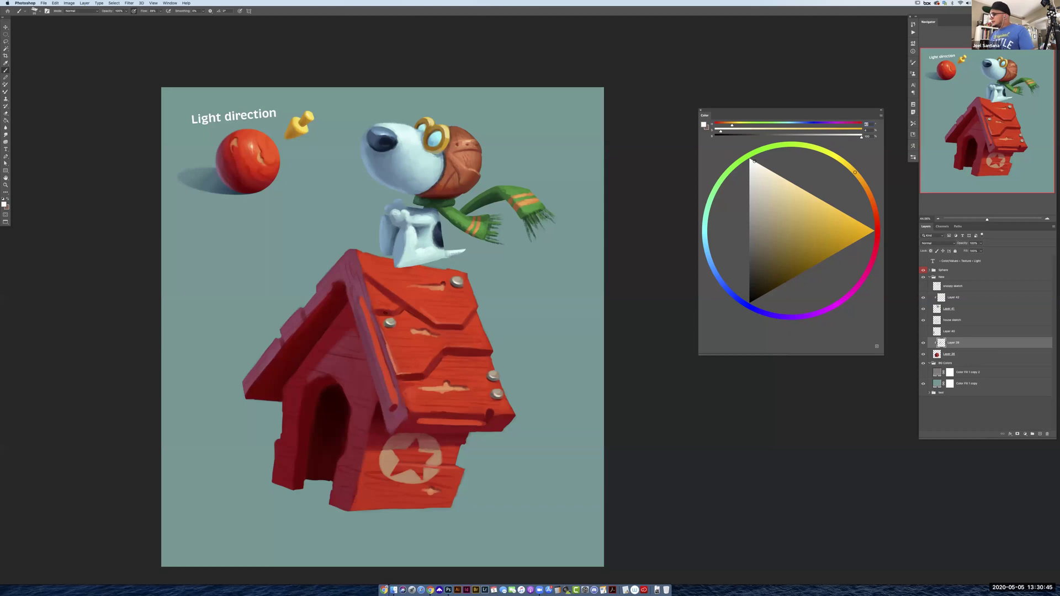
pyautogui.keyDown('alt'); pyautogui.click(385, 325); pyautogui.keyUp('alt')
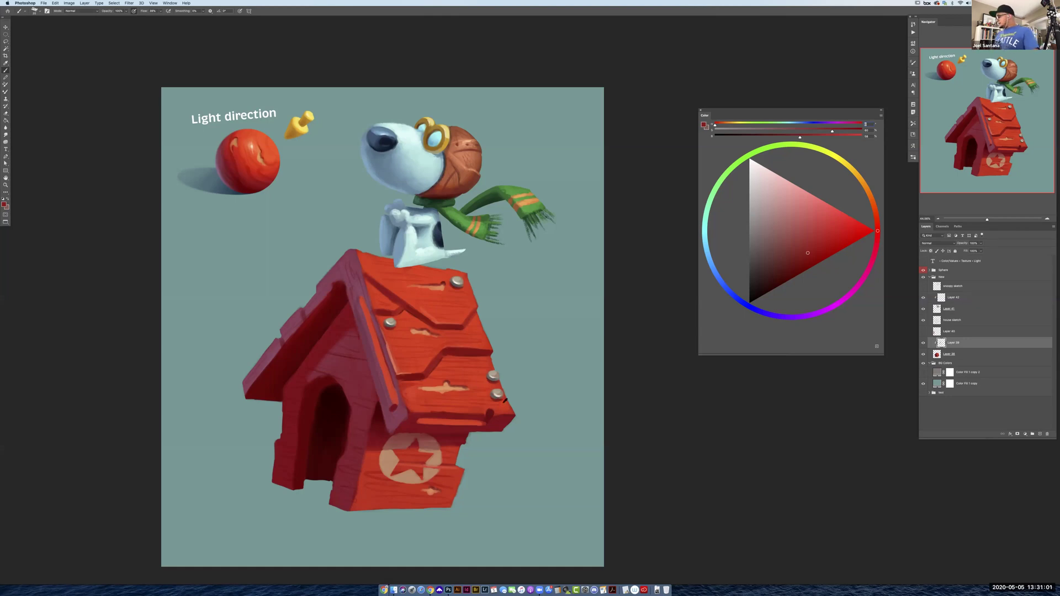
pyautogui.keyDown('alt'); pyautogui.click(504, 401); pyautogui.keyUp('alt')
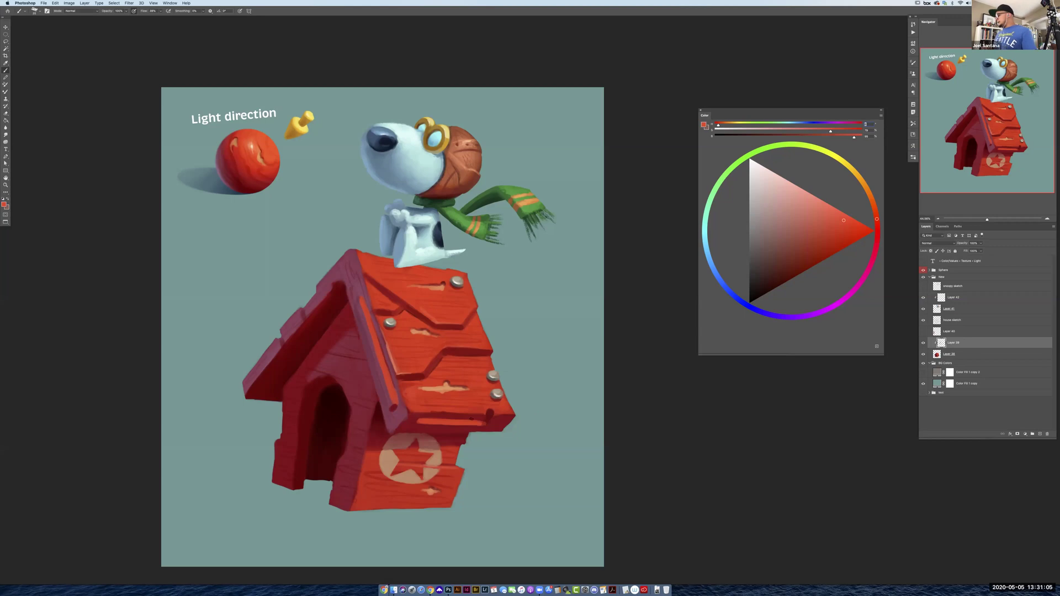
pyautogui.keyDown('alt'); pyautogui.click(496, 374); pyautogui.keyUp('alt')
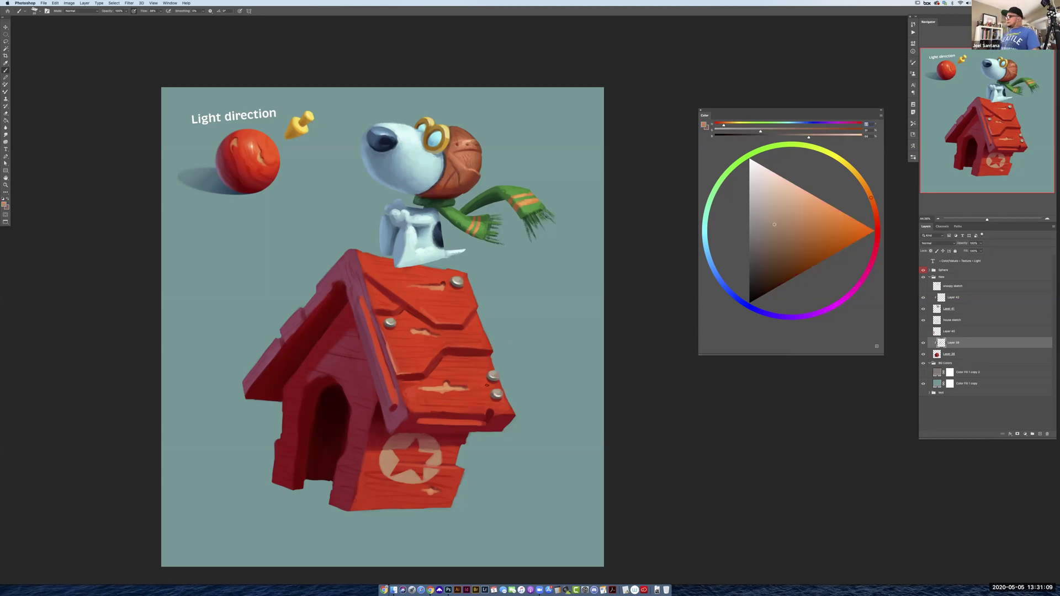
# Paint a light salmon highlight along the plank seam crossing the star emblem on the doghouse wall
pyautogui.press('x')
pyautogui.keyDown('alt'); pyautogui.click(445, 470); pyautogui.keyUp('alt')
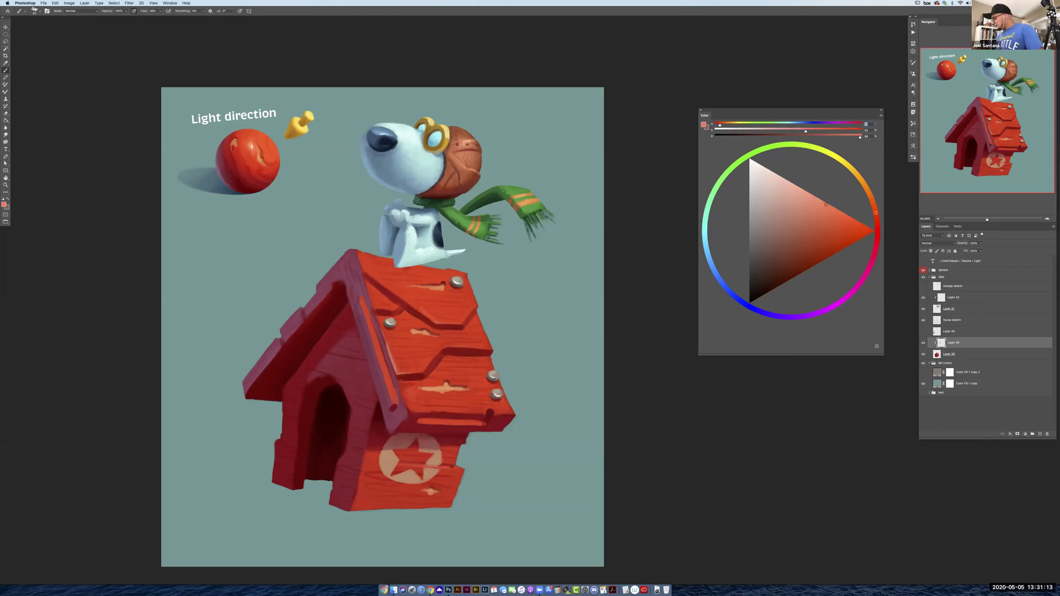
pyautogui.moveTo(399, 465); pyautogui.dragTo(454, 467)
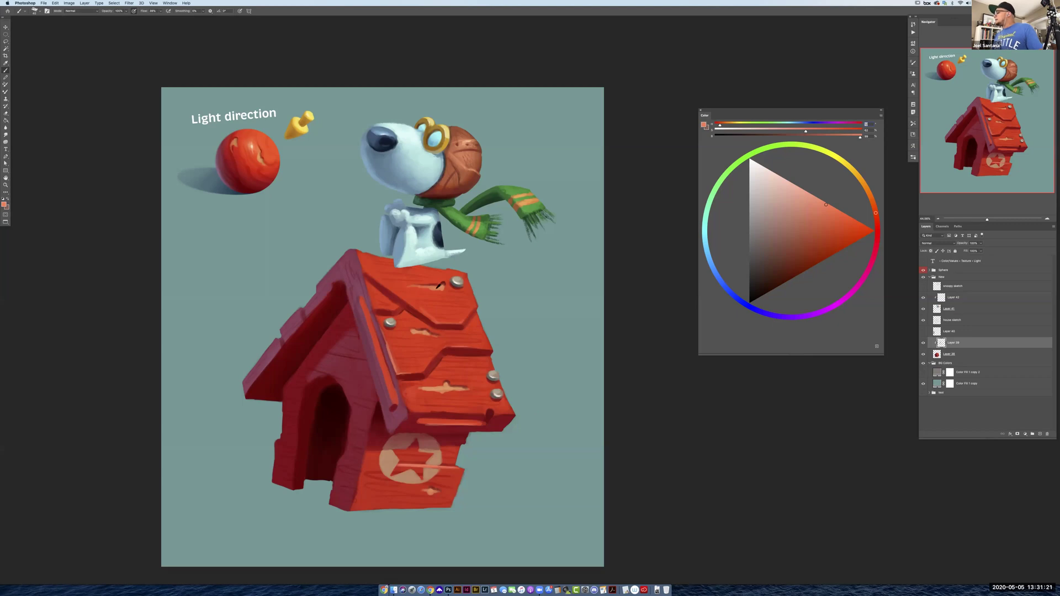
# Refine the chipped wood mark beside the uppermost roof nail with light peach-orange tones
pyautogui.keyDown('alt'); pyautogui.click(439, 285); pyautogui.keyUp('alt')
pyautogui.moveTo(872, 196); pyautogui.dragTo(874, 201)
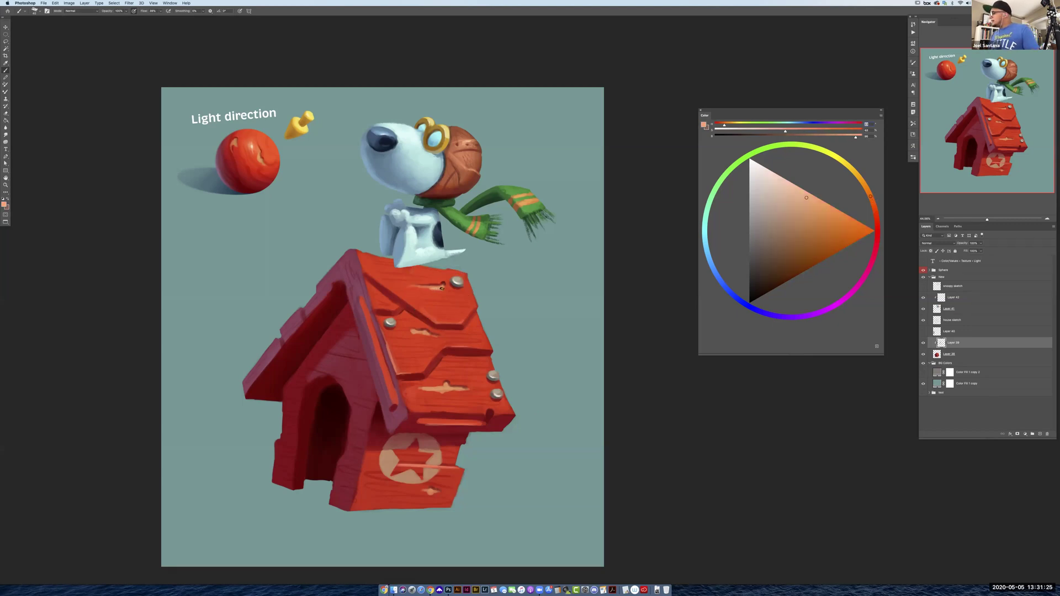
pyautogui.keyDown('alt'); pyautogui.click(434, 288); pyautogui.keyUp('alt')
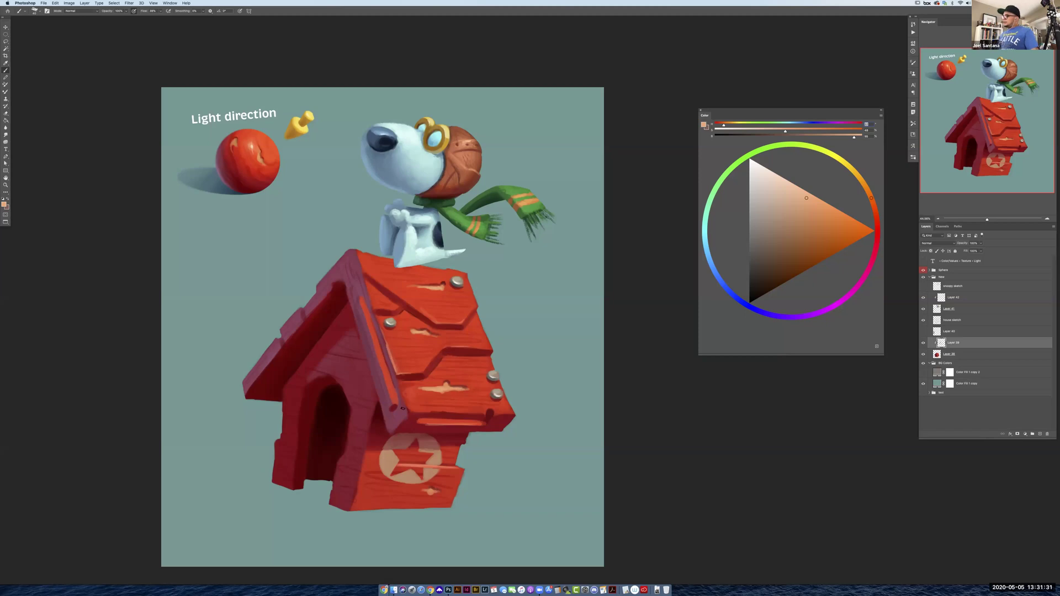
# Add a layer above the collapsed background colors group and paint a dark blue-gray ground shadow beneath the doghouse
pyautogui.click(930, 364)
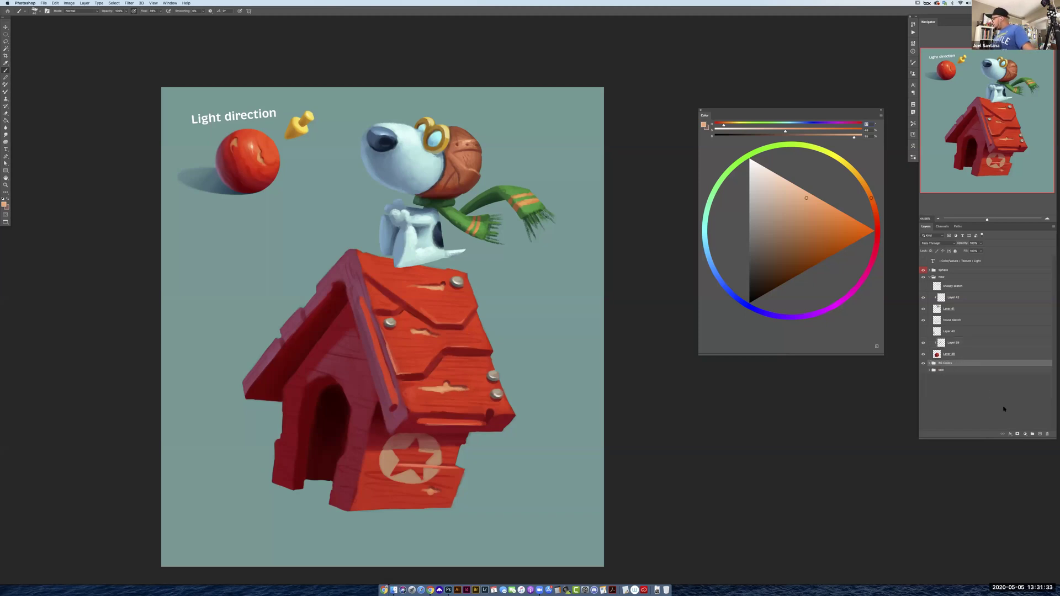
pyautogui.click(1040, 434)
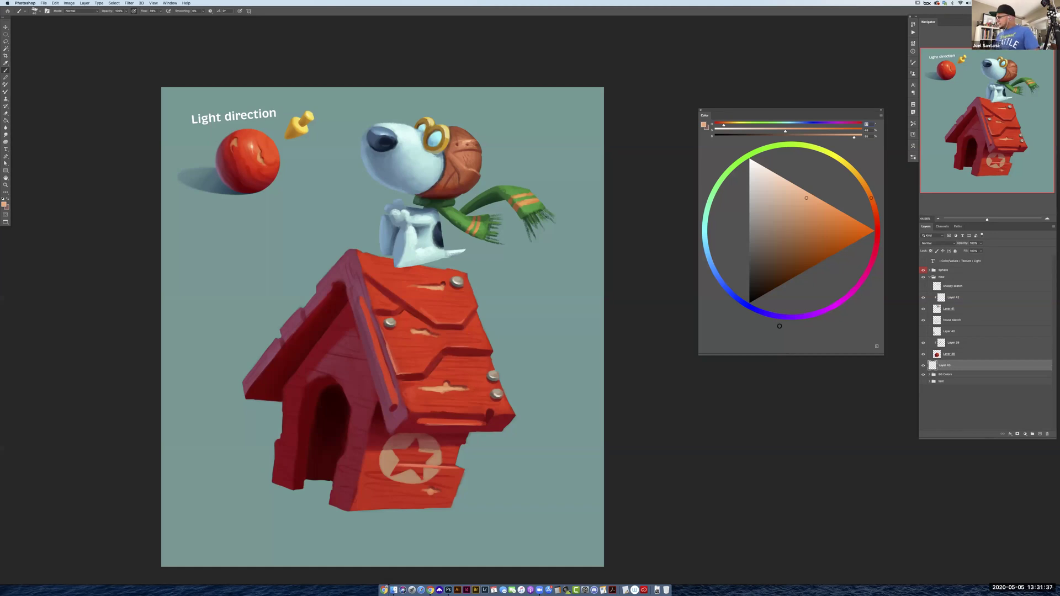
pyautogui.keyDown('alt'); pyautogui.click(402, 517); pyautogui.keyUp('alt')
pyautogui.moveTo(704, 229); pyautogui.dragTo(706, 248)
pyautogui.click(769, 266)
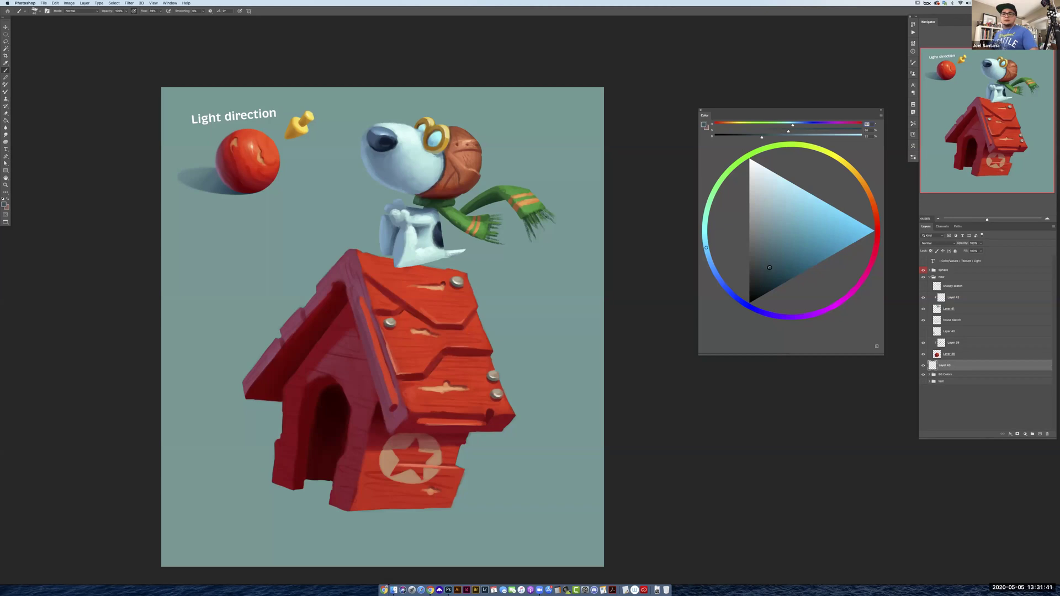
pyautogui.moveTo(395, 519)
pyautogui.mouseDown()
pyautogui.moveTo(383, 518)
pyautogui.moveTo(406, 518)
pyautogui.moveTo(345, 519)
pyautogui.moveTo(409, 518)
pyautogui.mouseUp()
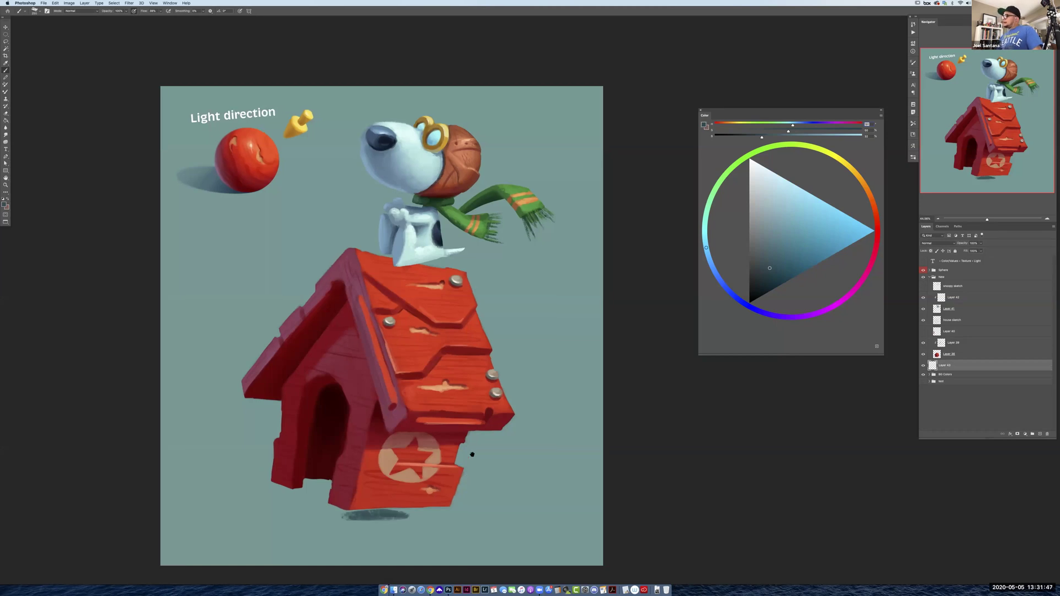
pyautogui.scroll(-2, 431, 475)
pyautogui.moveTo(388, 490)
pyautogui.mouseDown()
pyautogui.moveTo(428, 489)
pyautogui.moveTo(275, 489)
pyautogui.moveTo(431, 491)
pyautogui.moveTo(337, 499)
pyautogui.moveTo(324, 484)
pyautogui.moveTo(291, 483)
pyautogui.moveTo(276, 492)
pyautogui.moveTo(312, 494)
pyautogui.moveTo(268, 496)
pyautogui.moveTo(379, 483)
pyautogui.mouseUp()
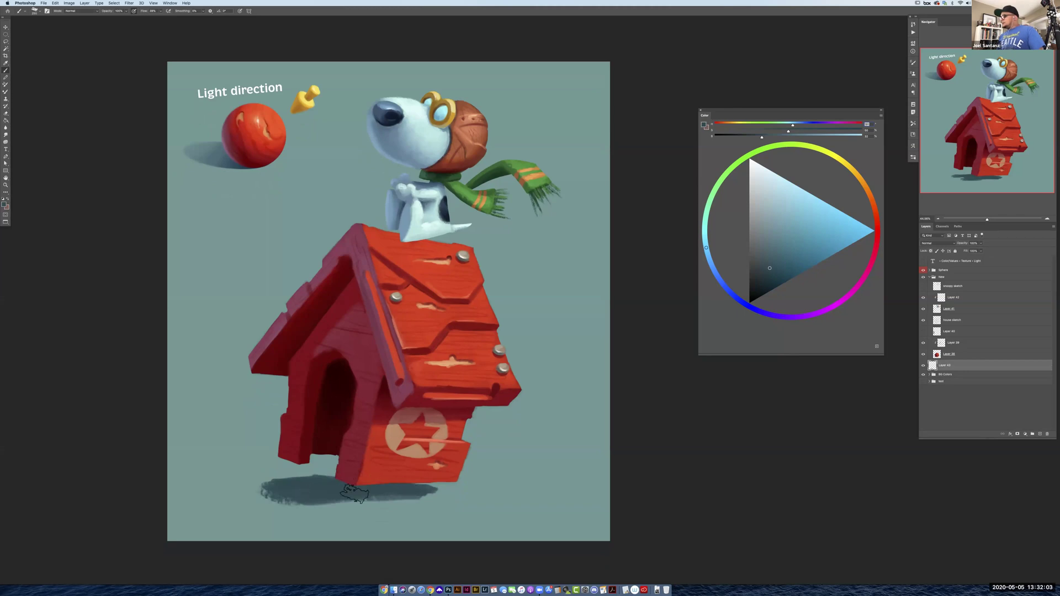
# Extend and round out the left end of the ground shadow with dark and lighter blue-gray
pyautogui.moveTo(320, 500)
pyautogui.mouseDown()
pyautogui.moveTo(373, 501)
pyautogui.moveTo(337, 503)
pyautogui.moveTo(325, 483)
pyautogui.moveTo(285, 482)
pyautogui.mouseUp()
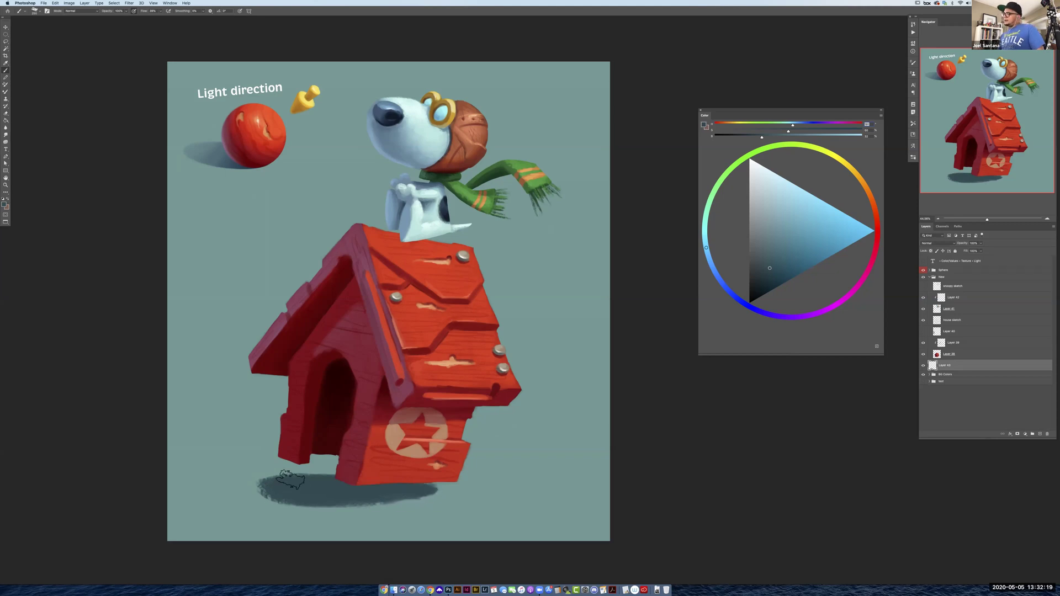
pyautogui.click(769, 253)
pyautogui.moveTo(769, 253); pyautogui.dragTo(772, 251)
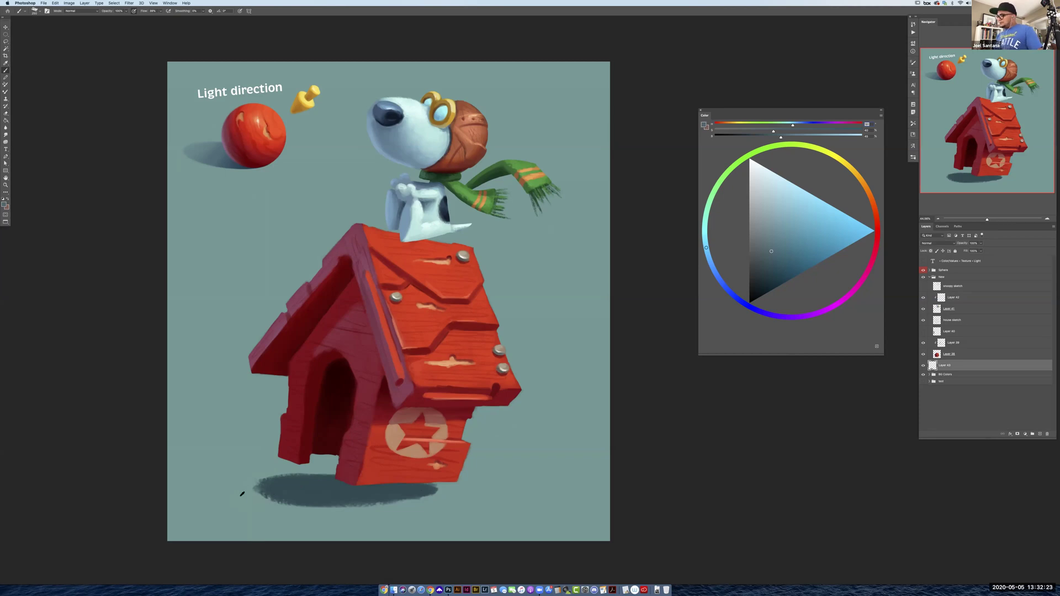
# Lock the shadow layer's transparent pixels and lighten the shadow's left half with tones sampled from the background and shadow
pyautogui.keyDown('alt'); pyautogui.click(239, 493); pyautogui.keyUp('alt')
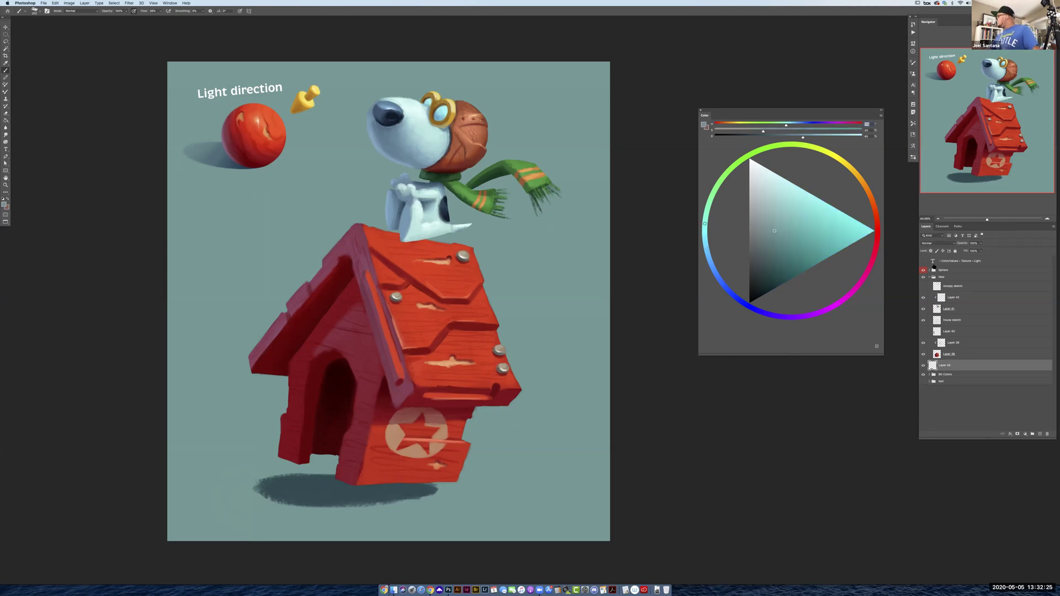
pyautogui.press('/')
pyautogui.moveTo(282, 487); pyautogui.dragTo(278, 490)
pyautogui.keyDown('alt'); pyautogui.click(275, 490); pyautogui.keyUp('alt')
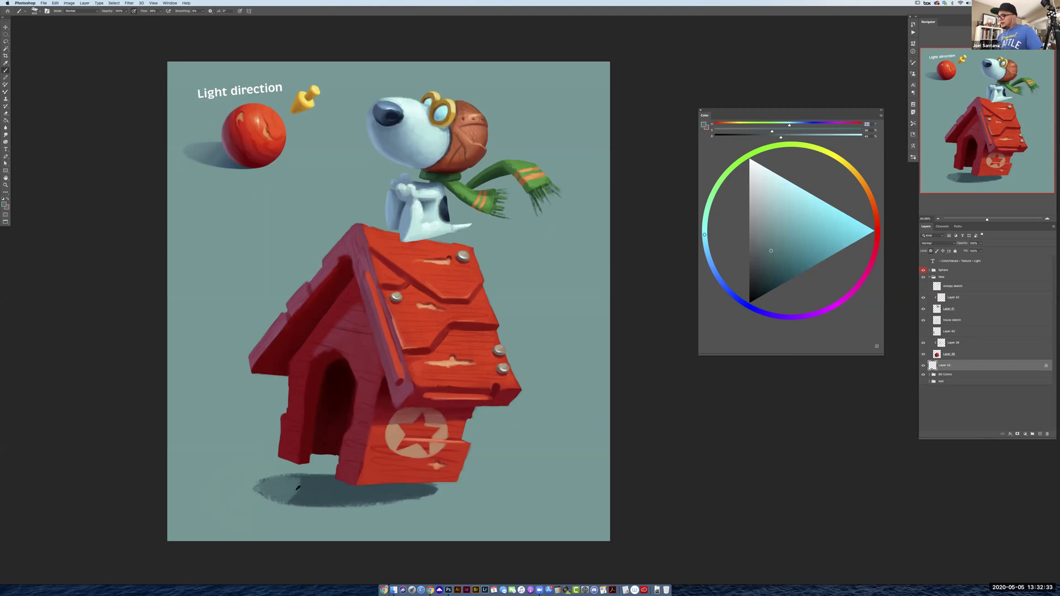
pyautogui.keyDown('alt'); pyautogui.click(295, 488); pyautogui.keyUp('alt')
pyautogui.moveTo(294, 501)
pyautogui.mouseDown()
pyautogui.moveTo(309, 489)
pyautogui.moveTo(318, 500)
pyautogui.mouseUp()
pyautogui.keyDown('alt'); pyautogui.click(320, 503); pyautogui.keyUp('alt')
pyautogui.keyDown('alt'); pyautogui.click(317, 500); pyautogui.keyUp('alt')
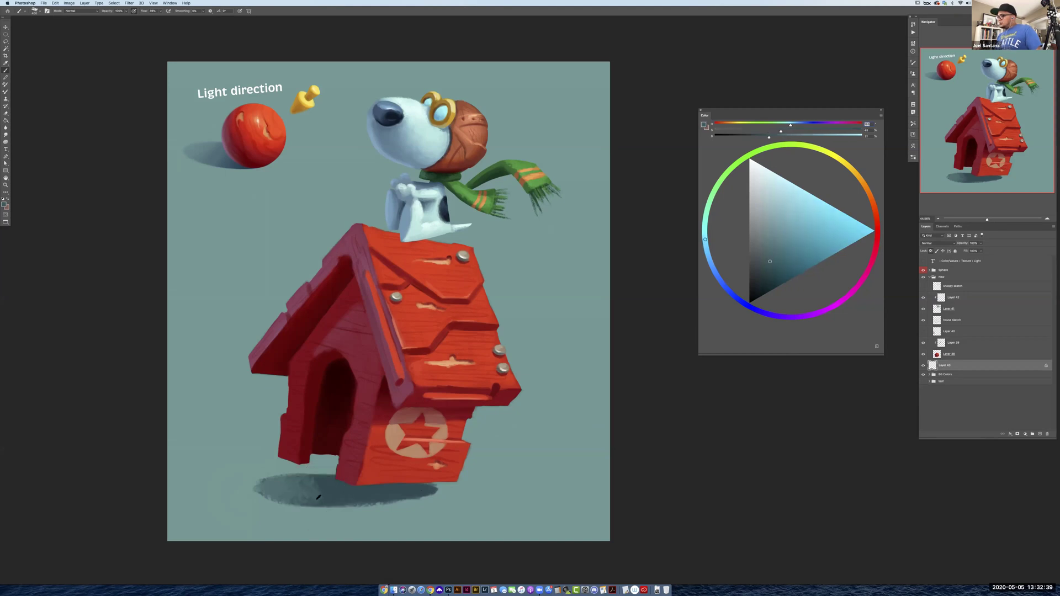
# Blend the shadow's left end into its darker middle with sampled light and mid teal-gray tones
pyautogui.keyDown('alt'); pyautogui.click(298, 490); pyautogui.keyUp('alt')
pyautogui.keyDown('alt'); pyautogui.click(284, 488); pyautogui.keyUp('alt')
pyautogui.keyDown('alt'); pyautogui.click(261, 482); pyautogui.keyUp('alt')
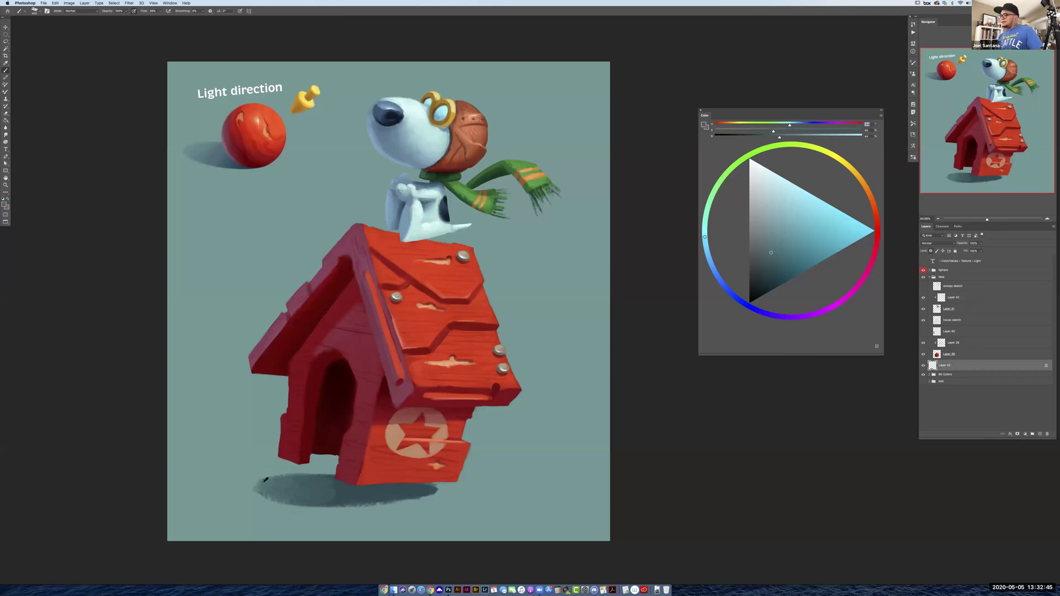
pyautogui.keyDown('alt'); pyautogui.click(299, 486); pyautogui.keyUp('alt')
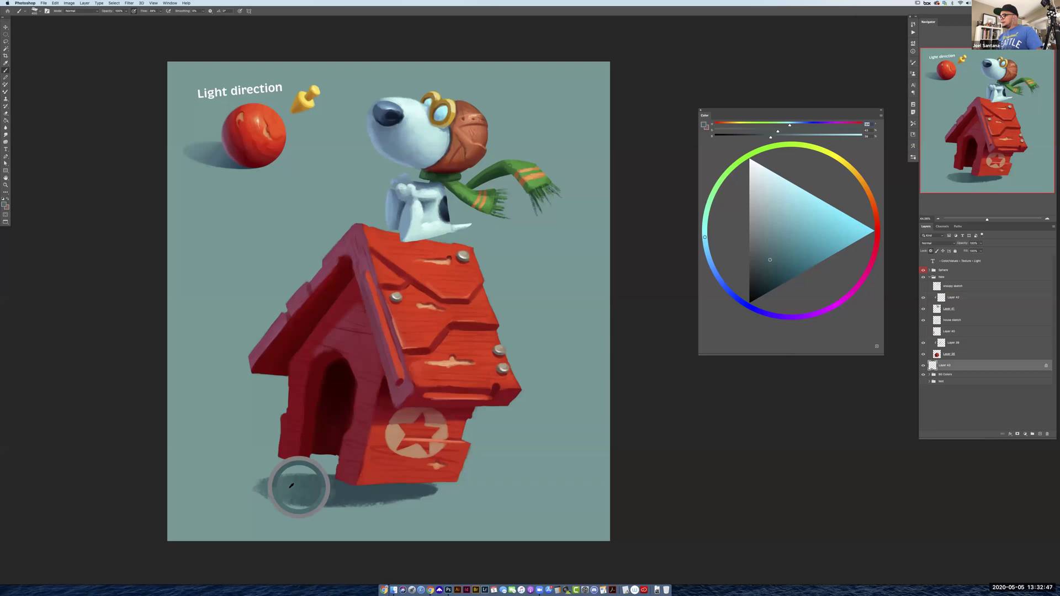
pyautogui.keyDown('alt'); pyautogui.click(332, 499); pyautogui.keyUp('alt')
pyautogui.keyDown('alt'); pyautogui.click(335, 478); pyautogui.keyUp('alt')
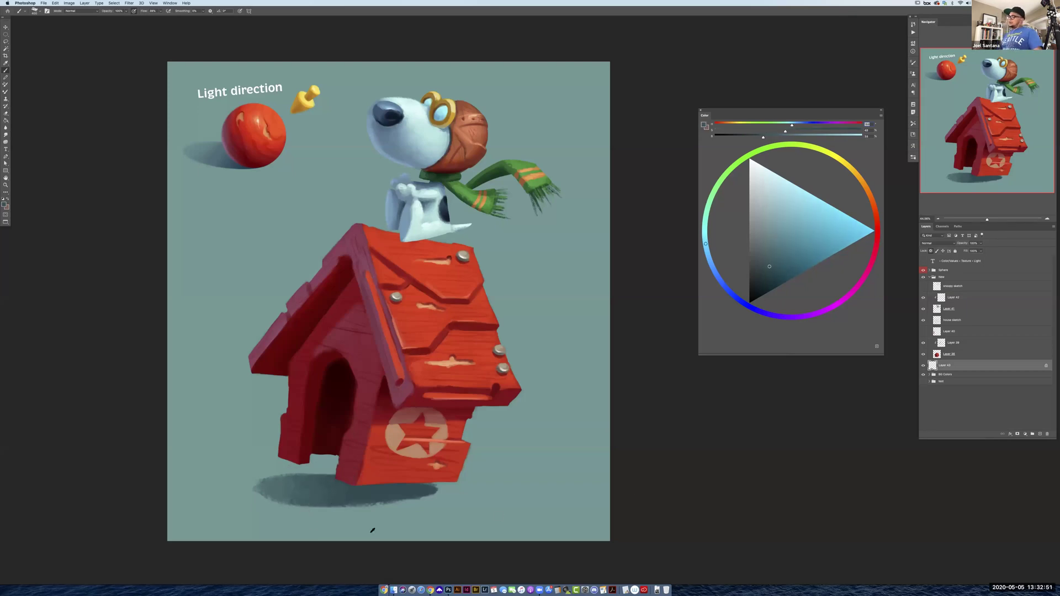
# Smooth the shadow's gradient between its light left end and the doghouse's near corner with sampled blue-grays
pyautogui.keyDown('alt'); pyautogui.click(321, 494); pyautogui.keyUp('alt')
pyautogui.keyDown('alt'); pyautogui.click(331, 488); pyautogui.keyUp('alt')
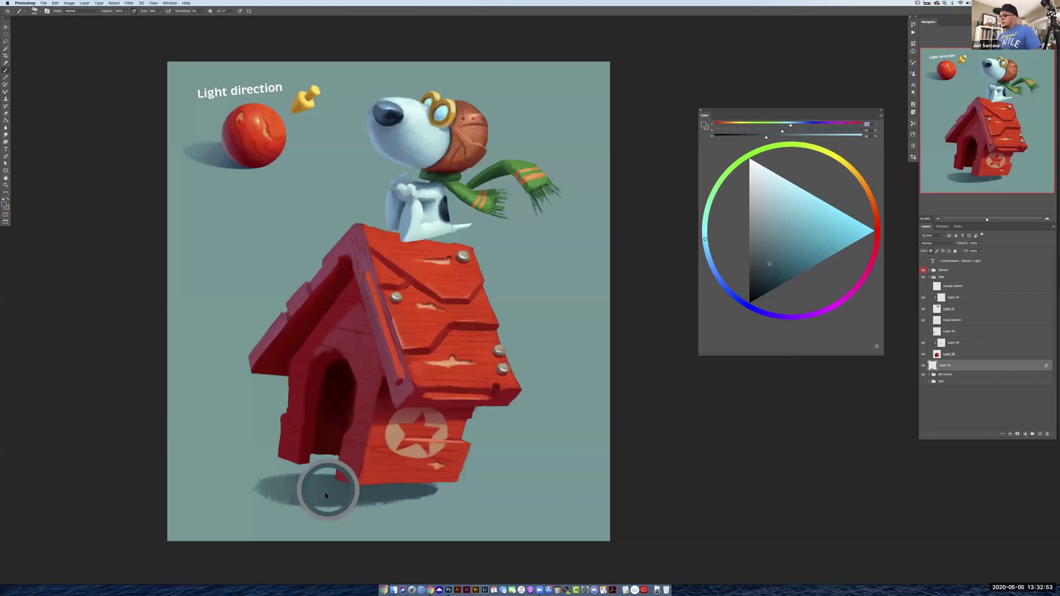
pyautogui.keyDown('alt'); pyautogui.click(302, 499); pyautogui.keyUp('alt')
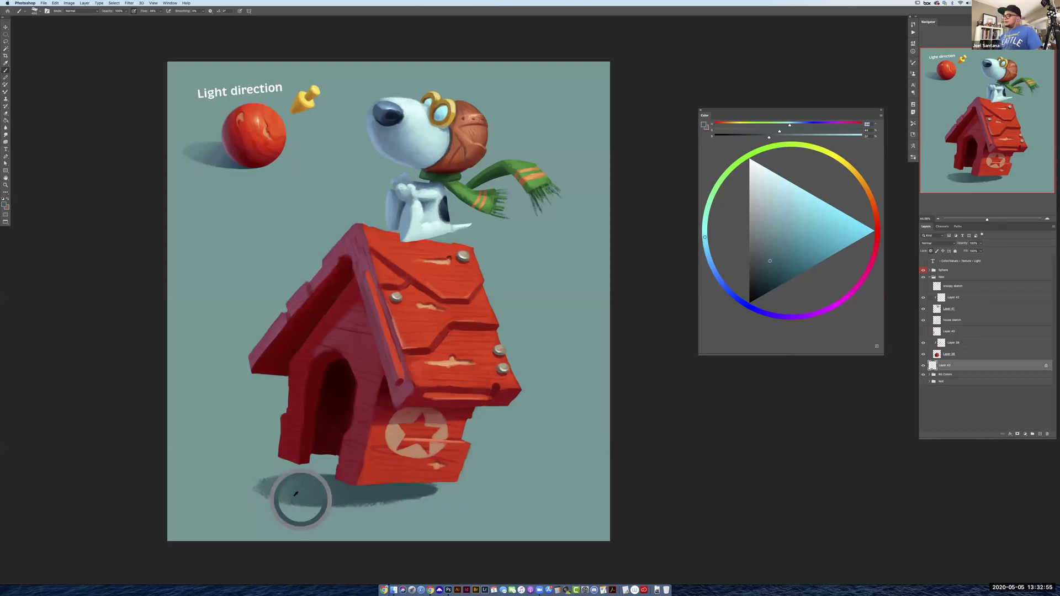
pyautogui.keyDown('alt'); pyautogui.click(289, 490); pyautogui.keyUp('alt')
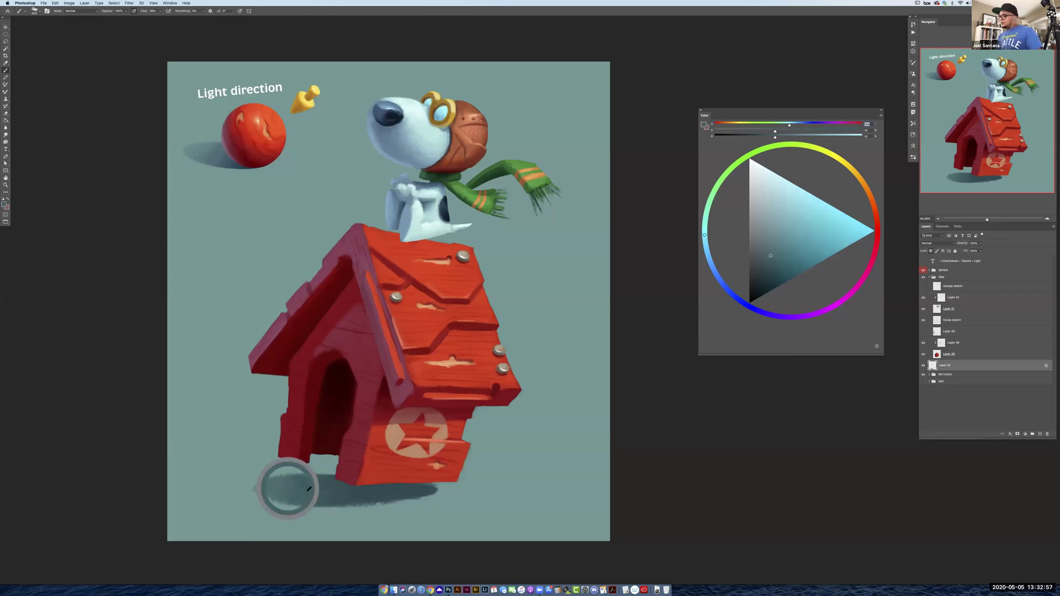
pyautogui.keyDown('alt'); pyautogui.click(335, 493); pyautogui.keyUp('alt')
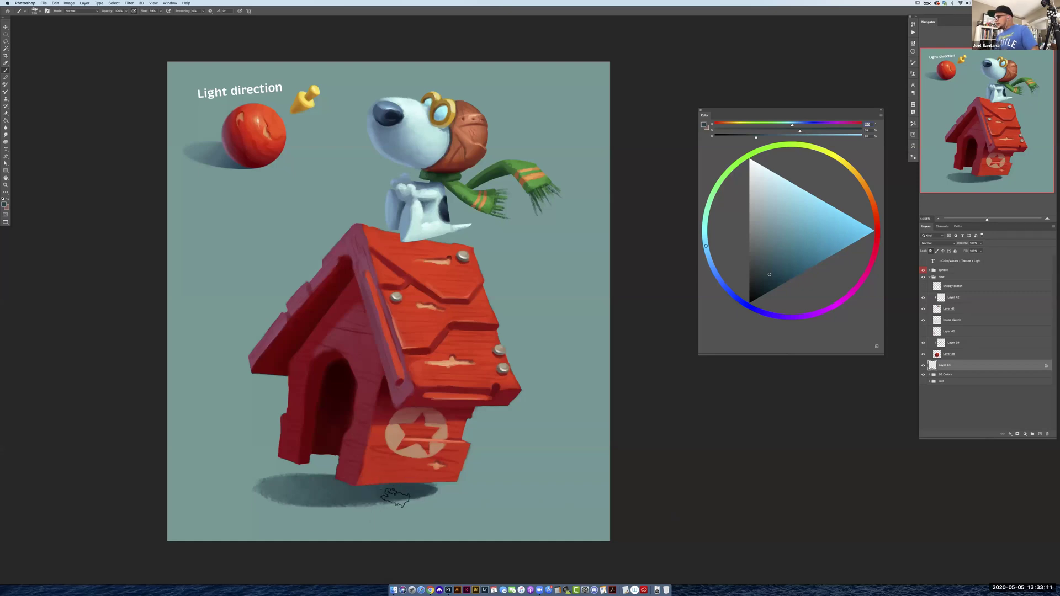
# Darken the shadow directly beneath the doghouse's front corner with sampled deep blue-gray tones
pyautogui.keyDown('alt'); pyautogui.click(370, 486); pyautogui.keyUp('alt')
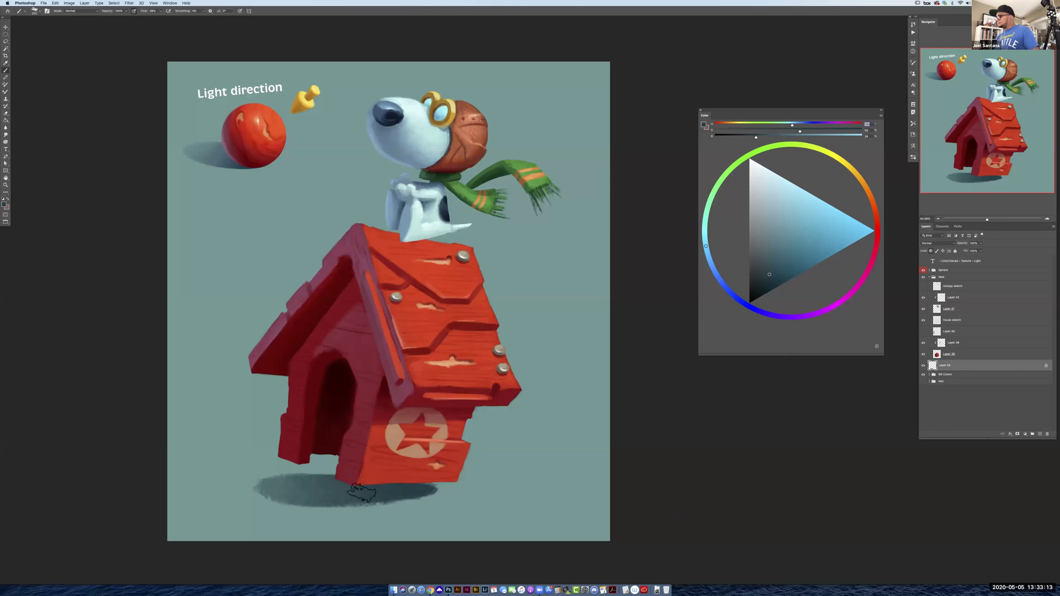
pyautogui.keyDown('alt'); pyautogui.click(360, 491); pyautogui.keyUp('alt')
pyautogui.keyDown('alt'); pyautogui.click(339, 489); pyautogui.keyUp('alt')
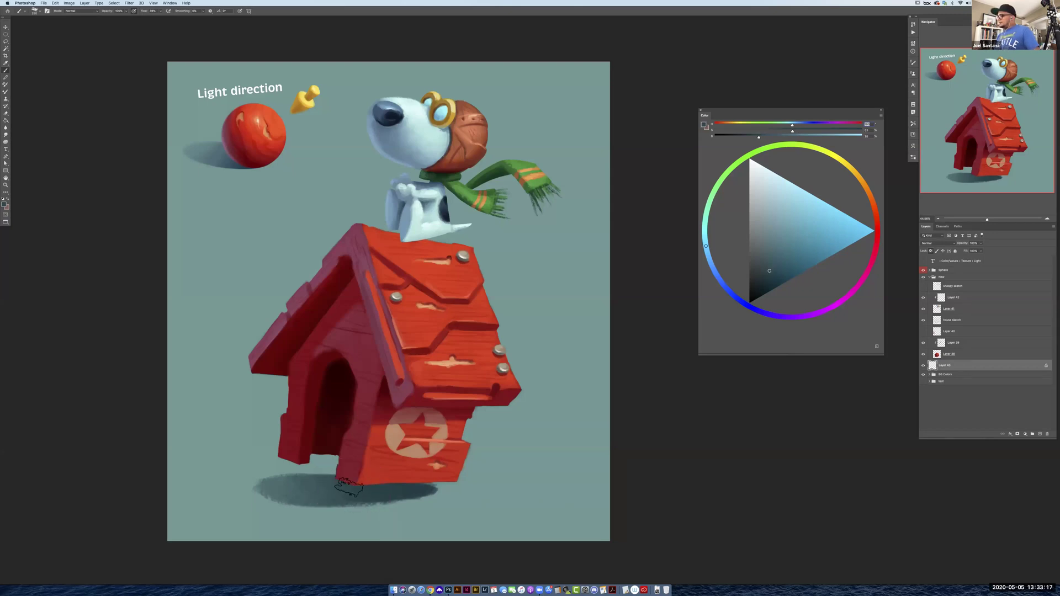
pyautogui.keyDown('alt'); pyautogui.click(360, 491); pyautogui.keyUp('alt')
pyautogui.keyDown('alt'); pyautogui.click(360, 491); pyautogui.keyUp('alt')
pyautogui.keyDown('alt'); pyautogui.click(329, 478); pyautogui.keyUp('alt')
pyautogui.keyDown('alt'); pyautogui.click(331, 492); pyautogui.keyUp('alt')
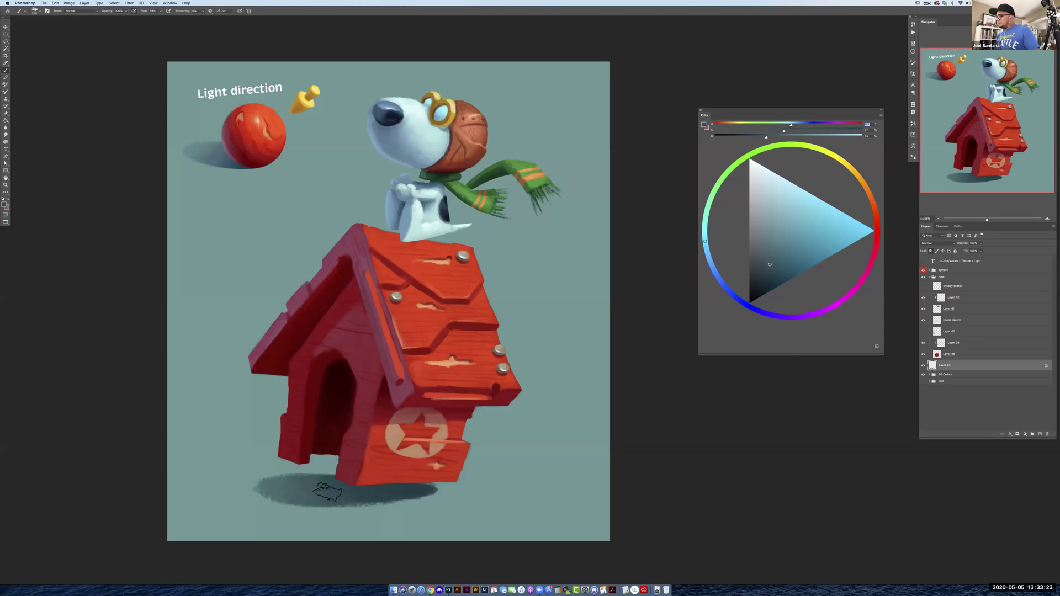
# Soften the transition from the dark shadow core below the doorway toward the left with sampled blue-grays
pyautogui.keyDown('alt'); pyautogui.click(347, 493); pyautogui.keyUp('alt')
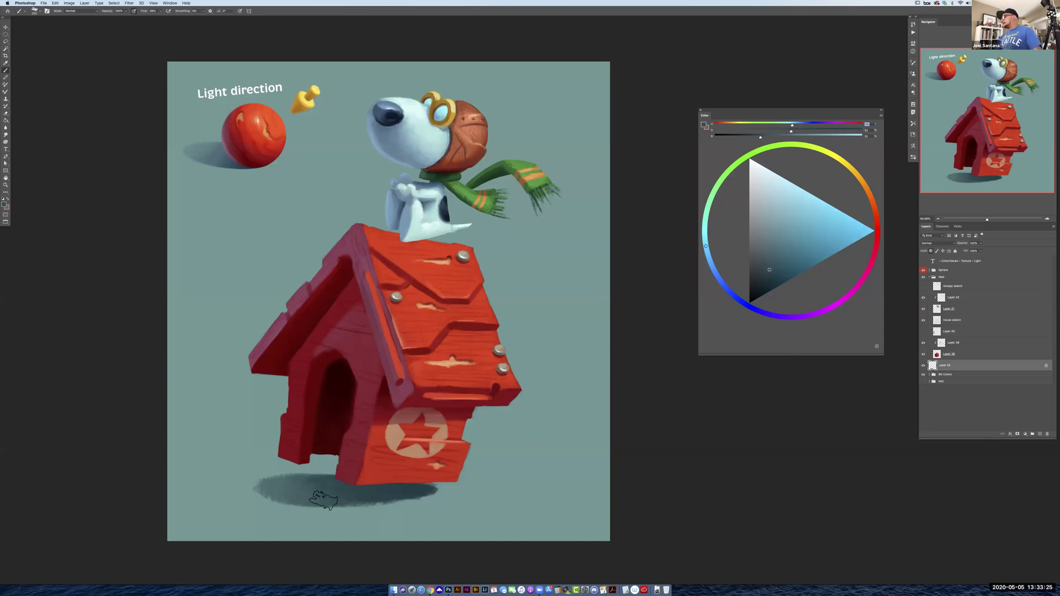
pyautogui.keyDown('alt'); pyautogui.click(310, 474); pyautogui.keyUp('alt')
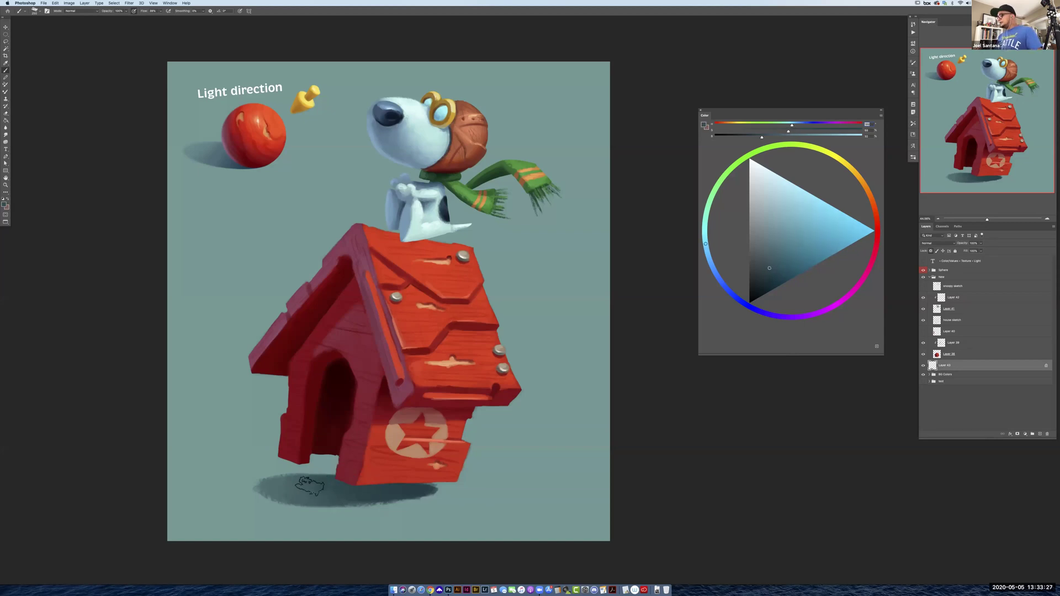
pyautogui.keyDown('alt'); pyautogui.click(321, 495); pyautogui.keyUp('alt')
pyautogui.keyDown('alt'); pyautogui.click(310, 484); pyautogui.keyUp('alt')
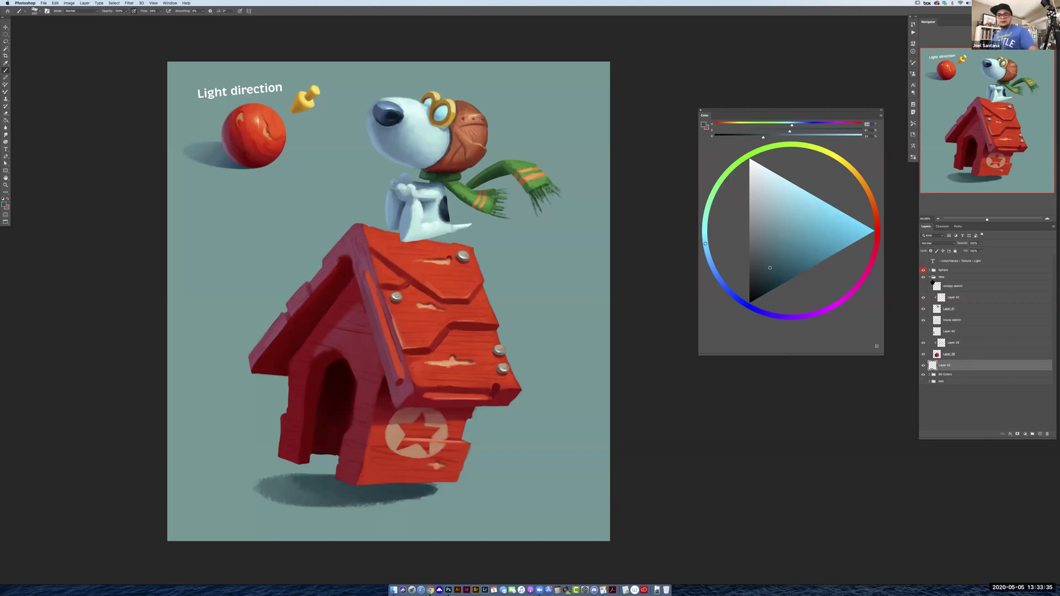
# Unlock the shadow layer's transparency and cut grass-like notches into the shadow's lower edge with the sampled background teal
pyautogui.keyDown('alt'); pyautogui.click(376, 505); pyautogui.keyUp('alt')
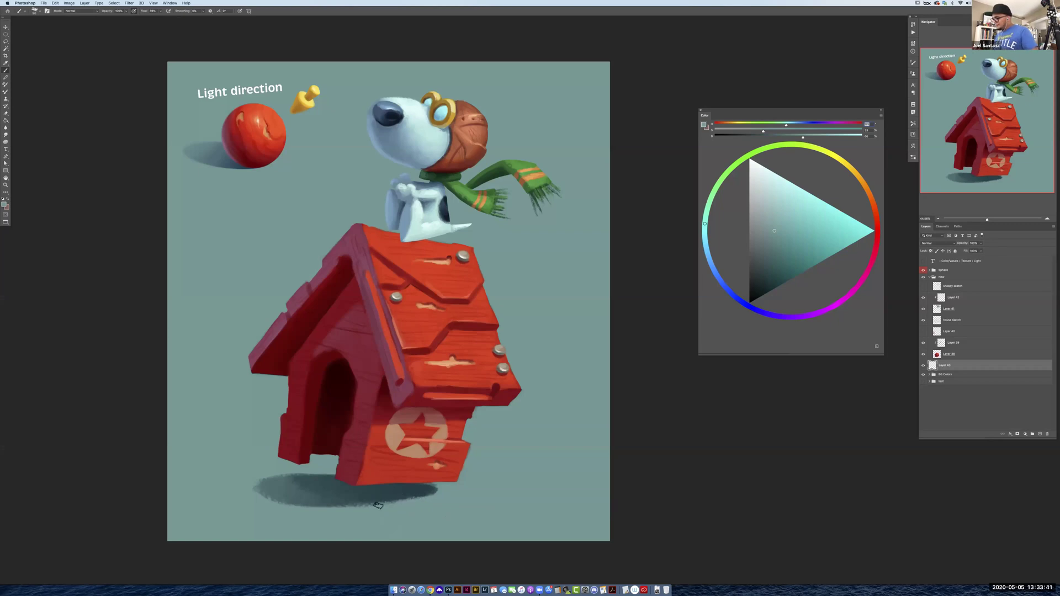
pyautogui.moveTo(356, 508)
pyautogui.mouseDown()
pyautogui.moveTo(321, 496)
pyautogui.moveTo(336, 509)
pyautogui.moveTo(287, 501)
pyautogui.mouseUp()
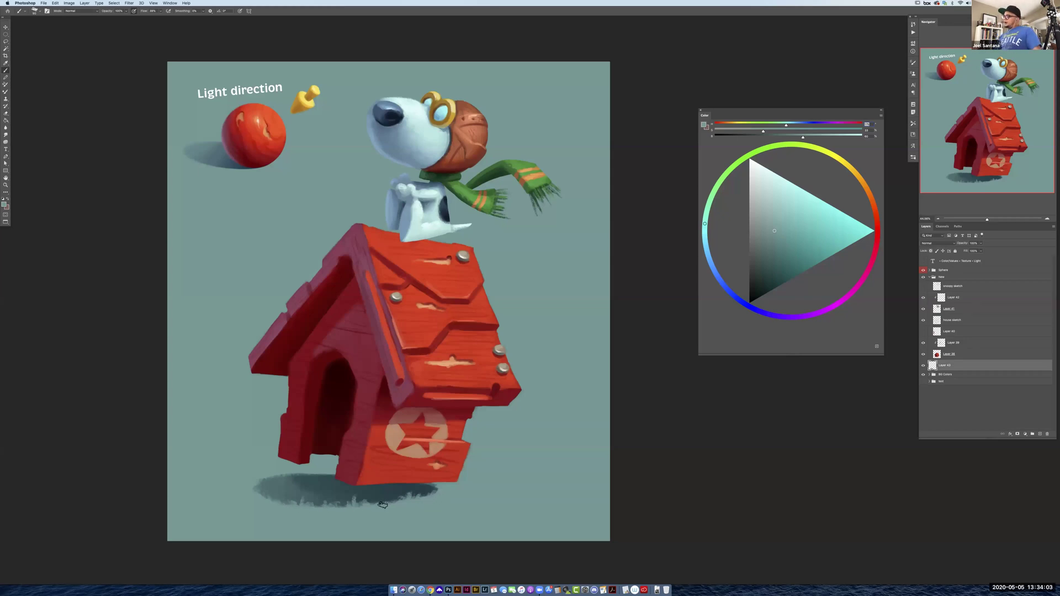
# Paint small grass blades along the shadow's upper and left edges with sampled shadow tones
pyautogui.keyDown('alt'); pyautogui.click(279, 477); pyautogui.keyUp('alt')
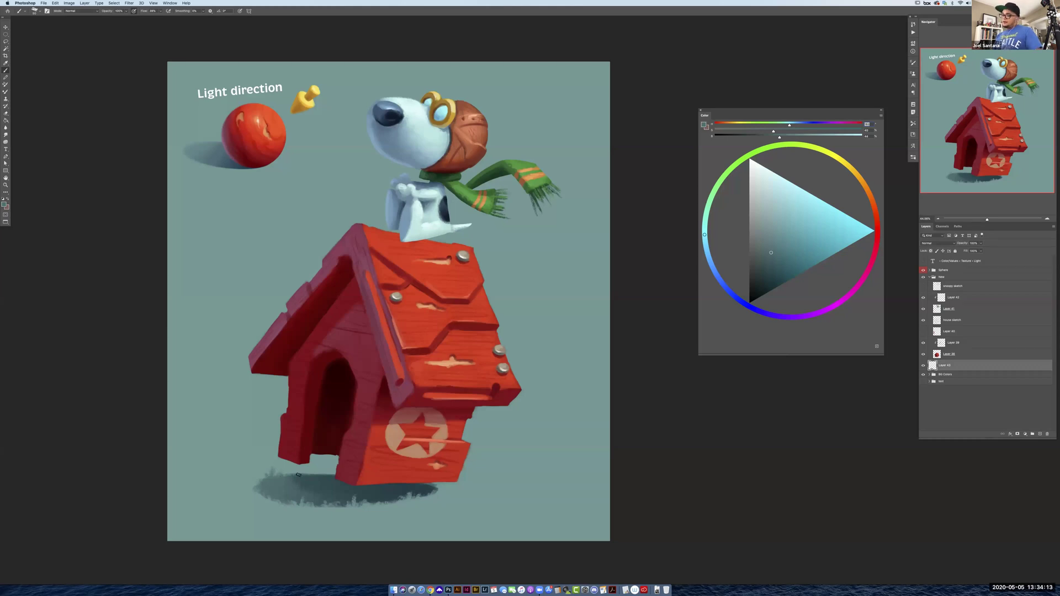
pyautogui.keyDown('alt'); pyautogui.click(303, 472); pyautogui.keyUp('alt')
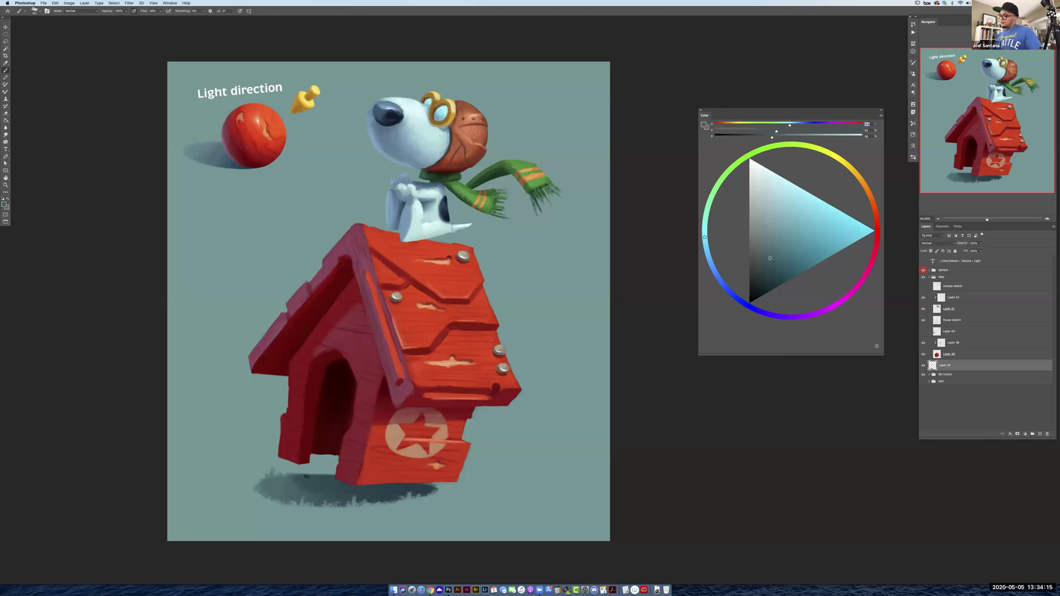
pyautogui.keyDown('alt'); pyautogui.click(307, 478); pyautogui.keyUp('alt')
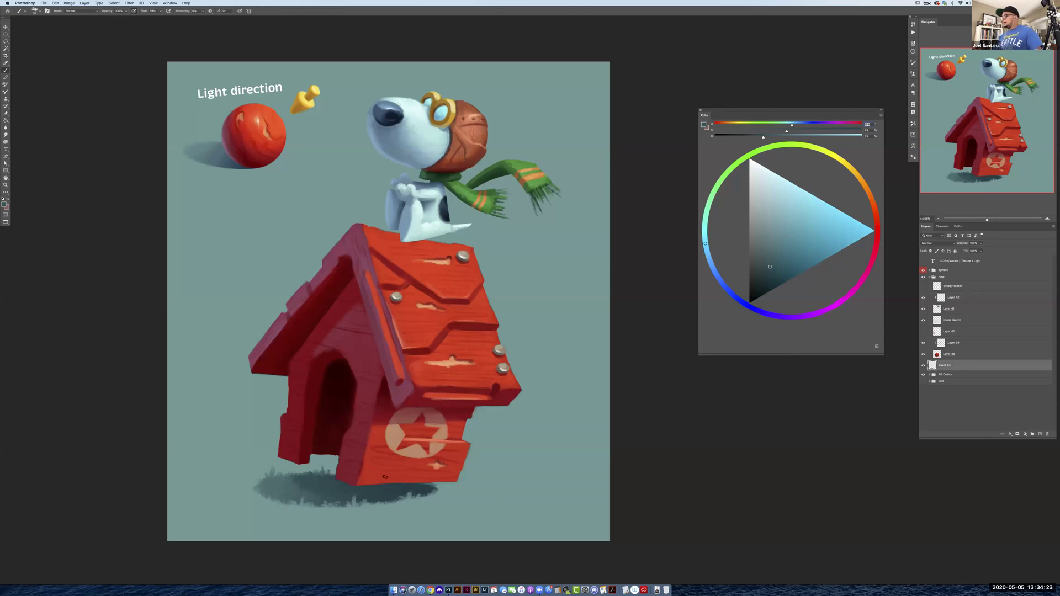
pyautogui.keyDown('alt'); pyautogui.click(263, 483); pyautogui.keyUp('alt')
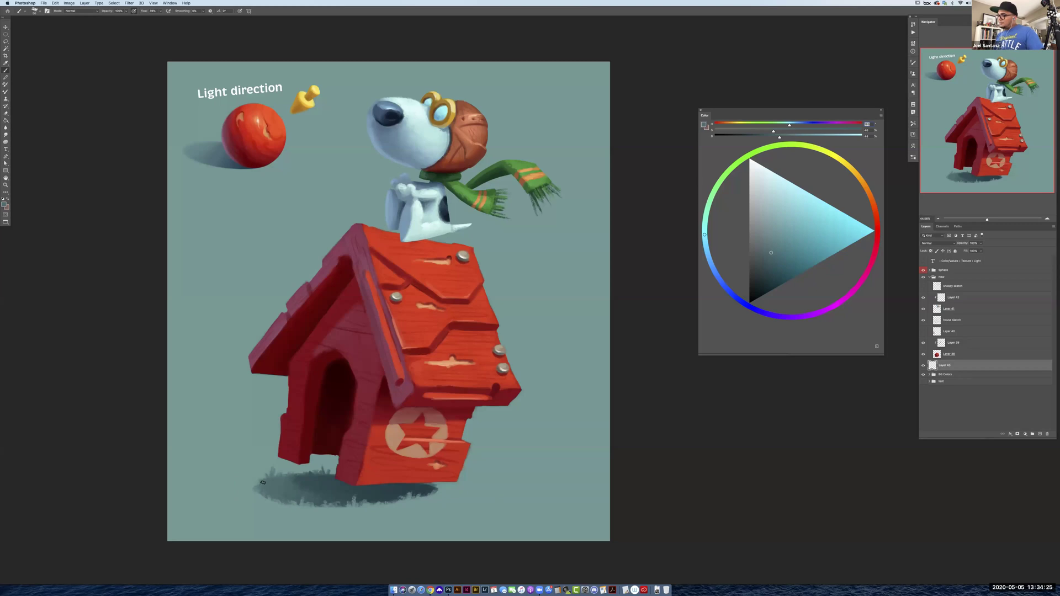
# Add subtle grass strokes inside the left half of the shadow with sampled dark and mid blue-grays
pyautogui.keyDown('alt'); pyautogui.click(302, 492); pyautogui.keyUp('alt')
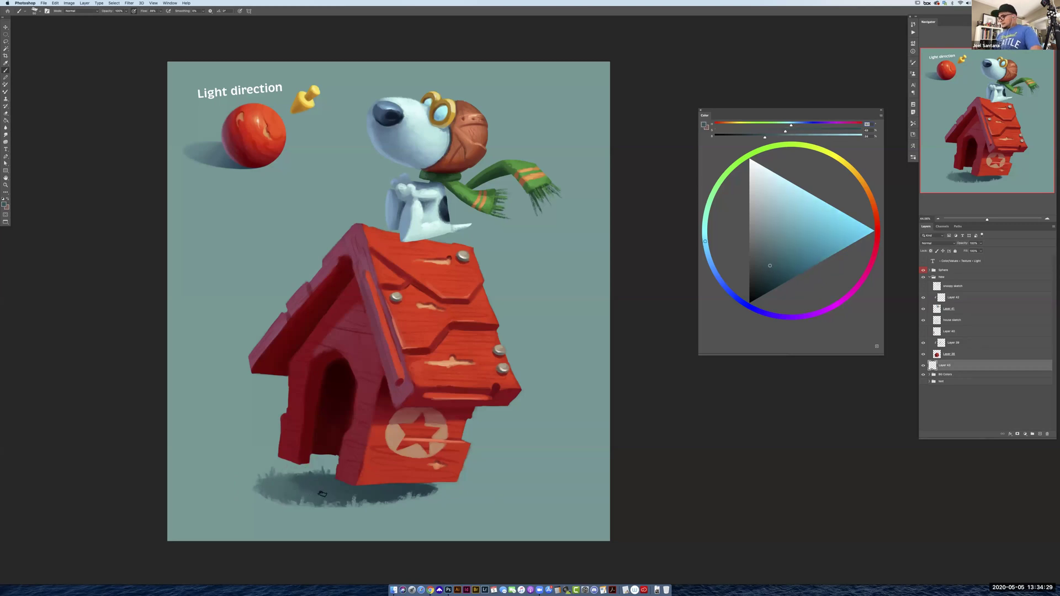
pyautogui.keyDown('alt'); pyautogui.click(313, 499); pyautogui.keyUp('alt')
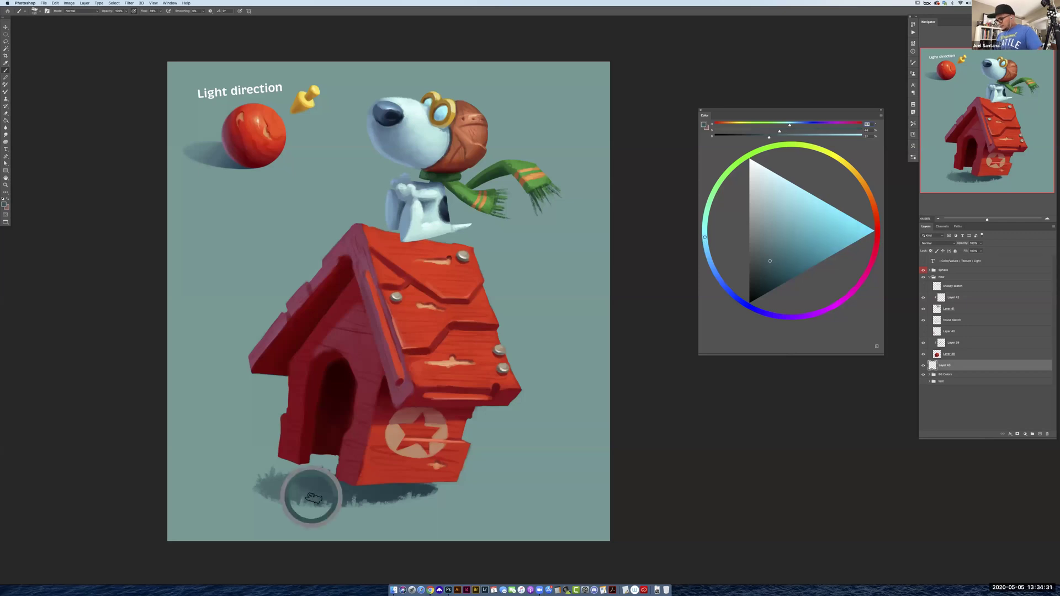
pyautogui.keyDown('alt'); pyautogui.click(304, 481); pyautogui.keyUp('alt')
pyautogui.keyDown('alt'); pyautogui.click(319, 491); pyautogui.keyUp('alt')
pyautogui.keyDown('alt'); pyautogui.click(297, 487); pyautogui.keyUp('alt')
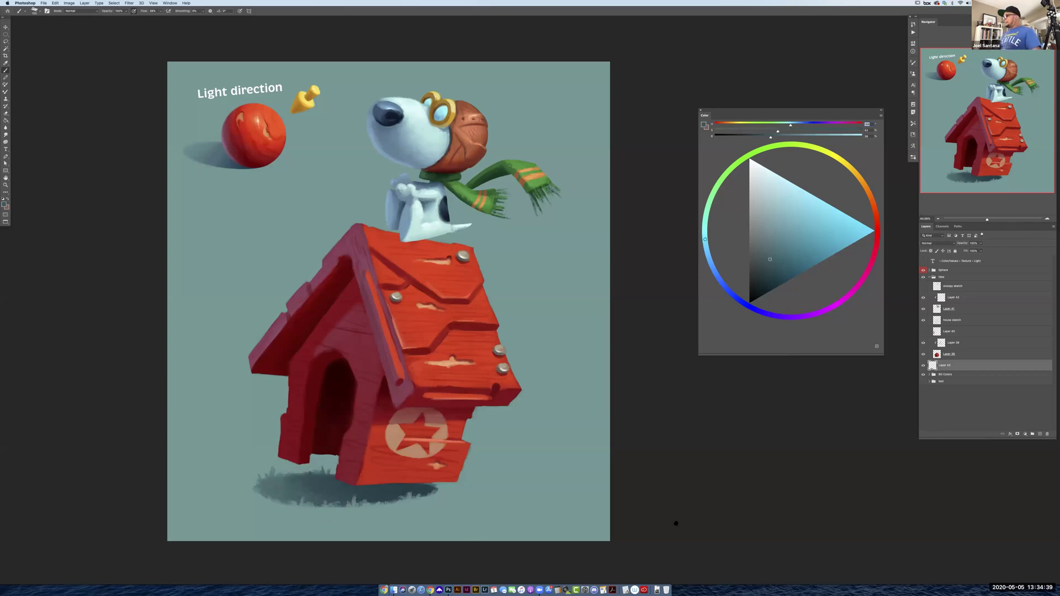
# Hide the Sphere group with the light direction reference and select the clipped layer above the doghouse paint layer
pyautogui.moveTo(540, 458); pyautogui.dragTo(499, 448)
pyautogui.click(922, 275)
pyautogui.click(953, 343)
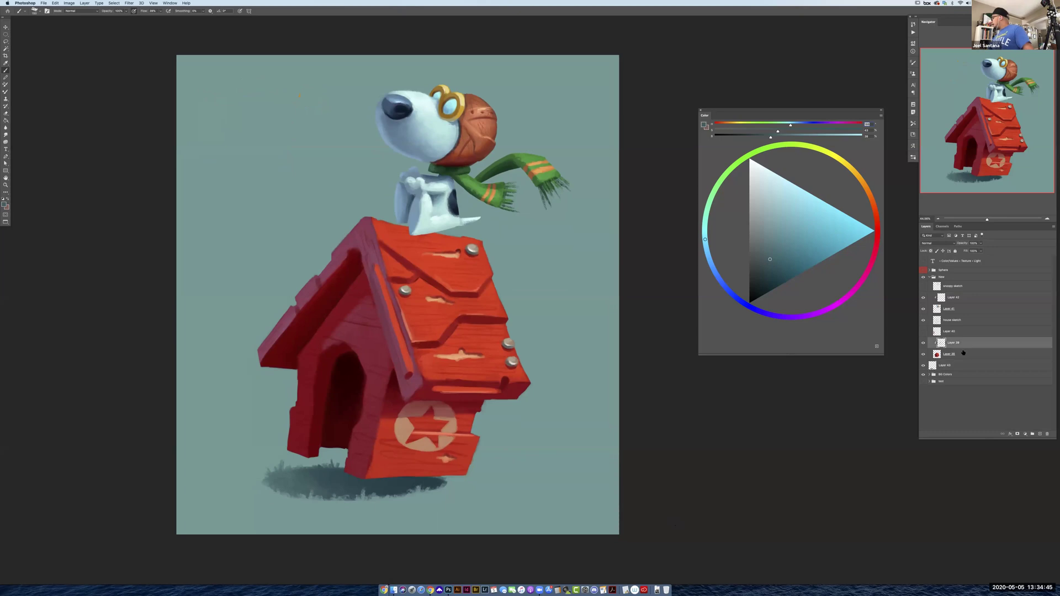
# Paint a dark red contact shadow on the roof beneath the dog, undoing a stray stroke and resampling the roof red
pyautogui.keyDown('alt'); pyautogui.click(422, 236); pyautogui.keyUp('alt')
pyautogui.click(821, 254)
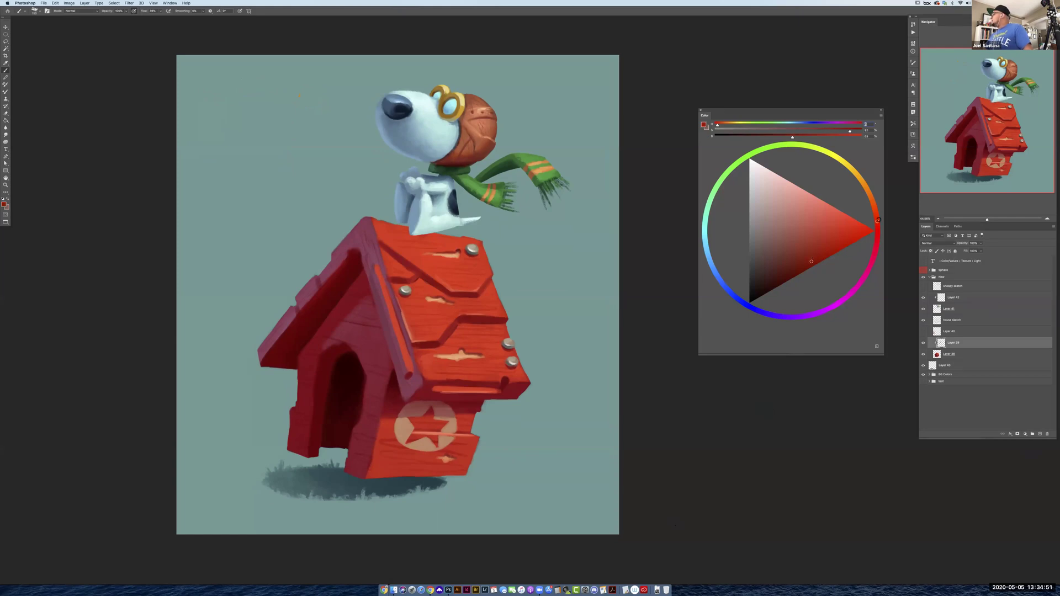
pyautogui.moveTo(878, 227); pyautogui.dragTo(877, 230)
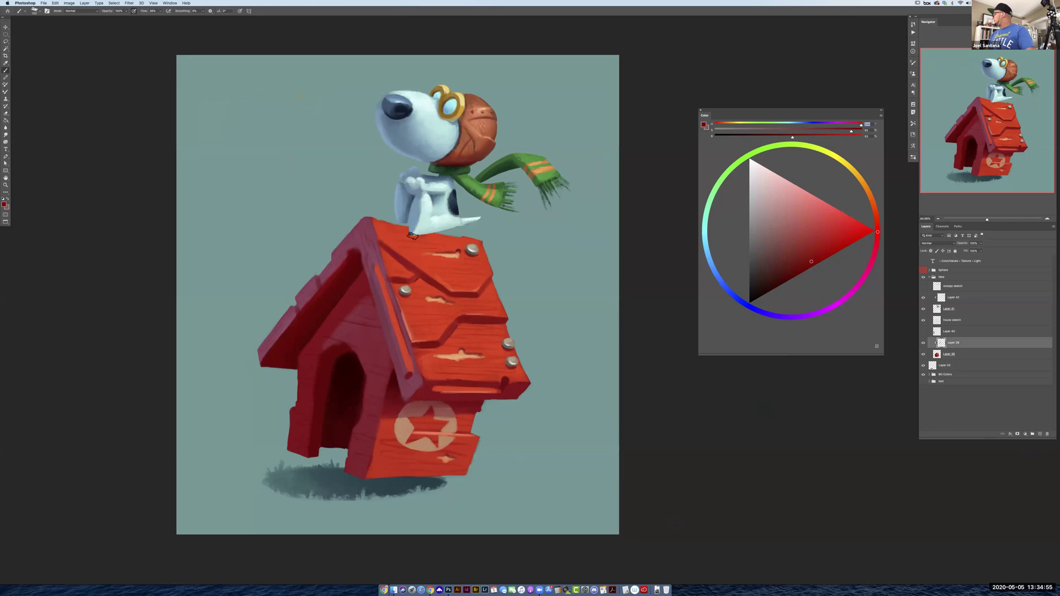
pyautogui.press('super+z')
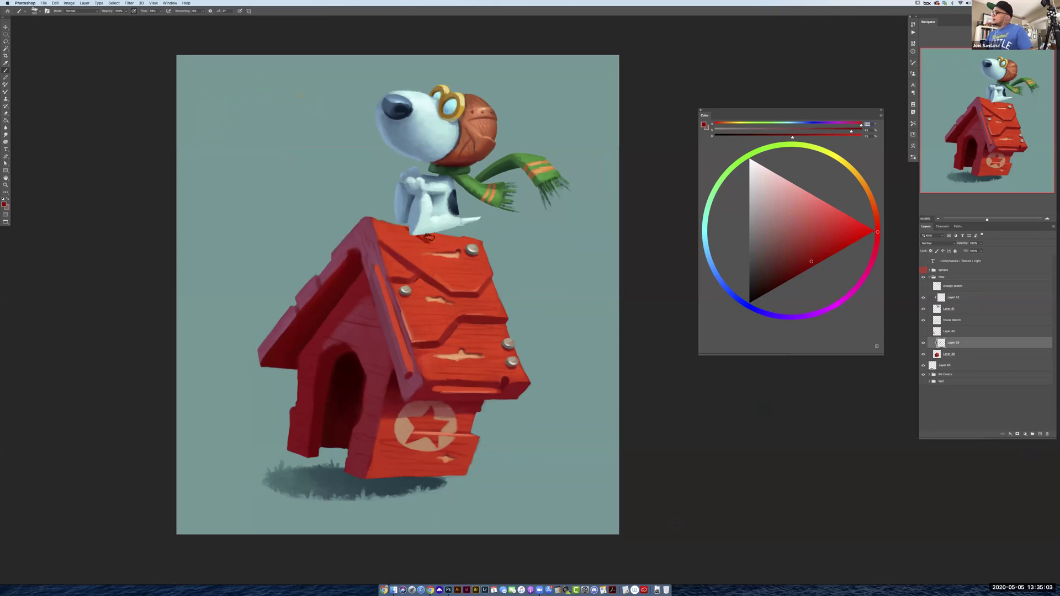
pyautogui.keyDown('alt'); pyautogui.click(426, 236); pyautogui.keyUp('alt')
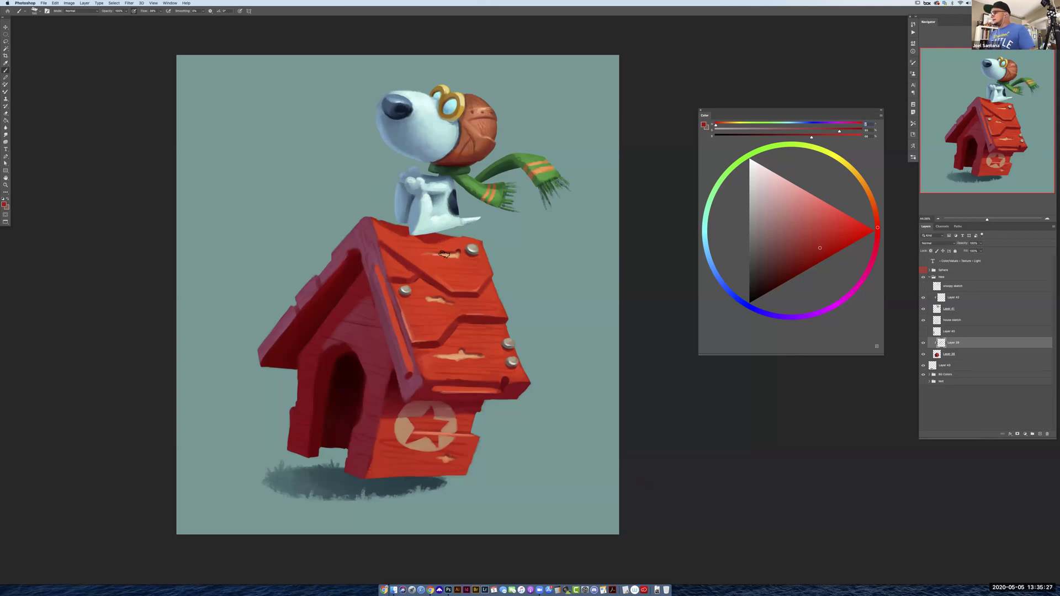
# Clean up the roof contact shadow with the eraser and deepen it beneath the dog and toward the ridge using darker, sampled reds
pyautogui.press('e')
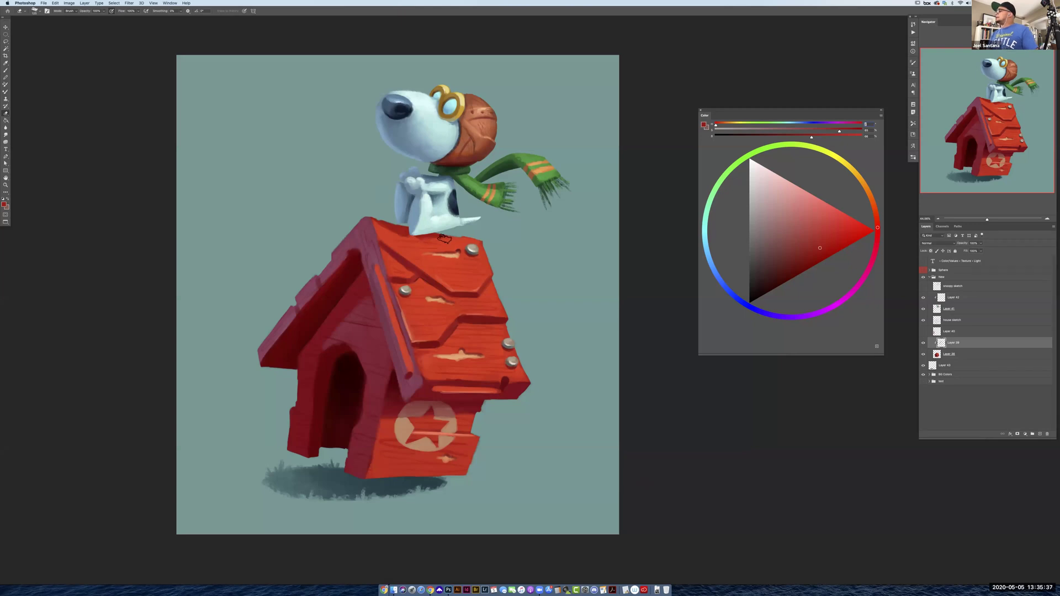
pyautogui.press('b')
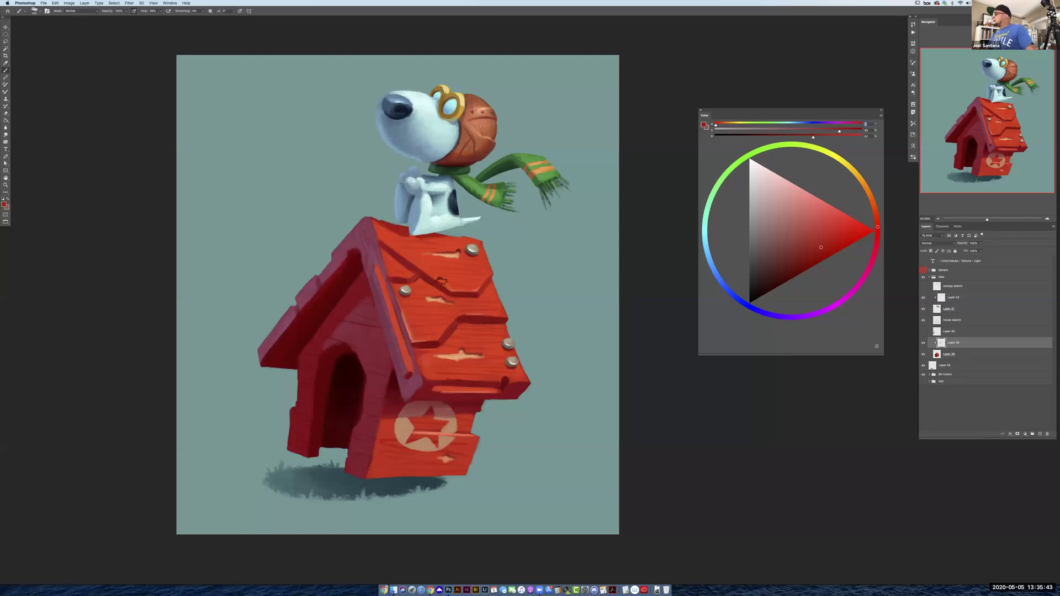
pyautogui.moveTo(821, 249); pyautogui.dragTo(800, 267)
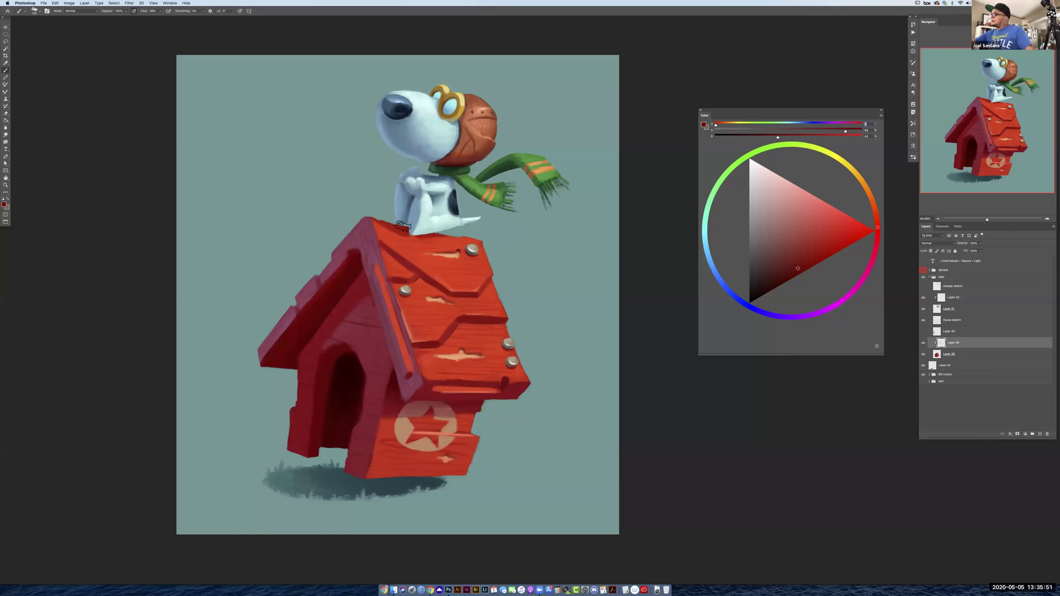
pyautogui.keyDown('alt'); pyautogui.click(407, 226); pyautogui.keyUp('alt')
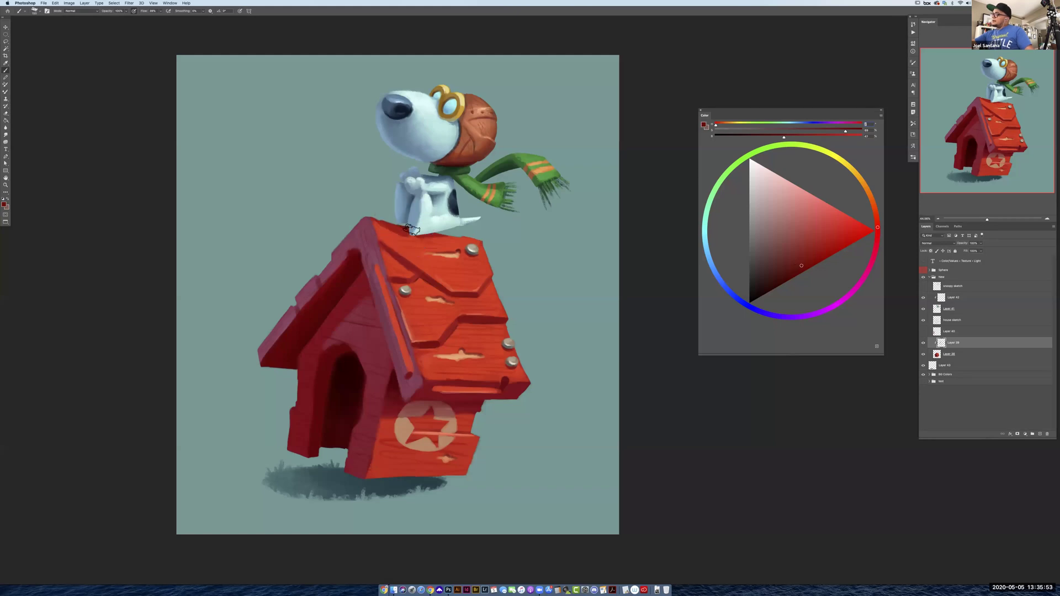
pyautogui.keyDown('alt'); pyautogui.click(399, 225); pyautogui.keyUp('alt')
pyautogui.keyDown('alt'); pyautogui.click(395, 226); pyautogui.keyUp('alt')
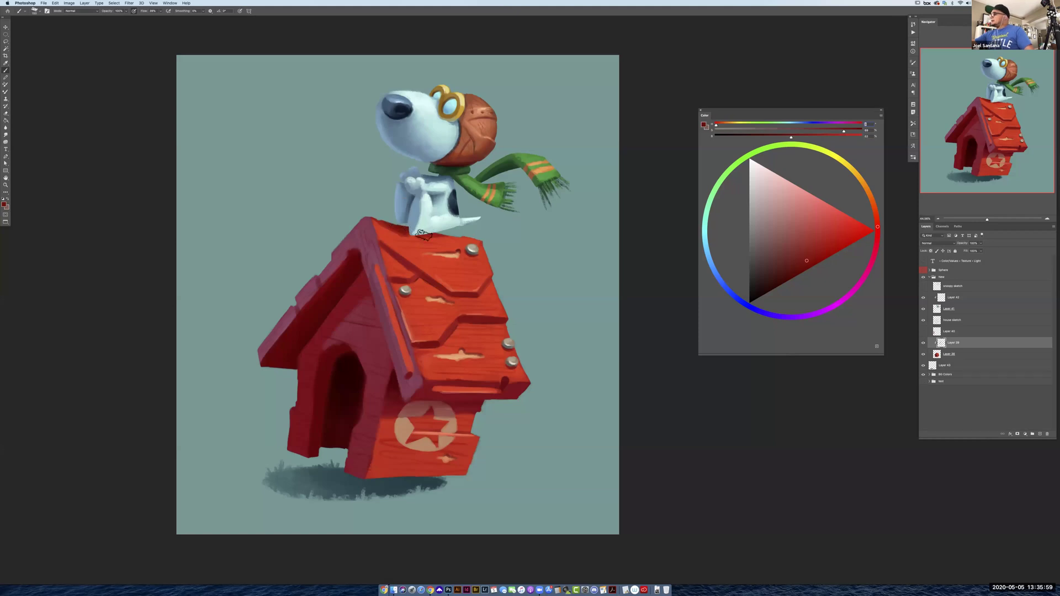
pyautogui.keyDown('alt'); pyautogui.click(439, 232); pyautogui.keyUp('alt')
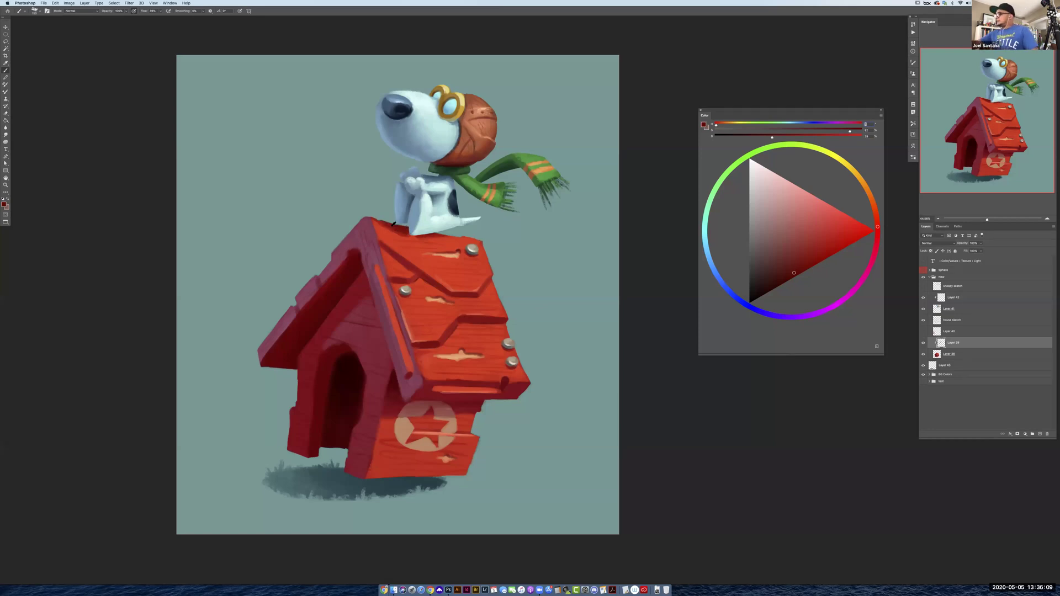
pyautogui.keyDown('alt'); pyautogui.click(388, 225); pyautogui.keyUp('alt')
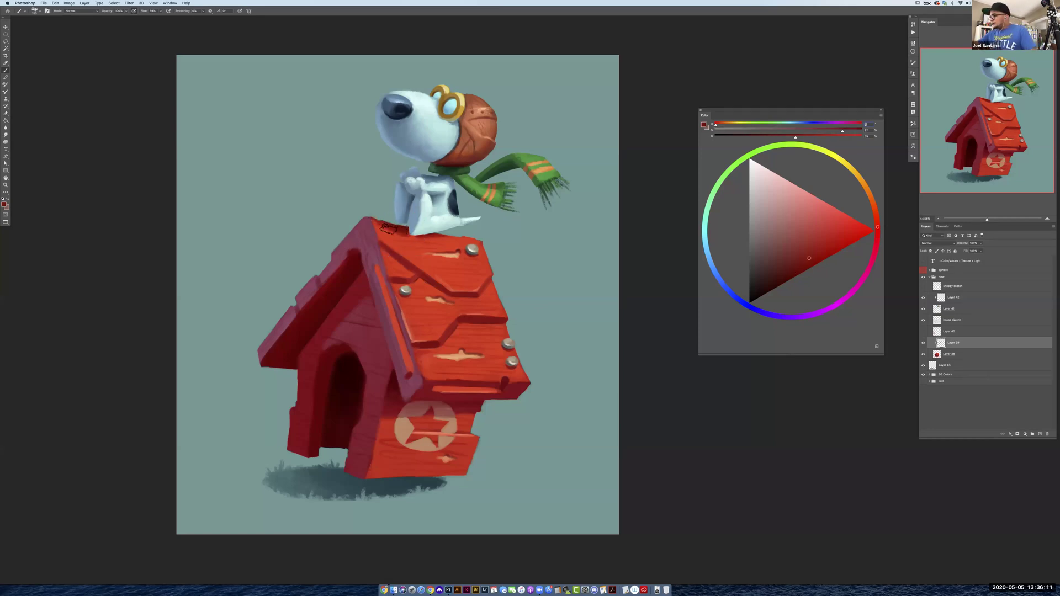
pyautogui.keyDown('alt'); pyautogui.click(380, 223); pyautogui.keyUp('alt')
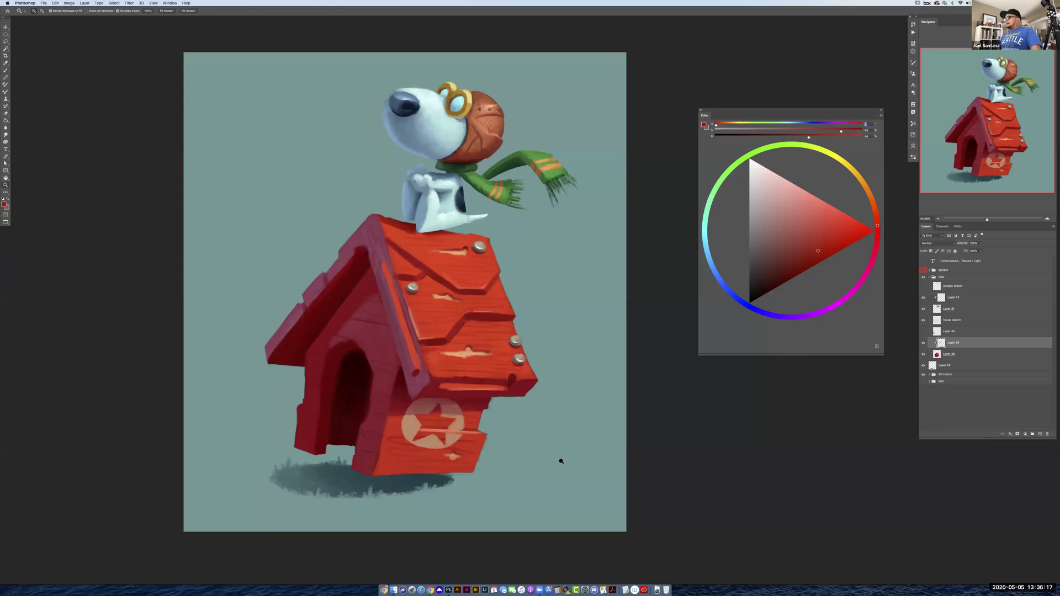
pyautogui.scroll(-2, 558, 459)
pyautogui.moveTo(548, 462); pyautogui.dragTo(517, 470)
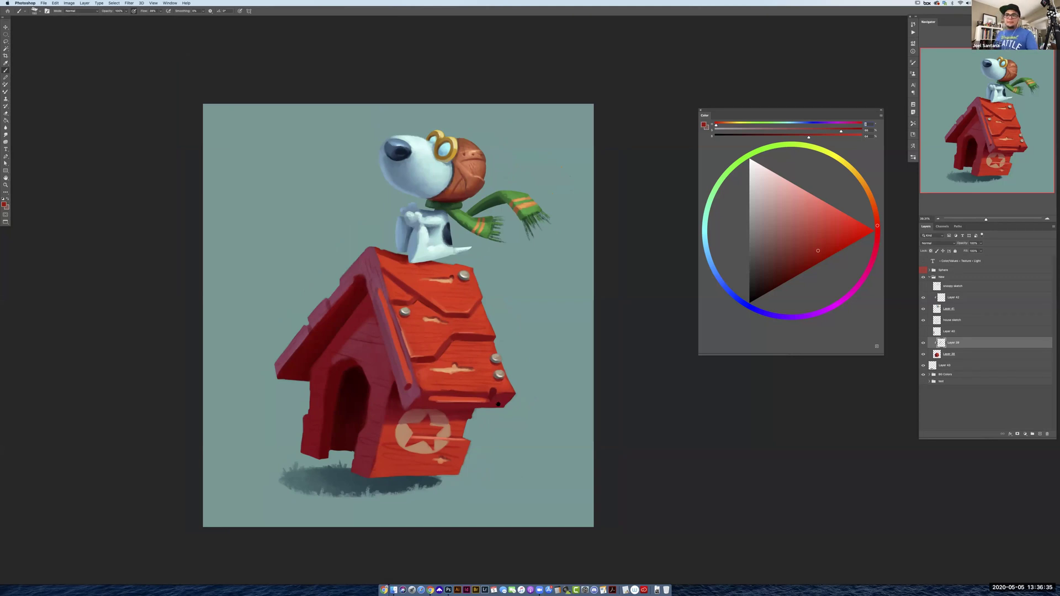
pyautogui.moveTo(494, 400); pyautogui.dragTo(490, 396)
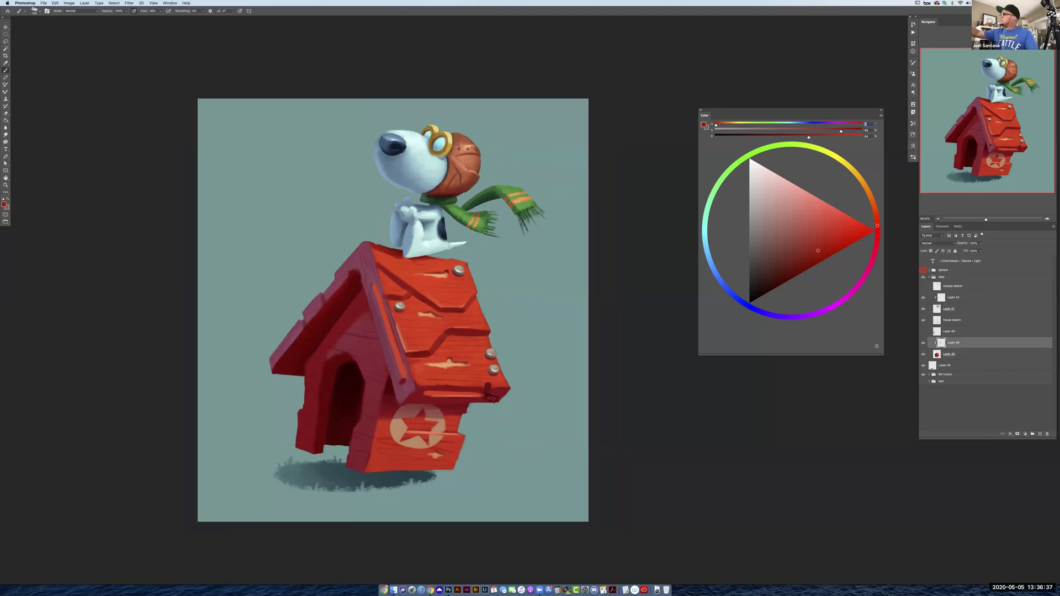